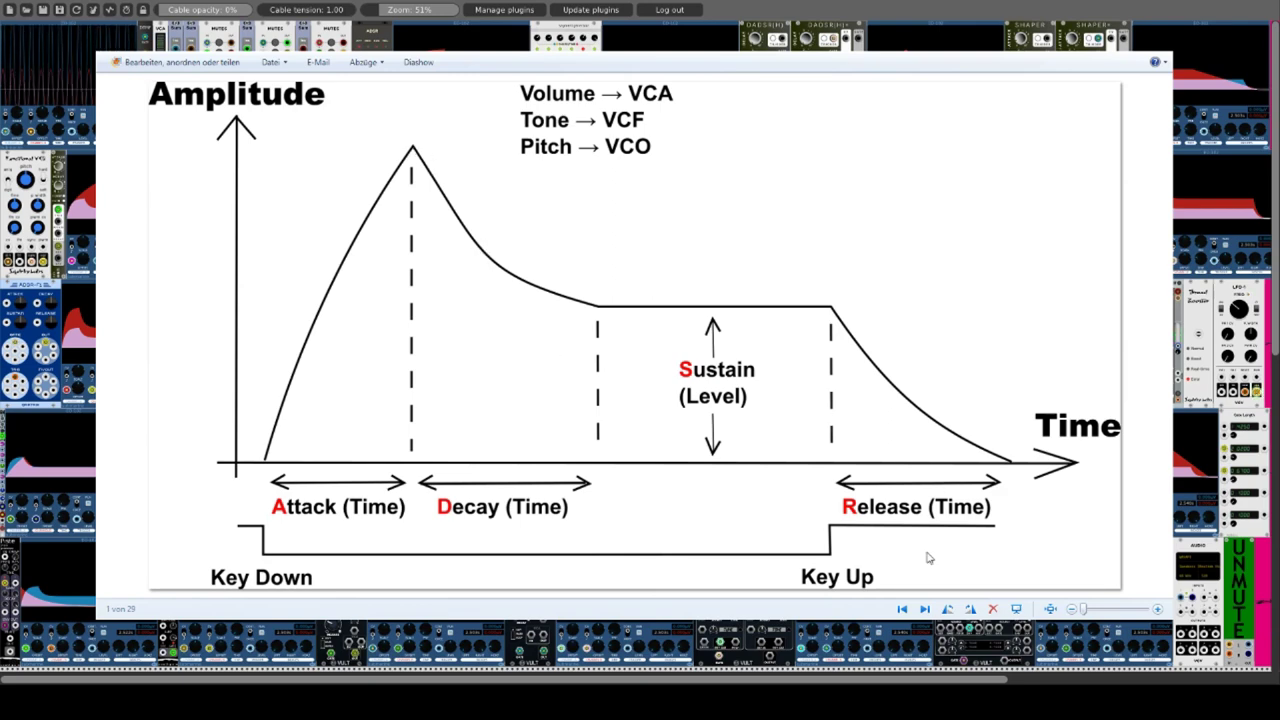
Study the envelope slides on percussive and string sounds, decay and sustain combinations, release lengths and the AD envelope.
{"action": "left_click", "coordinate": [925, 610]}
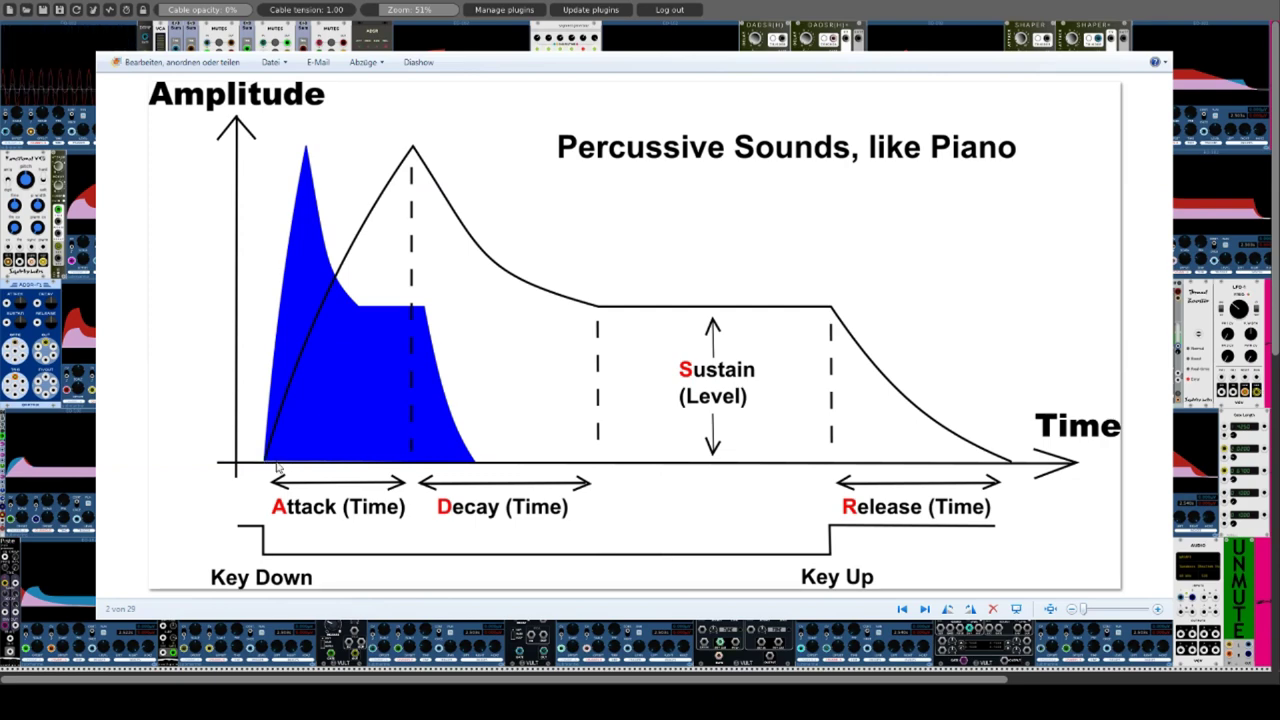
{"action": "left_click", "coordinate": [924, 609]}
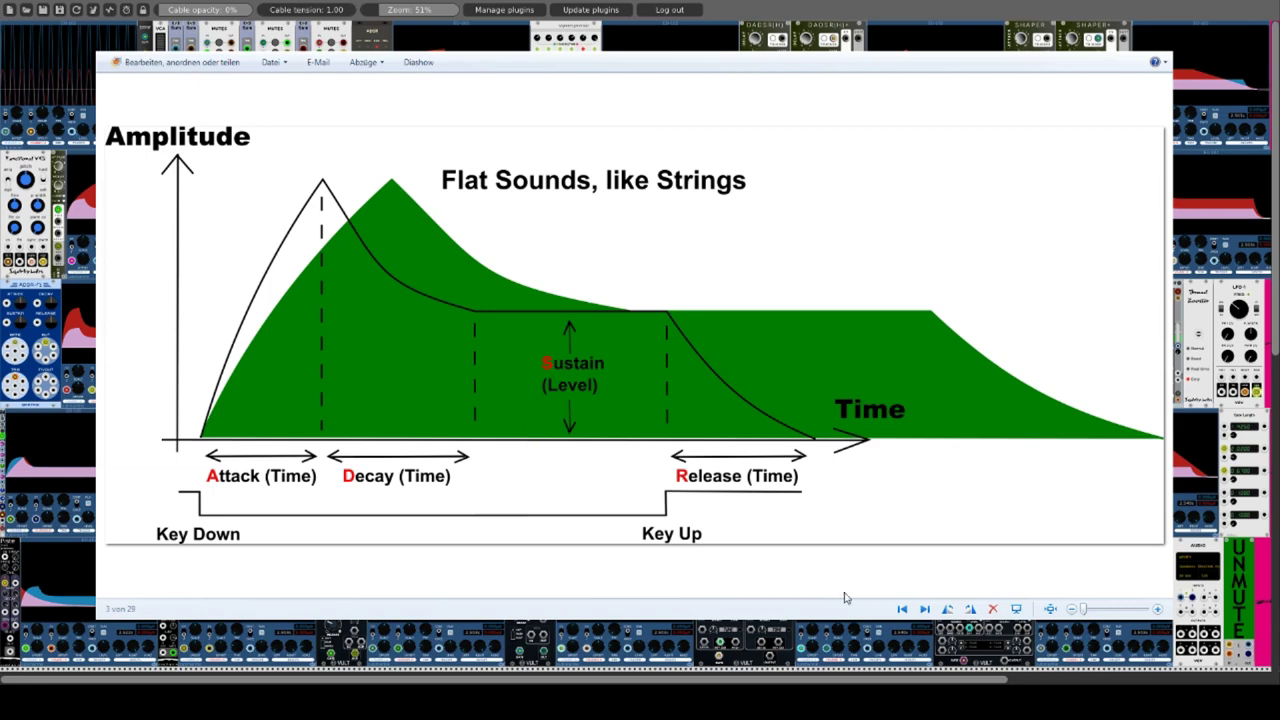
{"action": "left_click", "coordinate": [925, 609]}
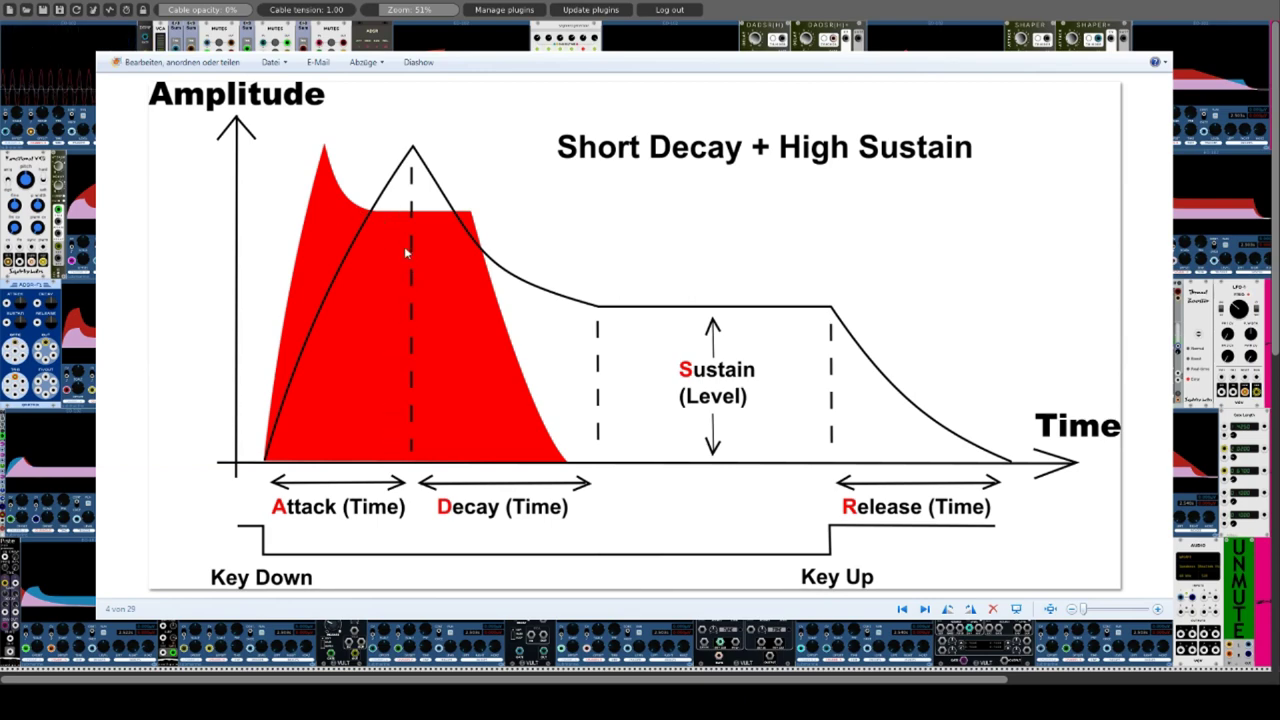
{"action": "left_click", "coordinate": [925, 610]}
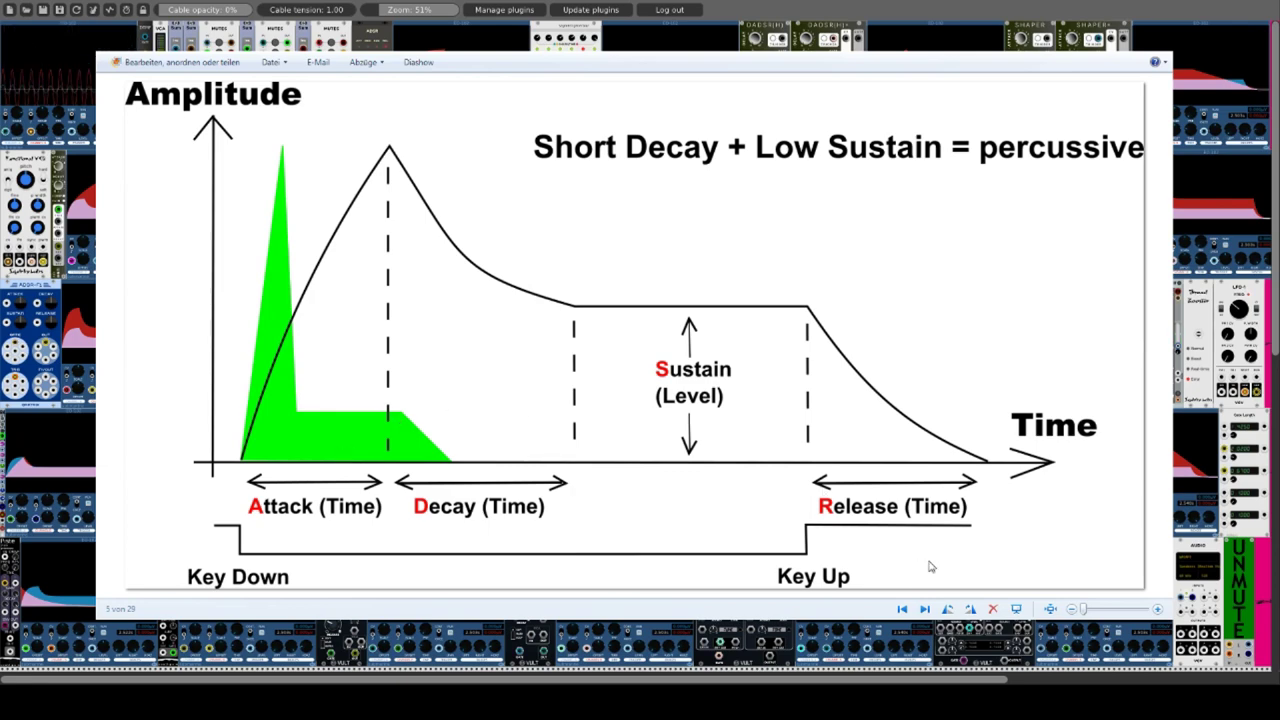
{"action": "left_click", "coordinate": [924, 608]}
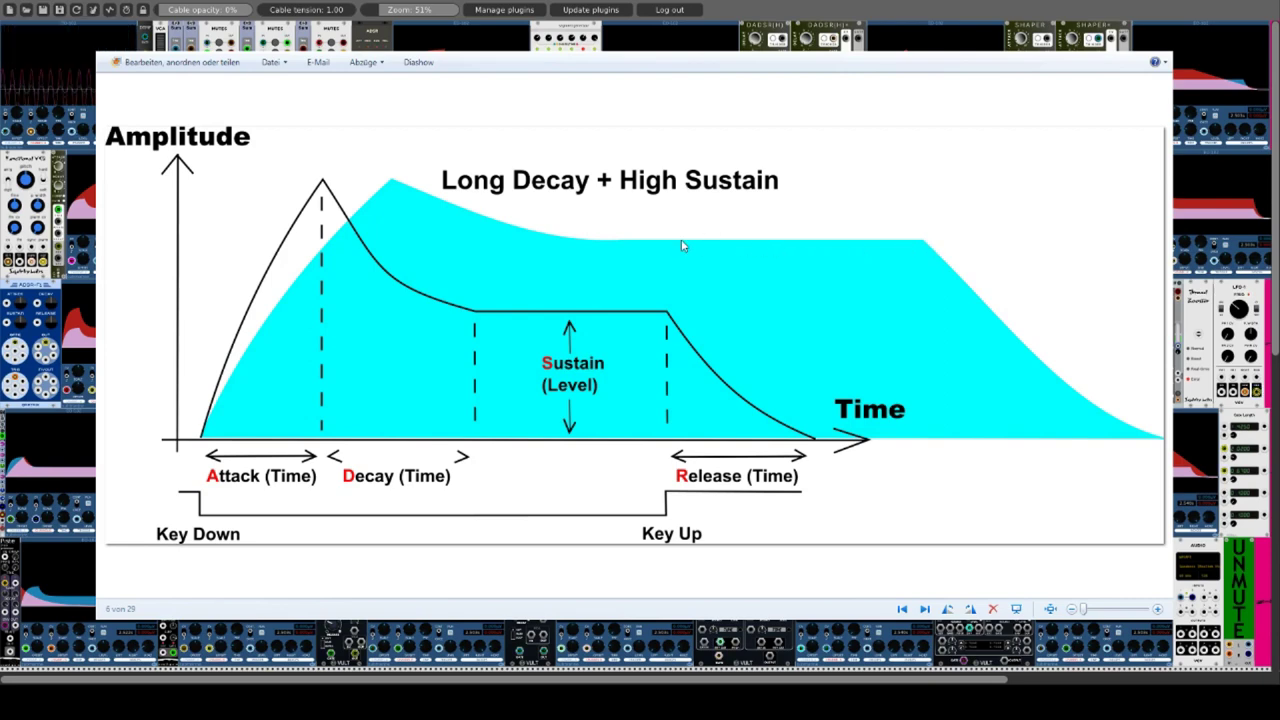
{"action": "left_click", "coordinate": [925, 609]}
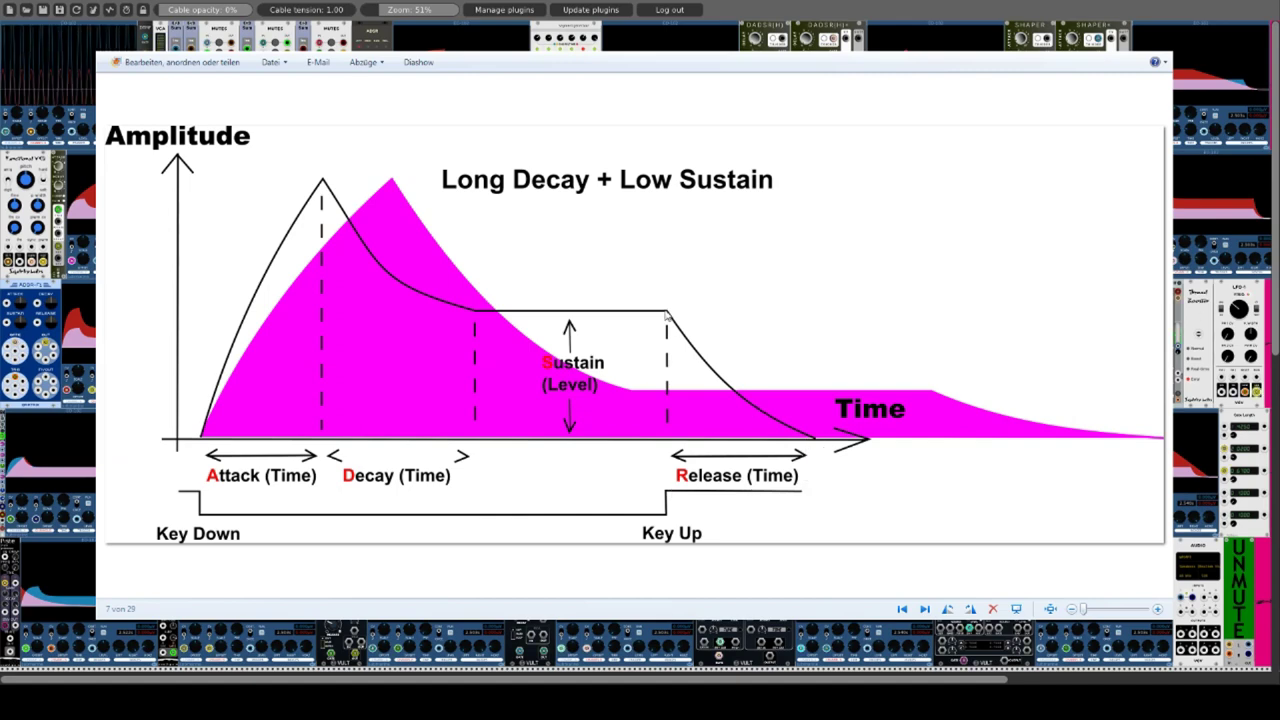
{"action": "left_click", "coordinate": [925, 610]}
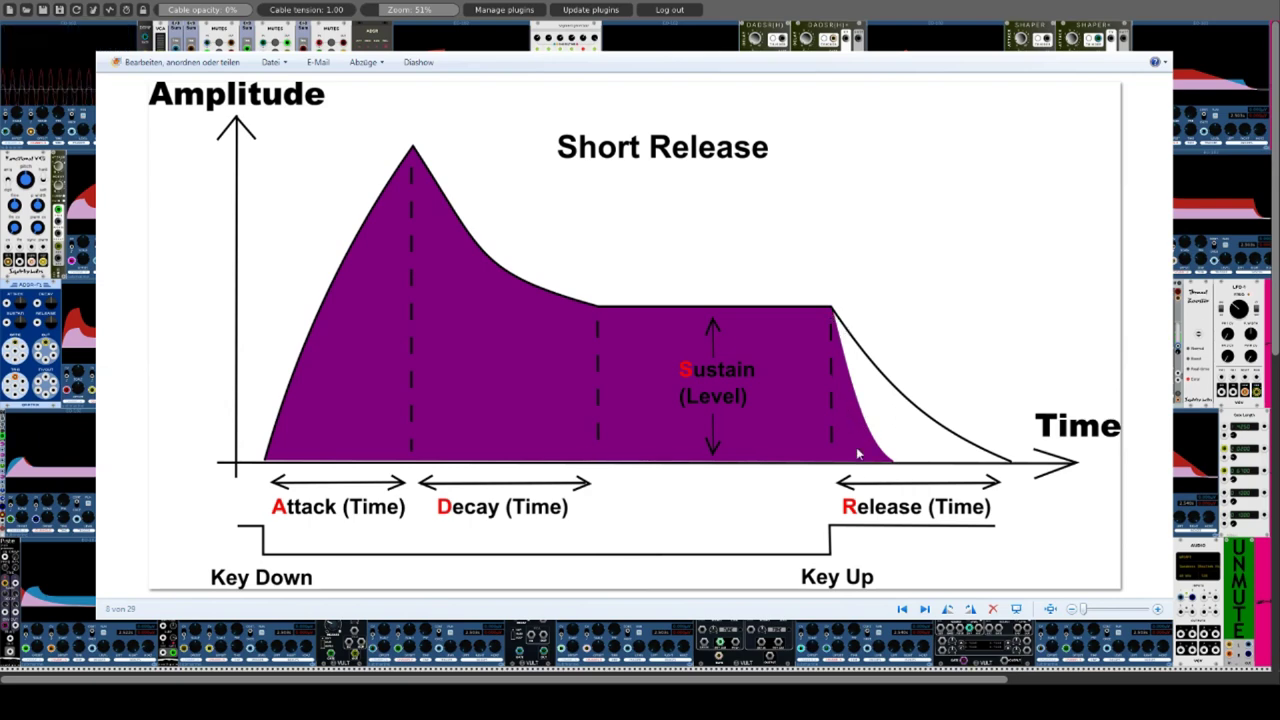
{"action": "left_click", "coordinate": [925, 609]}
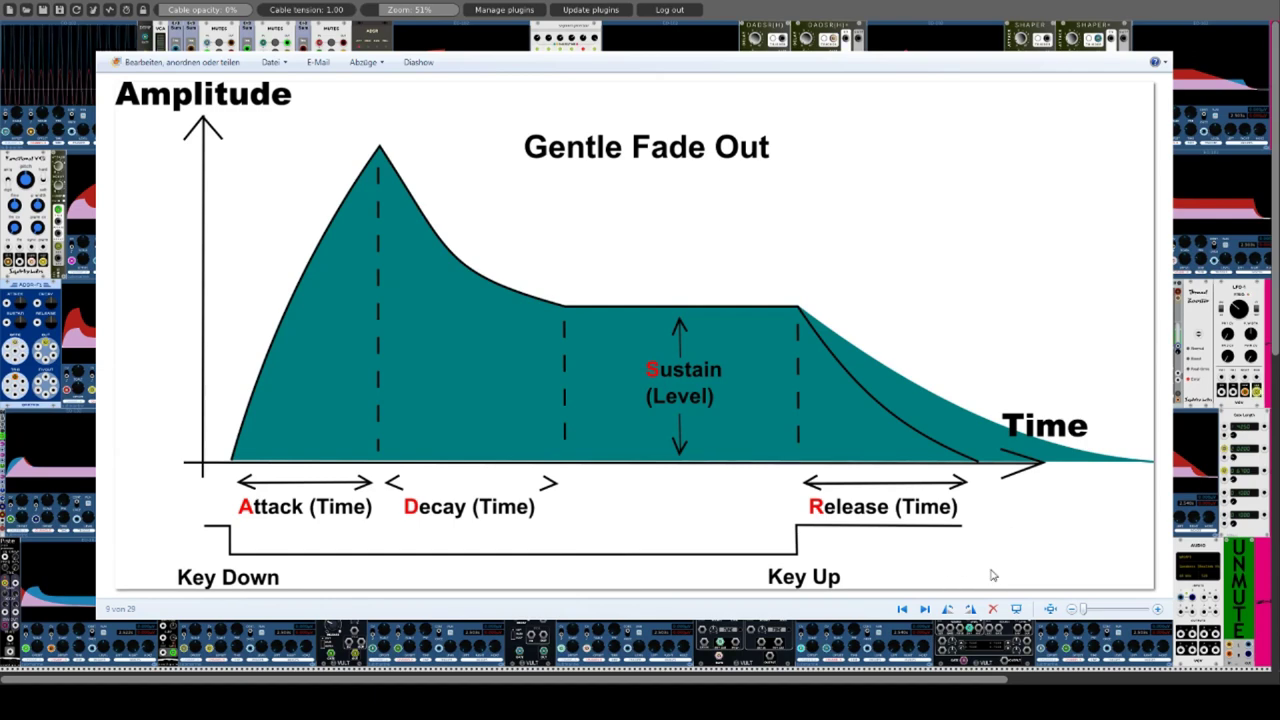
{"action": "left_click", "coordinate": [926, 610]}
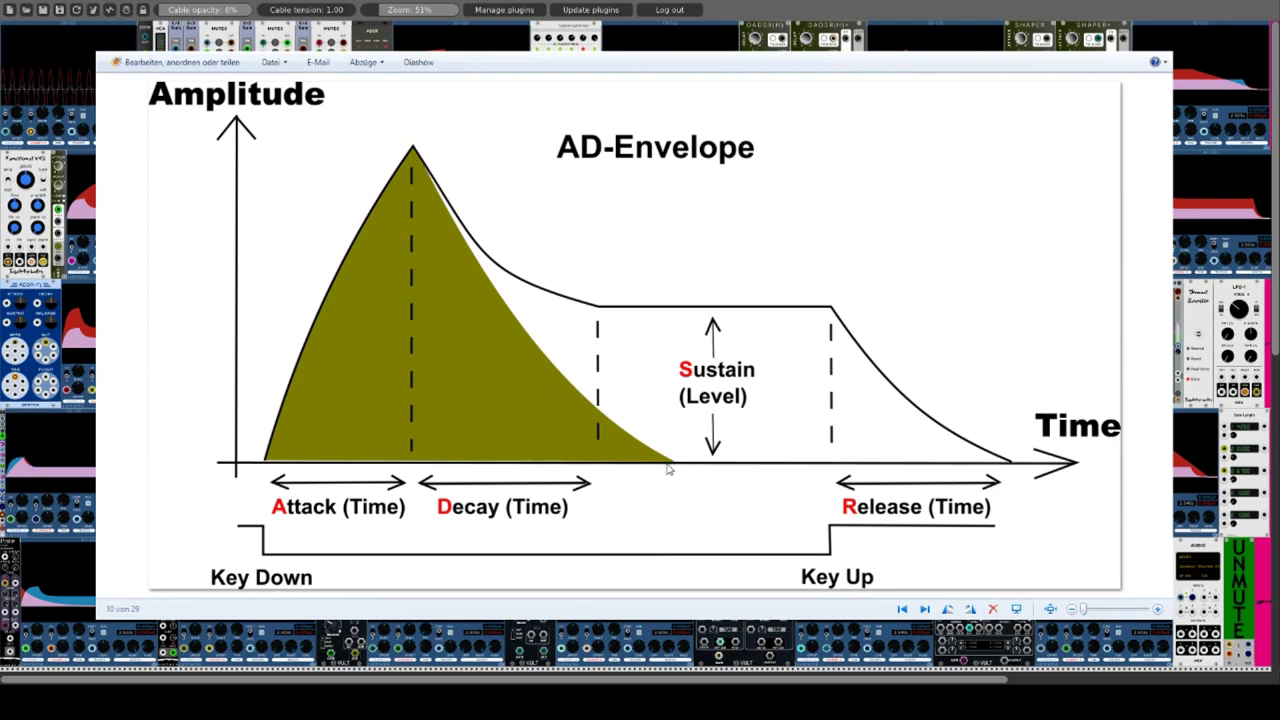
Study the slides on the hold parameter, linear, exponential and logarithmic curves, the waveform envelope, modulation effects and re-trigger behaviour.
{"action": "left_click", "coordinate": [925, 610]}
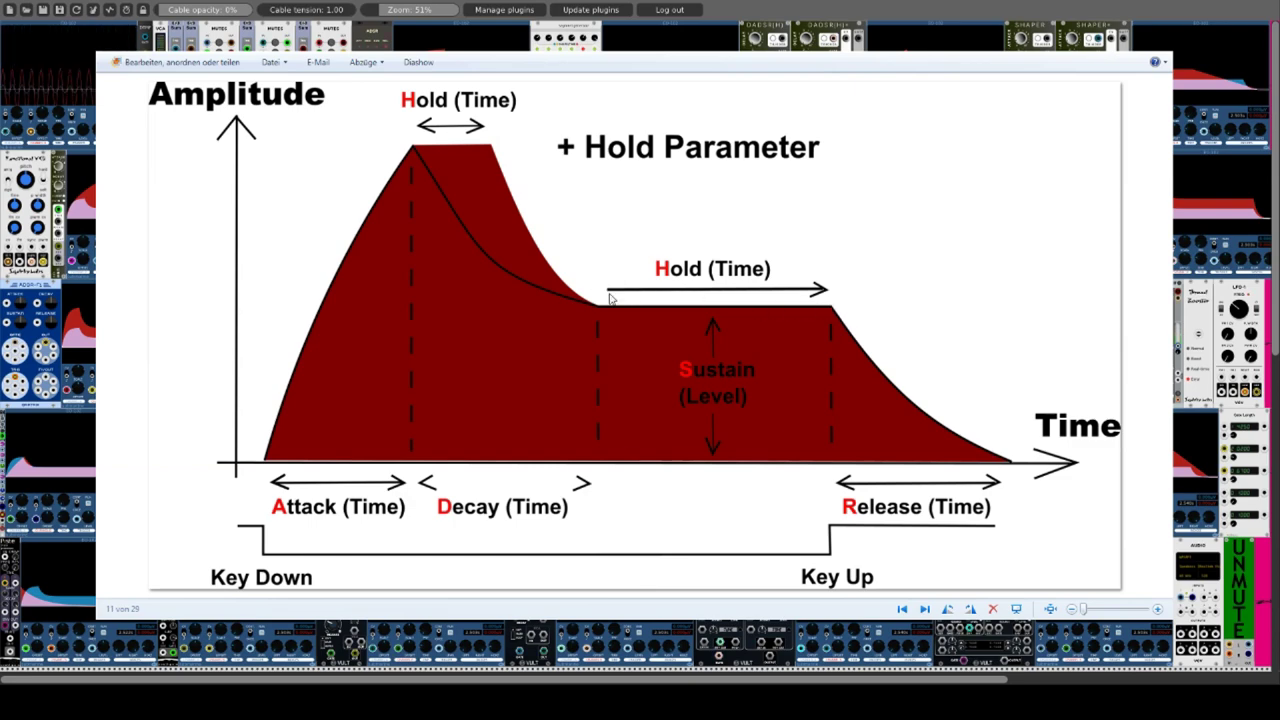
{"action": "left_click", "coordinate": [925, 609]}
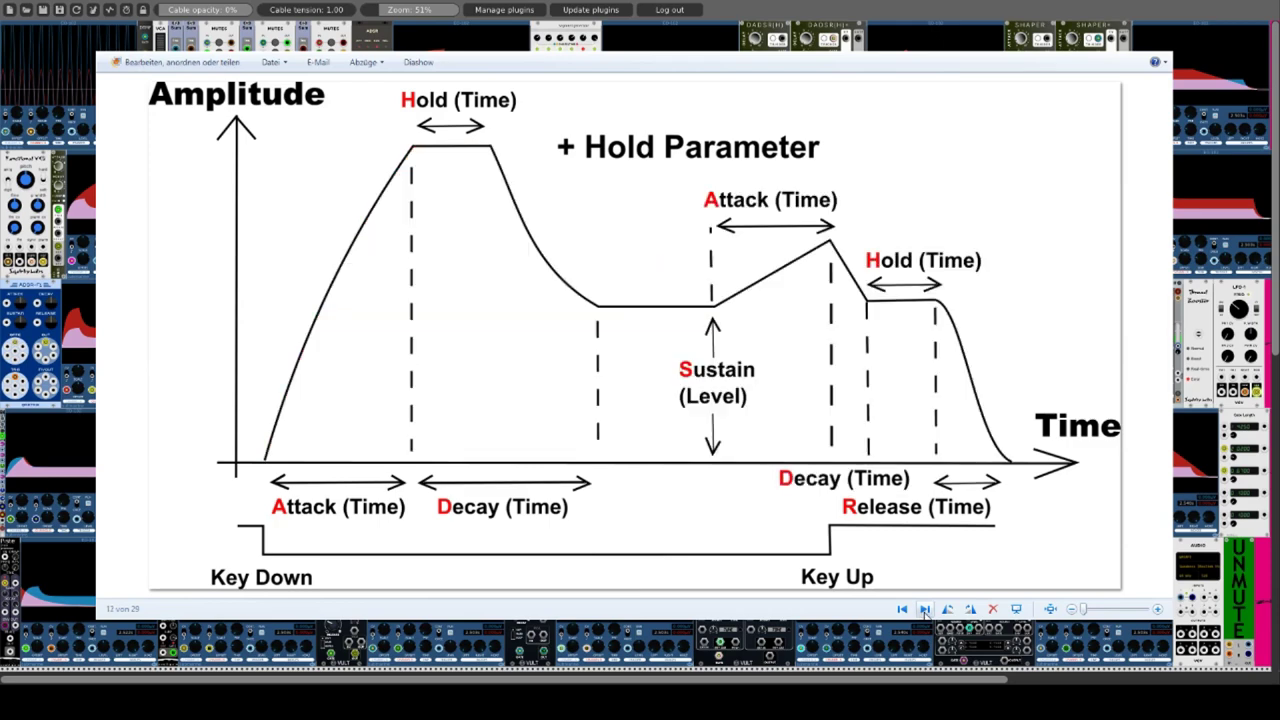
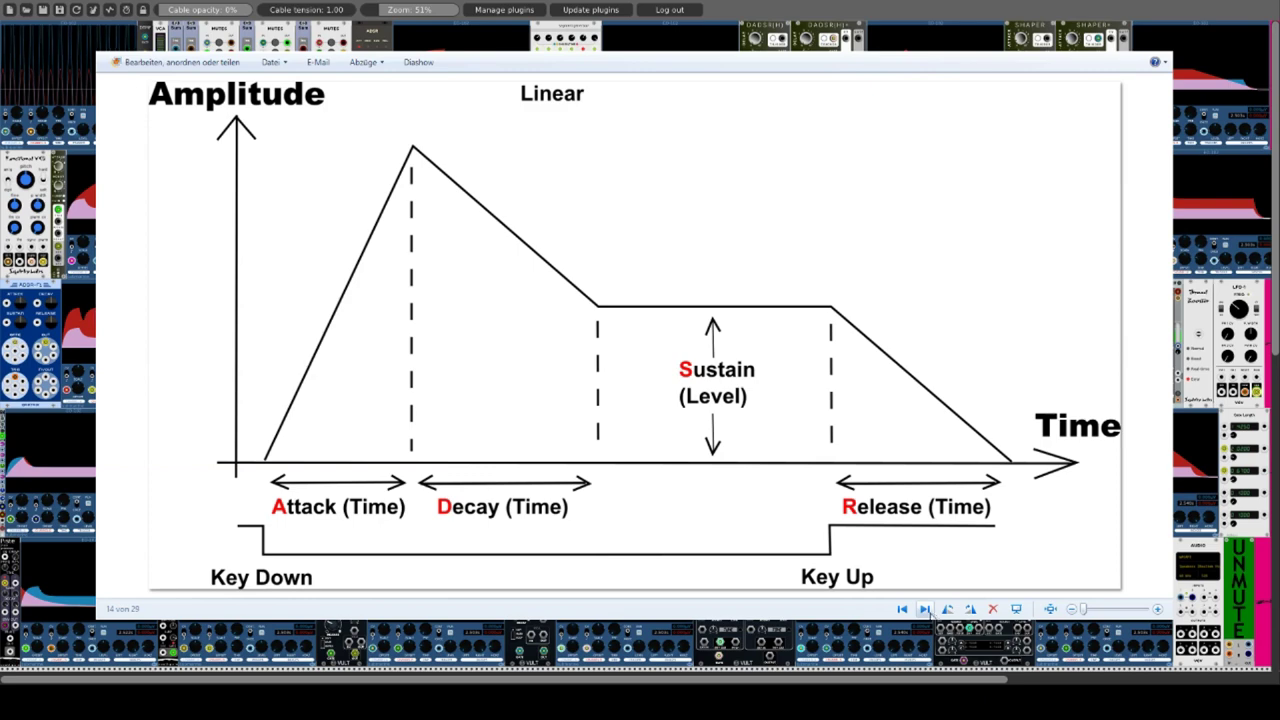
{"action": "left_click", "coordinate": [926, 610]}
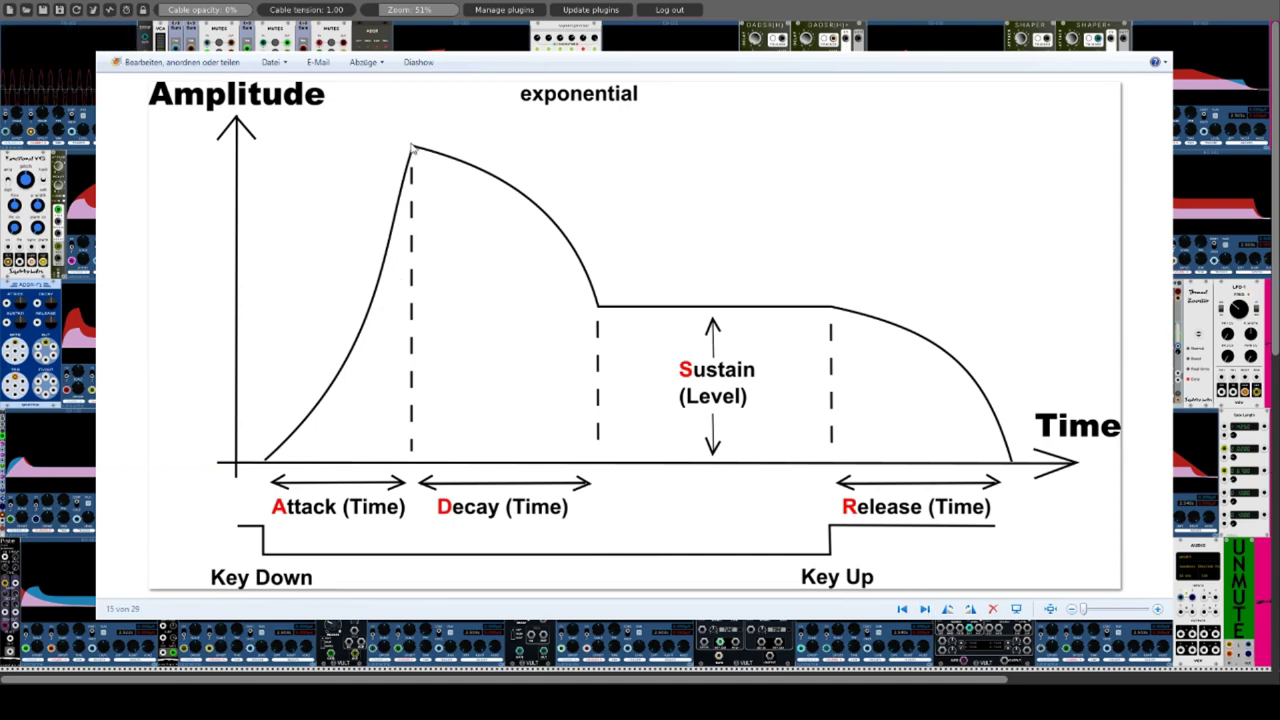
{"action": "left_click", "coordinate": [924, 608]}
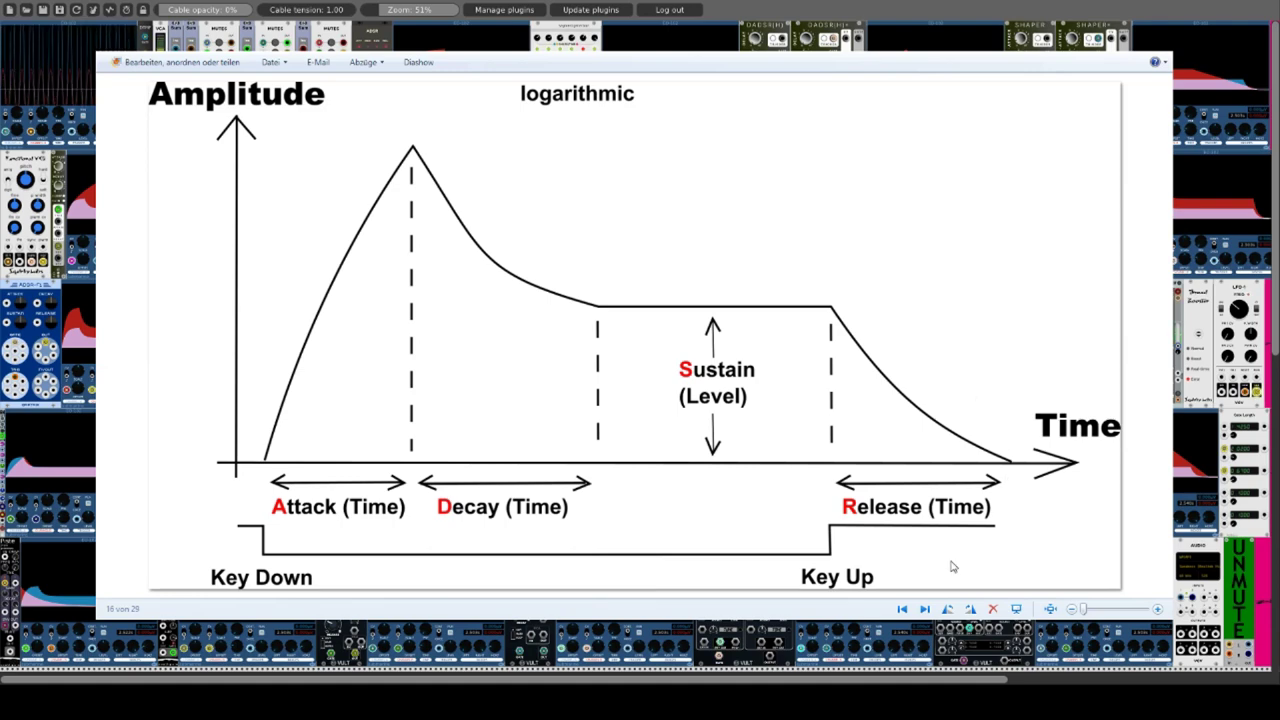
{"action": "left_click", "coordinate": [925, 610]}
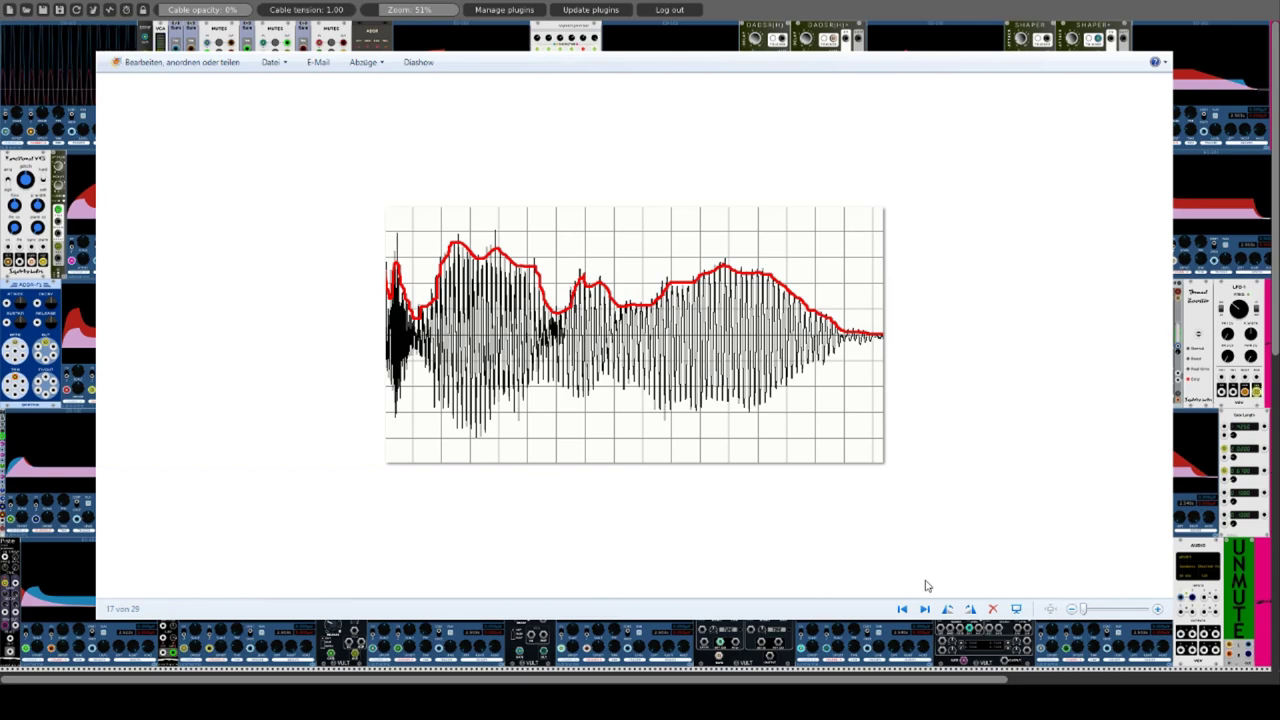
{"action": "left_click", "coordinate": [925, 609]}
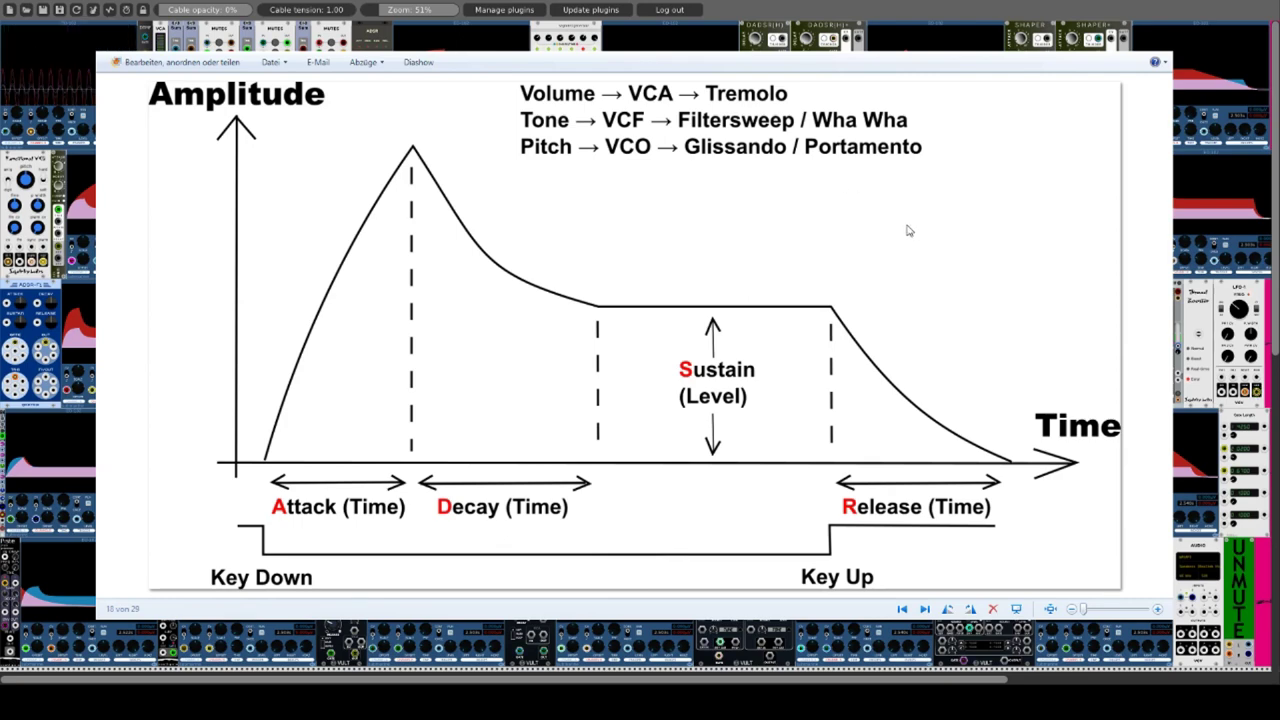
{"action": "left_click", "coordinate": [925, 609]}
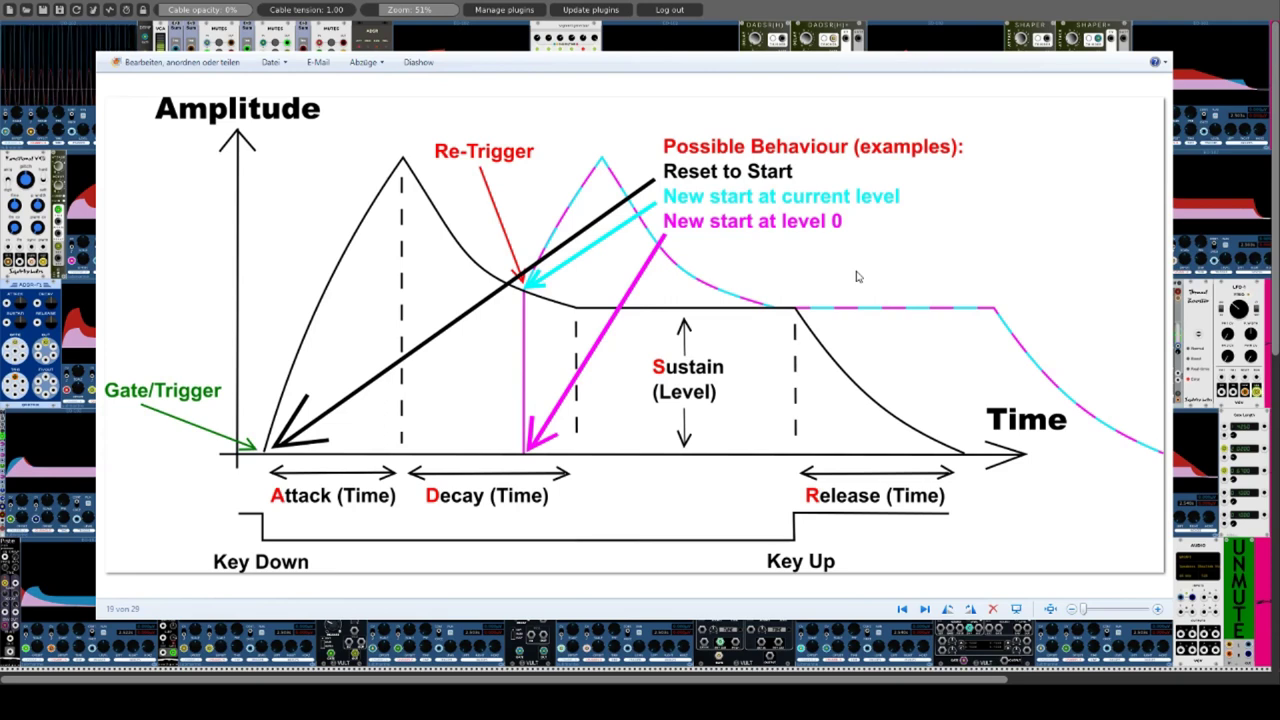
{"action": "left_click", "coordinate": [925, 609]}
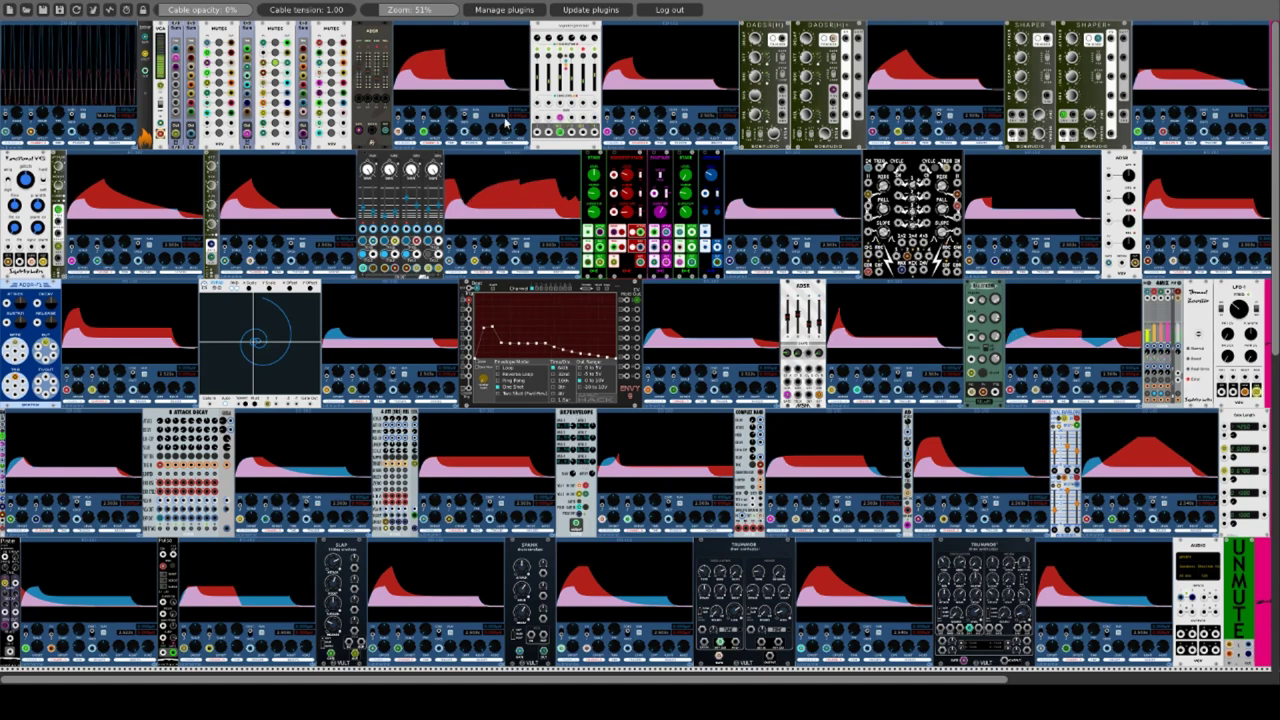
Check the module name of the envelope oscilloscope beside the ADSR in the first row.
{"action": "right_click", "coordinate": [479, 50]}
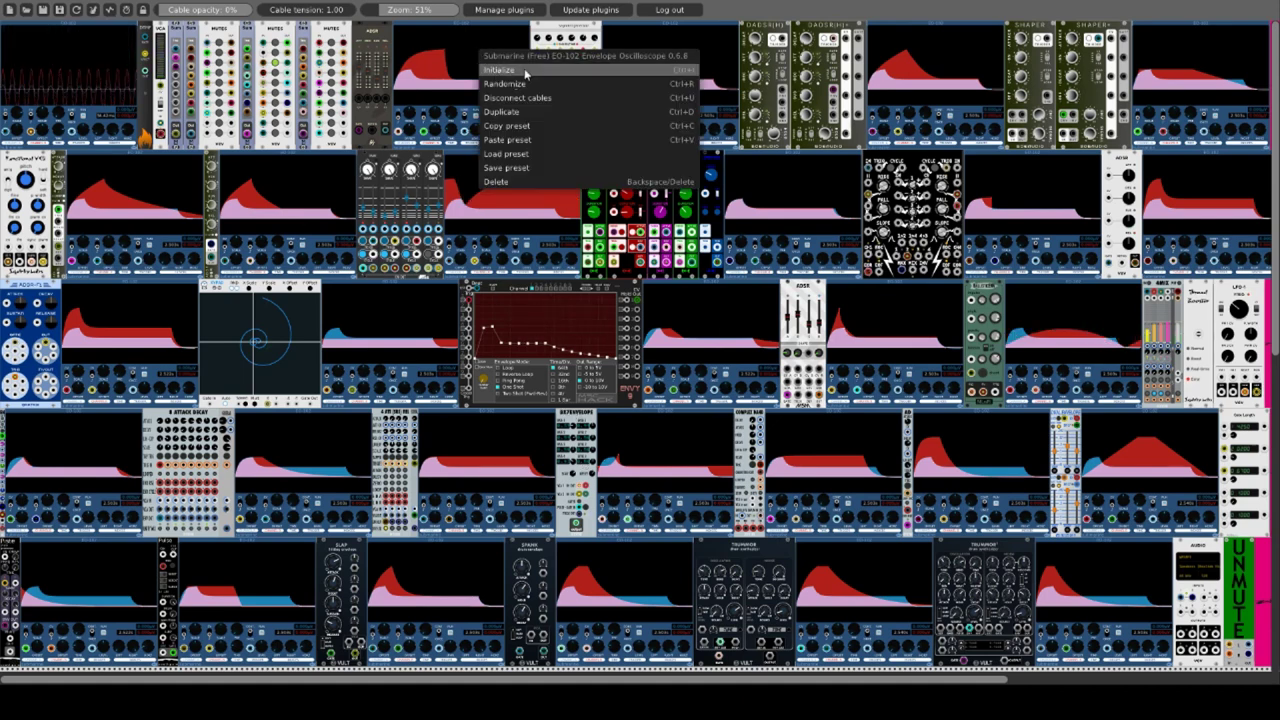
{"action": "left_click", "coordinate": [451, 37]}
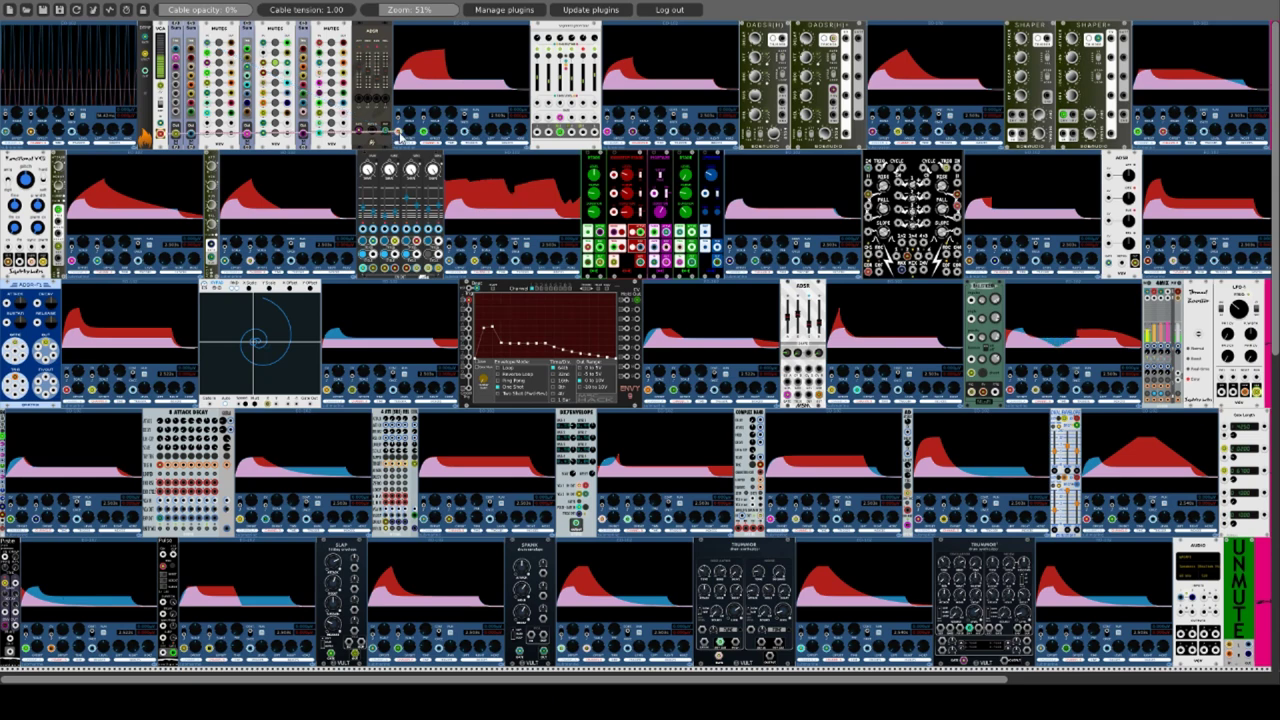
{"action": "mouse_move", "coordinate": [158, 134]}
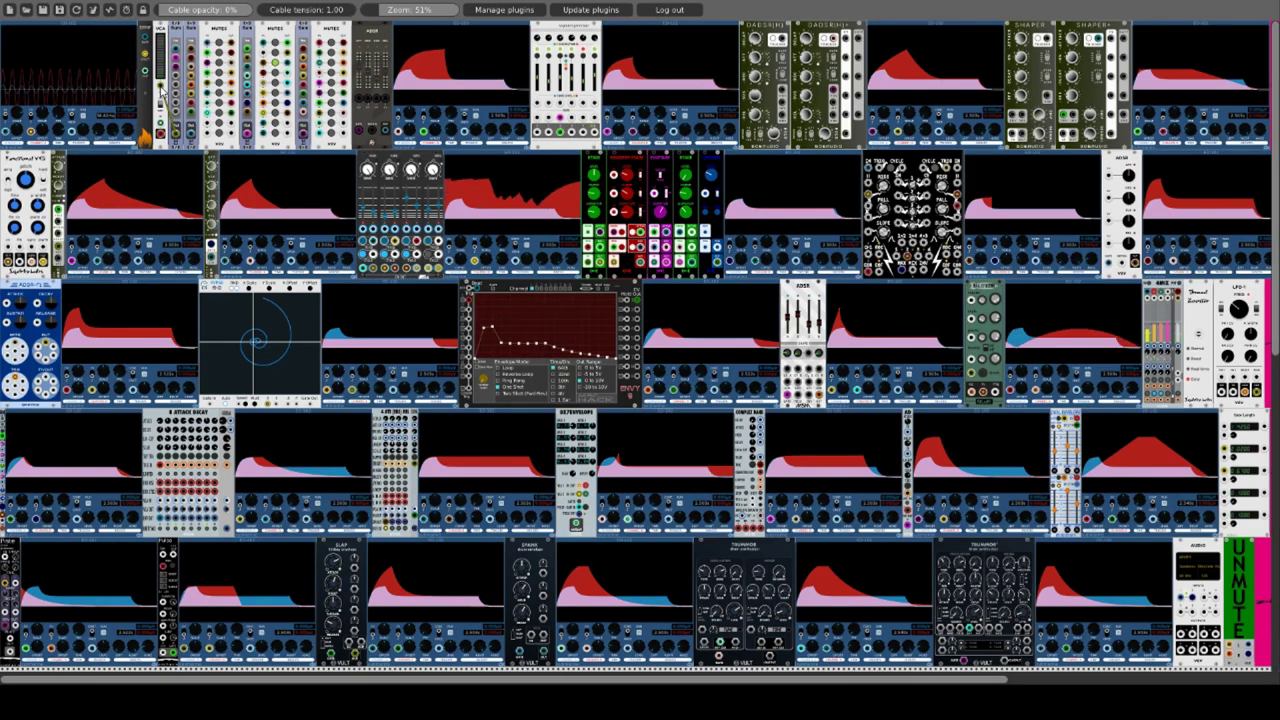
Toggle the audio output's mute switch and the third channel of the middle MUTES module on and off.
{"action": "left_click", "coordinate": [1237, 602]}
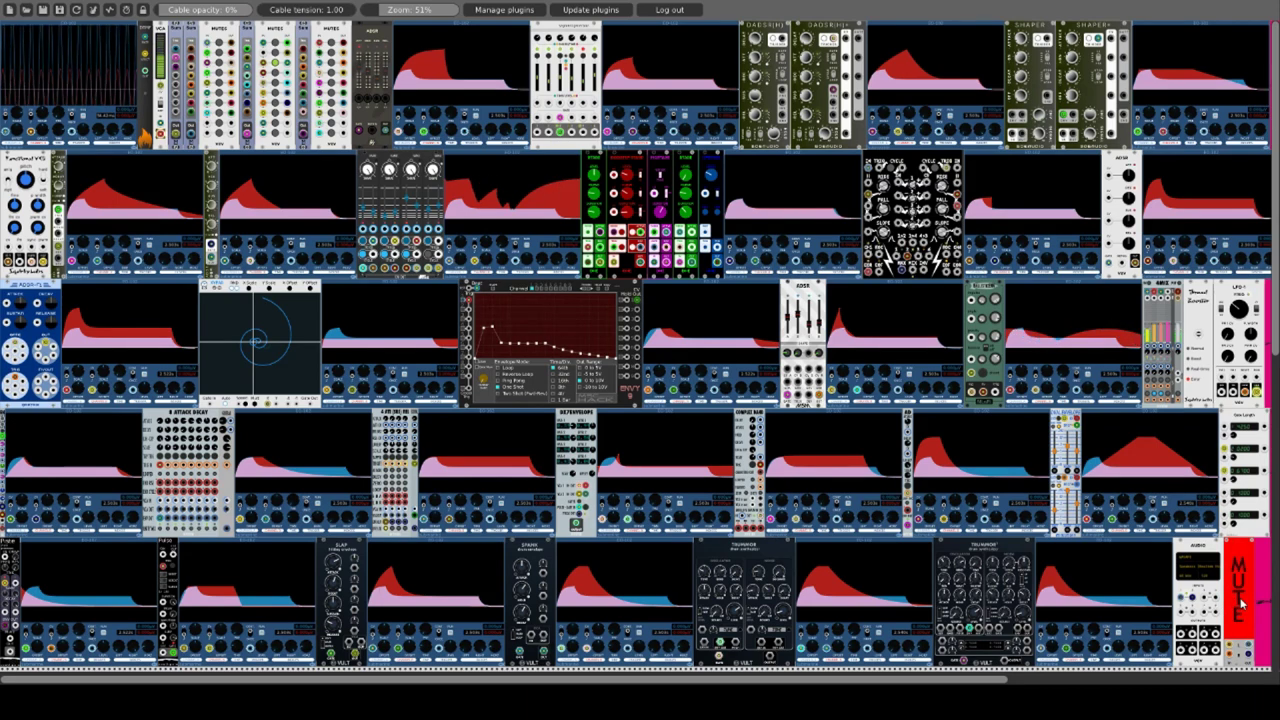
{"action": "left_click", "coordinate": [1241, 603]}
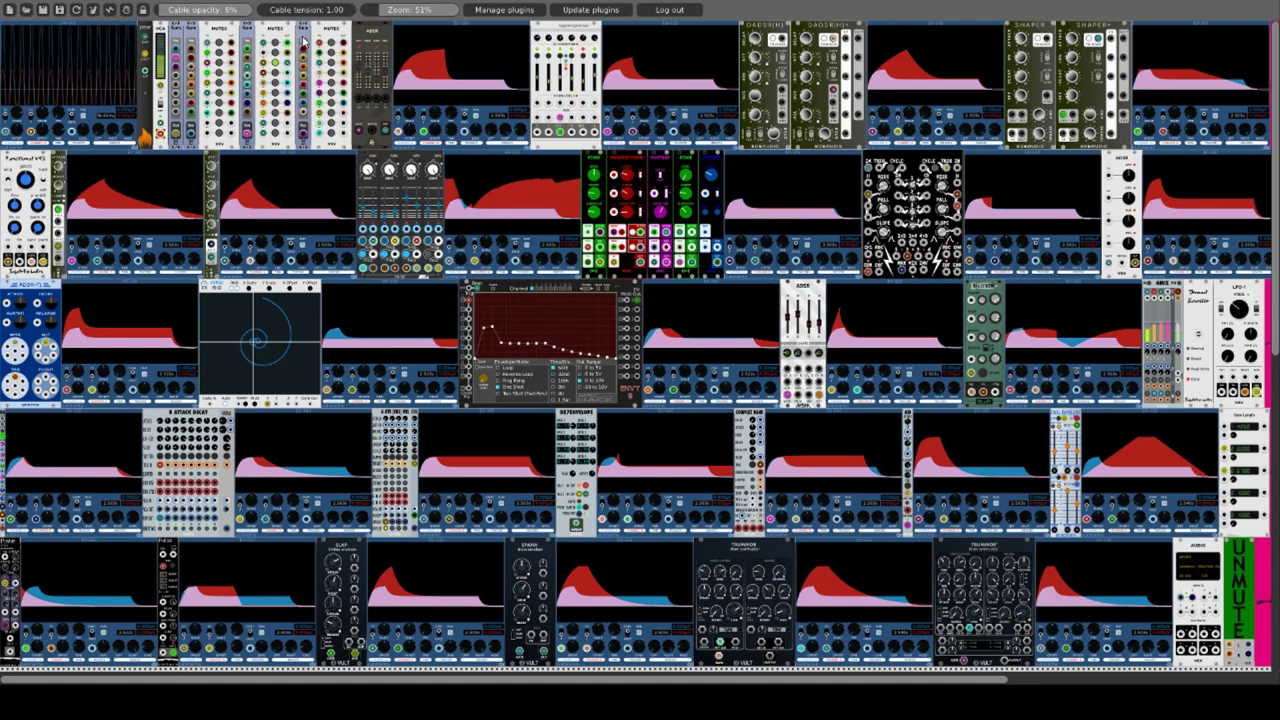
{"action": "left_click", "coordinate": [274, 63]}
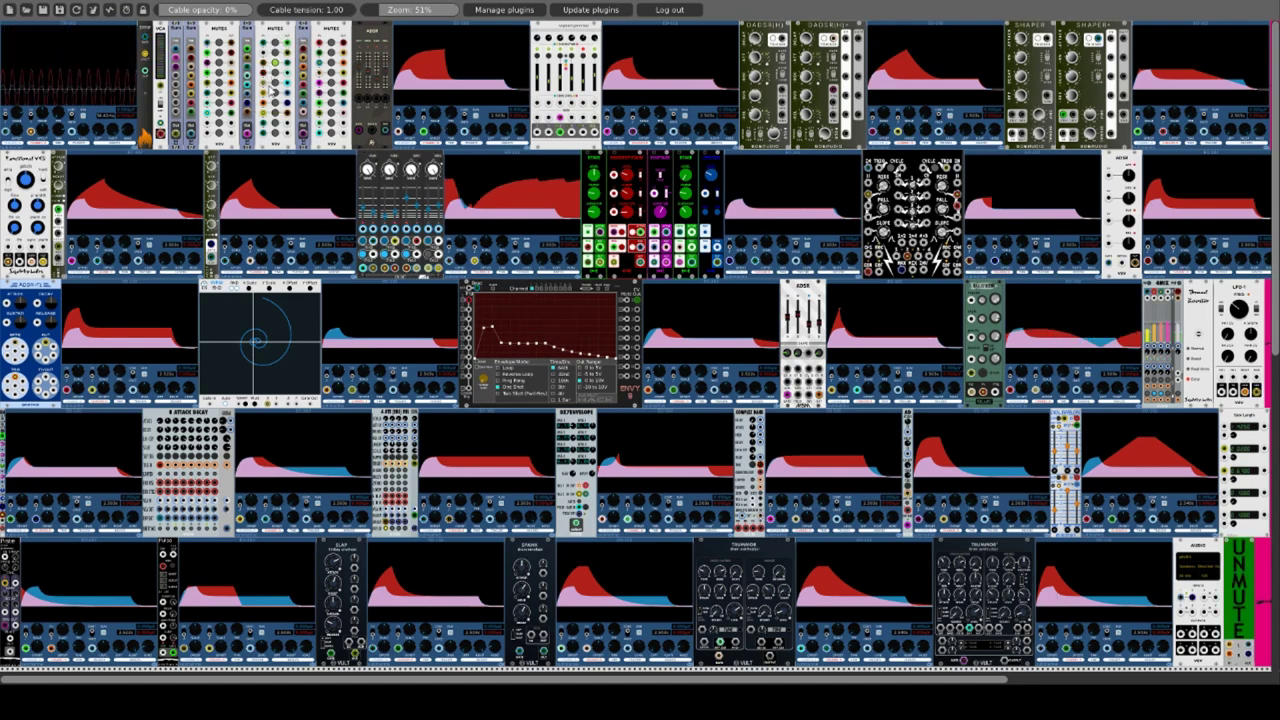
{"action": "left_click", "coordinate": [277, 62]}
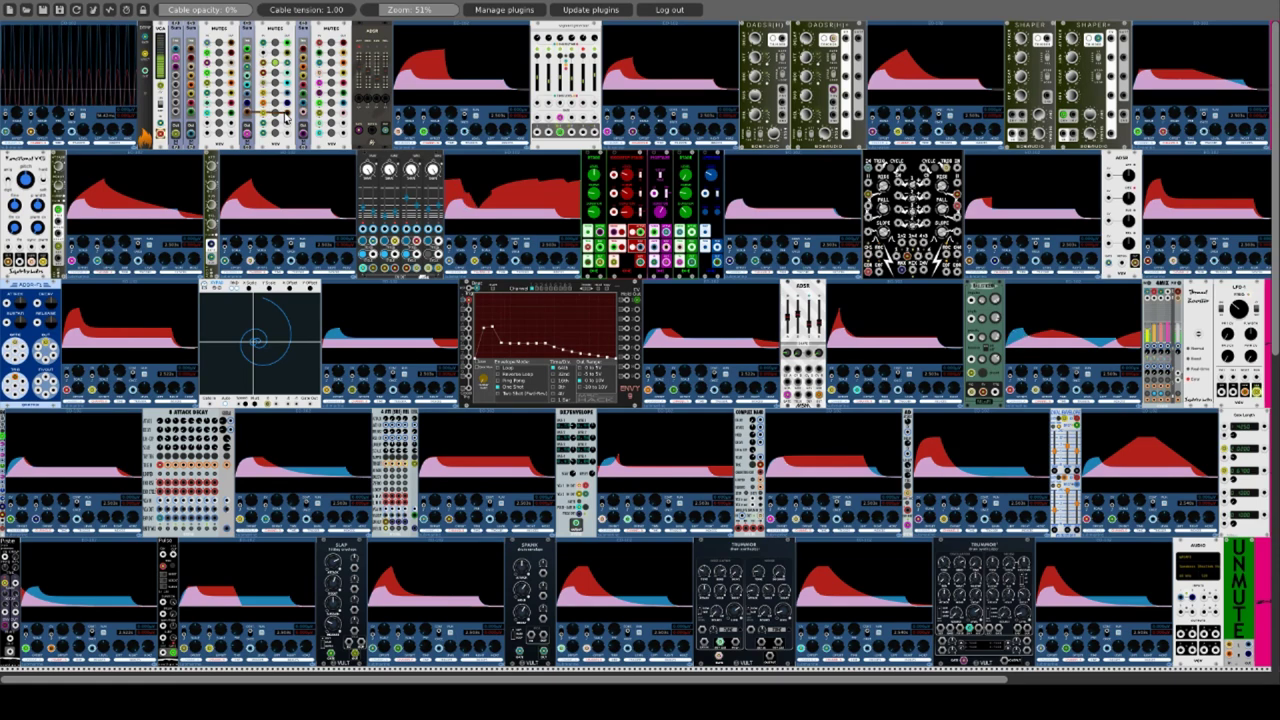
{"action": "left_click", "coordinate": [277, 62]}
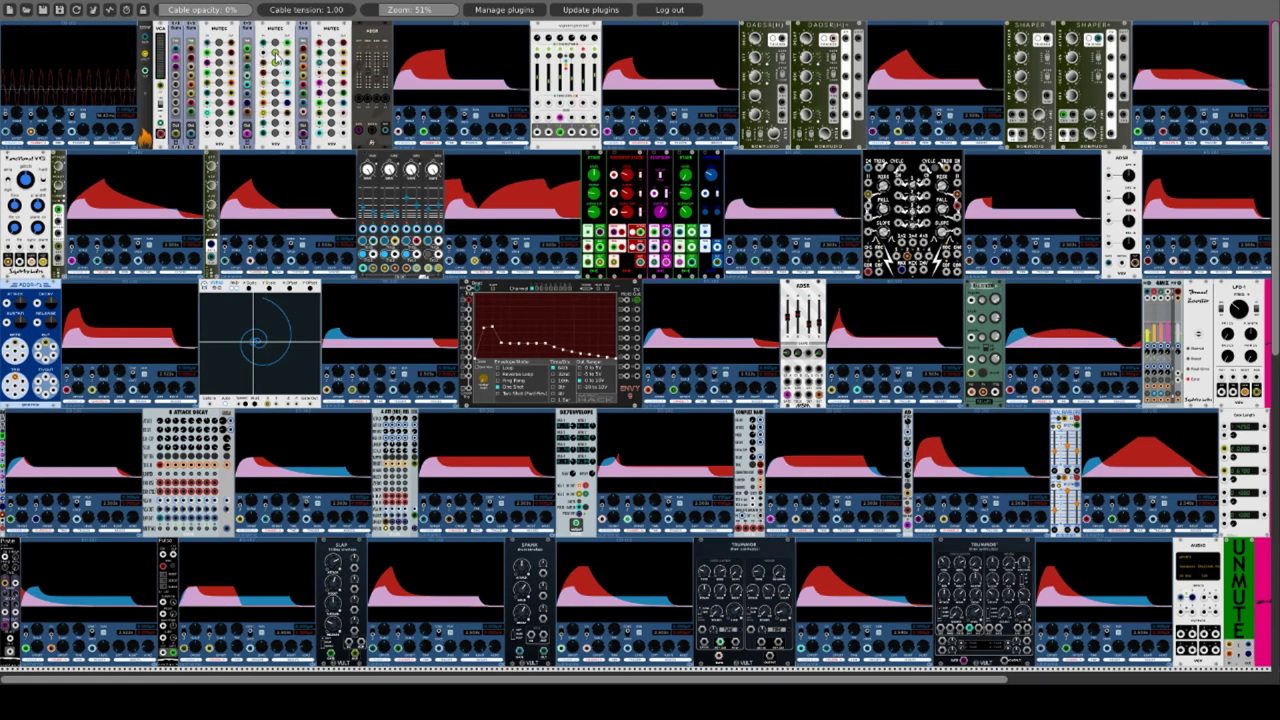
{"action": "left_click", "coordinate": [277, 62]}
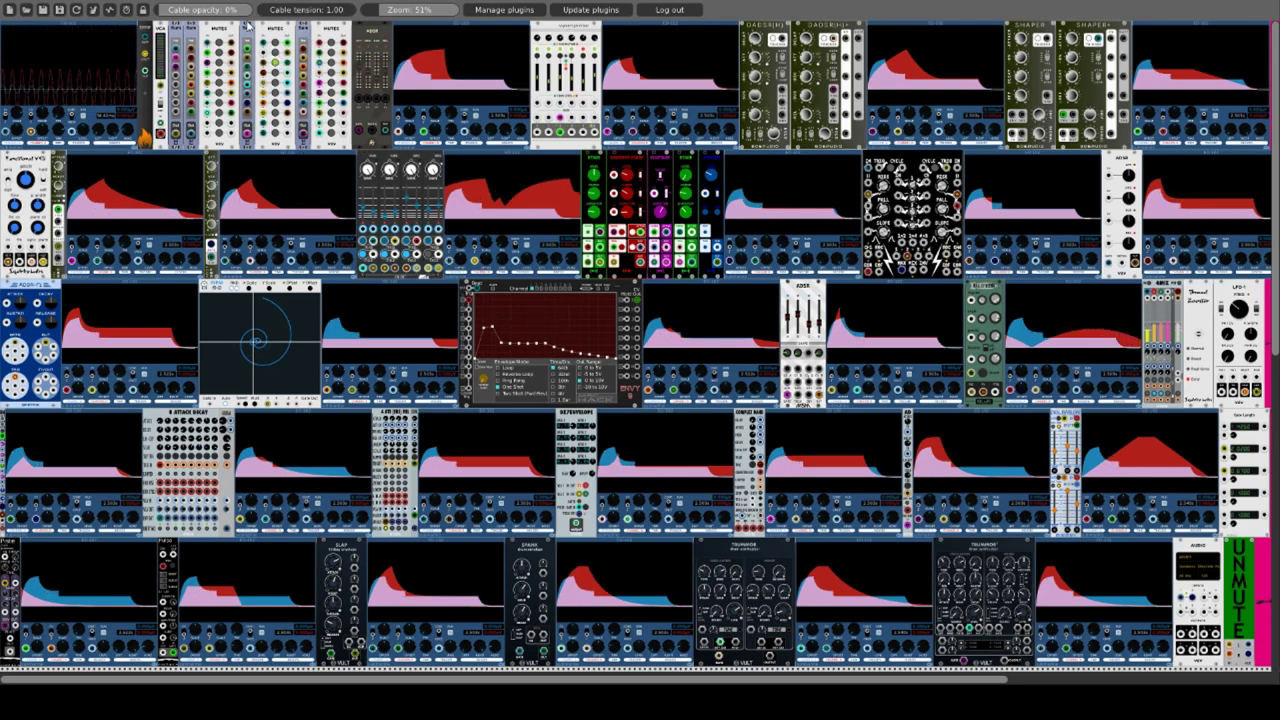
Zoom in on the ADSR module in the first row and check its module name and version.
{"action": "mouse_move", "coordinate": [175, 60]}
{"action": "left_mouse_down"}
{"action": "mouse_move", "coordinate": [247, 137]}
{"action": "mouse_move", "coordinate": [222, 126]}
{"action": "mouse_move", "coordinate": [186, 140]}
{"action": "left_mouse_up"}
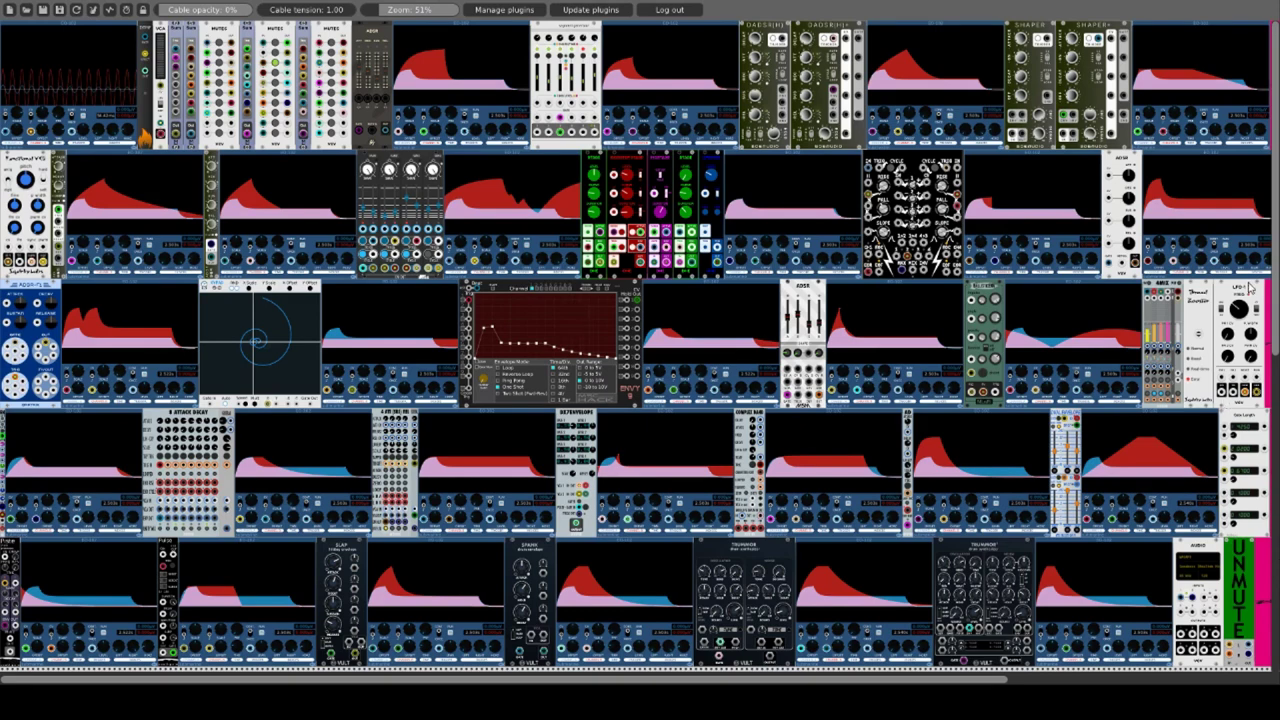
{"action": "mouse_move", "coordinate": [1257, 396]}
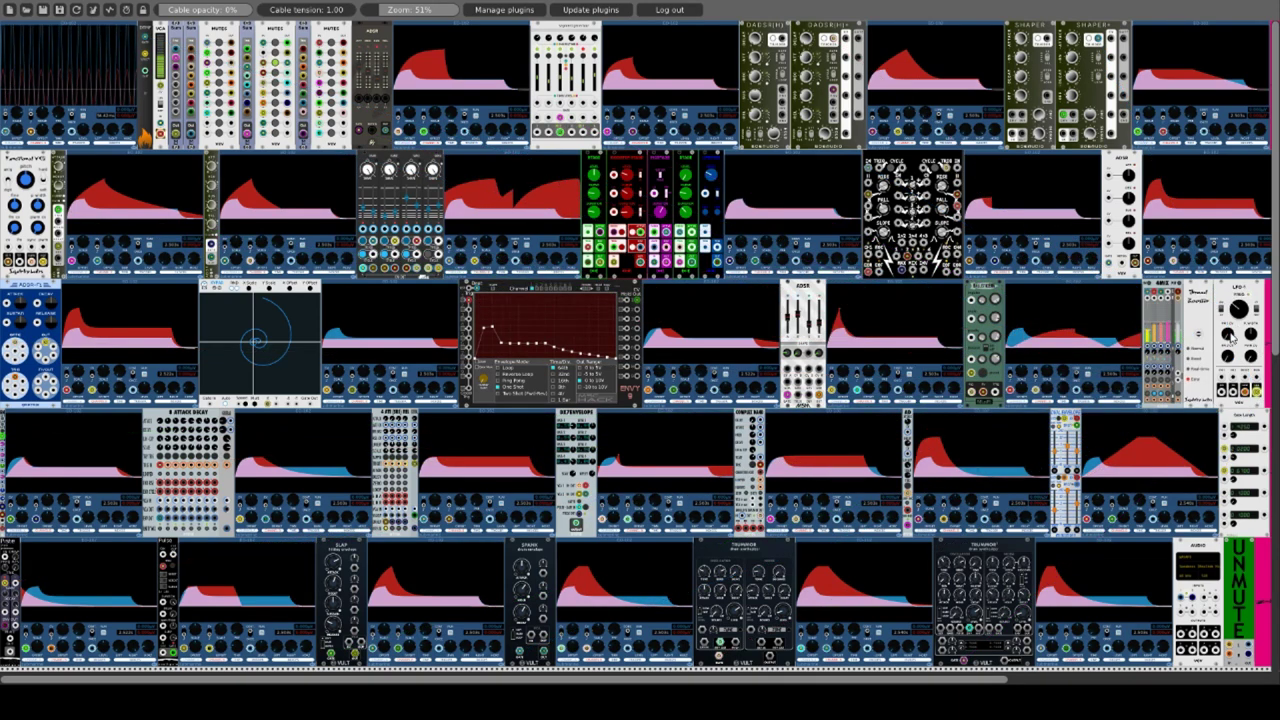
{"action": "right_click", "coordinate": [1217, 429]}
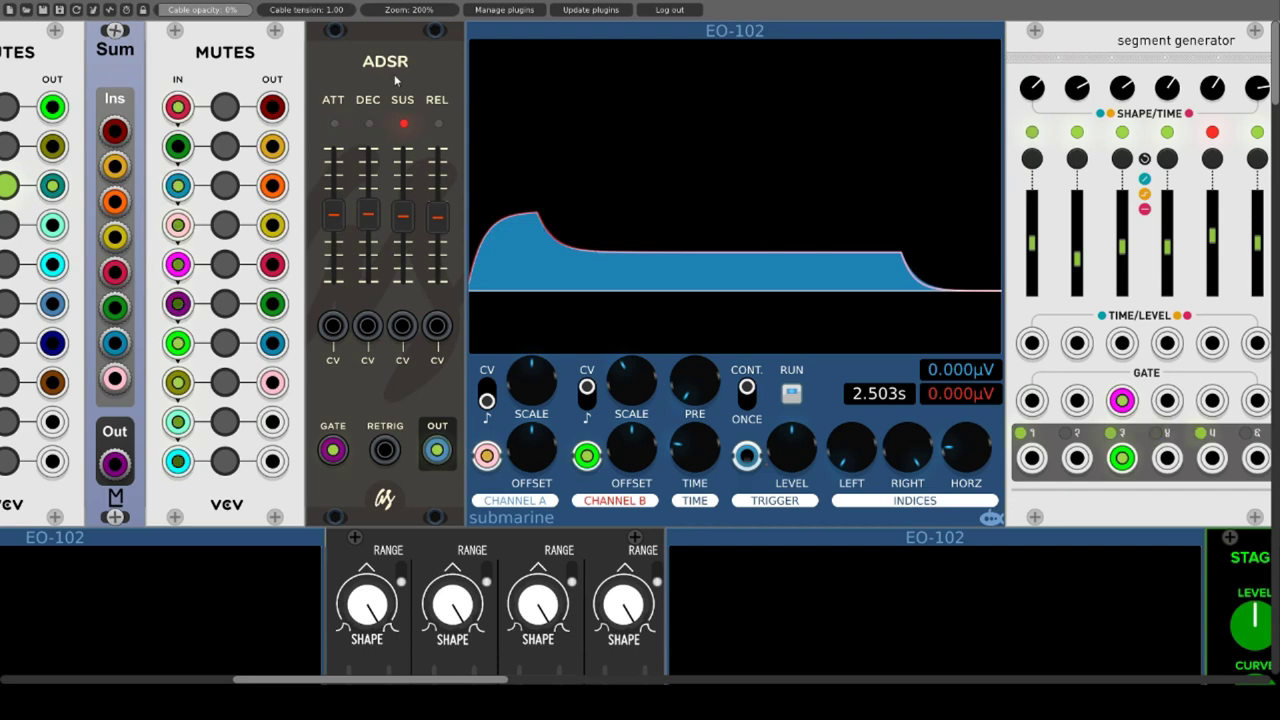
{"action": "right_click", "coordinate": [424, 60]}
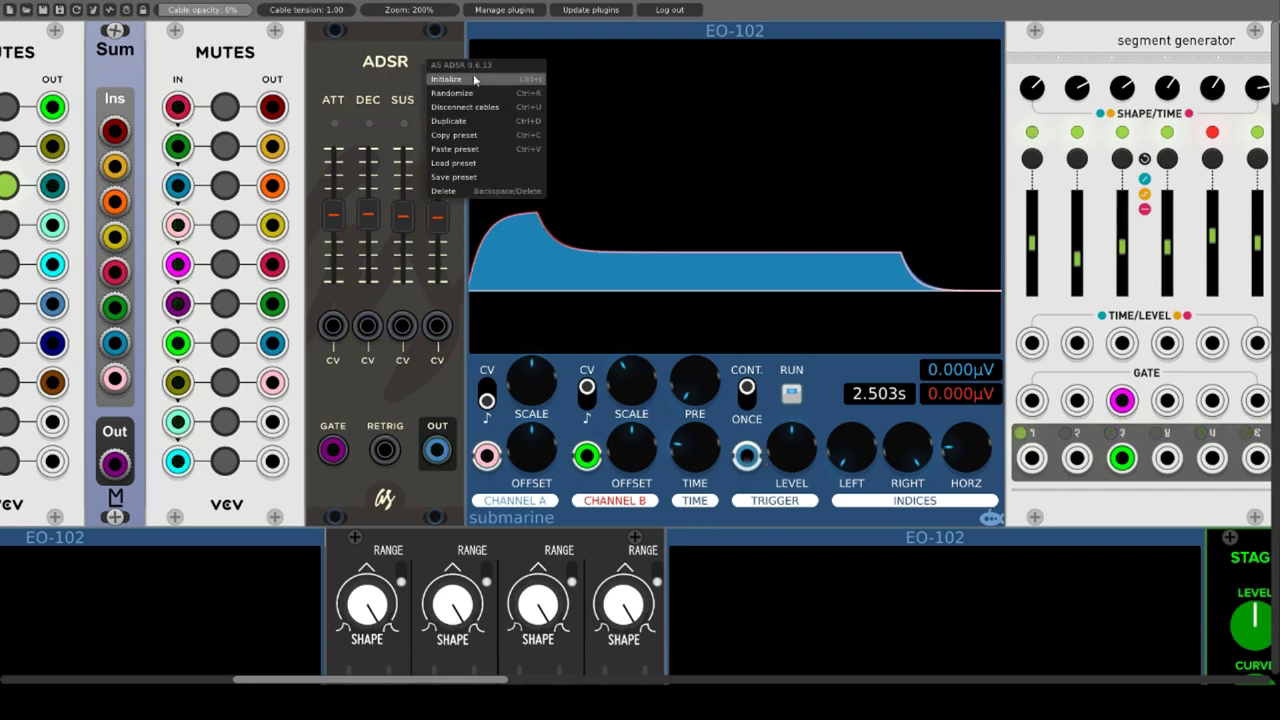
{"action": "left_click", "coordinate": [350, 77]}
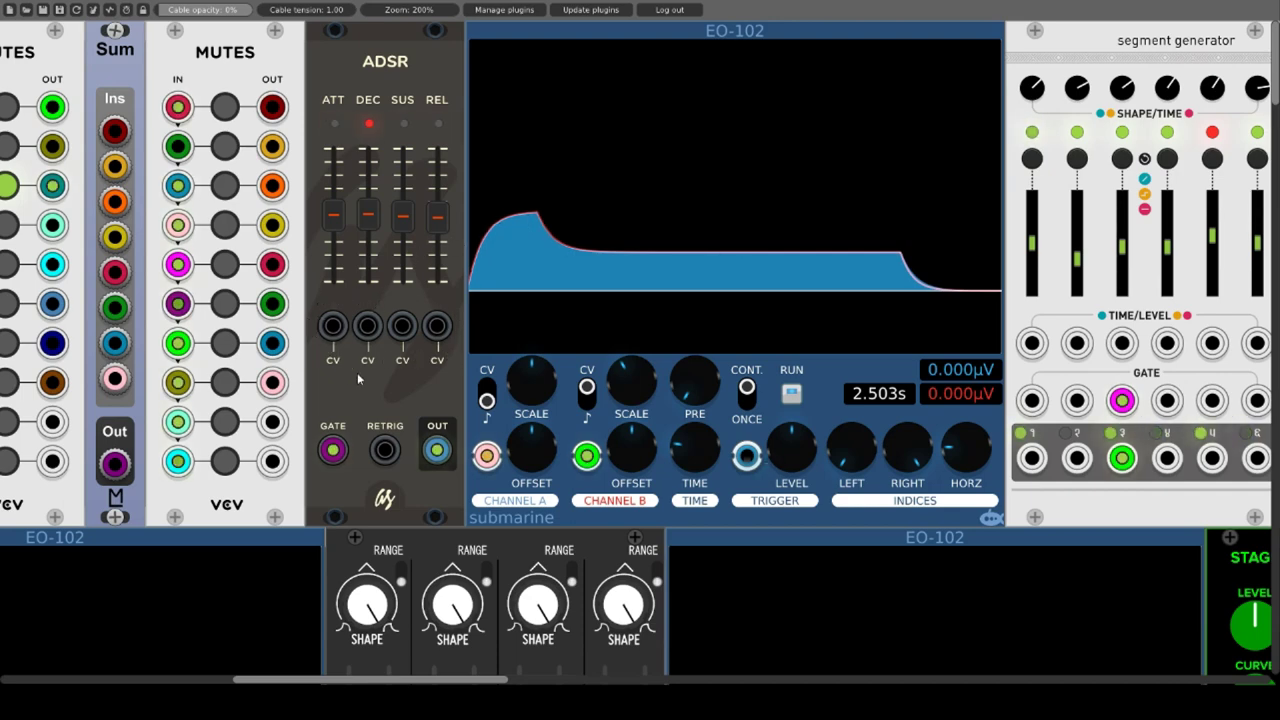
Patch the ADSR's RETRIG input to jack 1 of the segment generator to test retriggering, and unplug the cable again.
{"action": "mouse_move", "coordinate": [342, 452]}
{"action": "left_click_drag", "start_coordinate": [385, 450], "coordinate": [1034, 460]}
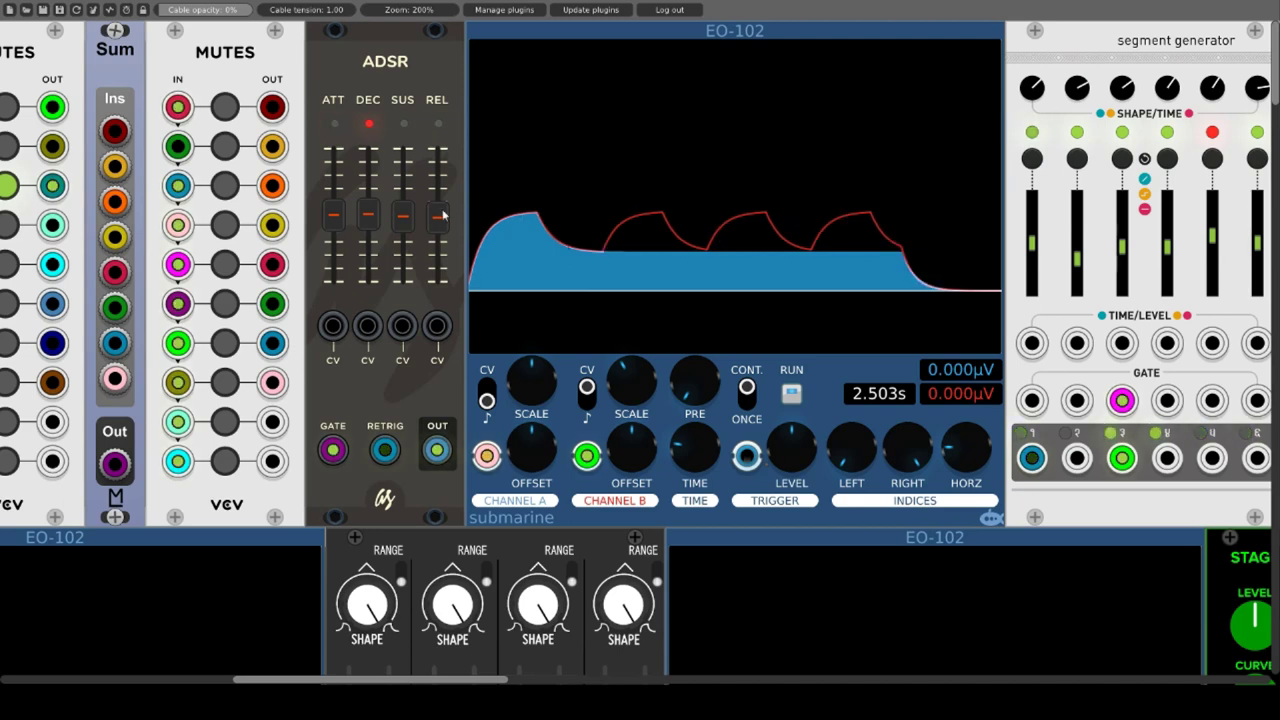
{"action": "mouse_move", "coordinate": [439, 452]}
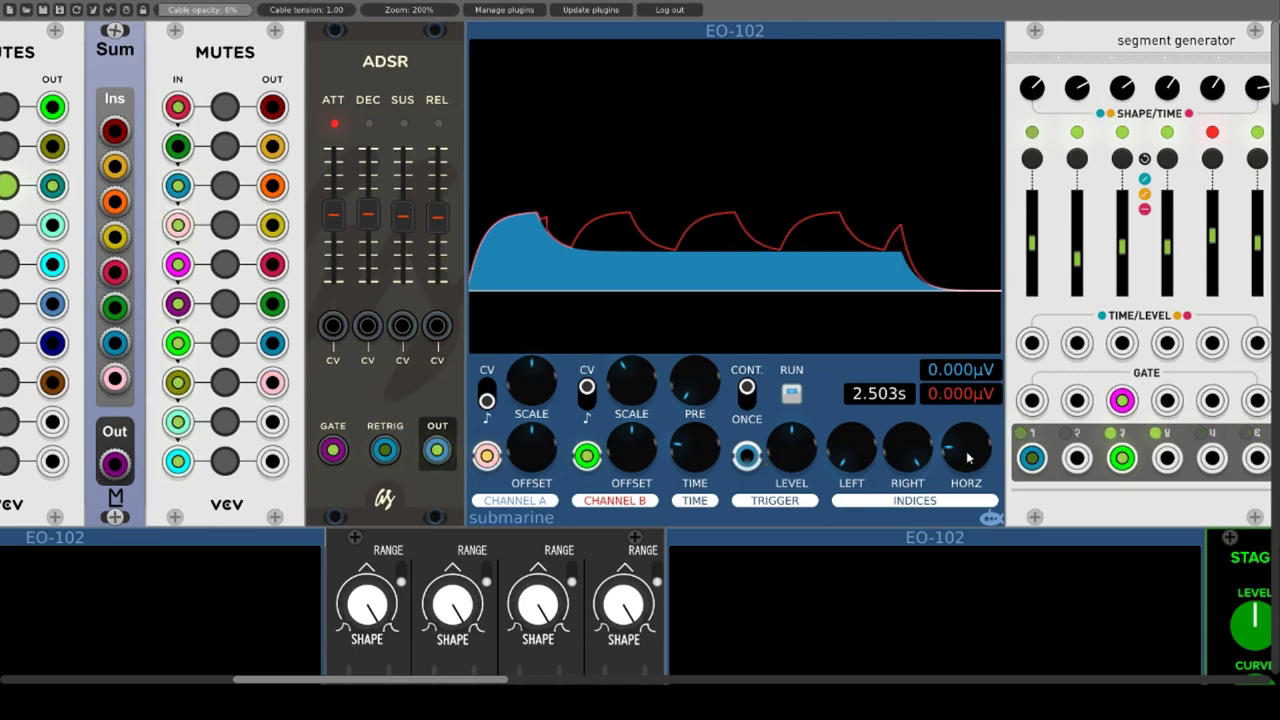
{"action": "mouse_move", "coordinate": [1037, 458]}
{"action": "left_click_drag", "start_coordinate": [1037, 458], "coordinate": [1060, 495]}
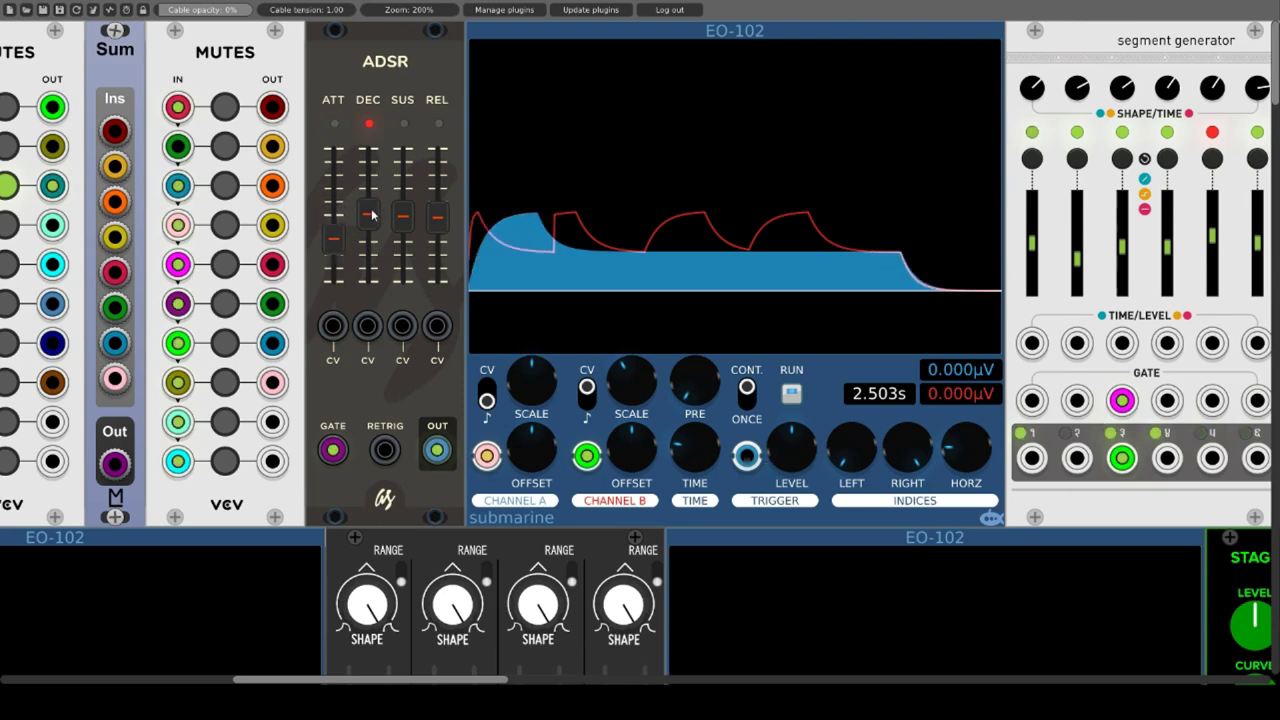
Raise the decay slider and slightly lower the sustain slider of the ADSR module.
{"action": "left_click_drag", "start_coordinate": [368, 213], "coordinate": [368, 177]}
{"action": "left_click_drag", "start_coordinate": [402, 216], "coordinate": [402, 225]}
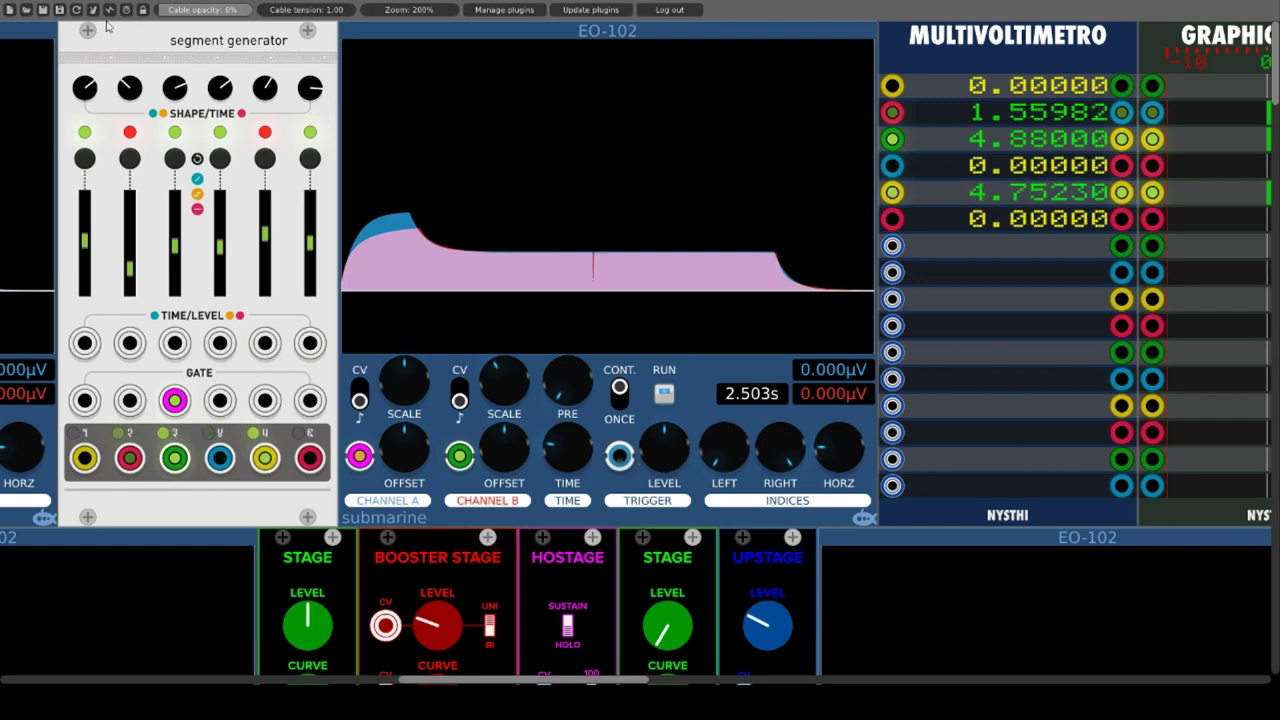
Check the full module name and version of the segment generator.
{"action": "right_click", "coordinate": [107, 25]}
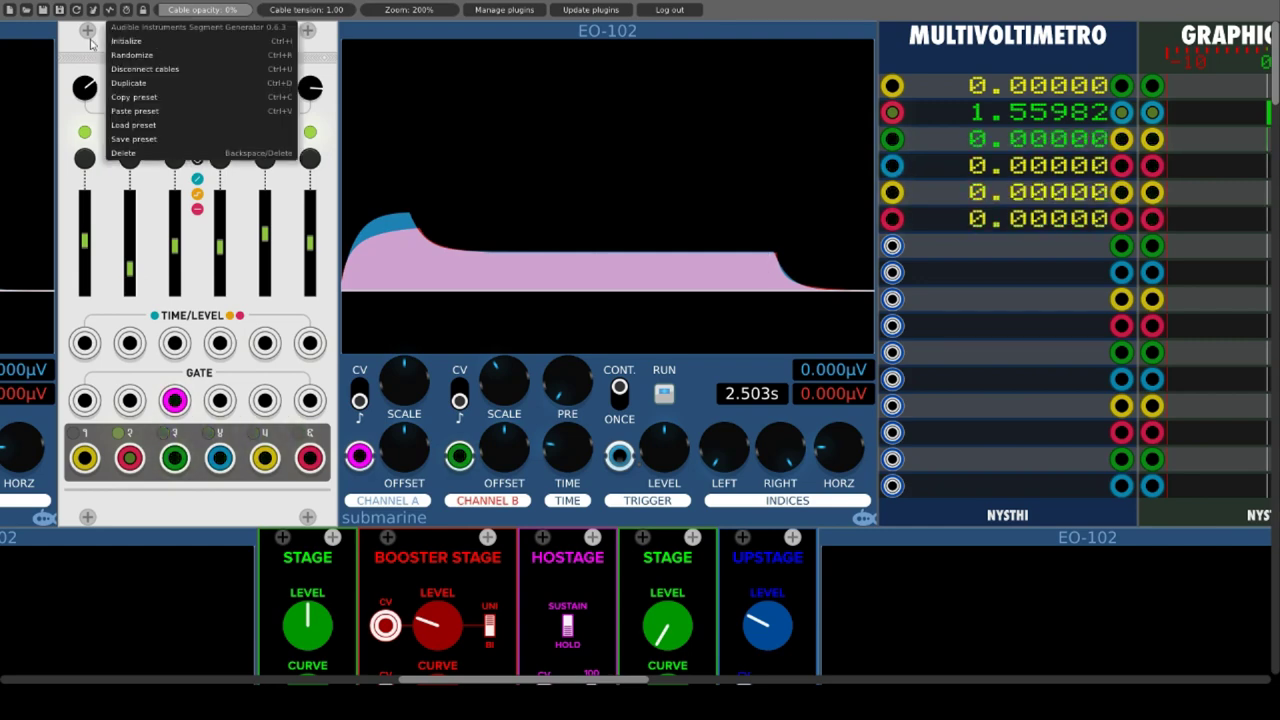
{"action": "left_click", "coordinate": [71, 53]}
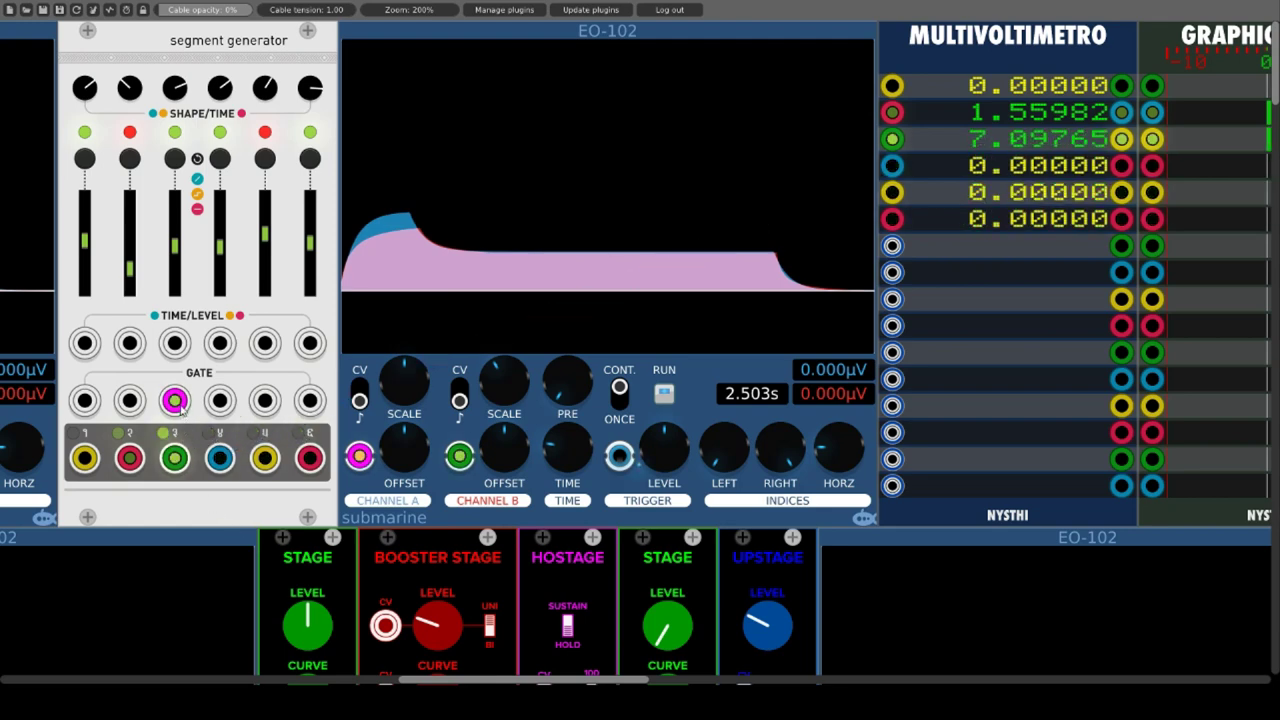
Move the segment generator's gate cable from its third to its fourth gate input, and patch the fourth output to the oscilloscope's Channel B.
{"action": "mouse_move", "coordinate": [176, 402]}
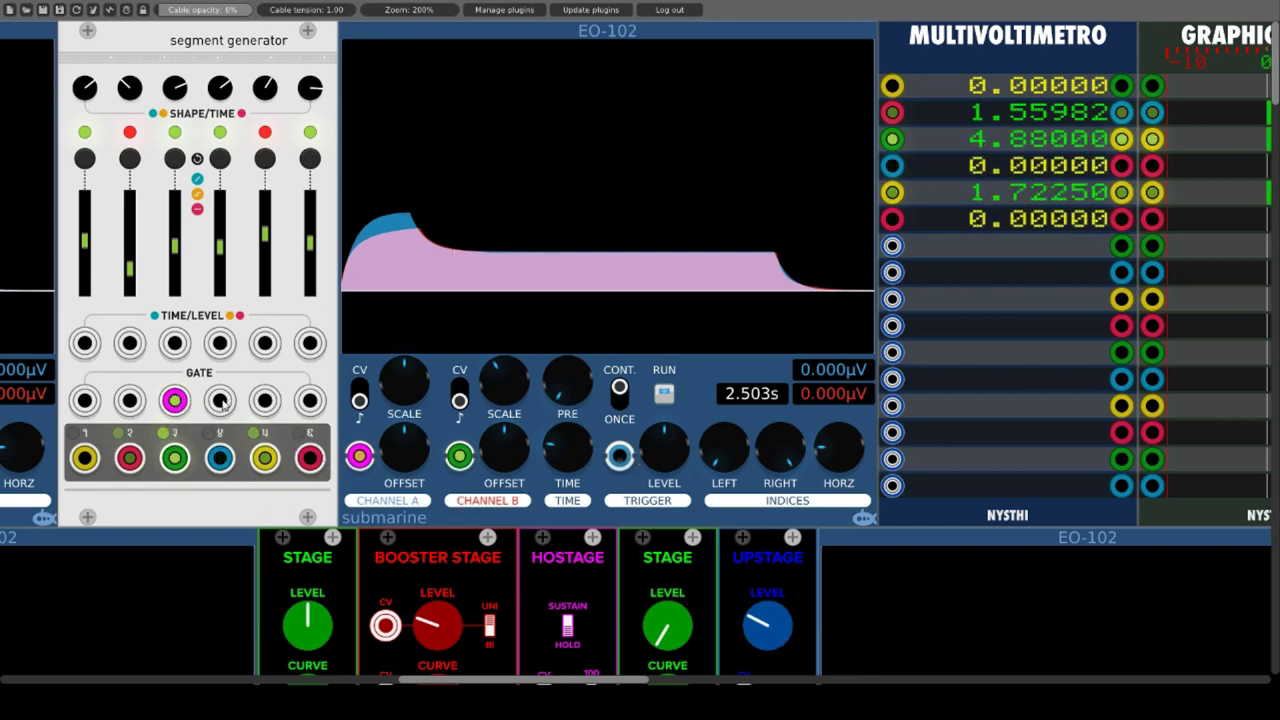
{"action": "left_click_drag", "start_coordinate": [174, 400], "coordinate": [220, 400]}
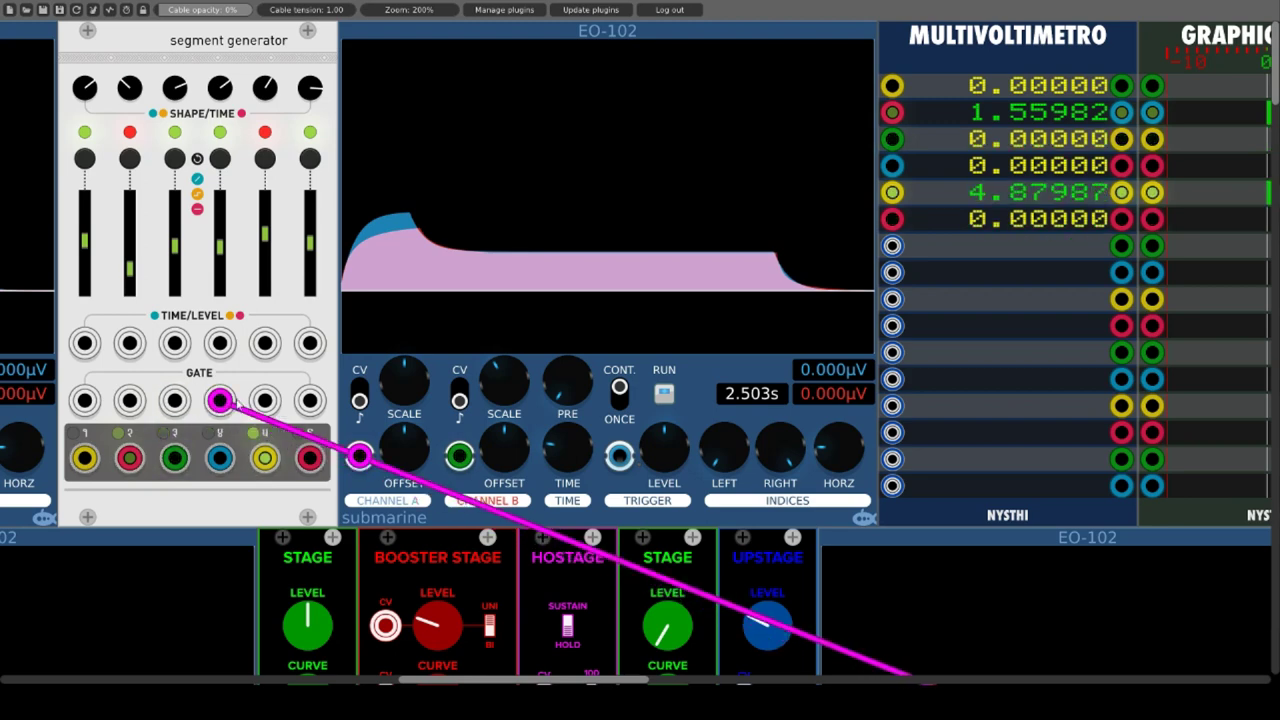
{"action": "left_click_drag", "start_coordinate": [265, 458], "coordinate": [459, 457]}
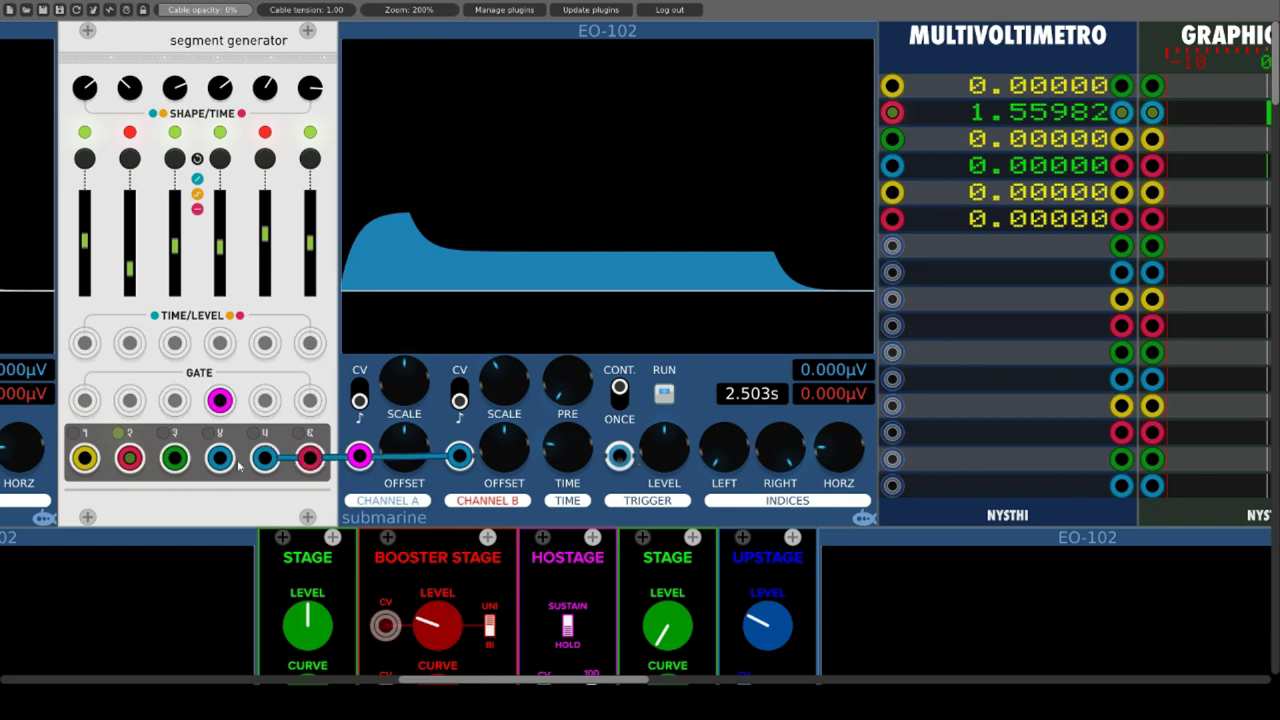
{"action": "left_click_drag", "start_coordinate": [310, 457], "coordinate": [219, 457]}
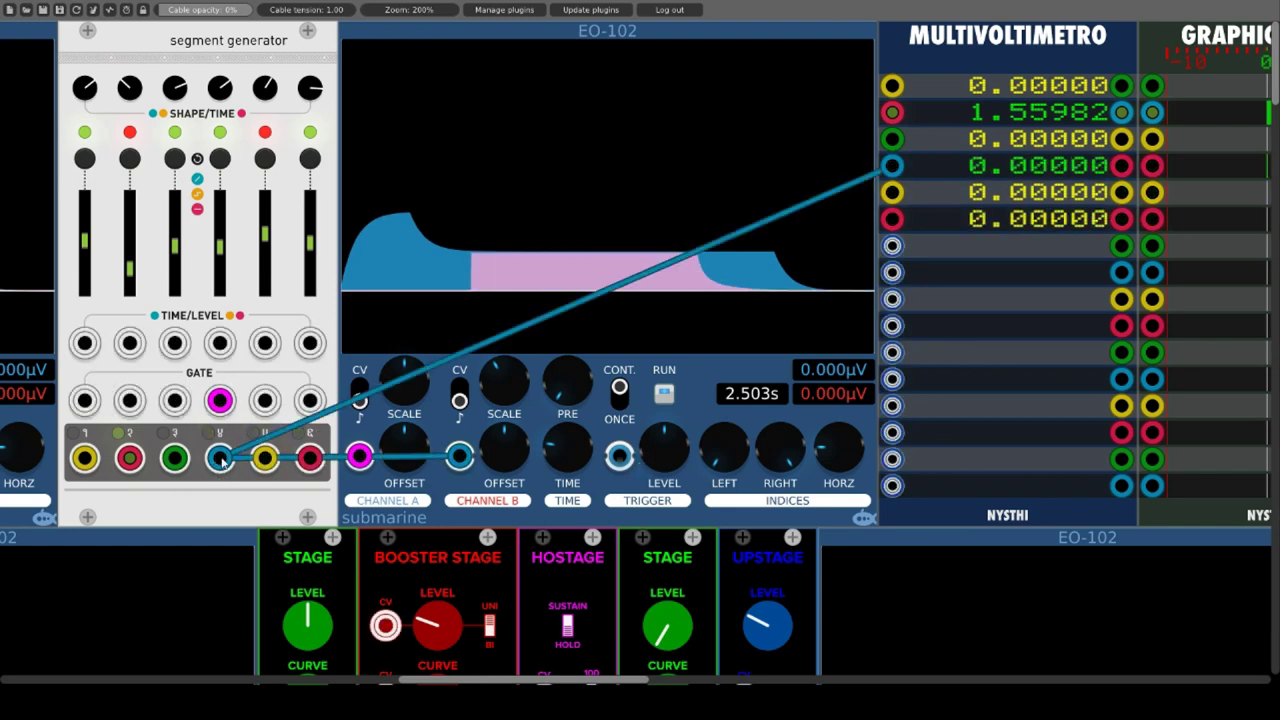
Return the gate cable to the segment generator's third gate input and feed the oscilloscope's Channel B from the third output.
{"action": "right_click", "coordinate": [459, 457]}
{"action": "left_click_drag", "start_coordinate": [459, 457], "coordinate": [174, 457]}
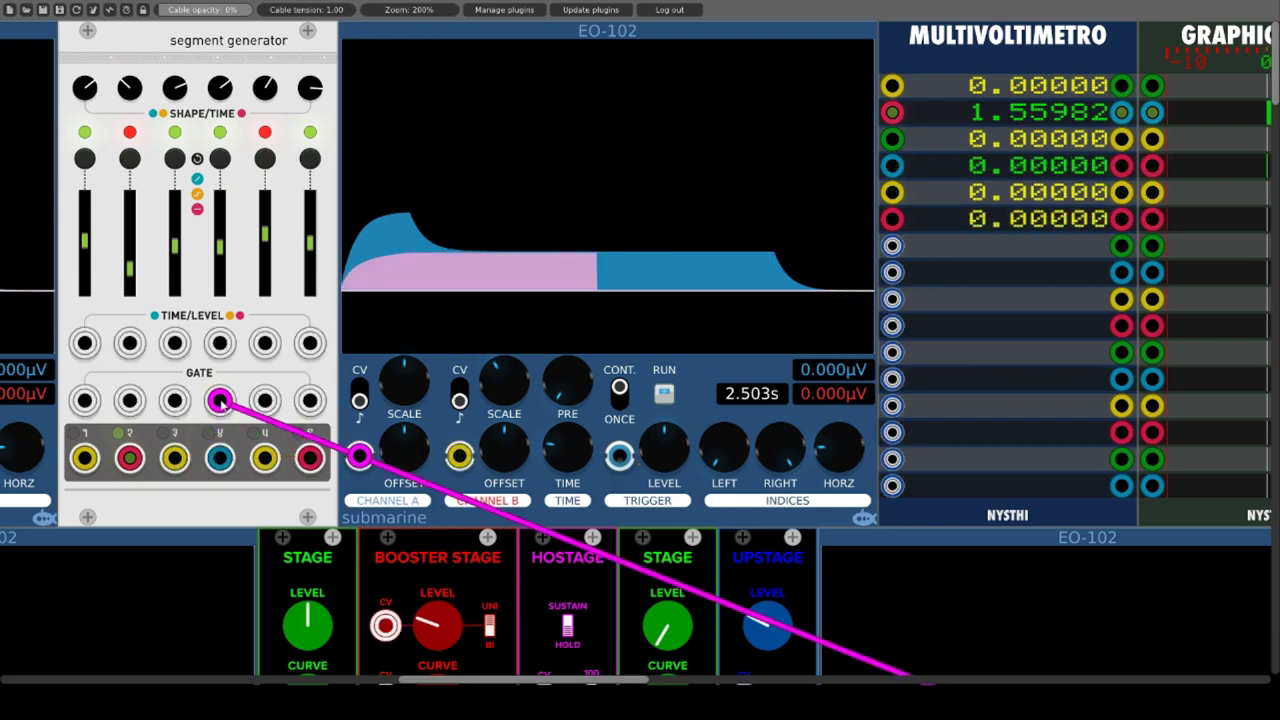
{"action": "left_click_drag", "start_coordinate": [219, 401], "coordinate": [174, 400]}
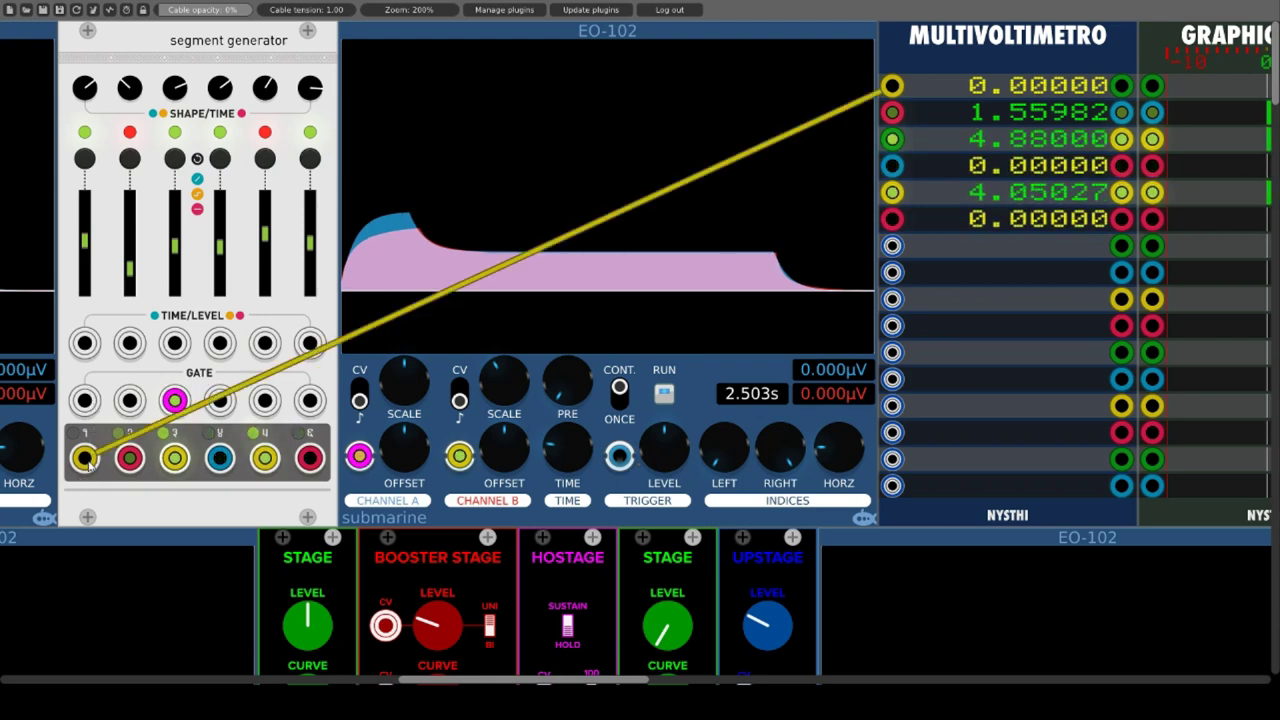
Try feeding the oscilloscope's Channel B from the segment generator's fourth output, and repatch it to the third output.
{"action": "left_click_drag", "start_coordinate": [85, 460], "coordinate": [176, 521]}
{"action": "mouse_move", "coordinate": [459, 457]}
{"action": "left_mouse_down"}
{"action": "mouse_move", "coordinate": [175, 455]}
{"action": "mouse_move", "coordinate": [210, 445]}
{"action": "mouse_move", "coordinate": [220, 462]}
{"action": "left_mouse_up"}
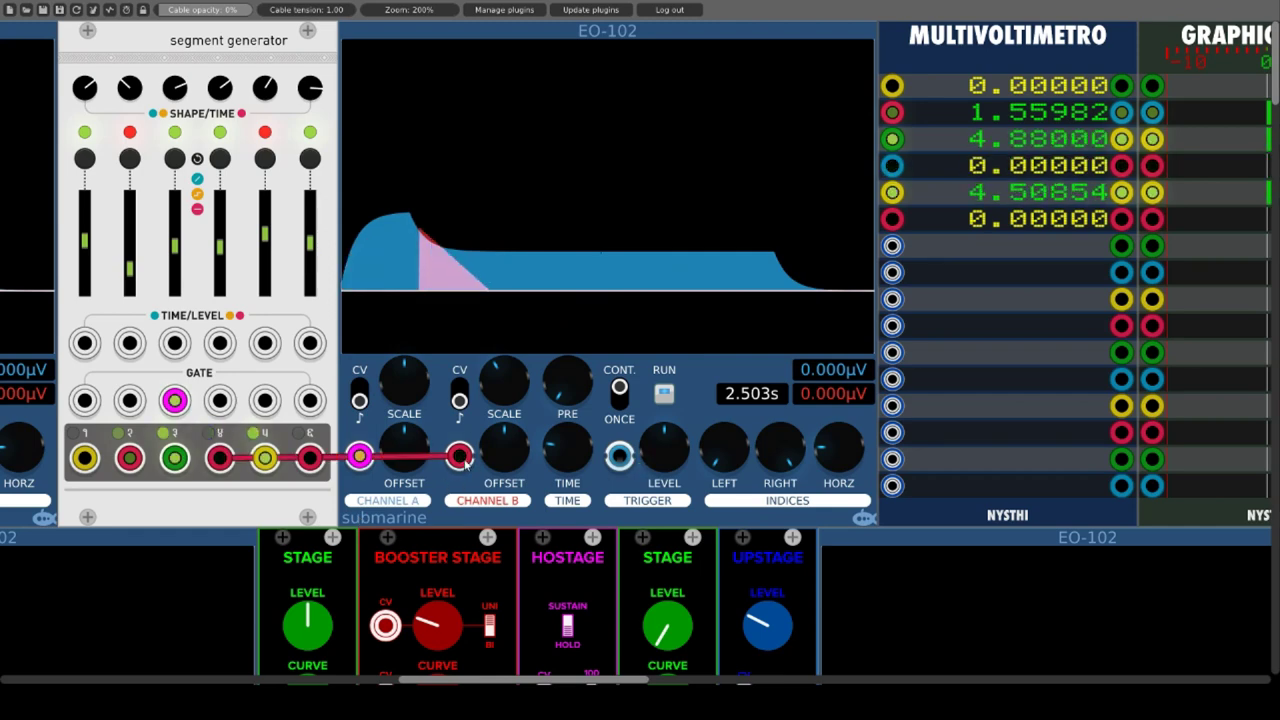
{"action": "left_click_drag", "start_coordinate": [462, 458], "coordinate": [174, 460]}
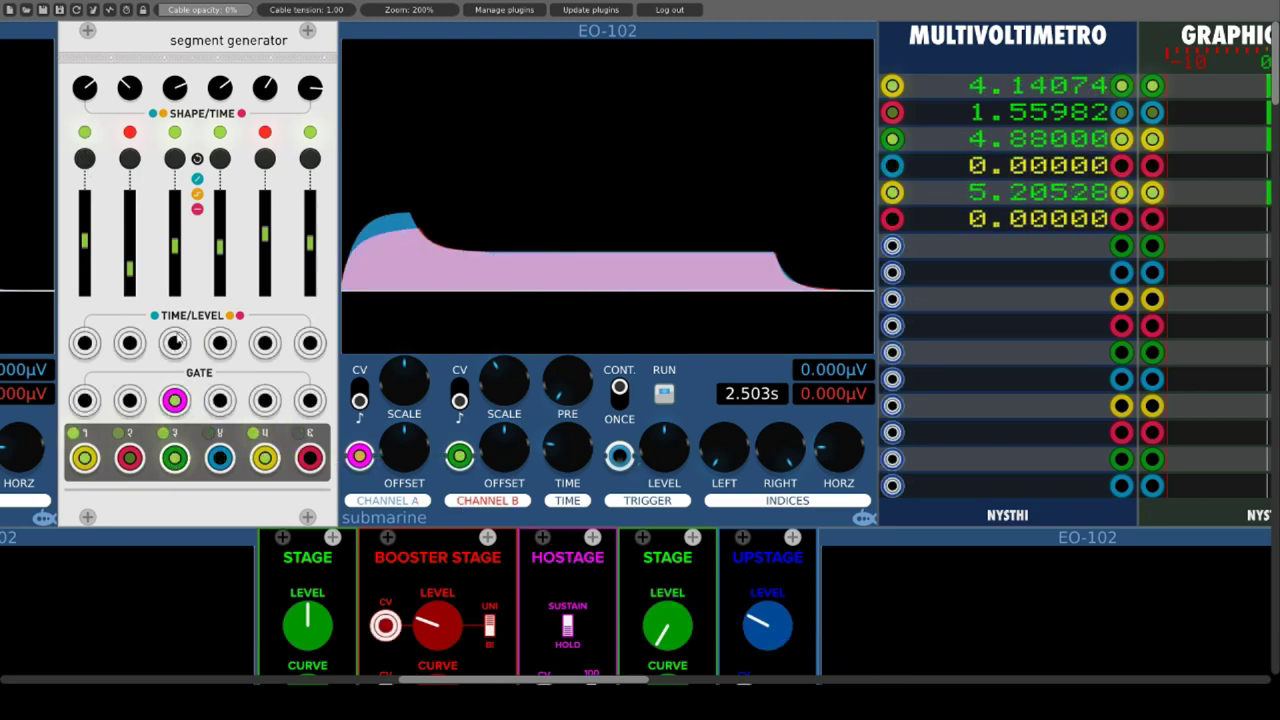
Patch the segment generator's first output into its third TIME/LEVEL input to test modulation, and unplug the cable again.
{"action": "left_click_drag", "start_coordinate": [174, 343], "coordinate": [84, 458]}
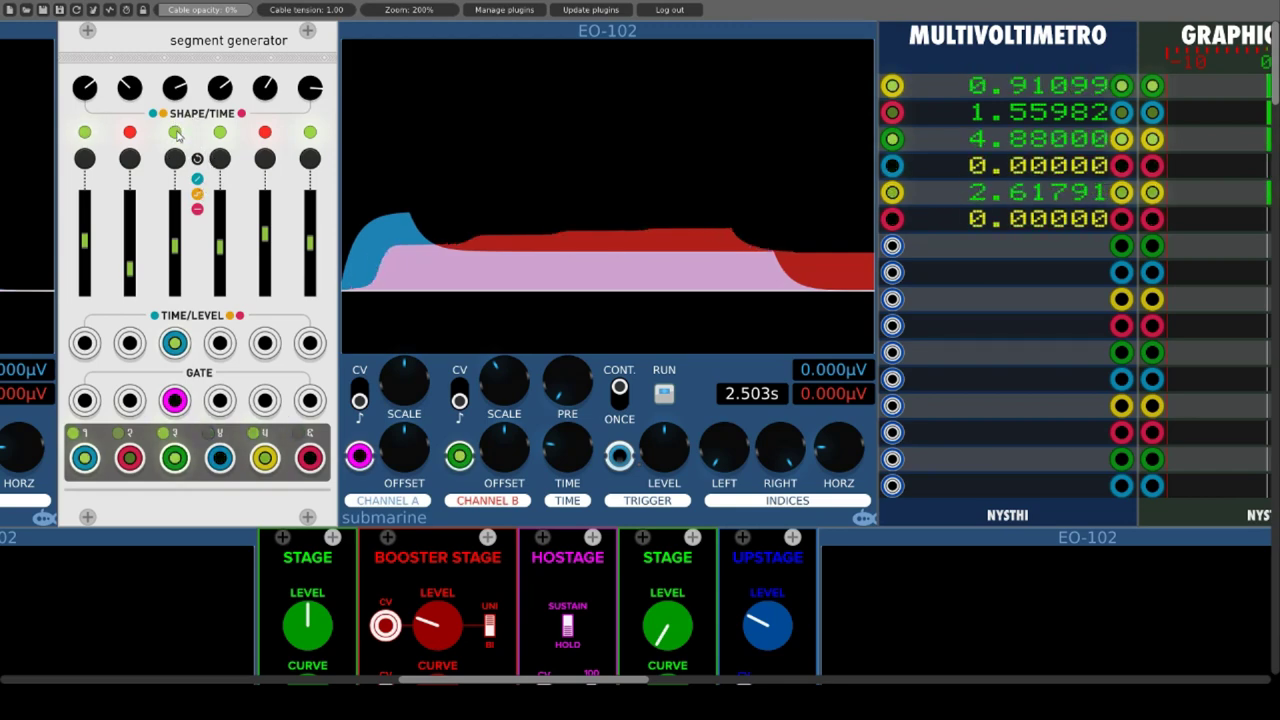
{"action": "left_click_drag", "start_coordinate": [85, 457], "coordinate": [176, 343]}
{"action": "right_click", "coordinate": [176, 343]}
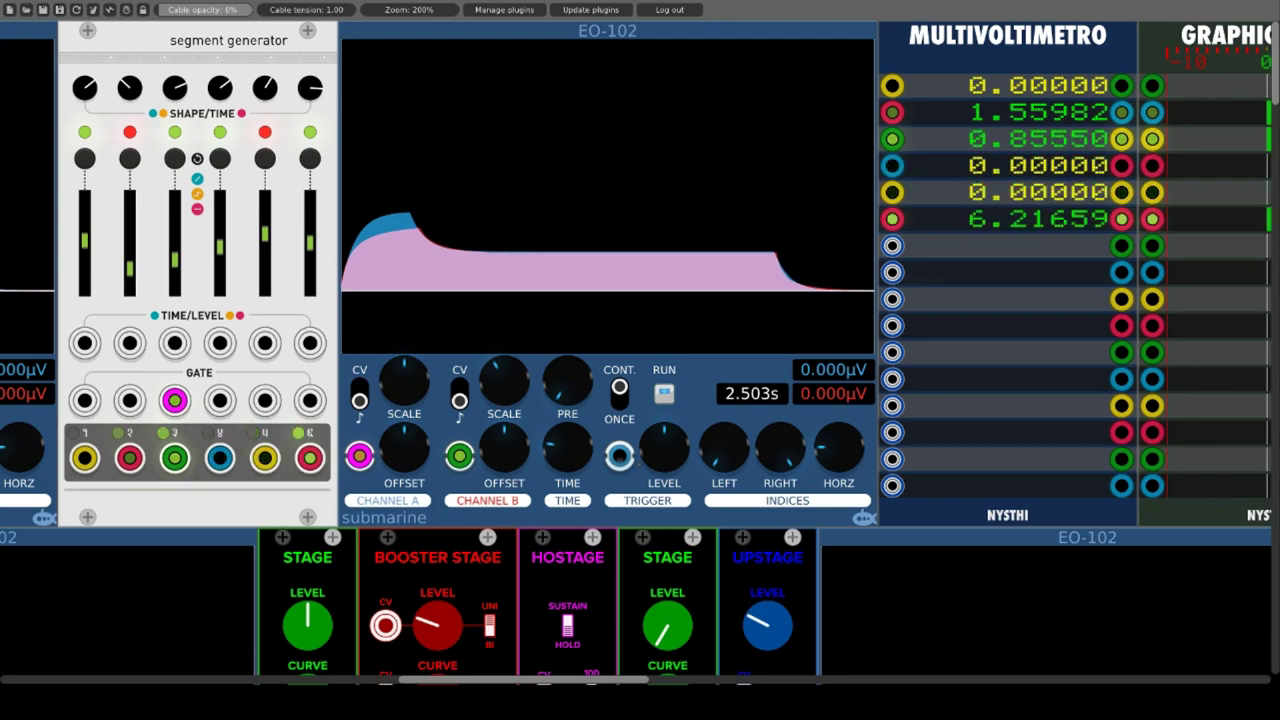
Adjust the shape knob of the segment generator's third segment and cycle that segment's type.
{"action": "left_click_drag", "start_coordinate": [178, 92], "coordinate": [178, 80]}
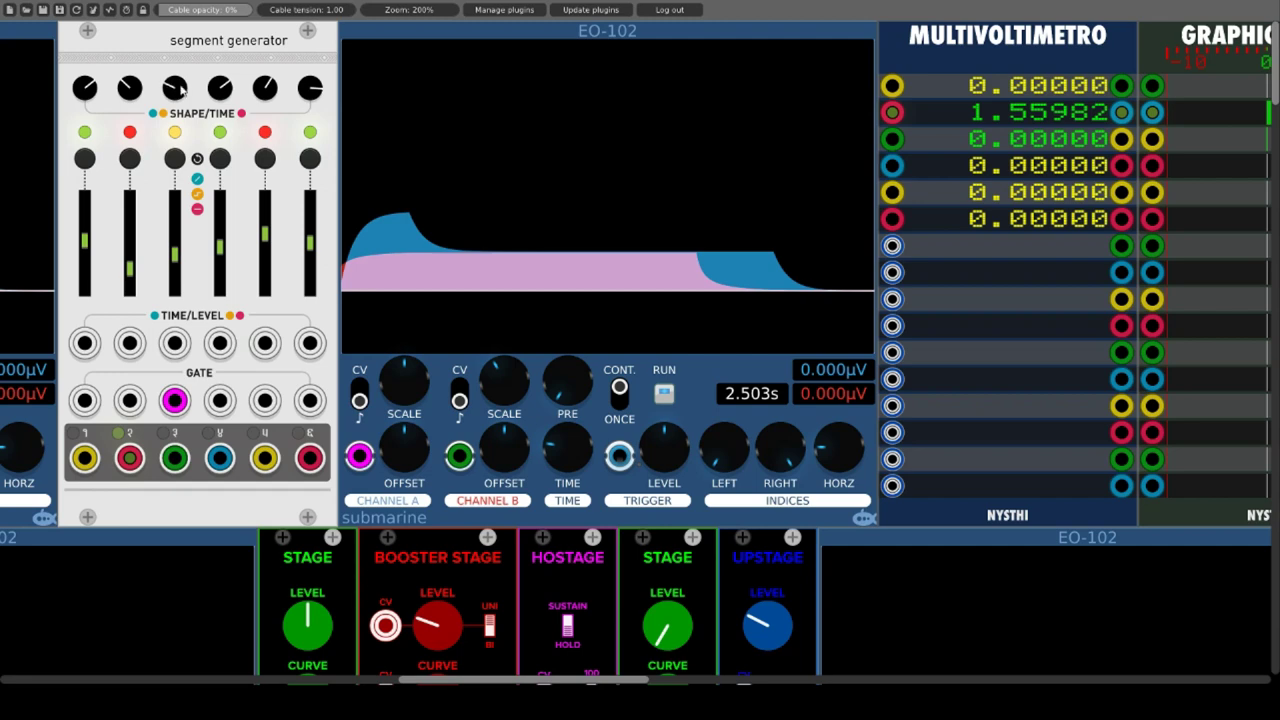
{"action": "left_click", "coordinate": [174, 159]}
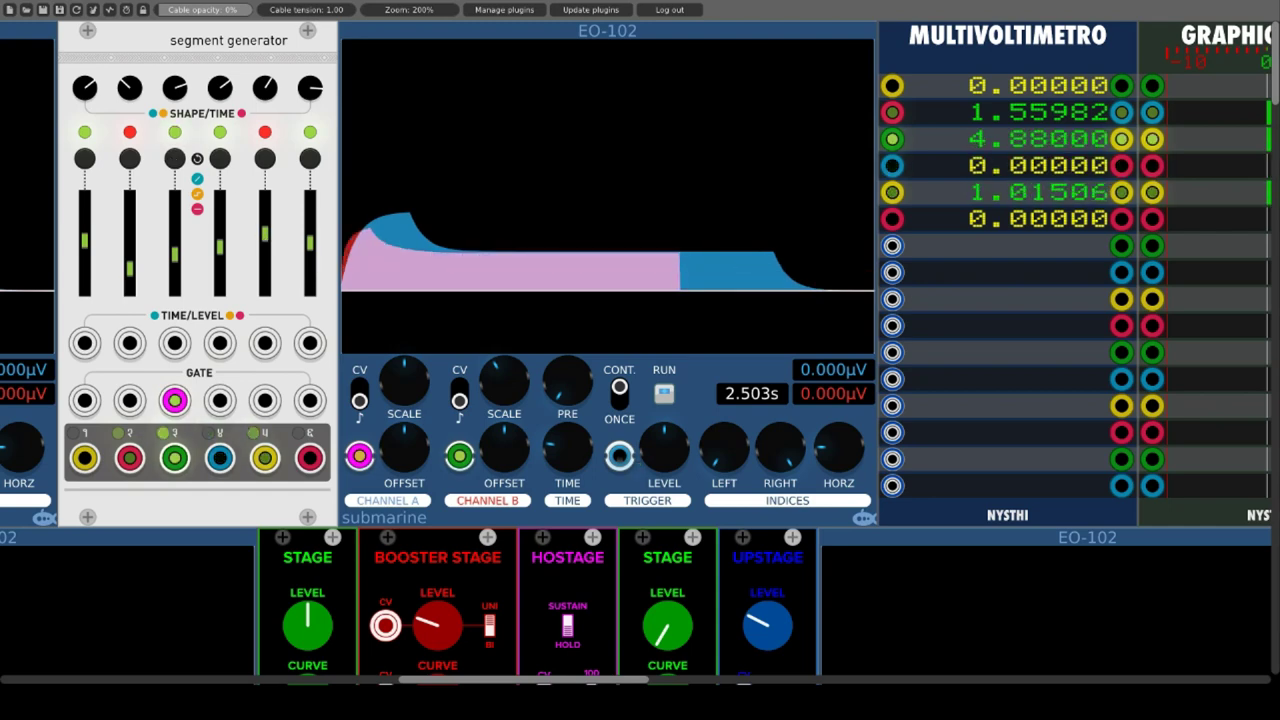
Raise the segment generator's fifth slider and reset the third segment's shape knob.
{"action": "left_click_drag", "start_coordinate": [265, 238], "coordinate": [265, 218]}
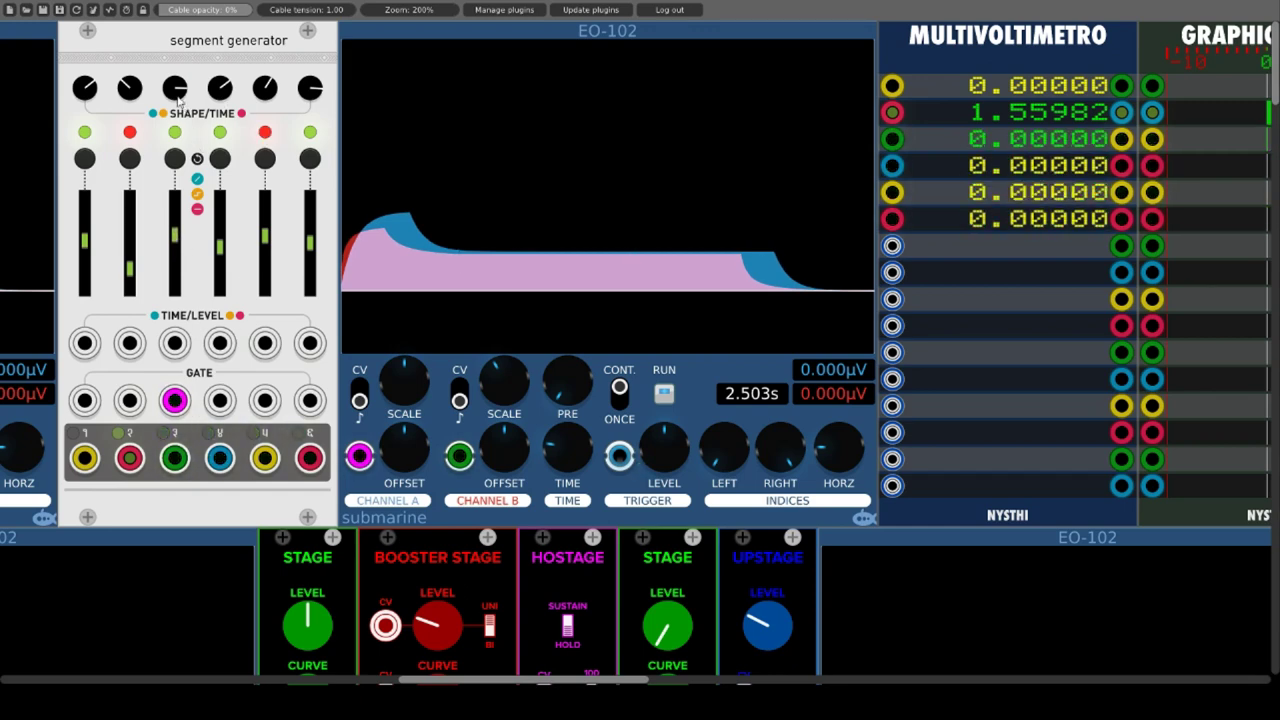
{"action": "right_click", "coordinate": [173, 78]}
{"action": "left_click", "coordinate": [181, 93]}
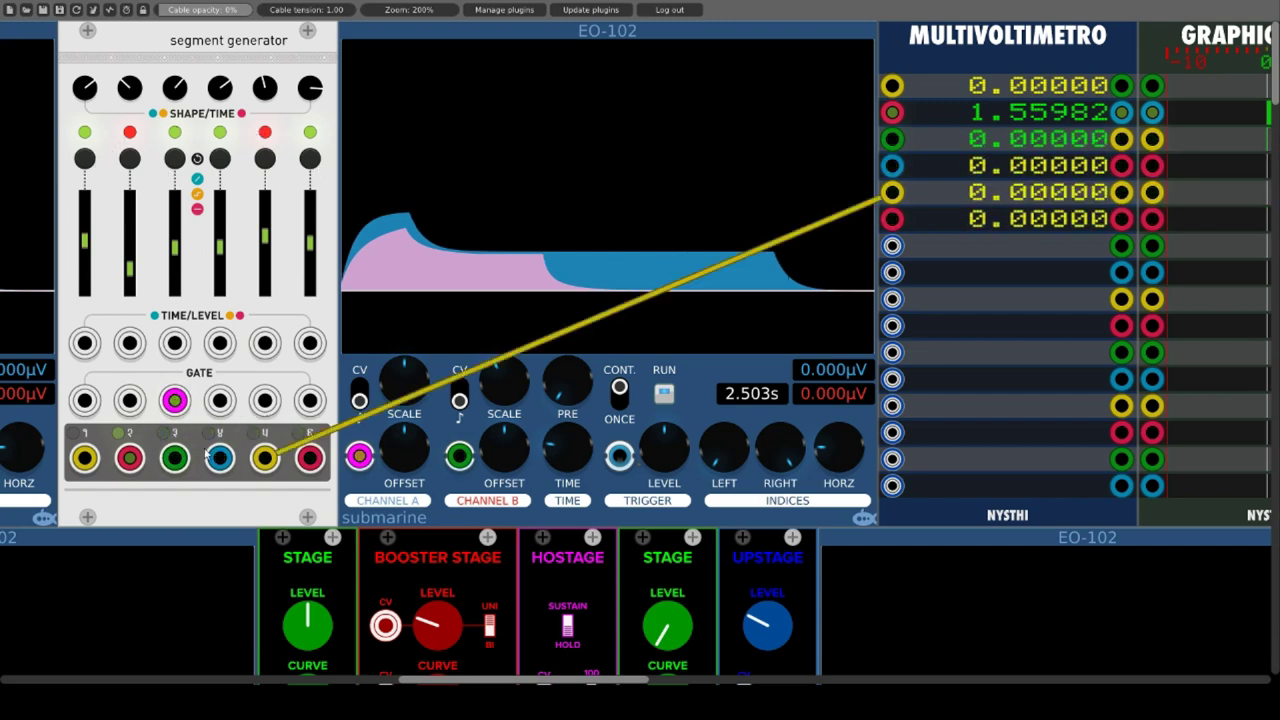
Move the gate cable to the segment generator's first gate input and patch the first output to the oscilloscope's Channel B.
{"action": "left_click_drag", "start_coordinate": [175, 400], "coordinate": [85, 400]}
{"action": "left_click_drag", "start_coordinate": [452, 456], "coordinate": [85, 457]}
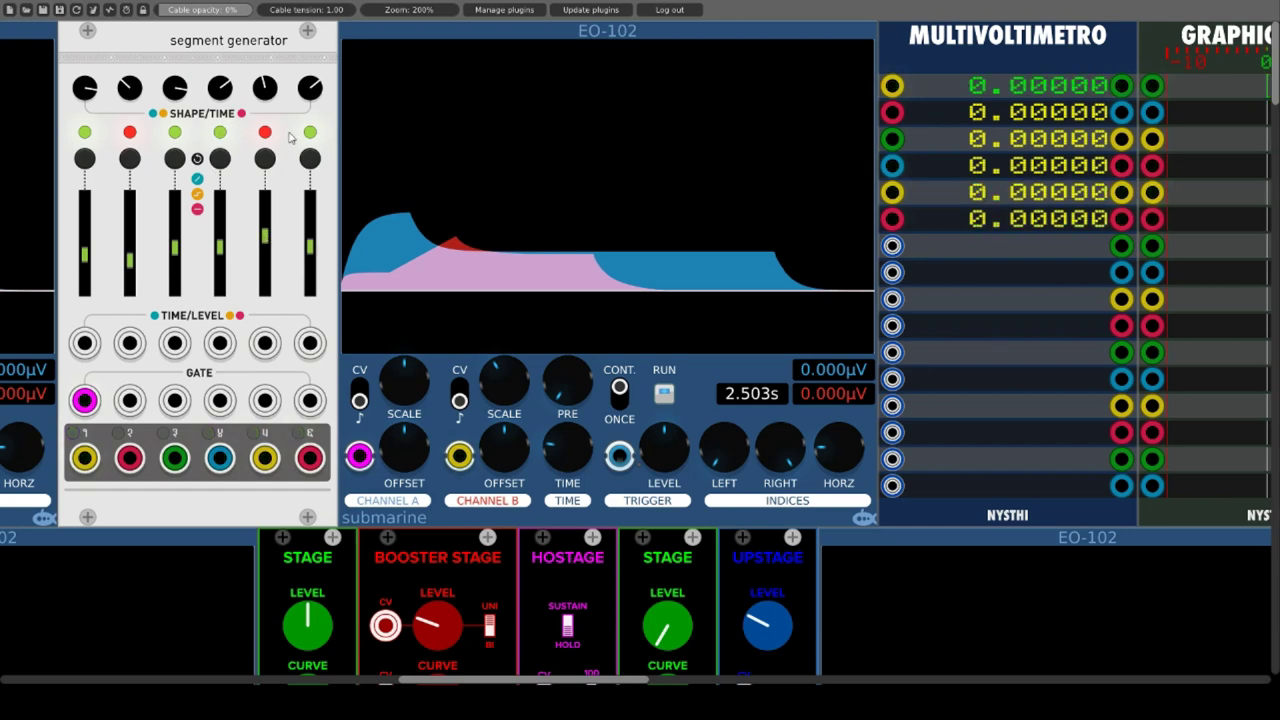
Raise the segment generator's fifth slider slightly and patch the first output into the third TIME/LEVEL input.
{"action": "left_click_drag", "start_coordinate": [264, 234], "coordinate": [264, 228]}
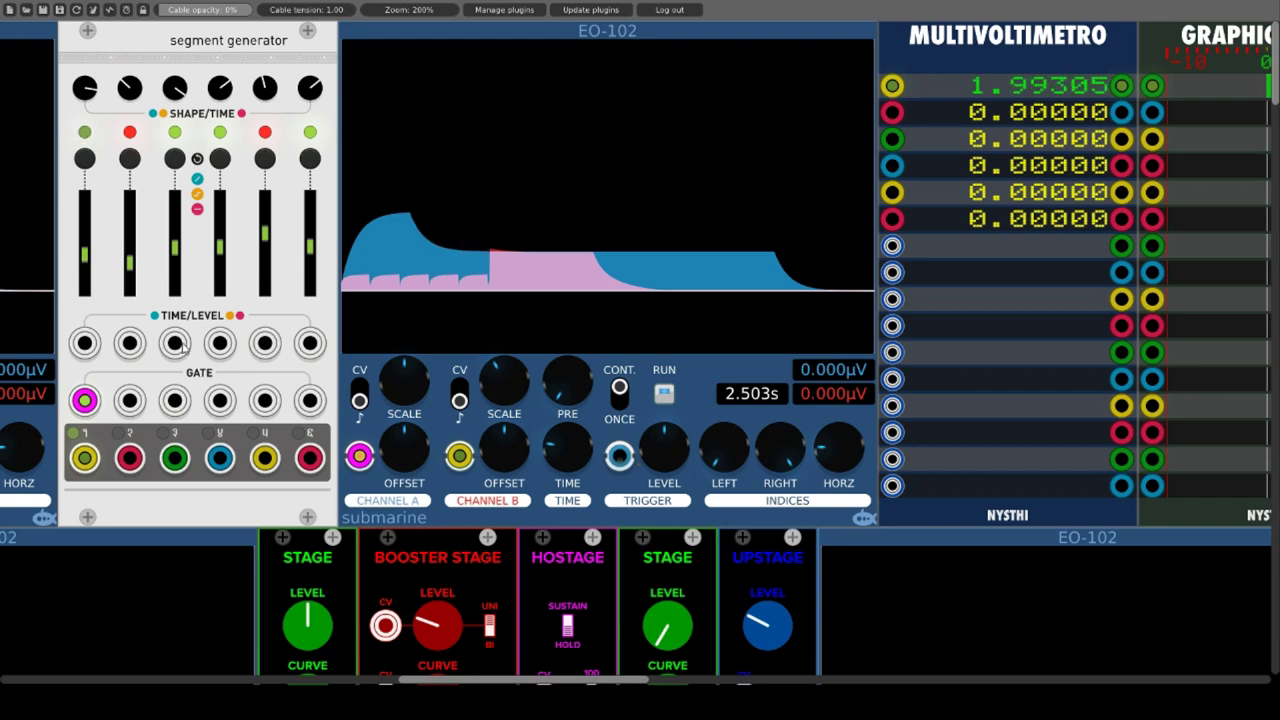
{"action": "left_click_drag", "start_coordinate": [175, 344], "coordinate": [85, 458]}
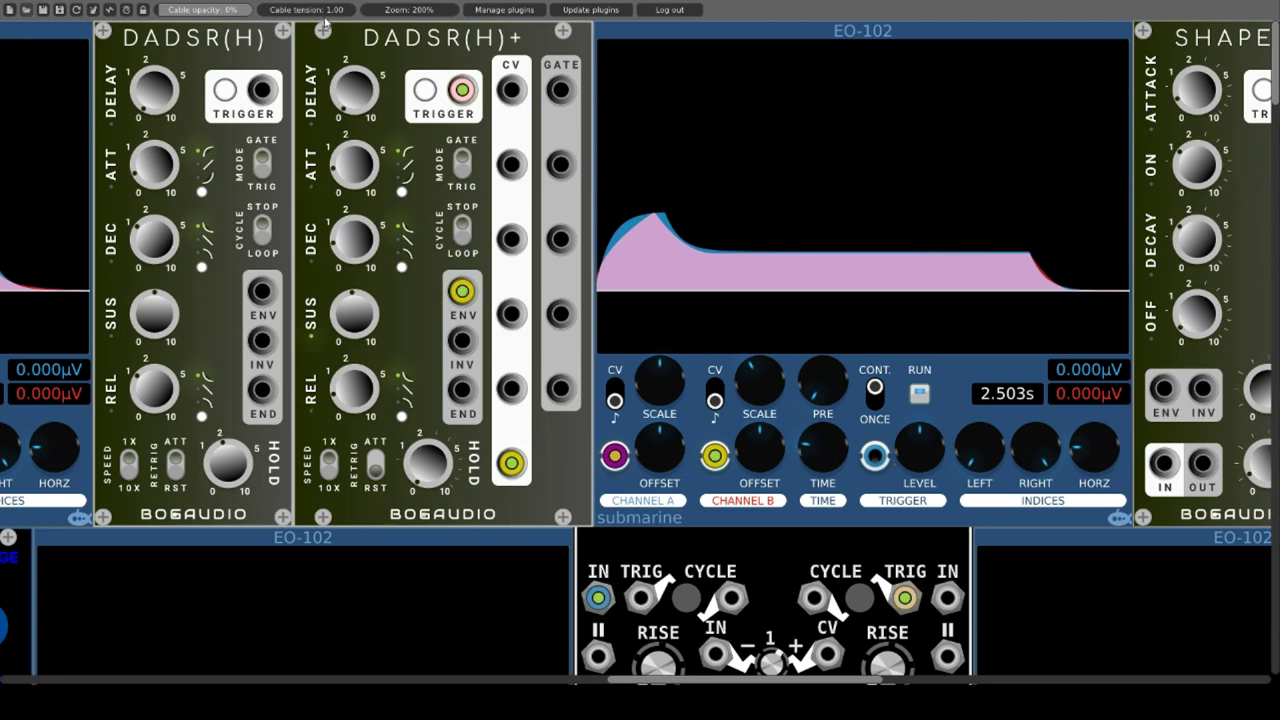
Check the full module name and version of the DADSR(H)+ envelope.
{"action": "right_click", "coordinate": [353, 43]}
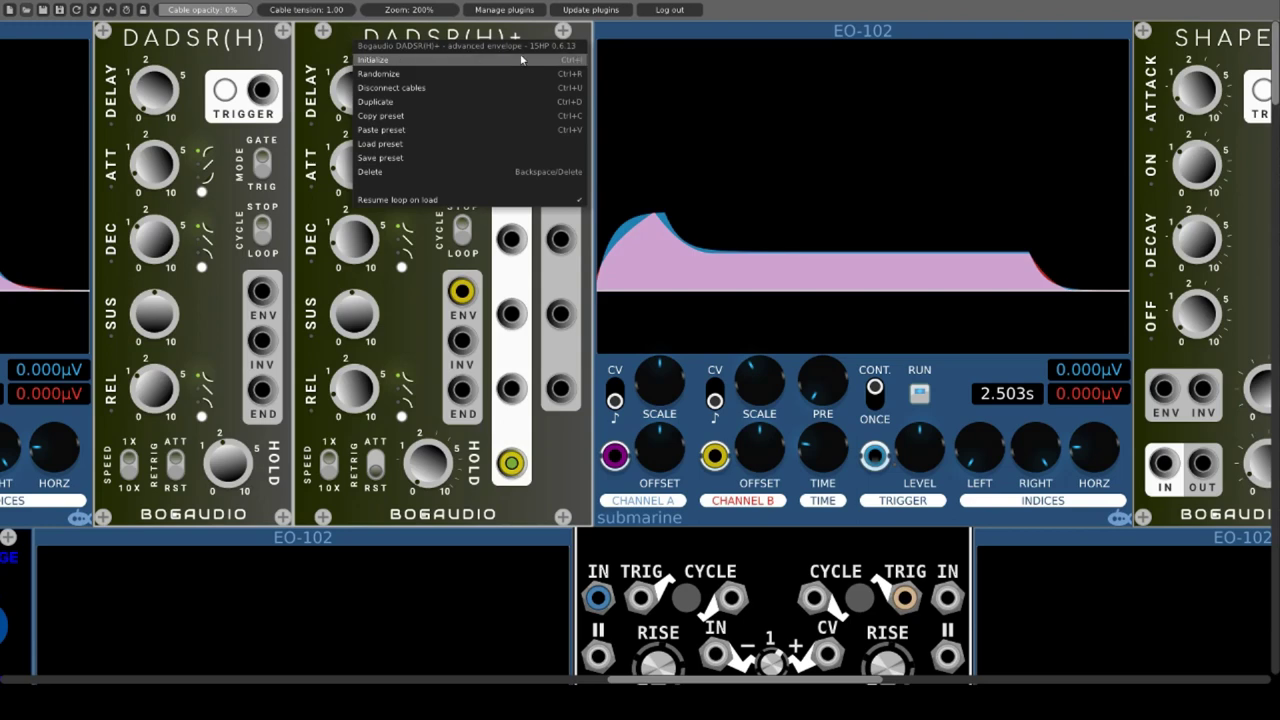
{"action": "left_click", "coordinate": [333, 55]}
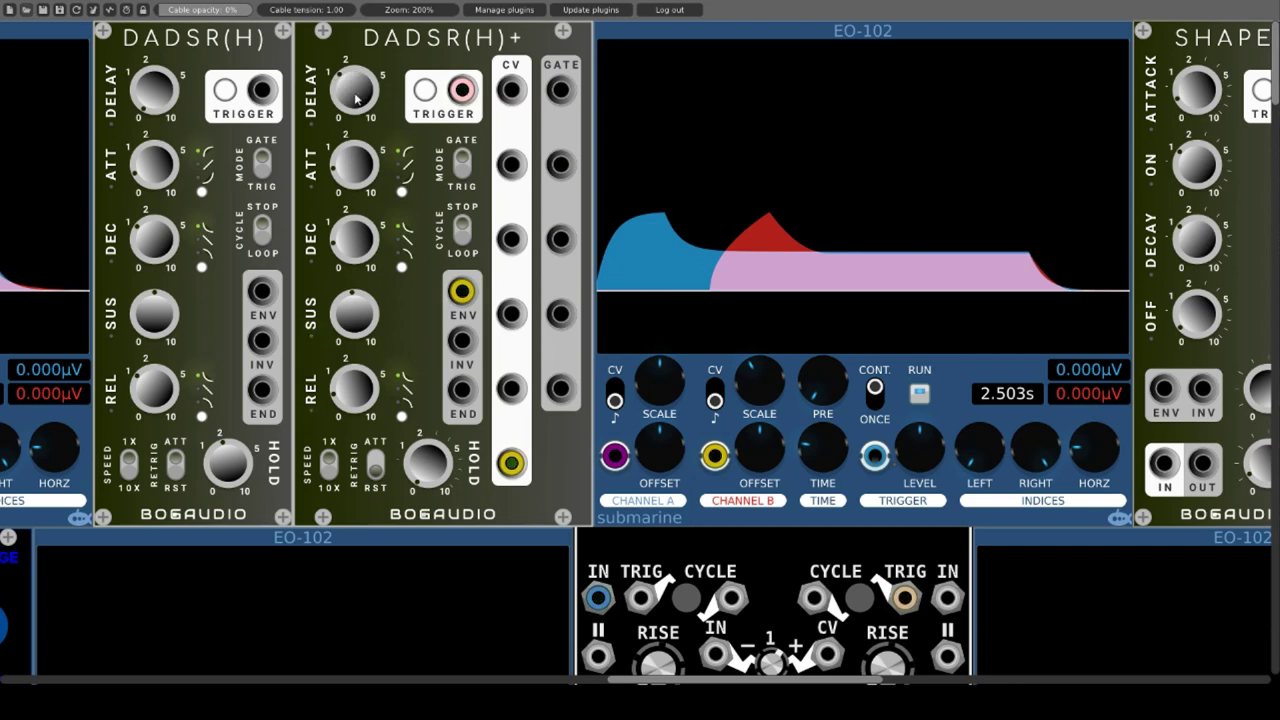
Turn the DADSR(H)+ delay down again and switch its MODE to TRIG.
{"action": "left_click_drag", "start_coordinate": [357, 95], "coordinate": [357, 112]}
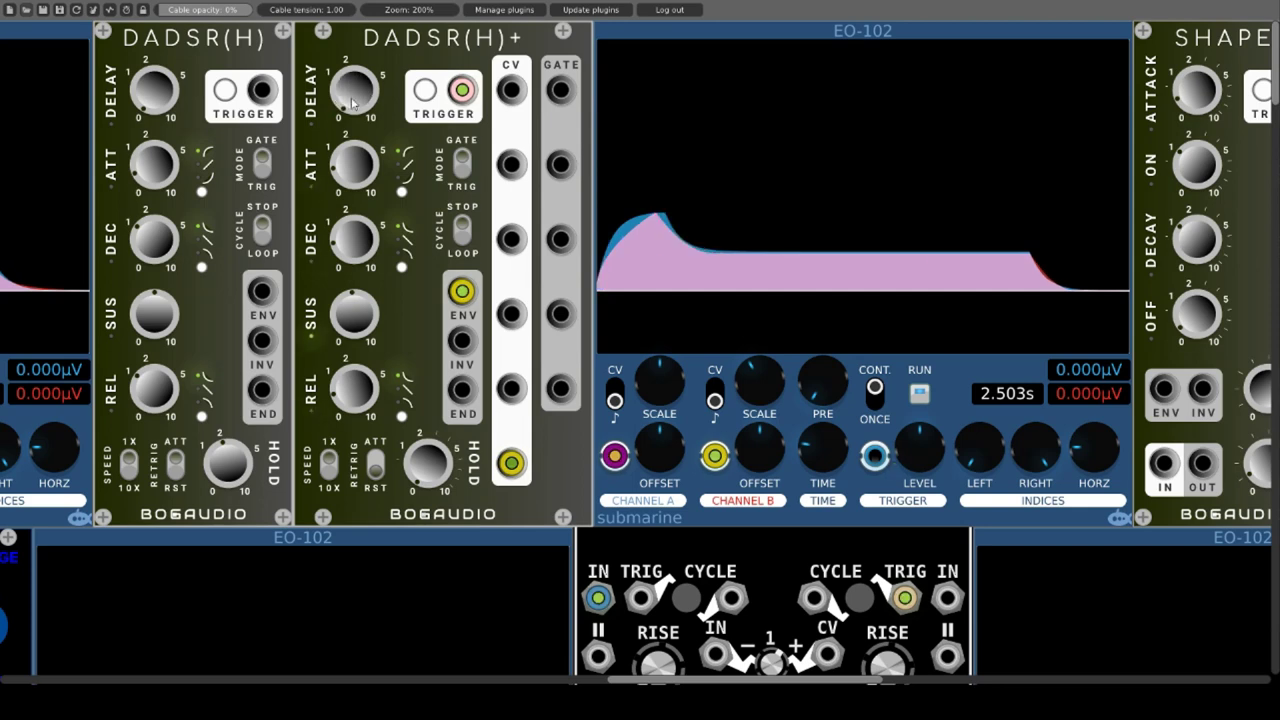
{"action": "left_click", "coordinate": [463, 170]}
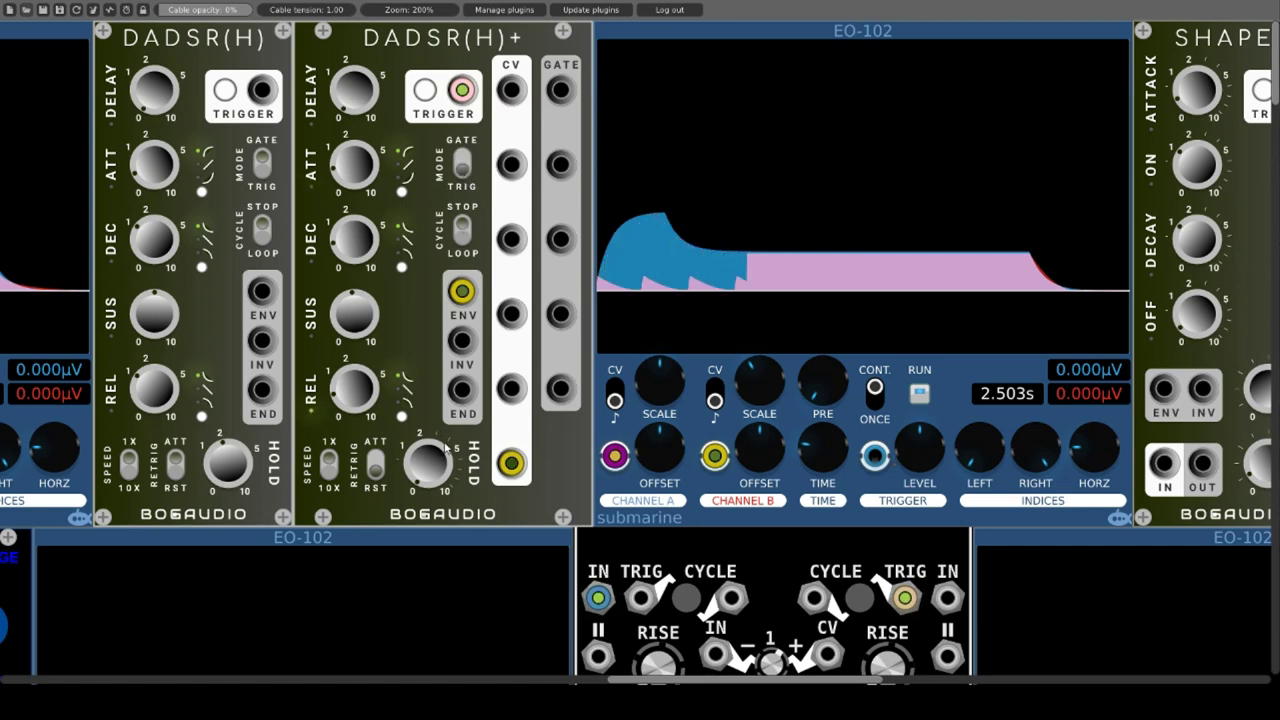
Adjust the DADSR(H)+ hold time, unplugging and replugging the yellow cable in its hold CV input to compare.
{"action": "left_click_drag", "start_coordinate": [428, 462], "coordinate": [428, 432]}
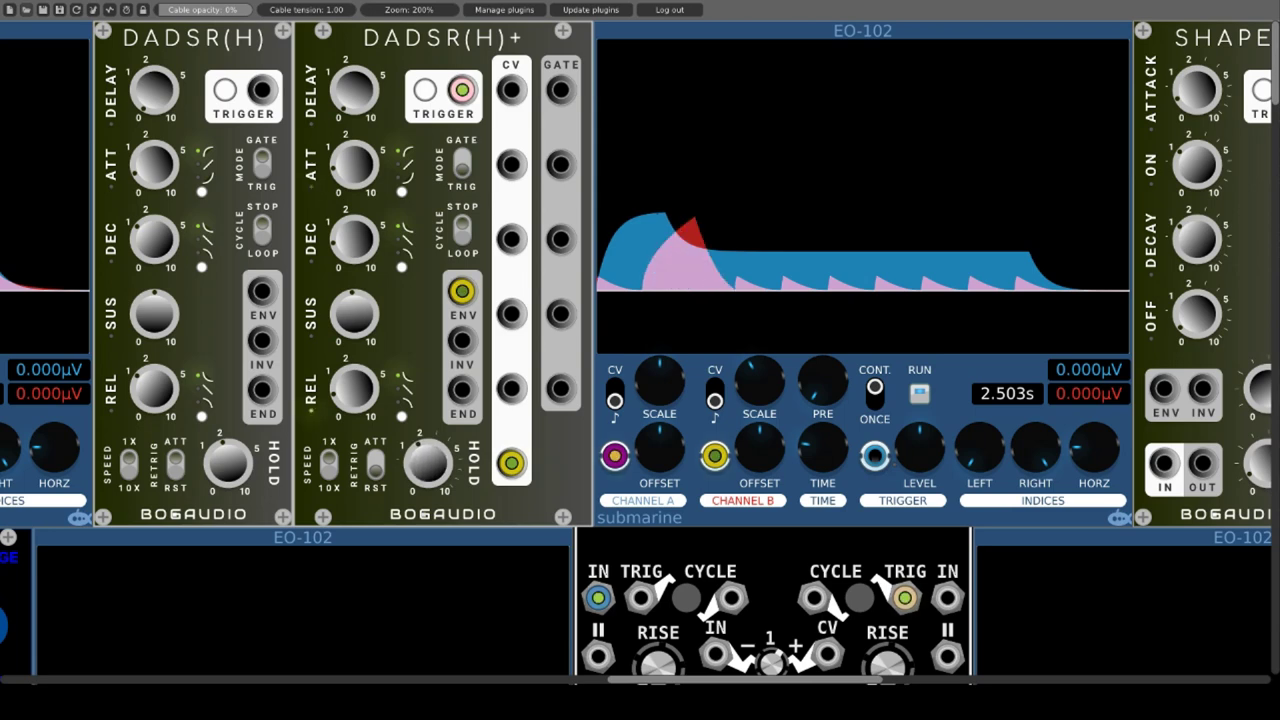
{"action": "mouse_move", "coordinate": [510, 462]}
{"action": "left_mouse_down"}
{"action": "mouse_move", "coordinate": [511, 505]}
{"action": "mouse_move", "coordinate": [510, 462]}
{"action": "left_mouse_up"}
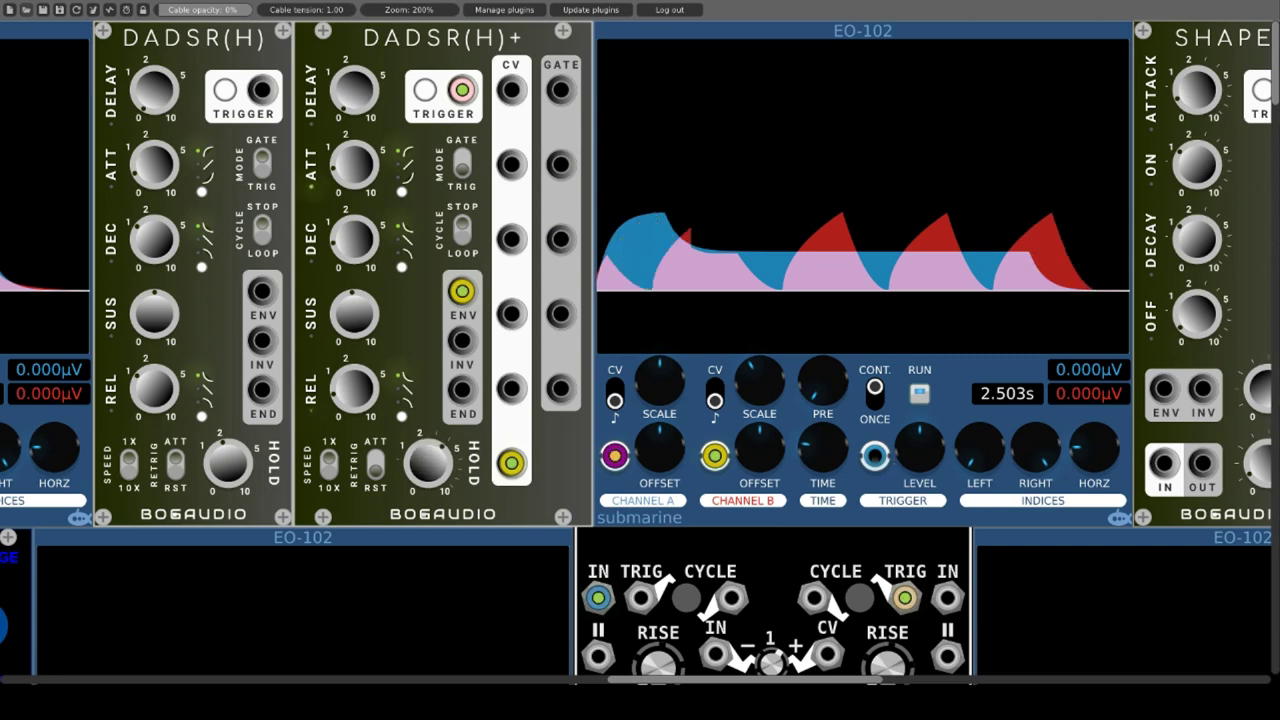
{"action": "mouse_move", "coordinate": [511, 465]}
{"action": "left_click_drag", "start_coordinate": [511, 465], "coordinate": [510, 495]}
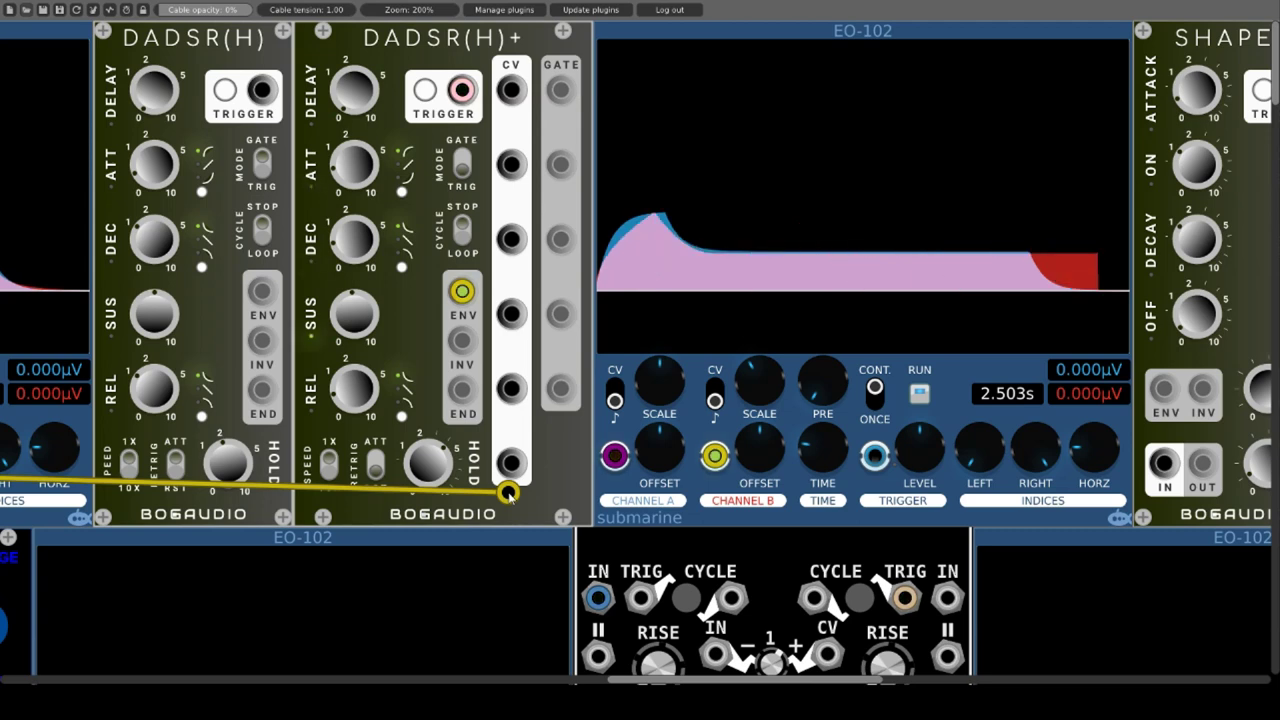
{"action": "left_click_drag", "start_coordinate": [508, 492], "coordinate": [511, 463]}
{"action": "left_click_drag", "start_coordinate": [429, 464], "coordinate": [430, 468]}
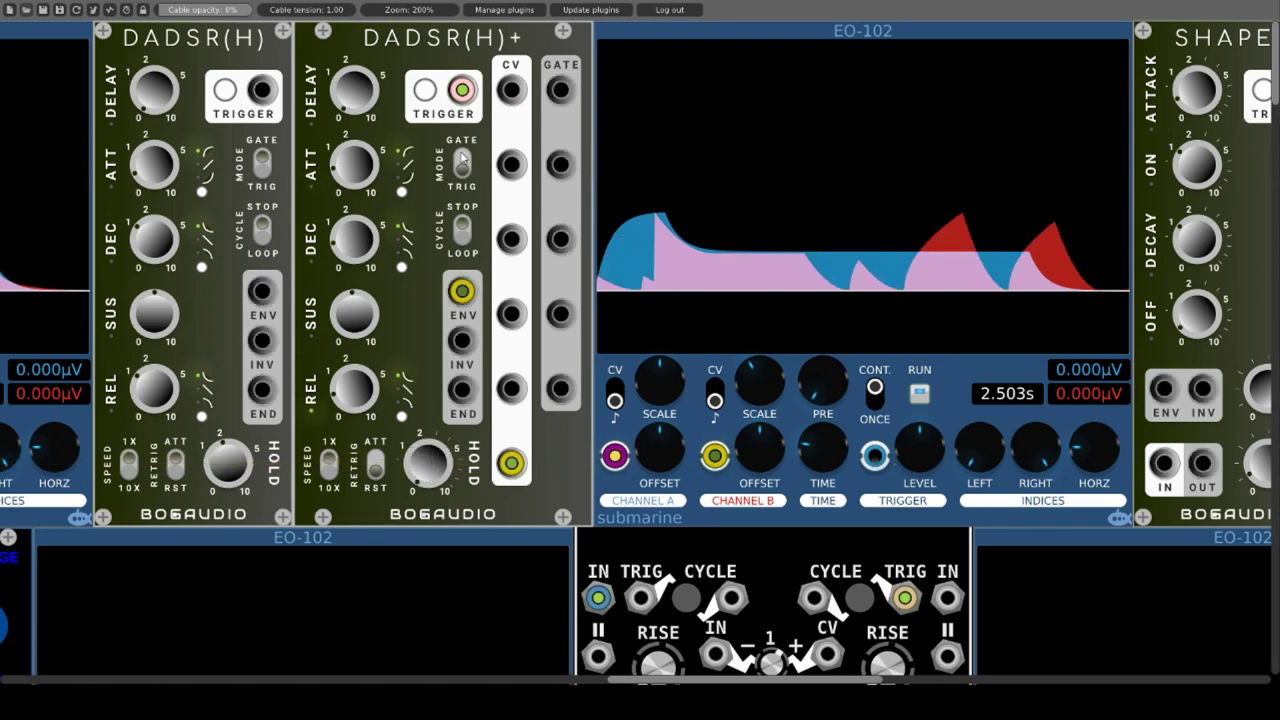
Trigger the DADSR(H)+ envelope manually and toggle its CYCLE switch between STOP and LOOP.
{"action": "left_click", "coordinate": [425, 91]}
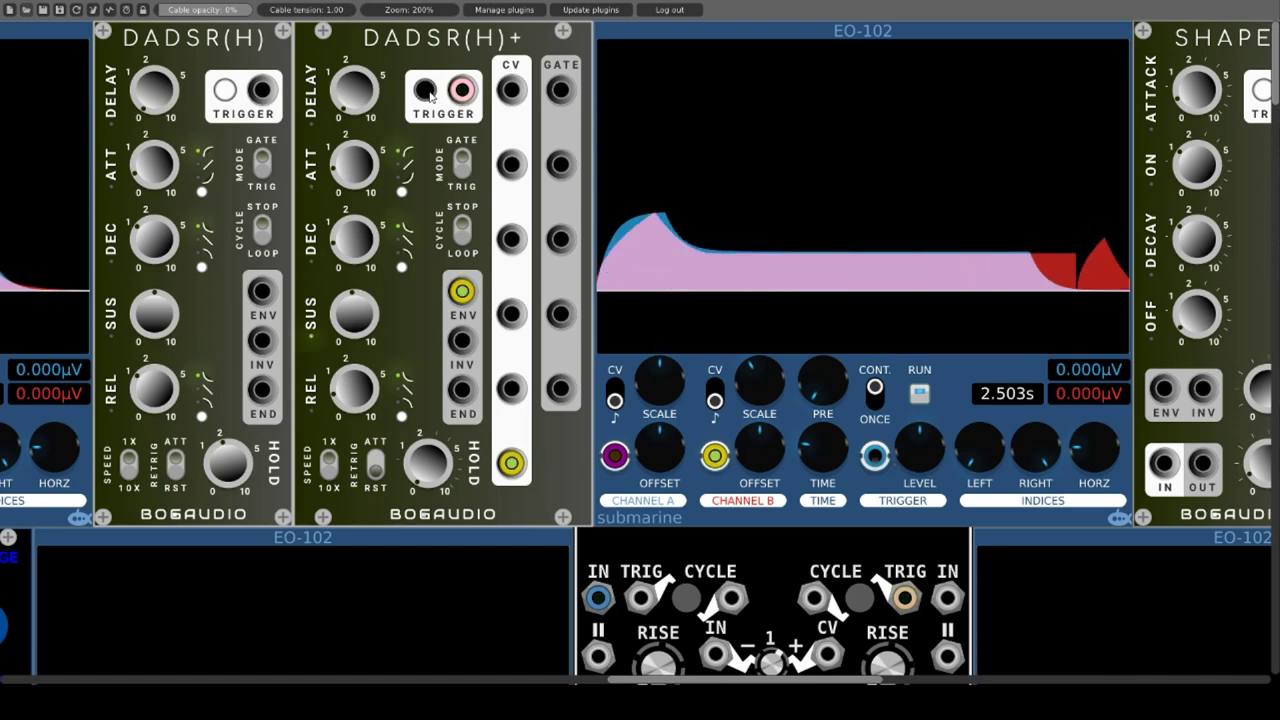
{"action": "left_click_drag", "start_coordinate": [430, 93], "coordinate": [445, 115]}
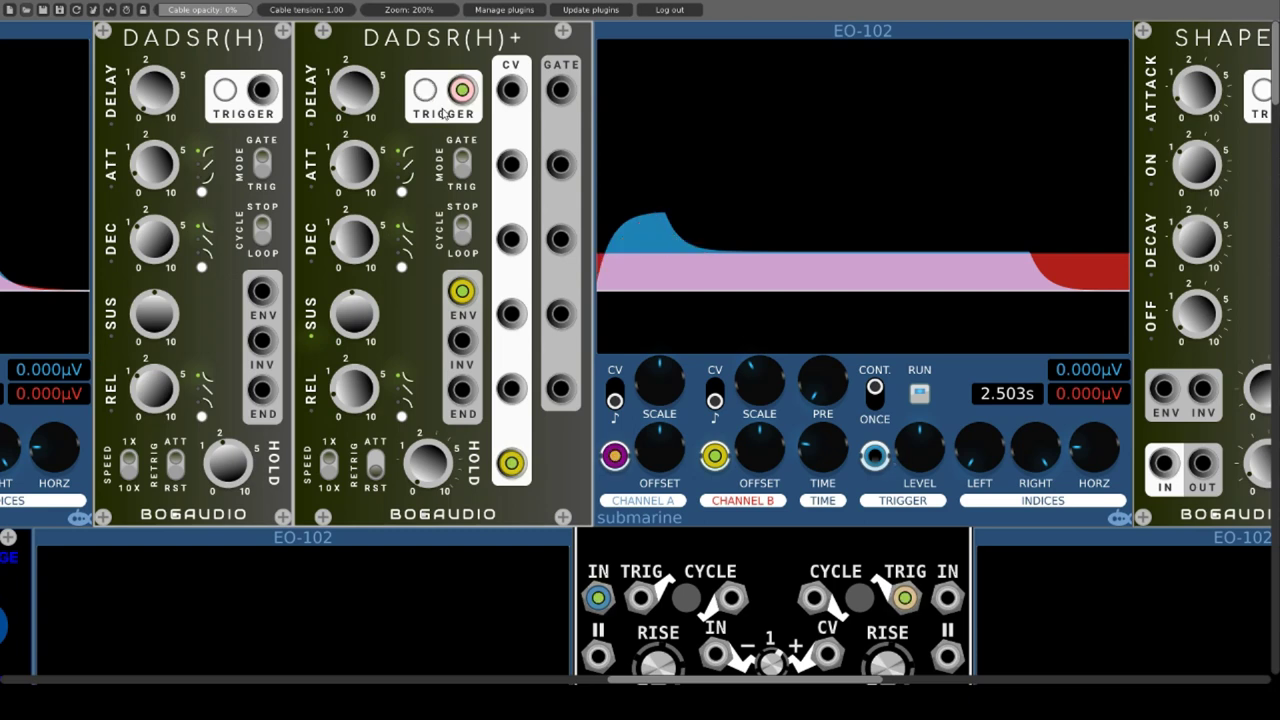
{"action": "left_click", "coordinate": [464, 228]}
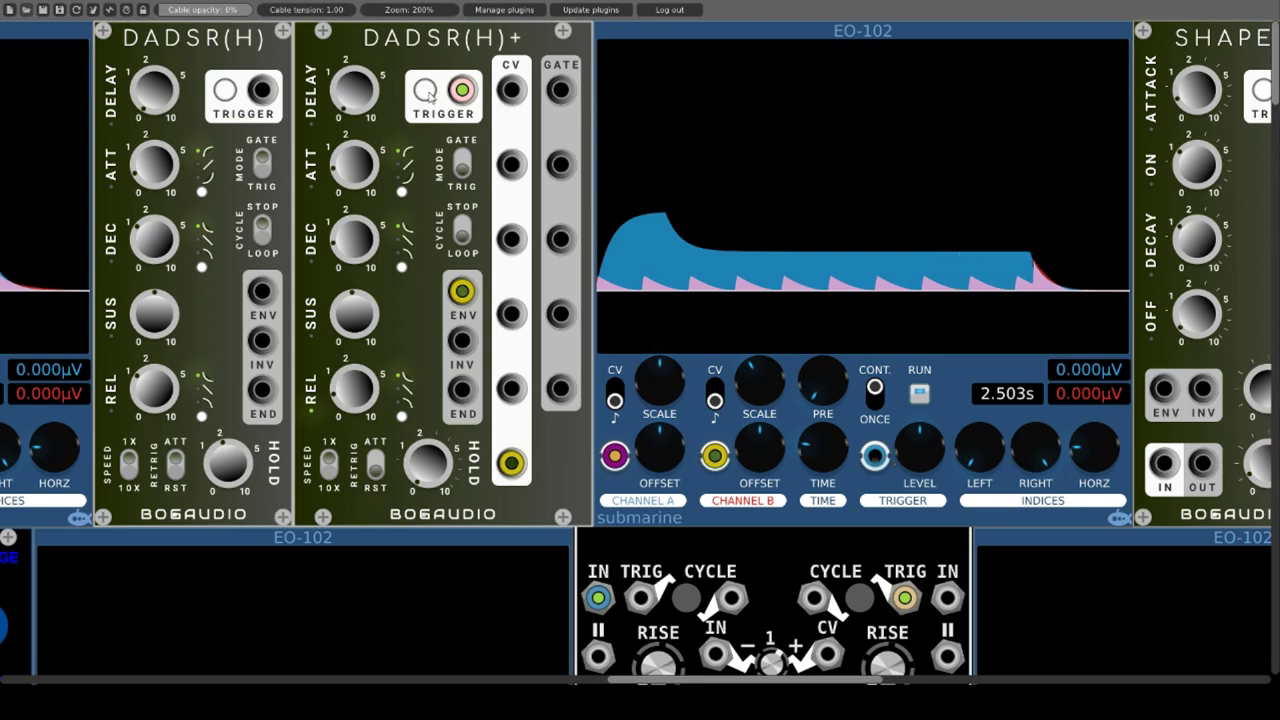
{"action": "left_click", "coordinate": [427, 92]}
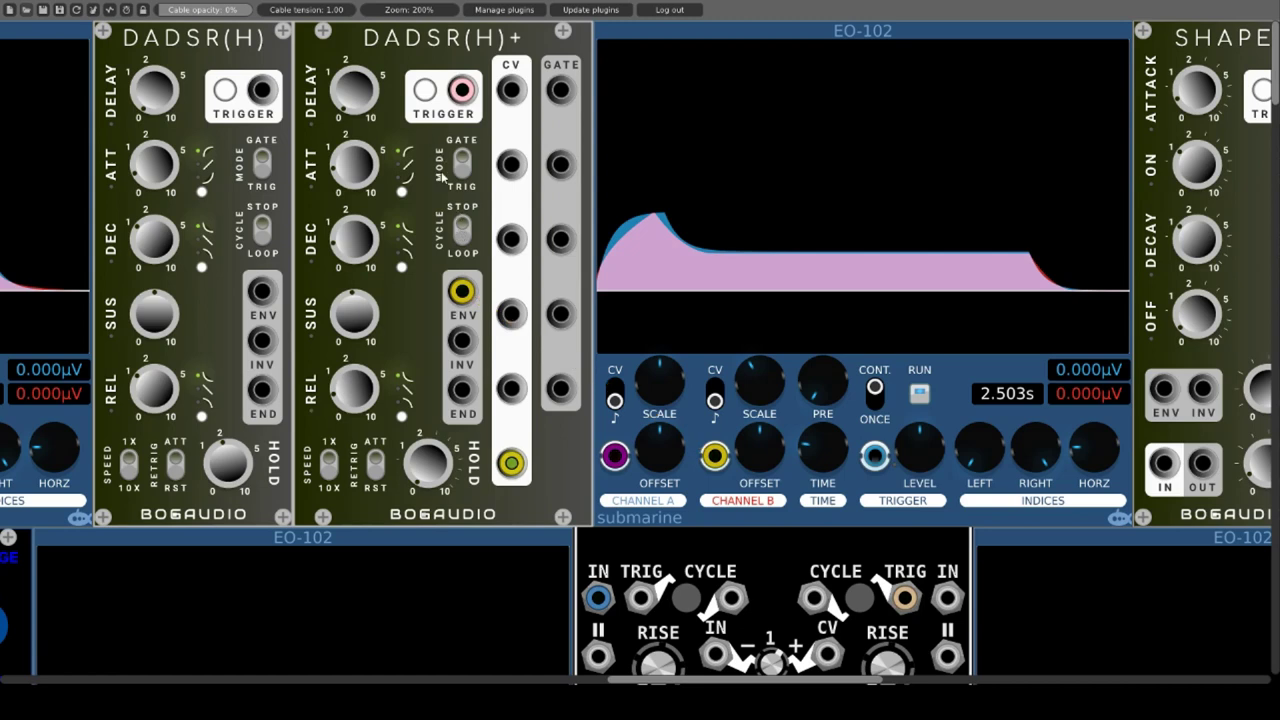
Trigger the DADSR(H)+ envelope manually twice with RETRIG at ATT, and switch its MODE to TRIG.
{"action": "left_click", "coordinate": [425, 92]}
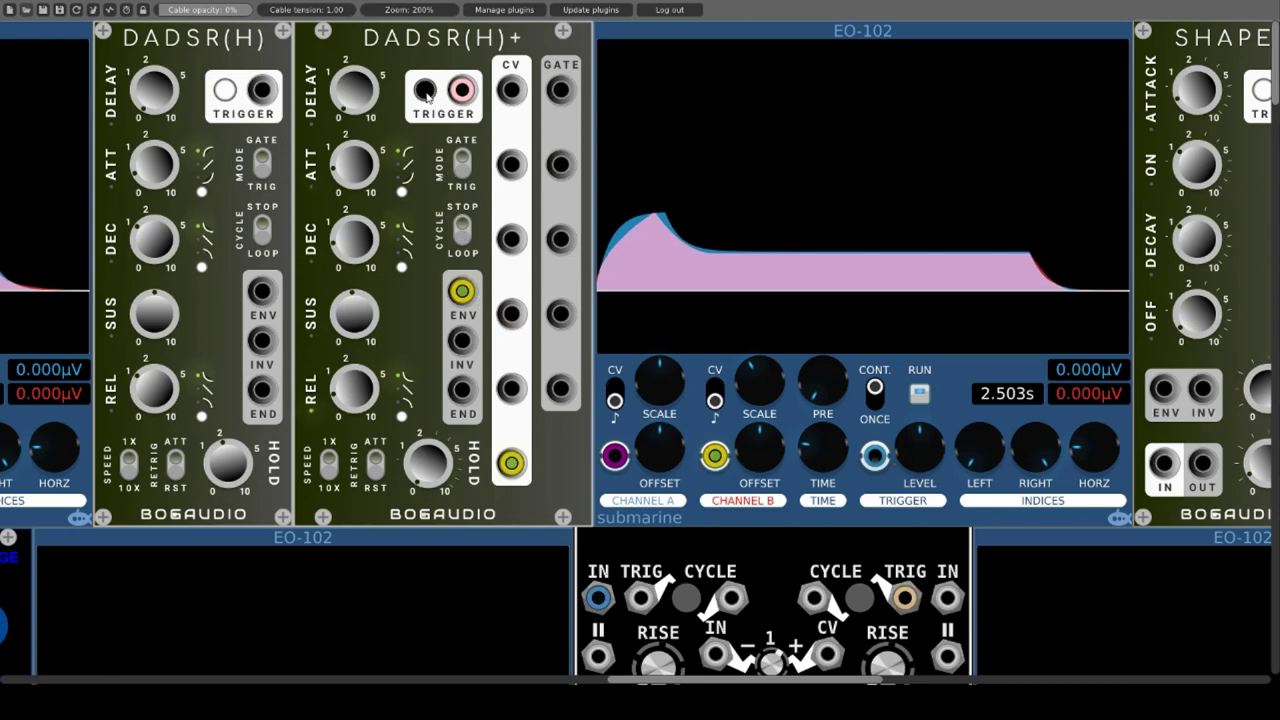
{"action": "left_click", "coordinate": [425, 92]}
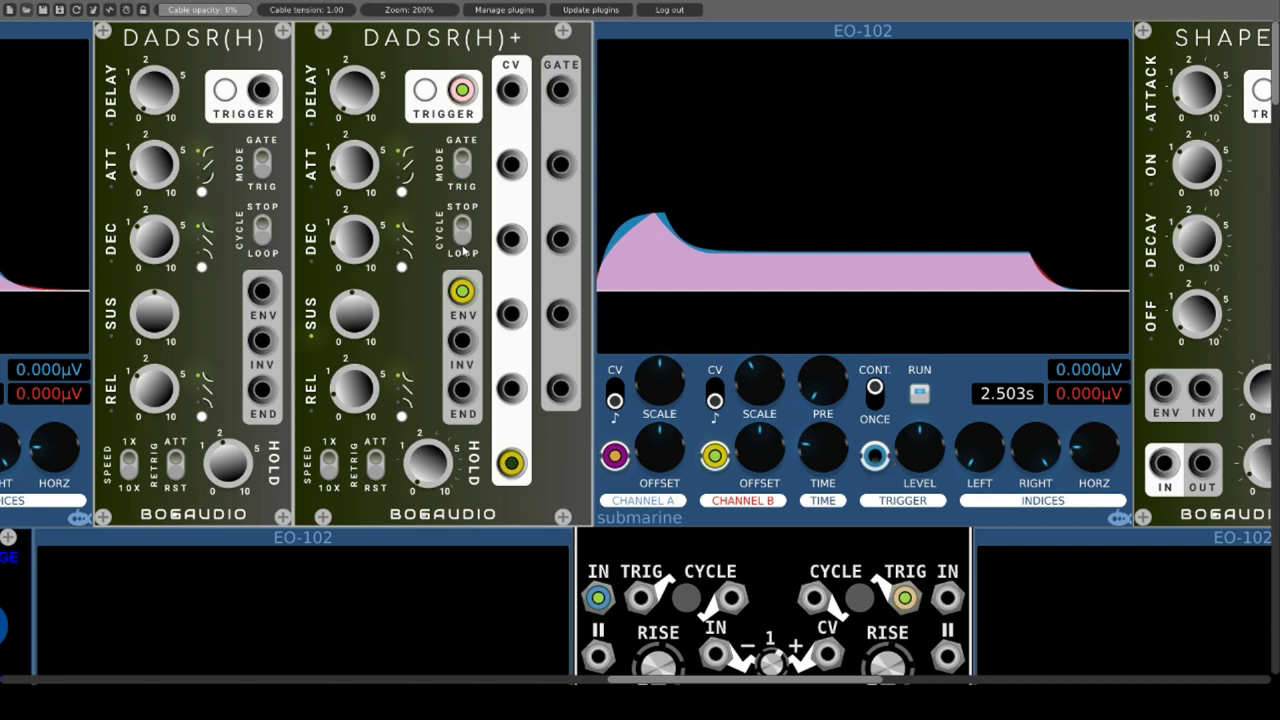
{"action": "left_click", "coordinate": [462, 172]}
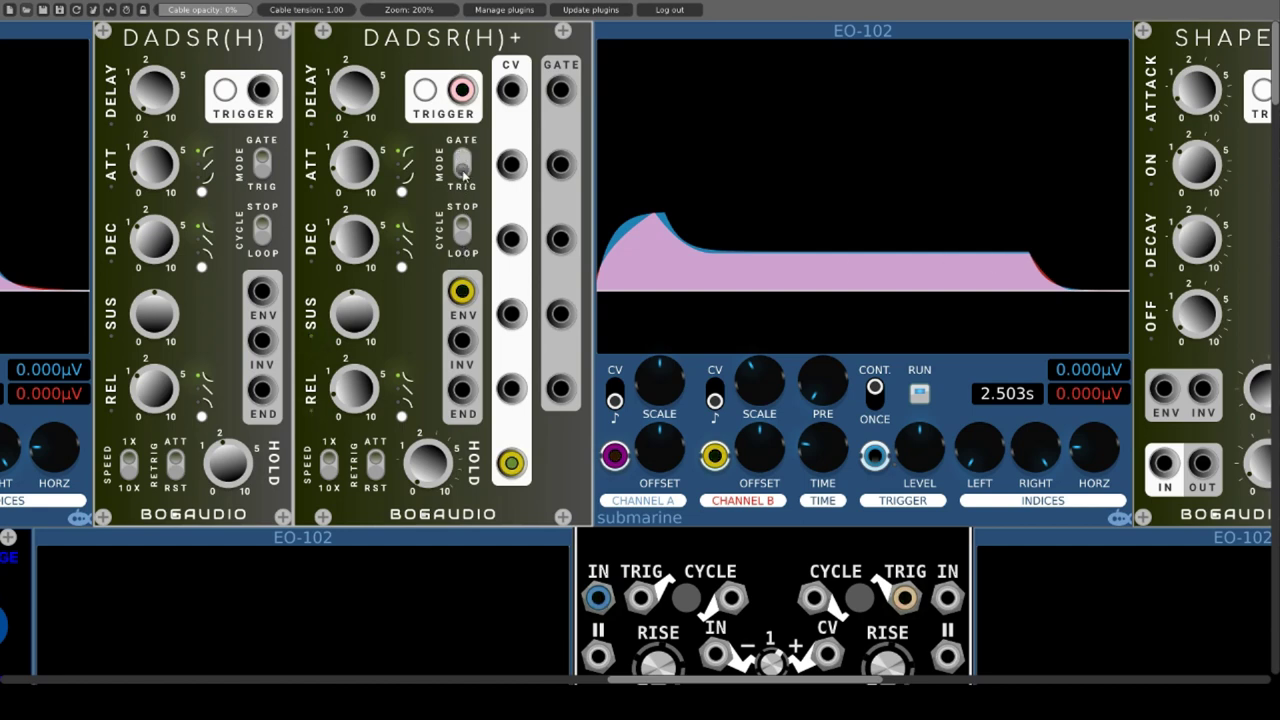
Trigger the DADSR(H)+ envelope manually, switch RETRIG to RST, and trigger it repeatedly to compare the retrigger behaviour.
{"action": "left_click", "coordinate": [425, 92]}
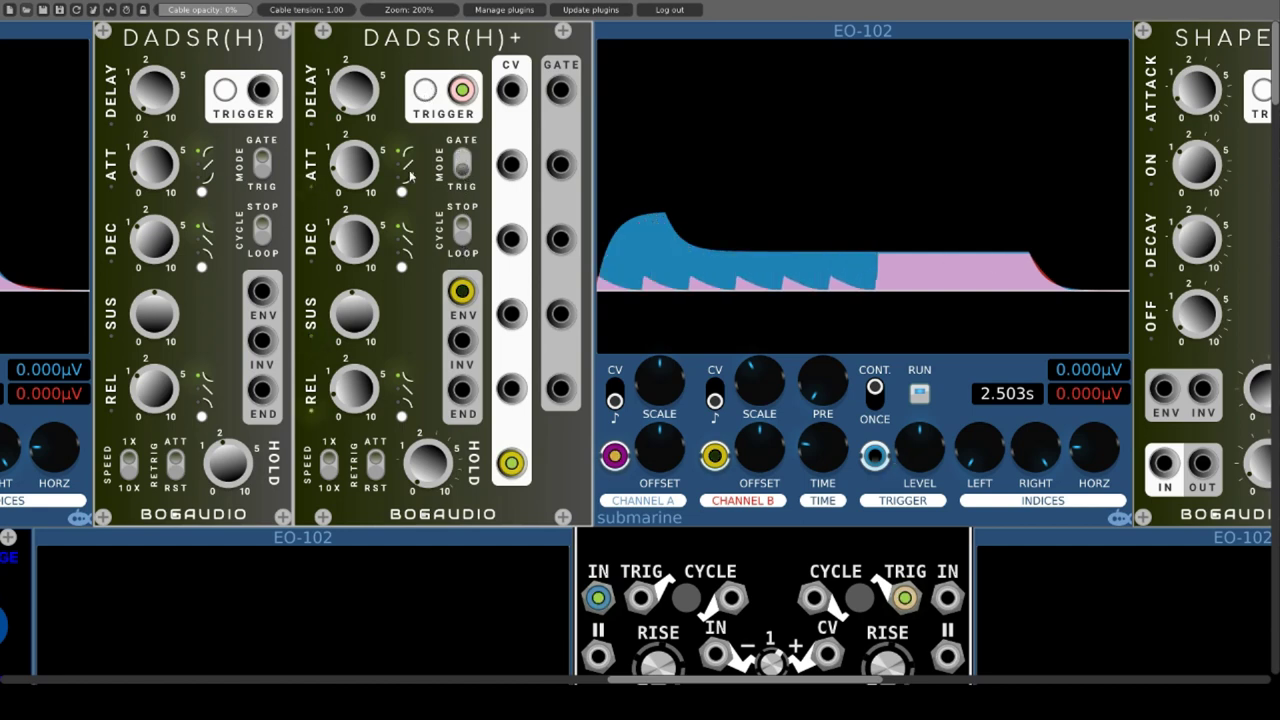
{"action": "left_click", "coordinate": [382, 468]}
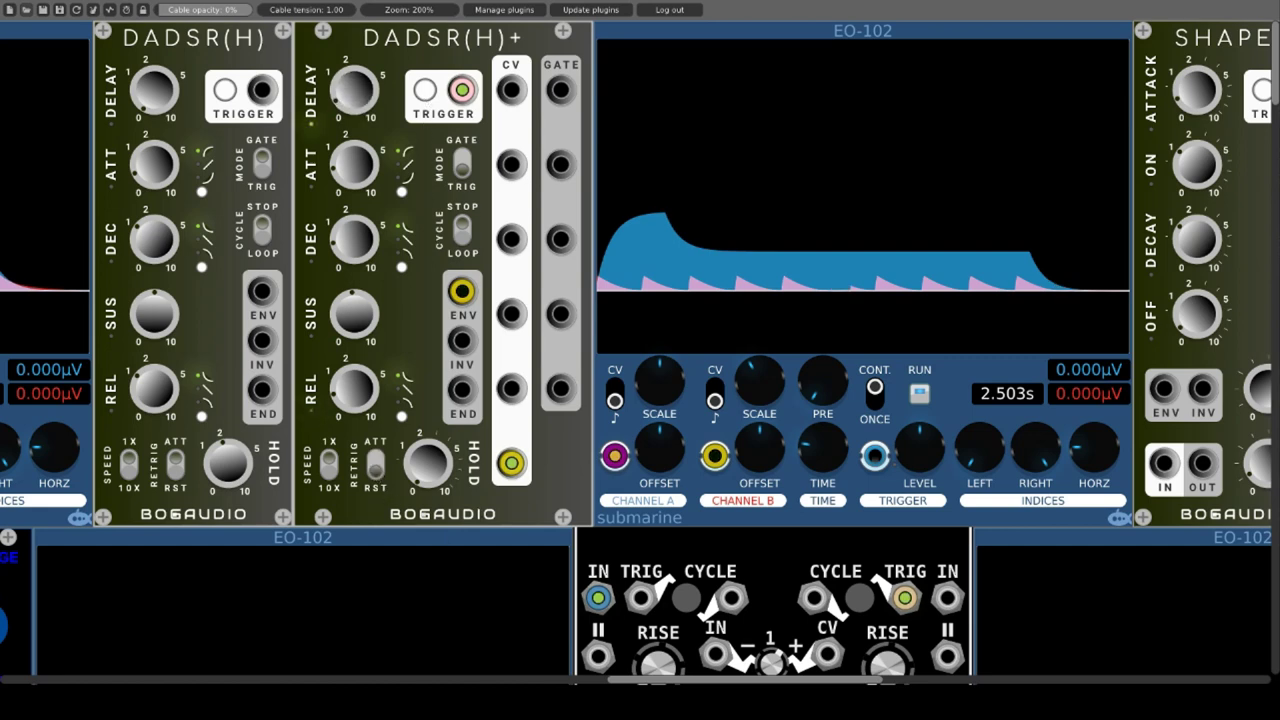
{"action": "left_click", "coordinate": [425, 90]}
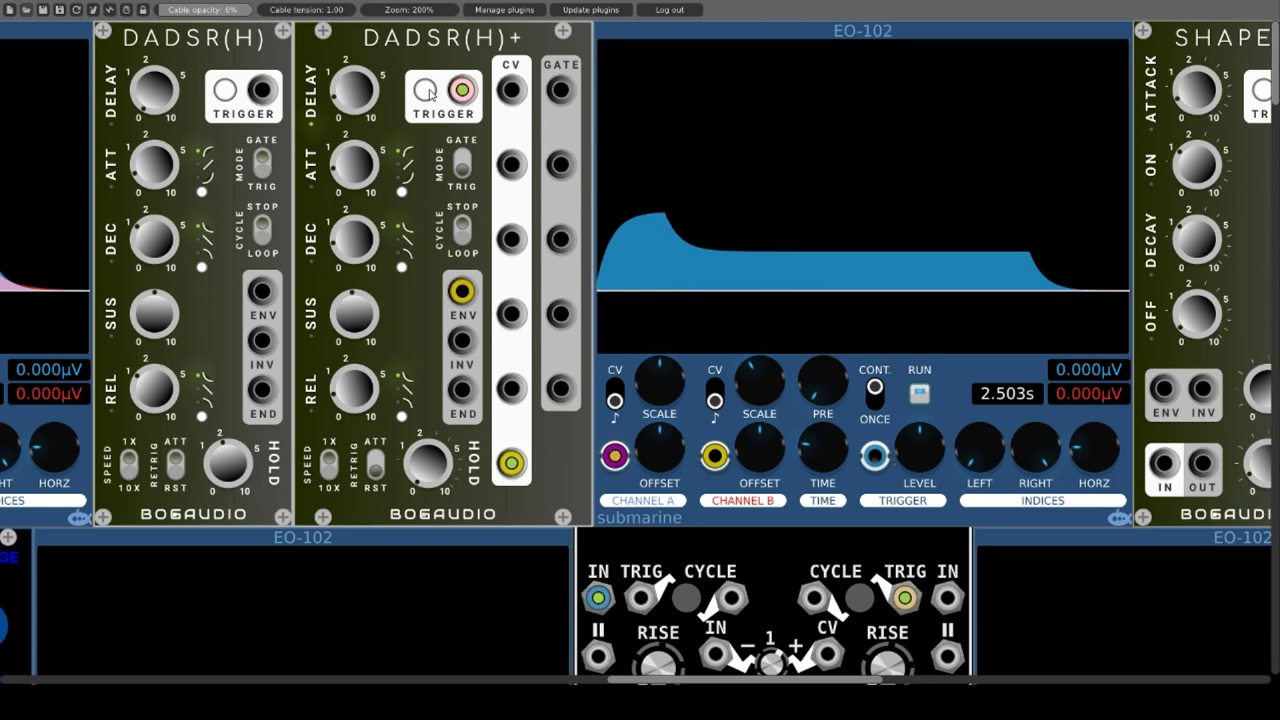
{"action": "left_click", "coordinate": [427, 91]}
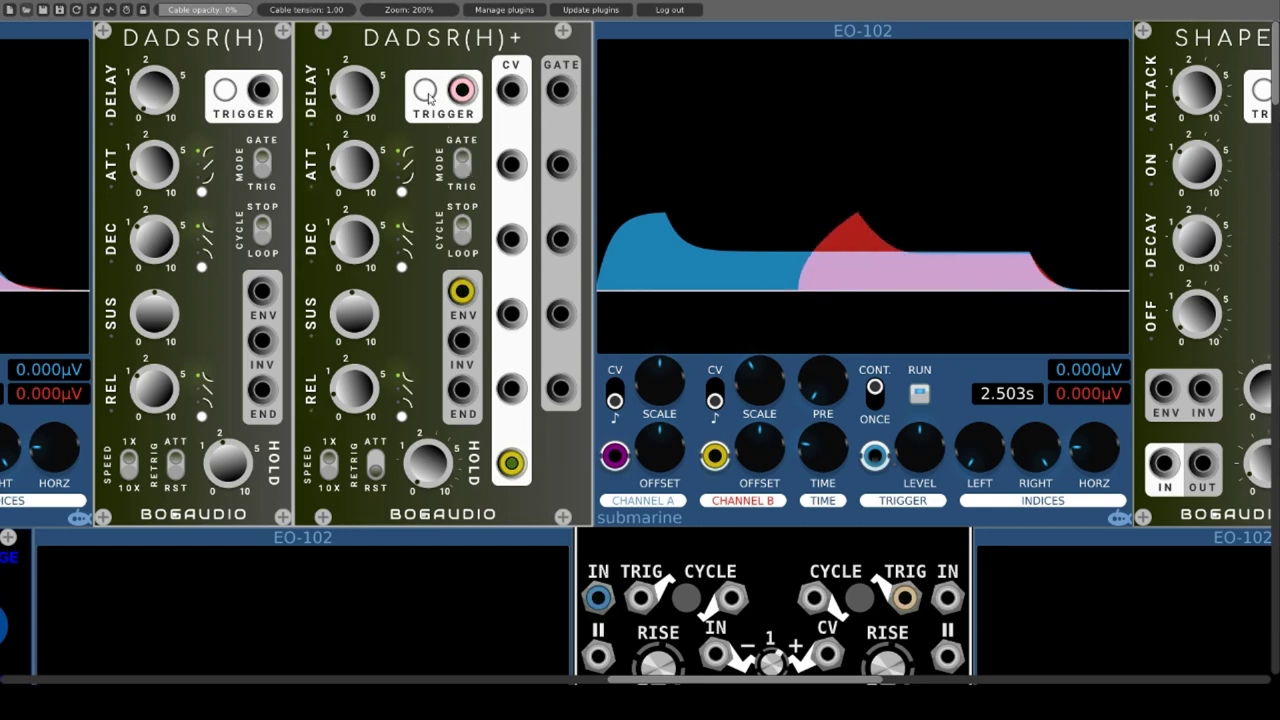
{"action": "left_click", "coordinate": [427, 91]}
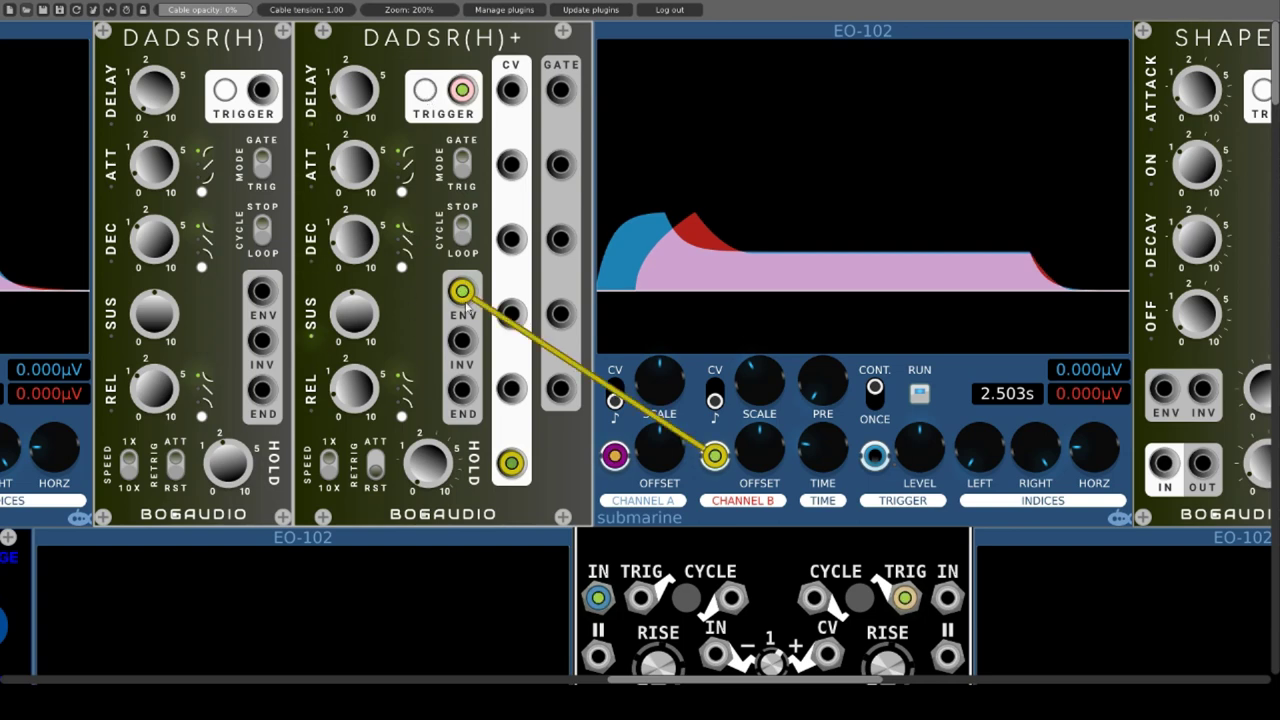
Move the DADSR(H)+ scope cable from ENV to INV and END to compare the outputs, and return it to ENV.
{"action": "left_click_drag", "start_coordinate": [462, 292], "coordinate": [463, 340]}
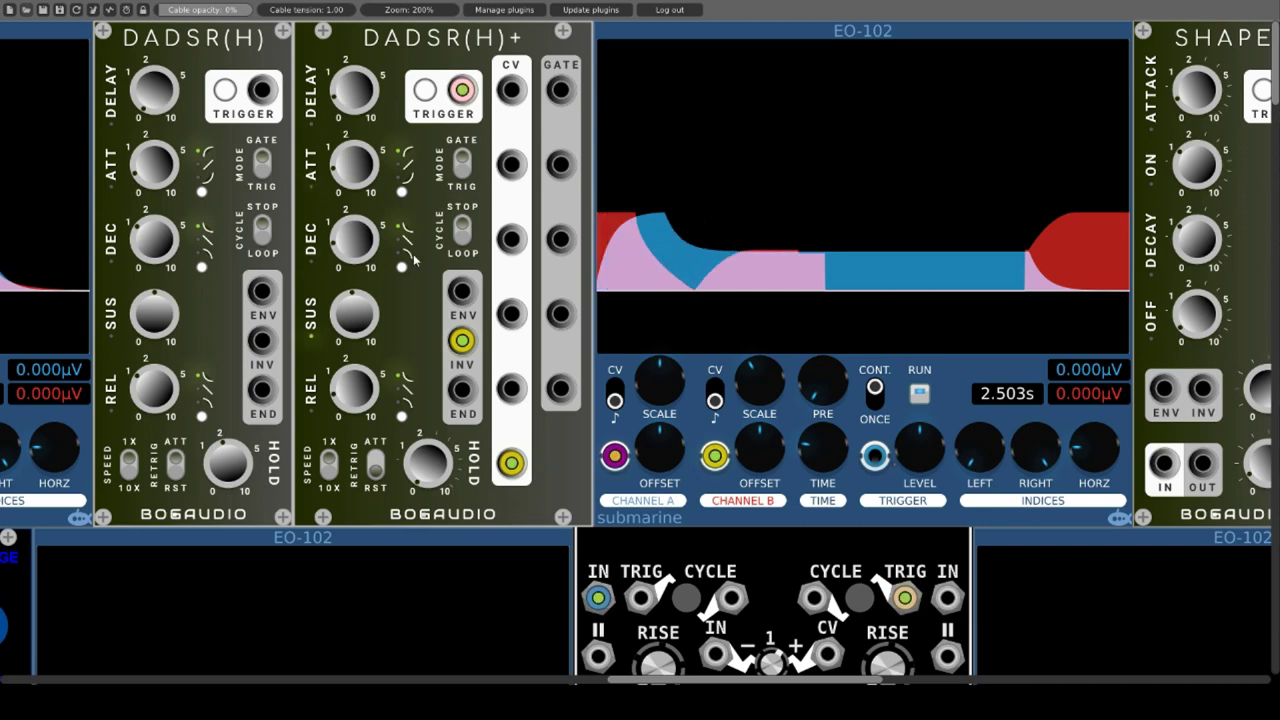
{"action": "left_click_drag", "start_coordinate": [461, 340], "coordinate": [461, 392]}
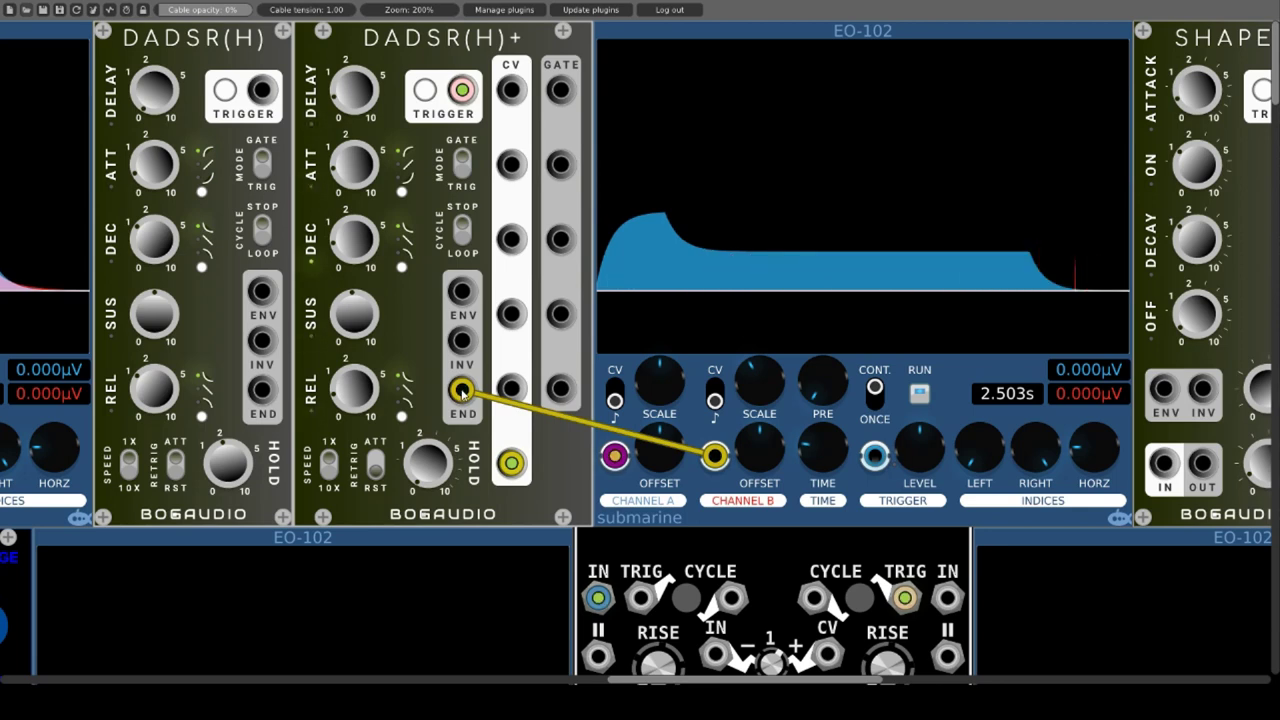
{"action": "left_click_drag", "start_coordinate": [462, 392], "coordinate": [461, 292]}
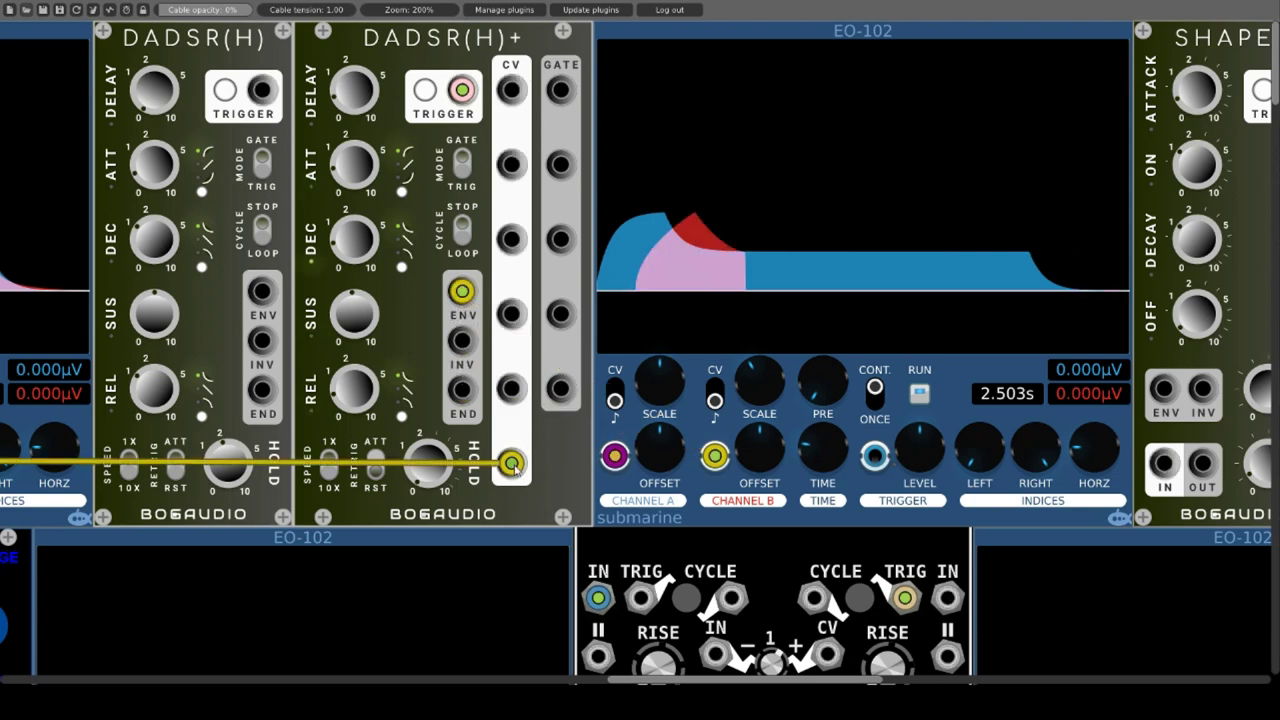
Move the yellow modulation cable on the DADSR(H)+ from the hold CV input to the attack and delay CV inputs.
{"action": "left_click_drag", "start_coordinate": [512, 463], "coordinate": [510, 164]}
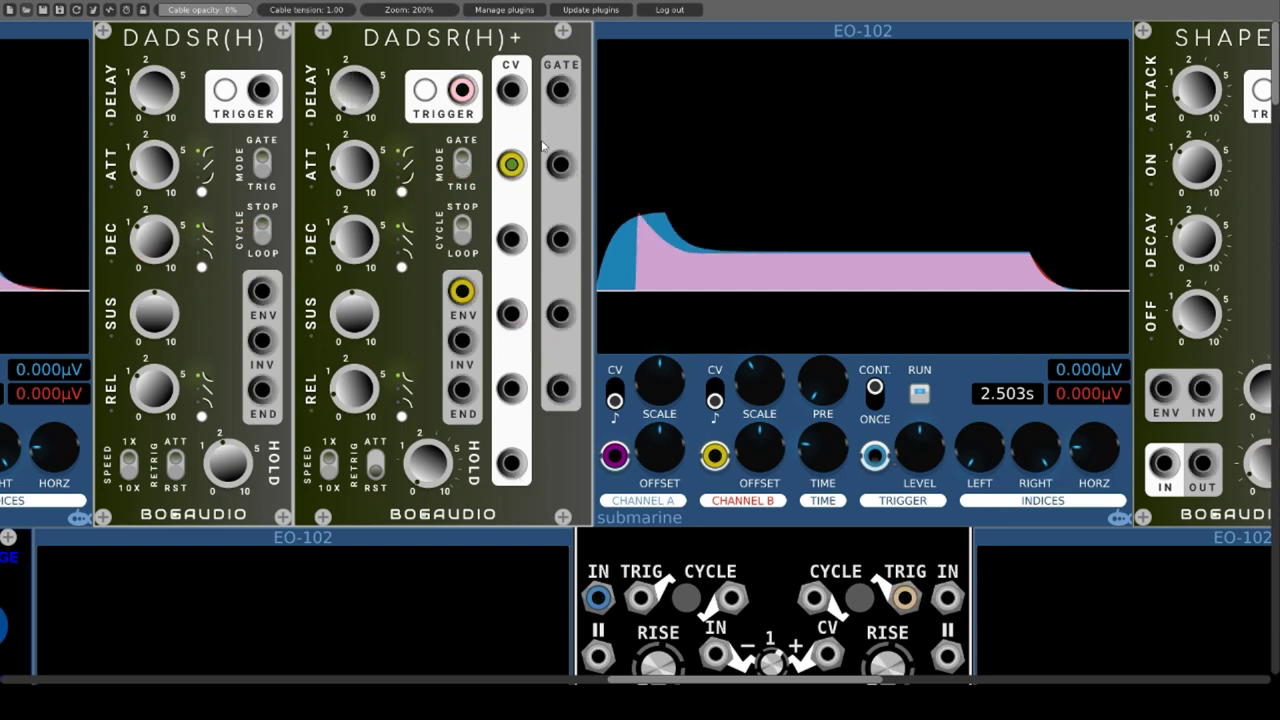
{"action": "left_click_drag", "start_coordinate": [512, 166], "coordinate": [511, 90]}
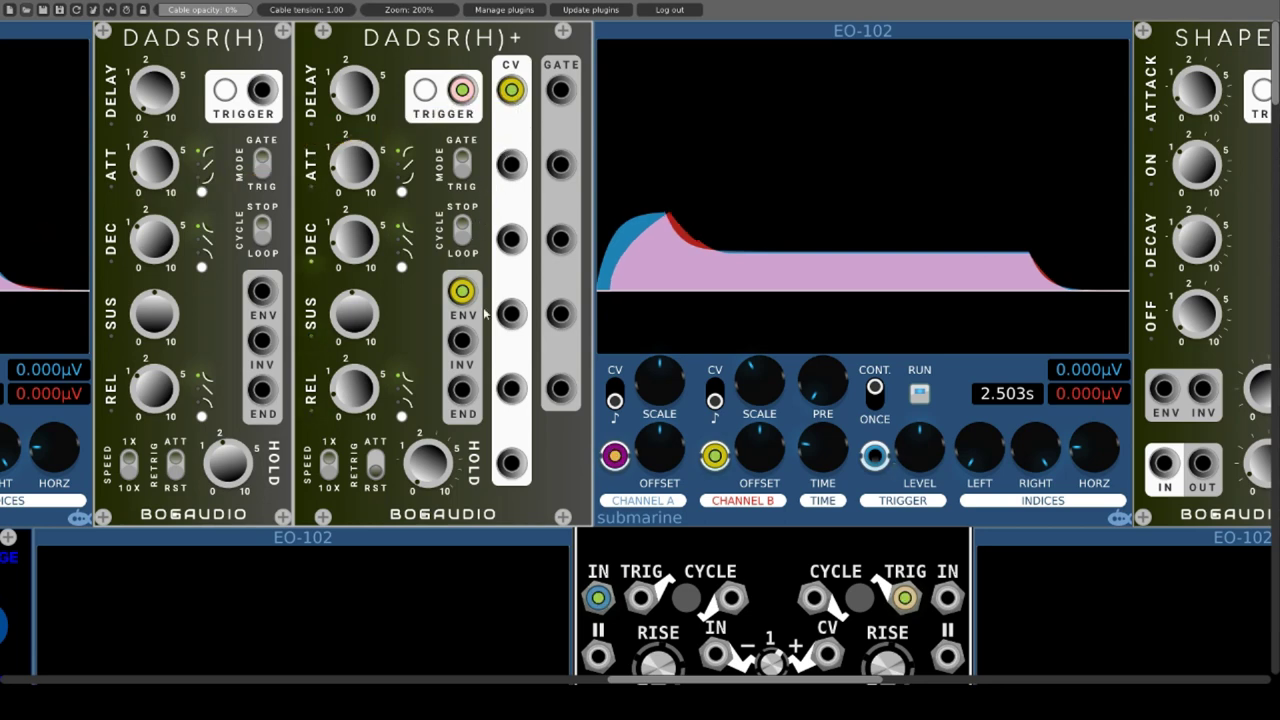
Move the SHAPER+ scope cable from ENV to INV to show the inverted envelope, and return it to ENV.
{"action": "left_click_drag", "start_coordinate": [686, 684], "coordinate": [904, 684]}
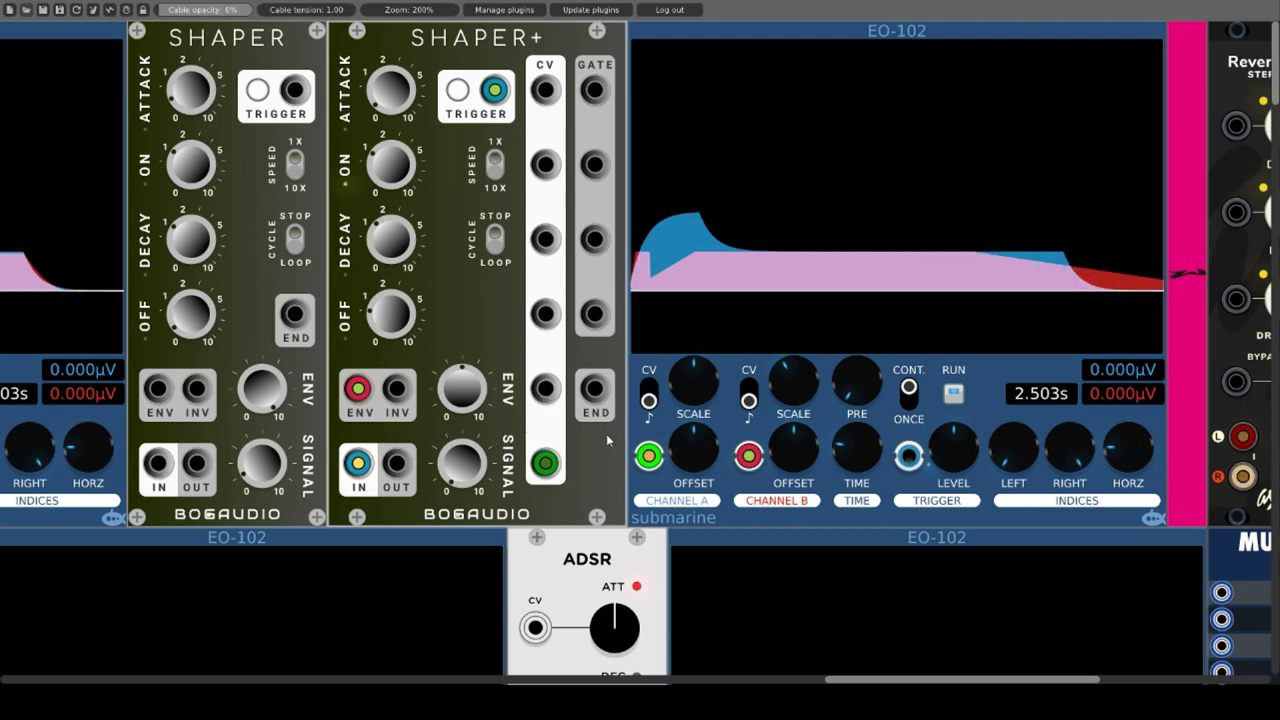
{"action": "left_click_drag", "start_coordinate": [396, 390], "coordinate": [397, 391]}
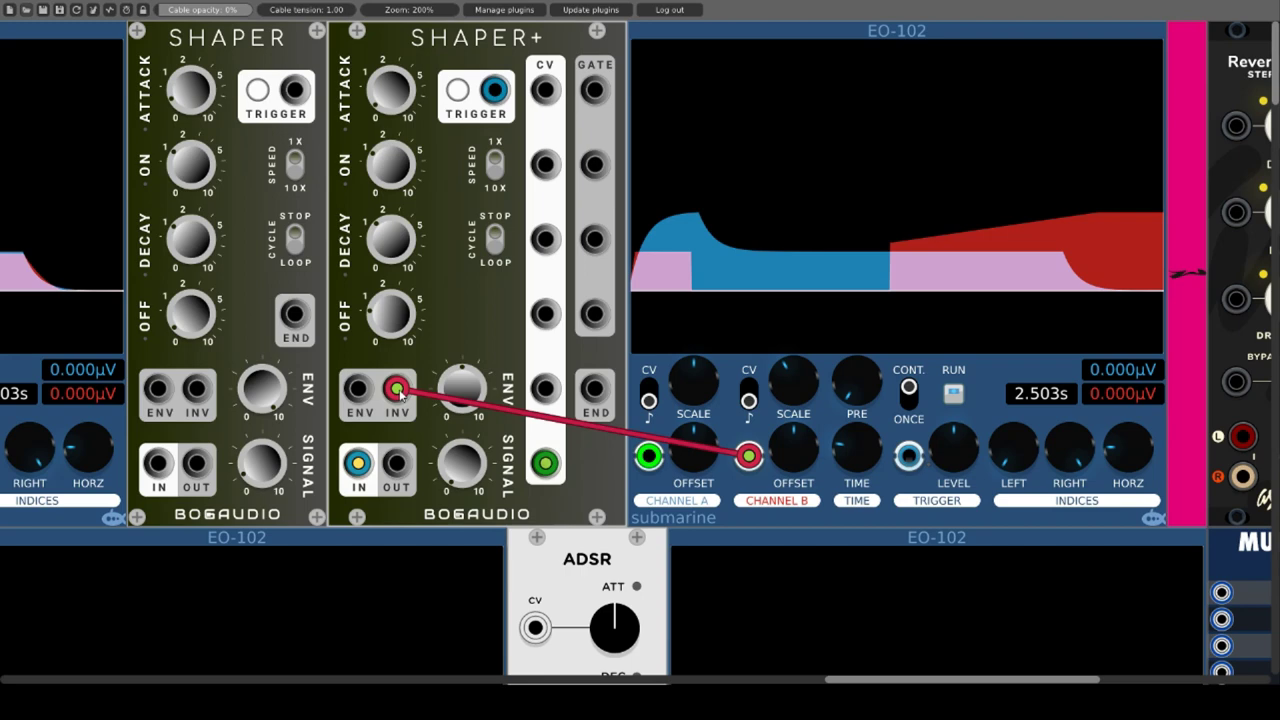
{"action": "left_click_drag", "start_coordinate": [397, 391], "coordinate": [357, 389]}
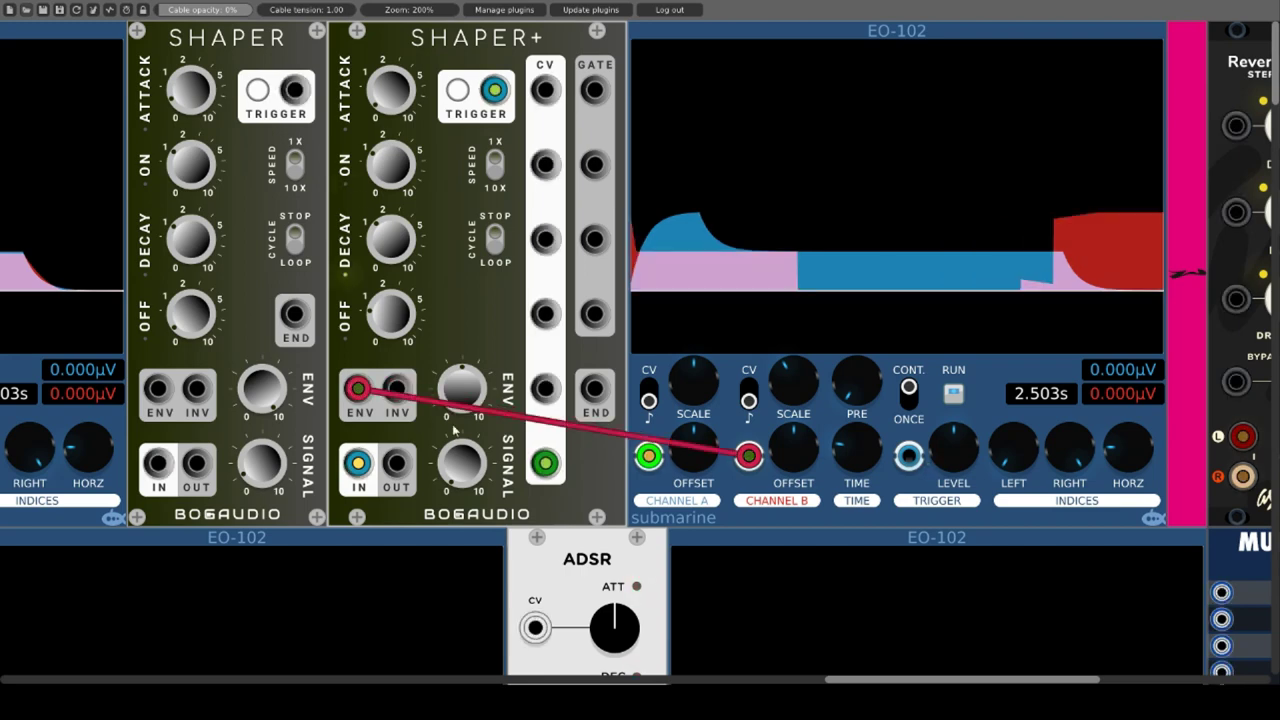
Move the green modulation cable on the SHAPER+ from the signal CV input to the ON and ATTACK CV inputs.
{"action": "left_click_drag", "start_coordinate": [545, 462], "coordinate": [546, 172]}
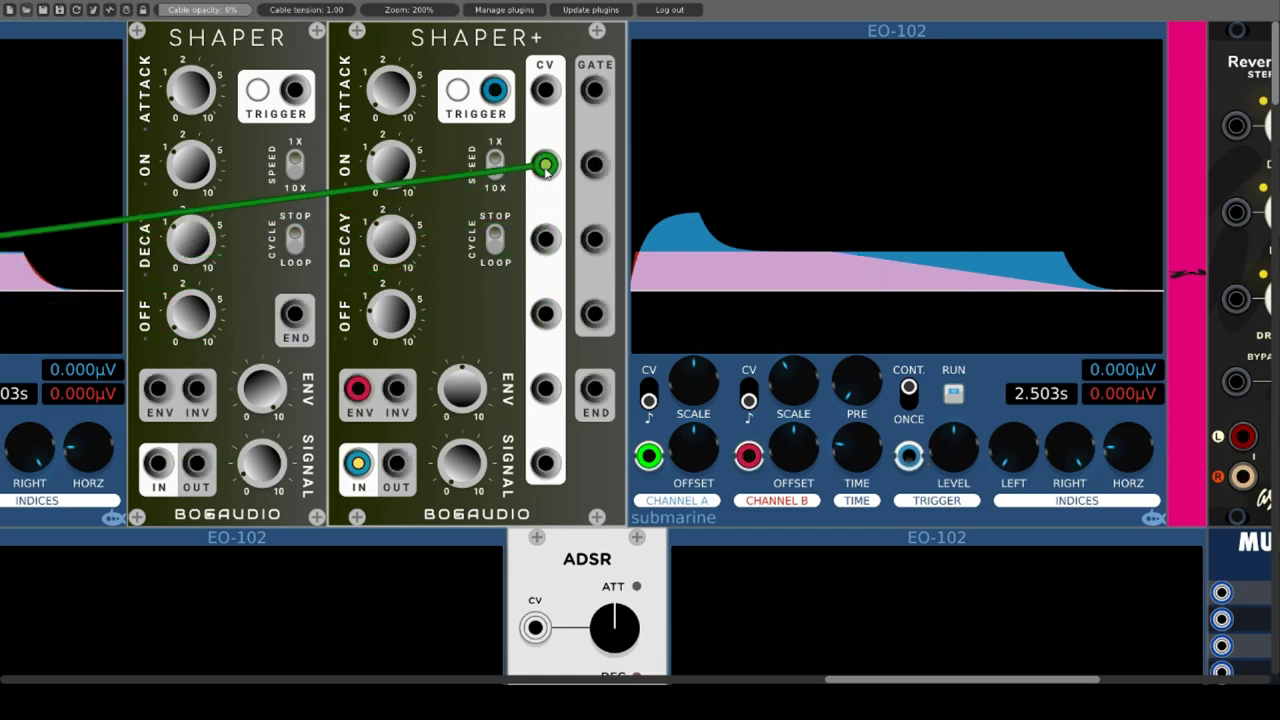
{"action": "left_click_drag", "start_coordinate": [546, 166], "coordinate": [522, 148]}
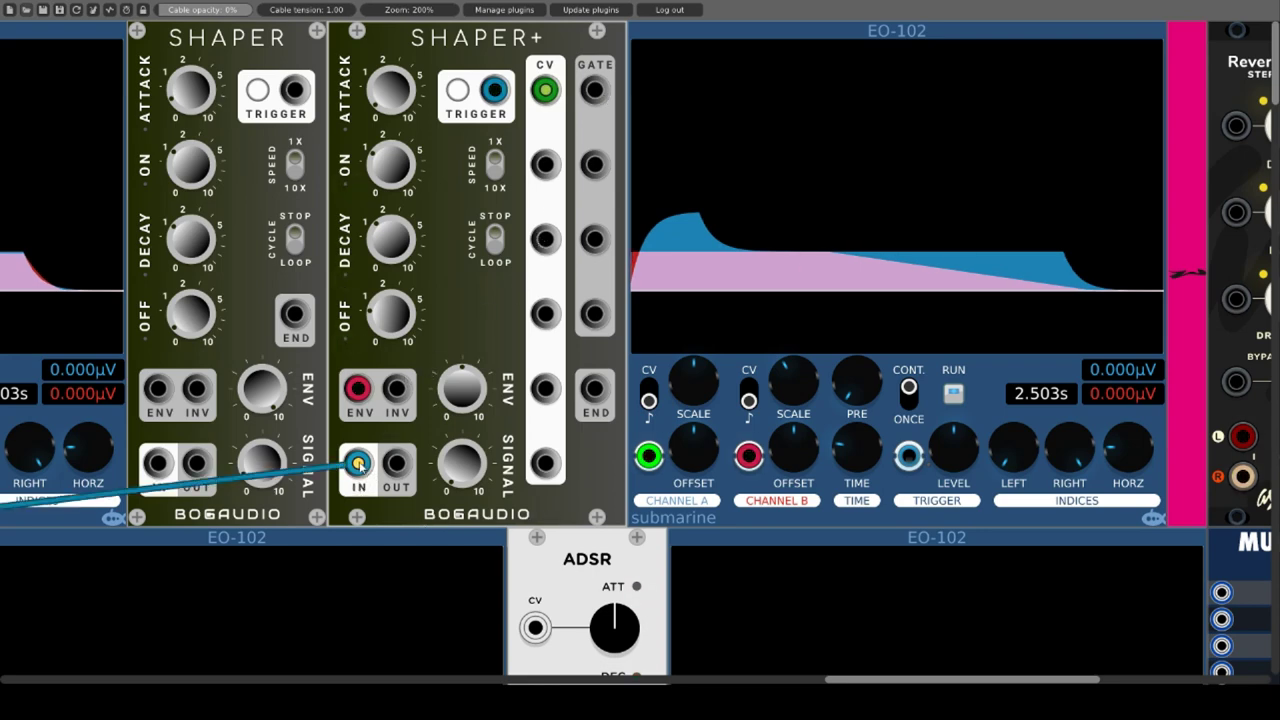
Patch the SHAPER+ signal OUT to scope channel B, adjust the SIGNAL knob, and return the green cable to its CV input.
{"action": "left_click_drag", "start_coordinate": [357, 388], "coordinate": [397, 462]}
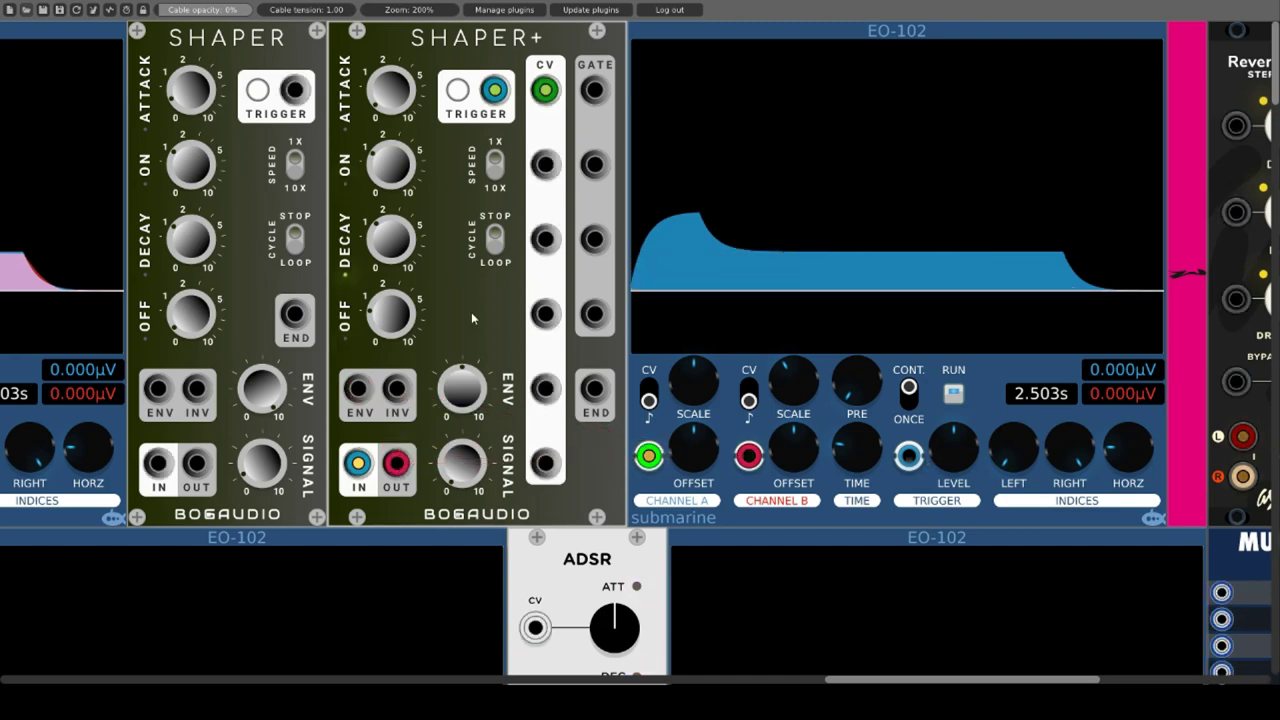
{"action": "left_click_drag", "start_coordinate": [462, 462], "coordinate": [462, 445]}
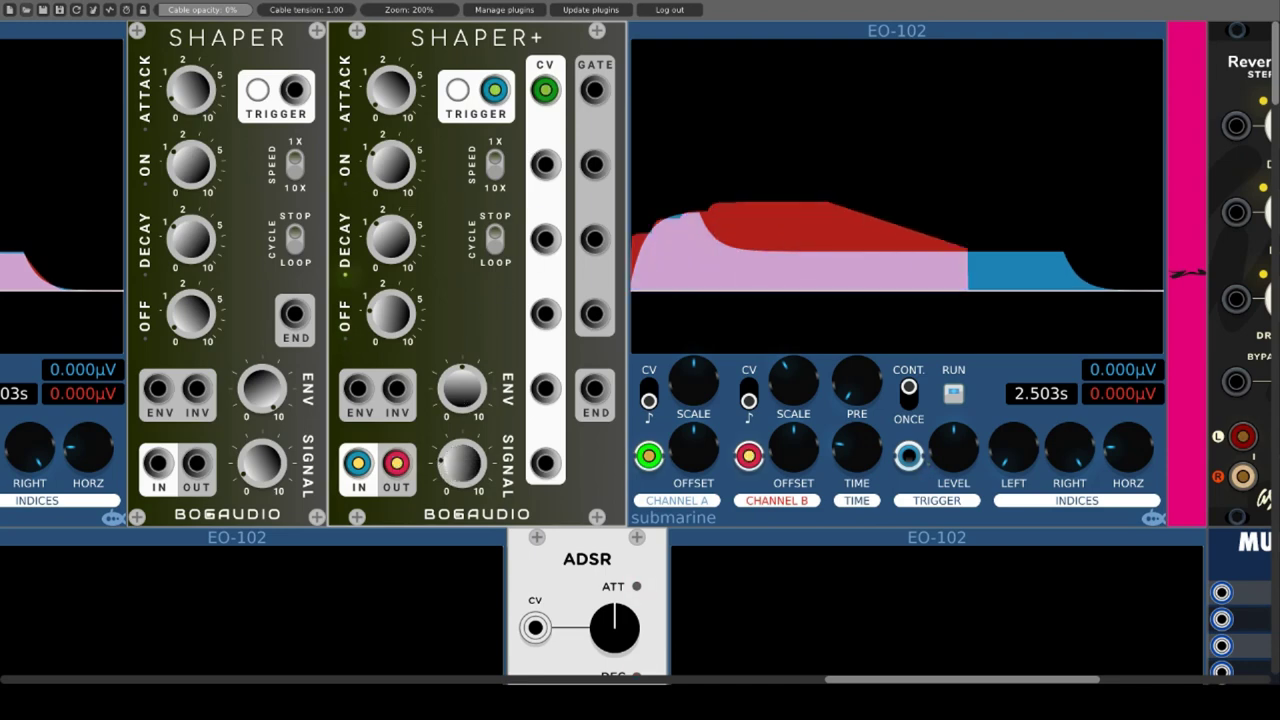
{"action": "left_click_drag", "start_coordinate": [548, 92], "coordinate": [546, 463]}
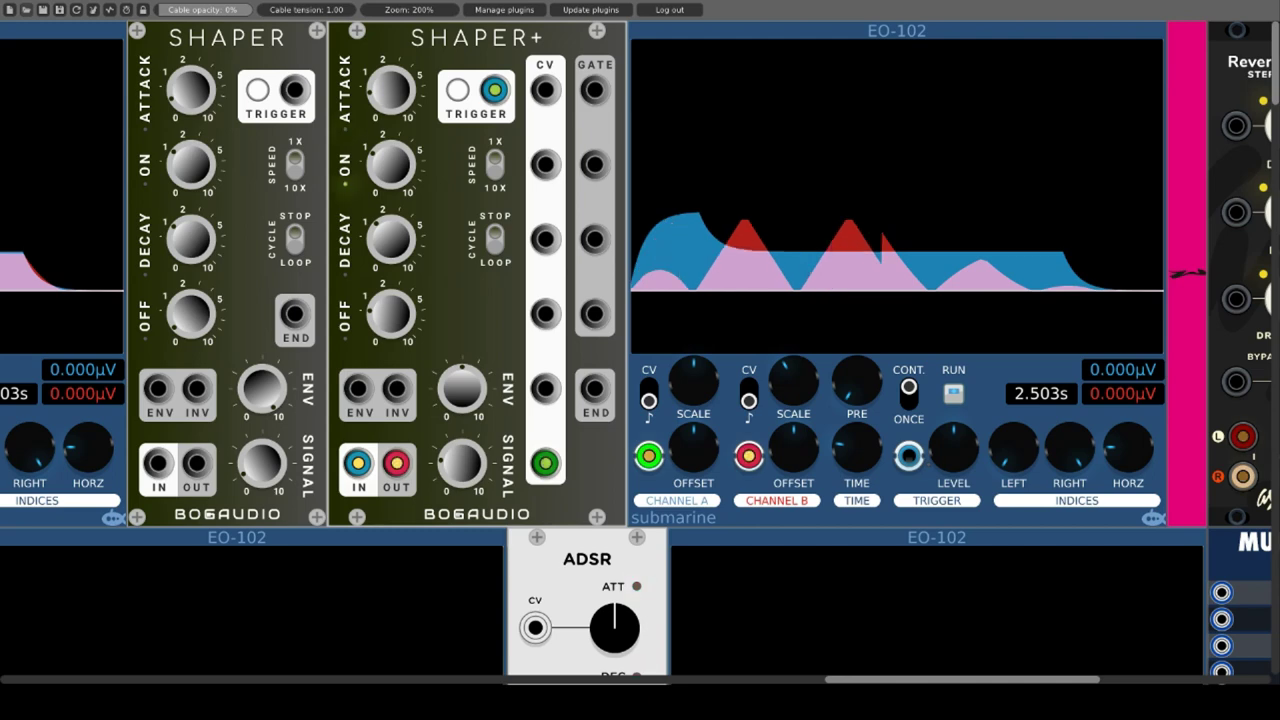
Raise the SHAPER+ ON, DECAY and OFF times and SIGNAL level, and move the green cable to the ENV level CV input.
{"action": "left_click_drag", "start_coordinate": [378, 172], "coordinate": [378, 172]}
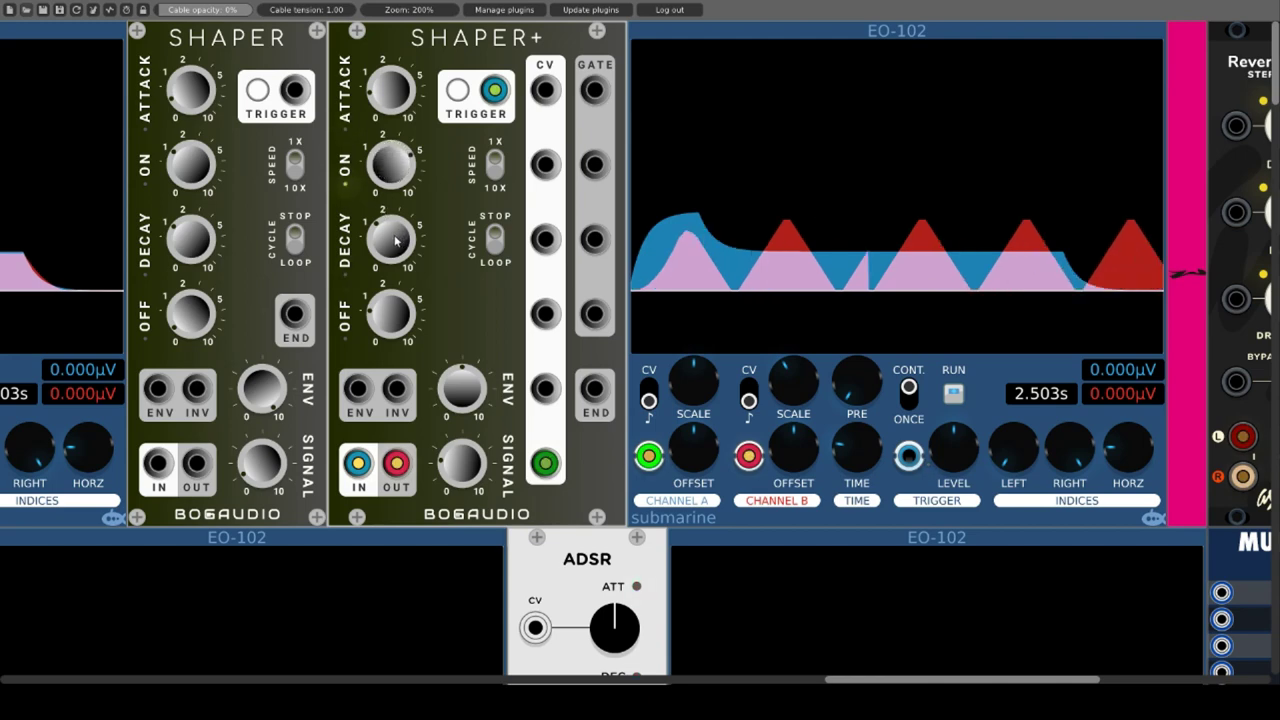
{"action": "left_click_drag", "start_coordinate": [396, 240], "coordinate": [404, 252]}
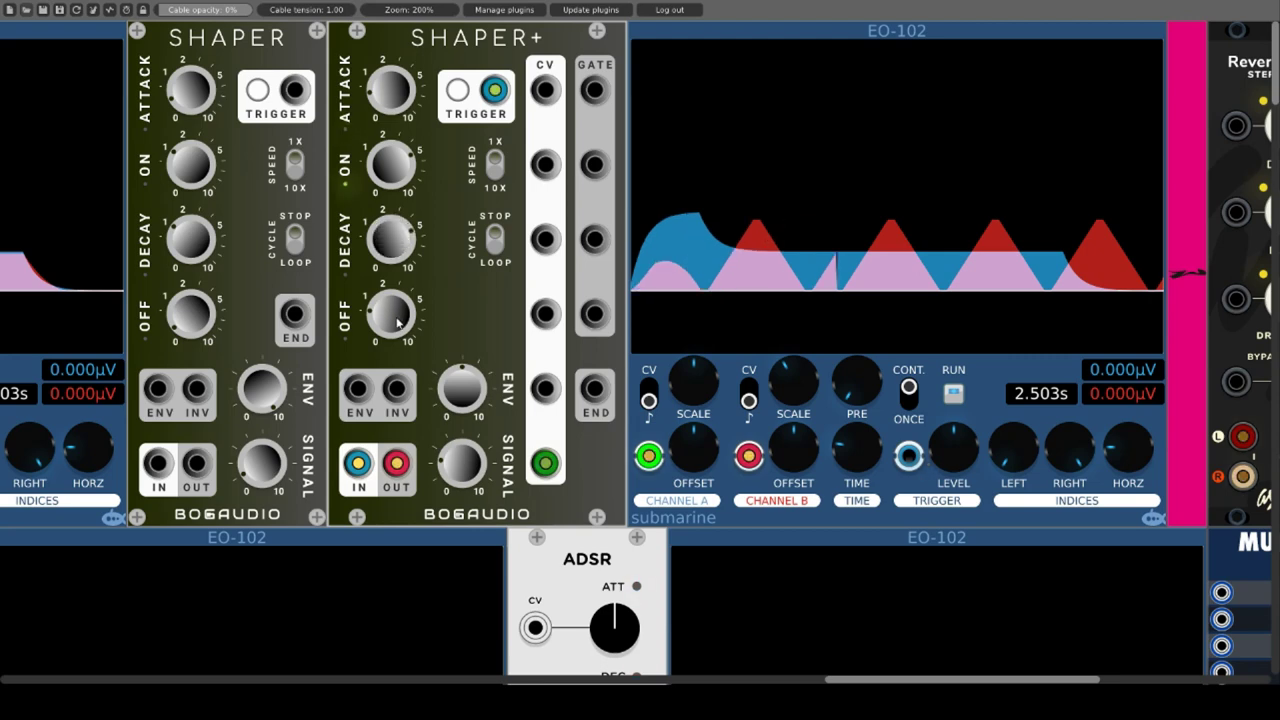
{"action": "left_click_drag", "start_coordinate": [390, 313], "coordinate": [390, 299]}
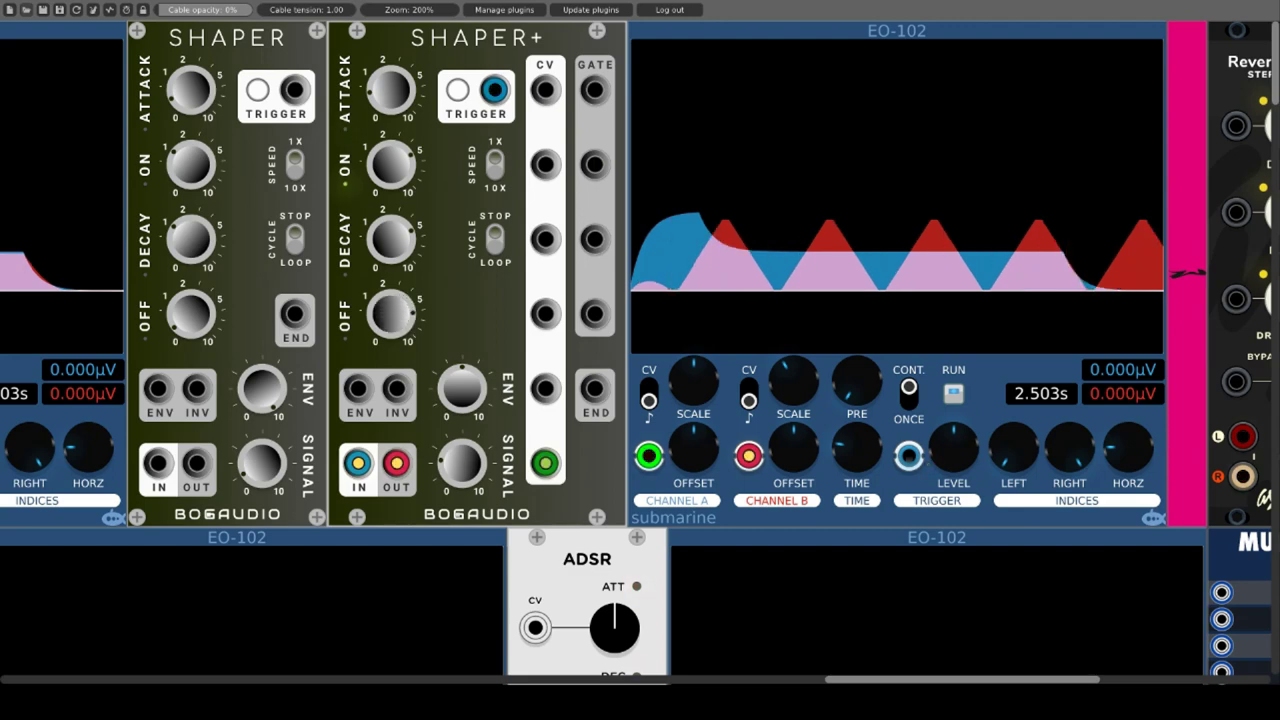
{"action": "left_click_drag", "start_coordinate": [463, 466], "coordinate": [465, 470]}
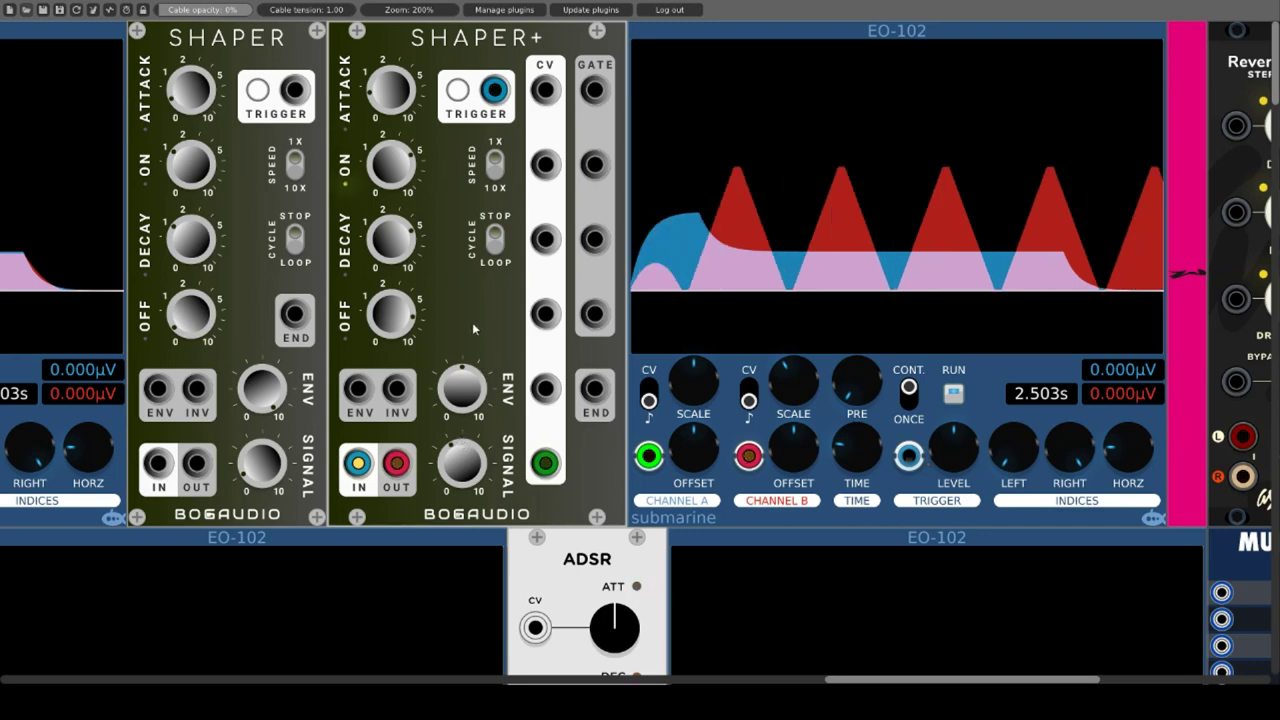
{"action": "left_click_drag", "start_coordinate": [545, 462], "coordinate": [545, 389]}
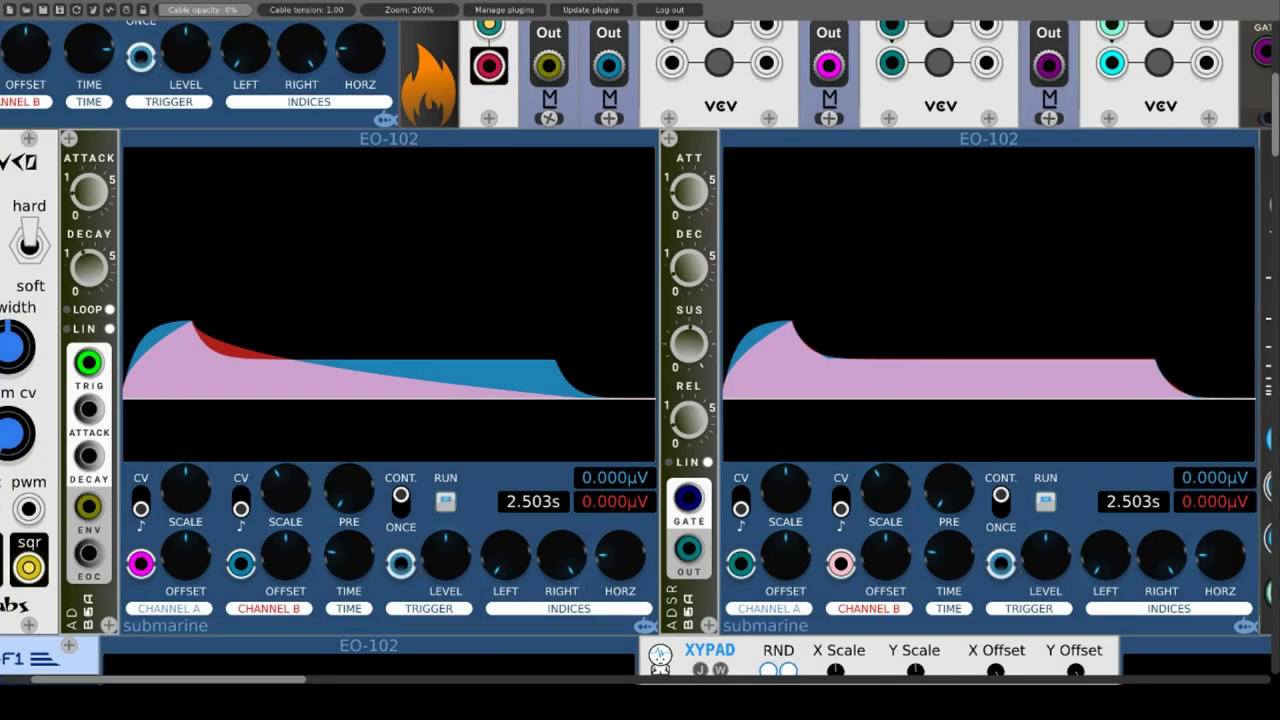
Check the Bogaudio AD module's name, its LIN setting, and the cables connected to its ENV output.
{"action": "right_click", "coordinate": [104, 145]}
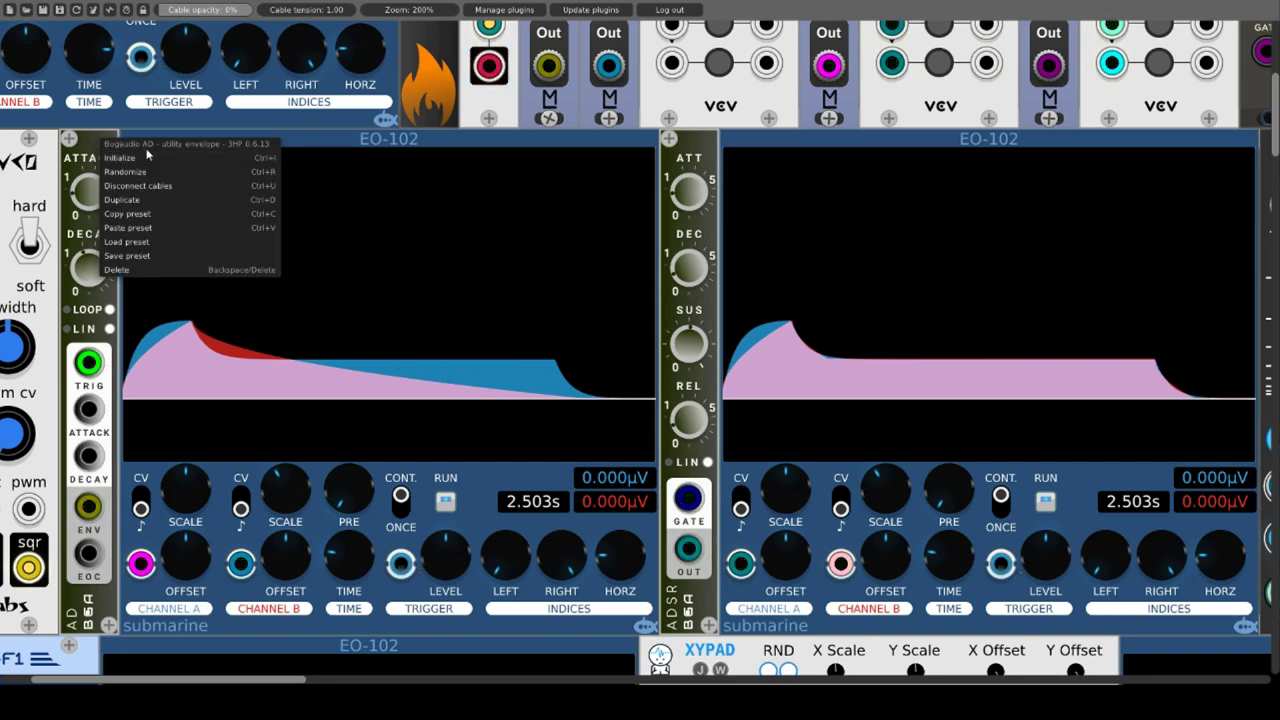
{"action": "left_click", "coordinate": [90, 173]}
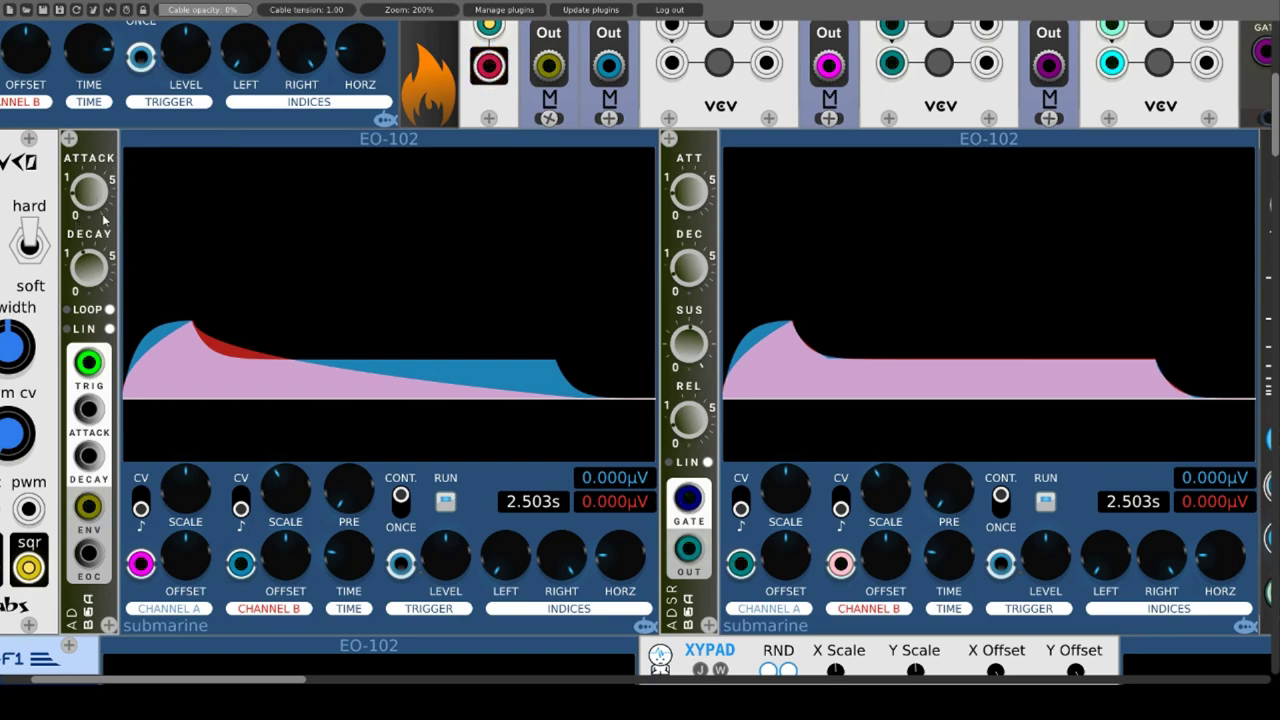
{"action": "left_click", "coordinate": [111, 330]}
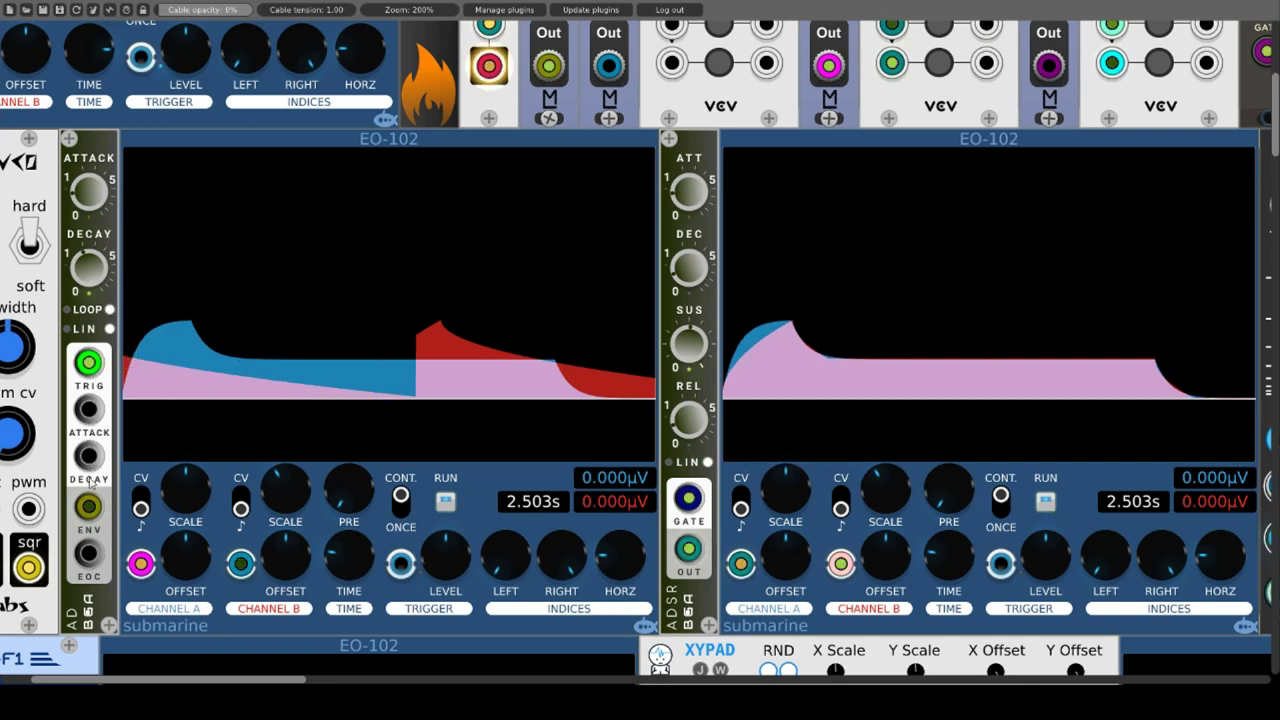
{"action": "mouse_move", "coordinate": [90, 508]}
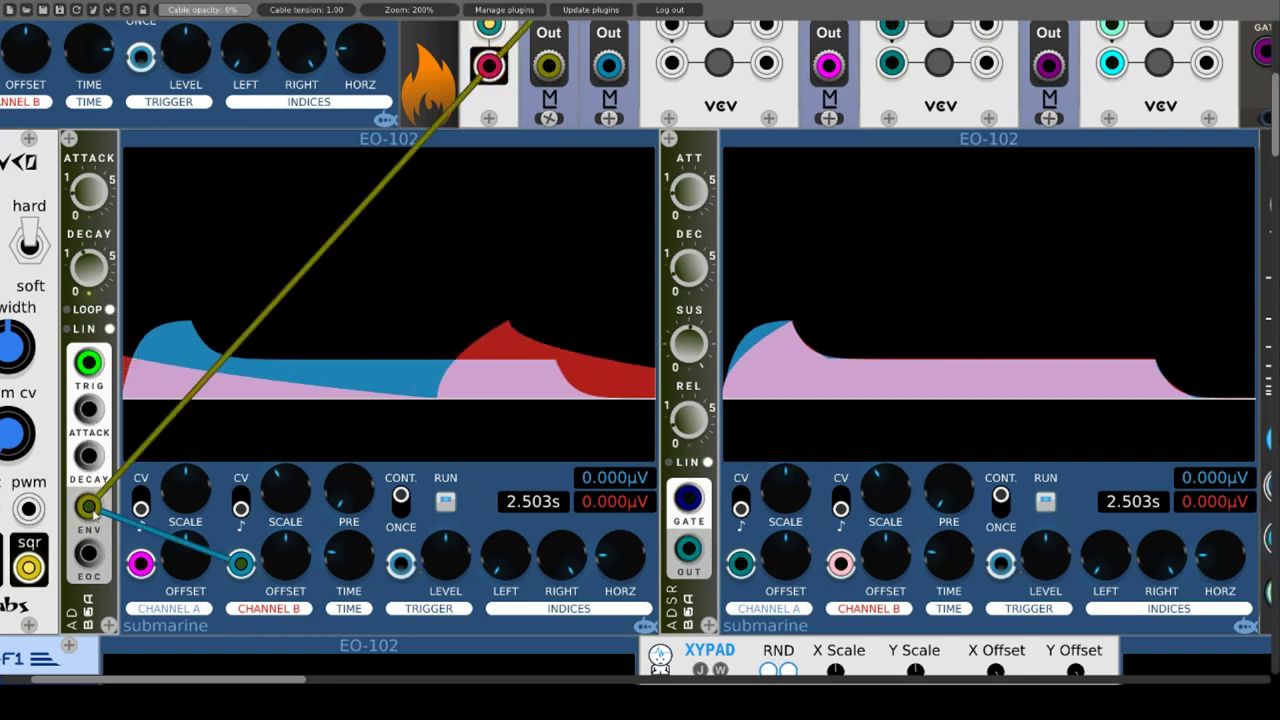
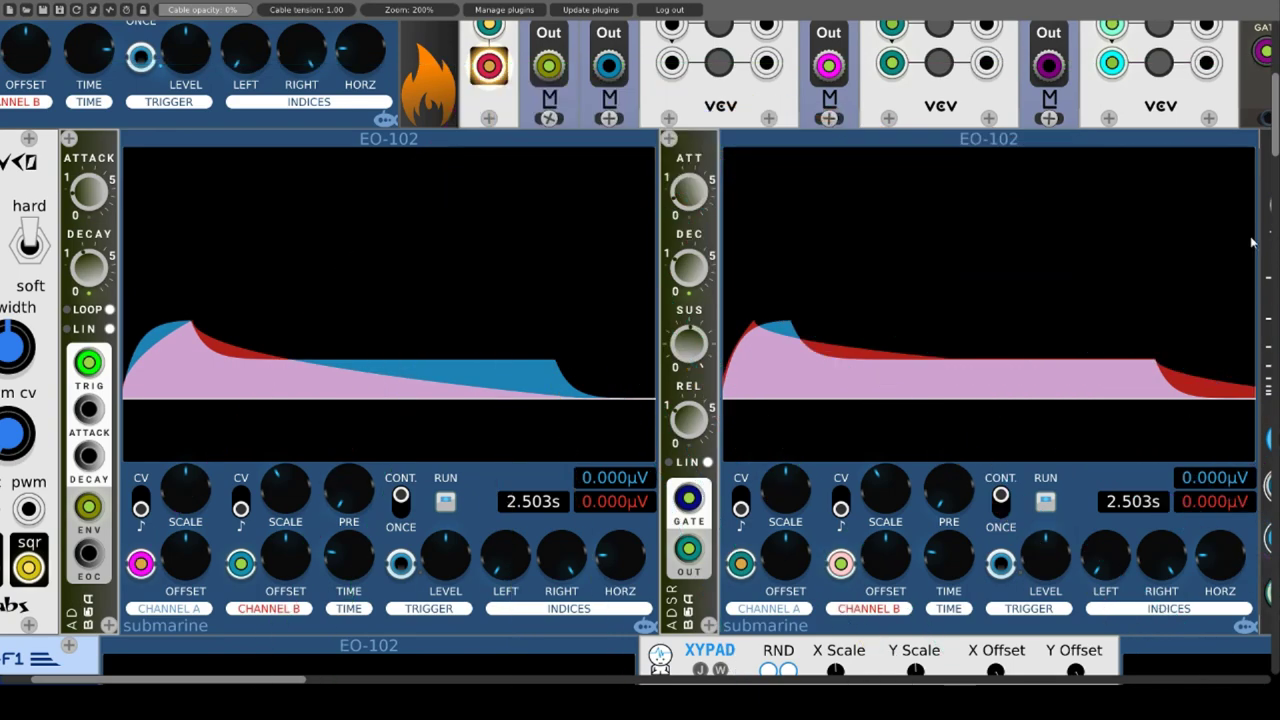
Check the maker and version of the DTMF module beside the VCA in the top row.
{"action": "scroll", "coordinate": [501, 148], "scroll_direction": "up", "scroll_amount": 6}
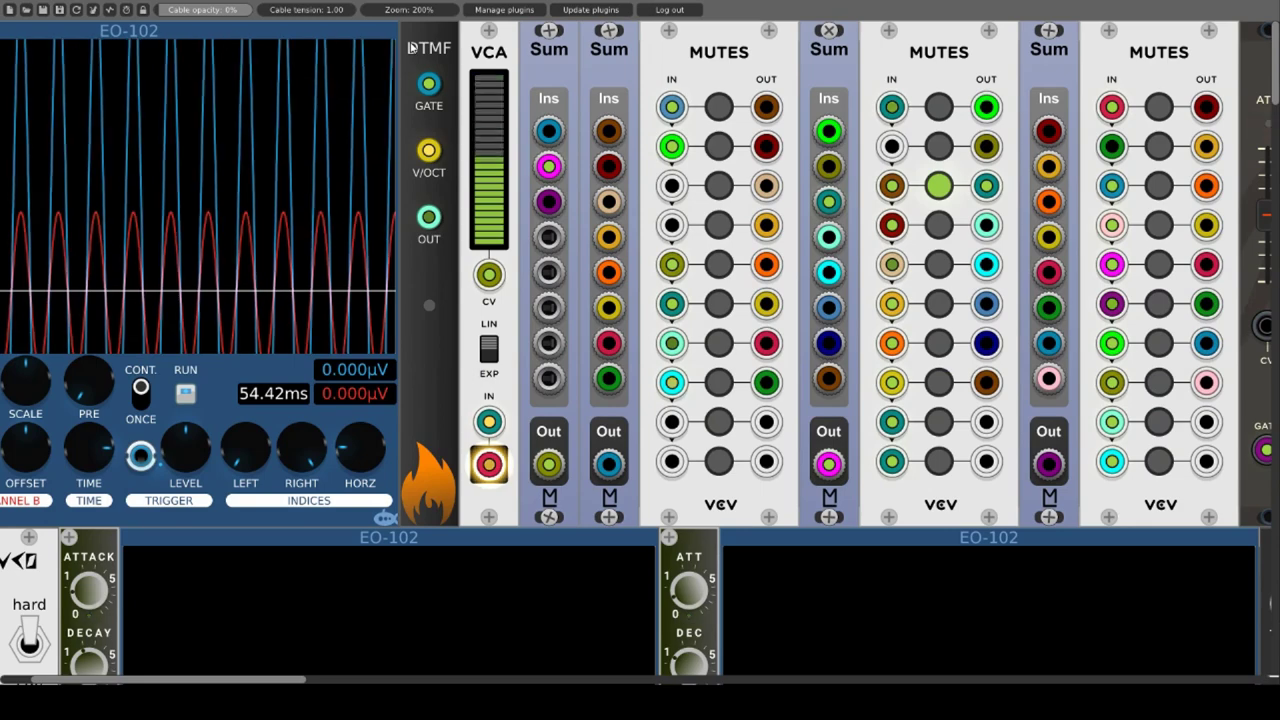
{"action": "right_click", "coordinate": [410, 45]}
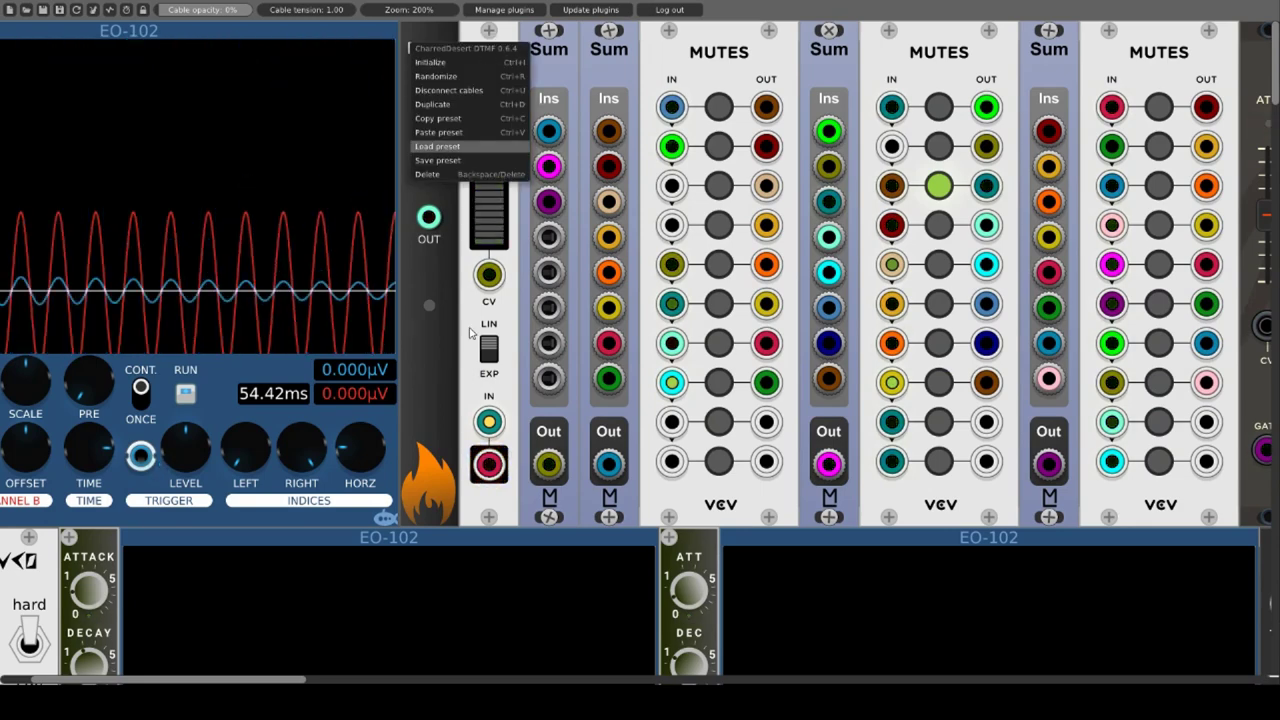
{"action": "left_click", "coordinate": [423, 370]}
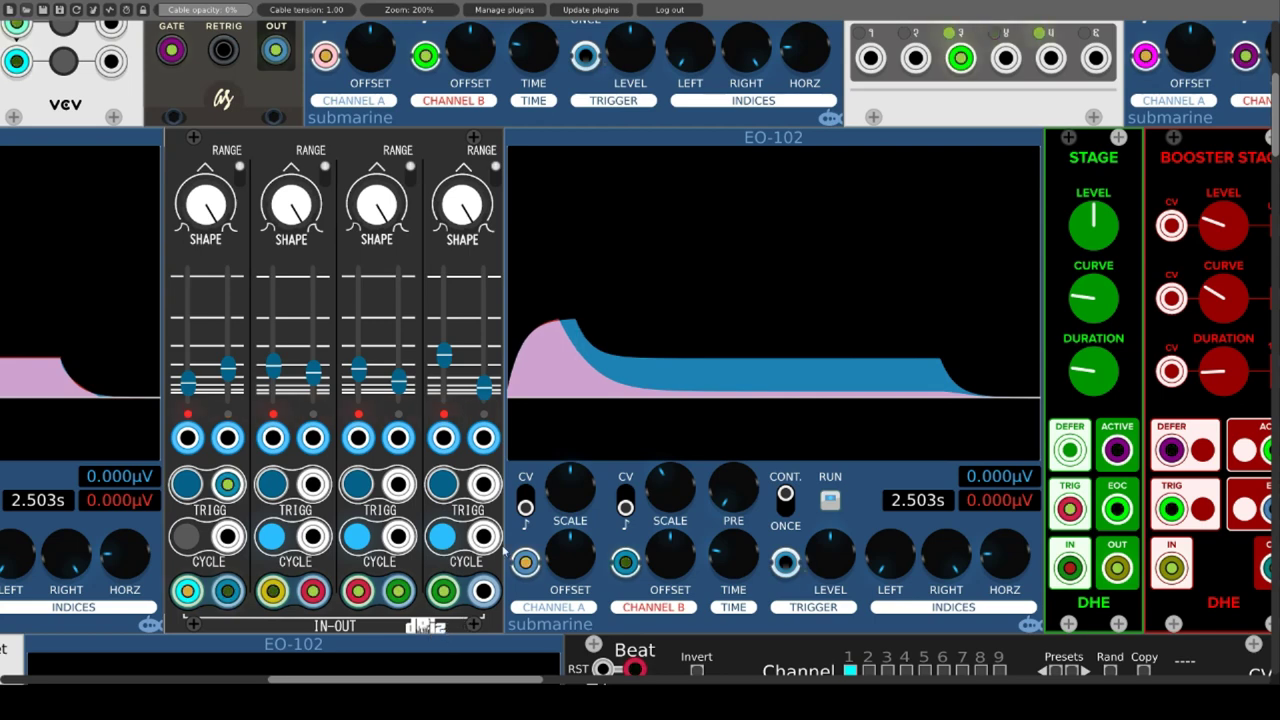
Check the name and version of the four-channel envelope module with SHAPE knobs.
{"action": "right_click", "coordinate": [350, 151]}
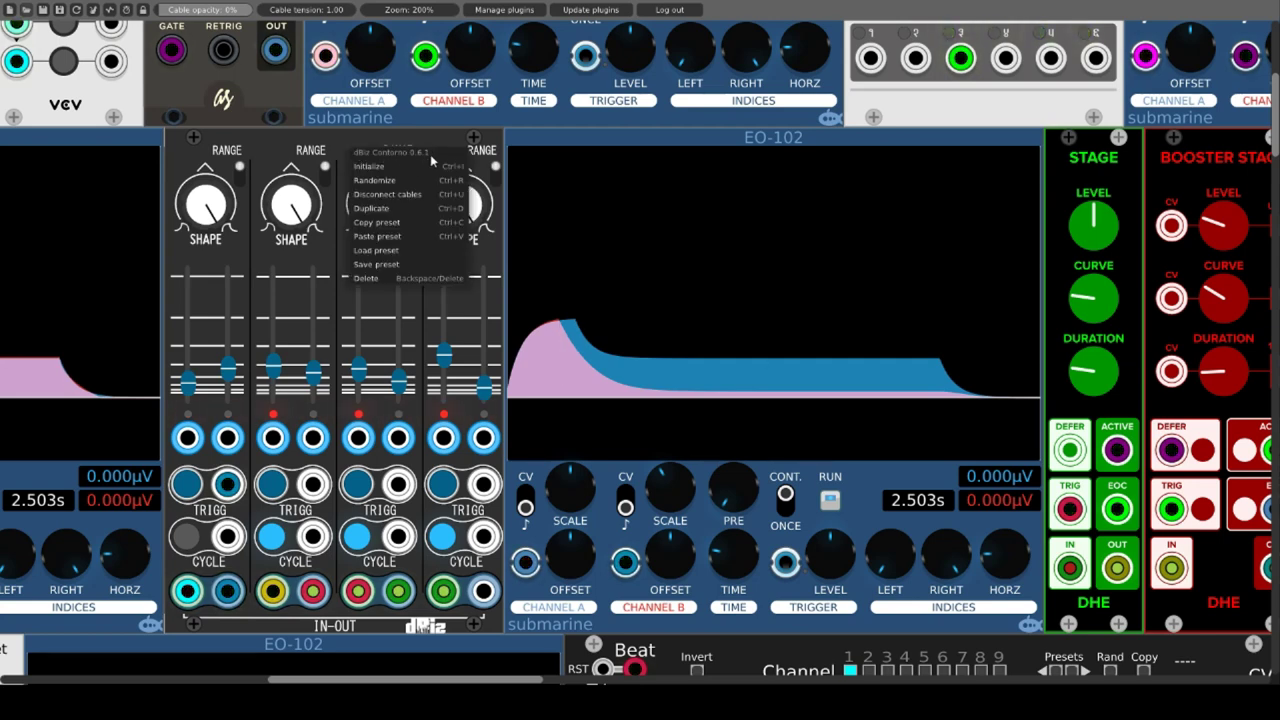
{"action": "left_click", "coordinate": [321, 146]}
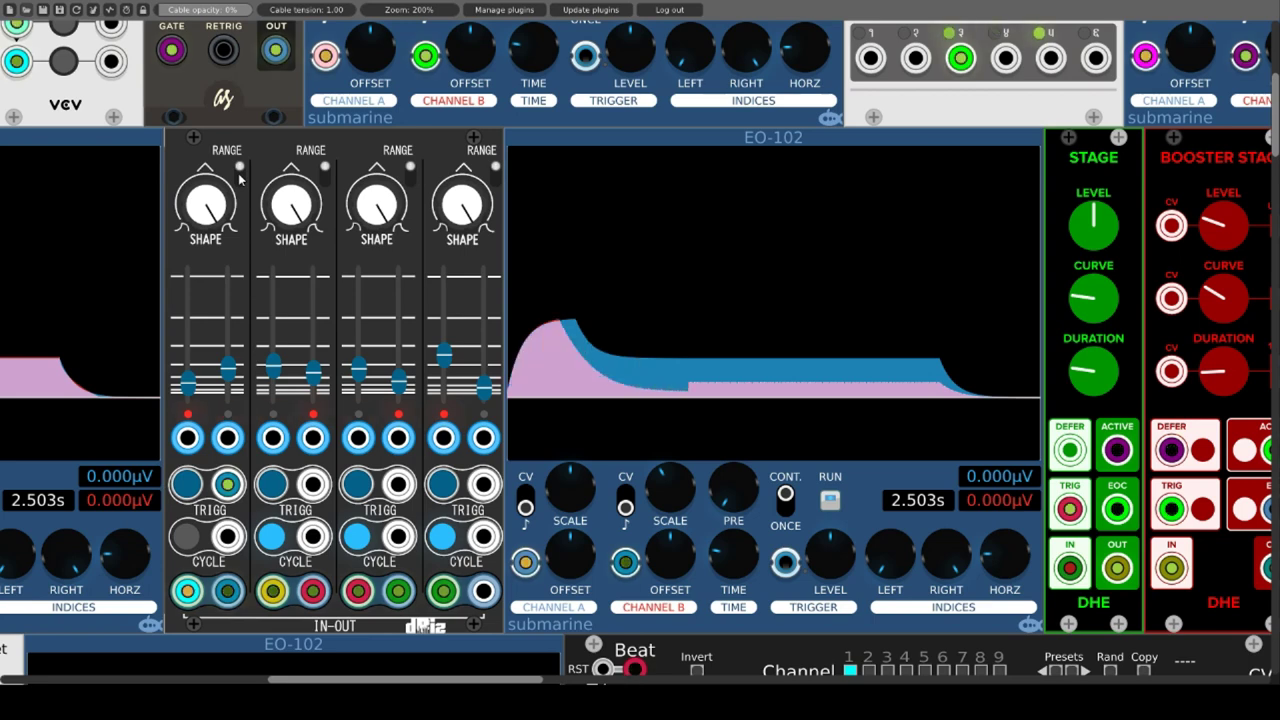
Turn the first channel's SHAPE knob on the Contorno fully down to compare curves, and turn it fully up again.
{"action": "left_click_drag", "start_coordinate": [214, 203], "coordinate": [214, 244]}
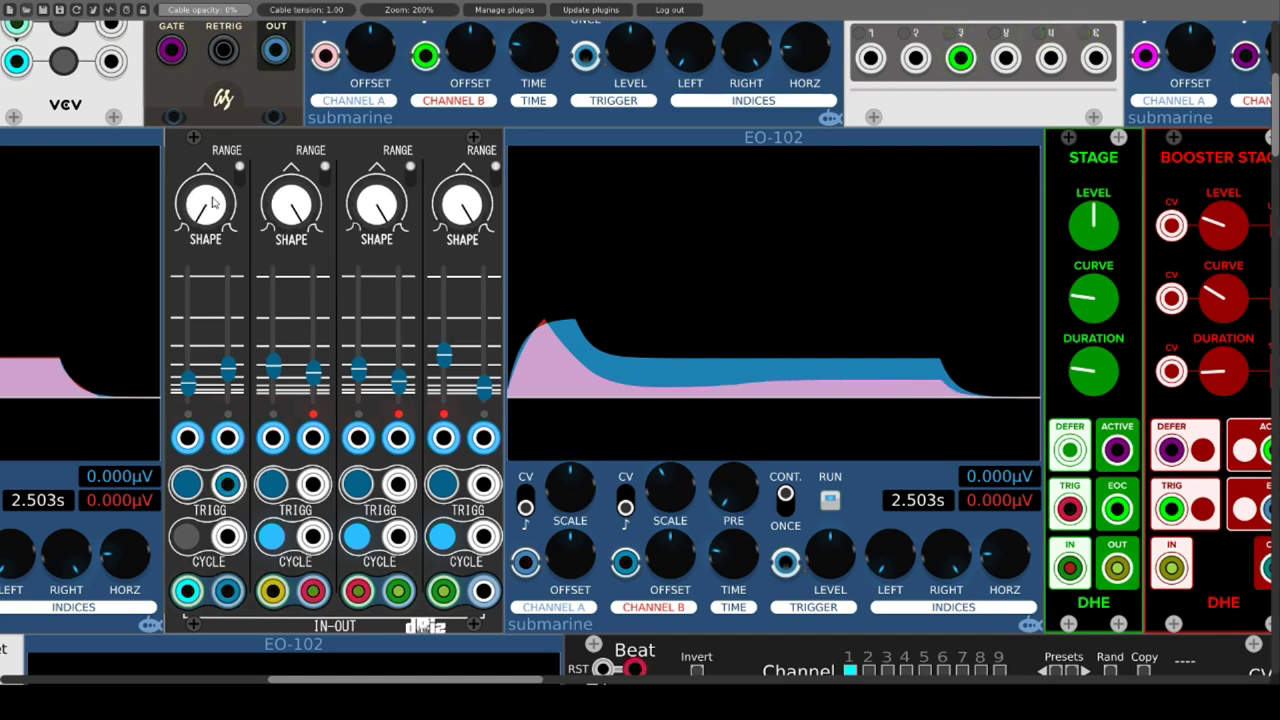
{"action": "mouse_move", "coordinate": [213, 203]}
{"action": "left_mouse_down"}
{"action": "mouse_move", "coordinate": [213, 192]}
{"action": "mouse_move", "coordinate": [212, 207]}
{"action": "left_mouse_up"}
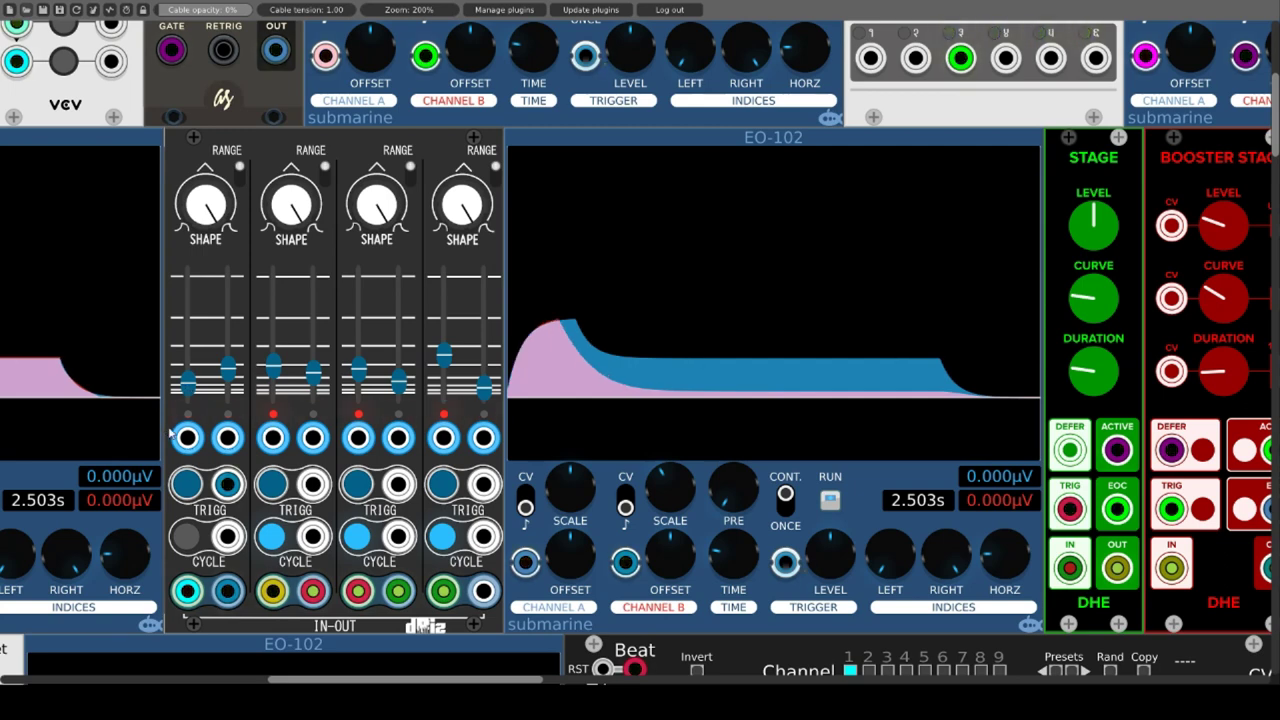
Adjust the first Contorno channel's rise slider and turn on that channel's CYCLE button.
{"action": "left_click_drag", "start_coordinate": [187, 385], "coordinate": [187, 367]}
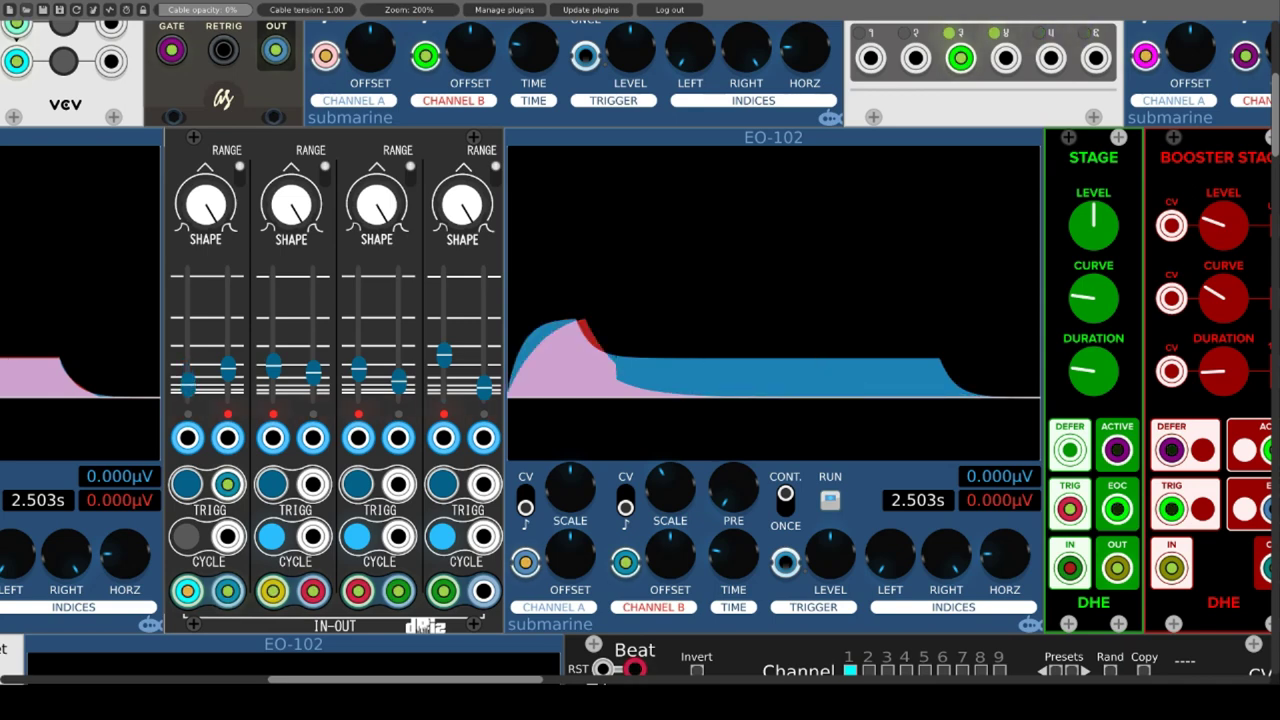
{"action": "left_click_drag", "start_coordinate": [227, 484], "coordinate": [232, 488]}
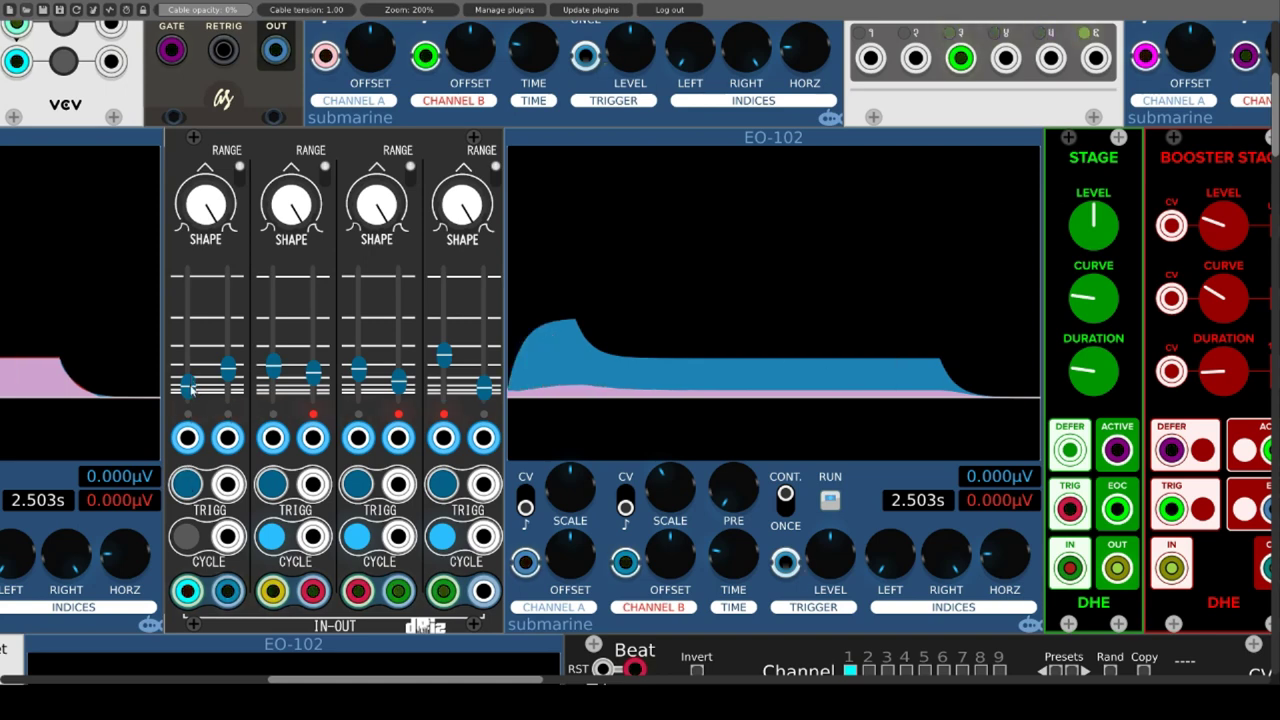
{"action": "left_click", "coordinate": [184, 539]}
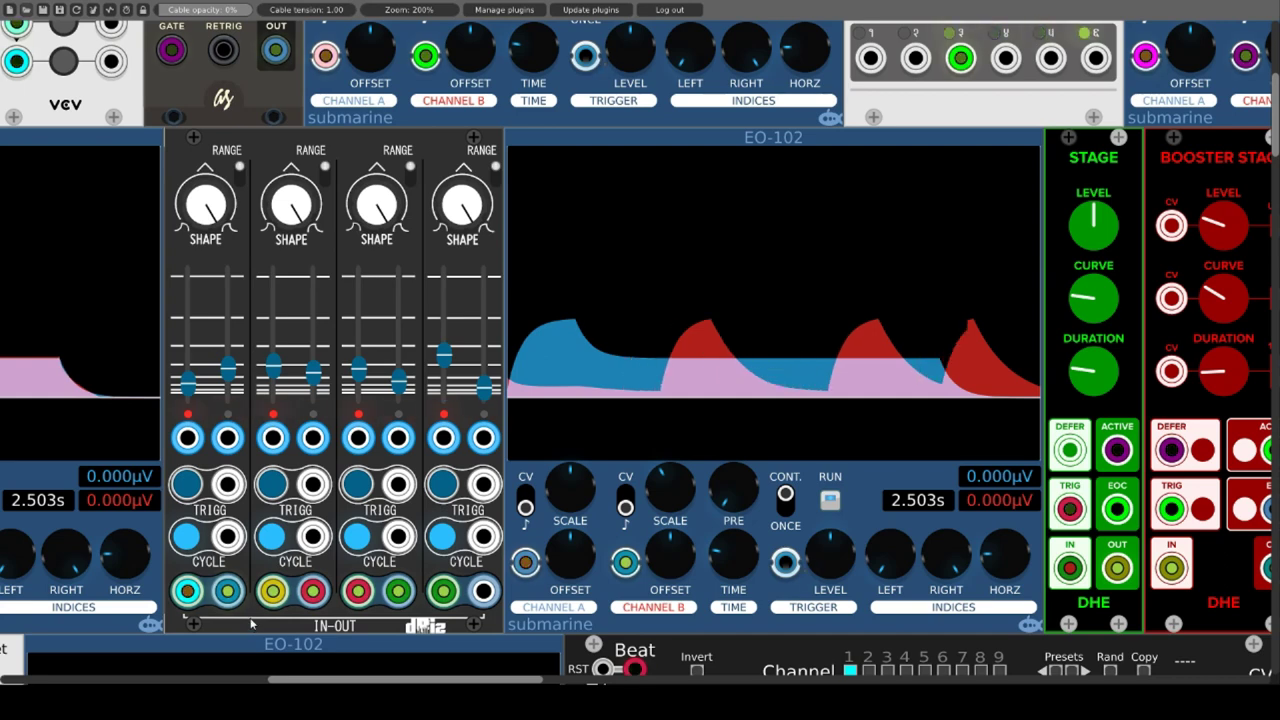
Move the scope cable from the first Contorno channel's output to the second channel's output.
{"action": "mouse_move", "coordinate": [233, 593]}
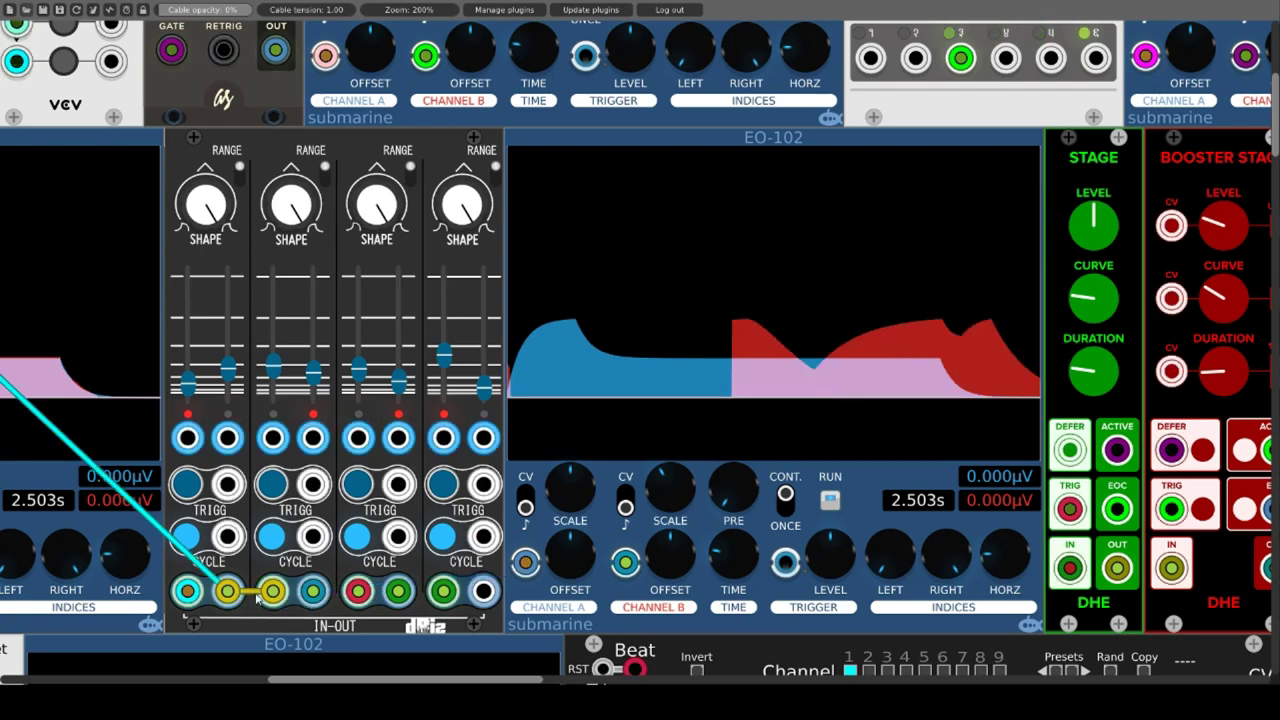
{"action": "left_click_drag", "start_coordinate": [230, 592], "coordinate": [274, 592]}
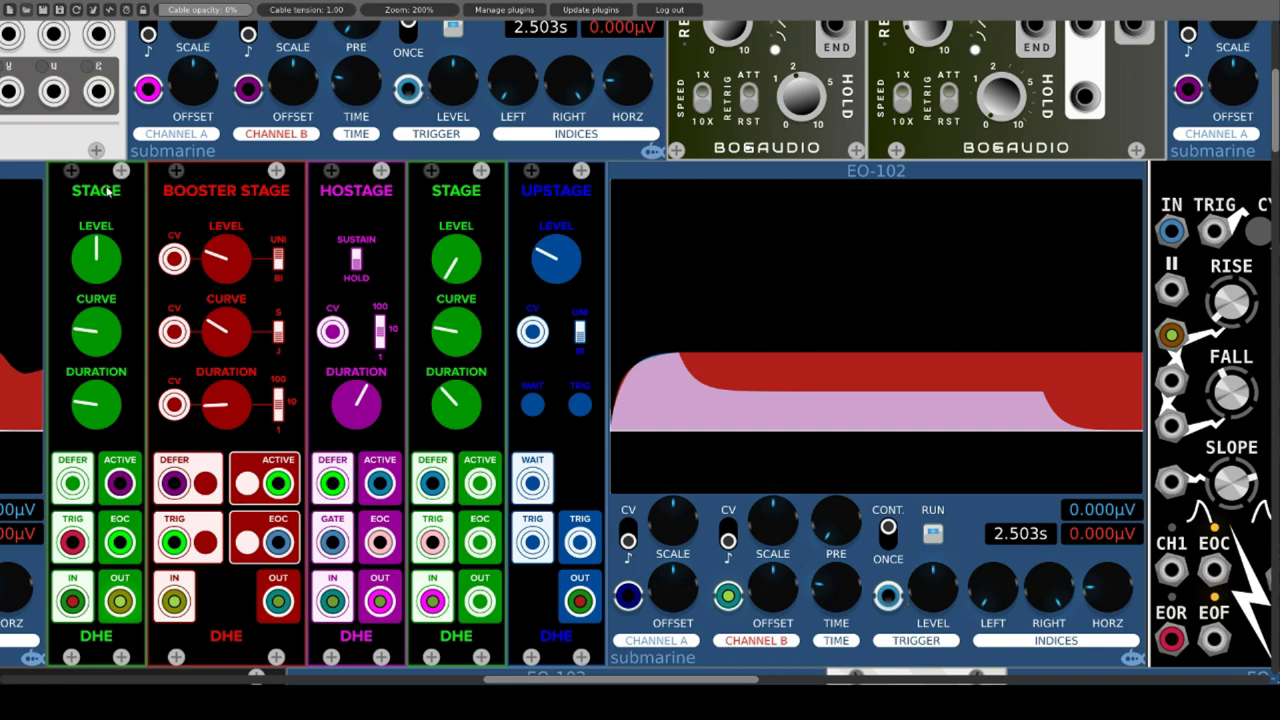
Check the maker and version of the first green STAGE module.
{"action": "right_click", "coordinate": [101, 196]}
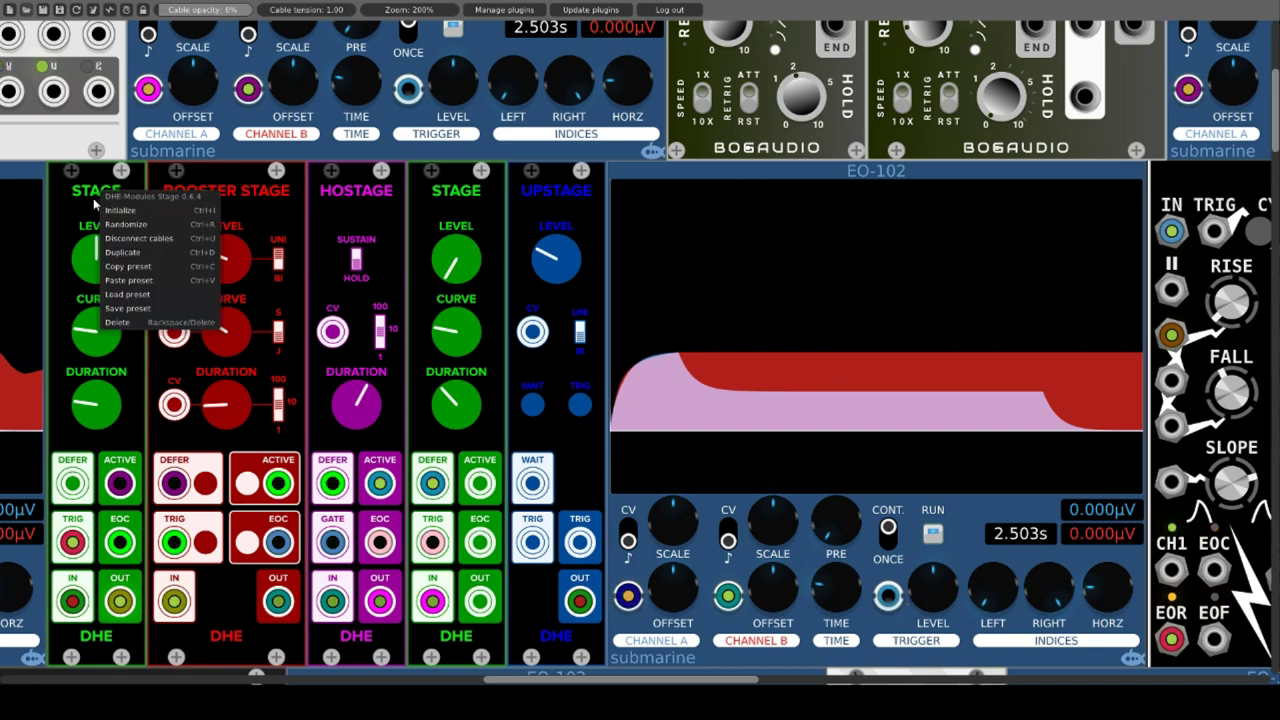
{"action": "left_click", "coordinate": [71, 204]}
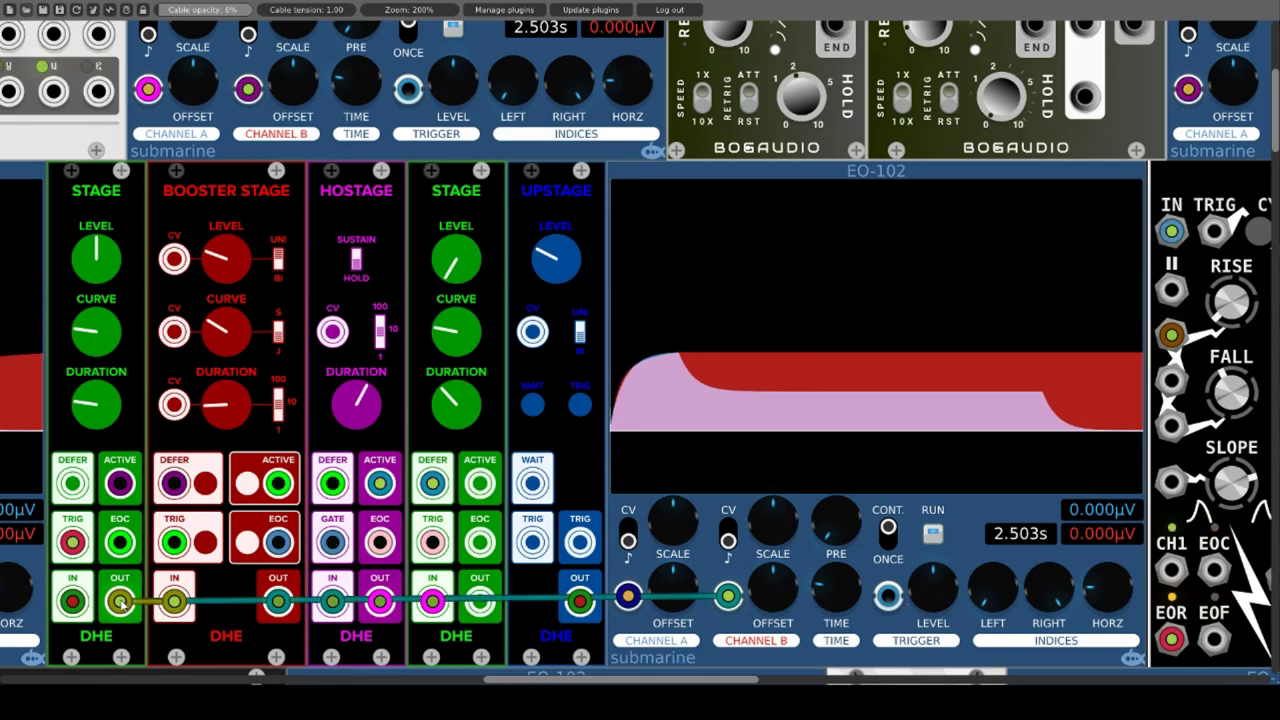
Feed scope channel B from the second STAGE's OUT, and move that cable back to the first STAGE's OUT.
{"action": "mouse_move", "coordinate": [120, 601]}
{"action": "left_mouse_down"}
{"action": "mouse_move", "coordinate": [548, 598]}
{"action": "mouse_move", "coordinate": [480, 601]}
{"action": "left_mouse_up"}
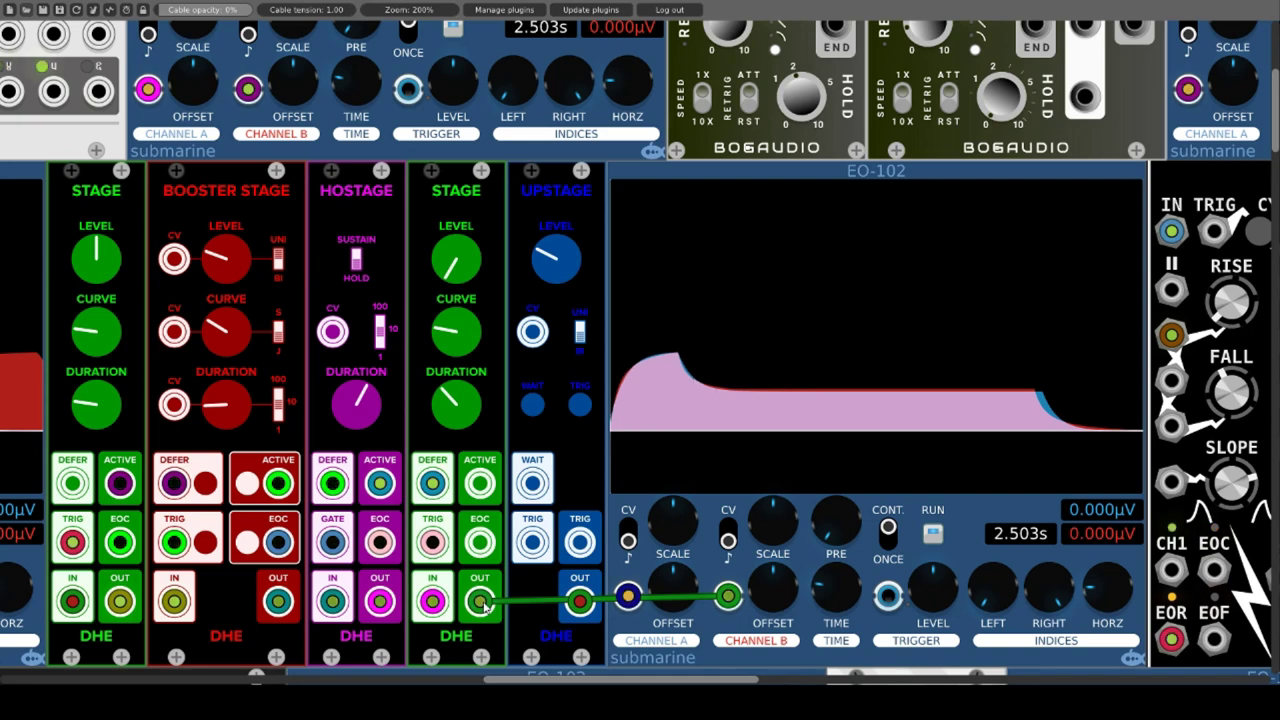
{"action": "left_click_drag", "start_coordinate": [481, 602], "coordinate": [119, 602]}
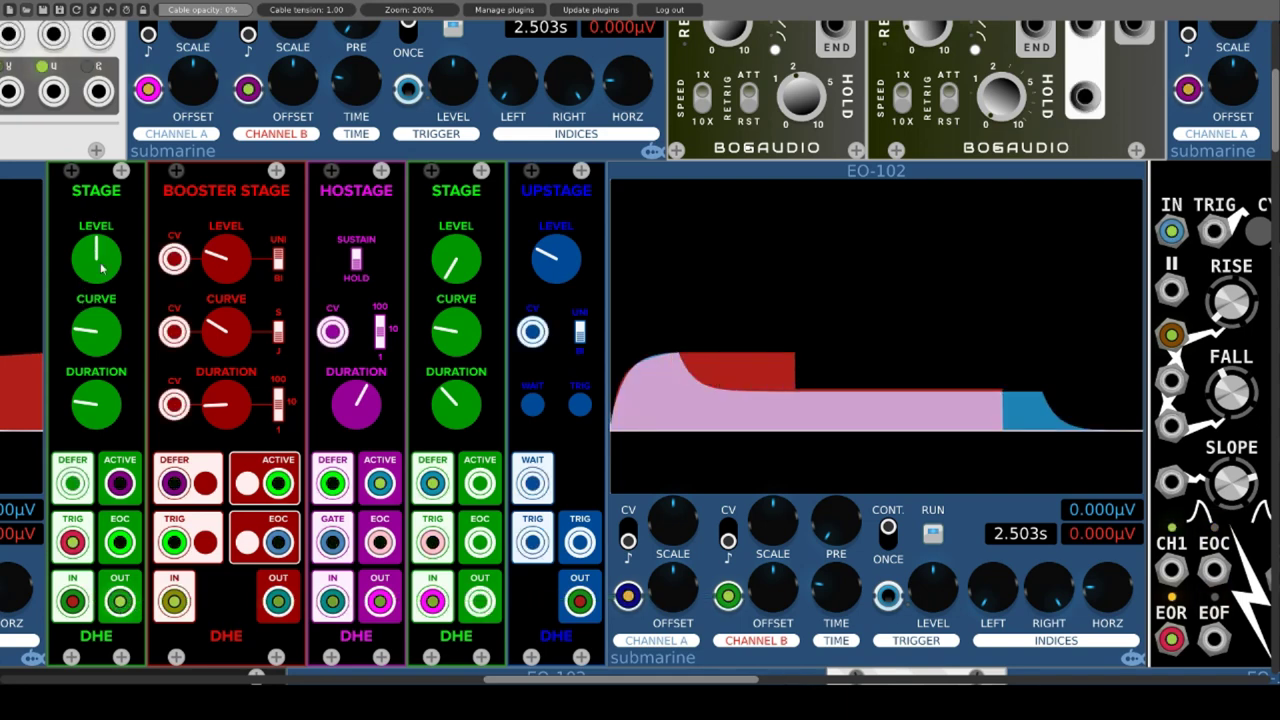
Turn the first STAGE's LEVEL knob fully up, fully down, and back to its middle position.
{"action": "left_click_drag", "start_coordinate": [99, 268], "coordinate": [99, 262]}
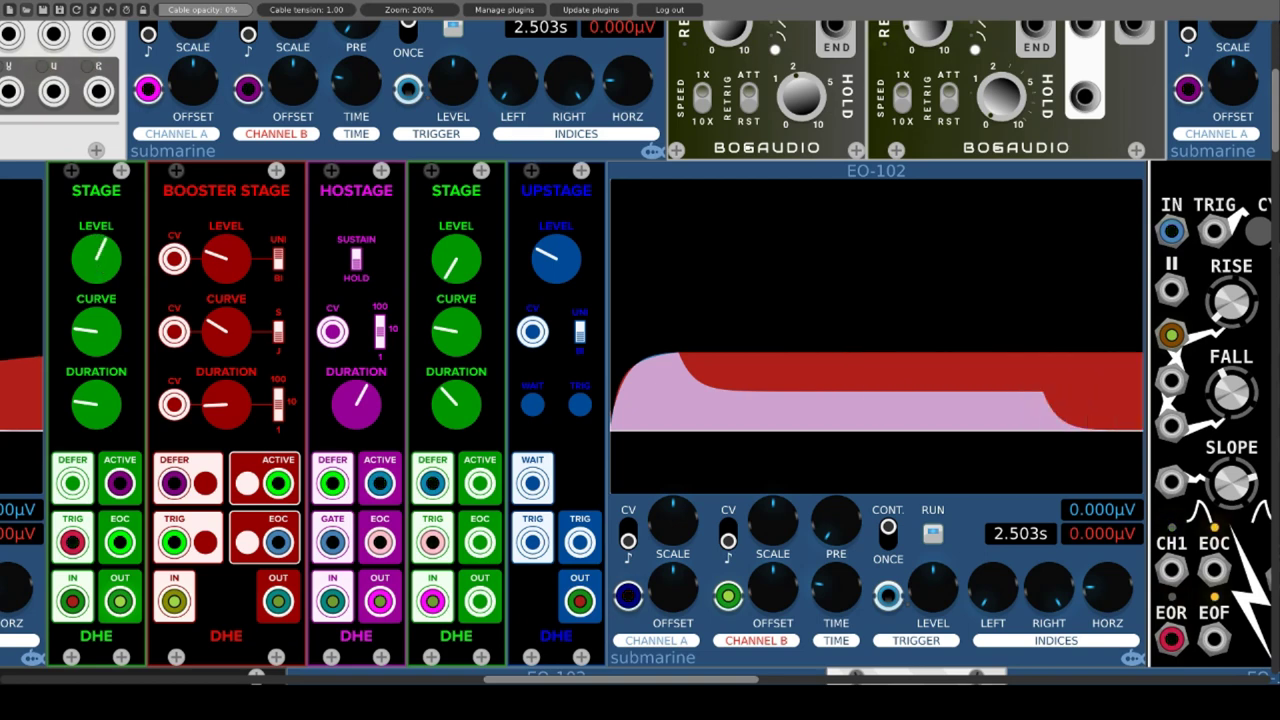
{"action": "left_click_drag", "start_coordinate": [99, 262], "coordinate": [99, 232]}
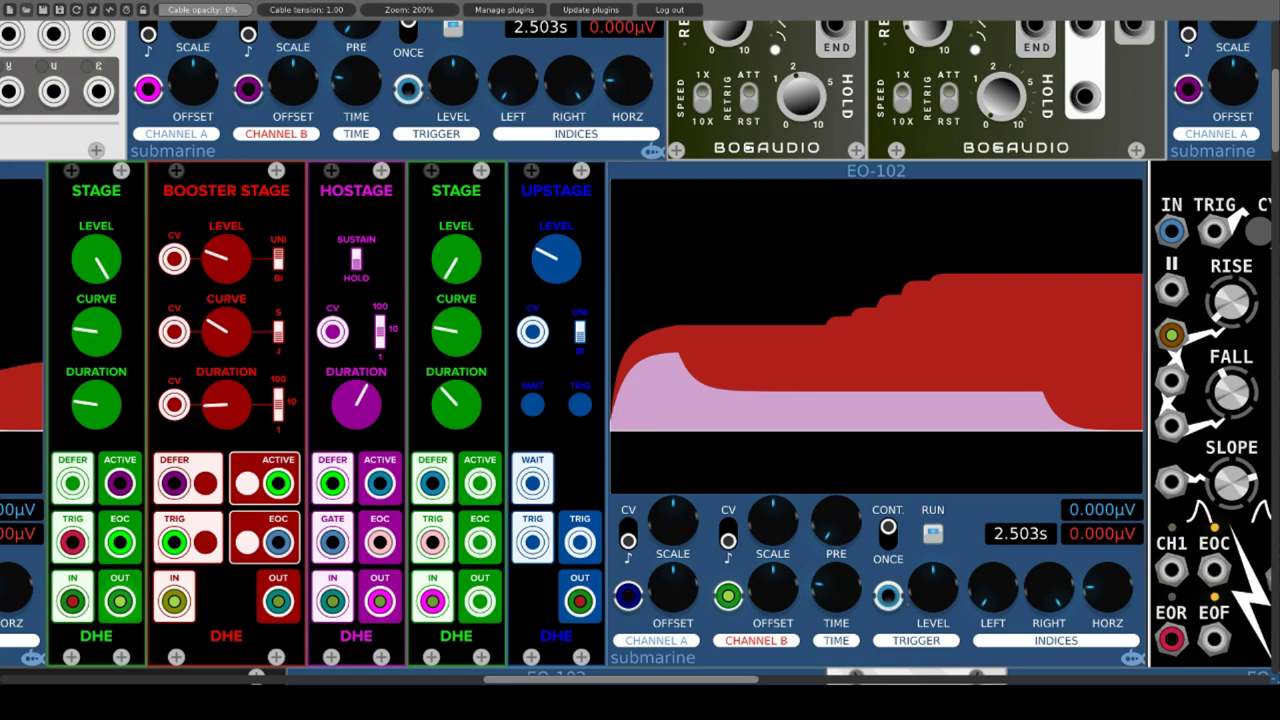
{"action": "left_click_drag", "start_coordinate": [96, 258], "coordinate": [96, 280]}
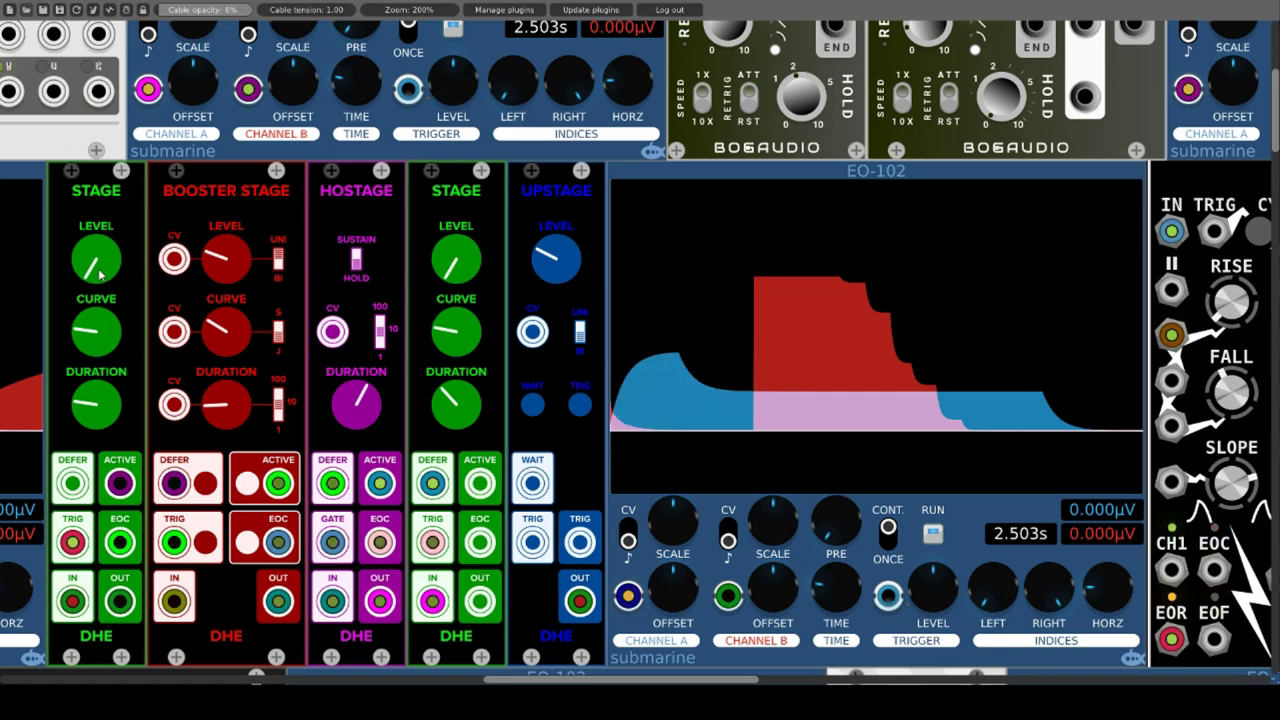
{"action": "left_click_drag", "start_coordinate": [99, 275], "coordinate": [99, 242]}
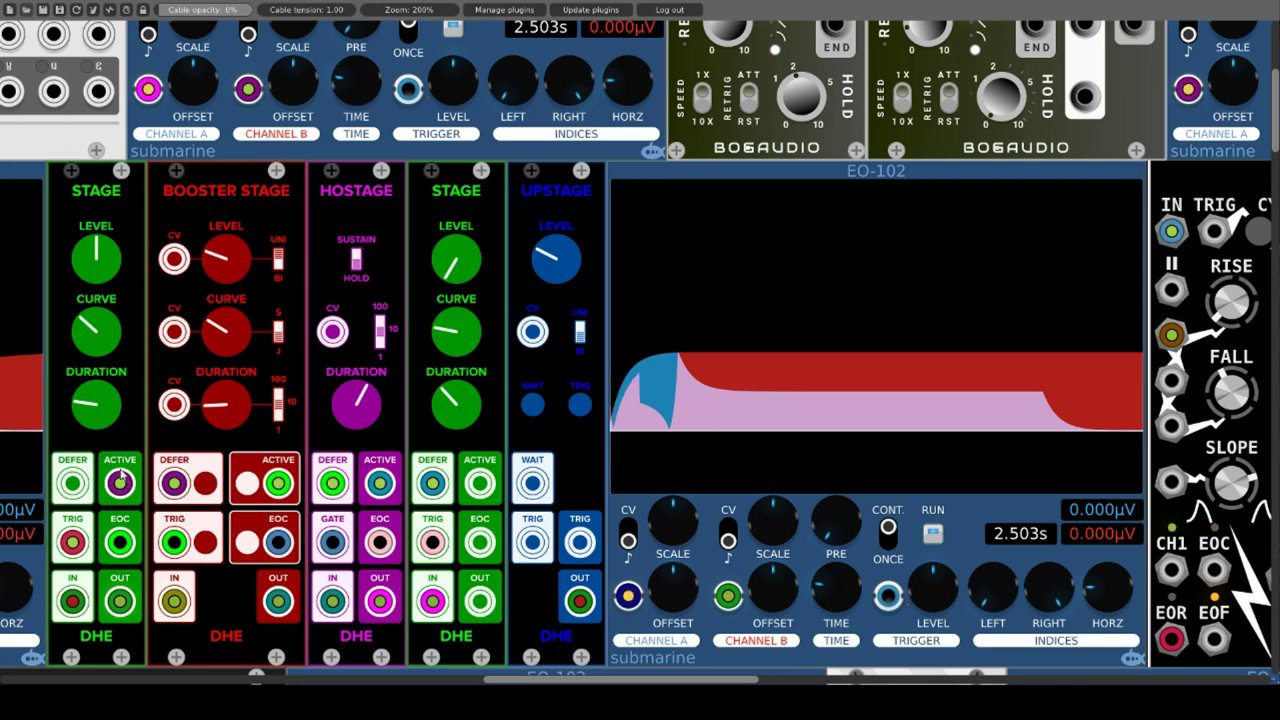
Shorten the first STAGE's DURATION slightly, and trace the cables on its IN, ACTIVE and OUT jacks.
{"action": "left_click_drag", "start_coordinate": [94, 416], "coordinate": [94, 428]}
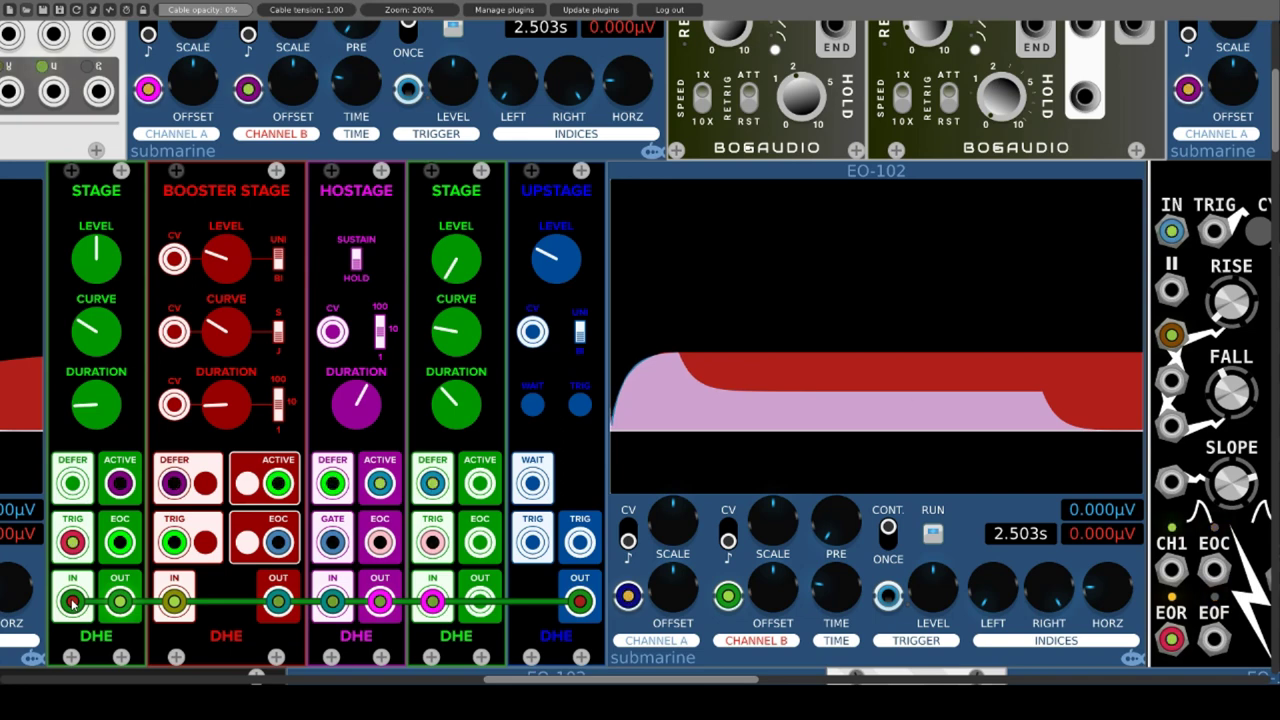
{"action": "left_click_drag", "start_coordinate": [72, 601], "coordinate": [105, 512]}
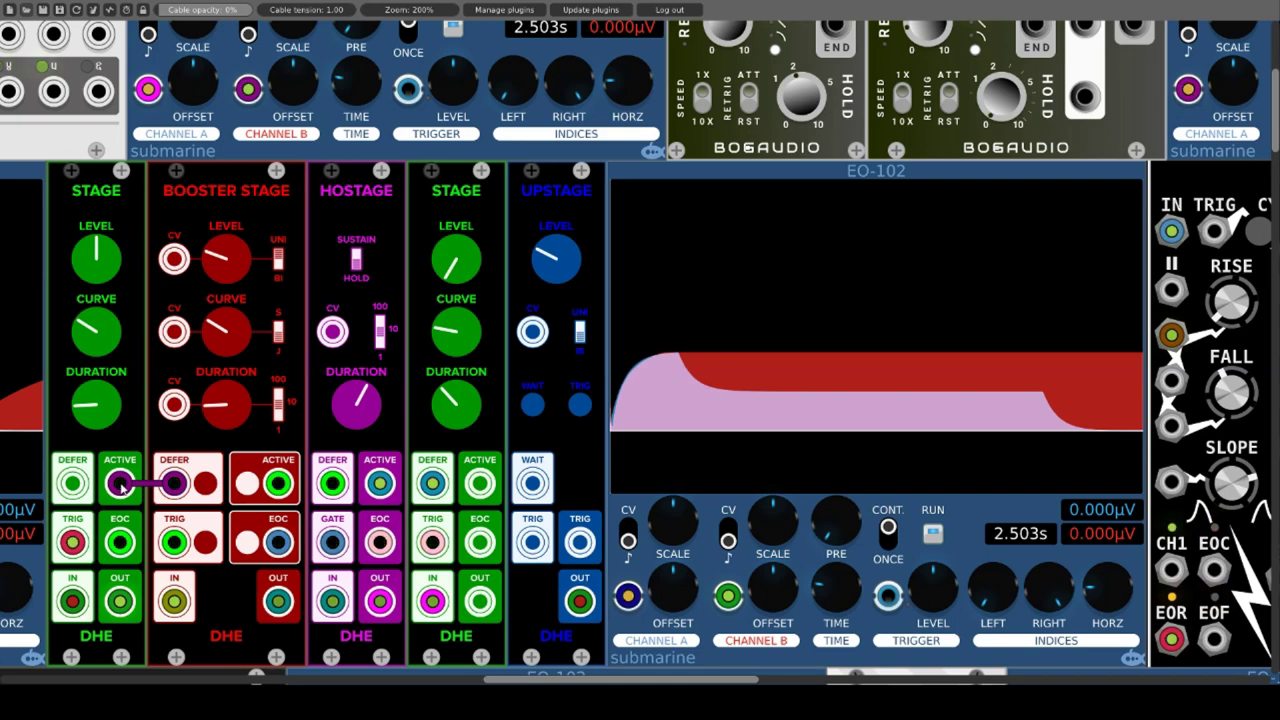
{"action": "left_click_drag", "start_coordinate": [120, 484], "coordinate": [120, 542]}
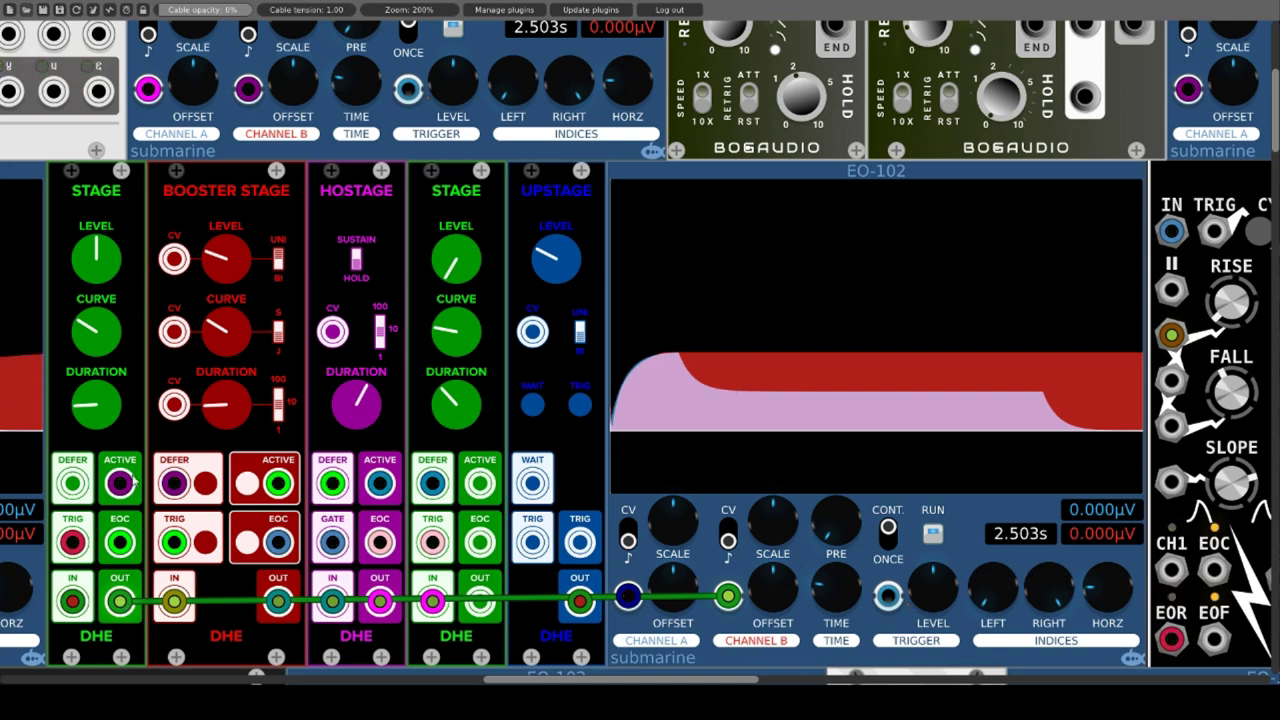
{"action": "key", "text": "ctrl+z"}
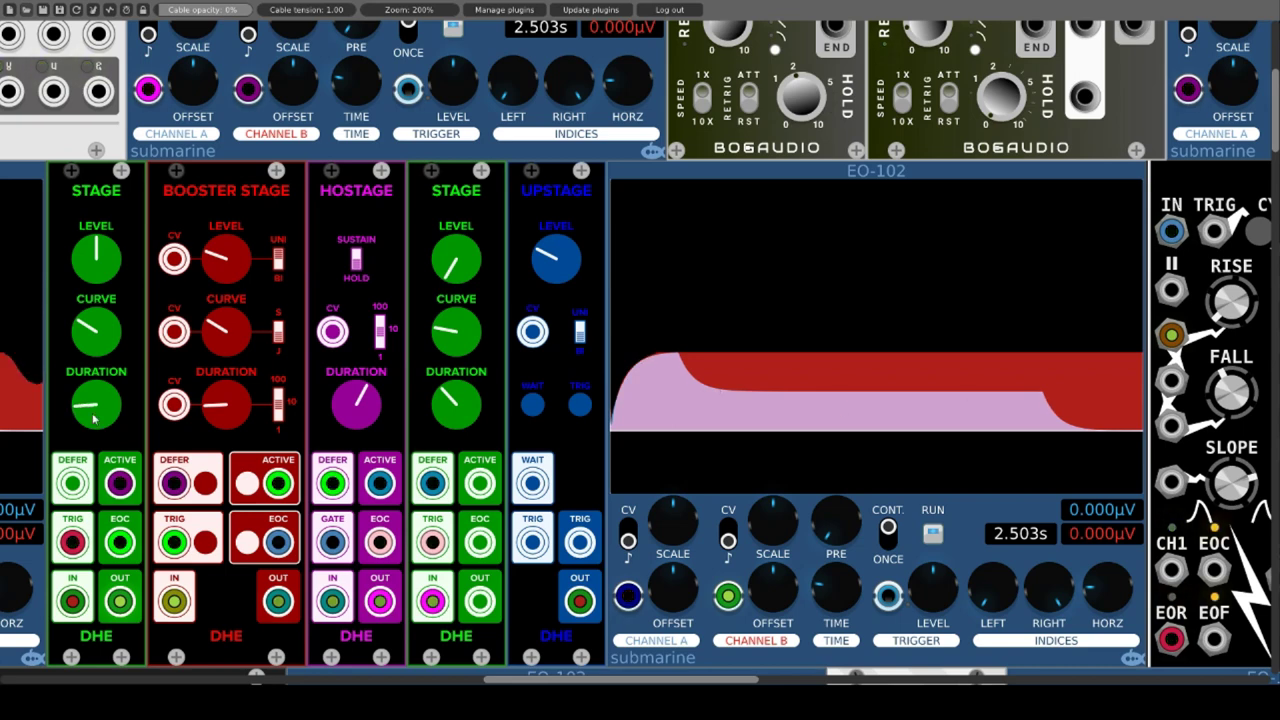
Move the scope channel B cable from the first STAGE's OUT to the second STAGE's OUT.
{"action": "mouse_move", "coordinate": [120, 601]}
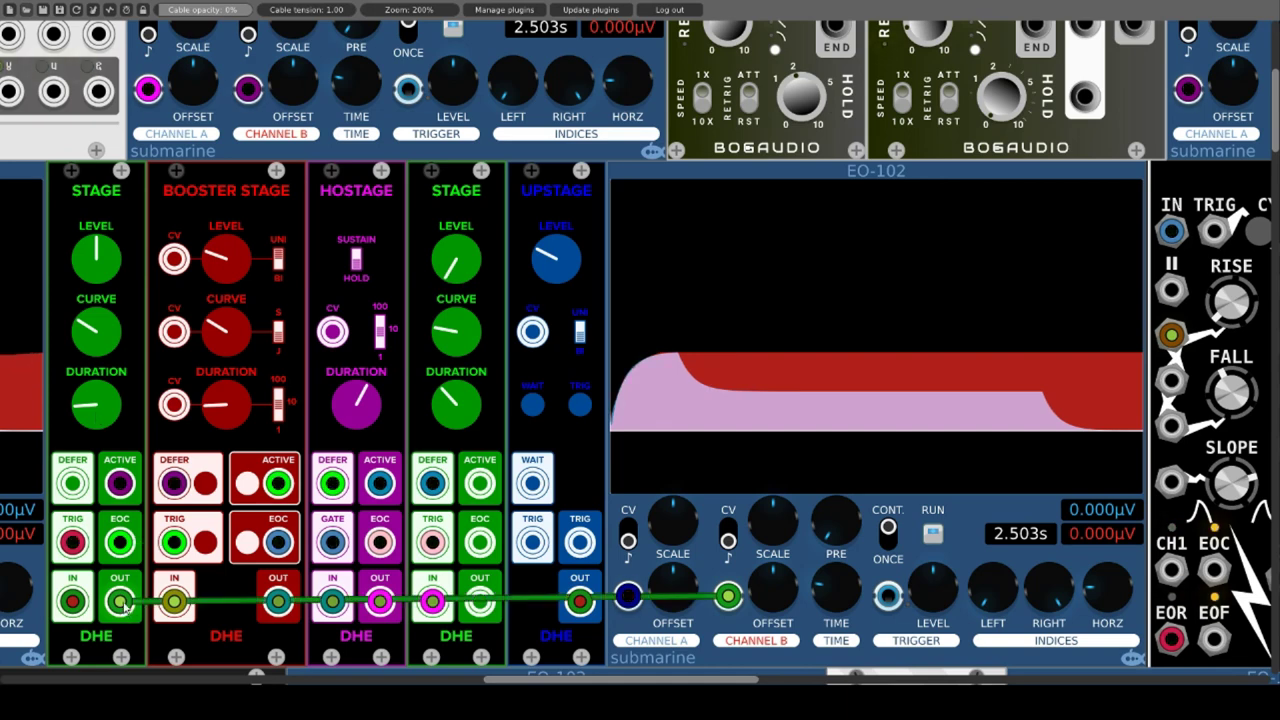
{"action": "mouse_move", "coordinate": [485, 605]}
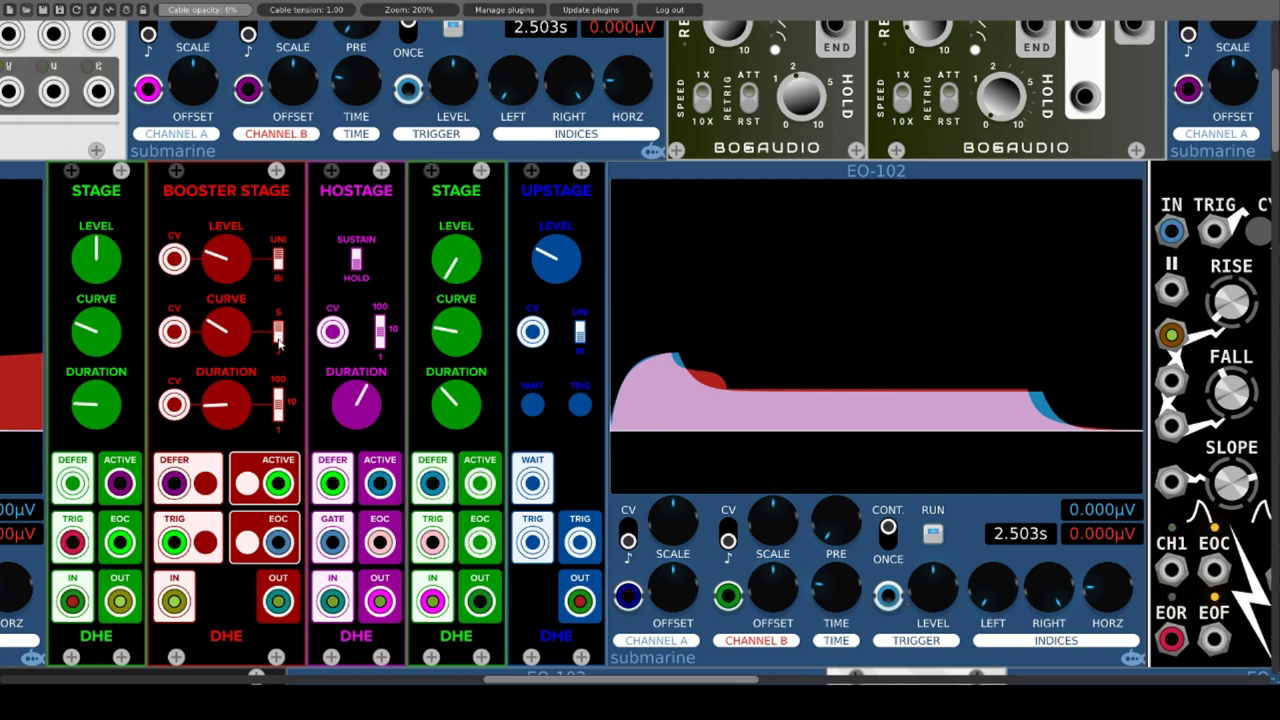
Adjust the BOOSTER STAGE's CURVE slightly and try its ACTIVE, EOC and TRIG push buttons.
{"action": "left_click_drag", "start_coordinate": [235, 352], "coordinate": [235, 343]}
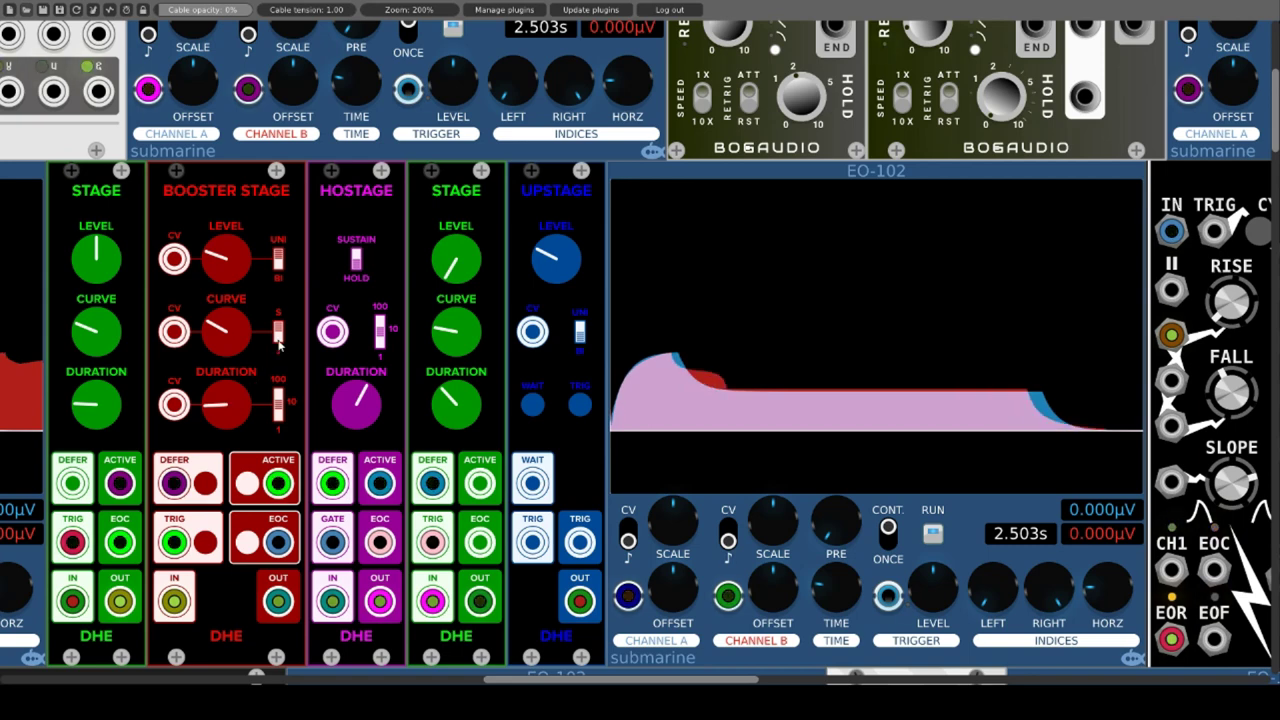
{"action": "left_click", "coordinate": [248, 486]}
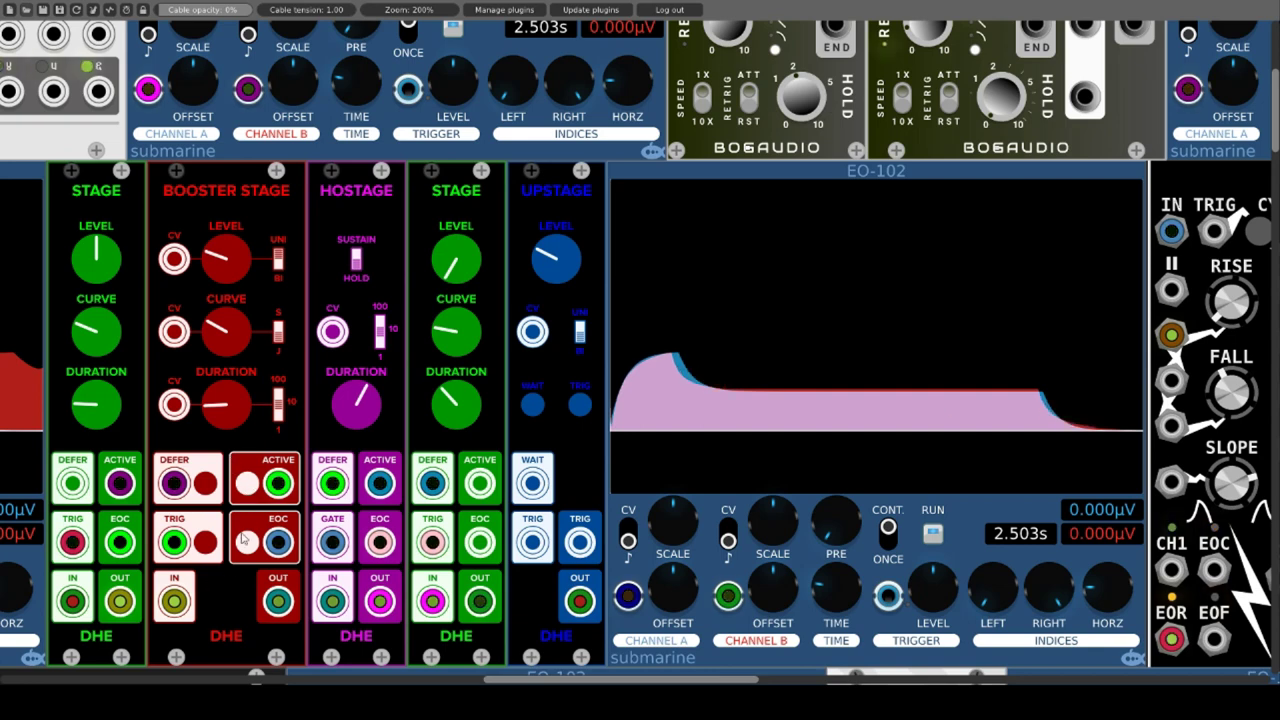
{"action": "left_click", "coordinate": [245, 544]}
{"action": "left_click", "coordinate": [208, 542]}
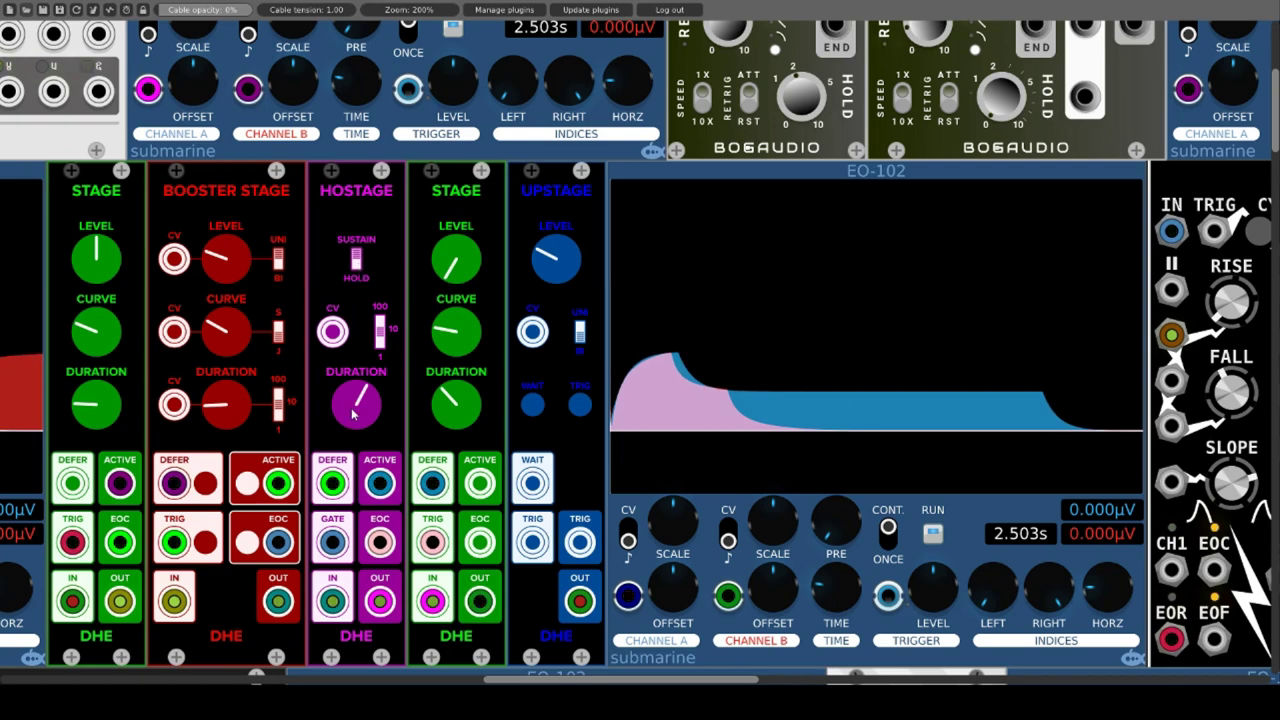
Vary the HOSTAGE's DURATION up and down, and leave it just past its middle position.
{"action": "left_click_drag", "start_coordinate": [357, 412], "coordinate": [357, 396]}
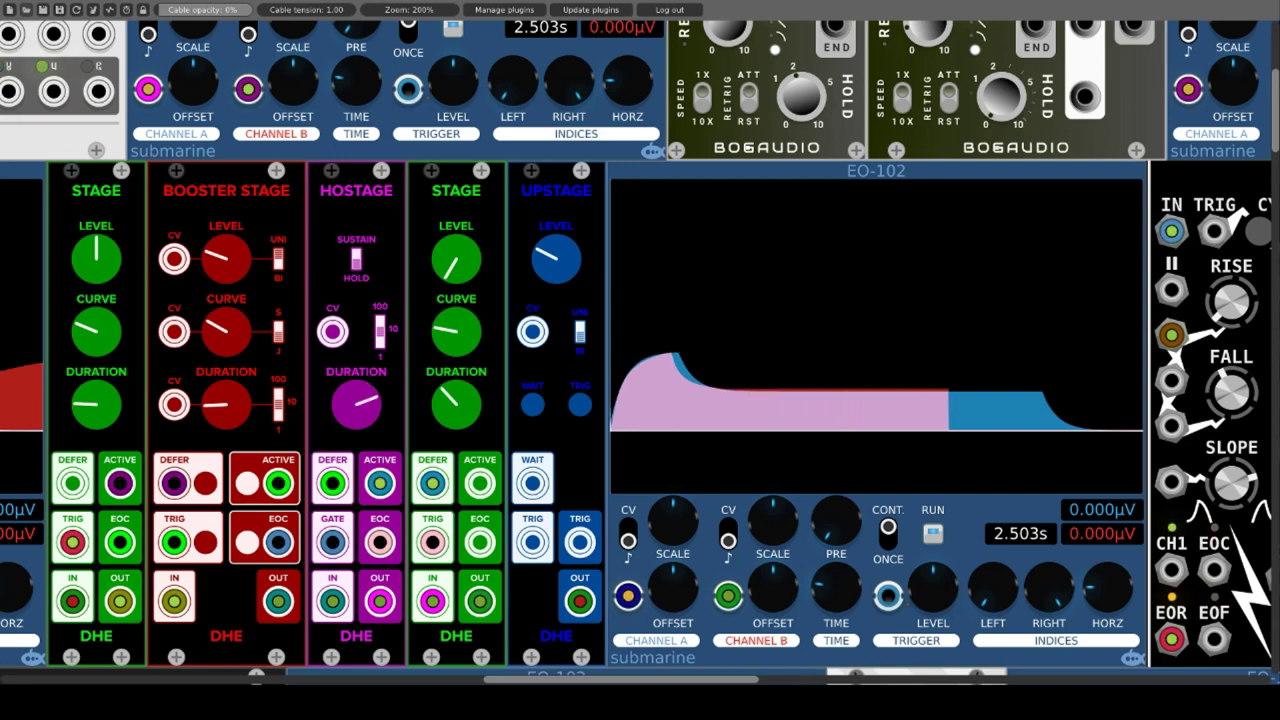
{"action": "left_click_drag", "start_coordinate": [357, 396], "coordinate": [357, 402]}
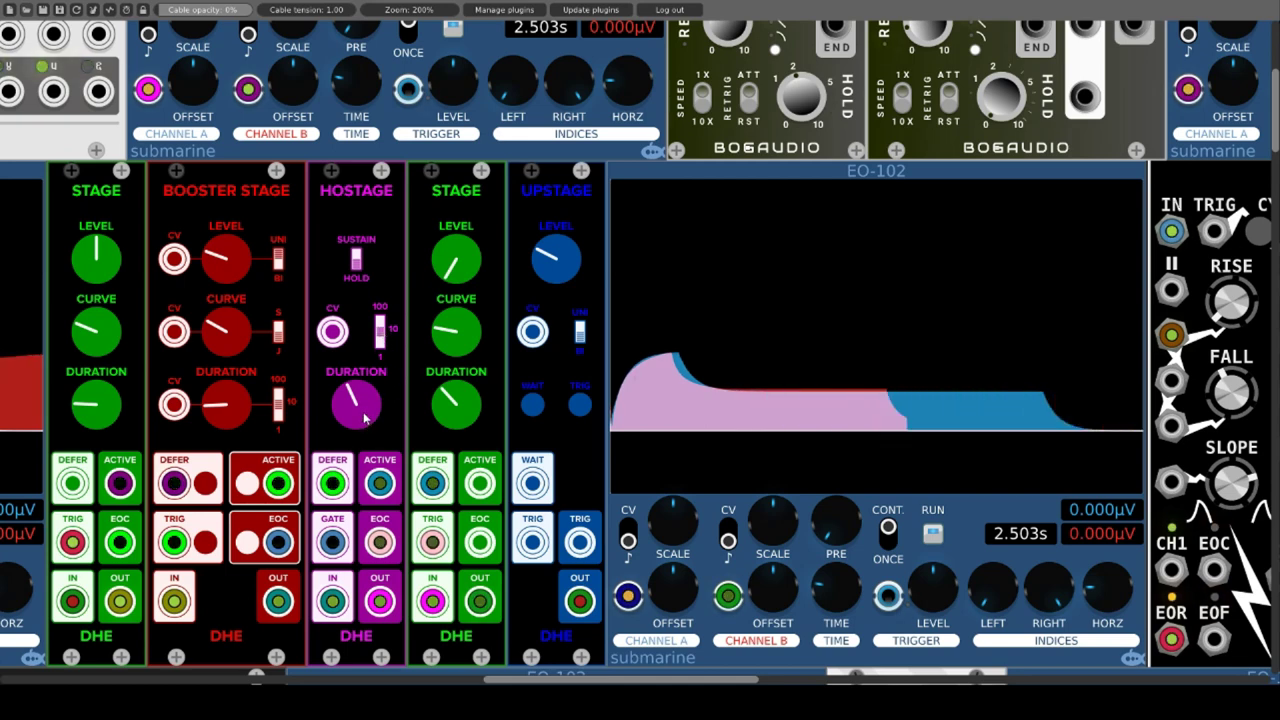
{"action": "left_click_drag", "start_coordinate": [365, 418], "coordinate": [365, 412]}
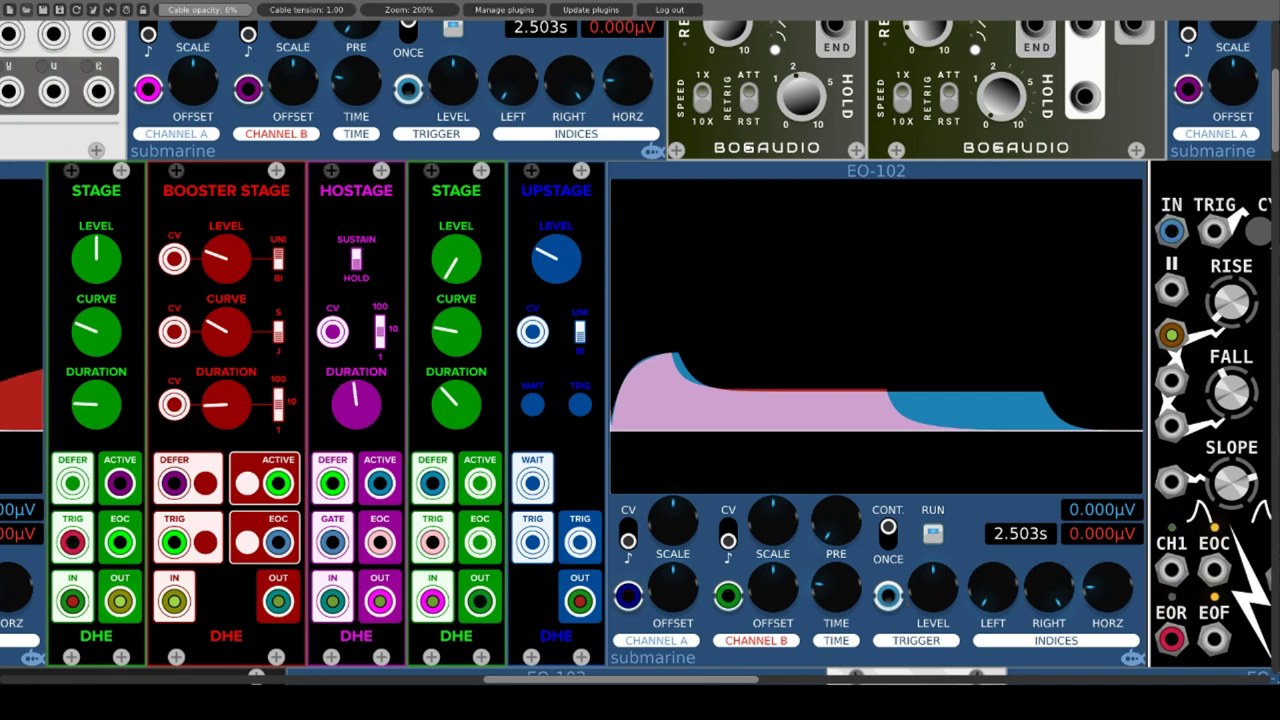
{"action": "left_click_drag", "start_coordinate": [365, 418], "coordinate": [365, 422]}
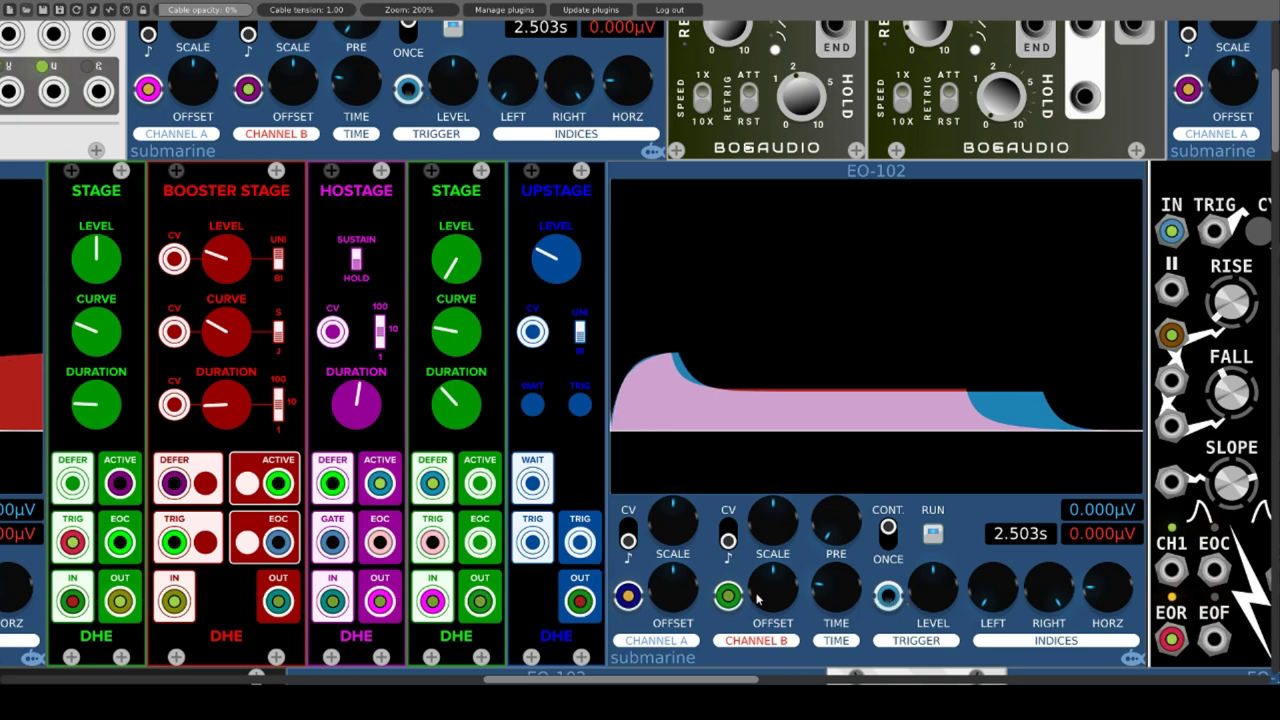
Feed scope channel B from the UPSTAGE's OUT, and try its UNI/BI switch and LEVEL knob.
{"action": "left_click_drag", "start_coordinate": [726, 597], "coordinate": [578, 601]}
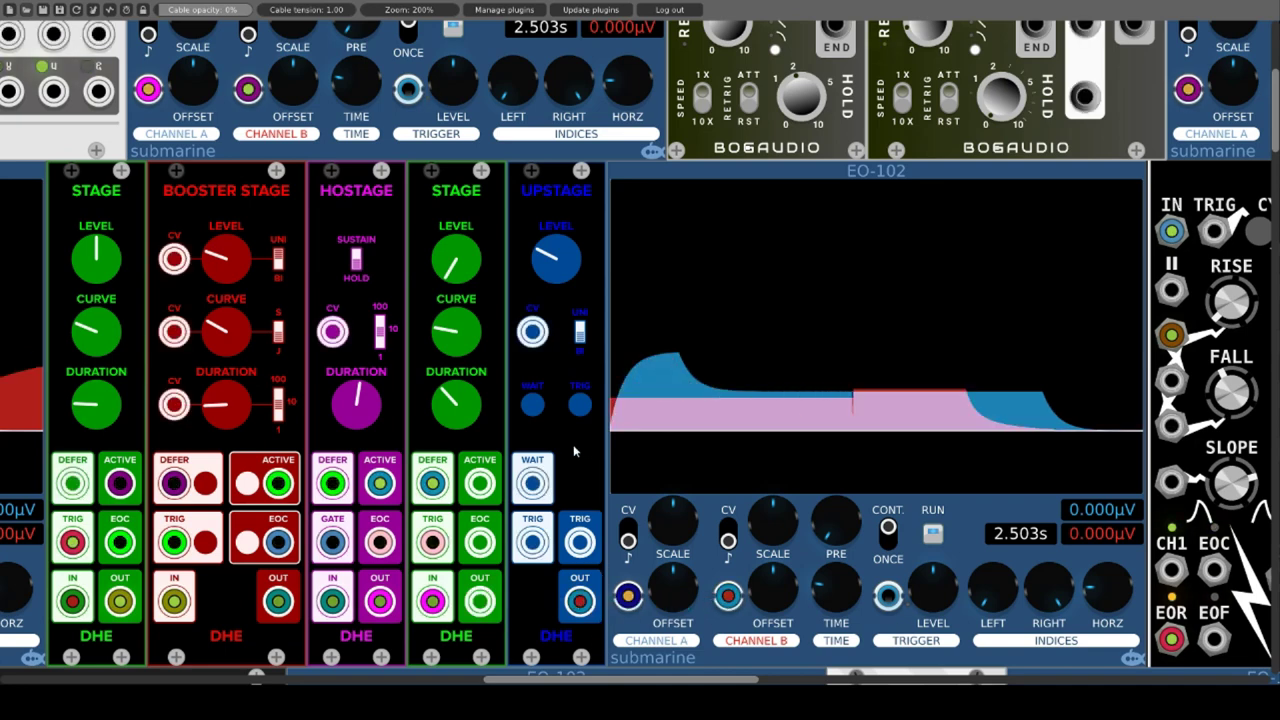
{"action": "left_click", "coordinate": [581, 336]}
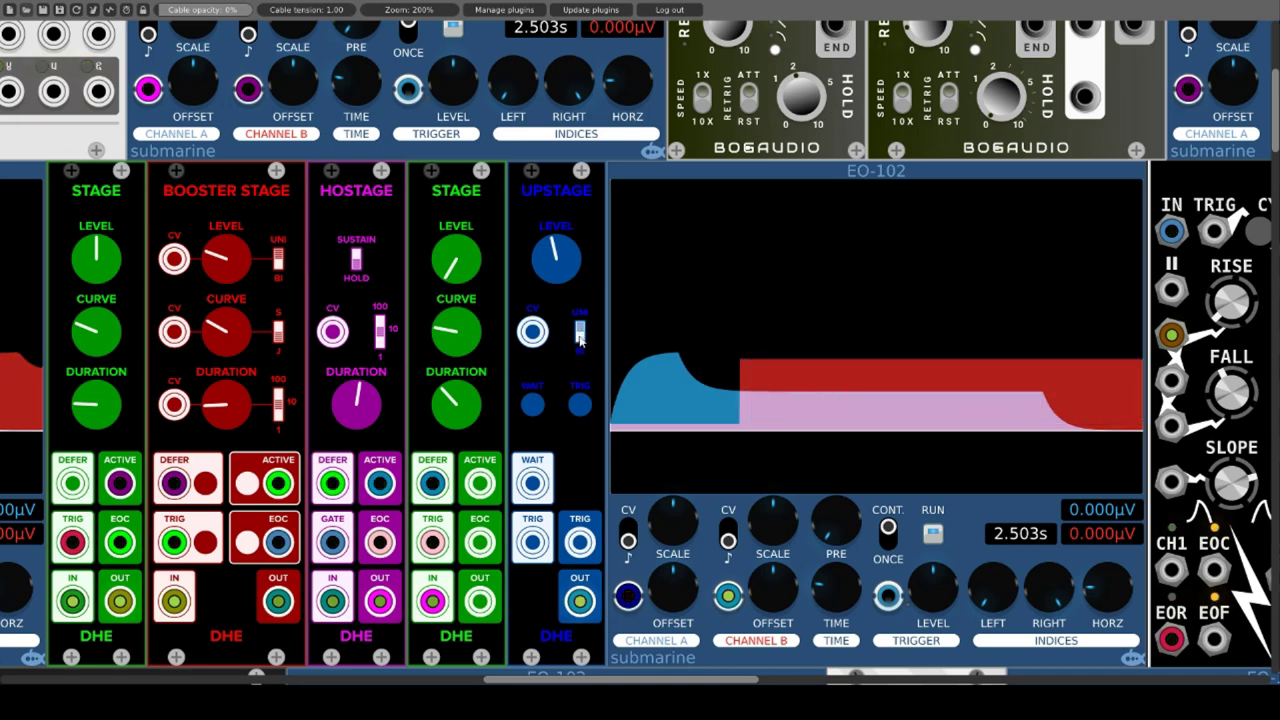
{"action": "left_click_drag", "start_coordinate": [538, 263], "coordinate": [498, 392]}
Route the trigger through the UPSTAGE into the first STAGE's TRIG input, and try the UPSTAGE's UNI/BI switch.
{"action": "left_click_drag", "start_coordinate": [72, 542], "coordinate": [690, 674]}
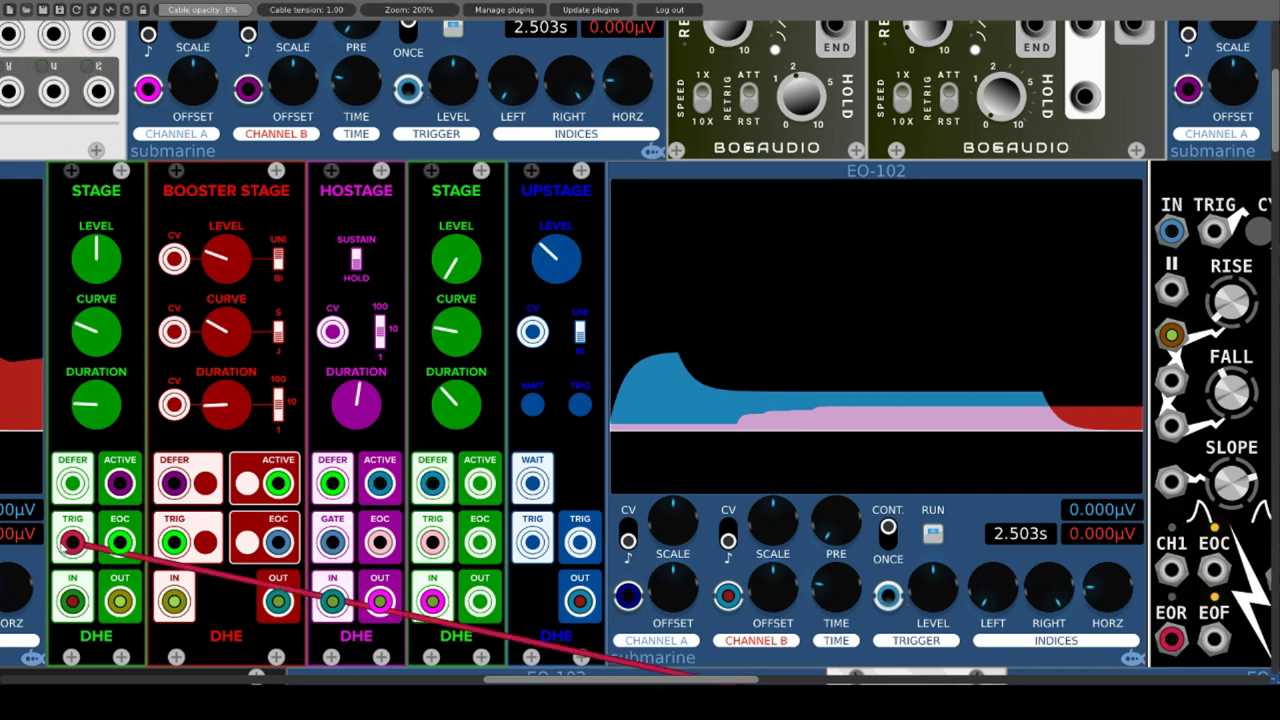
{"action": "mouse_move", "coordinate": [73, 543]}
{"action": "left_mouse_down"}
{"action": "mouse_move", "coordinate": [533, 543]}
{"action": "mouse_move", "coordinate": [566, 457]}
{"action": "left_mouse_up"}
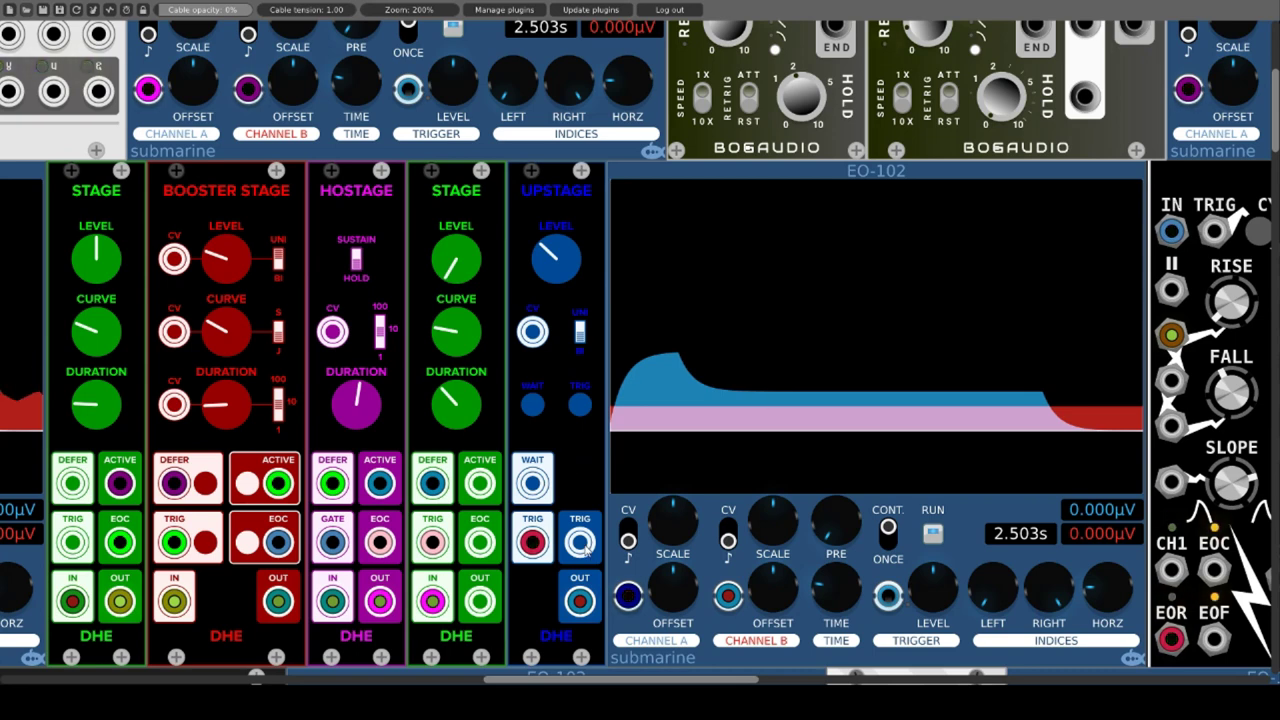
{"action": "left_click_drag", "start_coordinate": [582, 545], "coordinate": [92, 548]}
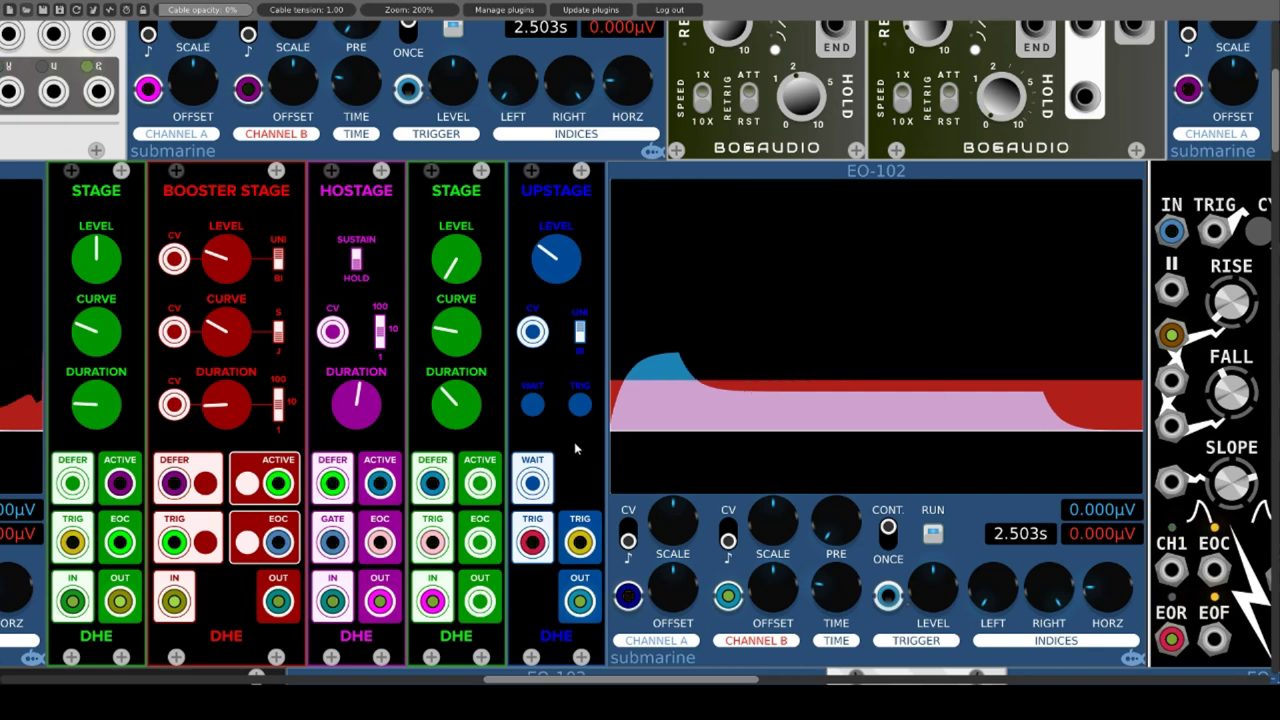
{"action": "left_click", "coordinate": [579, 336]}
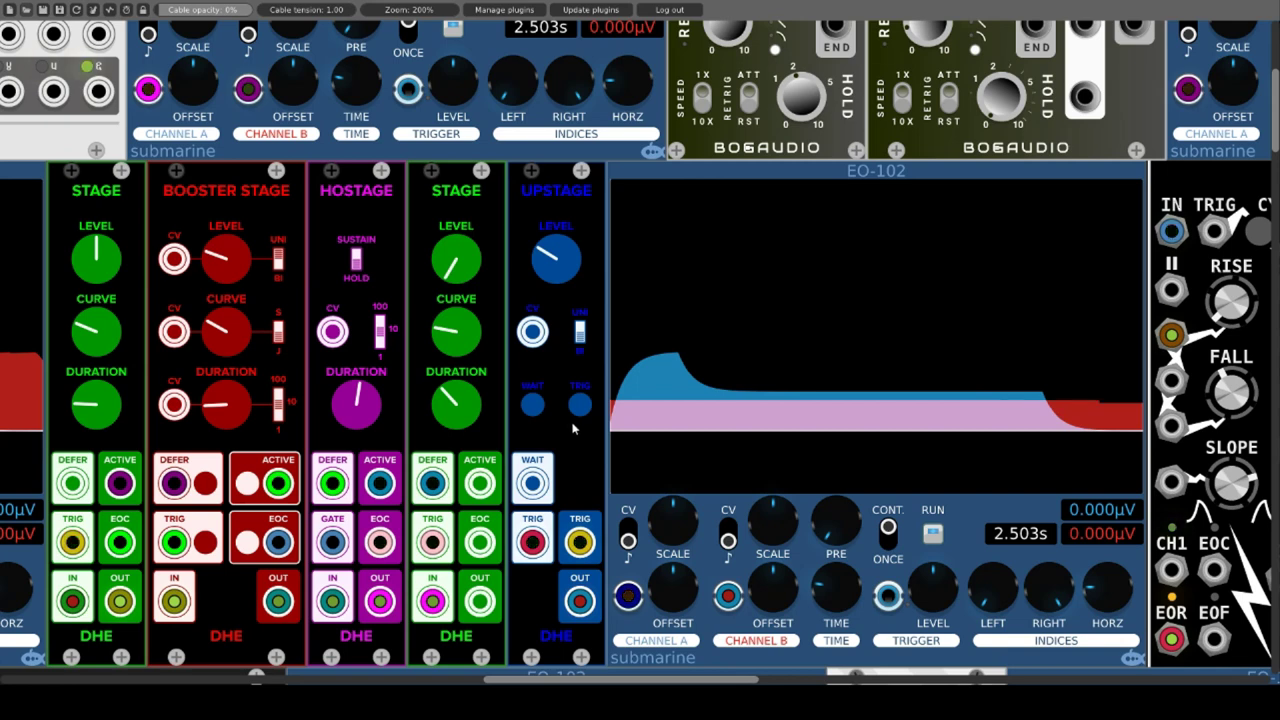
Remove the cable between the UPSTAGE's TRIG output and the first STAGE, and return the original trigger cable to that STAGE's TRIG input.
{"action": "mouse_move", "coordinate": [73, 542]}
{"action": "left_mouse_down"}
{"action": "mouse_move", "coordinate": [57, 538]}
{"action": "mouse_move", "coordinate": [73, 542]}
{"action": "left_mouse_up"}
{"action": "left_click_drag", "start_coordinate": [532, 542], "coordinate": [73, 542]}
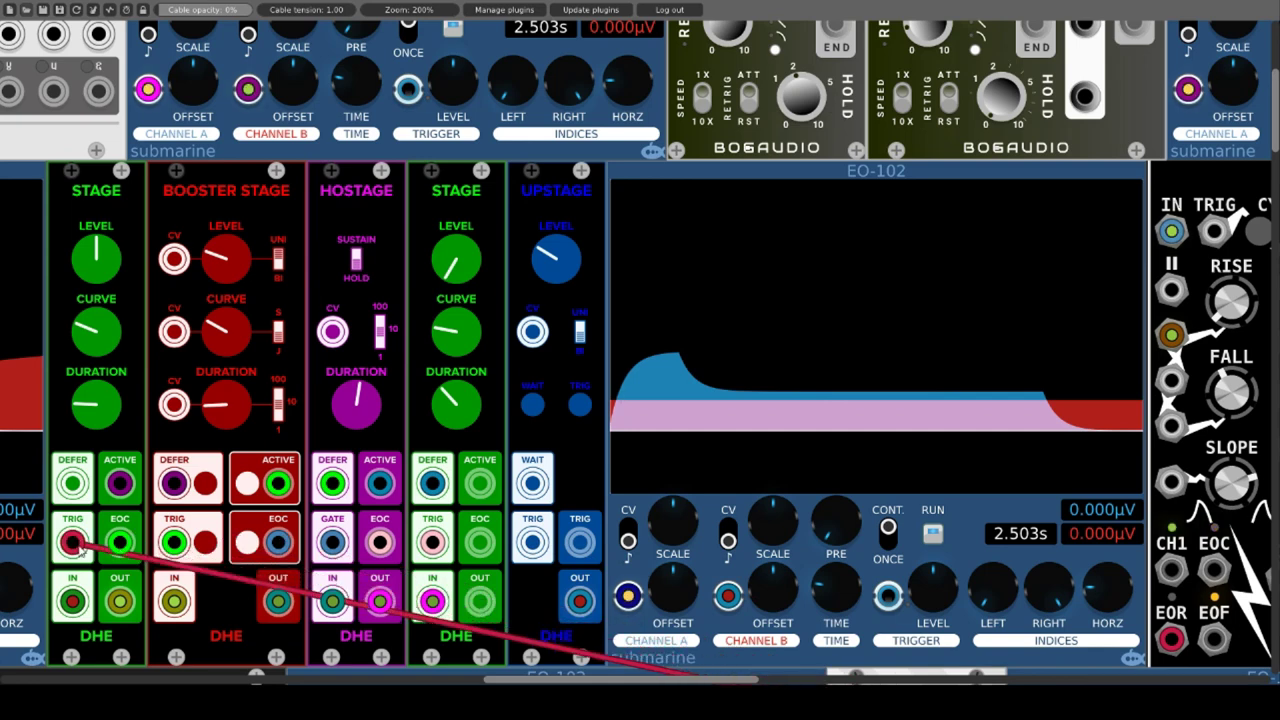
Move the scope cable from the UPSTAGE's OUT to the second STAGE's OUT, and raise the HOSTAGE's DURATION slightly.
{"action": "left_click_drag", "start_coordinate": [590, 606], "coordinate": [535, 616]}
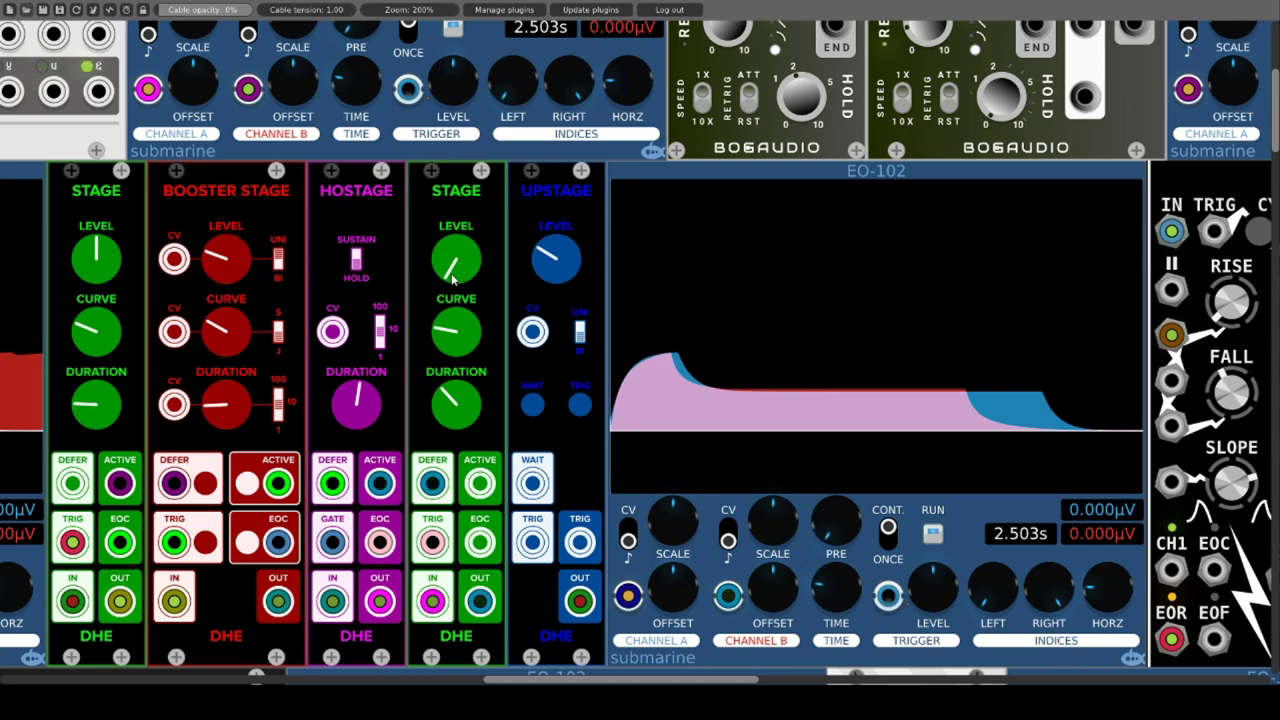
{"action": "left_click_drag", "start_coordinate": [356, 403], "coordinate": [356, 392]}
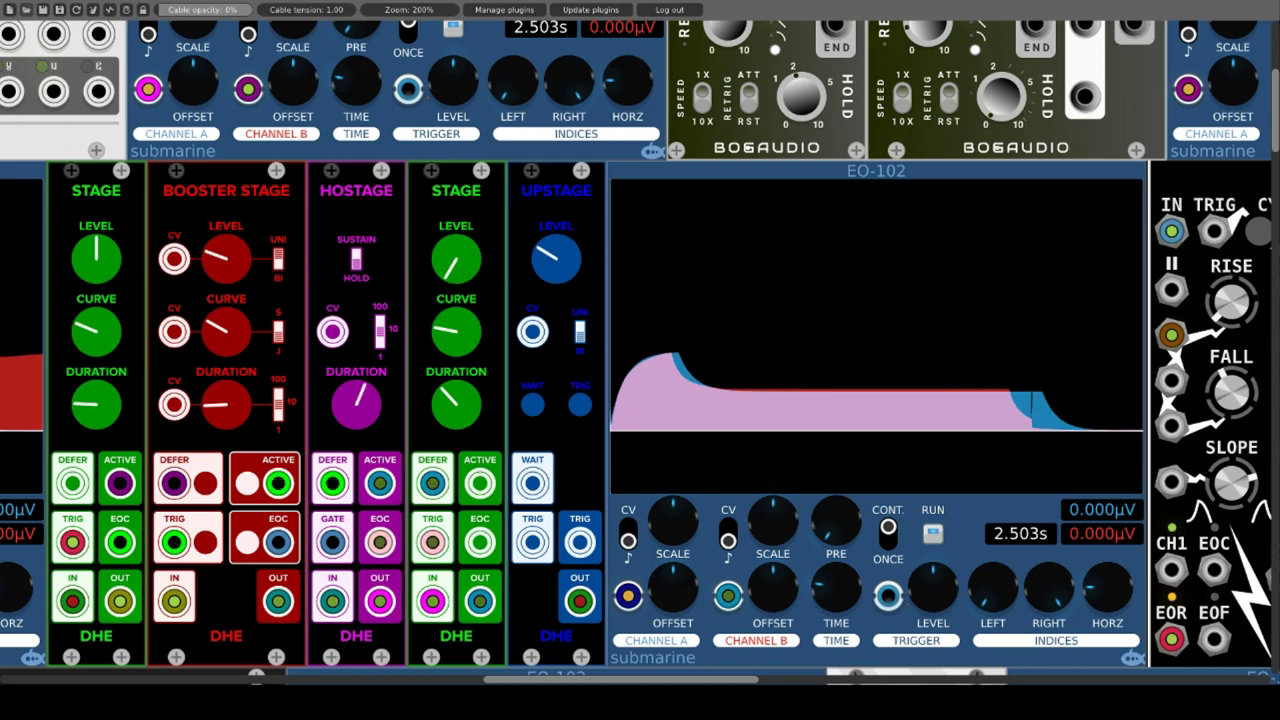
Nudge the HOSTAGE's DURATION a little higher.
{"action": "left_click_drag", "start_coordinate": [356, 403], "coordinate": [356, 398]}
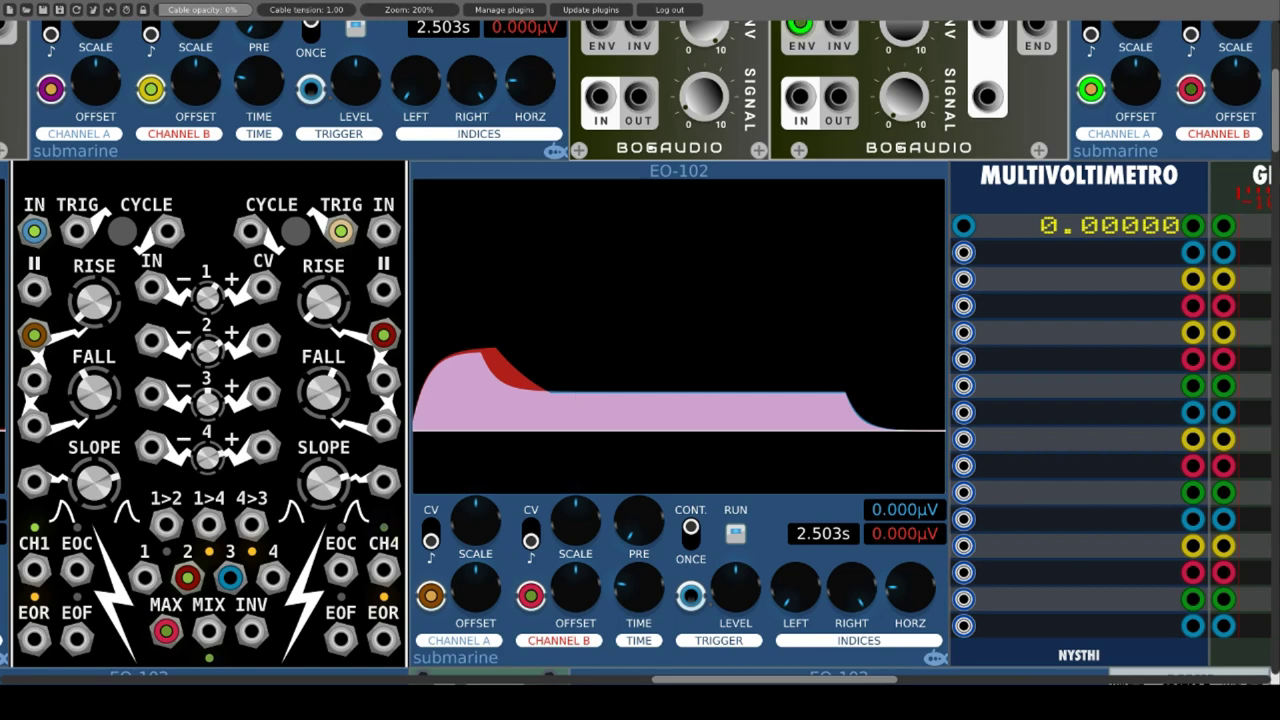
View the Make Noise MATHS picture in the image viewer, and check the names of the Floats and FloatsFM modules in the rack.
{"action": "key", "text": "alt+Tab"}
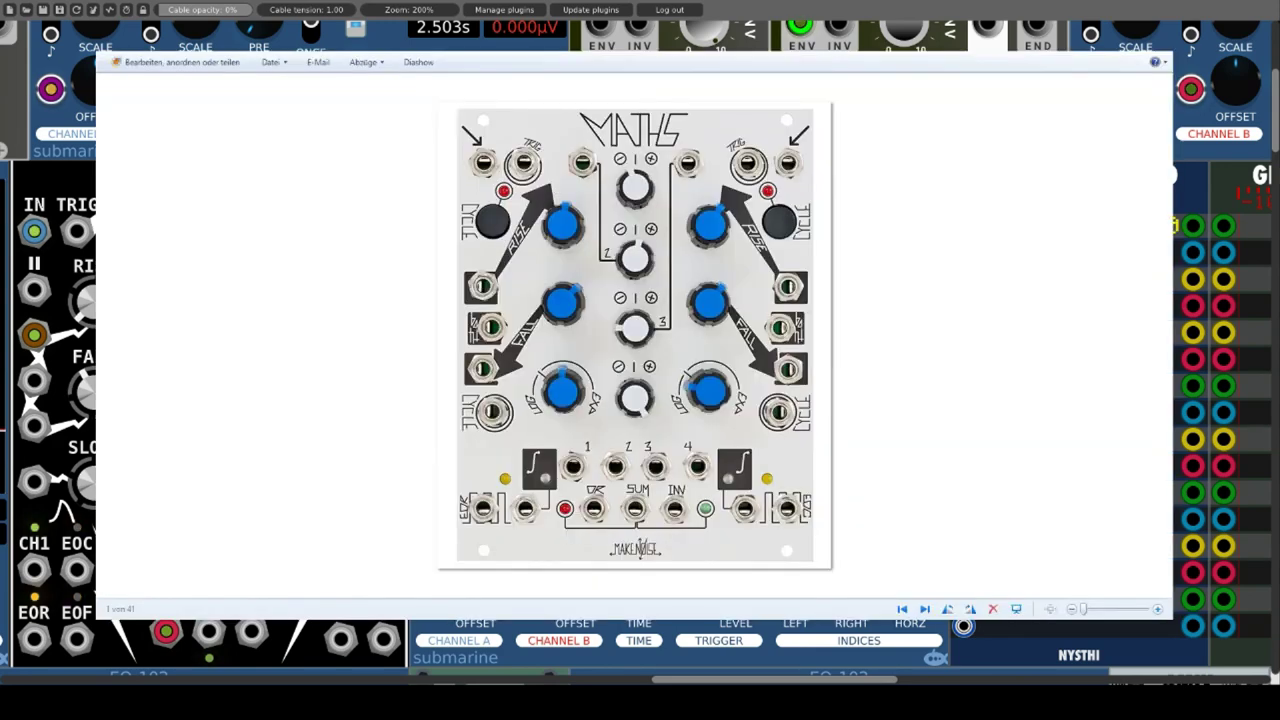
{"action": "key", "text": "alt+Tab"}
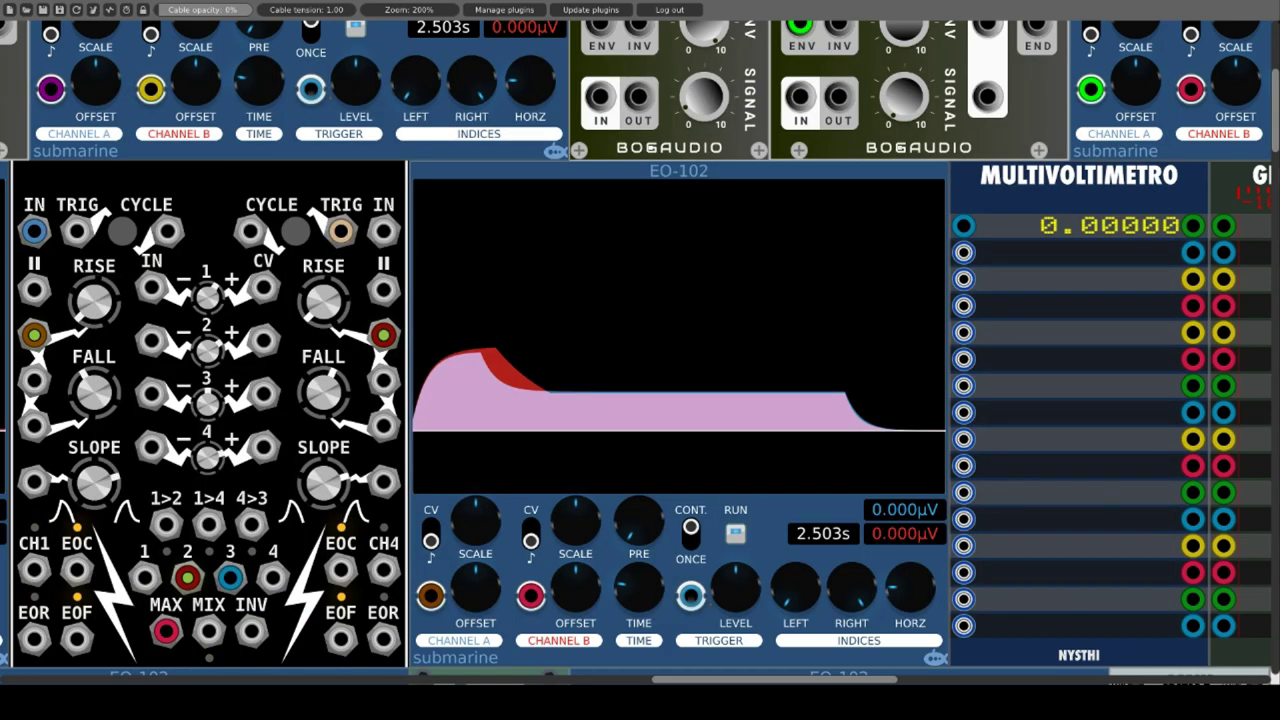
{"action": "right_click", "coordinate": [219, 186]}
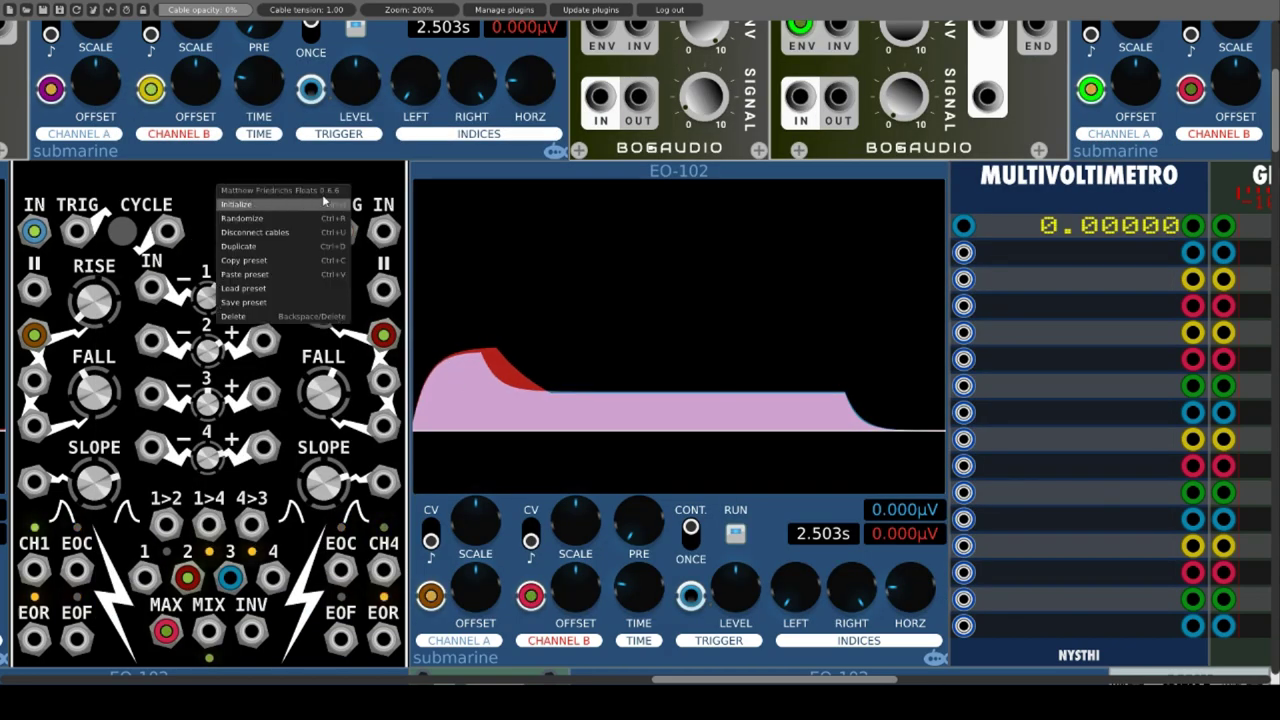
{"action": "left_click", "coordinate": [197, 185]}
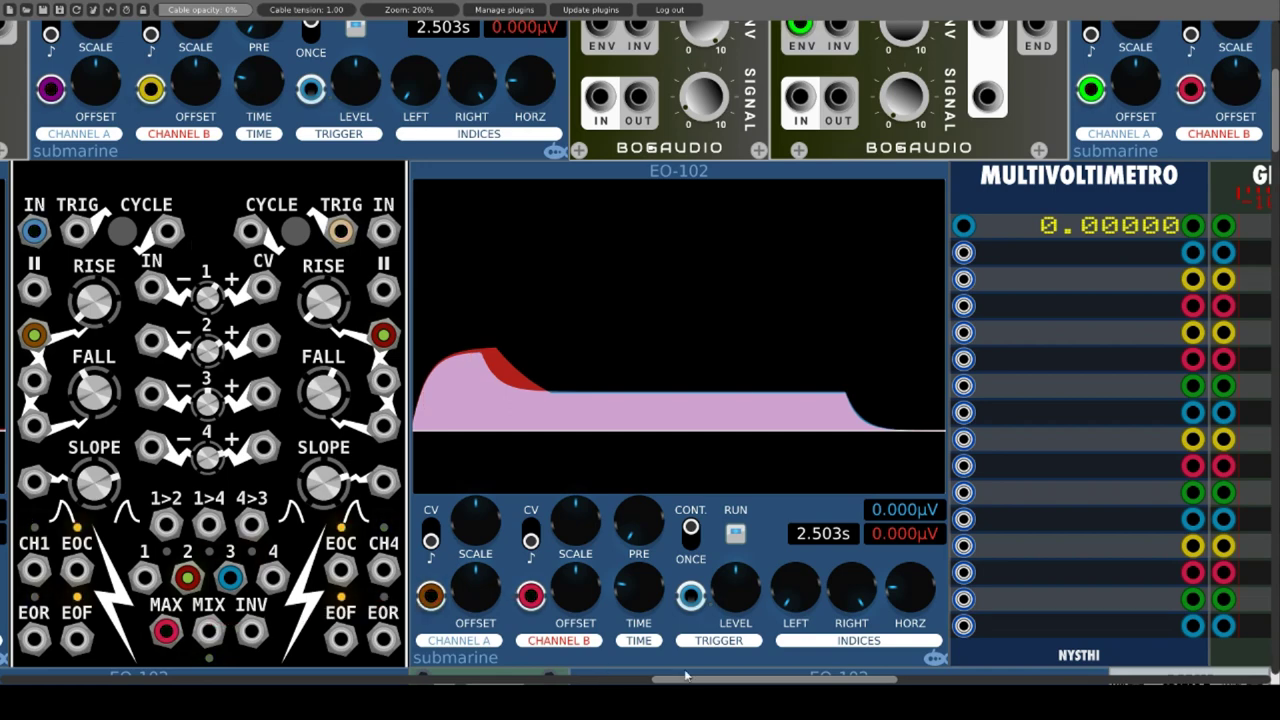
{"action": "left_click_drag", "start_coordinate": [684, 680], "coordinate": [832, 680]}
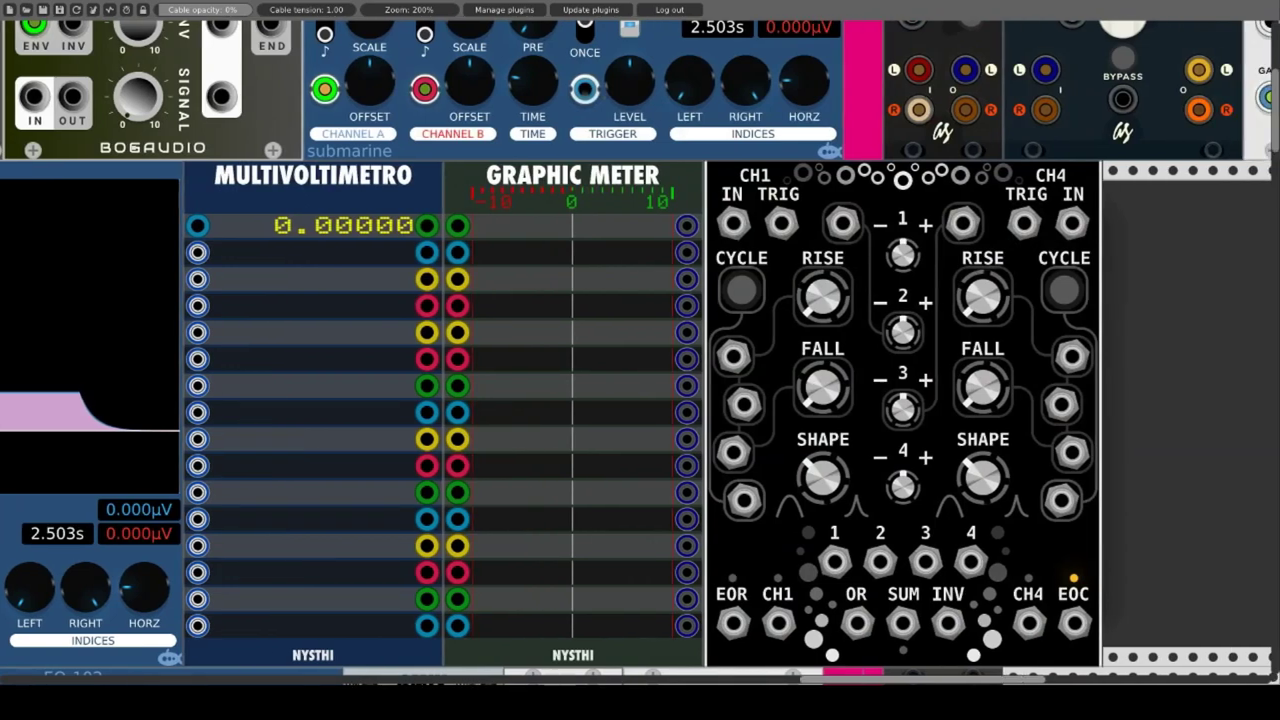
{"action": "right_click", "coordinate": [868, 204]}
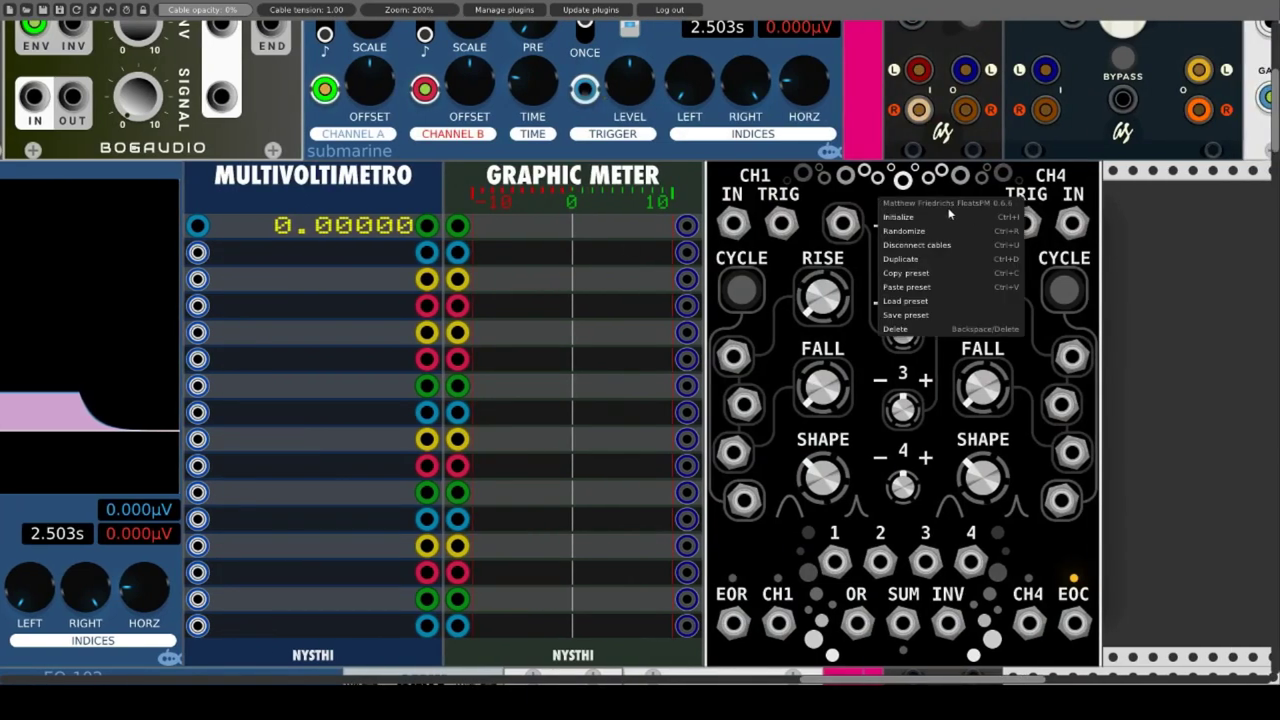
{"action": "left_click", "coordinate": [869, 192]}
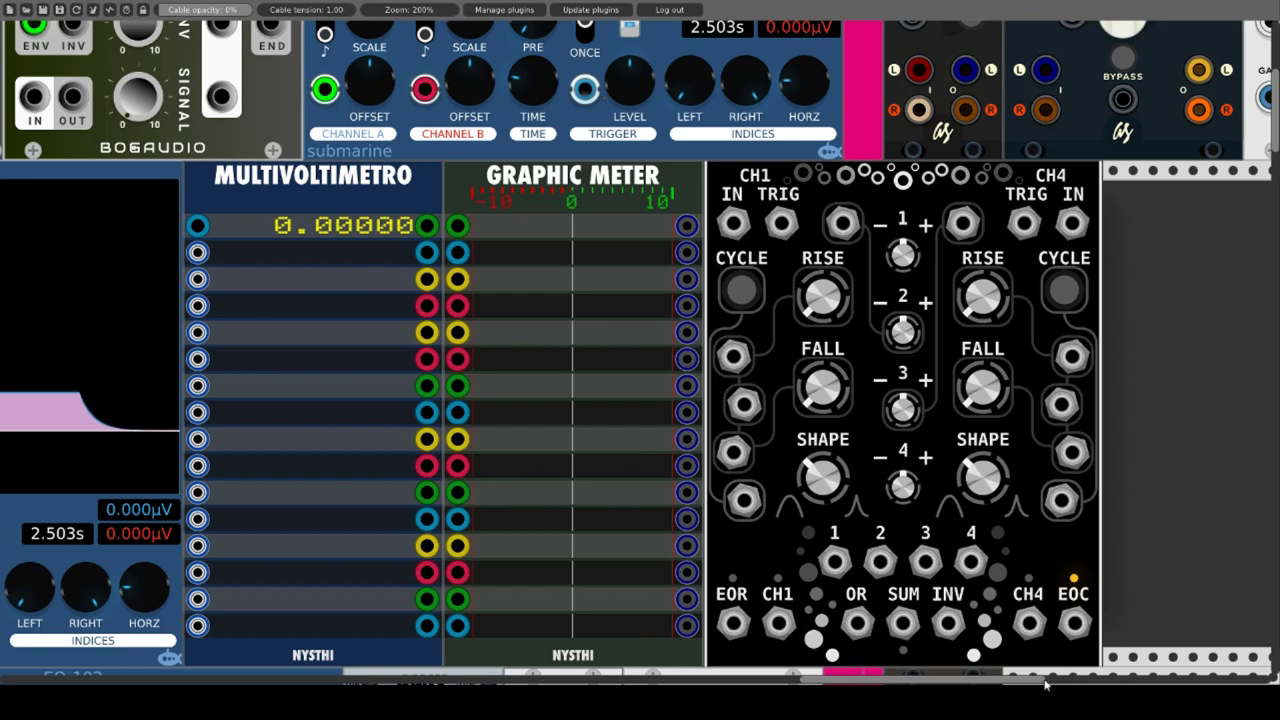
Compare the Floats panel pictures with highlighted knobs and colour-coded jacks, and return to the Floats module in the rack.
{"action": "left_click_drag", "start_coordinate": [1035, 683], "coordinate": [891, 683]}
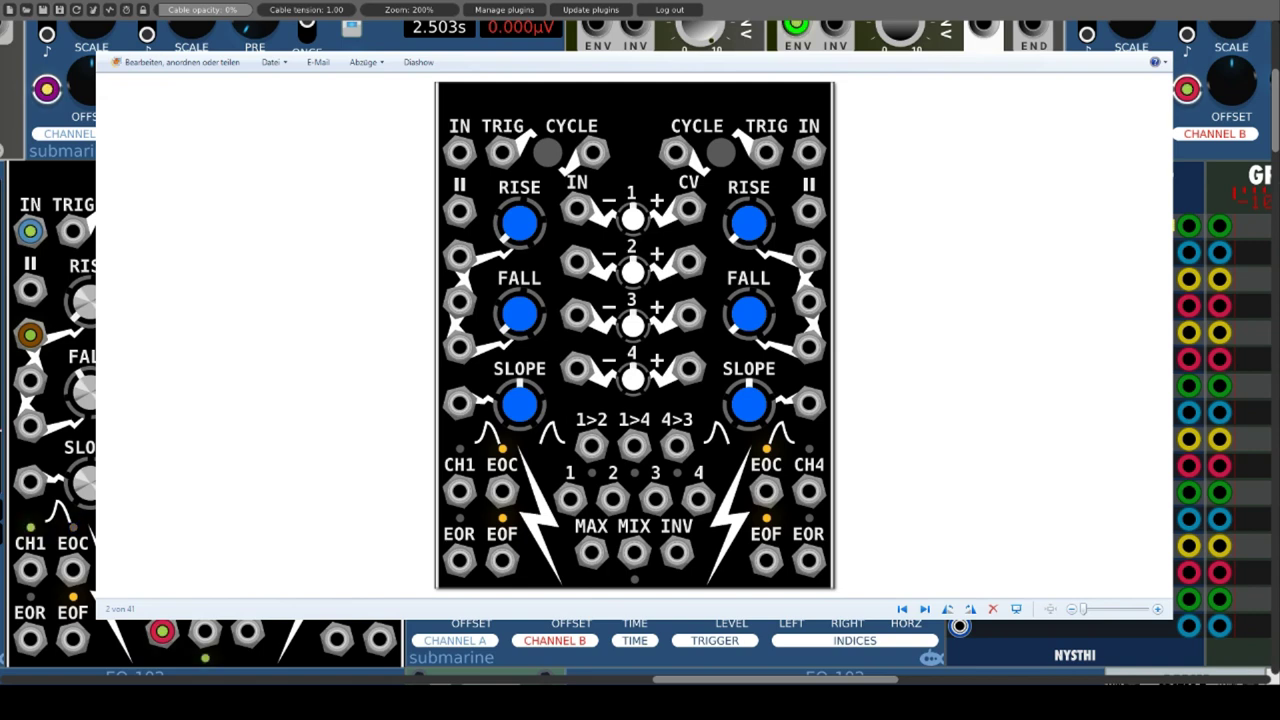
{"action": "left_click", "coordinate": [924, 608]}
{"action": "key", "text": "Right"}
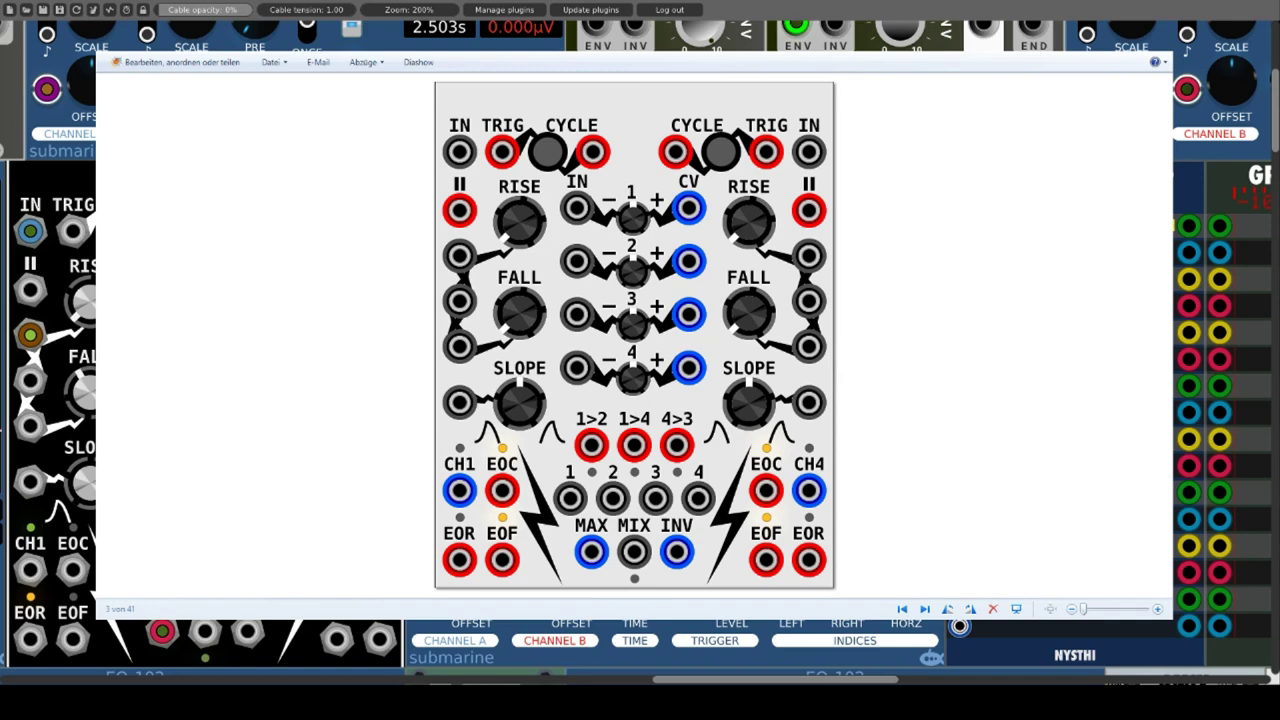
{"action": "key", "text": "Escape"}
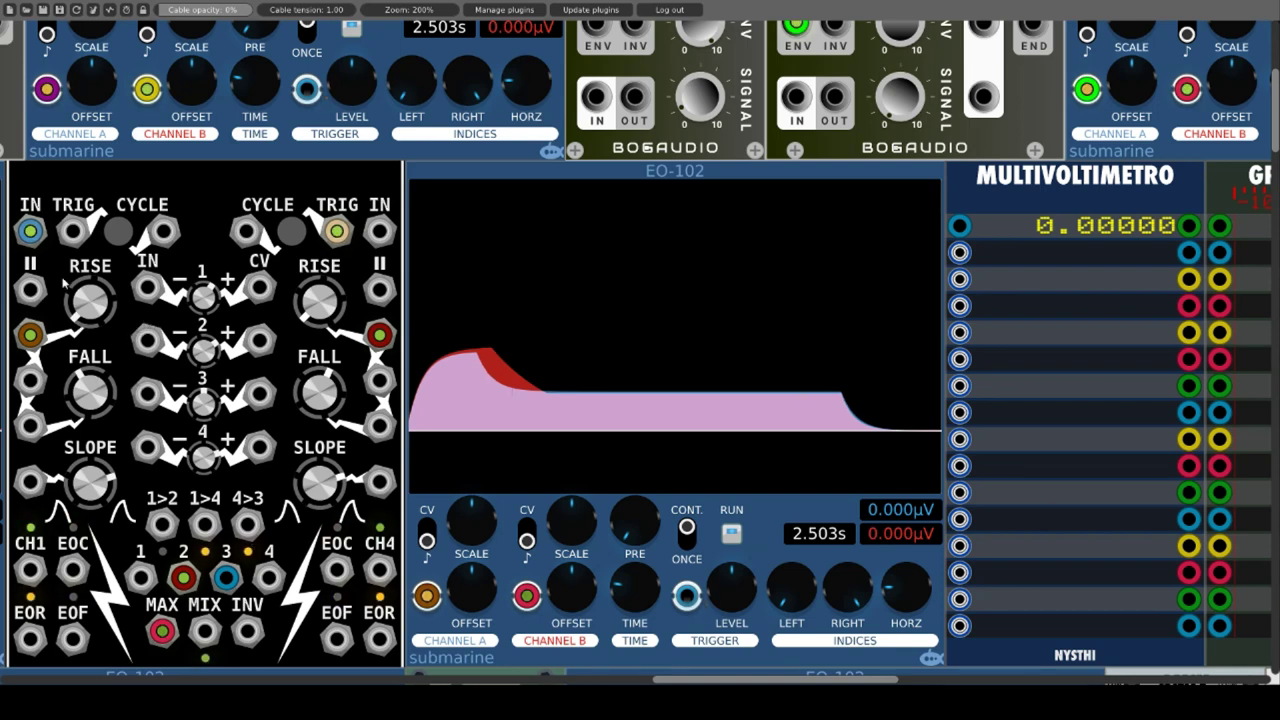
Try patching Floats output 3 into channel 4's IN, remove that cable, and try channel 4's CYCLE button.
{"action": "mouse_move", "coordinate": [46, 245]}
{"action": "left_click_drag", "start_coordinate": [381, 232], "coordinate": [250, 579]}
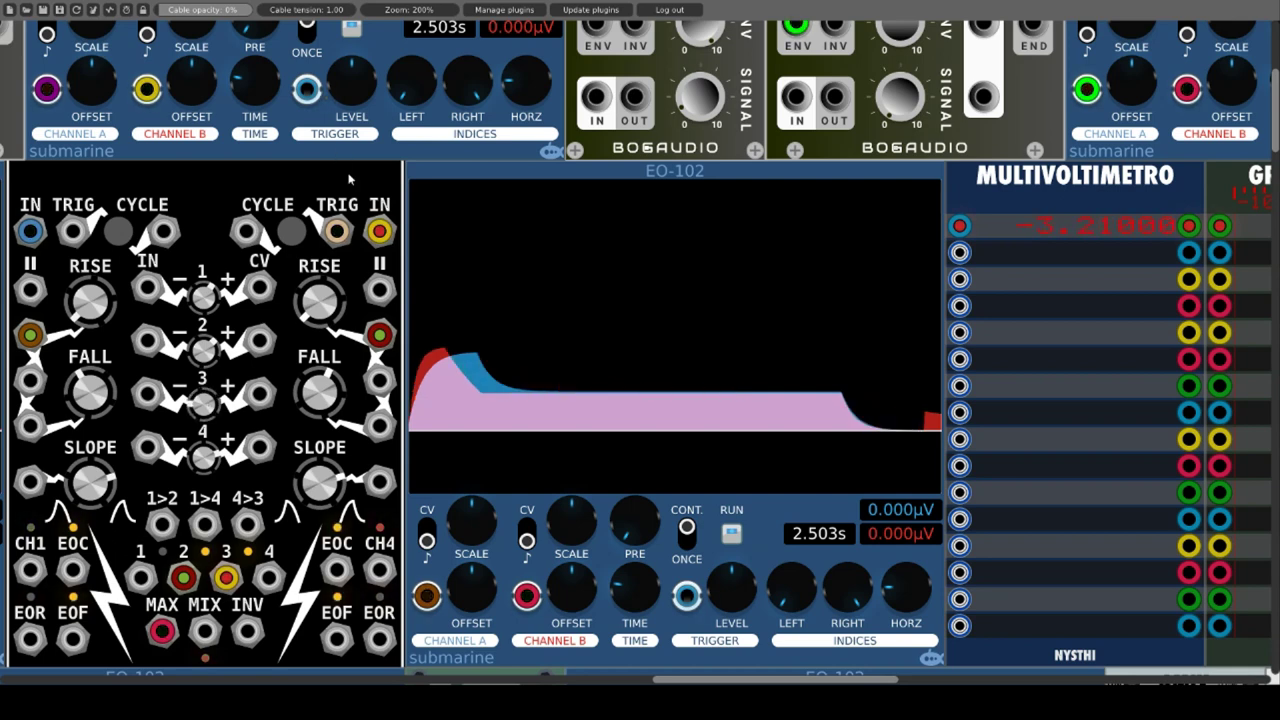
{"action": "left_click_drag", "start_coordinate": [381, 233], "coordinate": [350, 232]}
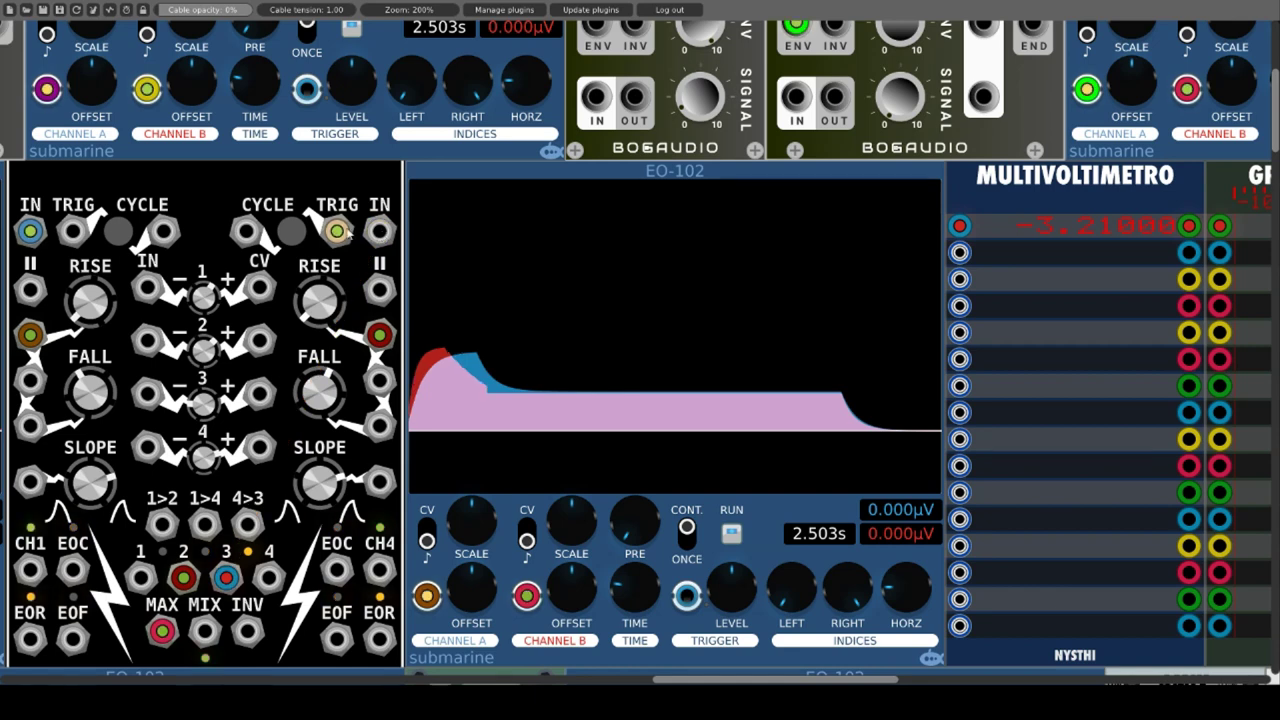
{"action": "left_click", "coordinate": [296, 231]}
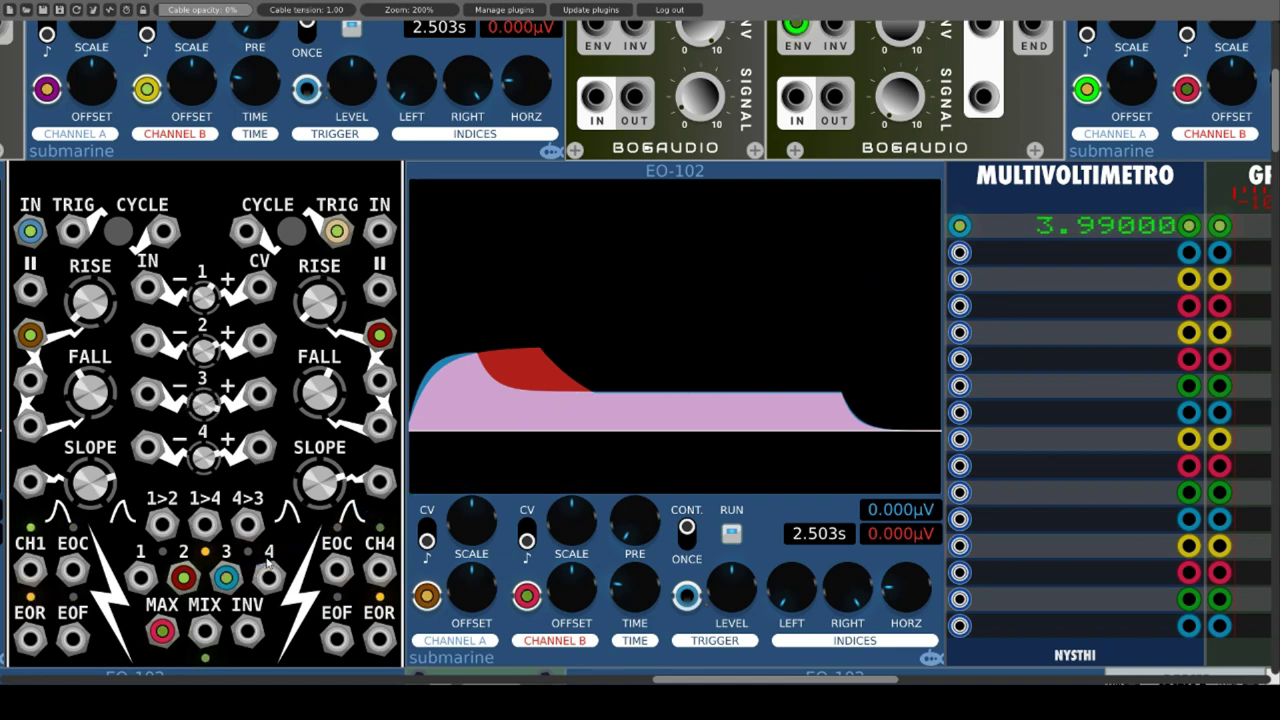
{"action": "mouse_move", "coordinate": [226, 577]}
{"action": "left_mouse_down"}
{"action": "mouse_move", "coordinate": [184, 585]}
{"action": "mouse_move", "coordinate": [226, 577]}
{"action": "left_mouse_up"}
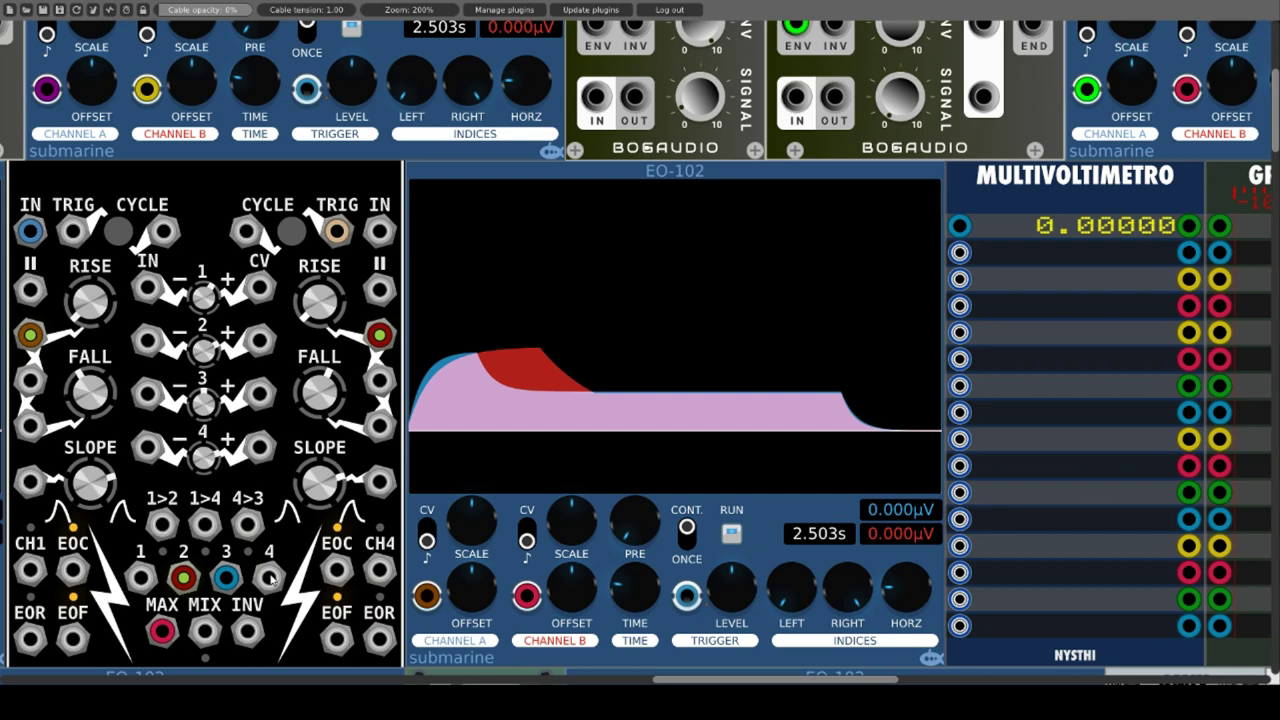
Try patching output 4 and channel 1's EOC in turn into channel 3's IN on Floats, removing each cable.
{"action": "left_click_drag", "start_coordinate": [270, 577], "coordinate": [147, 393]}
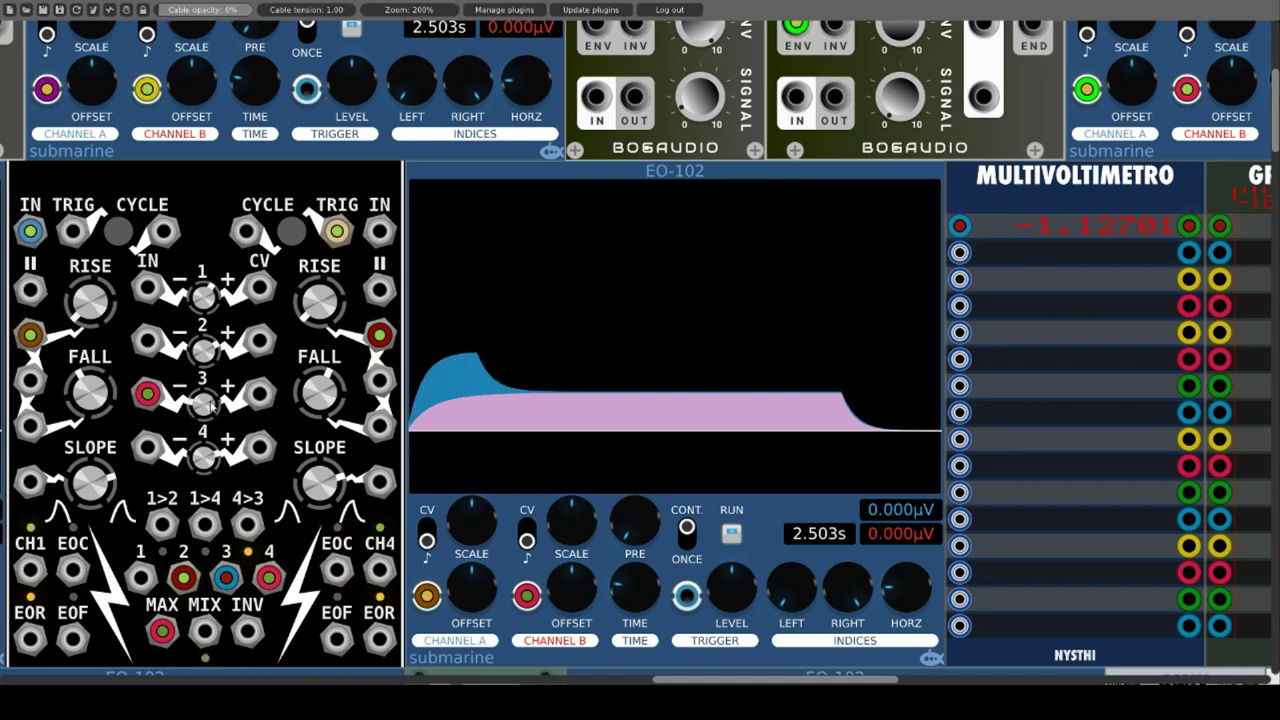
{"action": "mouse_move", "coordinate": [147, 395]}
{"action": "left_mouse_down"}
{"action": "mouse_move", "coordinate": [130, 500]}
{"action": "mouse_move", "coordinate": [72, 570]}
{"action": "left_mouse_up"}
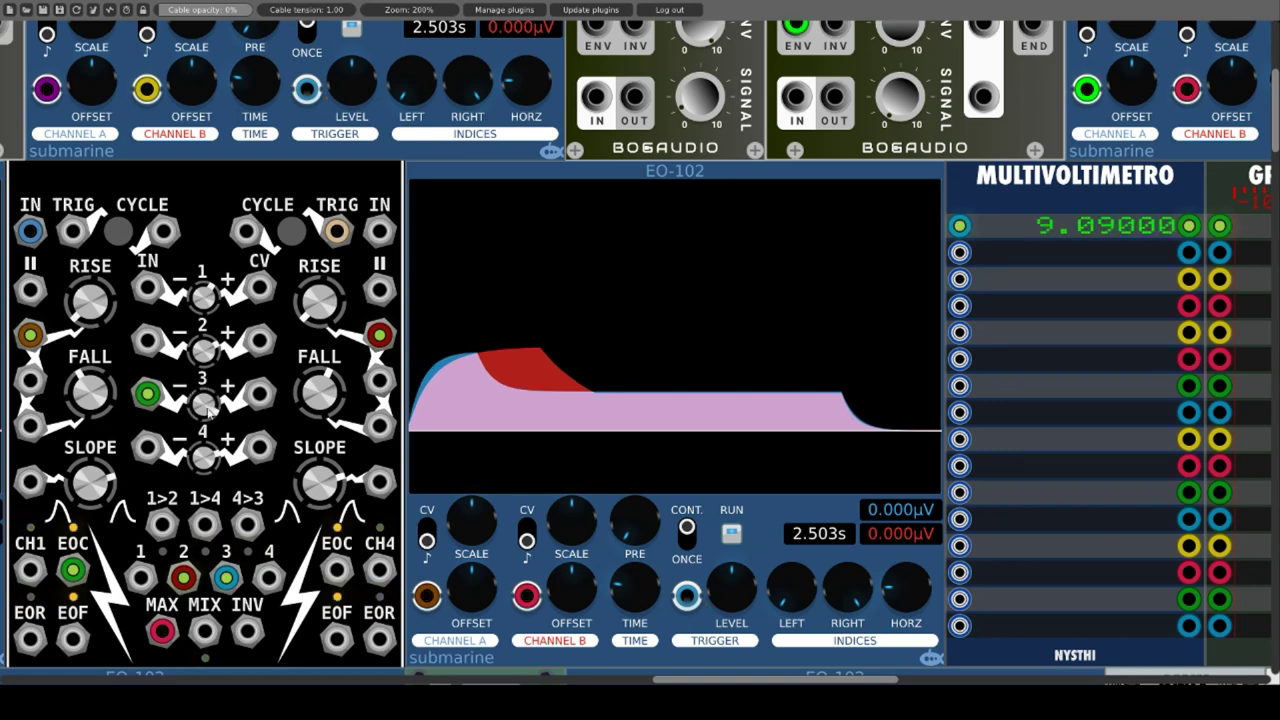
{"action": "left_click_drag", "start_coordinate": [147, 393], "coordinate": [170, 460]}
Measure Floats' CH4 output with the MULTIVOLTIMETRO cable, and return that cable to output 3.
{"action": "left_click_drag", "start_coordinate": [226, 577], "coordinate": [244, 606]}
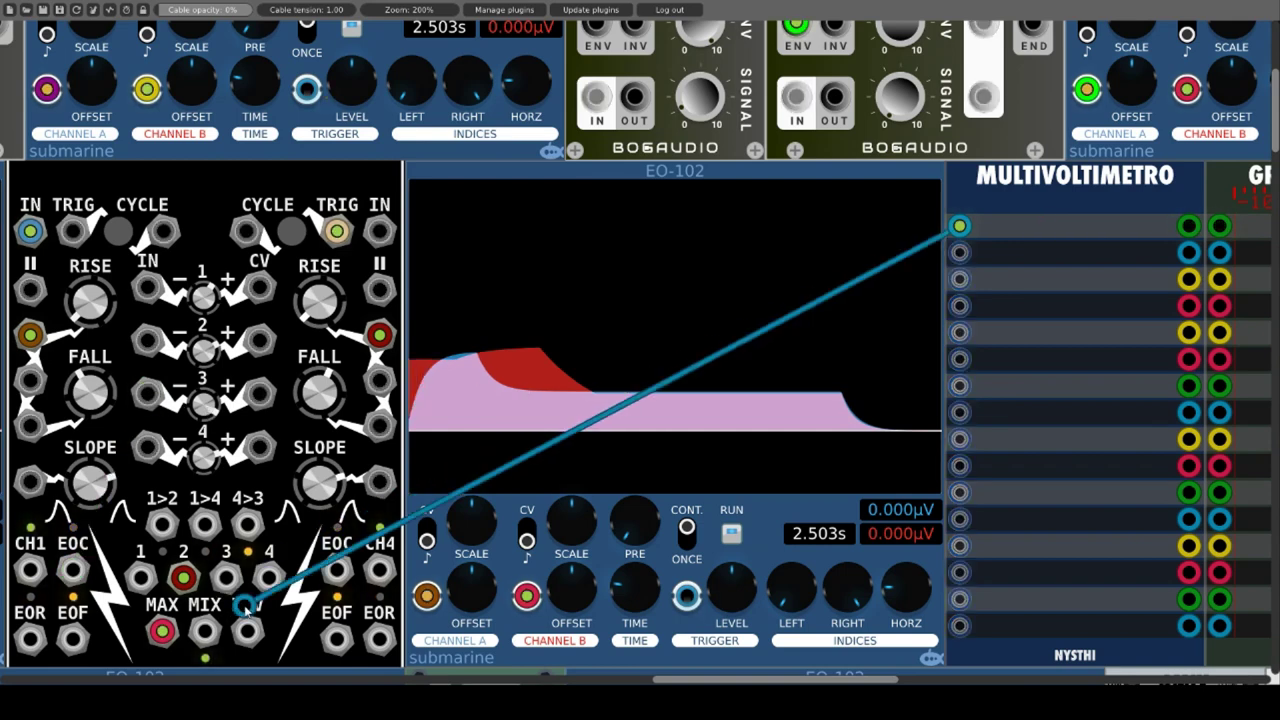
{"action": "left_click_drag", "start_coordinate": [244, 606], "coordinate": [228, 578]}
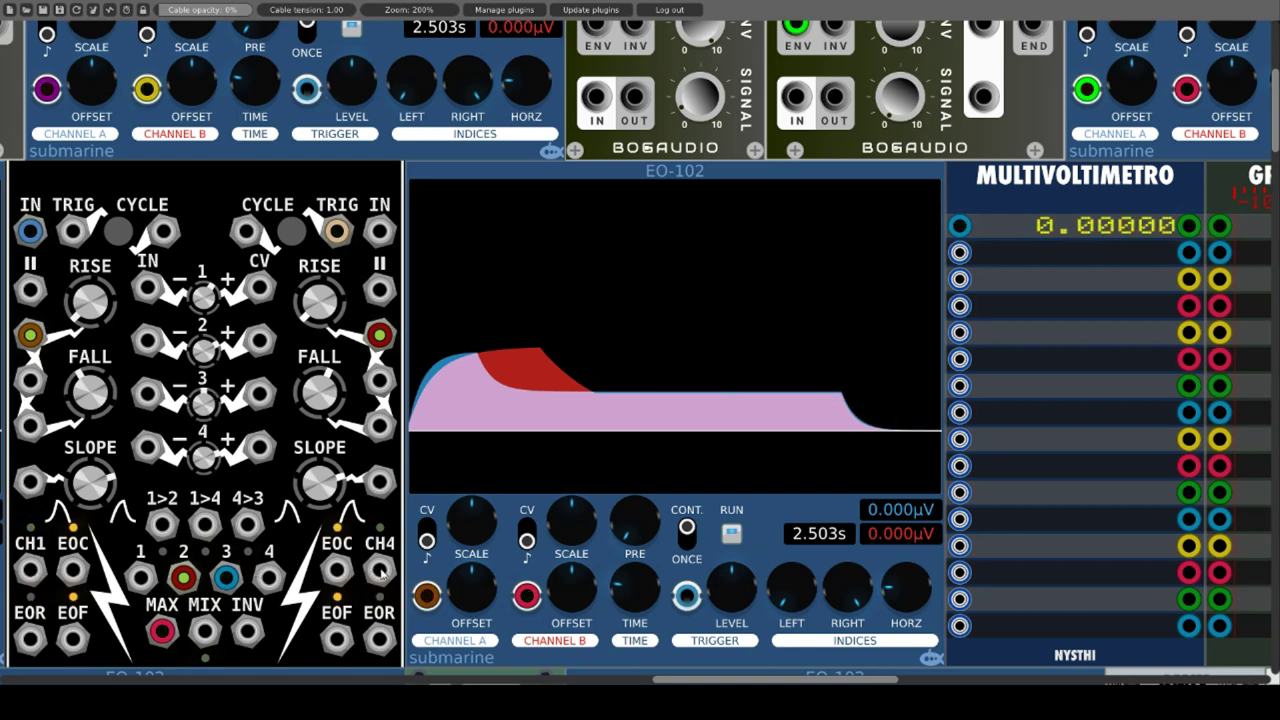
{"action": "left_click_drag", "start_coordinate": [228, 578], "coordinate": [380, 570]}
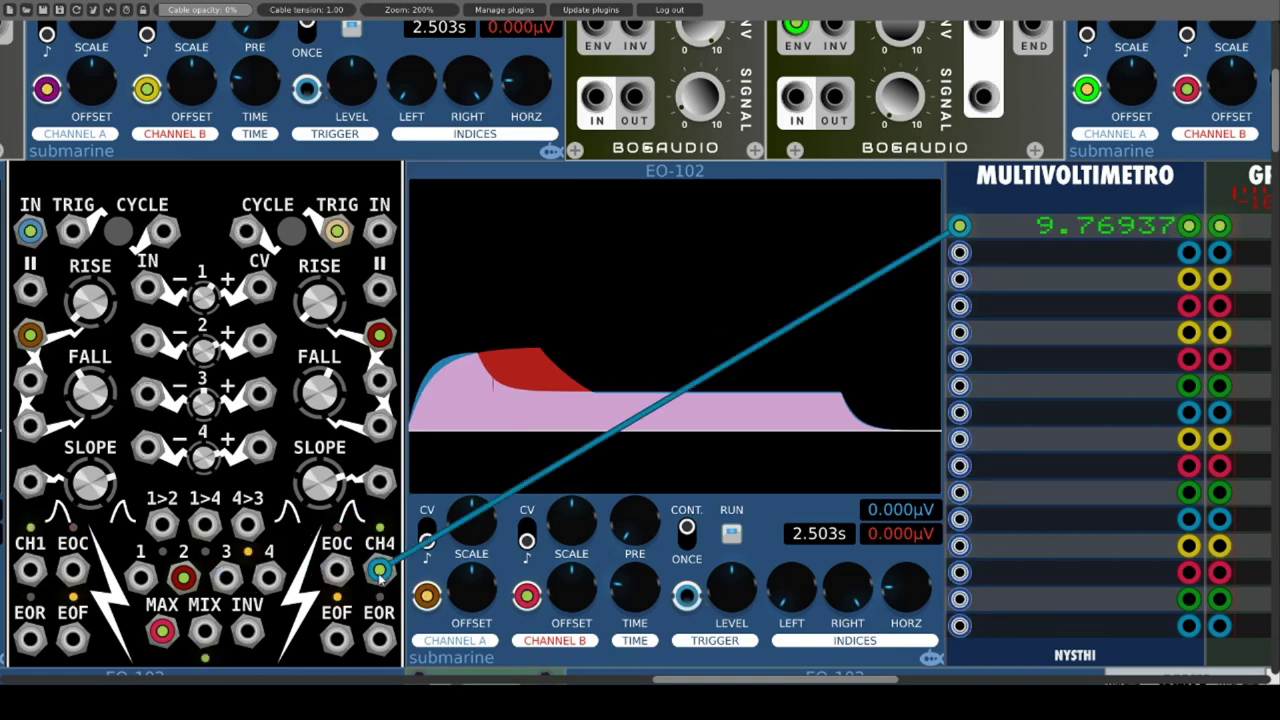
{"action": "left_click_drag", "start_coordinate": [380, 572], "coordinate": [226, 578]}
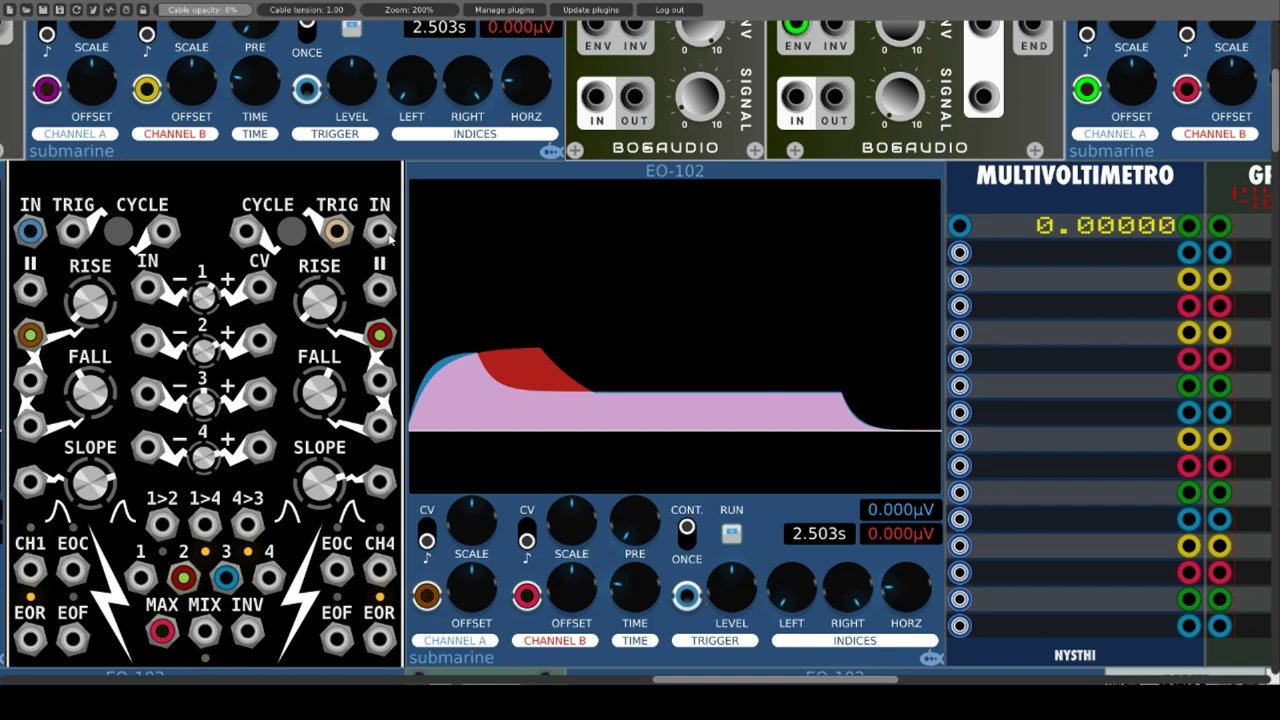
Try patching output 3 into channel 4's IN and its pause input in turn, removing each cable.
{"action": "left_click_drag", "start_coordinate": [380, 232], "coordinate": [228, 576]}
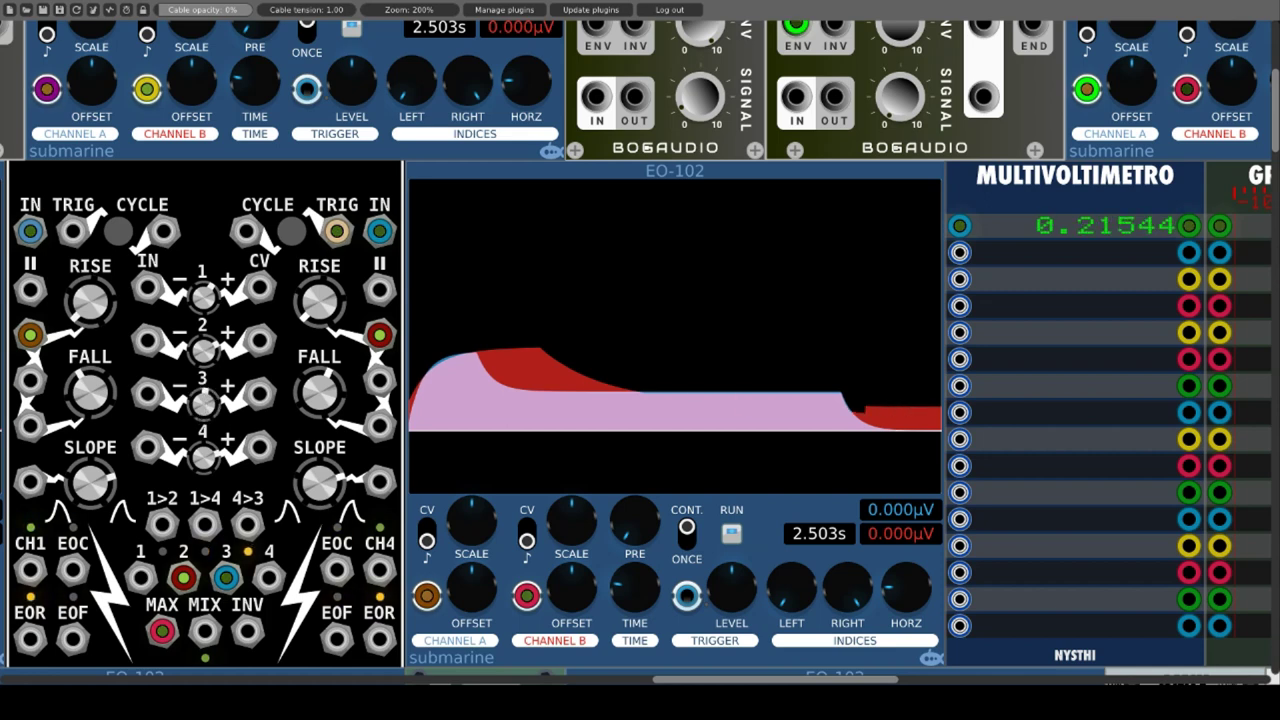
{"action": "left_click_drag", "start_coordinate": [226, 577], "coordinate": [383, 232]}
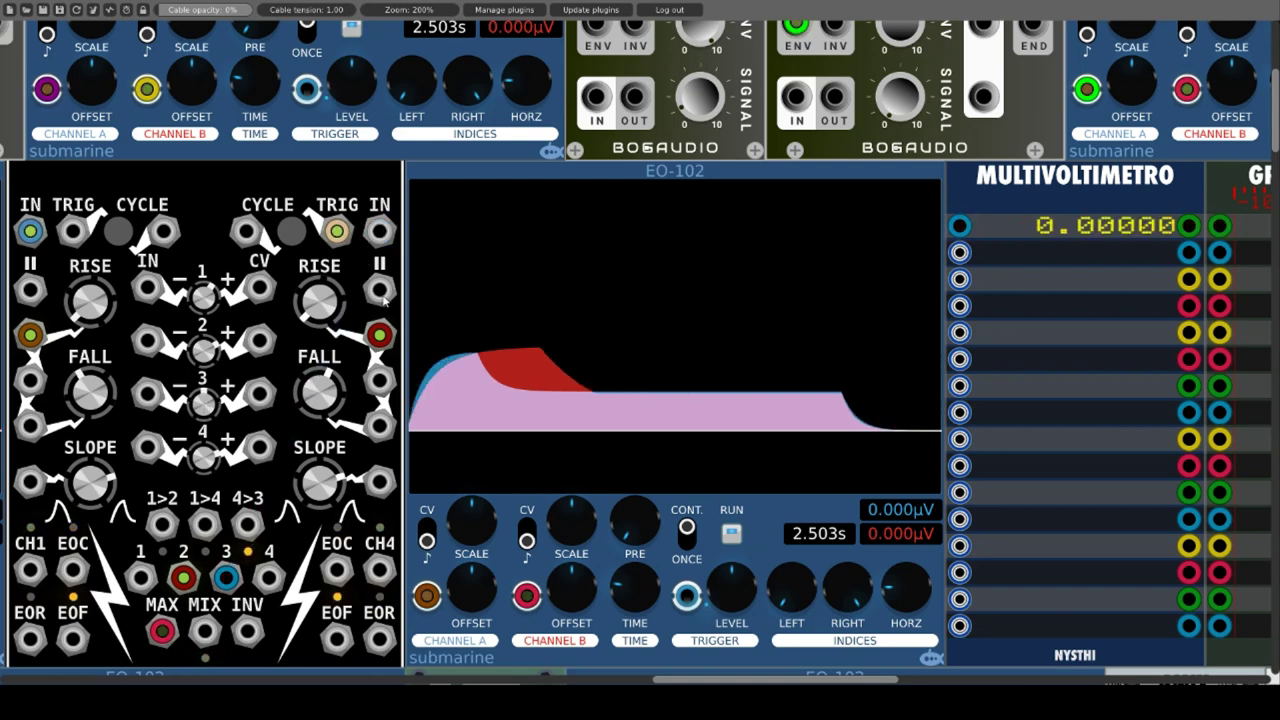
{"action": "mouse_move", "coordinate": [381, 292]}
{"action": "left_mouse_down"}
{"action": "mouse_move", "coordinate": [365, 370]}
{"action": "mouse_move", "coordinate": [232, 535]}
{"action": "mouse_move", "coordinate": [227, 580]}
{"action": "left_mouse_up"}
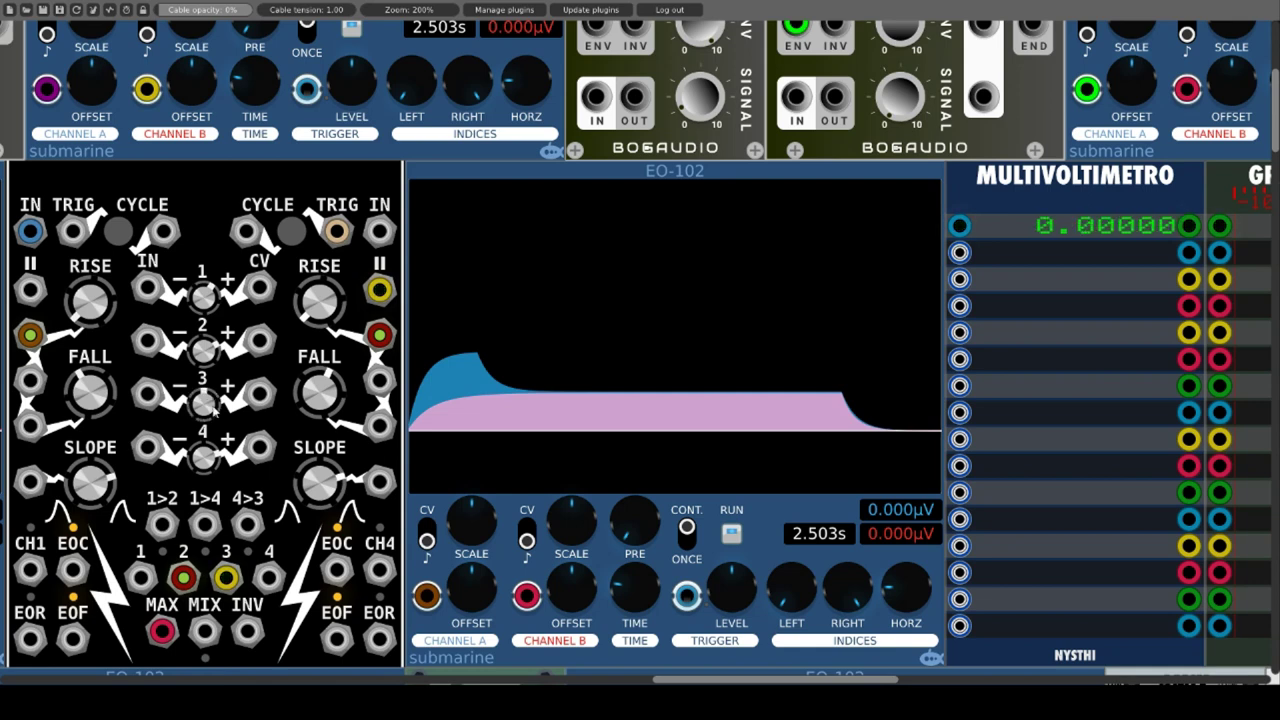
{"action": "mouse_move", "coordinate": [379, 290]}
{"action": "left_mouse_down"}
{"action": "mouse_move", "coordinate": [374, 252]}
{"action": "mouse_move", "coordinate": [380, 292]}
{"action": "left_mouse_up"}
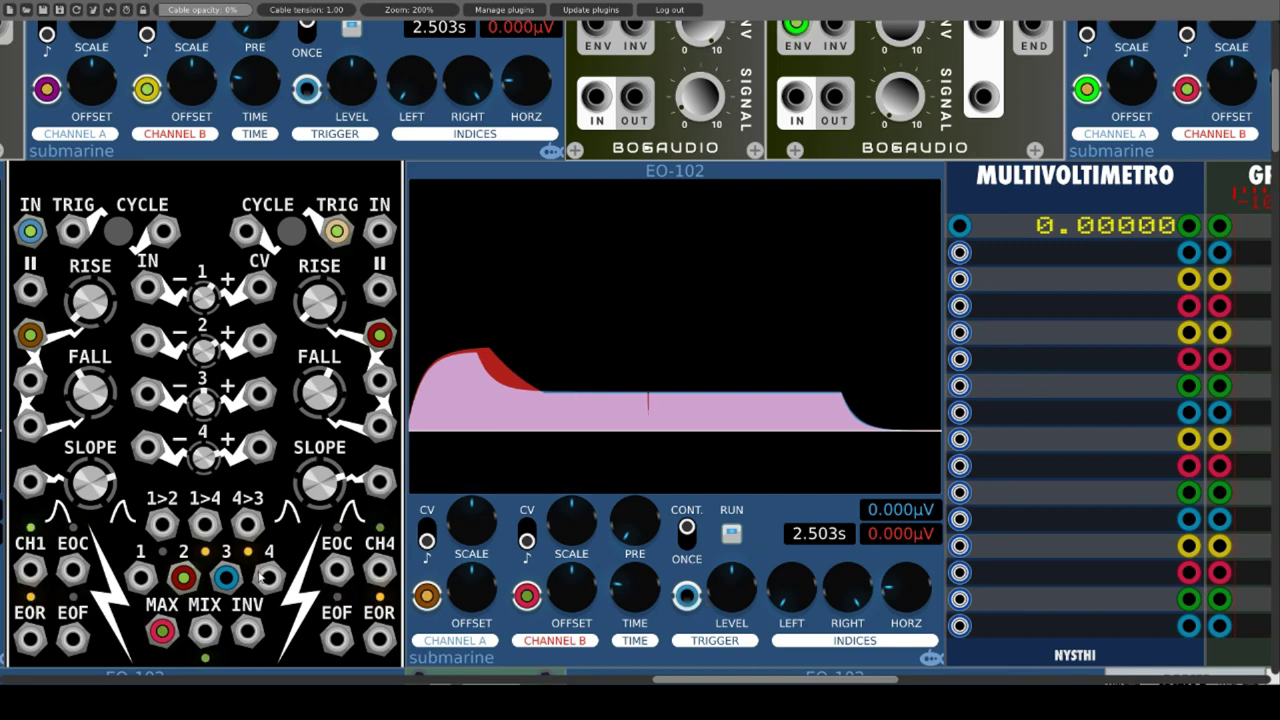
Move the MULTIVOLTIMETRO cable to Floats' CH4 and CH1 outputs in turn, and put it back on output 3.
{"action": "left_click_drag", "start_coordinate": [226, 578], "coordinate": [384, 577]}
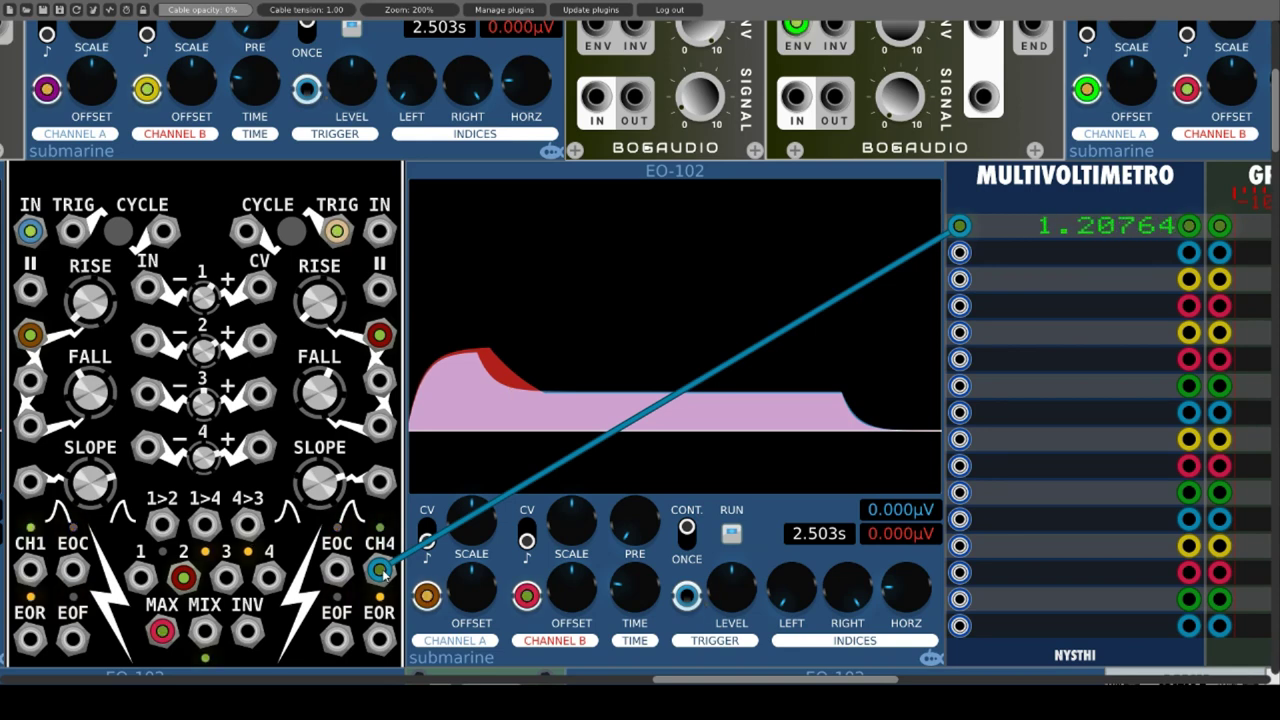
{"action": "left_click_drag", "start_coordinate": [383, 573], "coordinate": [228, 577]}
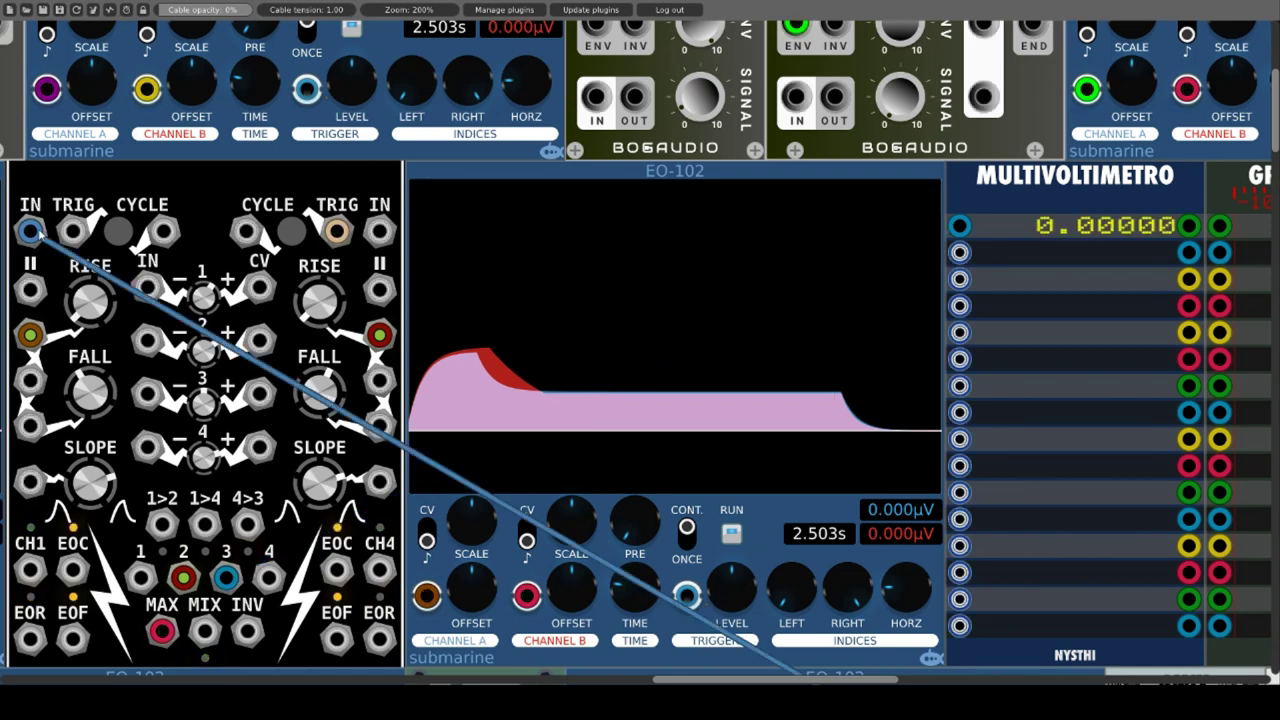
{"action": "left_click_drag", "start_coordinate": [226, 577], "coordinate": [24, 573]}
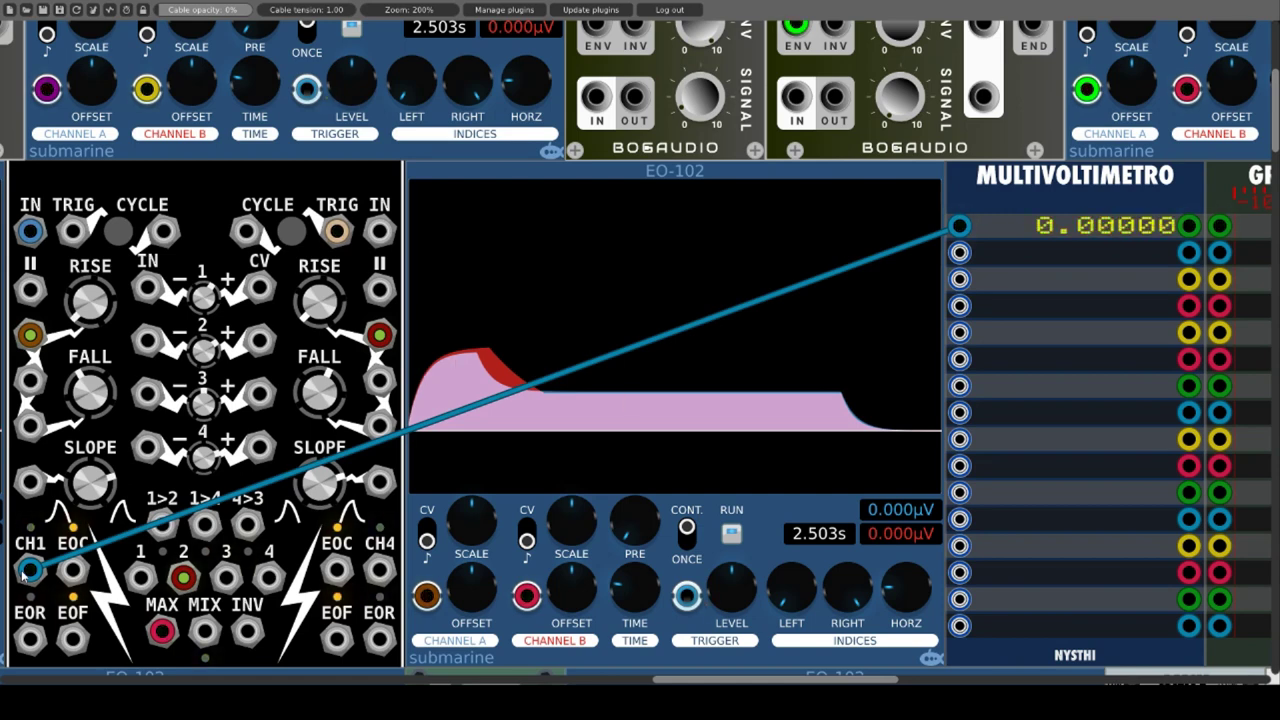
{"action": "left_click_drag", "start_coordinate": [30, 570], "coordinate": [226, 577]}
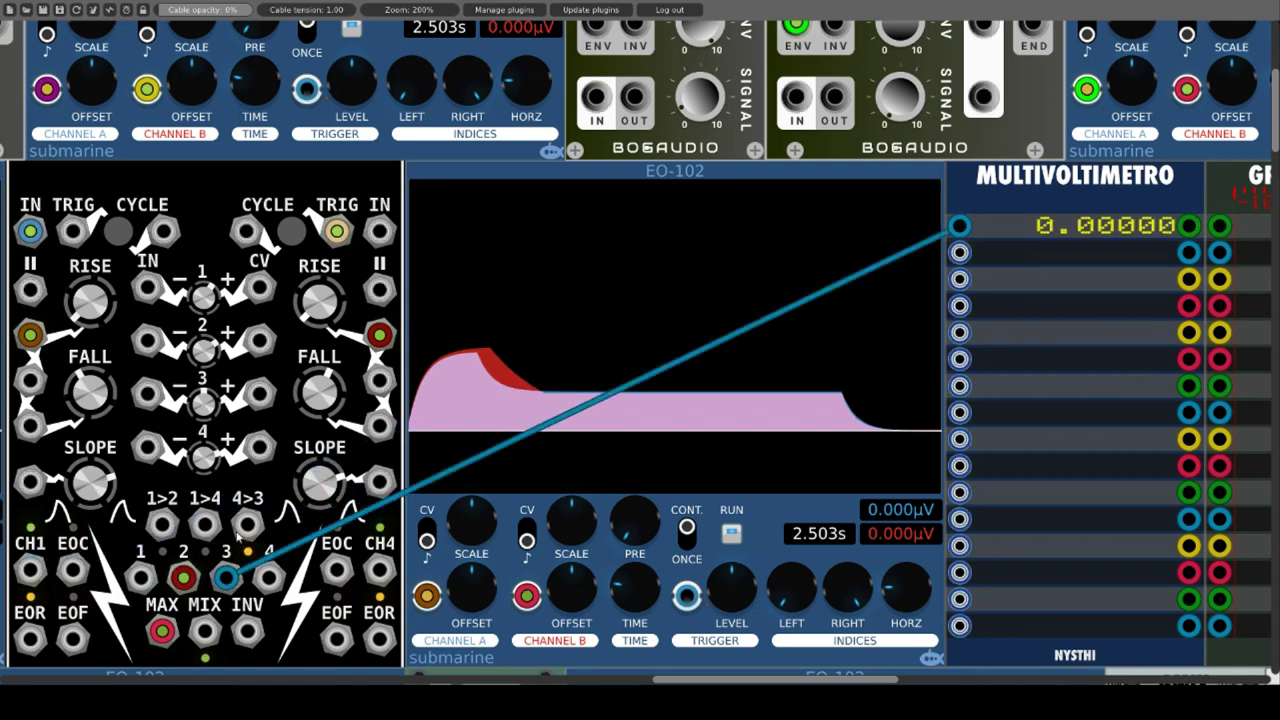
Try the CYCLE buttons of Floats channels 1 and 4, and switch both off again.
{"action": "left_click", "coordinate": [119, 231]}
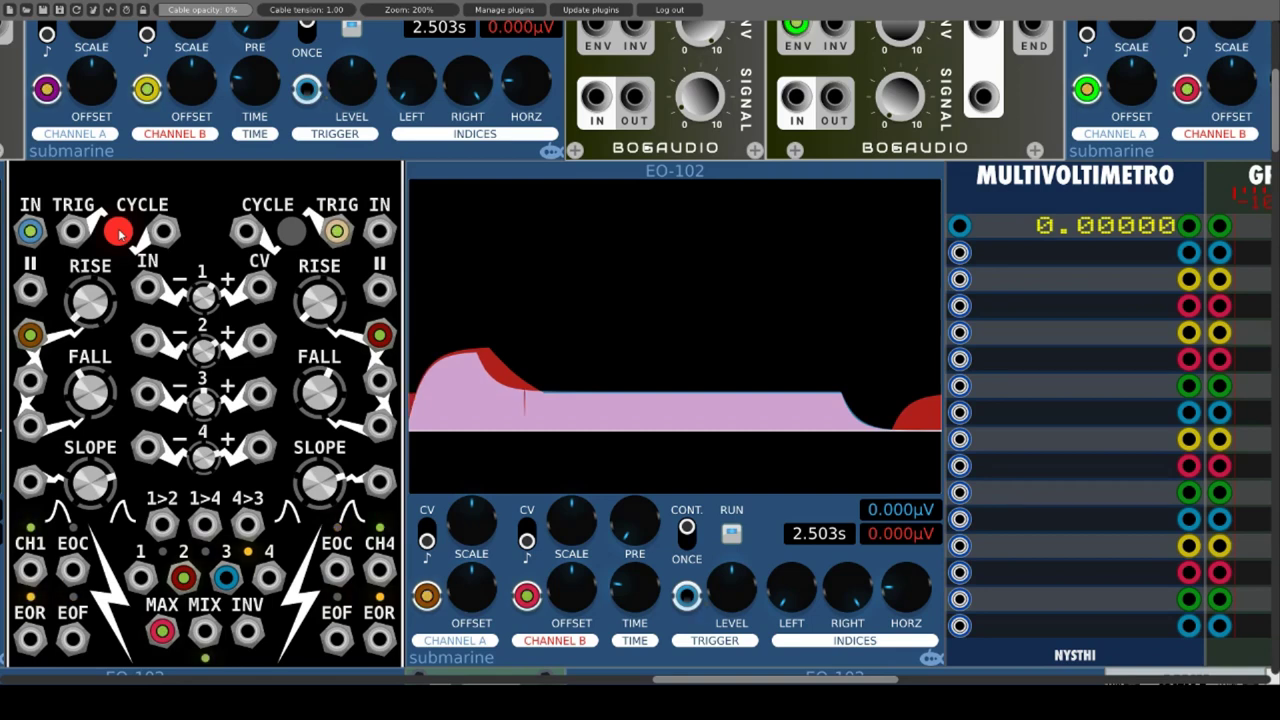
{"action": "left_click", "coordinate": [292, 234]}
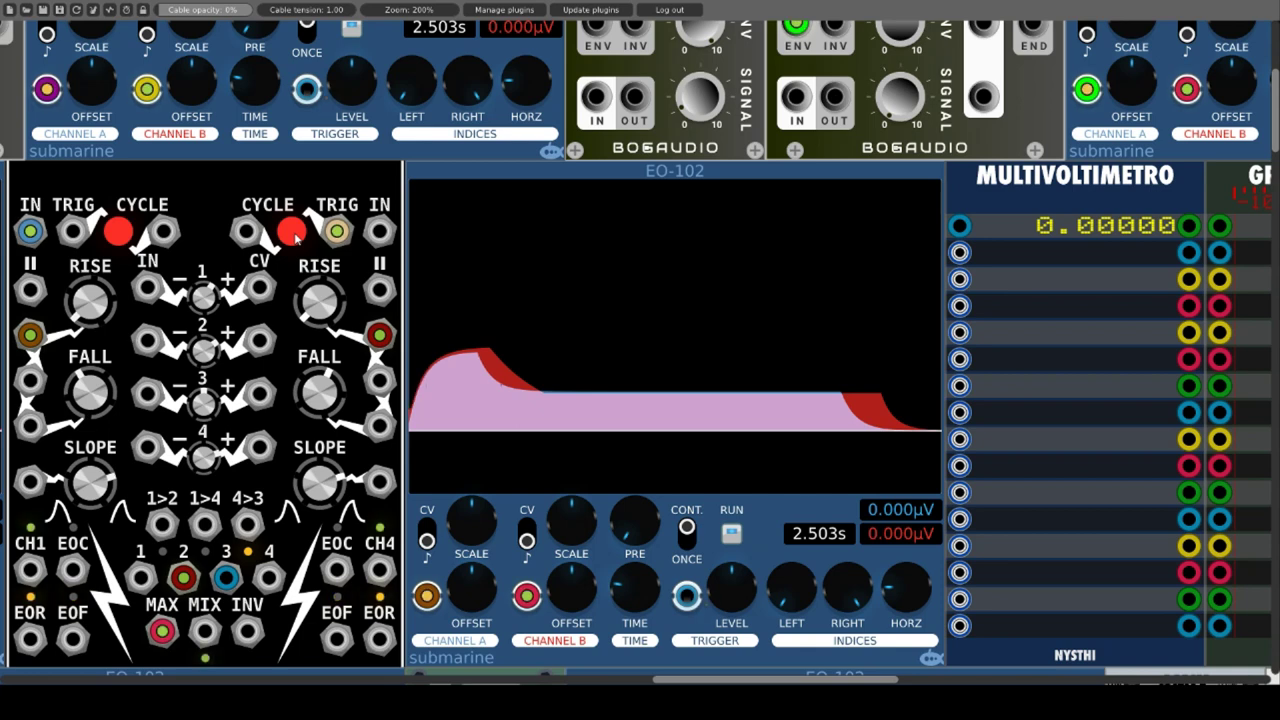
{"action": "left_click", "coordinate": [118, 234]}
{"action": "left_click", "coordinate": [292, 234]}
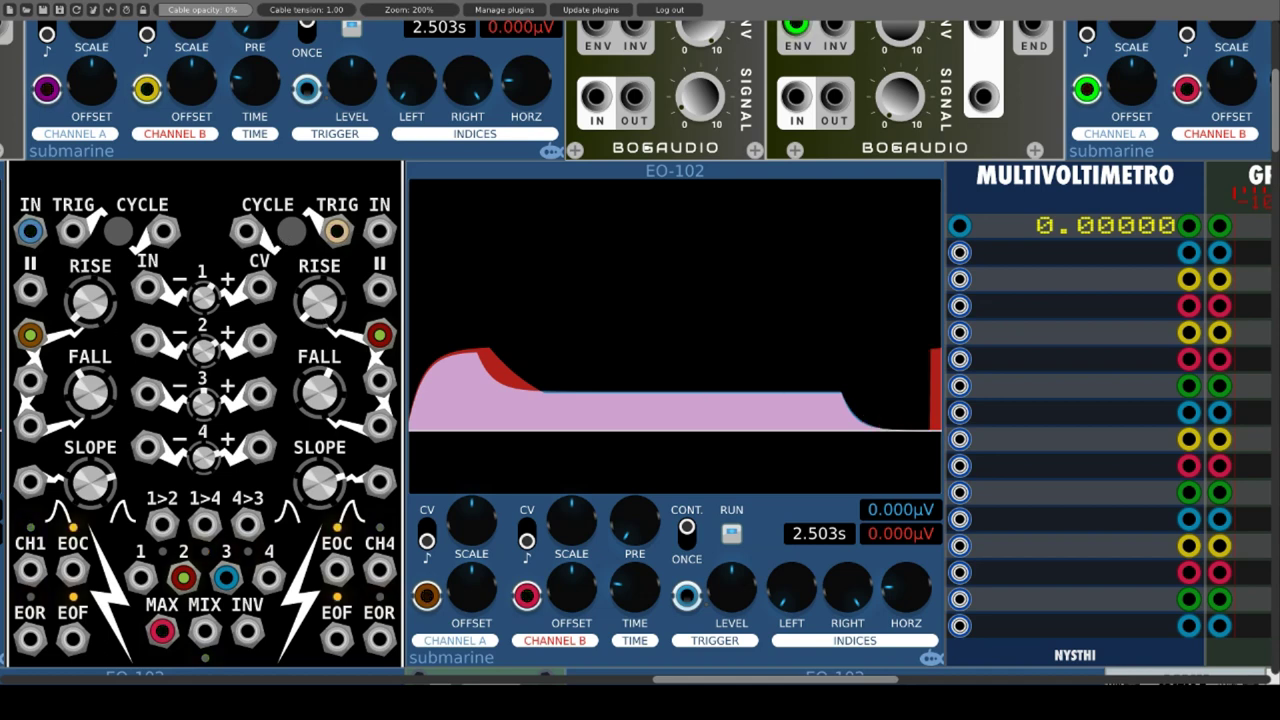
Try raising channel 4's RISE and FALL on Floats, and bring RISE back down.
{"action": "mouse_move", "coordinate": [322, 313]}
{"action": "left_mouse_down"}
{"action": "mouse_move", "coordinate": [322, 286]}
{"action": "mouse_move", "coordinate": [322, 306]}
{"action": "left_mouse_up"}
{"action": "left_click_drag", "start_coordinate": [327, 405], "coordinate": [327, 381]}
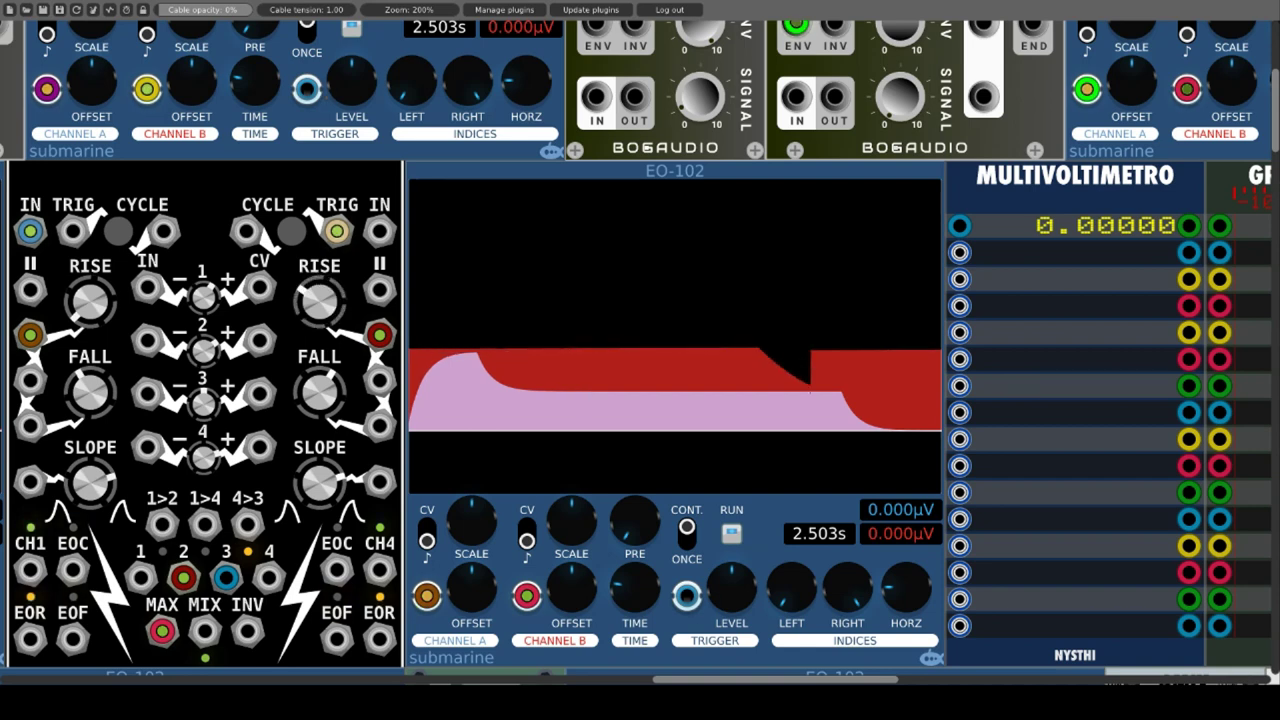
{"action": "left_click_drag", "start_coordinate": [321, 306], "coordinate": [302, 350]}
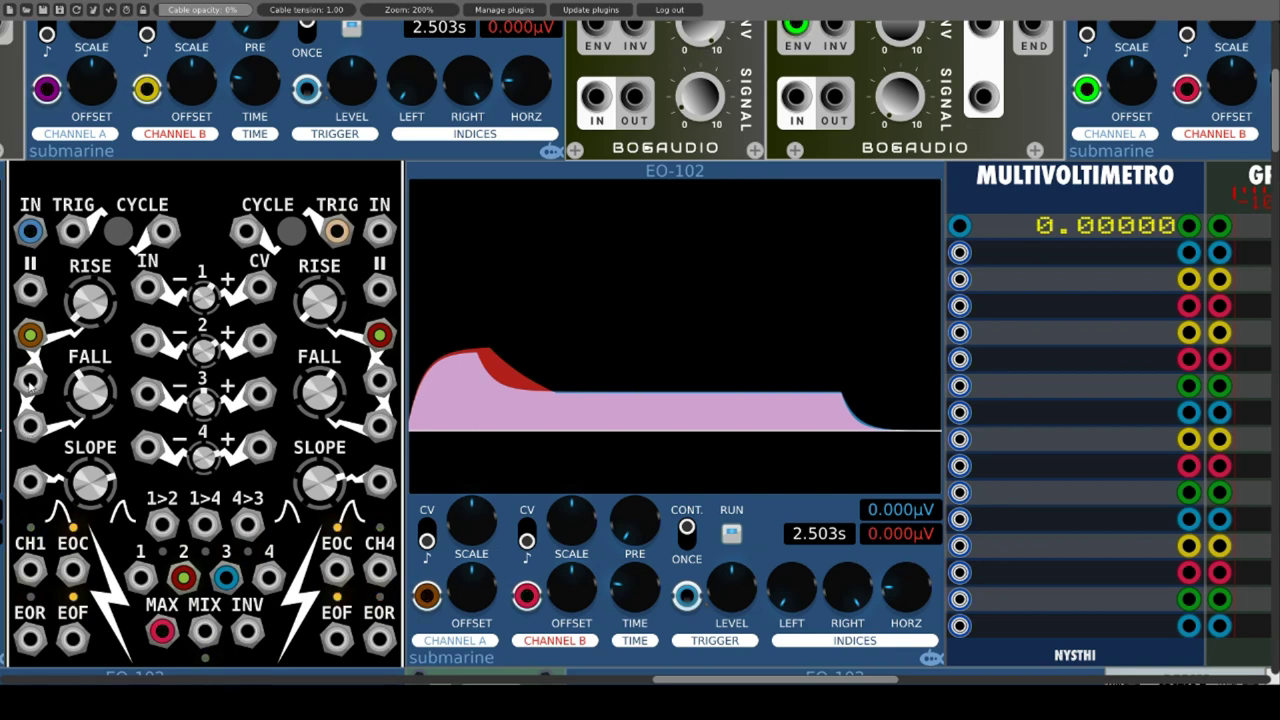
Patch output 3 into channel 1's combined RISE and FALL CV input on Floats.
{"action": "left_click_drag", "start_coordinate": [30, 381], "coordinate": [226, 578]}
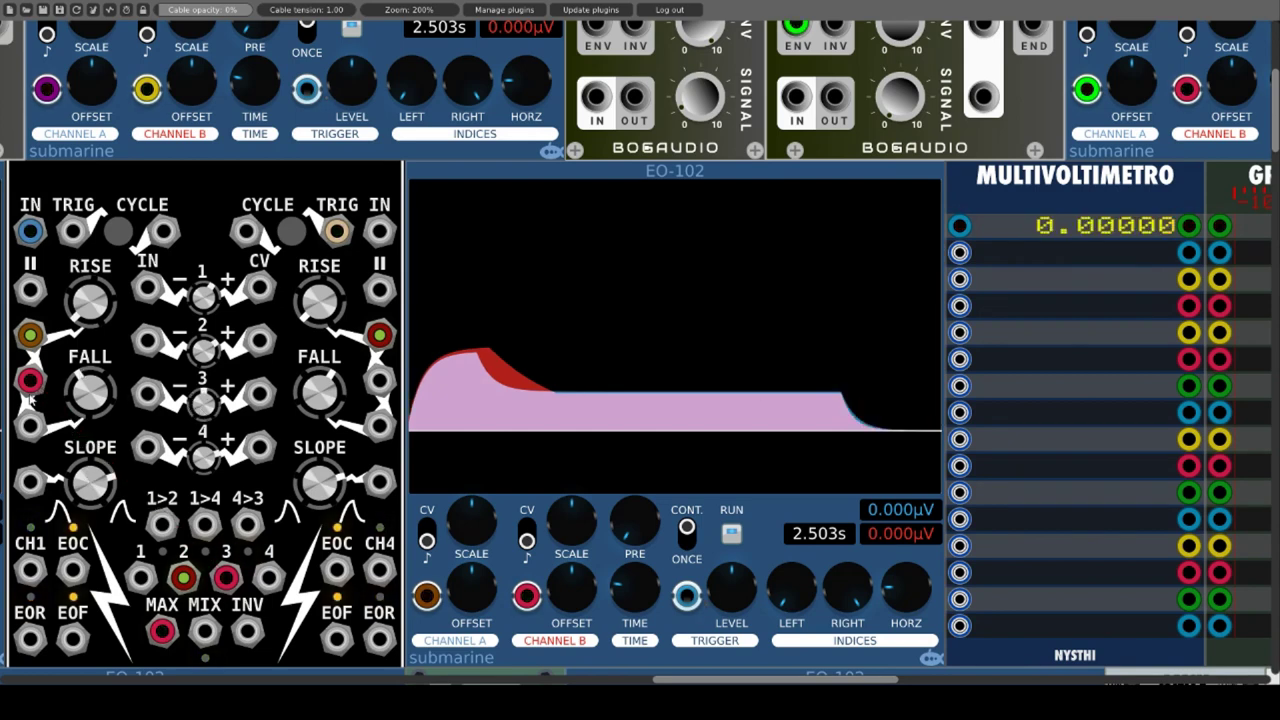
Move the cable at channel 1's combined RISE and FALL CV input to its SLOPE CV input on Floats, and unplug it.
{"action": "mouse_move", "coordinate": [38, 385]}
{"action": "left_click_drag", "start_coordinate": [36, 382], "coordinate": [31, 482]}
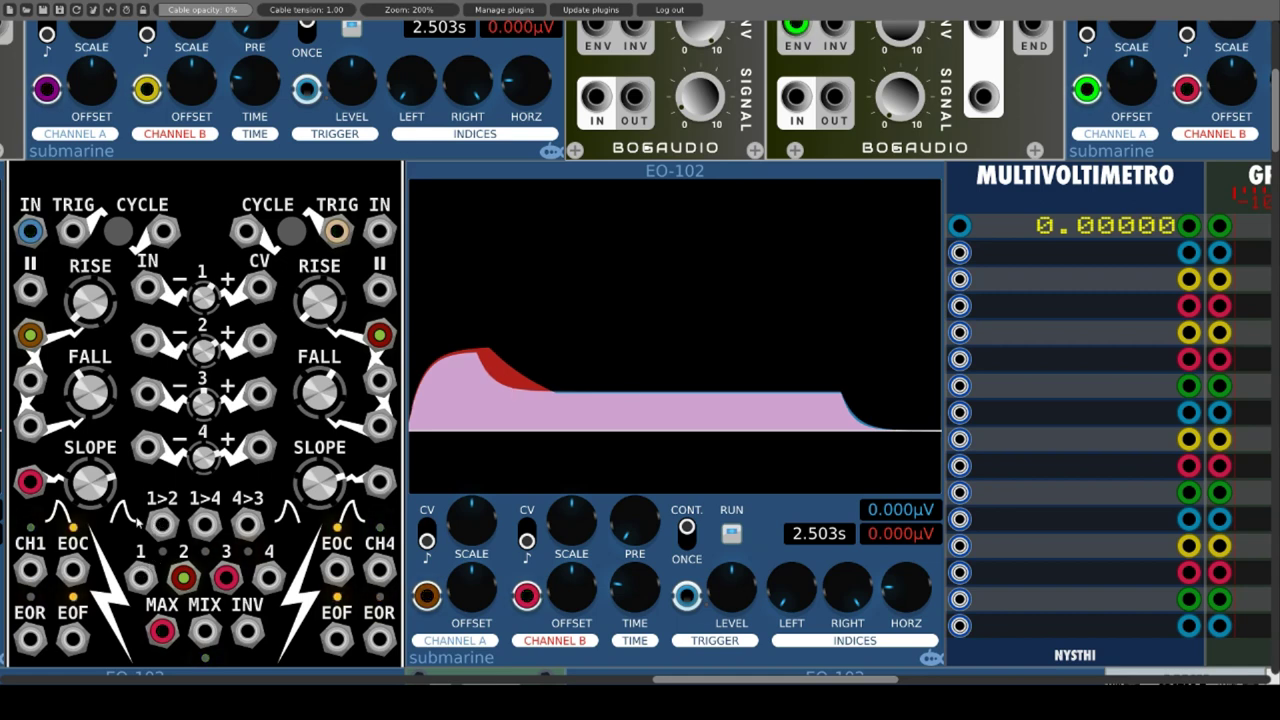
{"action": "mouse_move", "coordinate": [30, 482]}
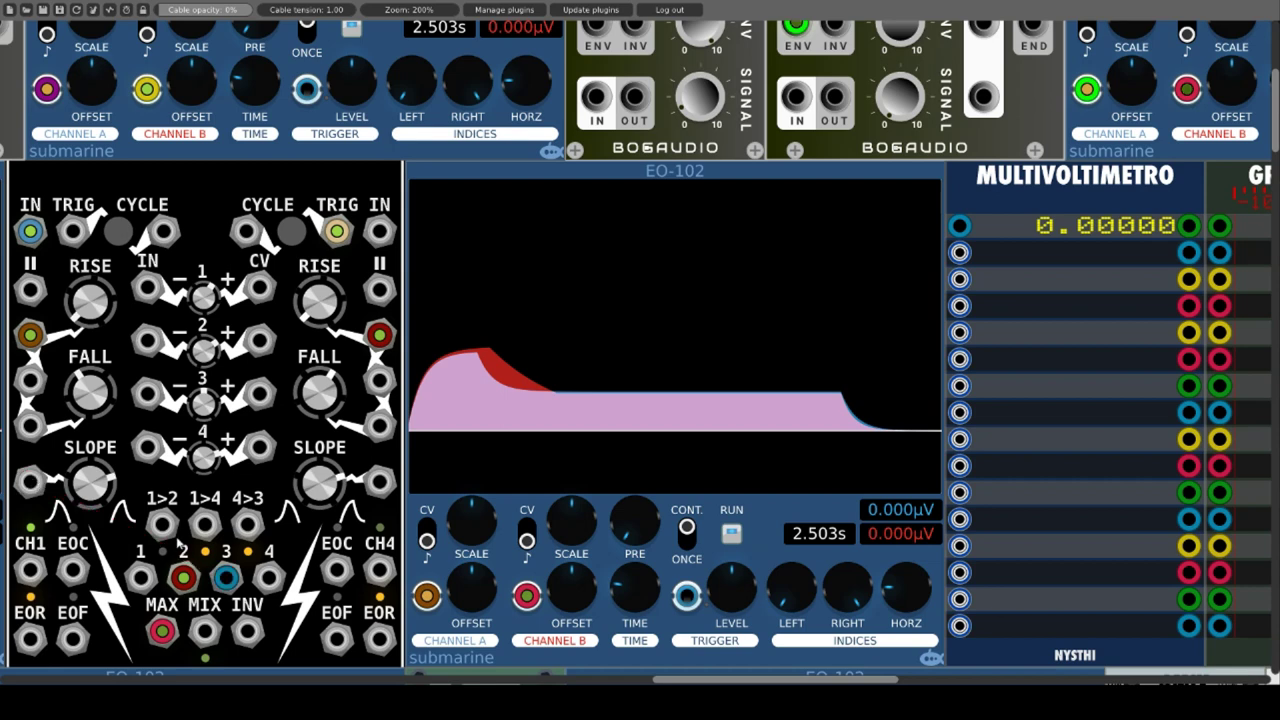
Patch Floats' 1>2 output into MULTIVOLTIMETRO's second input, move the cable to 1>4, 4>3 and 1>4 again, and unplug it.
{"action": "left_click_drag", "start_coordinate": [161, 522], "coordinate": [959, 252]}
{"action": "mouse_move", "coordinate": [163, 523]}
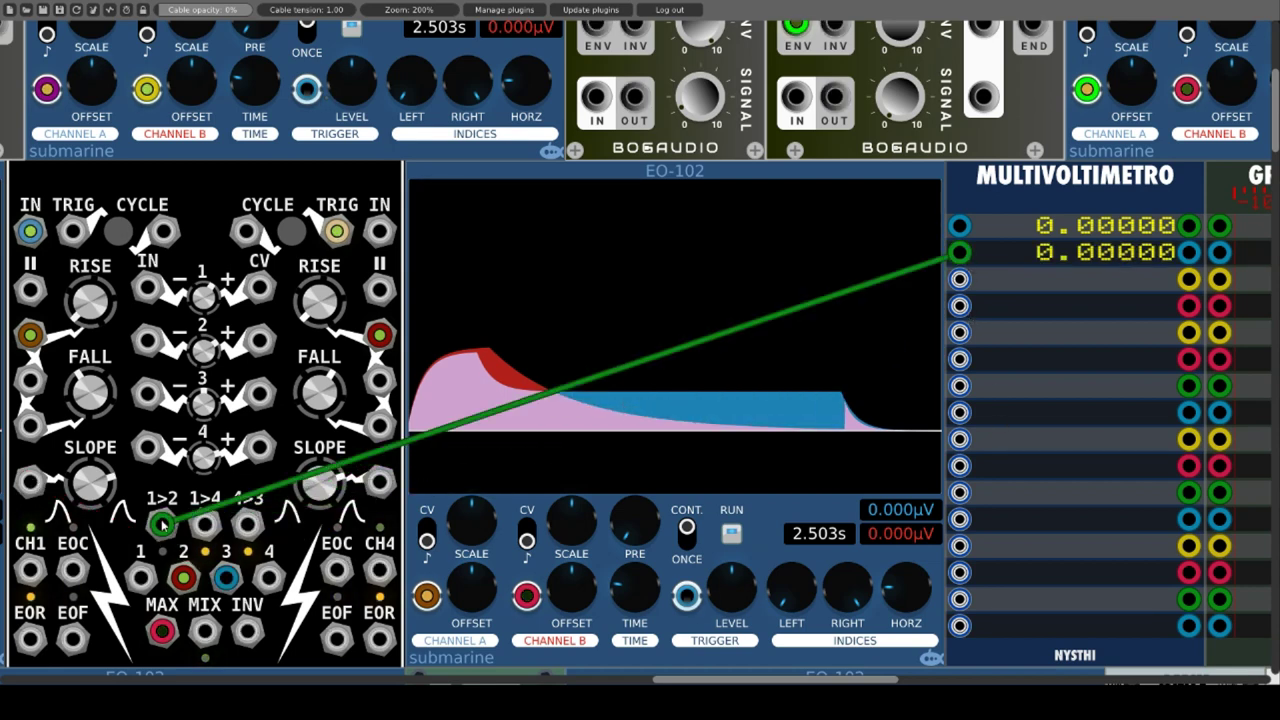
{"action": "left_click_drag", "start_coordinate": [163, 523], "coordinate": [205, 523]}
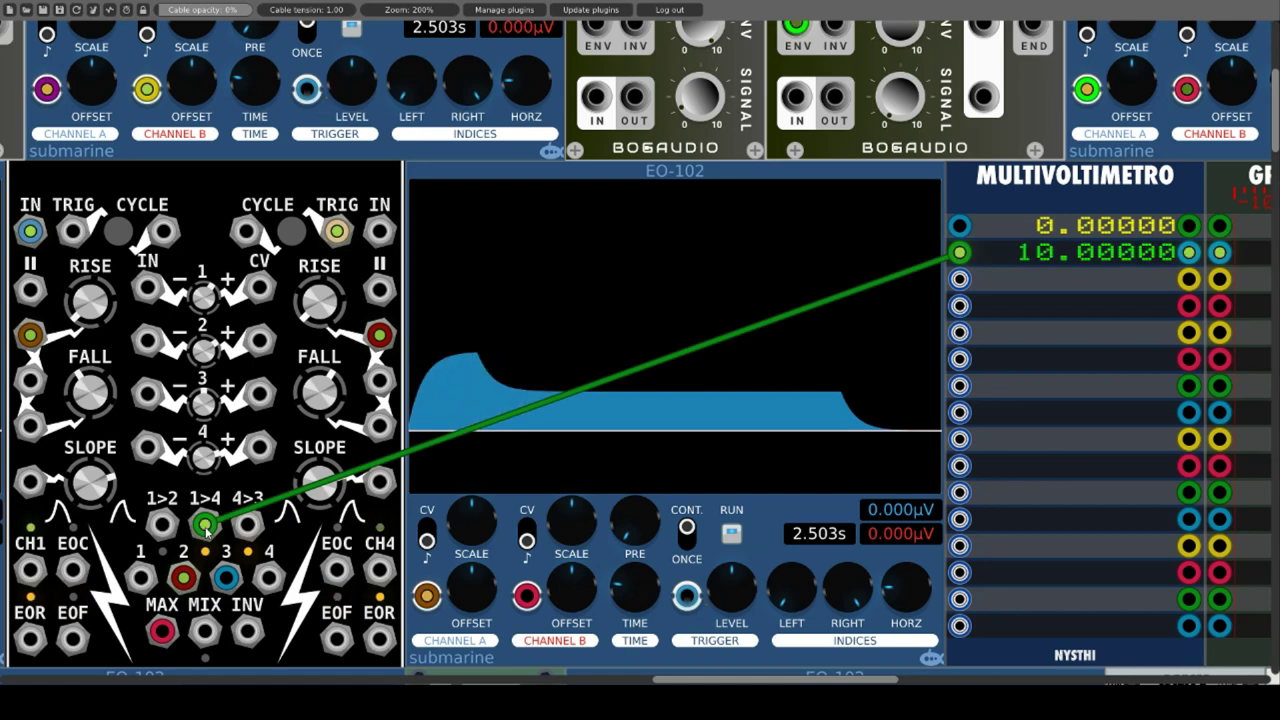
{"action": "left_click_drag", "start_coordinate": [206, 530], "coordinate": [248, 526]}
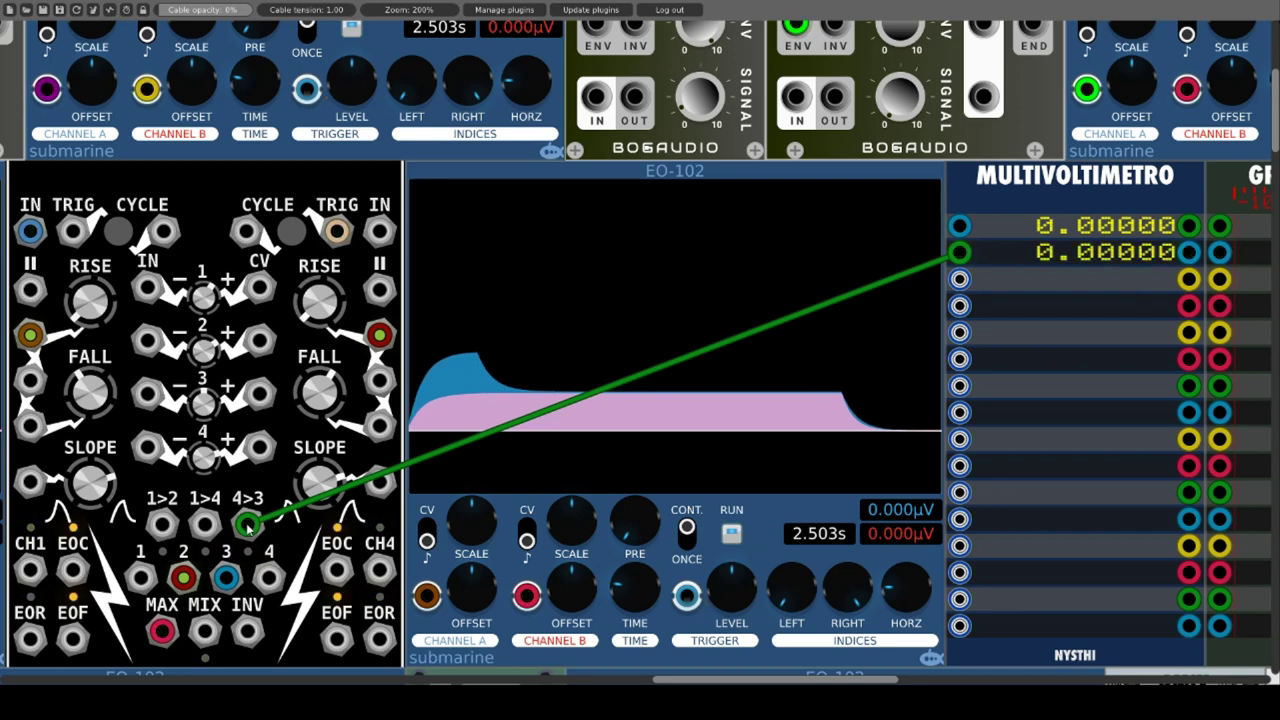
{"action": "left_click_drag", "start_coordinate": [247, 525], "coordinate": [205, 524]}
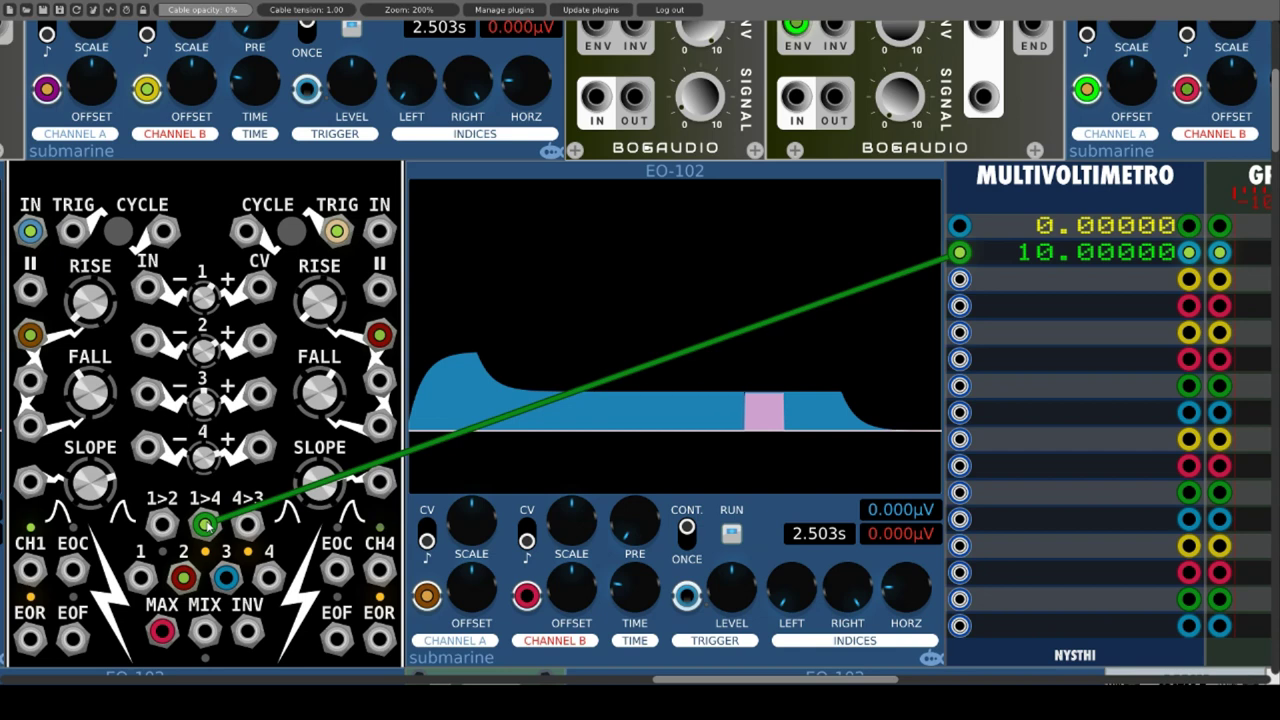
{"action": "right_click", "coordinate": [205, 524]}
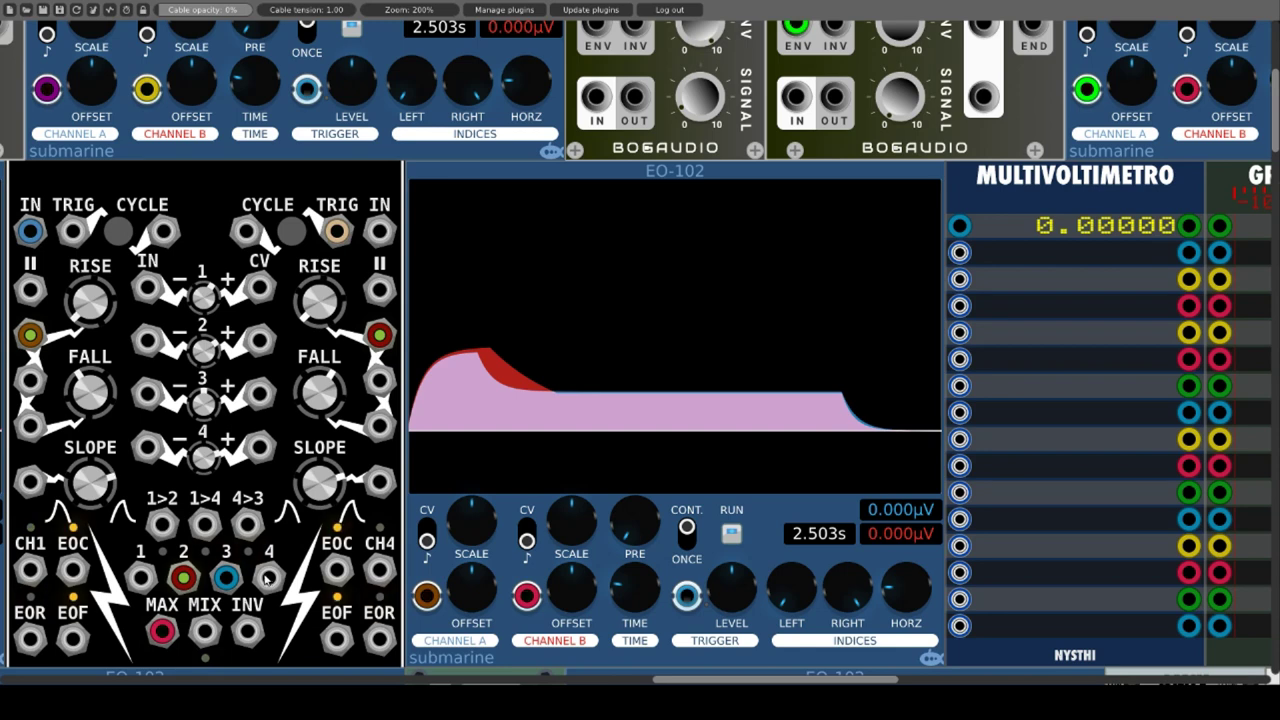
Patch Floats' output 1 into MULTIVOLTIMETRO's second input, move the cable to output 4, and remove it.
{"action": "left_click_drag", "start_coordinate": [143, 578], "coordinate": [959, 252]}
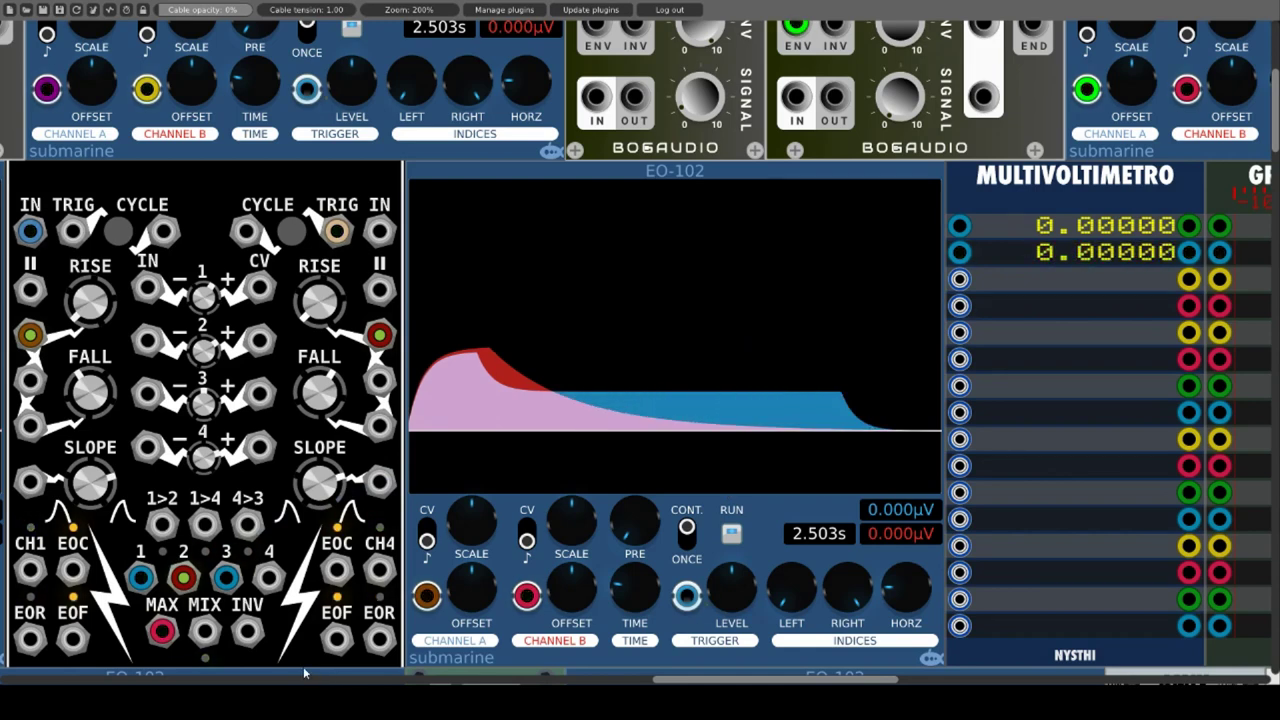
{"action": "left_click_drag", "start_coordinate": [141, 578], "coordinate": [271, 580]}
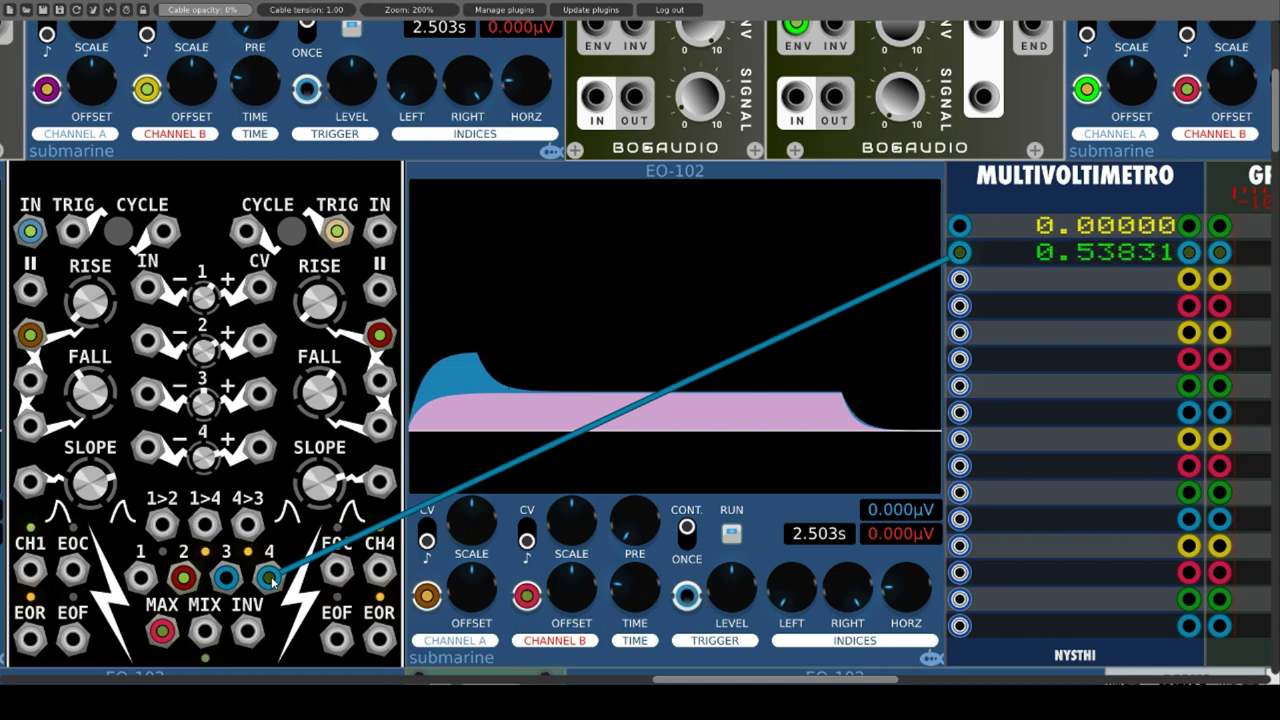
{"action": "right_click", "coordinate": [270, 578]}
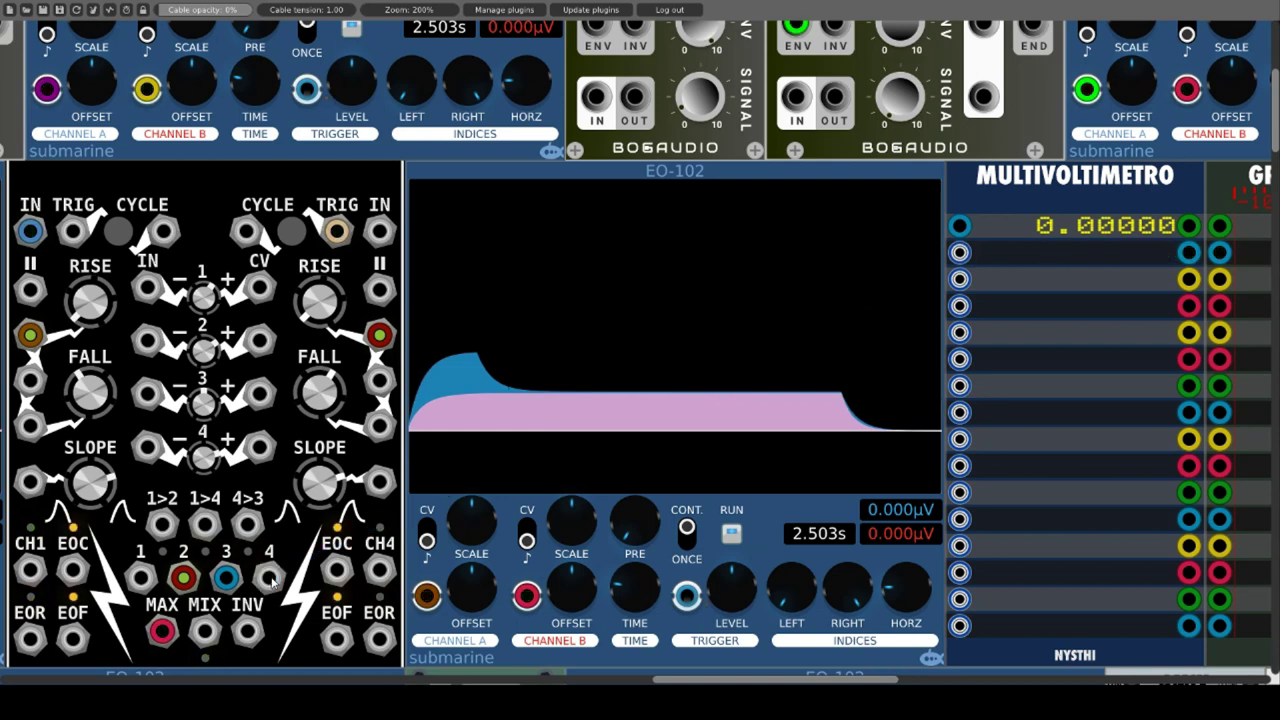
Patch Floats' MAX output into MULTIVOLTIMETRO's second input.
{"action": "left_click_drag", "start_coordinate": [162, 630], "coordinate": [526, 596]}
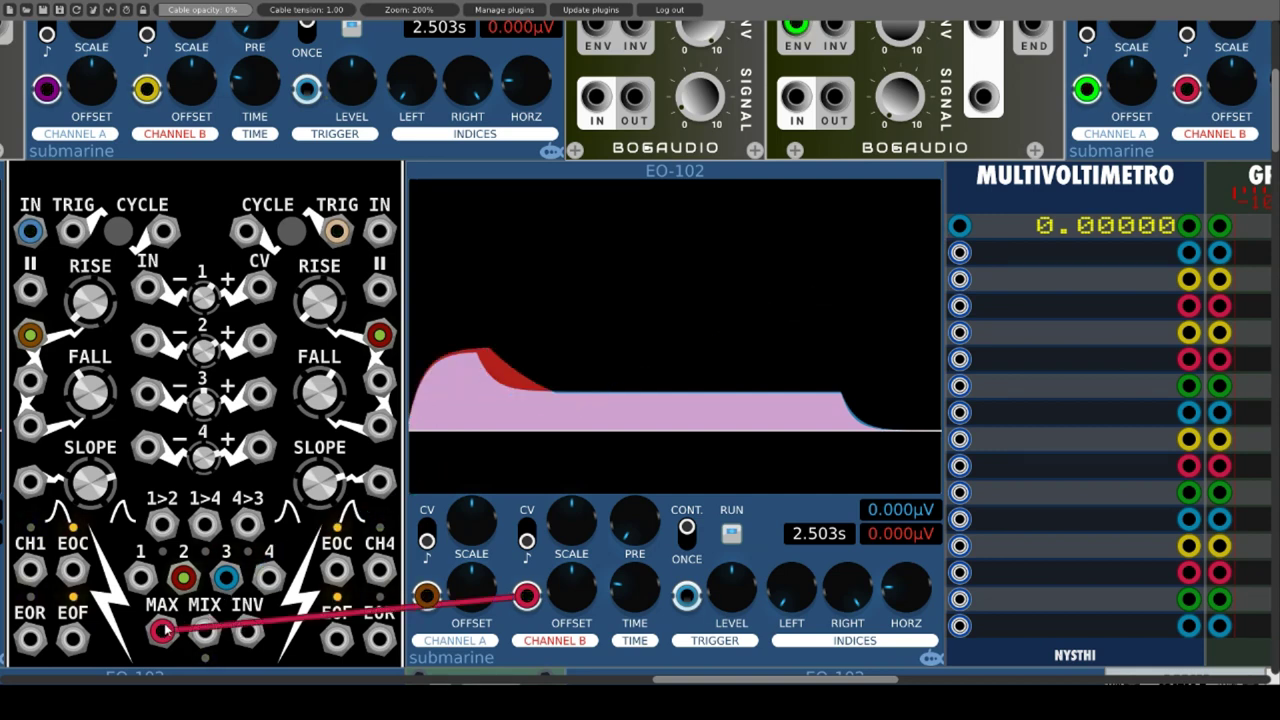
{"action": "right_click", "coordinate": [526, 596]}
{"action": "left_click_drag", "start_coordinate": [959, 252], "coordinate": [162, 630]}
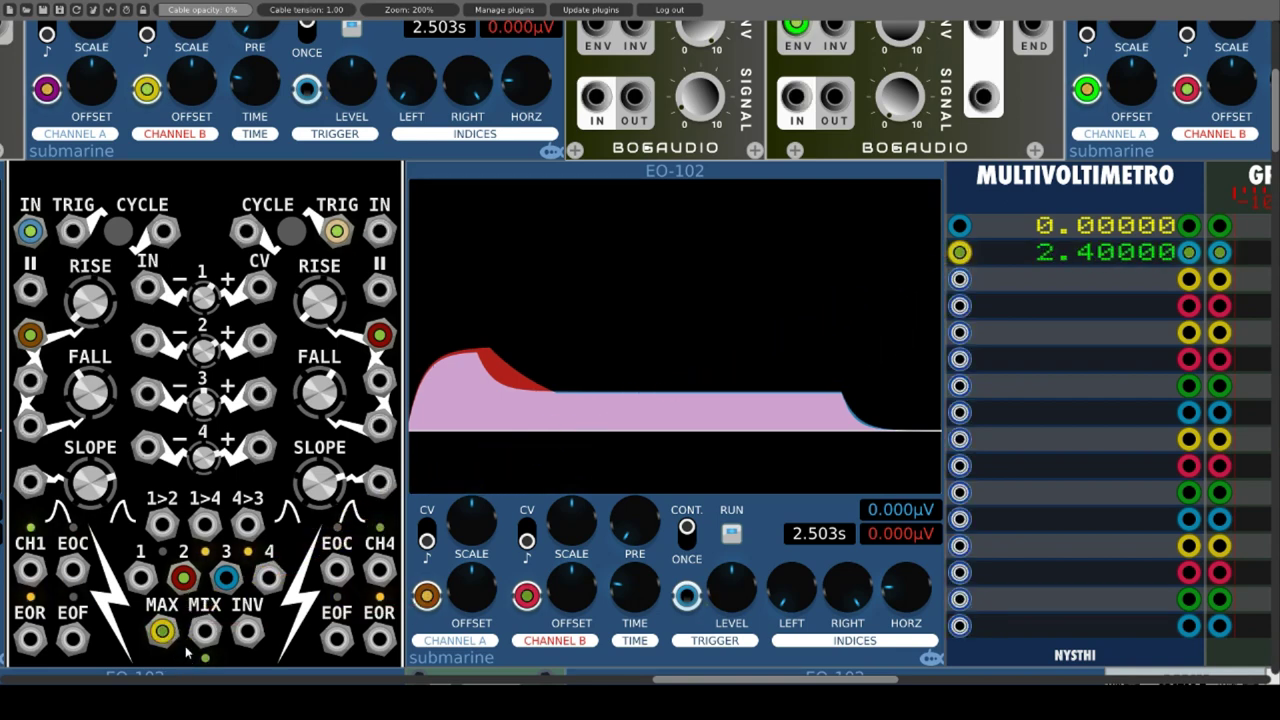
{"action": "left_click_drag", "start_coordinate": [142, 580], "coordinate": [142, 582]}
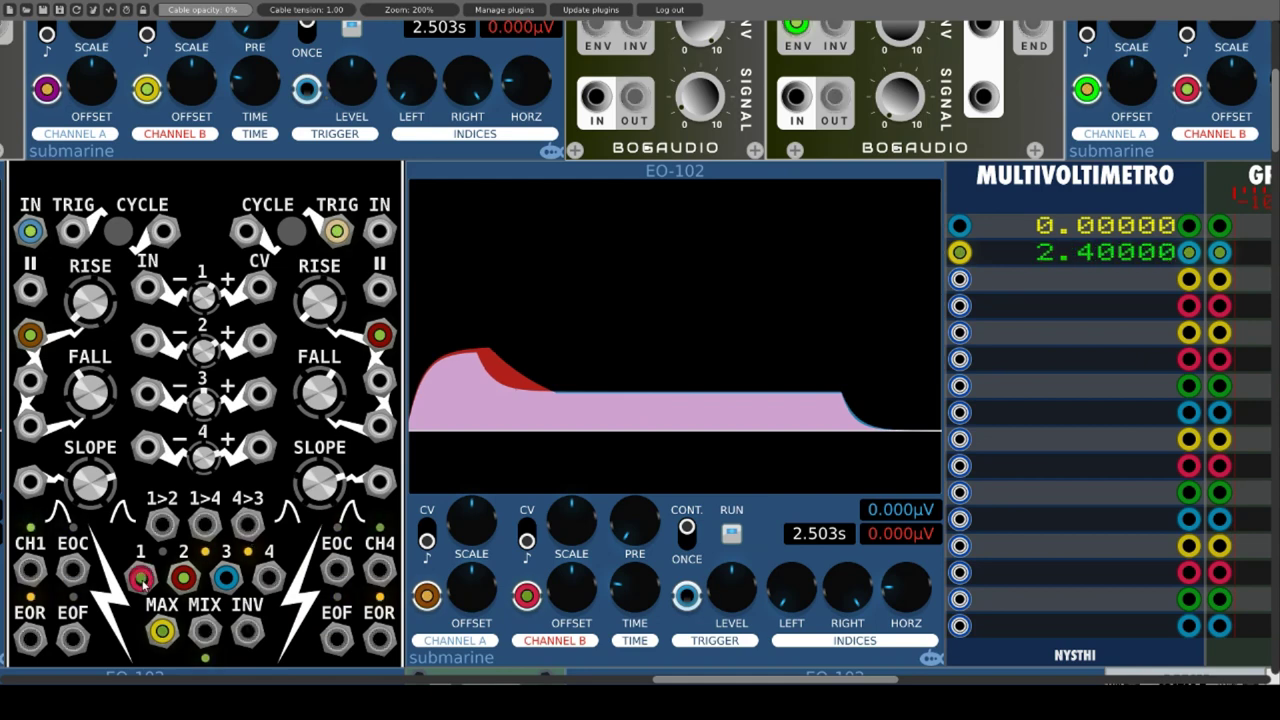
{"action": "left_click_drag", "start_coordinate": [237, 588], "coordinate": [183, 580]}
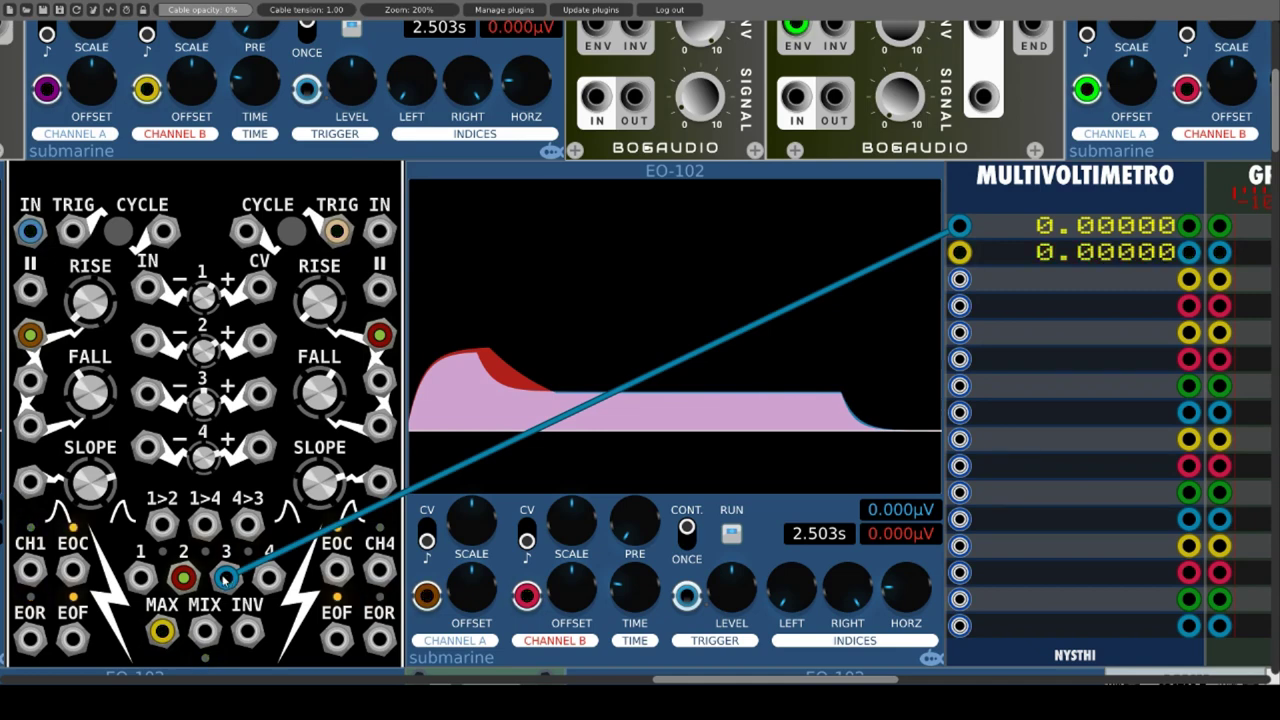
{"action": "left_click_drag", "start_coordinate": [227, 577], "coordinate": [228, 423]}
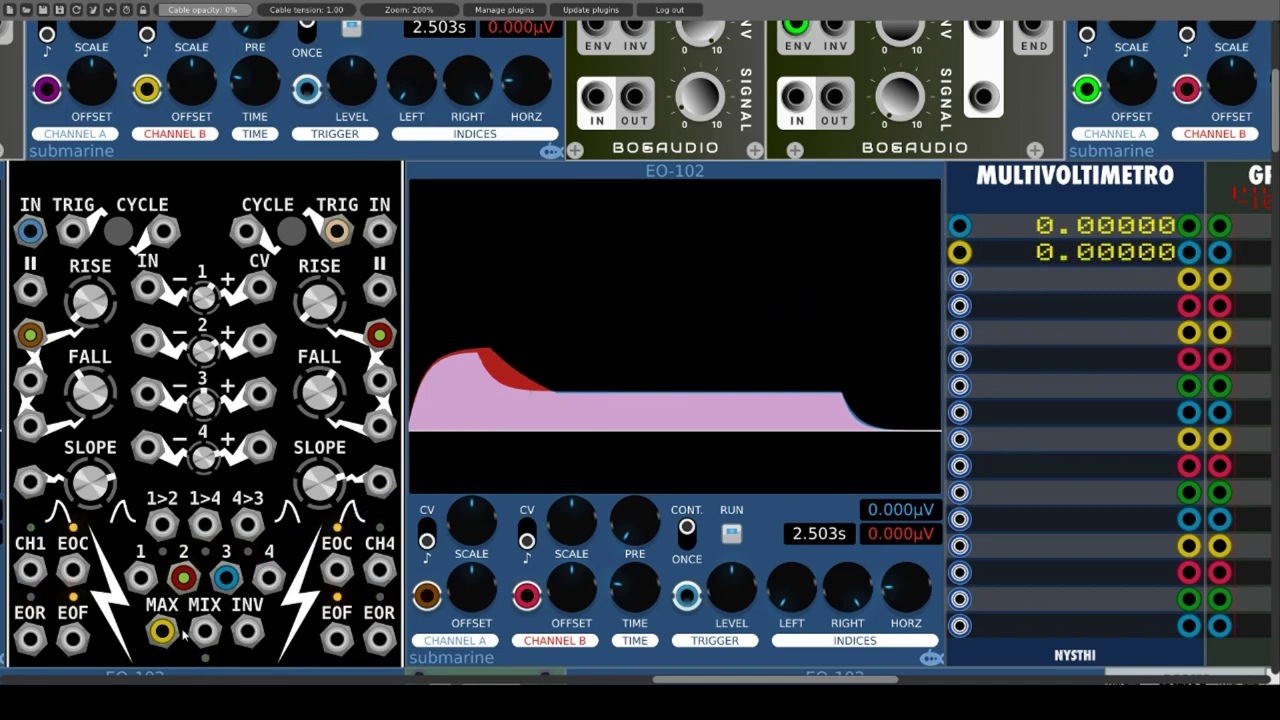
Move the second MULTIVOLTIMETRO cable to channel 1's EOR, EOF, EOC and CH1 outputs on Floats in turn.
{"action": "left_click_drag", "start_coordinate": [161, 630], "coordinate": [33, 640]}
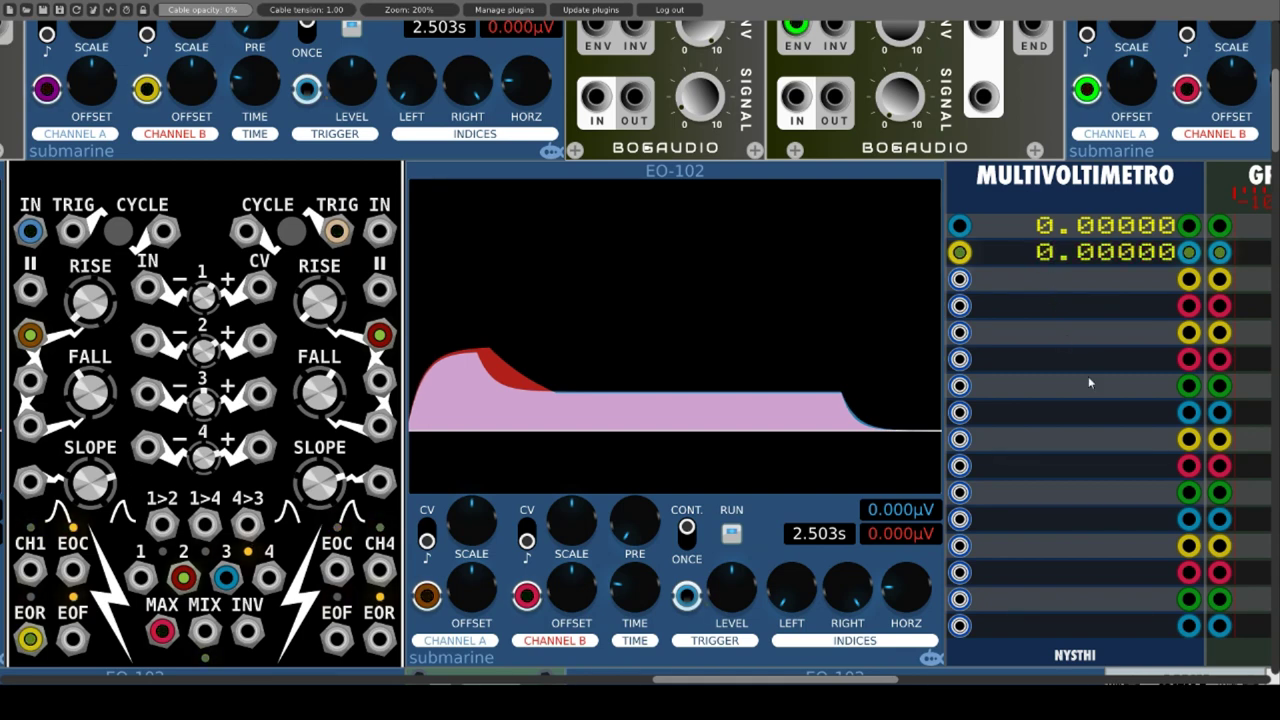
{"action": "mouse_move", "coordinate": [30, 640]}
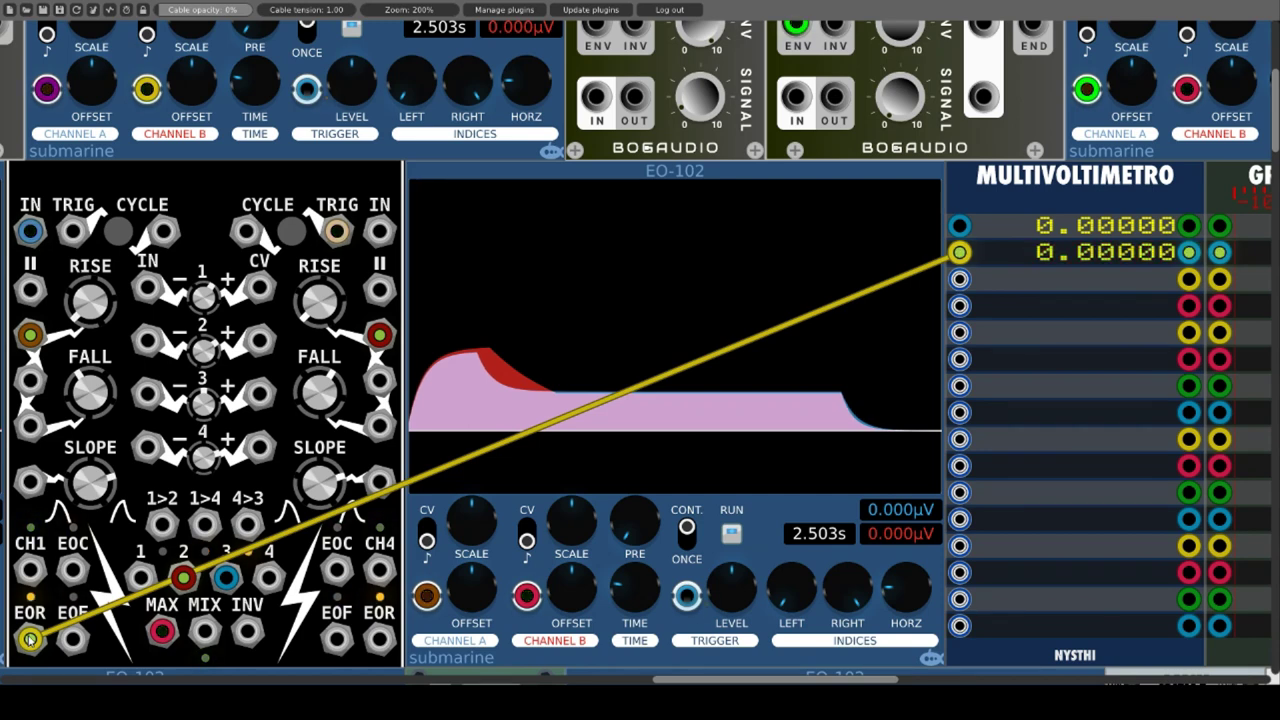
{"action": "left_click_drag", "start_coordinate": [30, 638], "coordinate": [70, 640]}
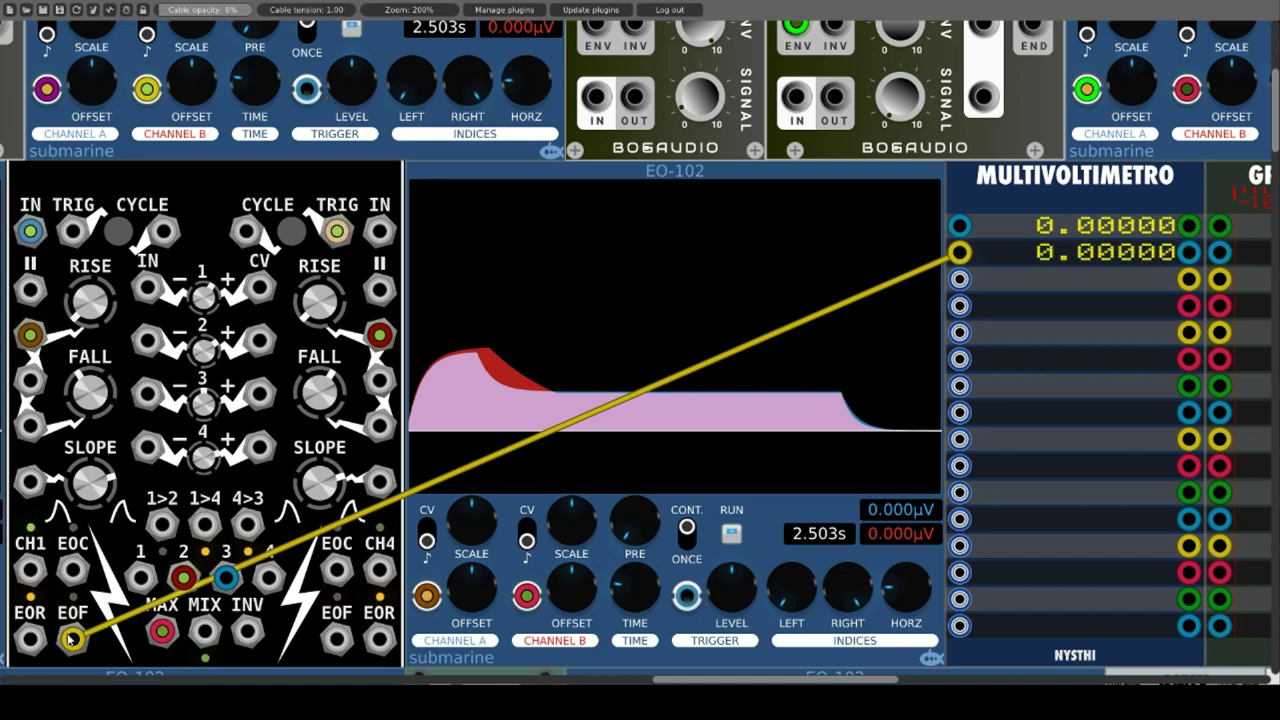
{"action": "left_click_drag", "start_coordinate": [72, 638], "coordinate": [75, 570]}
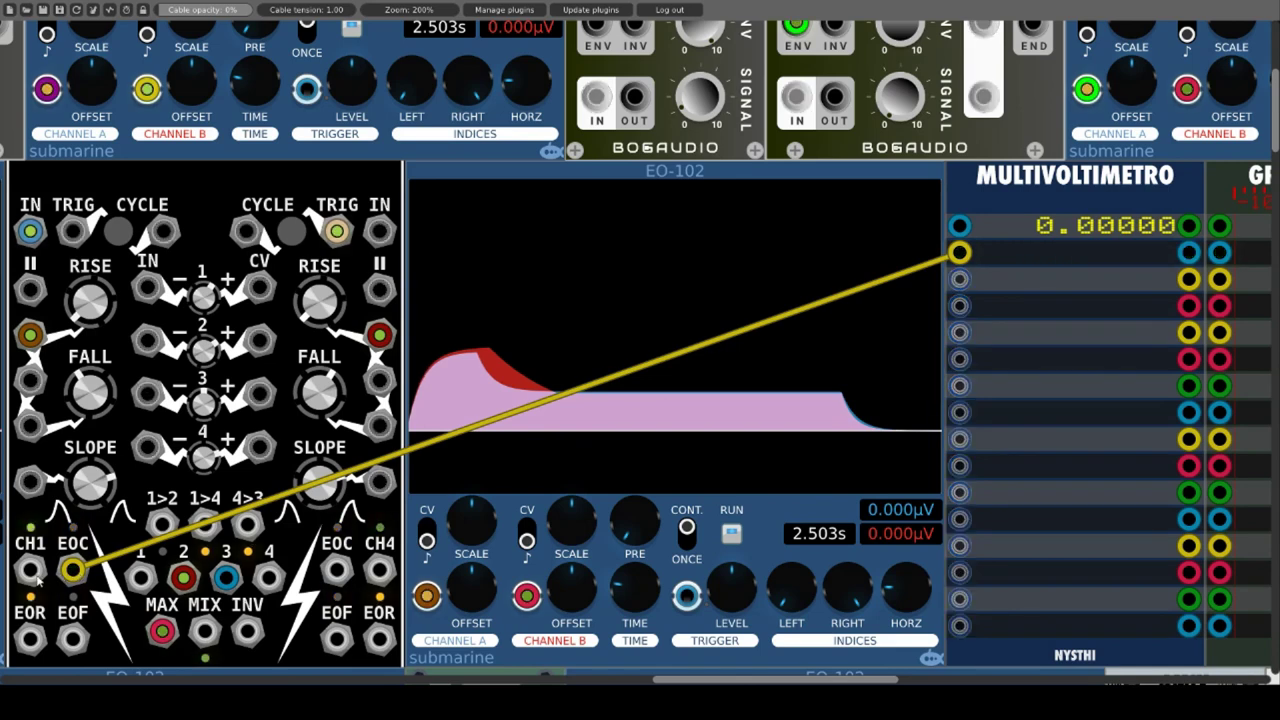
{"action": "left_click_drag", "start_coordinate": [72, 570], "coordinate": [30, 570]}
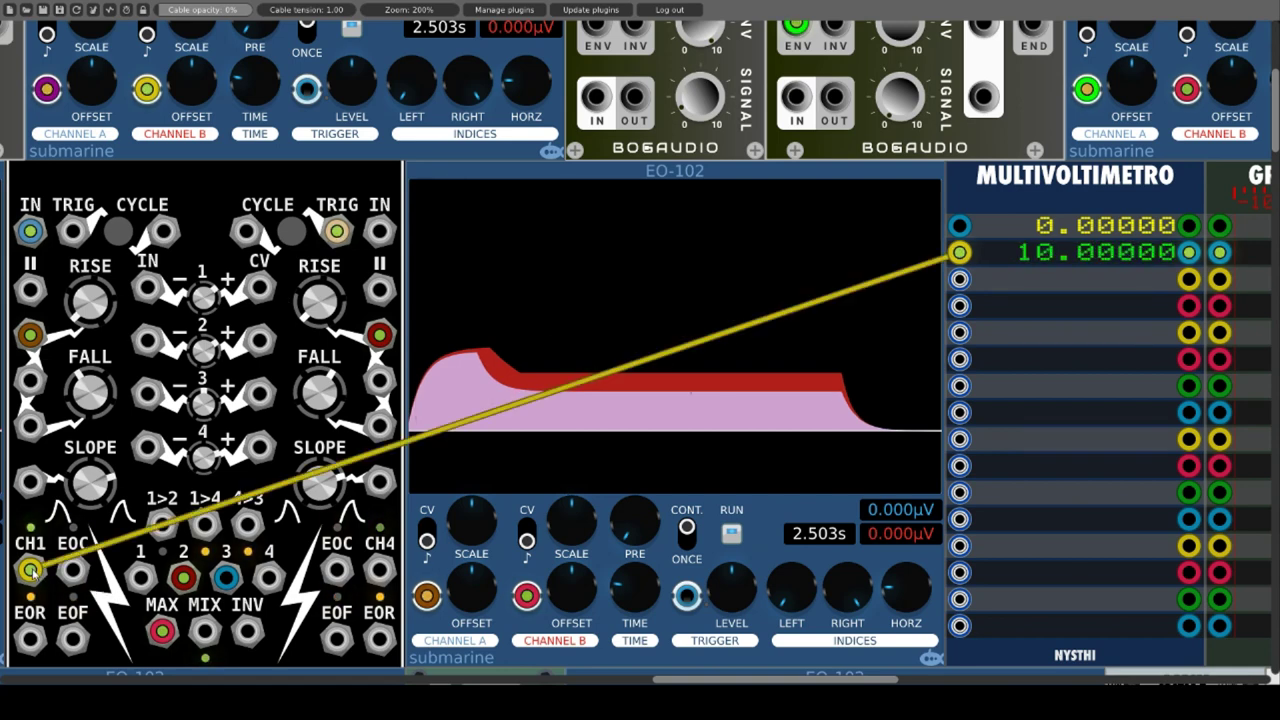
Move the second MULTIVOLTIMETRO cable to Floats' outputs 1, MAX, MIX and INV in turn, and unplug it.
{"action": "left_click_drag", "start_coordinate": [30, 570], "coordinate": [146, 585]}
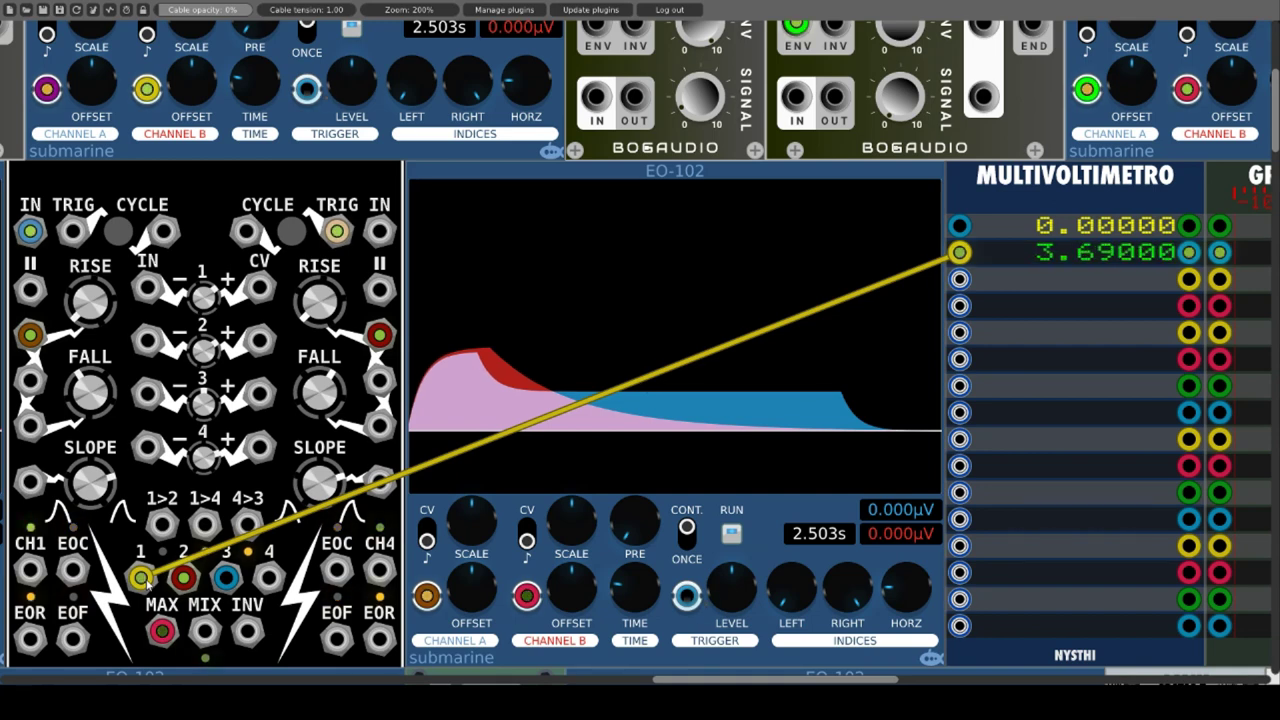
{"action": "left_click_drag", "start_coordinate": [146, 584], "coordinate": [161, 631]}
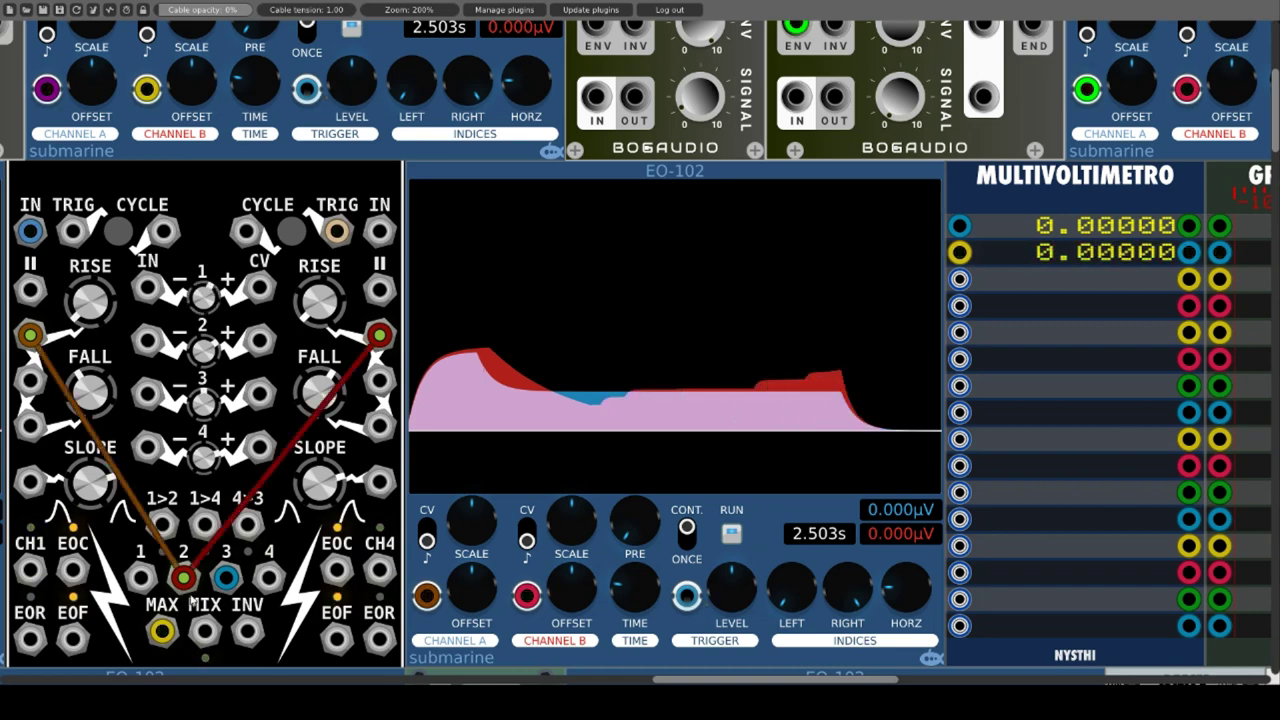
{"action": "left_click_drag", "start_coordinate": [161, 630], "coordinate": [204, 630]}
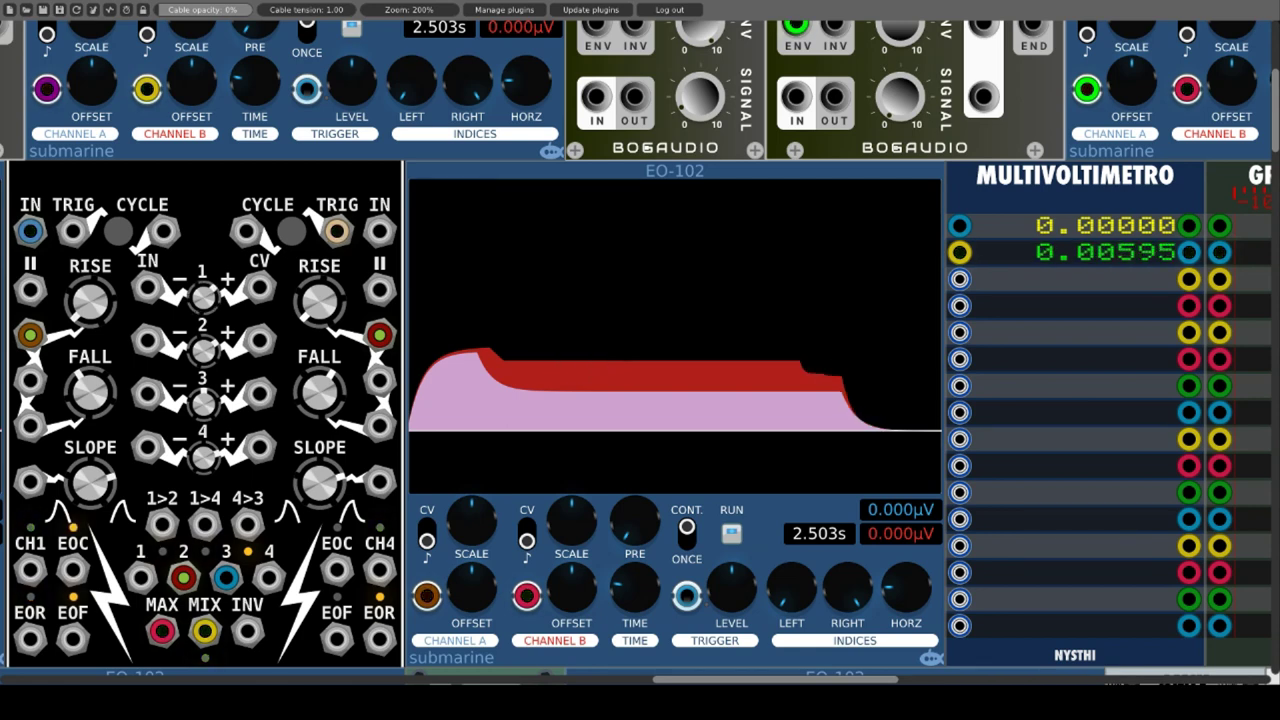
{"action": "left_click_drag", "start_coordinate": [205, 630], "coordinate": [247, 630]}
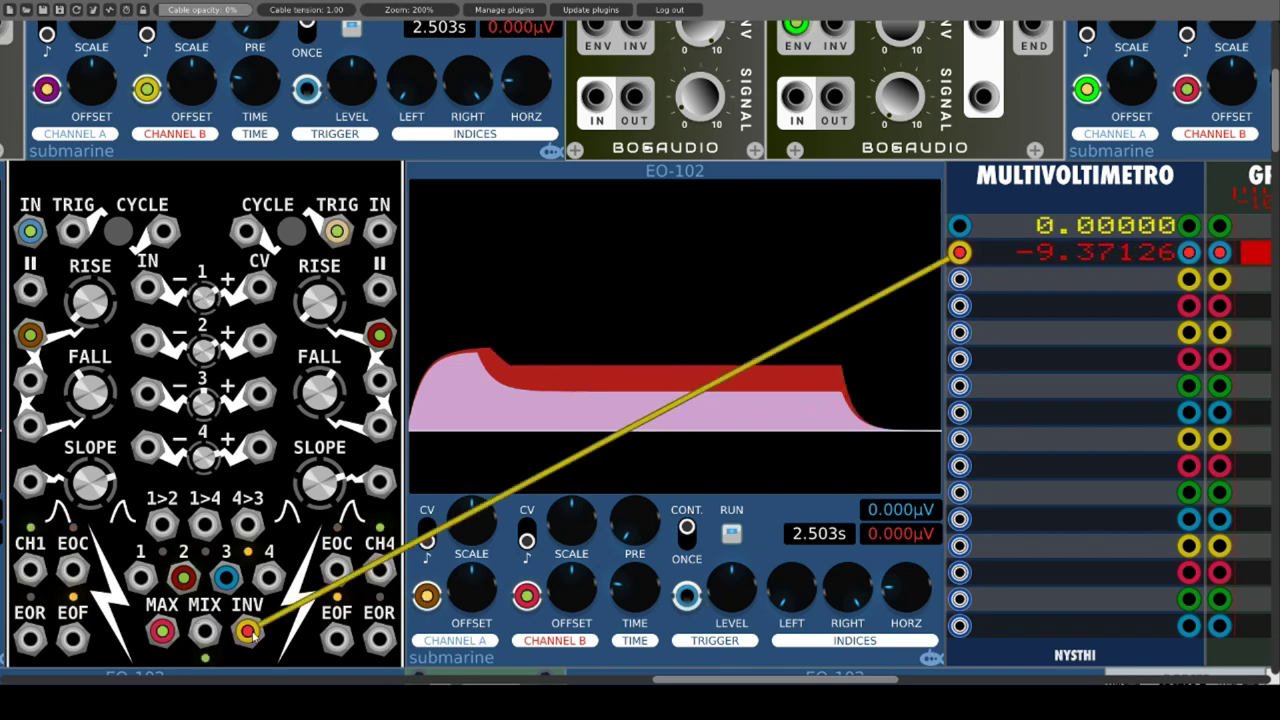
{"action": "right_click", "coordinate": [250, 633]}
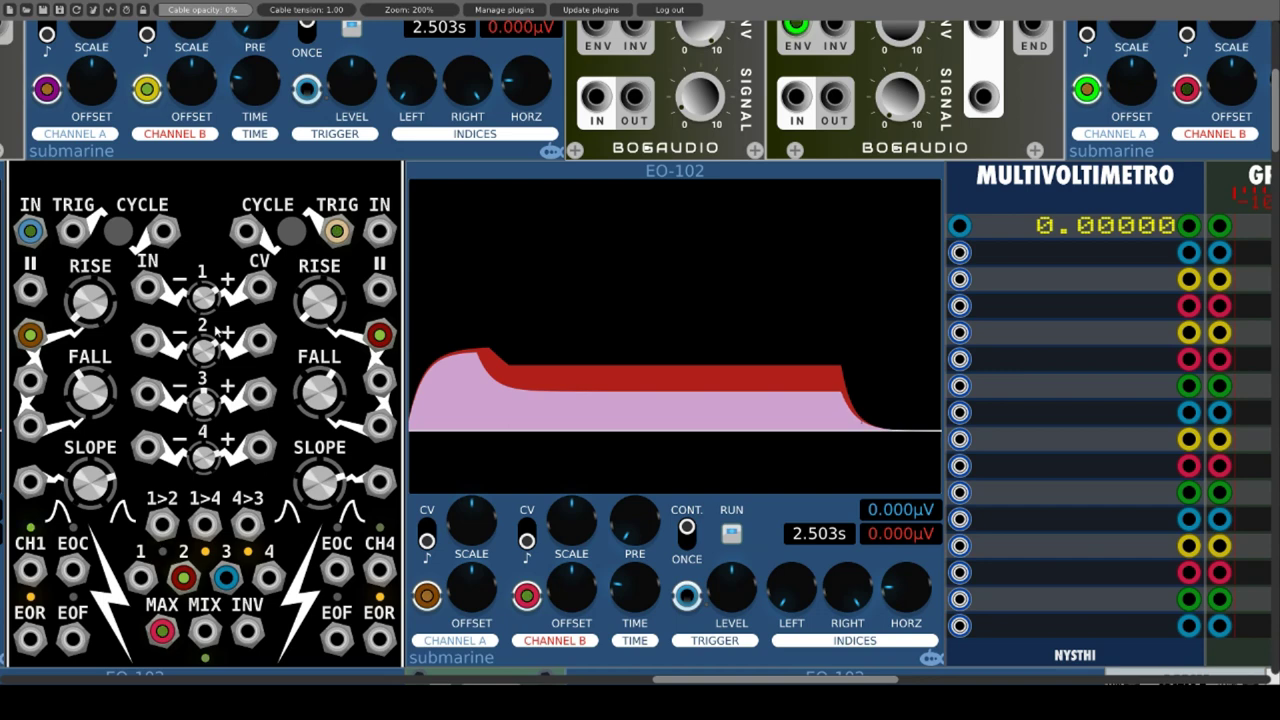
Move the scope's channel B cable from Floats' MAX output to CH4 and CH1 in turn, and put it back on MAX.
{"action": "left_click_drag", "start_coordinate": [337, 231], "coordinate": [955, 676]}
{"action": "left_click_drag", "start_coordinate": [347, 397], "coordinate": [335, 430]}
{"action": "left_click_drag", "start_coordinate": [226, 577], "coordinate": [372, 566]}
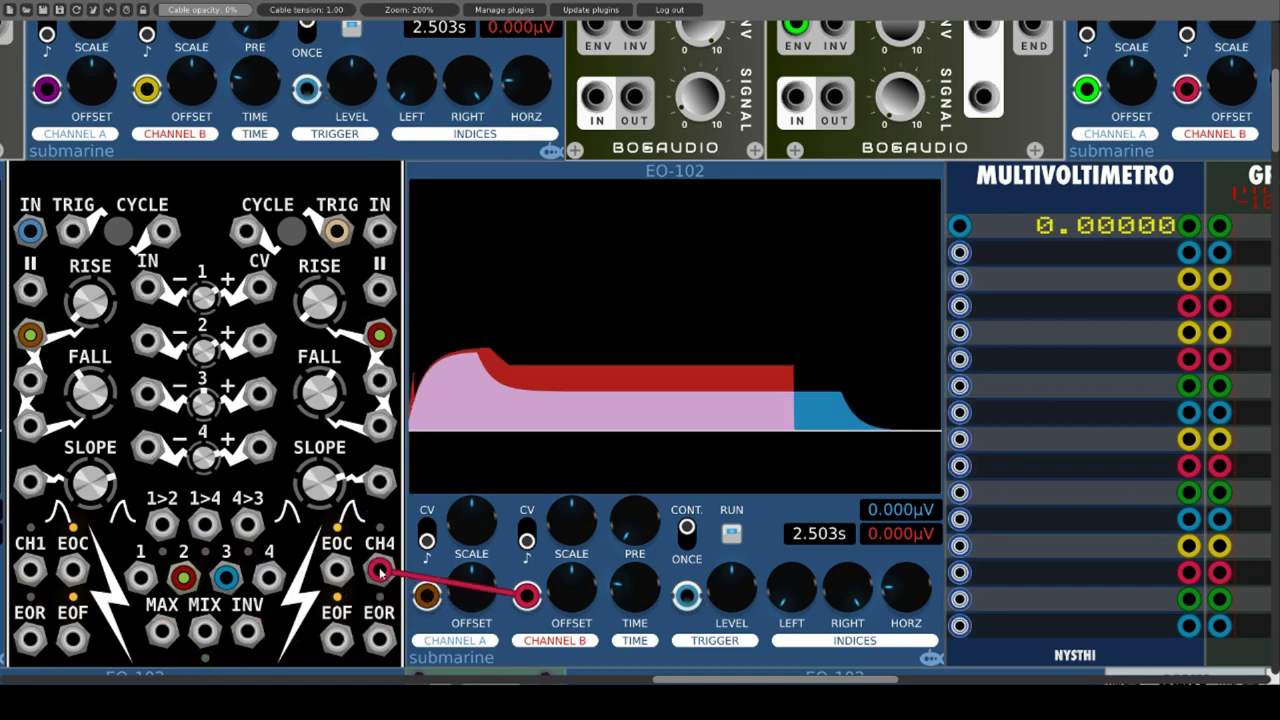
{"action": "mouse_move", "coordinate": [379, 571]}
{"action": "left_mouse_down"}
{"action": "mouse_move", "coordinate": [251, 623]}
{"action": "mouse_move", "coordinate": [72, 638]}
{"action": "mouse_move", "coordinate": [30, 570]}
{"action": "left_mouse_up"}
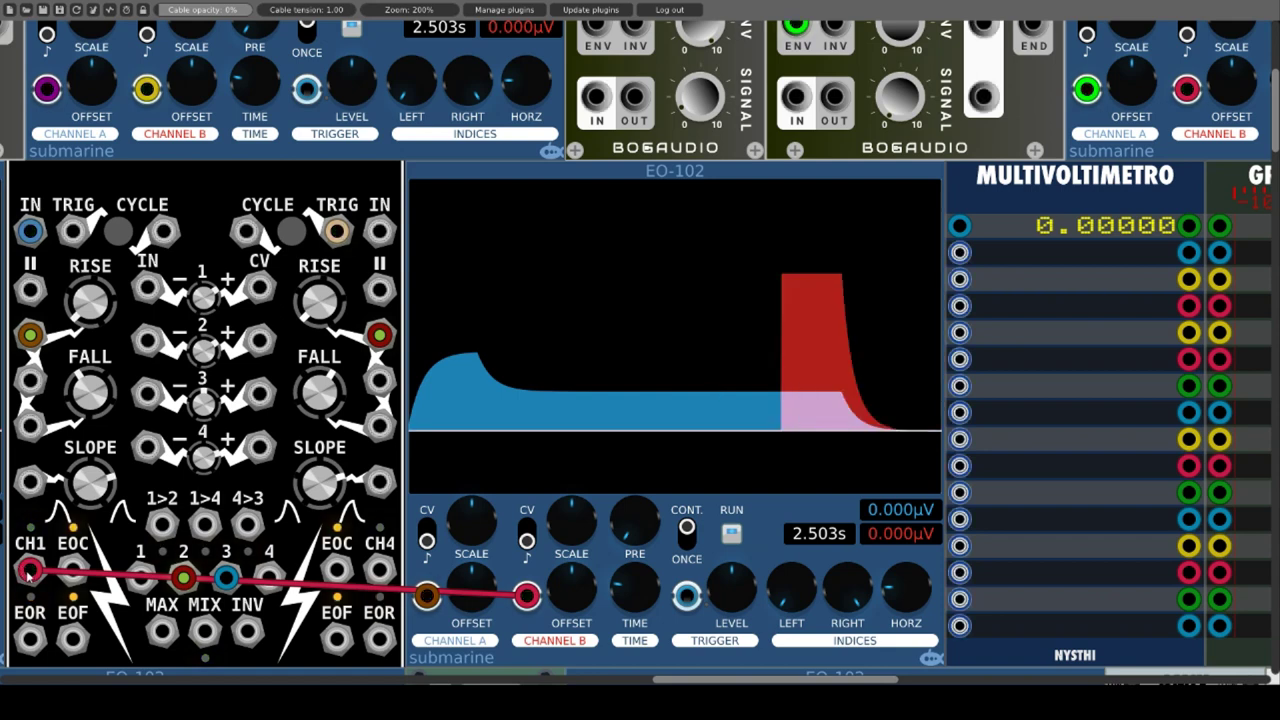
{"action": "left_click_drag", "start_coordinate": [30, 570], "coordinate": [158, 632]}
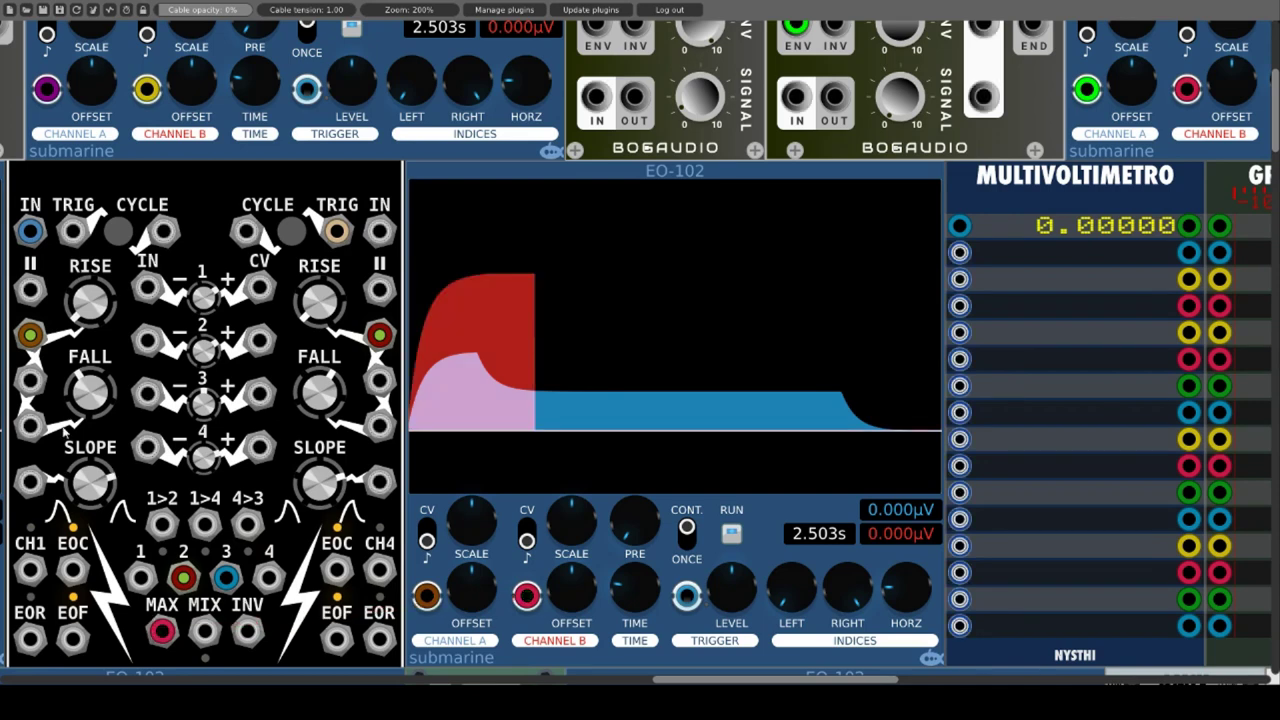
{"action": "mouse_move", "coordinate": [35, 340]}
{"action": "left_mouse_down"}
{"action": "mouse_move", "coordinate": [200, 310]}
{"action": "mouse_move", "coordinate": [371, 322]}
{"action": "mouse_move", "coordinate": [381, 340]}
{"action": "left_mouse_up"}
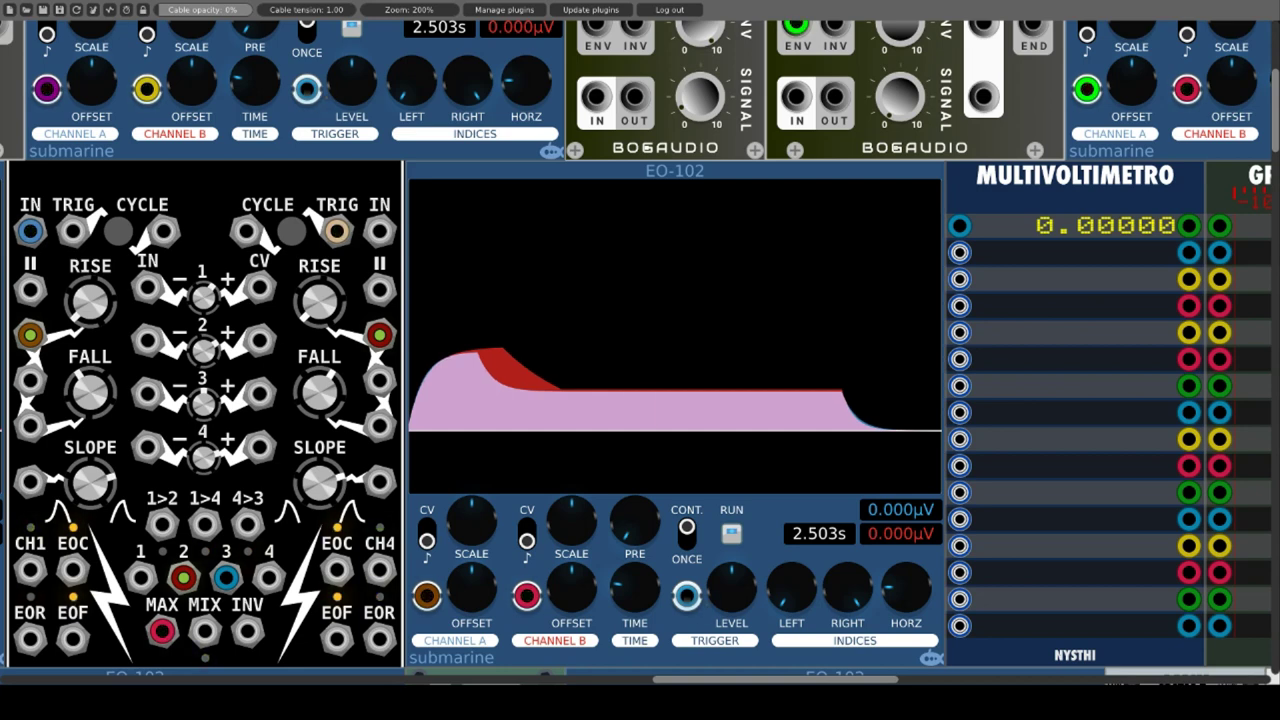
{"action": "mouse_move", "coordinate": [167, 630]}
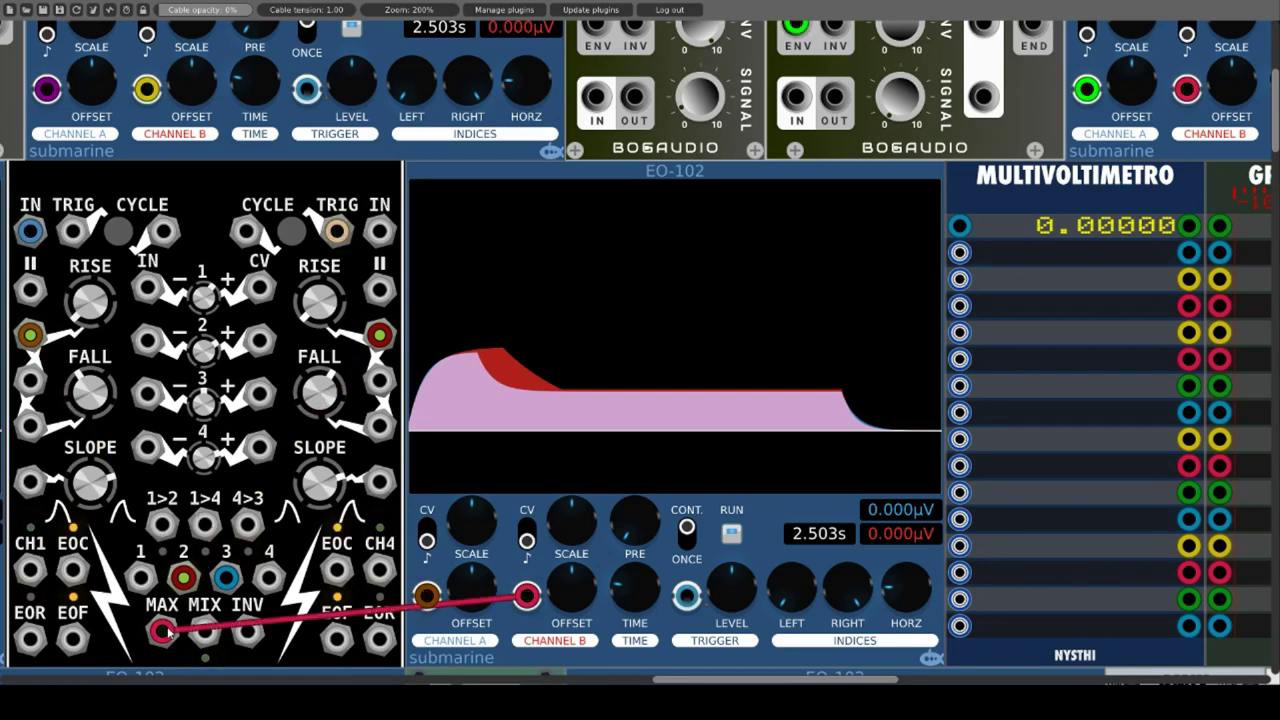
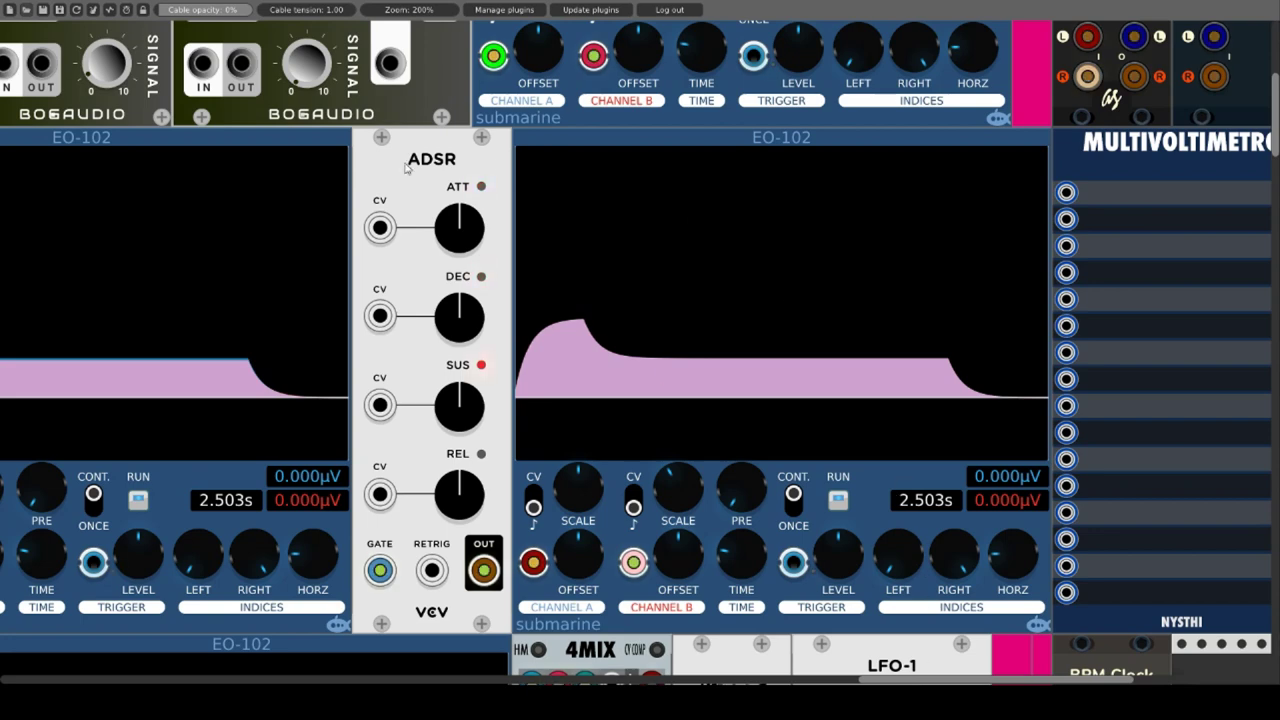
Check the plugin name of the ADSR module and bring the XYPAD module and its scope into view.
{"action": "right_click", "coordinate": [375, 172]}
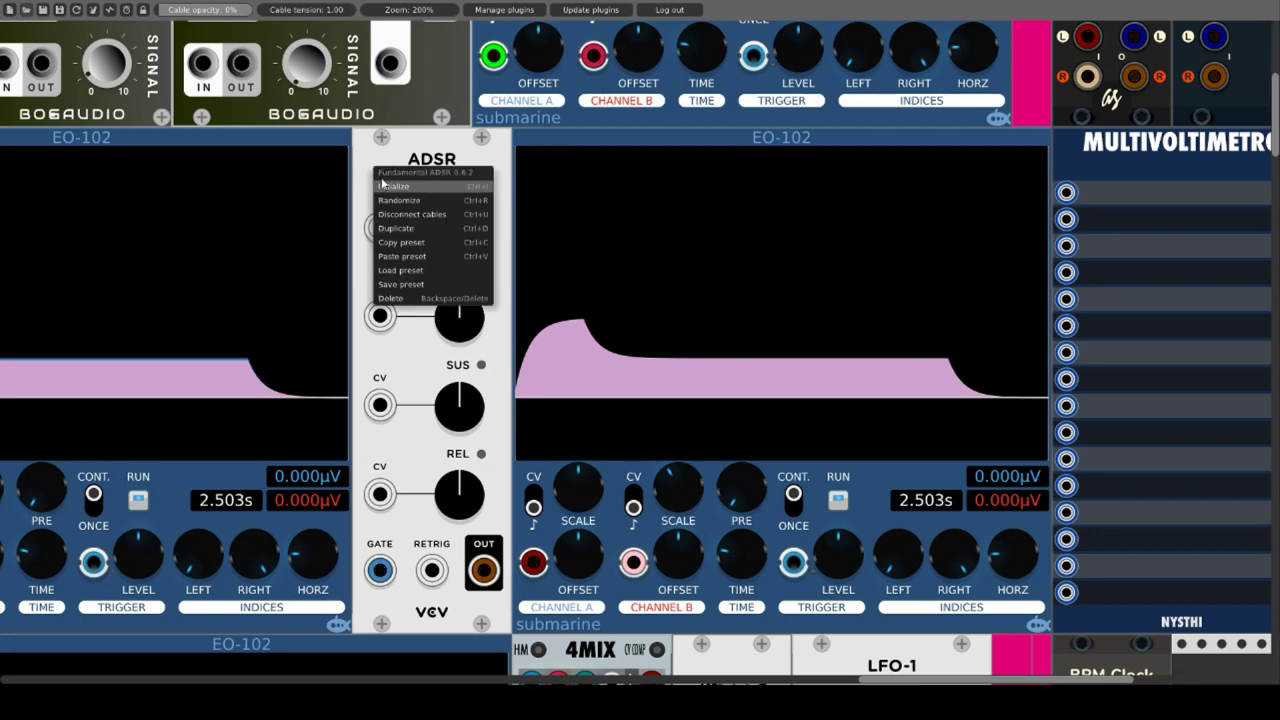
{"action": "left_click", "coordinate": [408, 152]}
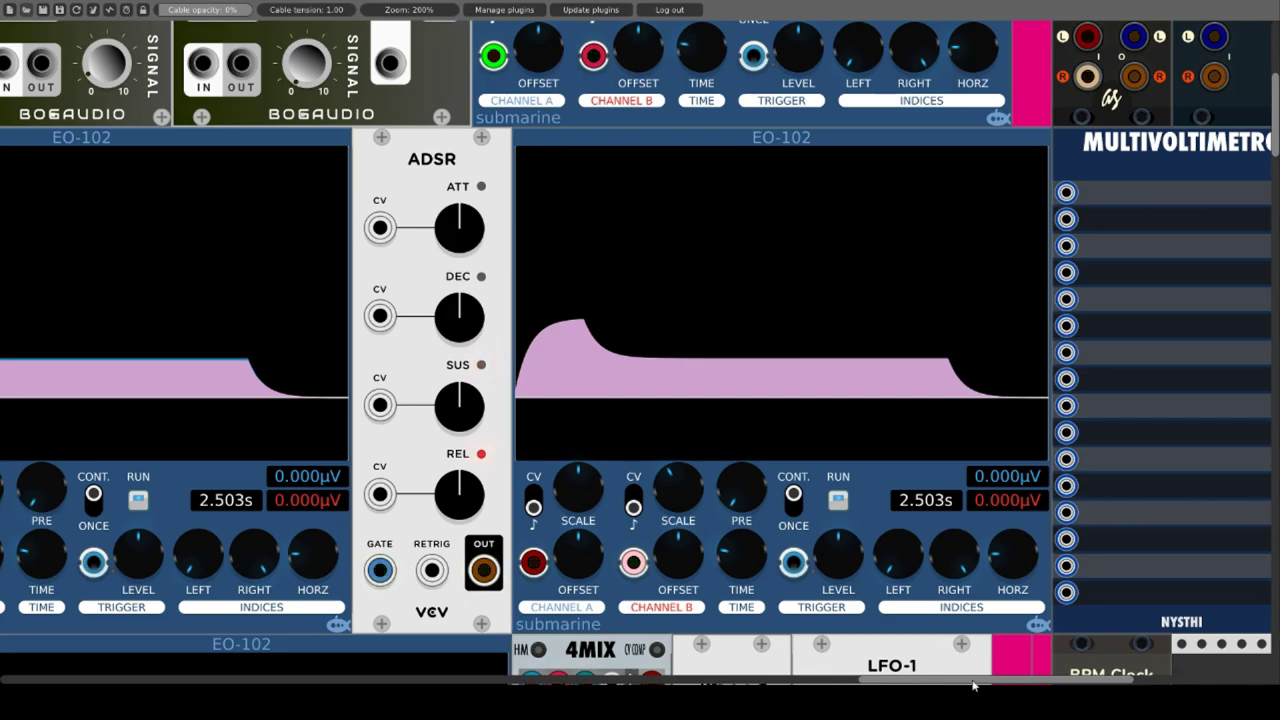
{"action": "left_click_drag", "start_coordinate": [985, 683], "coordinate": [128, 683]}
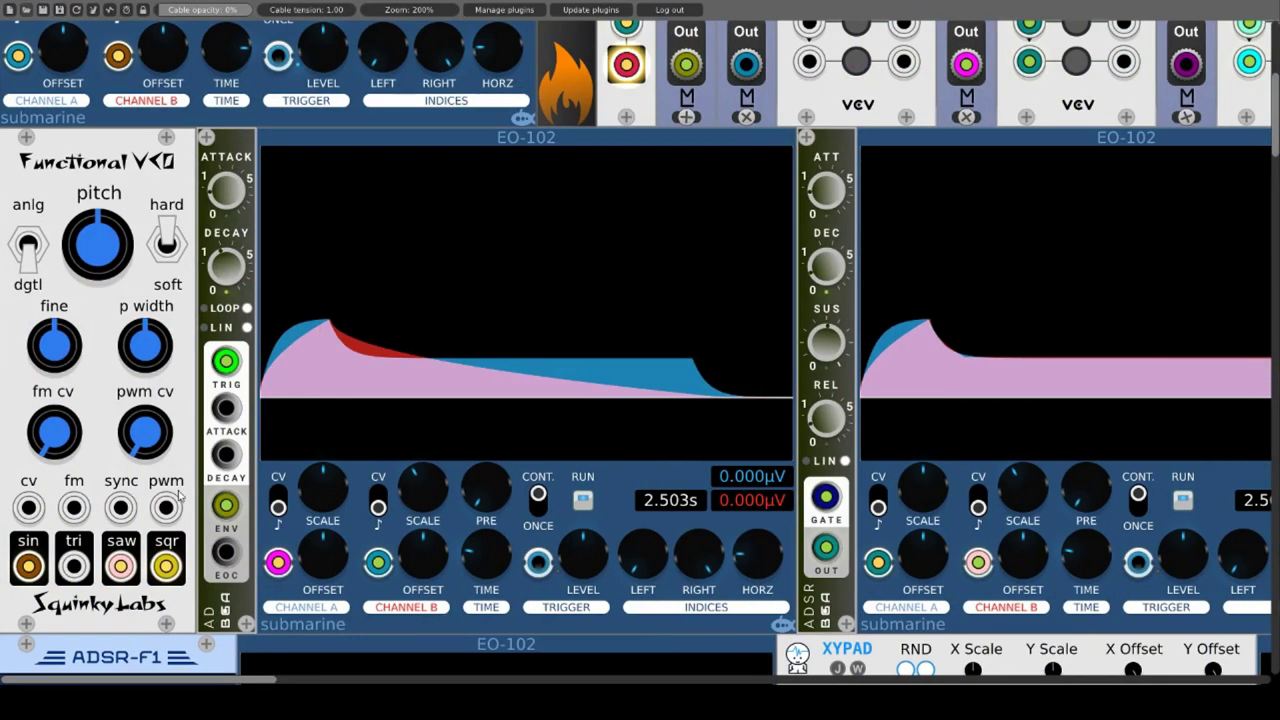
{"action": "scroll", "coordinate": [196, 495], "scroll_direction": "down", "scroll_amount": 5}
{"action": "scroll", "coordinate": [196, 495], "scroll_direction": "down", "scroll_amount": 6}
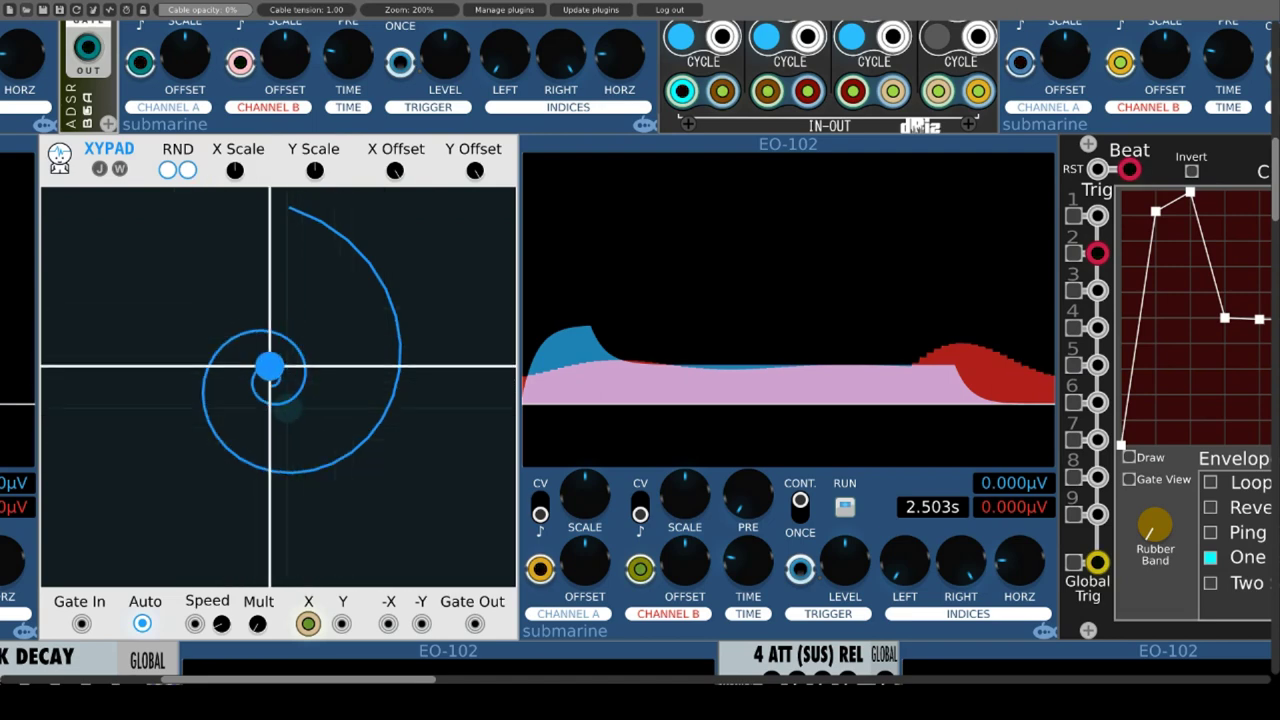
Check the XYPAD's module options, initialize the module, and draw a freehand looping path on its pad.
{"action": "right_click", "coordinate": [128, 152]}
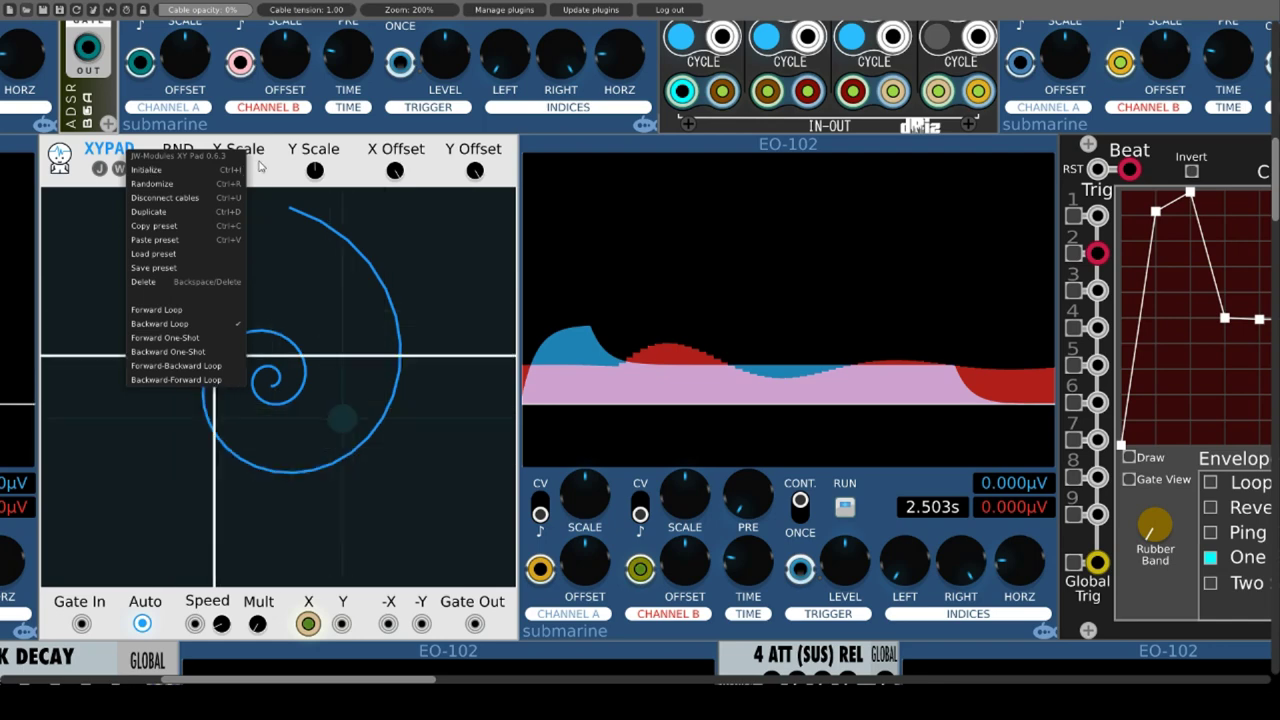
{"action": "left_click", "coordinate": [86, 164]}
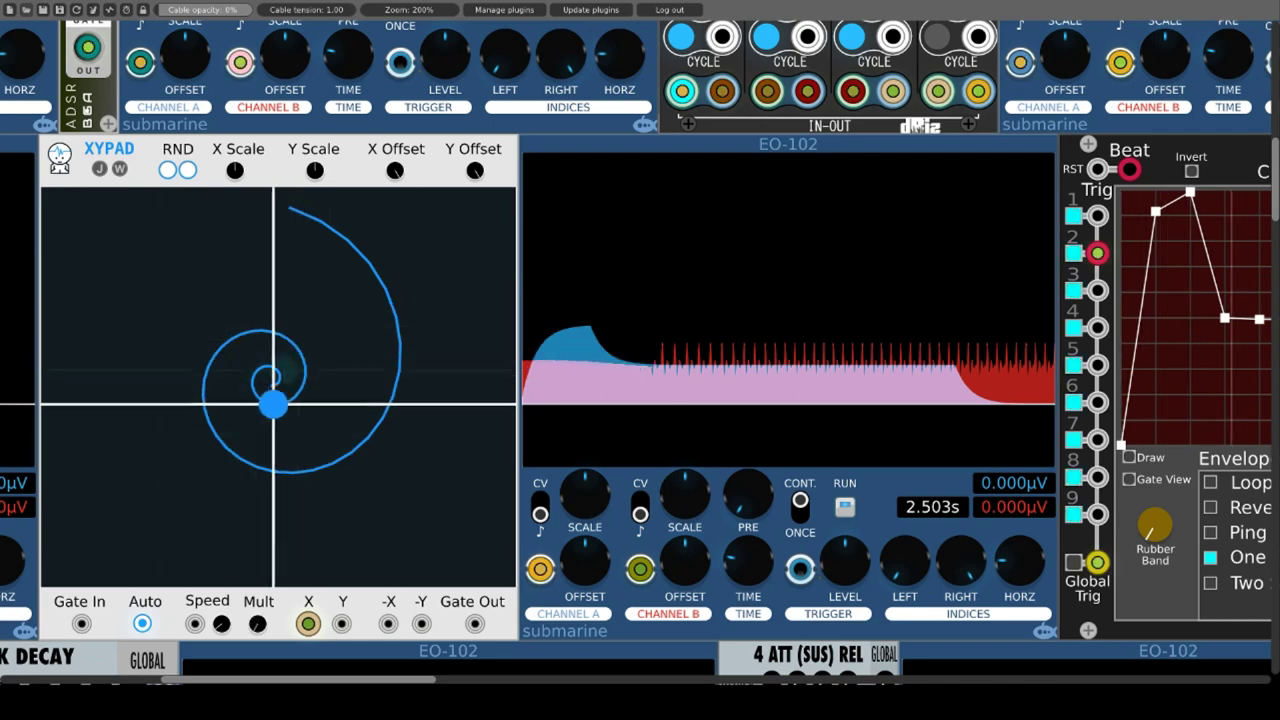
{"action": "right_click", "coordinate": [277, 160]}
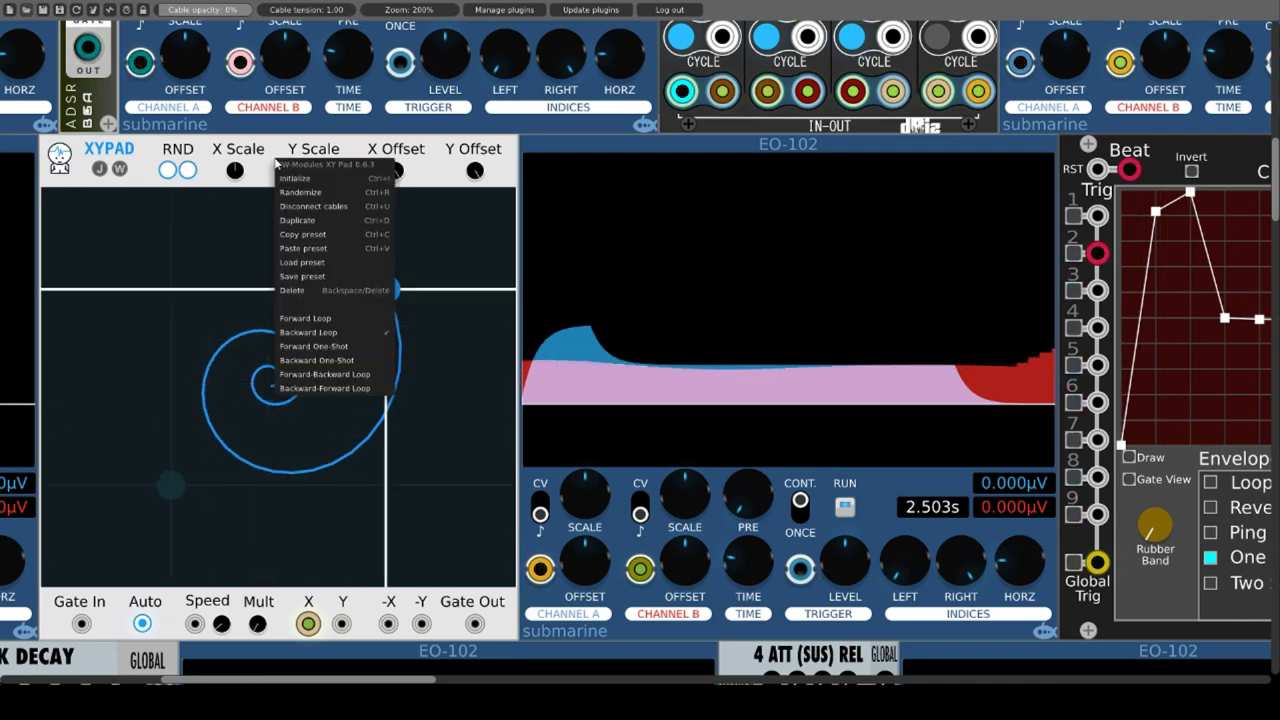
{"action": "left_click", "coordinate": [288, 179]}
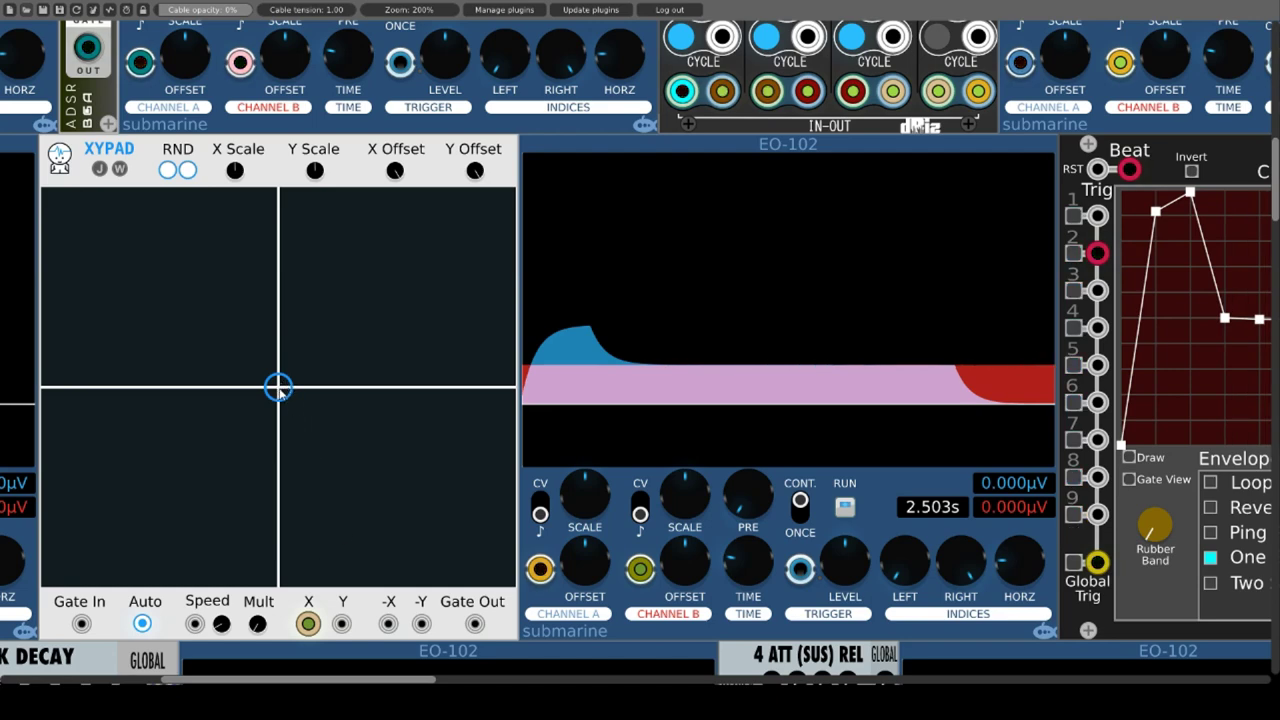
{"action": "mouse_move", "coordinate": [248, 416]}
{"action": "left_mouse_down"}
{"action": "mouse_move", "coordinate": [215, 392]}
{"action": "mouse_move", "coordinate": [203, 305]}
{"action": "mouse_move", "coordinate": [283, 262]}
{"action": "mouse_move", "coordinate": [419, 250]}
{"action": "mouse_move", "coordinate": [442, 342]}
{"action": "mouse_move", "coordinate": [440, 430]}
{"action": "mouse_move", "coordinate": [429, 471]}
{"action": "mouse_move", "coordinate": [396, 502]}
{"action": "mouse_move", "coordinate": [263, 533]}
{"action": "mouse_move", "coordinate": [192, 498]}
{"action": "mouse_move", "coordinate": [377, 439]}
{"action": "mouse_move", "coordinate": [329, 347]}
{"action": "left_mouse_up"}
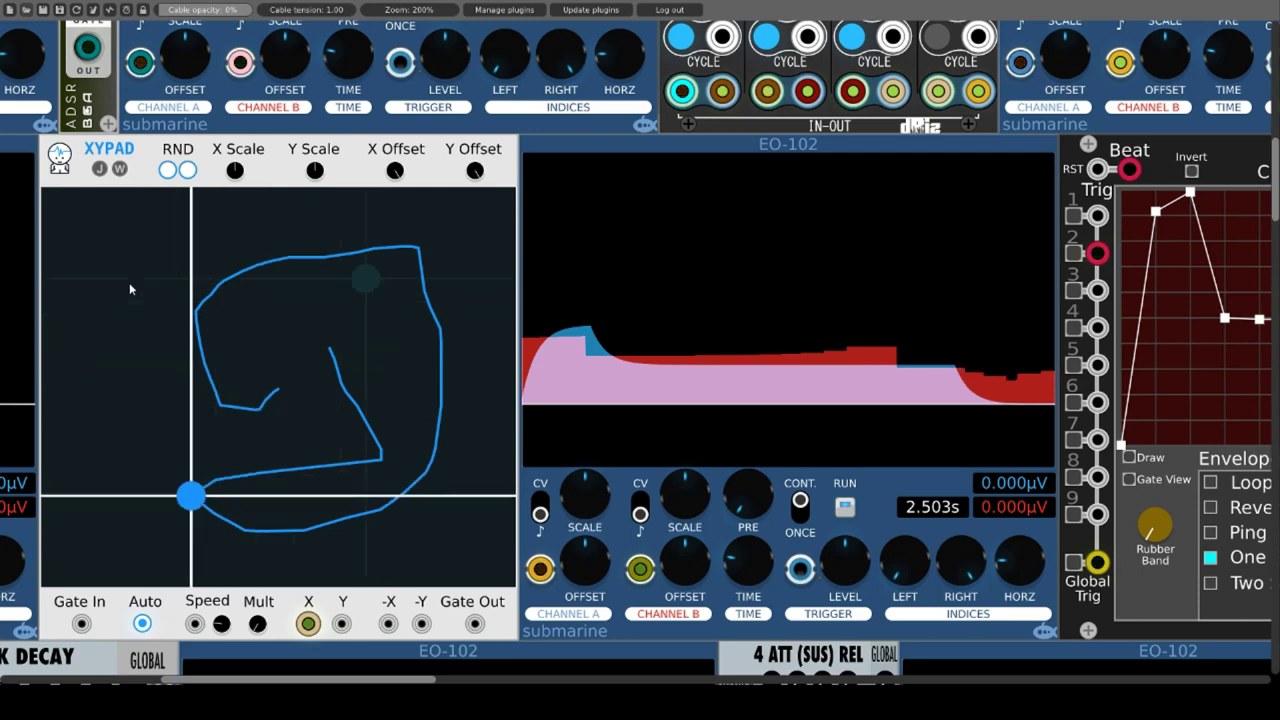
Cycle the XYPAD through random path types such as sine, square, line, noise and spiral.
{"action": "left_click", "coordinate": [168, 172]}
{"action": "left_click", "coordinate": [168, 172]}
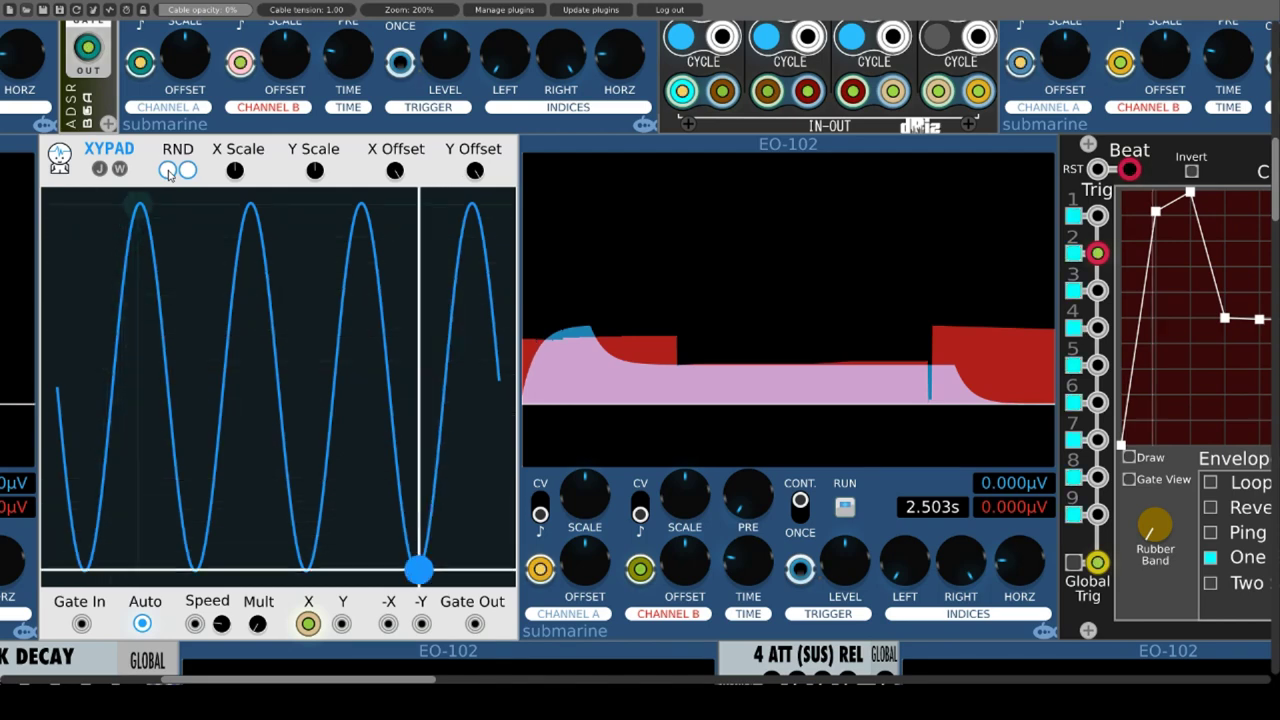
{"action": "left_click", "coordinate": [168, 172]}
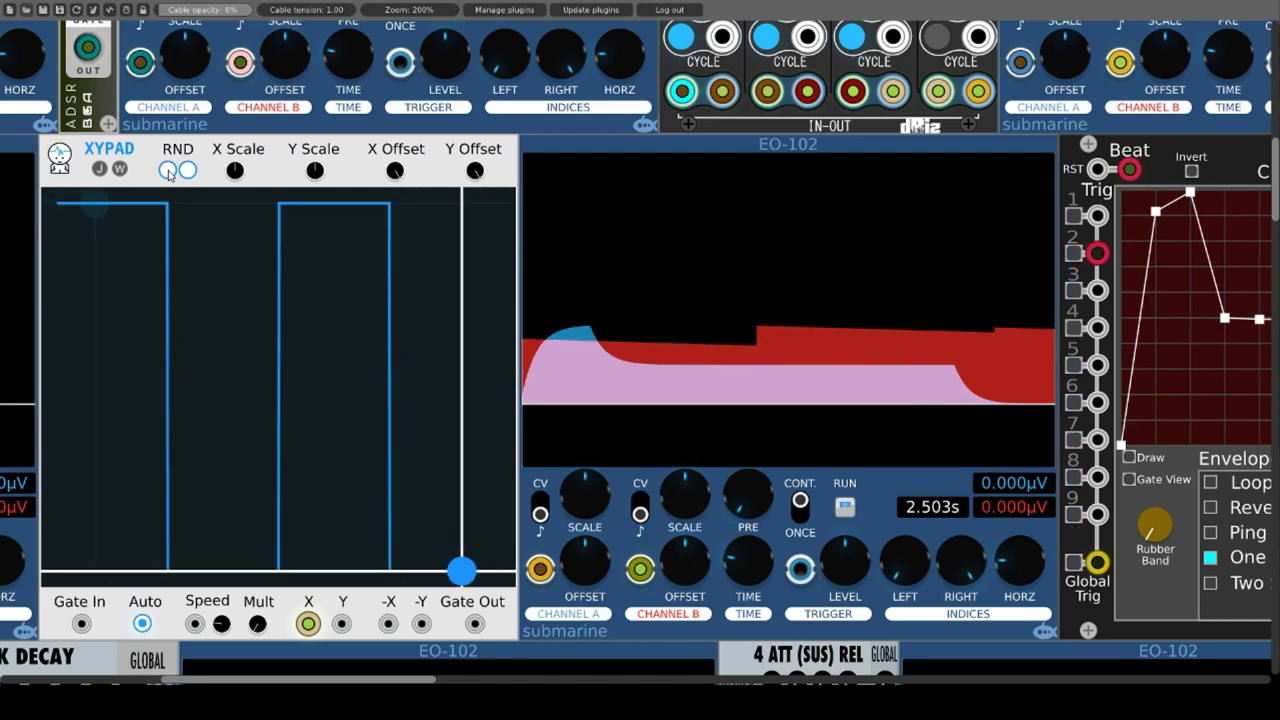
{"action": "left_click", "coordinate": [168, 172]}
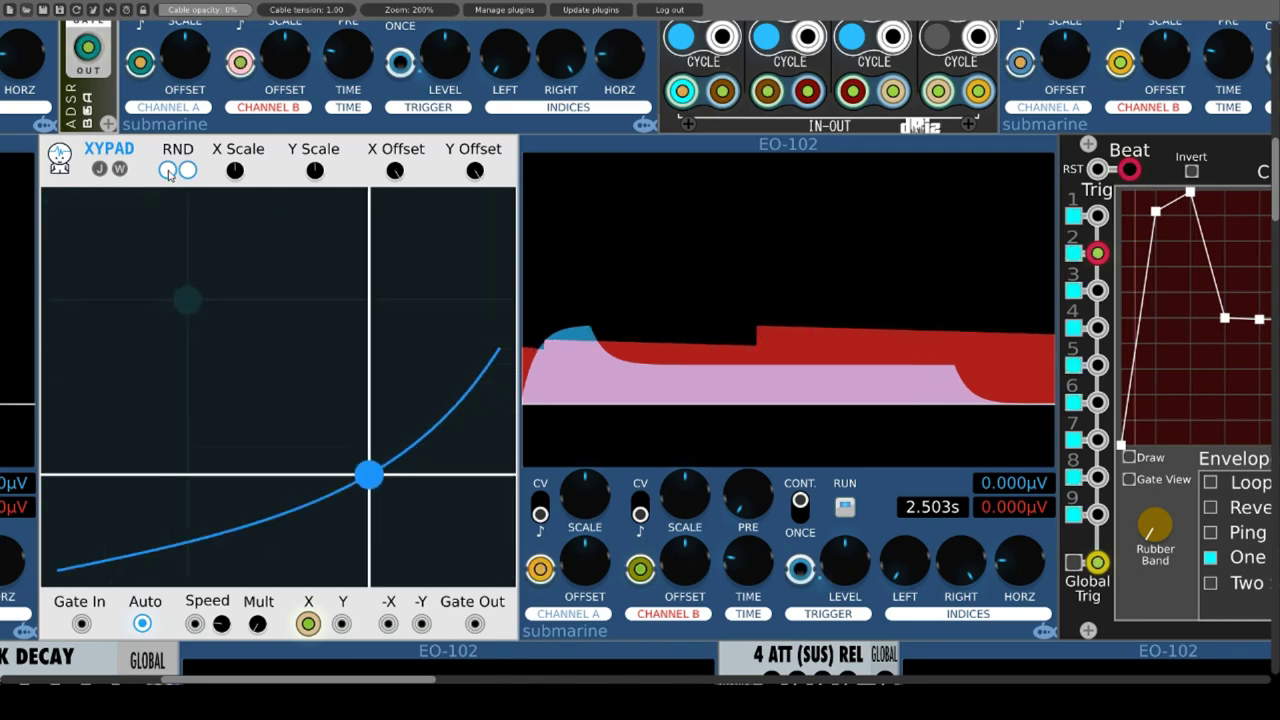
{"action": "left_click", "coordinate": [168, 172]}
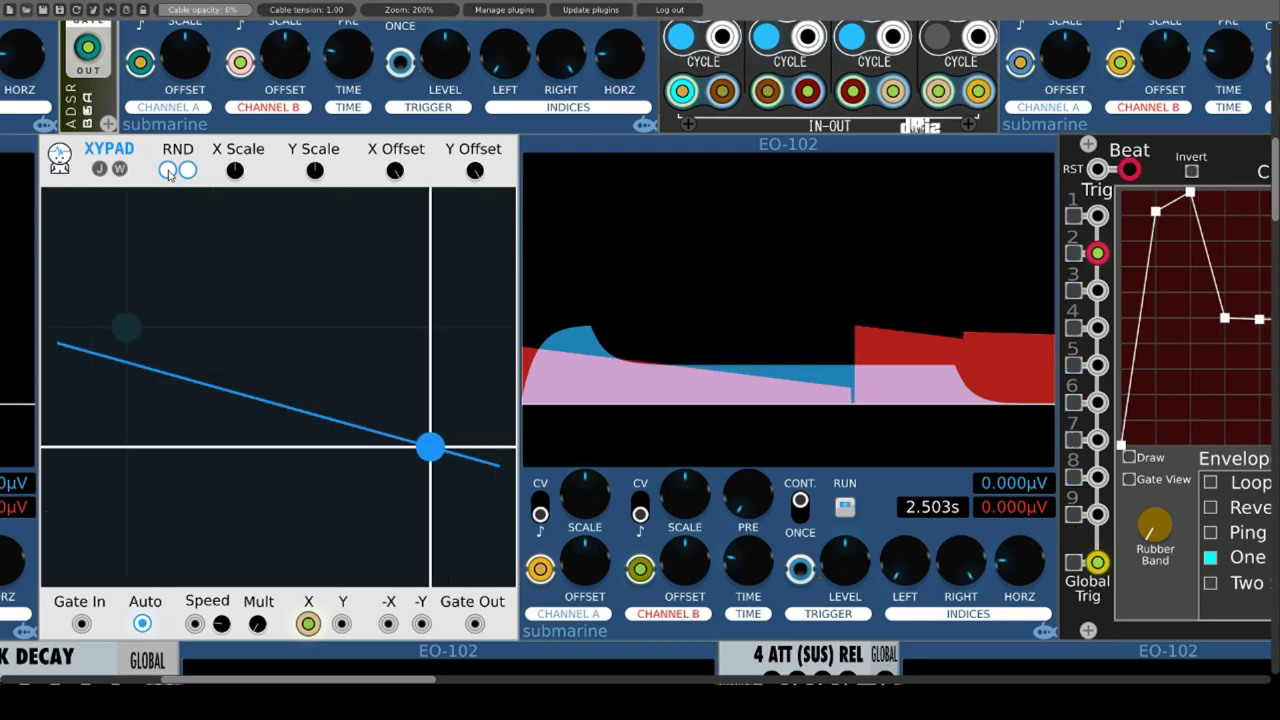
{"action": "left_click", "coordinate": [168, 172]}
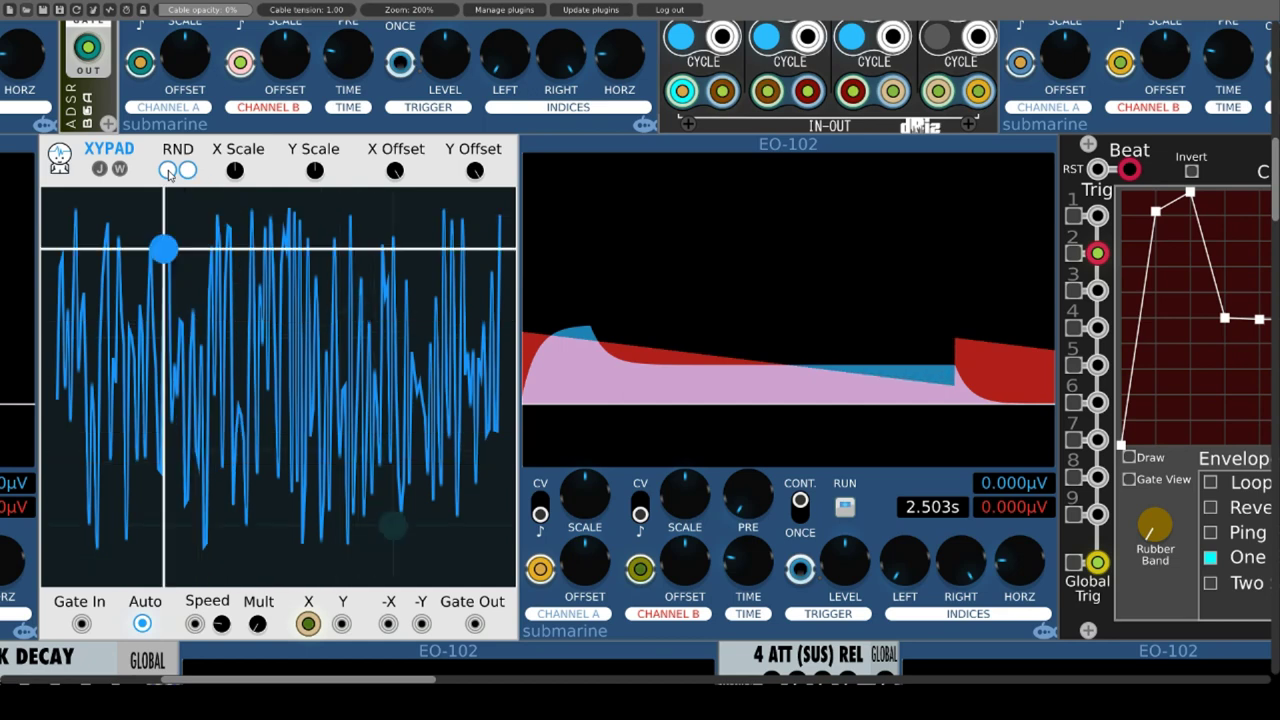
{"action": "left_click", "coordinate": [168, 172]}
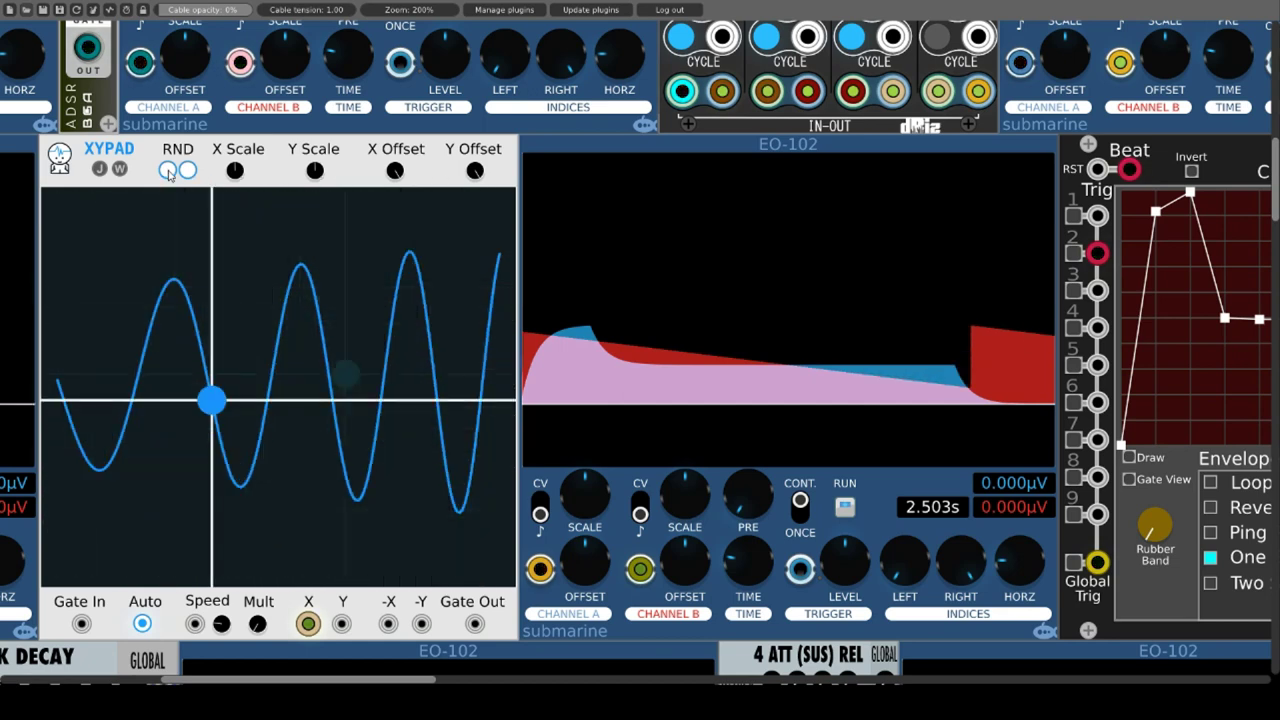
{"action": "left_click", "coordinate": [168, 172]}
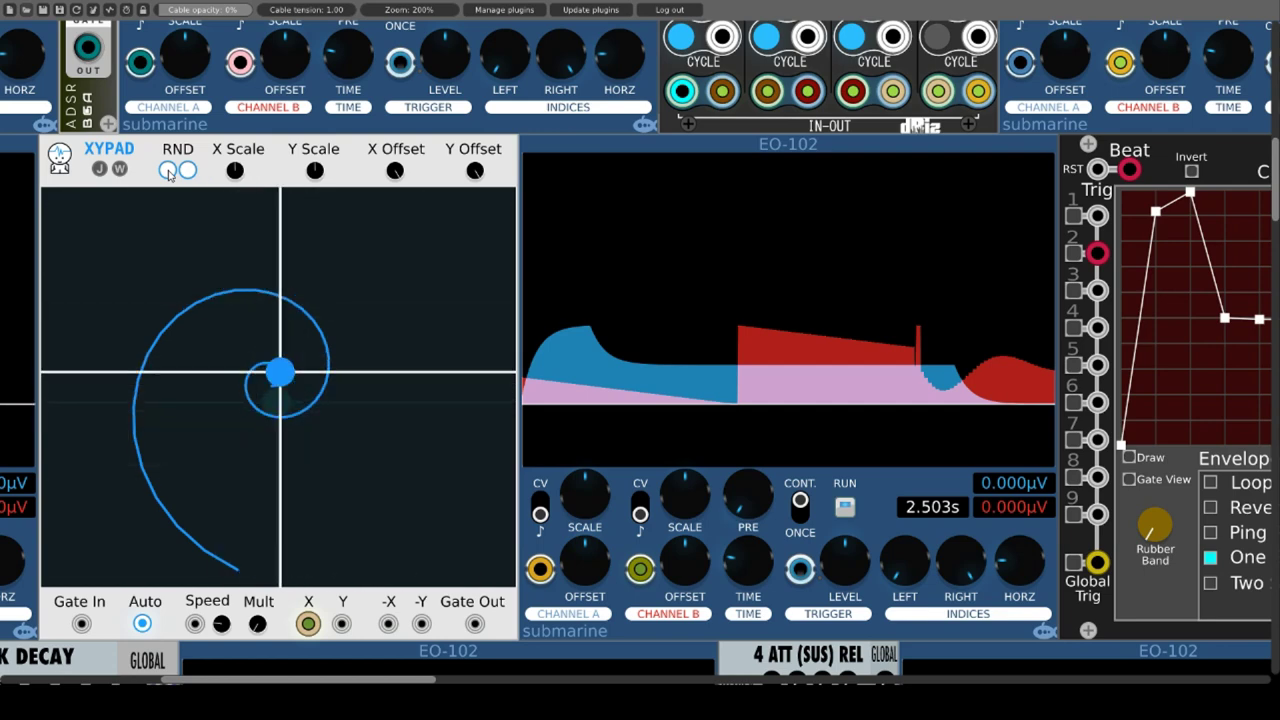
{"action": "left_click", "coordinate": [168, 172]}
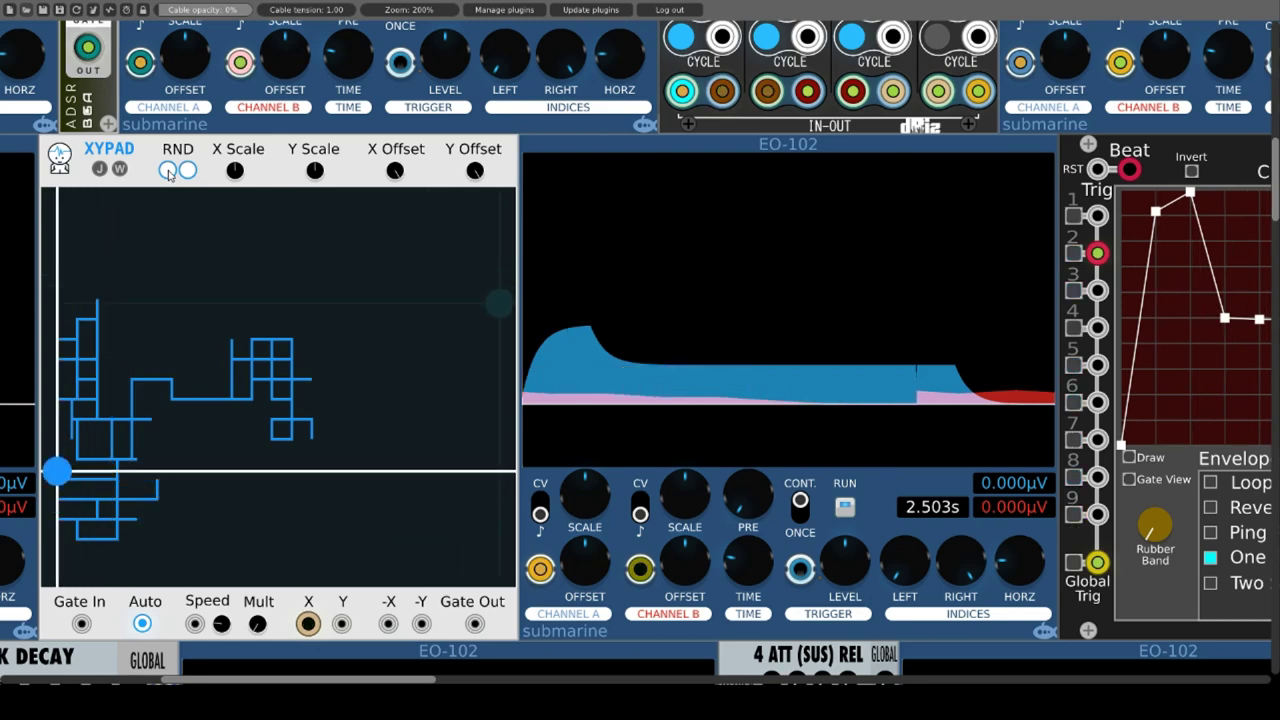
Generate several random variations of the XYPAD's sine path with different numbers of cycles.
{"action": "left_click", "coordinate": [187, 172]}
{"action": "left_click", "coordinate": [187, 172]}
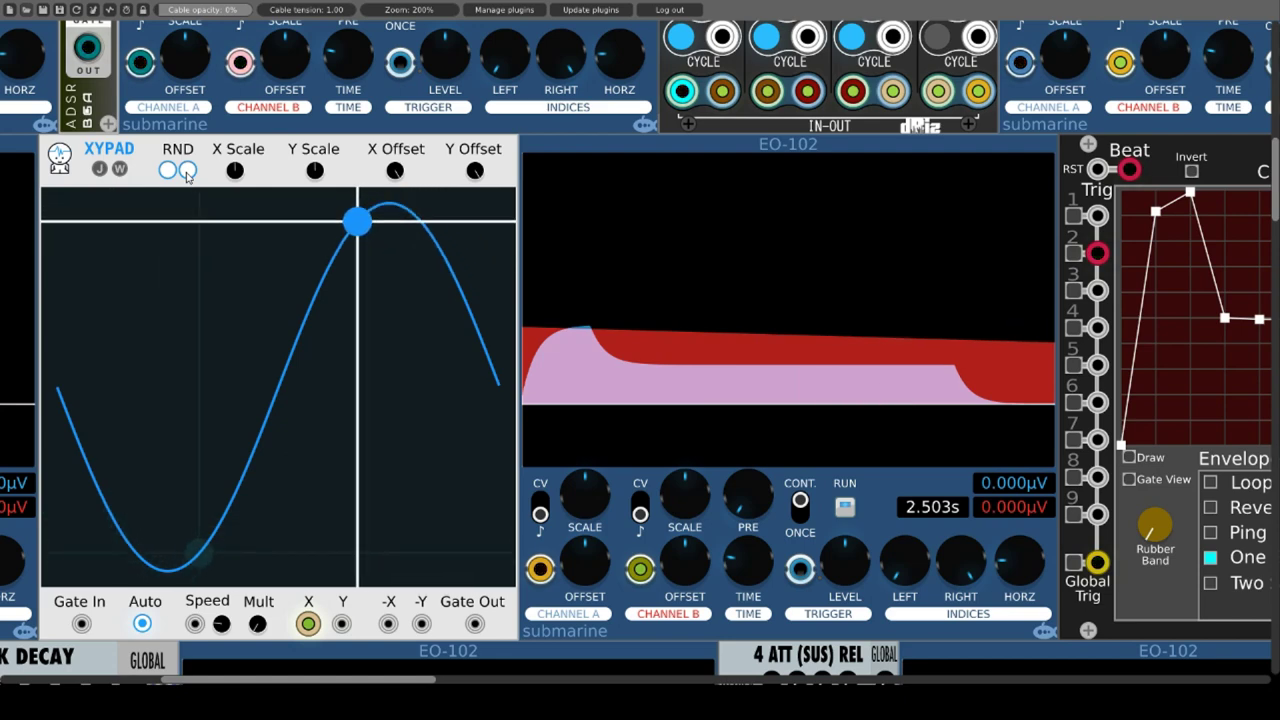
{"action": "left_click", "coordinate": [187, 172]}
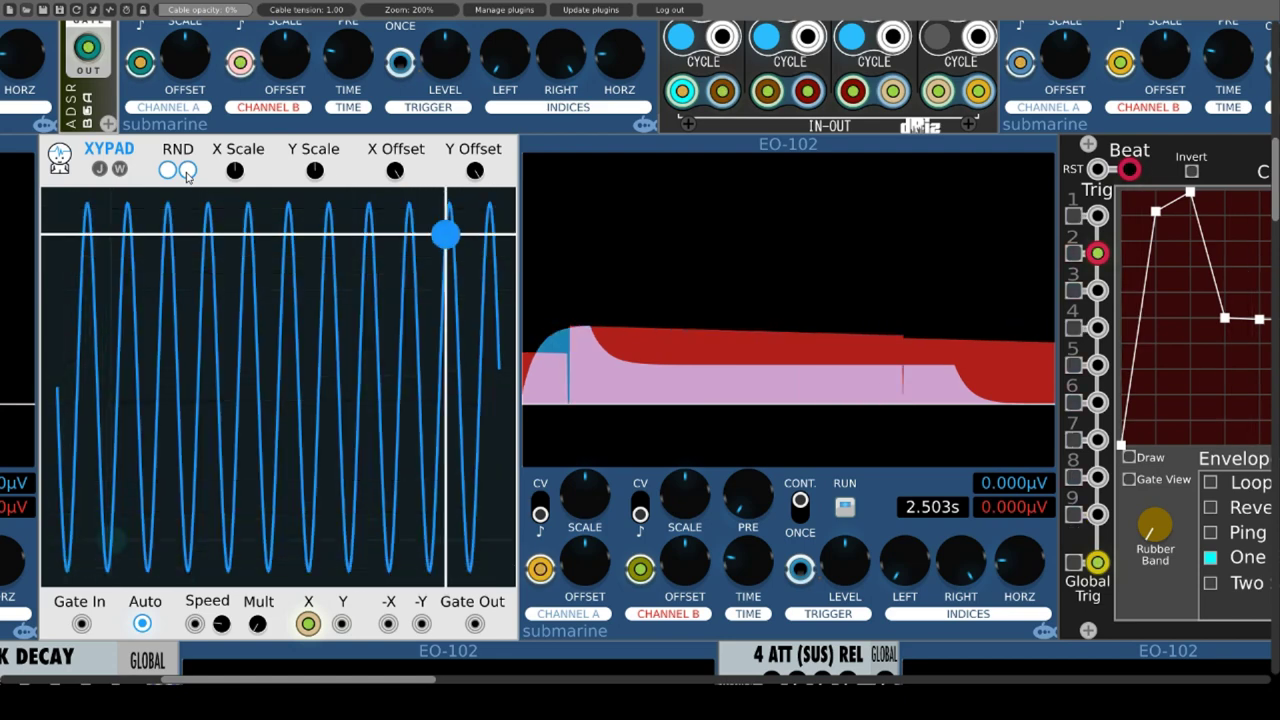
{"action": "left_click", "coordinate": [187, 172]}
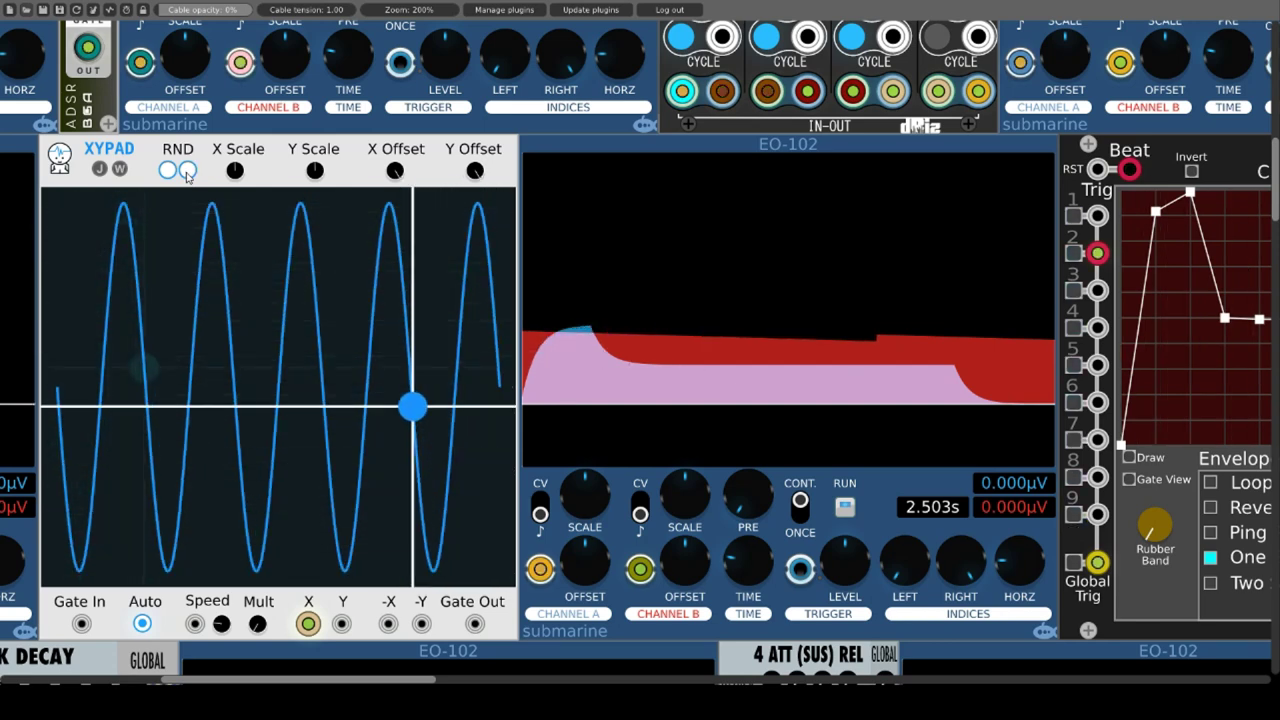
{"action": "left_click", "coordinate": [187, 172]}
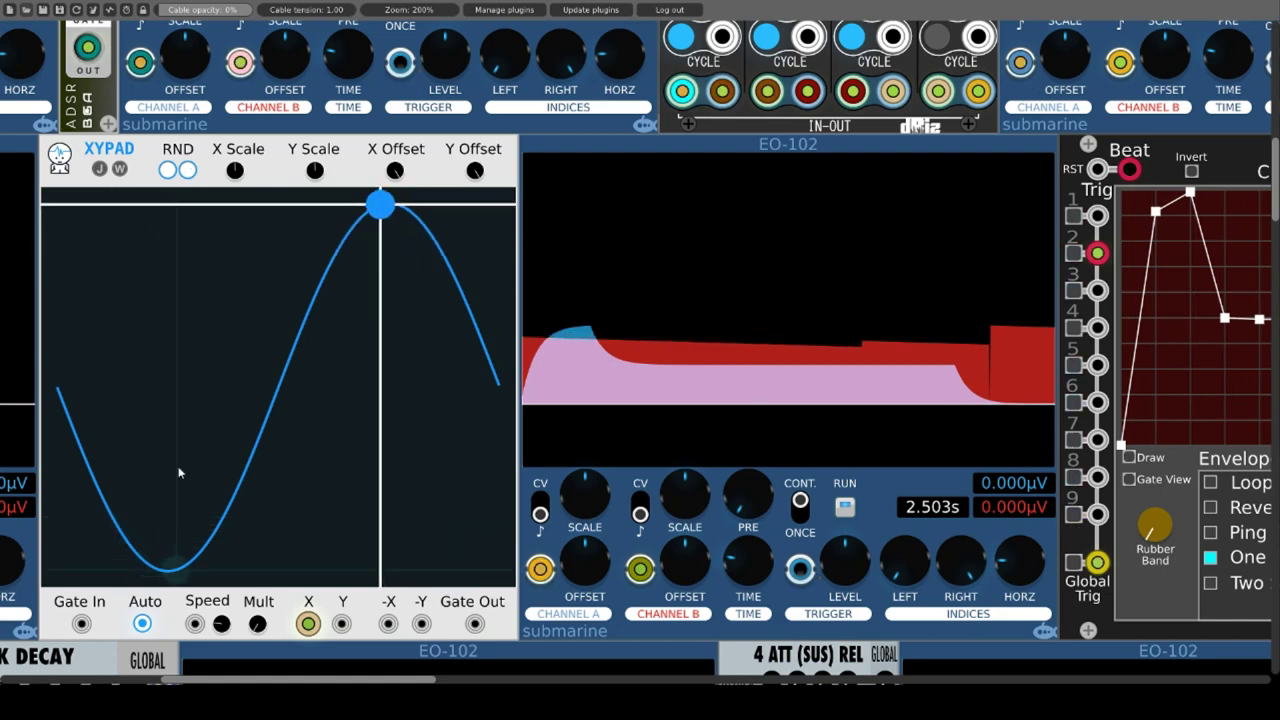
Turn the XYPAD's Auto playback off and on again, and randomize the path type until a spiral is drawn.
{"action": "left_click", "coordinate": [142, 625]}
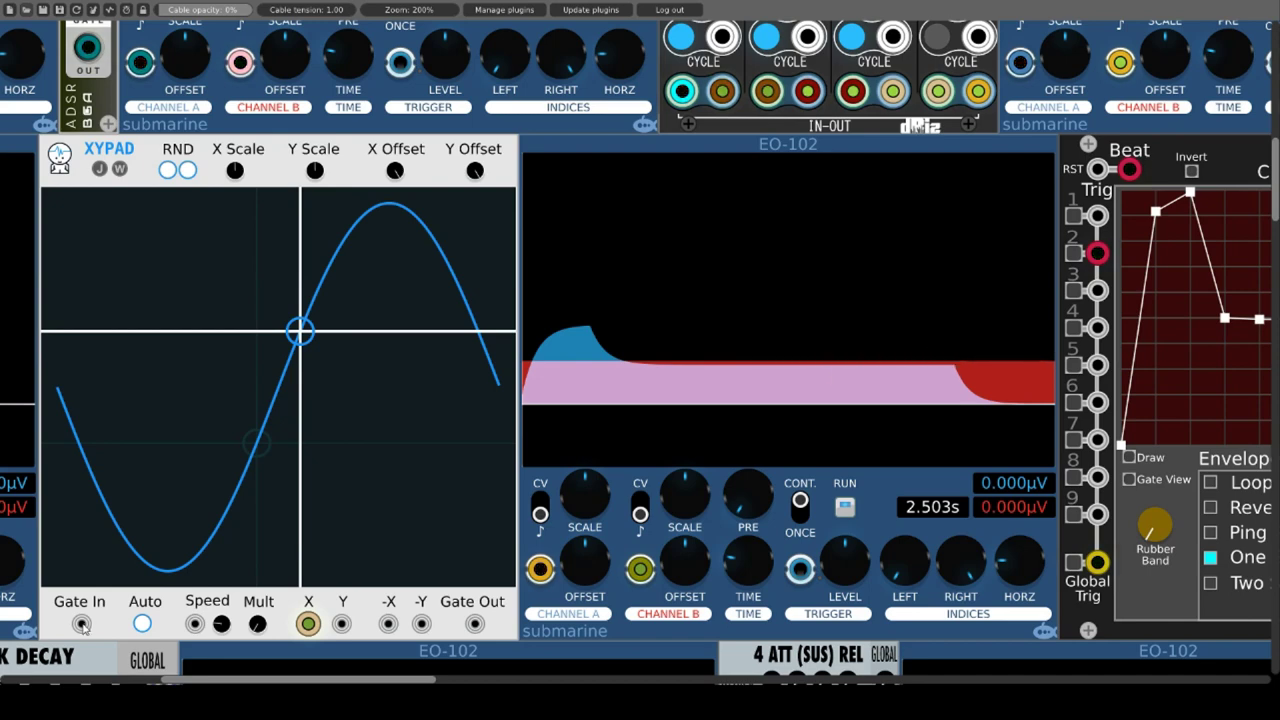
{"action": "left_click", "coordinate": [142, 625]}
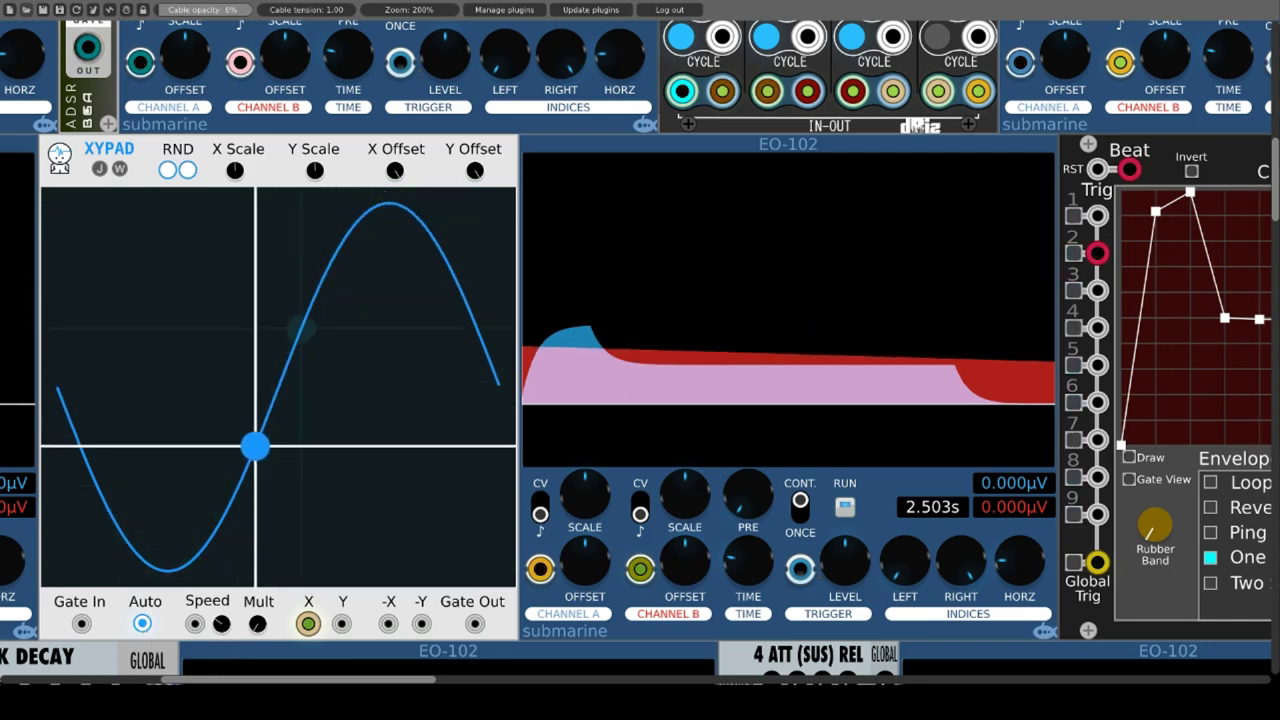
{"action": "left_click", "coordinate": [168, 171]}
{"action": "left_click", "coordinate": [168, 171]}
{"action": "left_click", "coordinate": [168, 171]}
{"action": "left_click", "coordinate": [168, 171]}
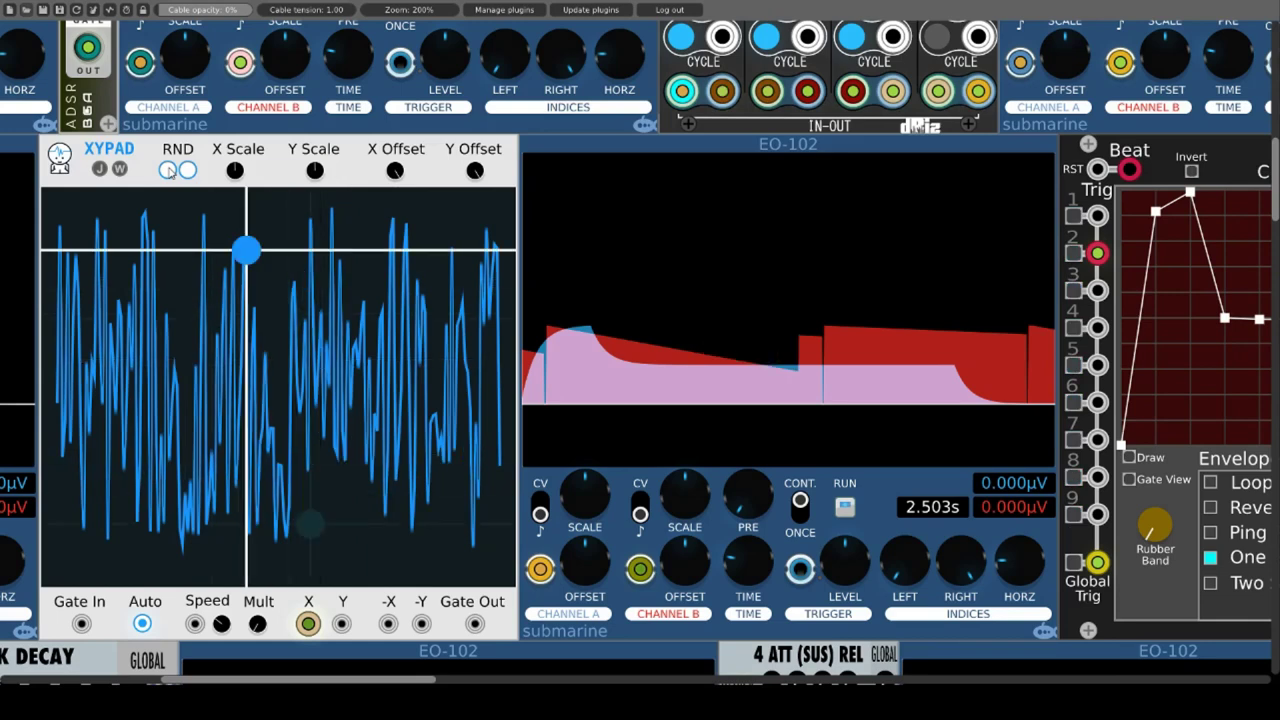
{"action": "left_click", "coordinate": [168, 171]}
{"action": "left_click", "coordinate": [168, 171]}
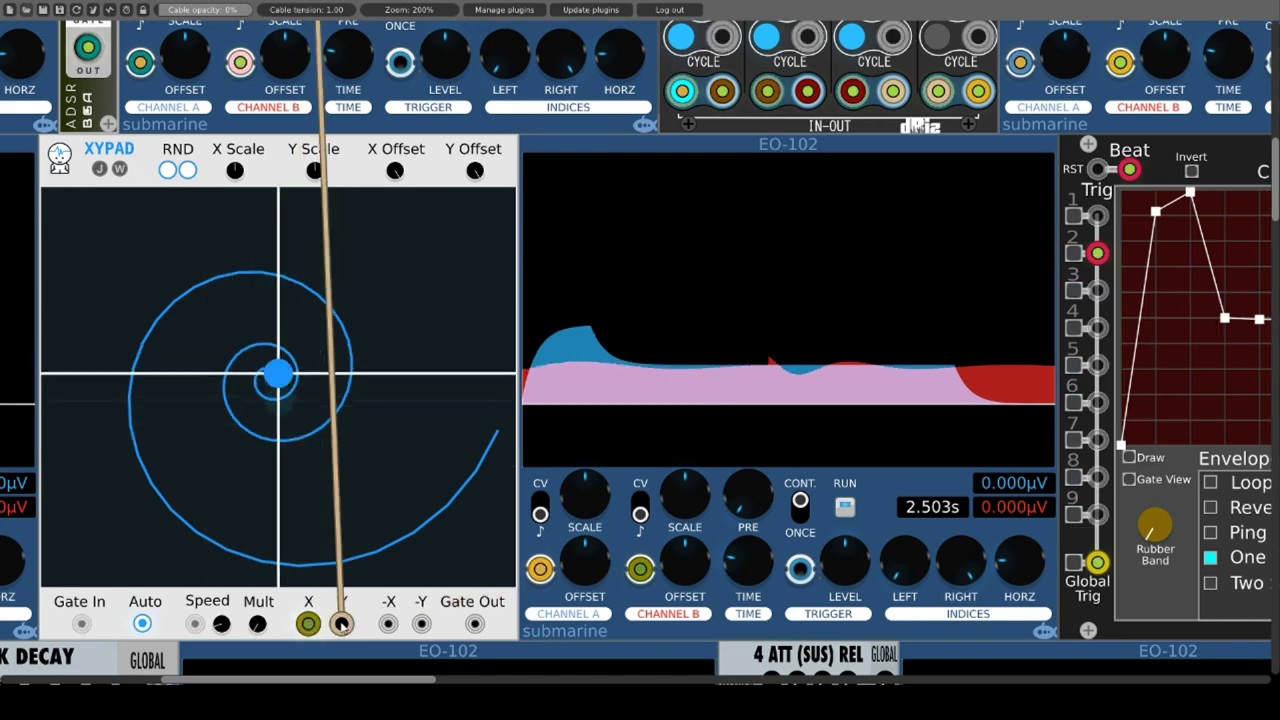
Move the scope's channel B cable to XYPAD's Y output, to -Y and back to Y, and check the playback mode options.
{"action": "mouse_move", "coordinate": [341, 624]}
{"action": "left_mouse_down"}
{"action": "mouse_move", "coordinate": [571, 557]}
{"action": "mouse_move", "coordinate": [640, 569]}
{"action": "left_mouse_up"}
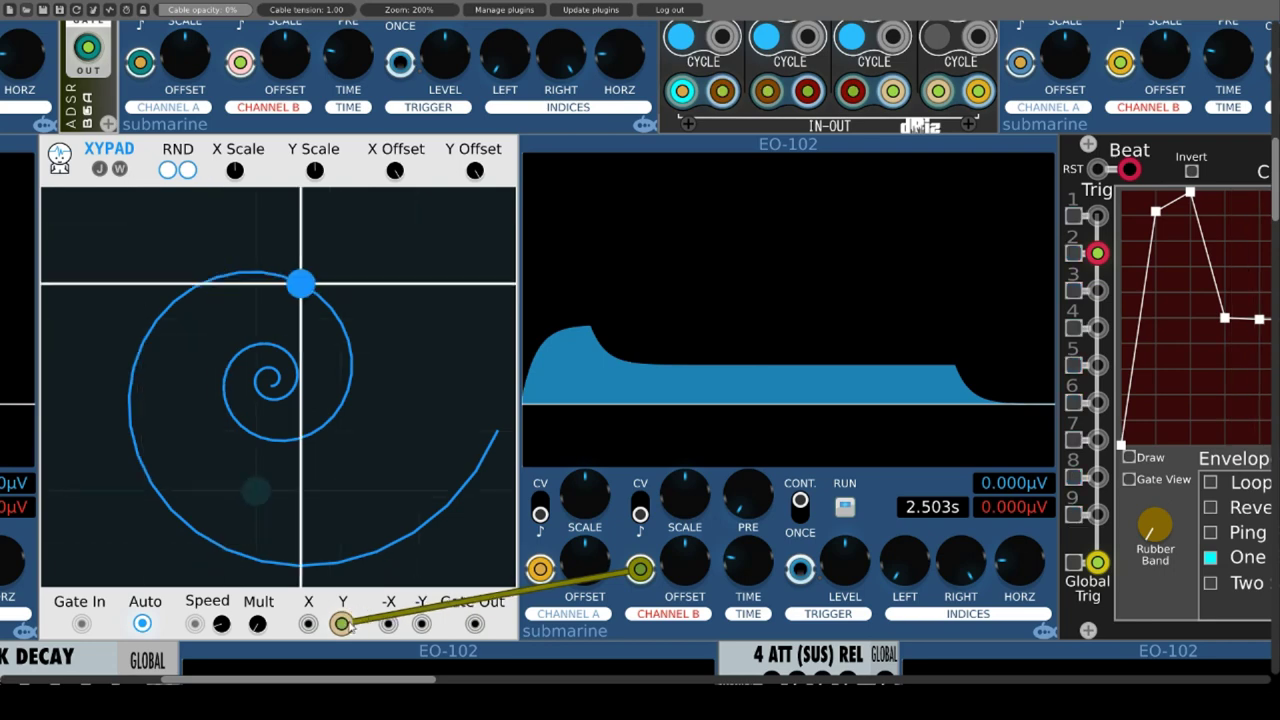
{"action": "mouse_move", "coordinate": [341, 624]}
{"action": "left_mouse_down"}
{"action": "mouse_move", "coordinate": [308, 624]}
{"action": "mouse_move", "coordinate": [421, 624]}
{"action": "left_mouse_up"}
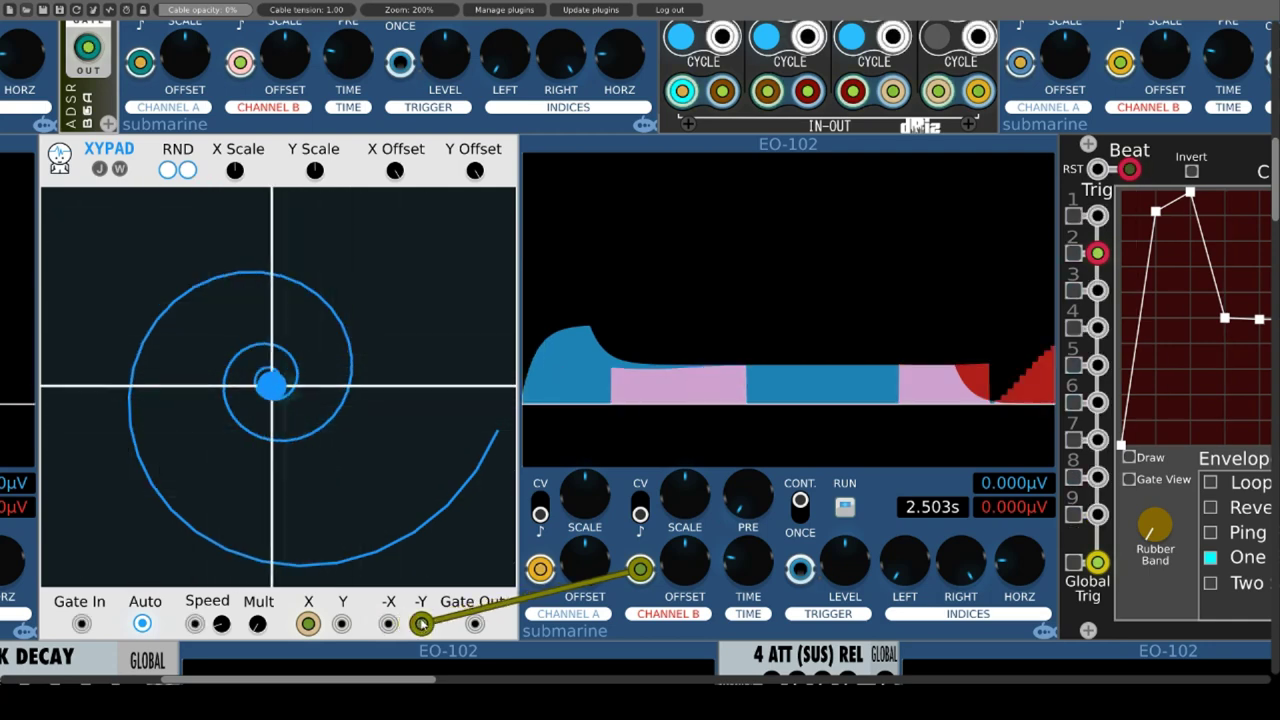
{"action": "left_click_drag", "start_coordinate": [421, 624], "coordinate": [341, 624]}
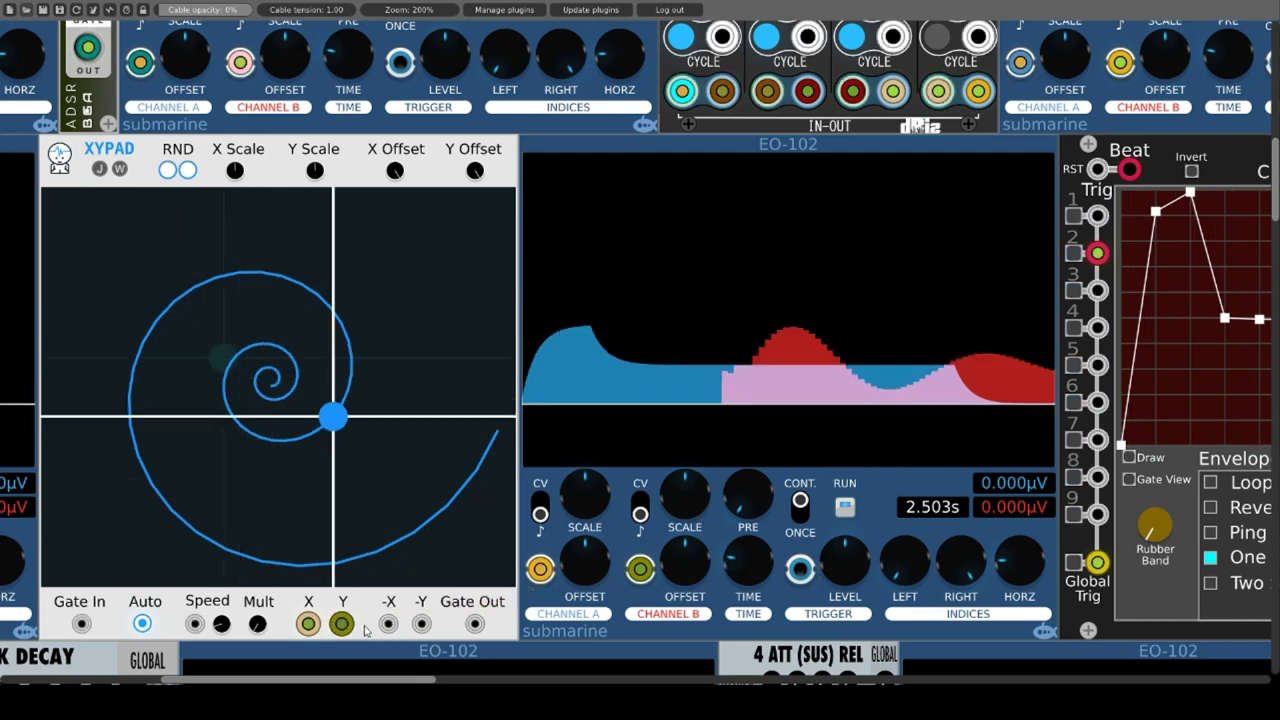
{"action": "right_click", "coordinate": [275, 173]}
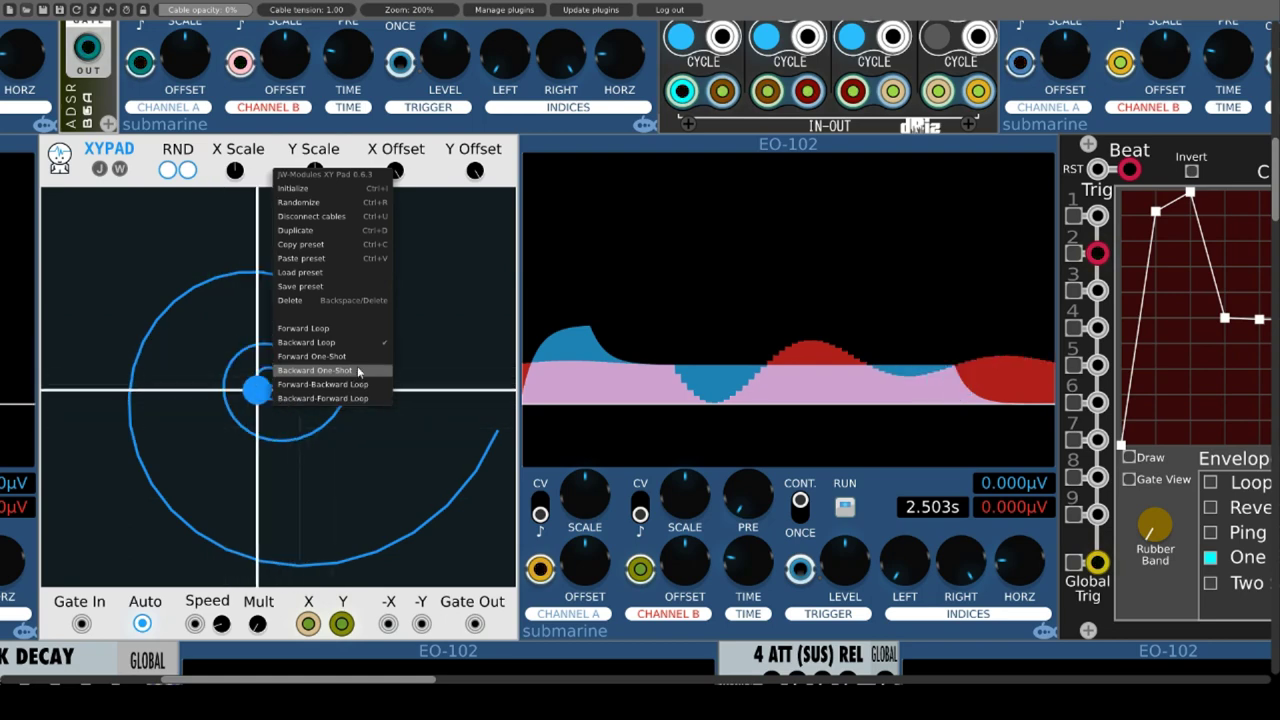
{"action": "left_click", "coordinate": [275, 157]}
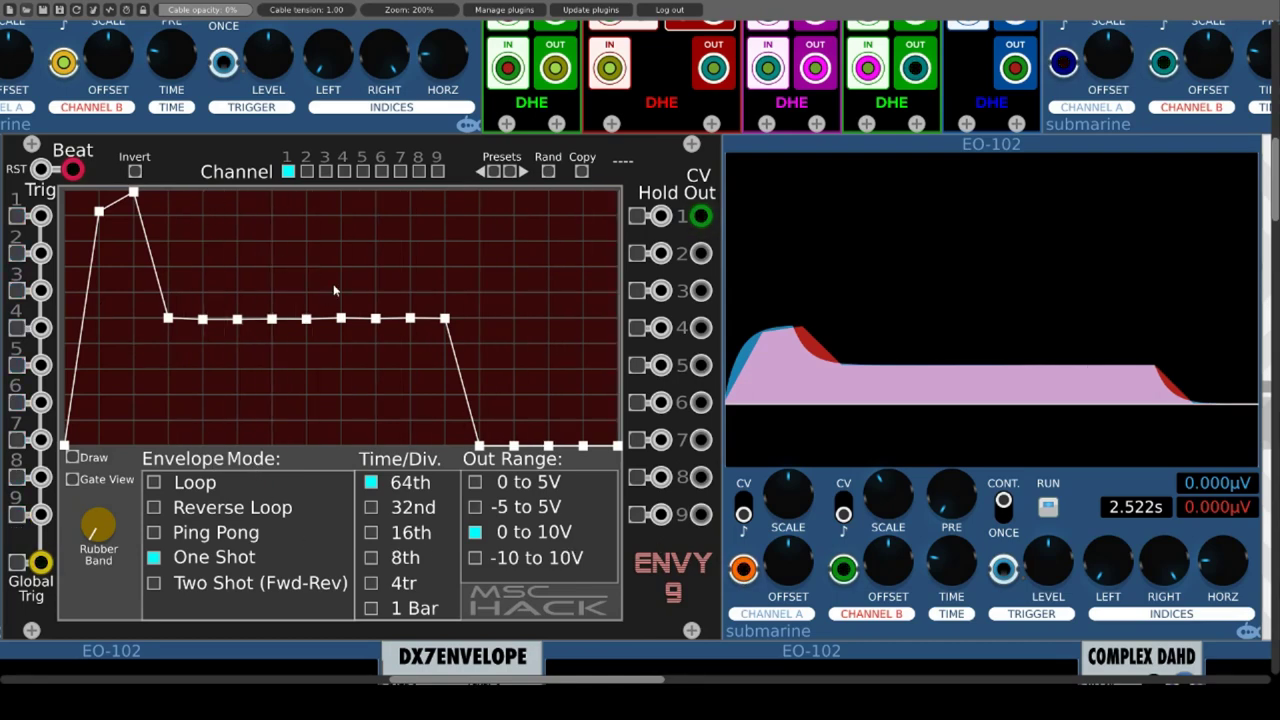
On ENVY 9, view channel 2, switch to channel 3, and raise its first, fourth and seventh points to about 2.2, 4.6 and 3.8 V.
{"action": "left_click", "coordinate": [306, 171]}
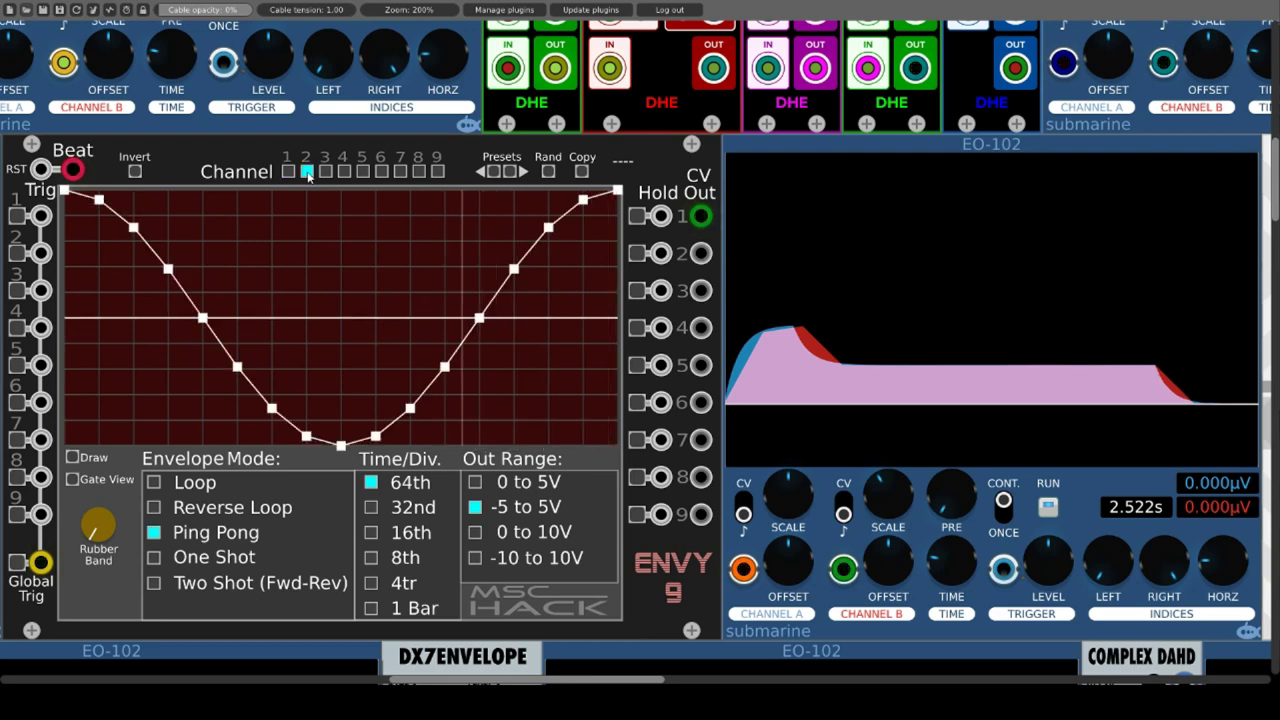
{"action": "left_click", "coordinate": [326, 171]}
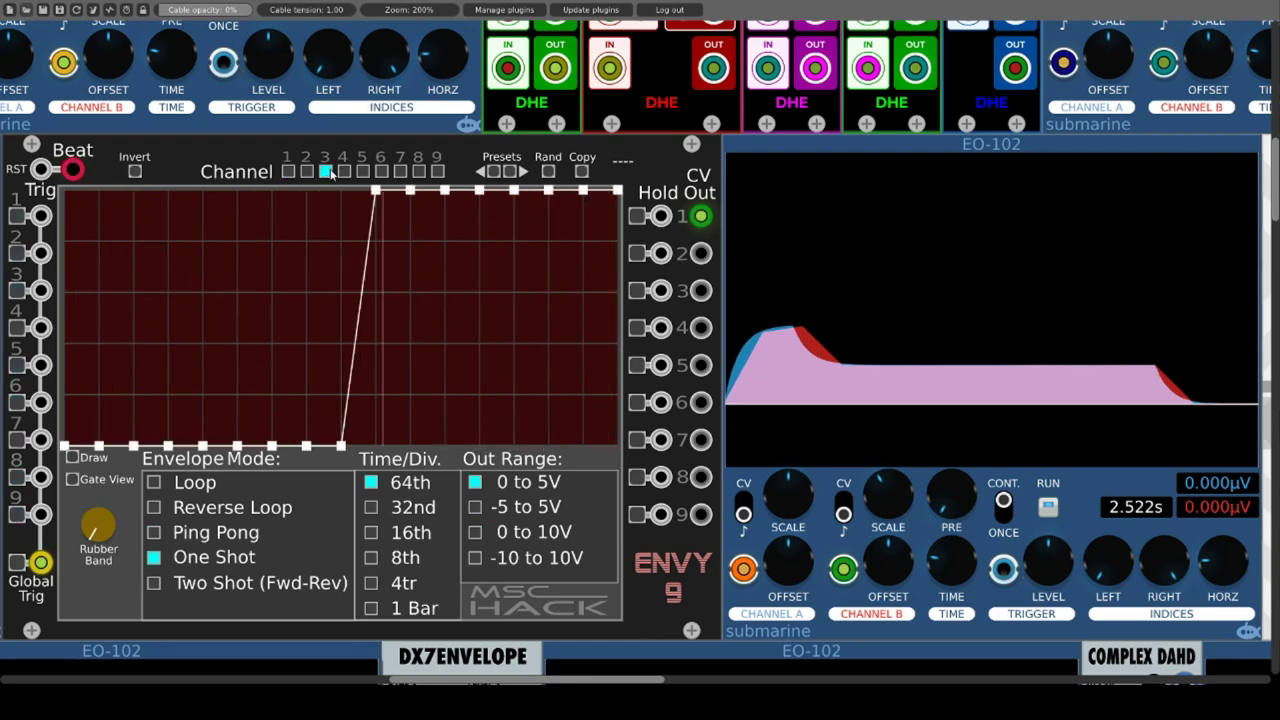
{"action": "left_click_drag", "start_coordinate": [69, 449], "coordinate": [64, 339]}
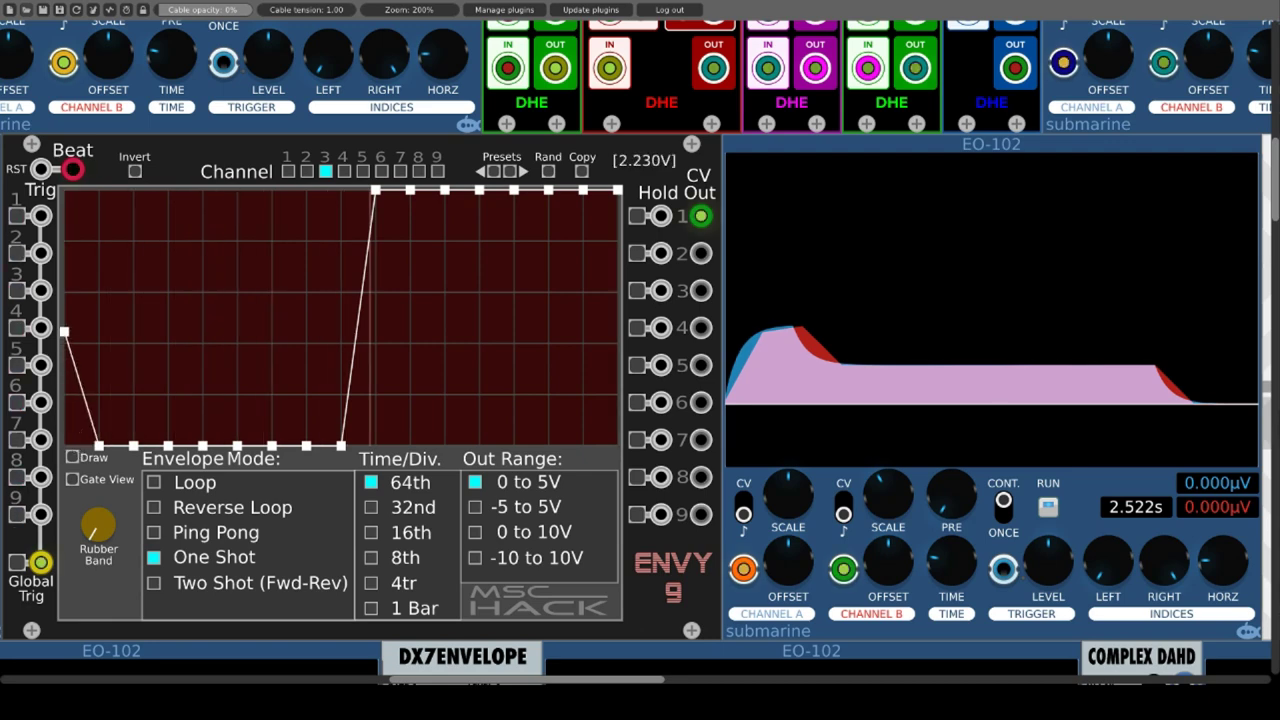
{"action": "left_click_drag", "start_coordinate": [168, 244], "coordinate": [168, 208]}
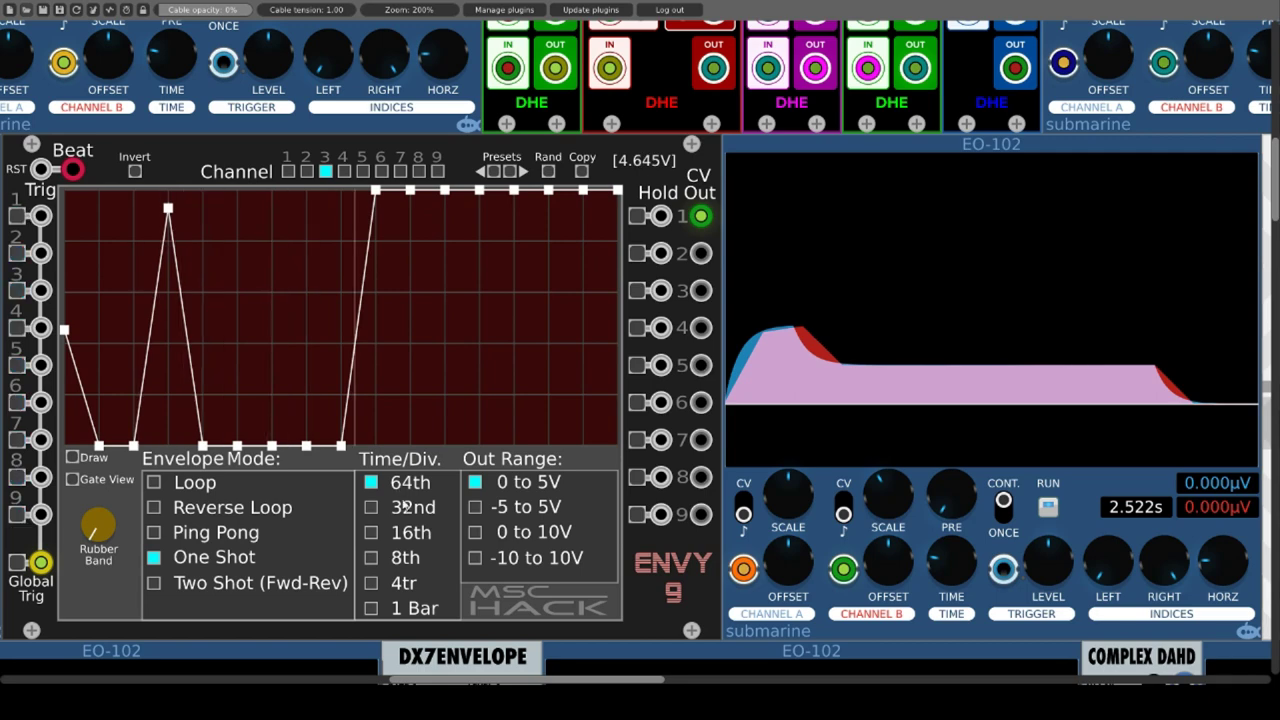
{"action": "left_click_drag", "start_coordinate": [271, 437], "coordinate": [271, 261]}
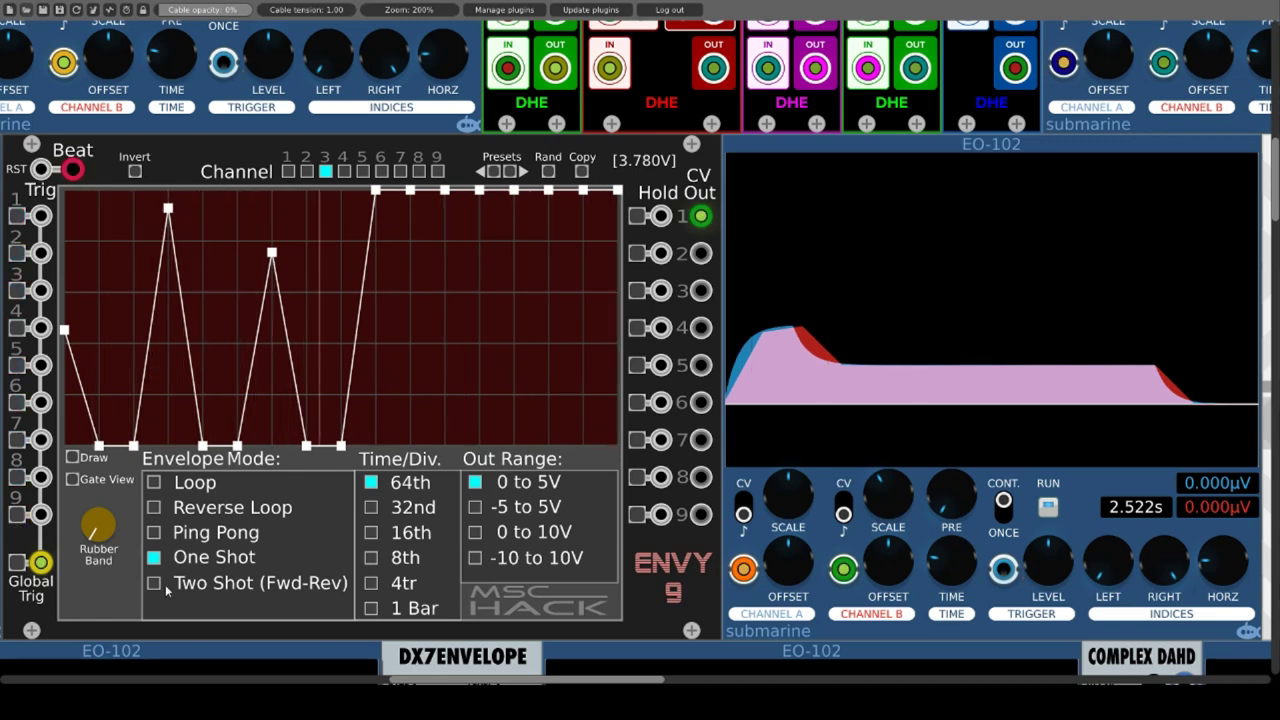
Move the scope's channel B cable from ENVY 9's CV output 1 to output 3 and raise the eighth envelope point to about 2.9 V.
{"action": "mouse_move", "coordinate": [700, 224]}
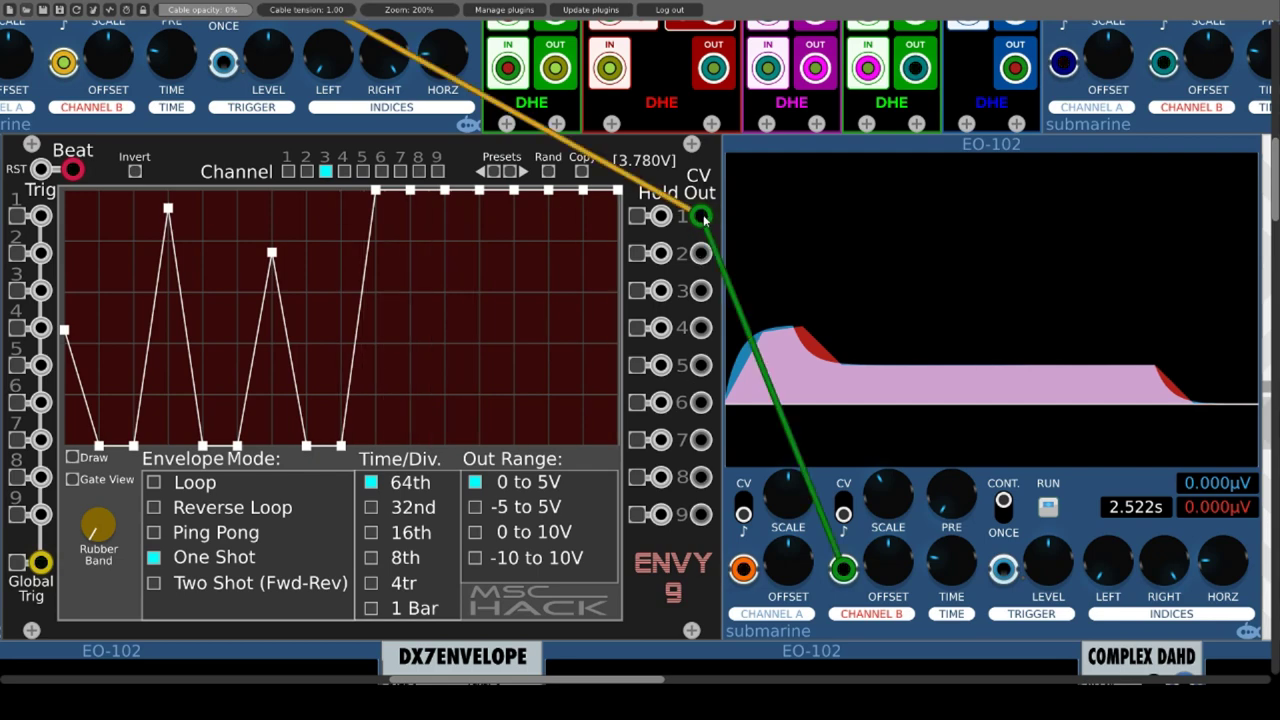
{"action": "left_click_drag", "start_coordinate": [702, 217], "coordinate": [701, 290]}
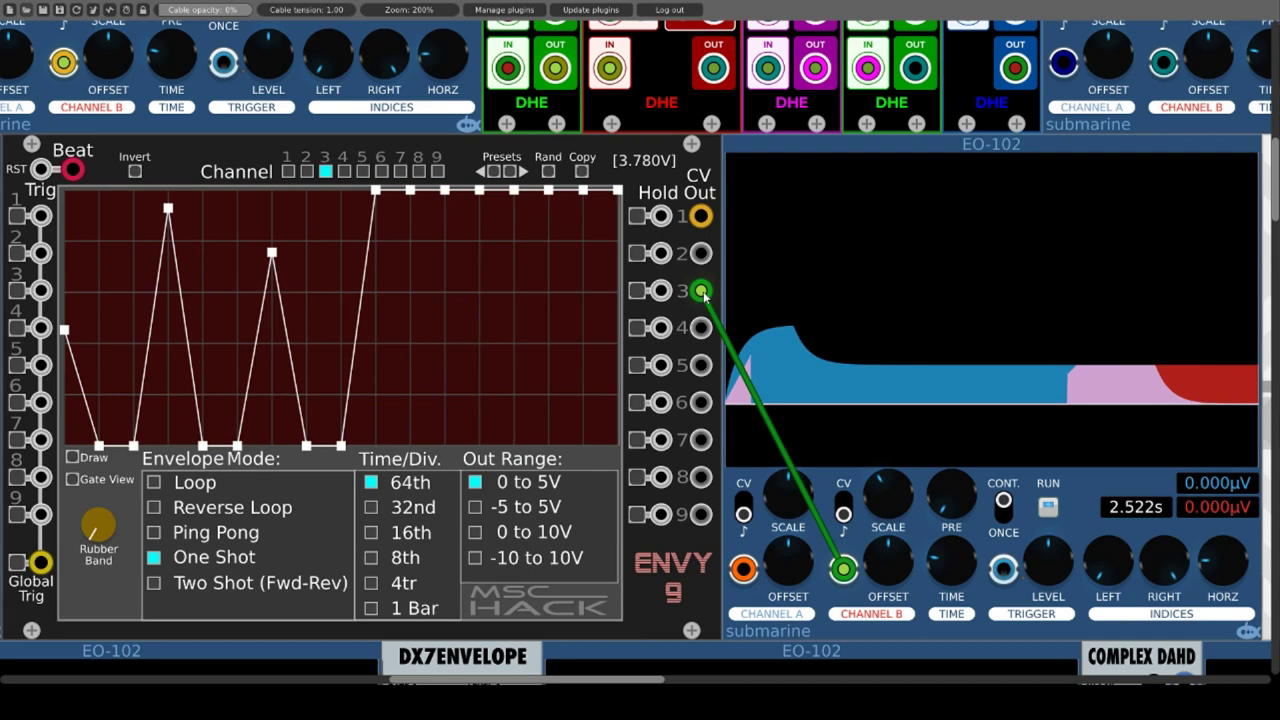
{"action": "left_click_drag", "start_coordinate": [306, 444], "coordinate": [306, 306]}
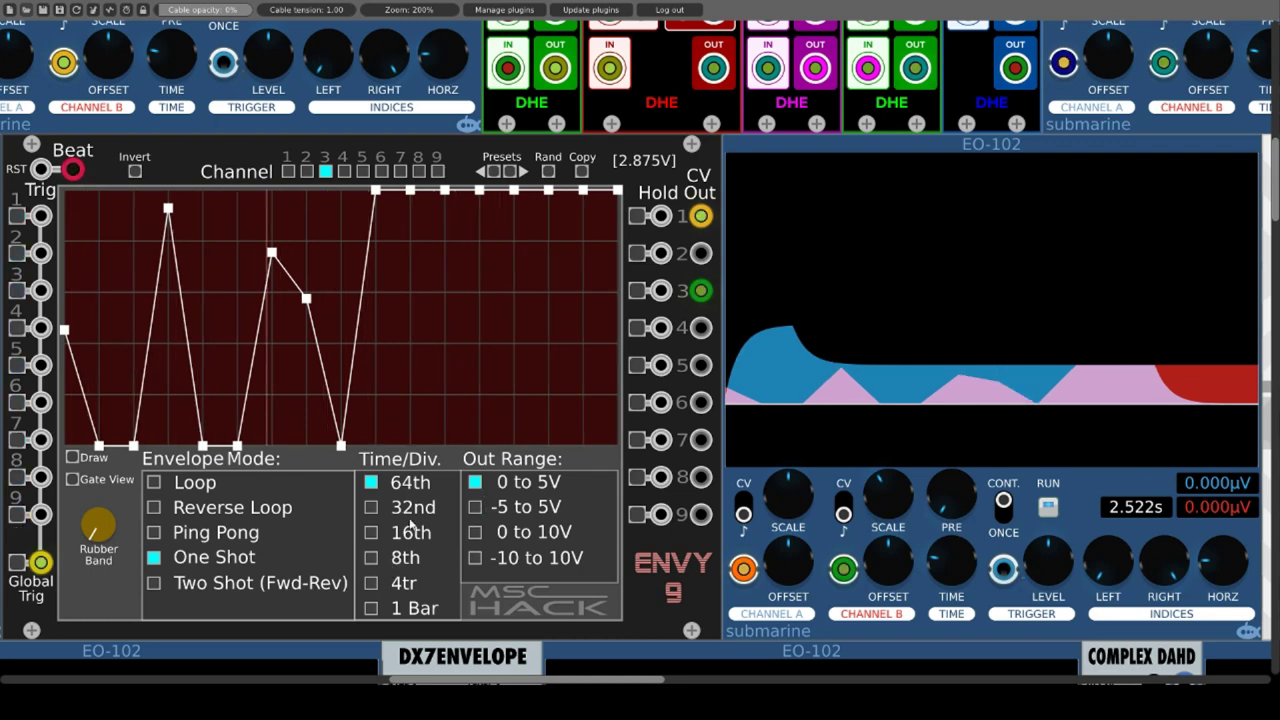
Set channel 3's output range to 0 to 10V, lower the eleventh envelope point, and lower the fourteenth to about 5.4 V.
{"action": "left_click", "coordinate": [475, 533]}
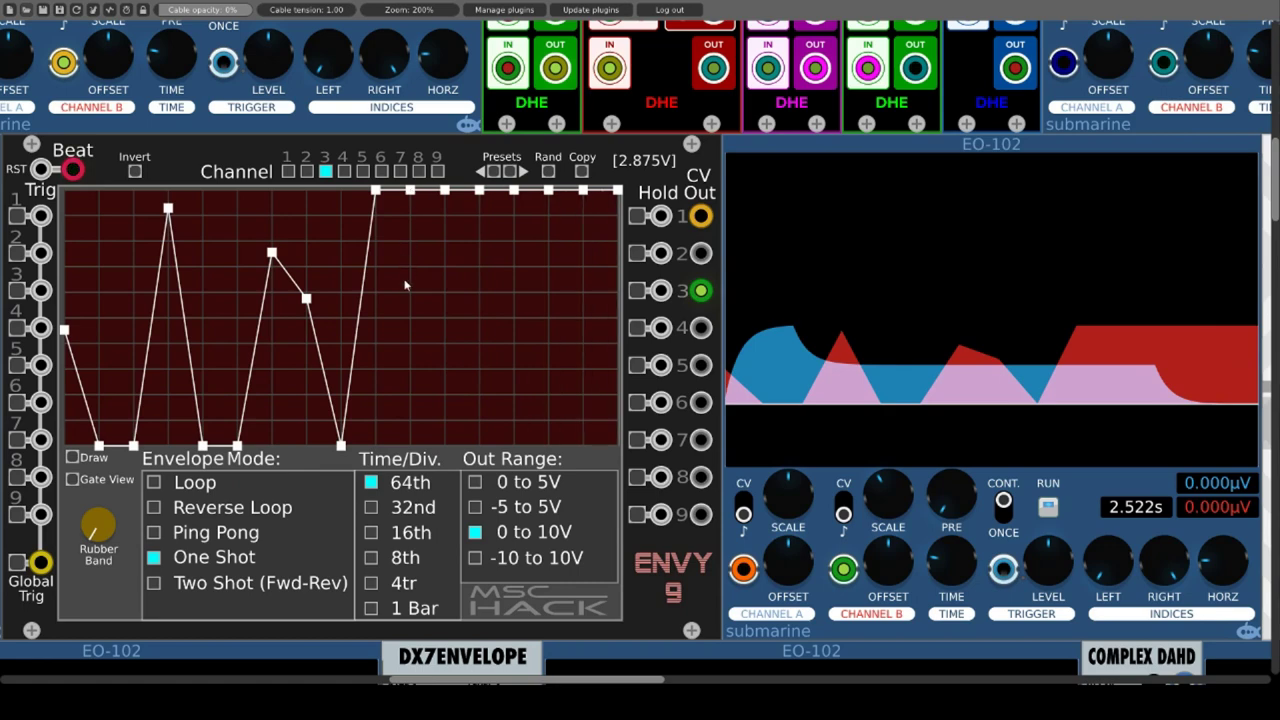
{"action": "left_click_drag", "start_coordinate": [410, 191], "coordinate": [410, 352]}
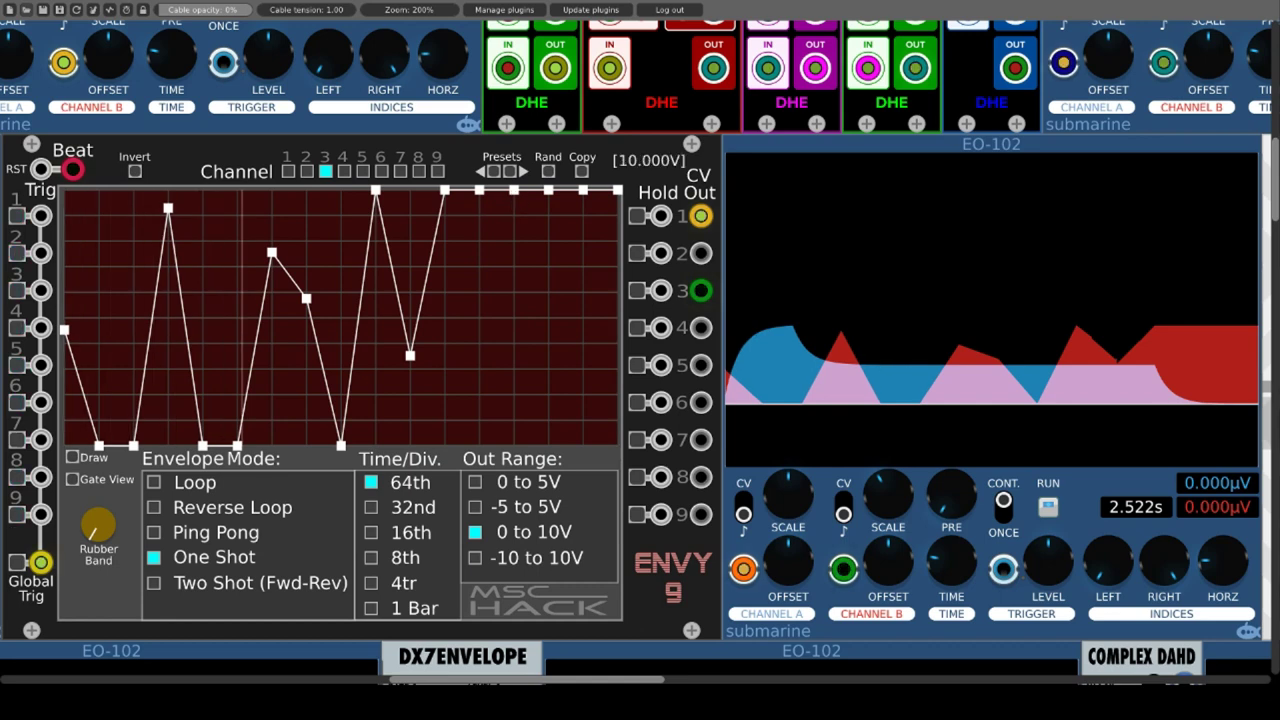
{"action": "left_click_drag", "start_coordinate": [513, 190], "coordinate": [513, 296]}
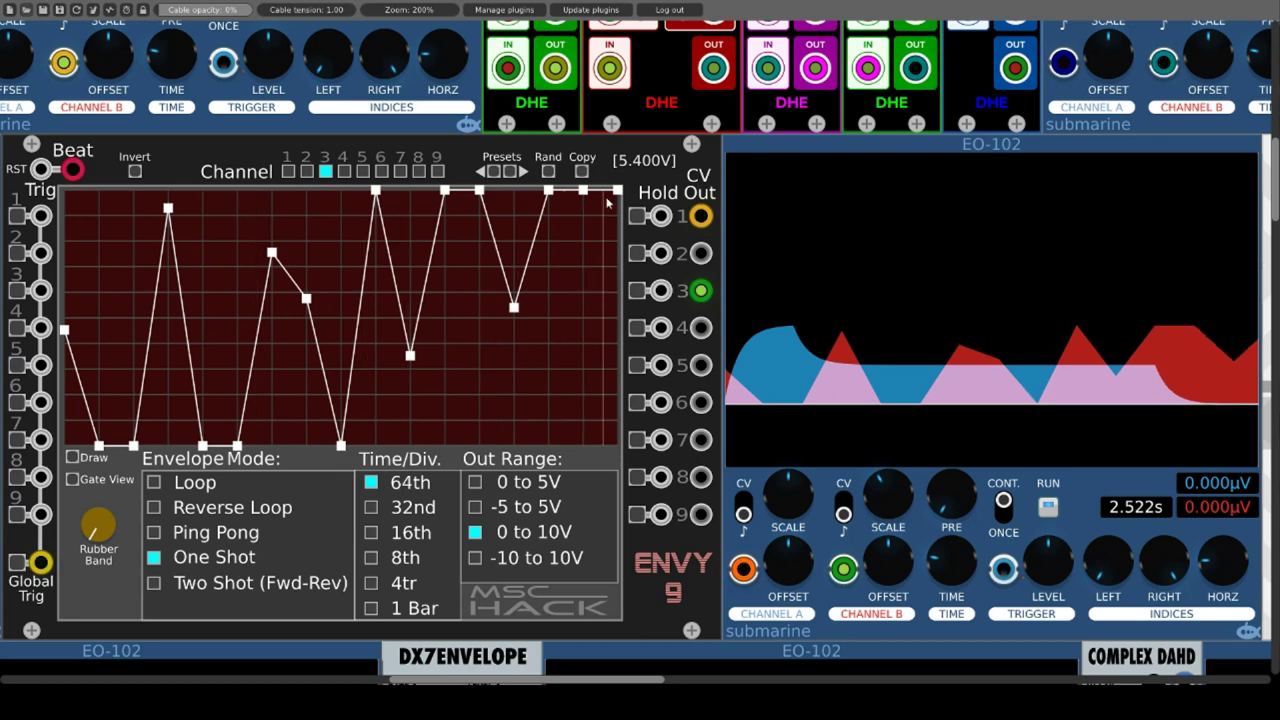
Lower the second-to-last point of channel 3's envelope slightly and redraw most of the curve freehand in Draw mode.
{"action": "left_click_drag", "start_coordinate": [583, 190], "coordinate": [583, 215]}
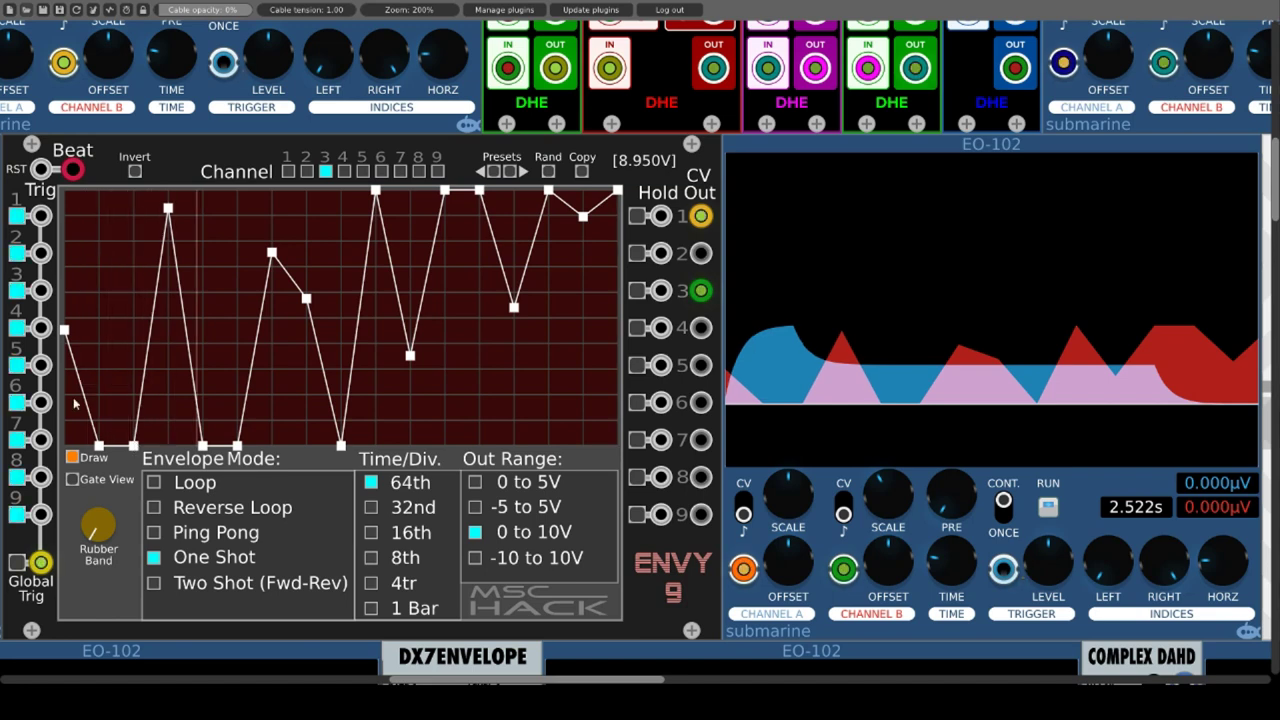
{"action": "left_click_drag", "start_coordinate": [99, 380], "coordinate": [310, 270]}
{"action": "mouse_move", "coordinate": [366, 328]}
{"action": "left_mouse_down"}
{"action": "mouse_move", "coordinate": [461, 294]}
{"action": "mouse_move", "coordinate": [488, 327]}
{"action": "mouse_move", "coordinate": [619, 364]}
{"action": "left_mouse_up"}
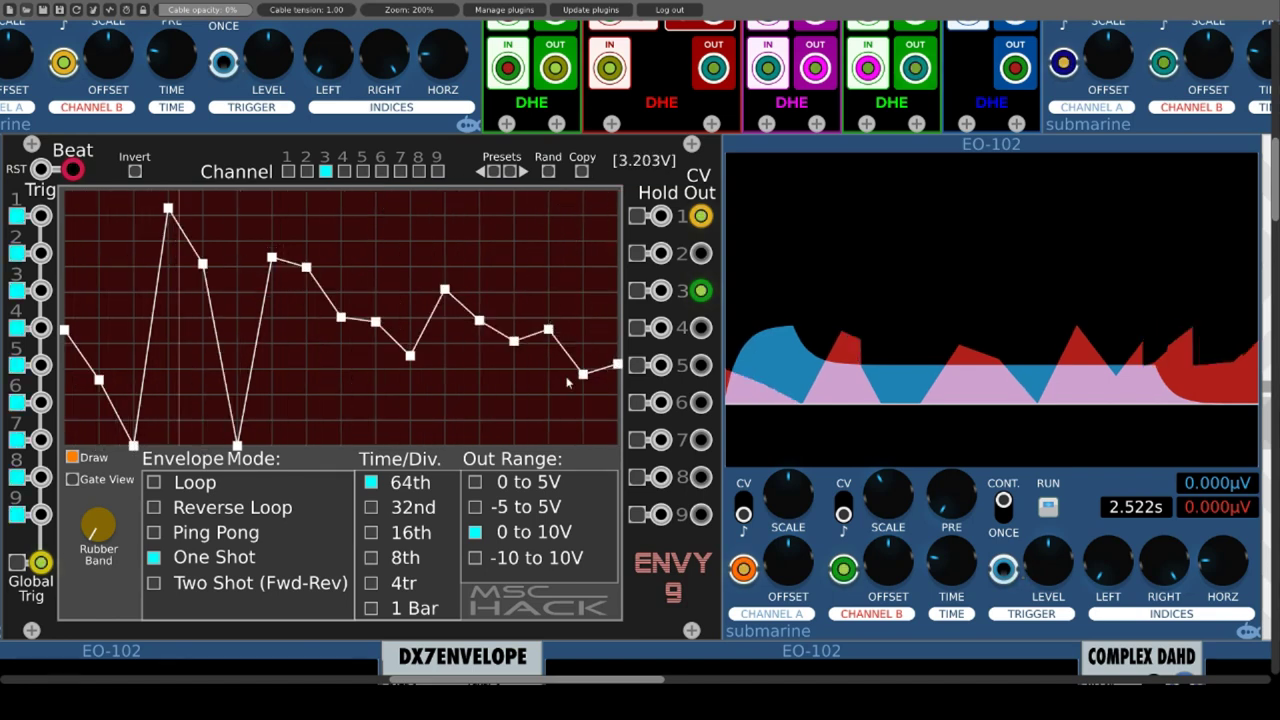
{"action": "mouse_move", "coordinate": [244, 231]}
{"action": "left_mouse_down"}
{"action": "mouse_move", "coordinate": [284, 302]}
{"action": "mouse_move", "coordinate": [391, 324]}
{"action": "mouse_move", "coordinate": [418, 375]}
{"action": "left_mouse_up"}
{"action": "mouse_move", "coordinate": [505, 290]}
{"action": "left_mouse_down"}
{"action": "mouse_move", "coordinate": [553, 362]}
{"action": "mouse_move", "coordinate": [590, 382]}
{"action": "mouse_move", "coordinate": [587, 272]}
{"action": "mouse_move", "coordinate": [600, 268]}
{"action": "left_mouse_up"}
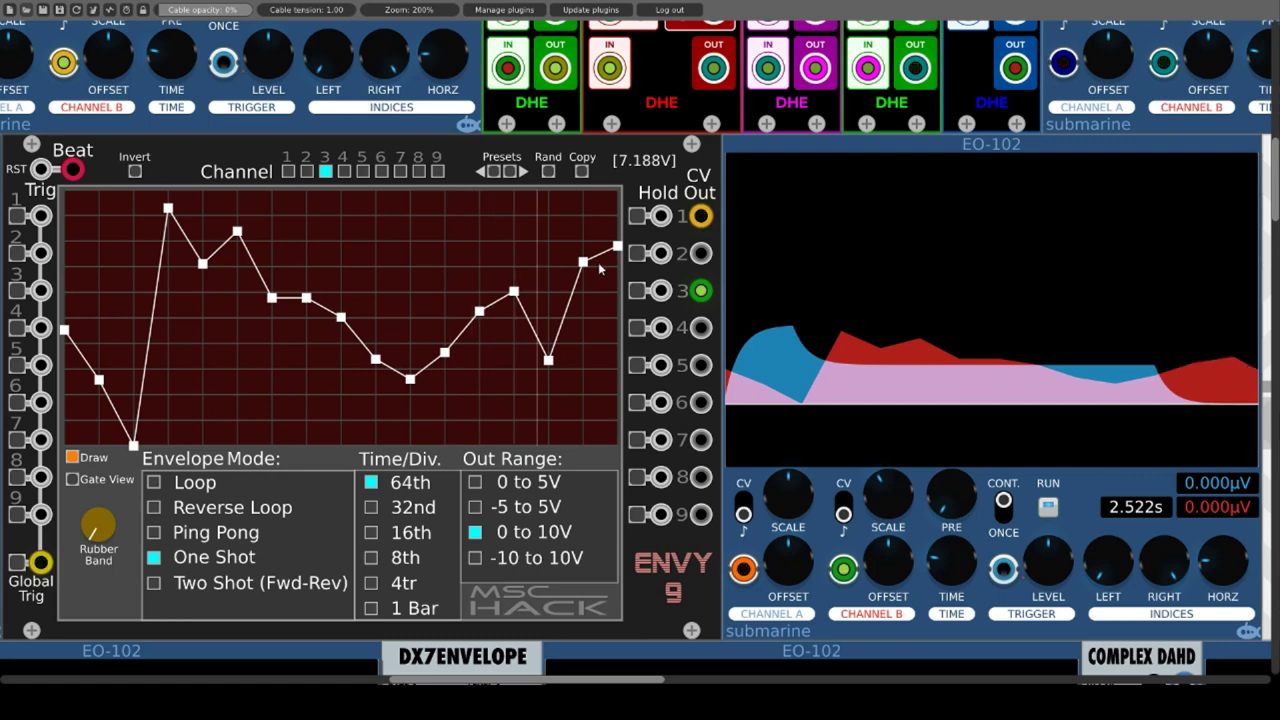
Flatten channel 3's envelope with more freehand strokes, leave Draw mode, and raise the second point to about 4.07 V.
{"action": "mouse_move", "coordinate": [98, 381]}
{"action": "left_mouse_down"}
{"action": "mouse_move", "coordinate": [122, 300]}
{"action": "mouse_move", "coordinate": [160, 265]}
{"action": "left_mouse_up"}
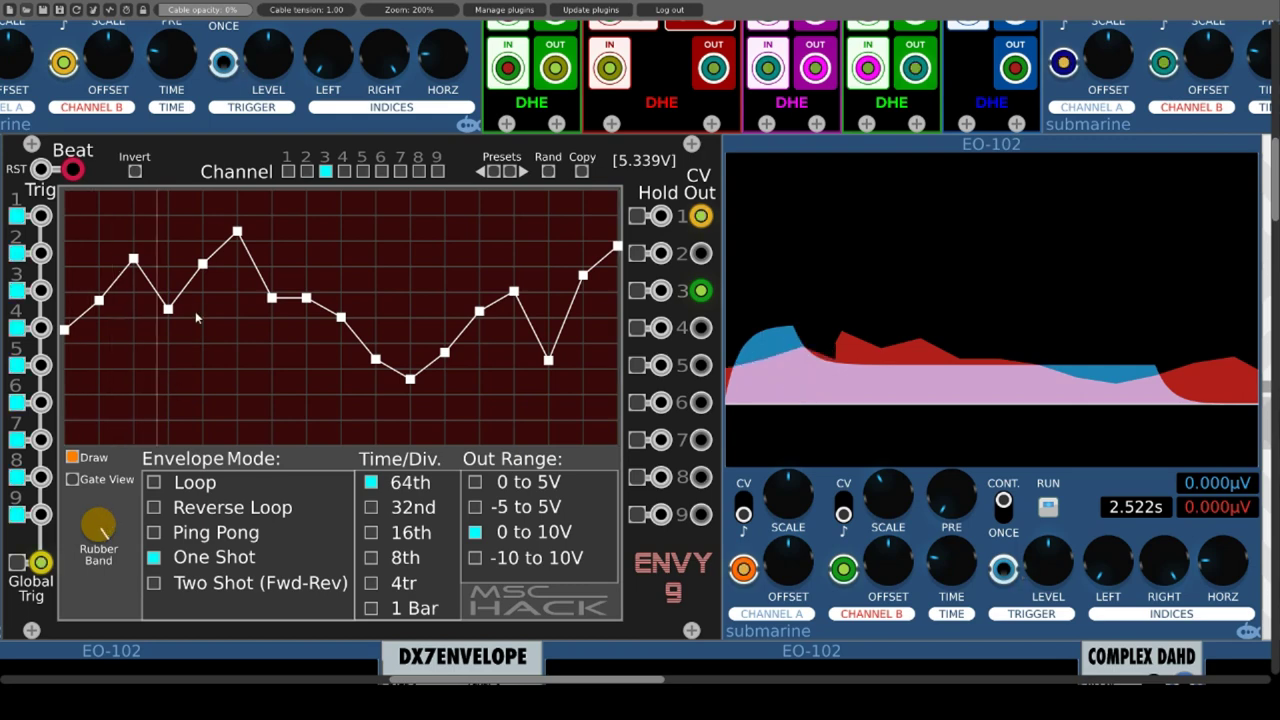
{"action": "mouse_move", "coordinate": [399, 372]}
{"action": "left_mouse_down"}
{"action": "mouse_move", "coordinate": [504, 292]}
{"action": "mouse_move", "coordinate": [533, 339]}
{"action": "mouse_move", "coordinate": [574, 366]}
{"action": "left_mouse_up"}
{"action": "mouse_move", "coordinate": [139, 360]}
{"action": "left_mouse_down"}
{"action": "mouse_move", "coordinate": [113, 318]}
{"action": "mouse_move", "coordinate": [100, 381]}
{"action": "left_mouse_up"}
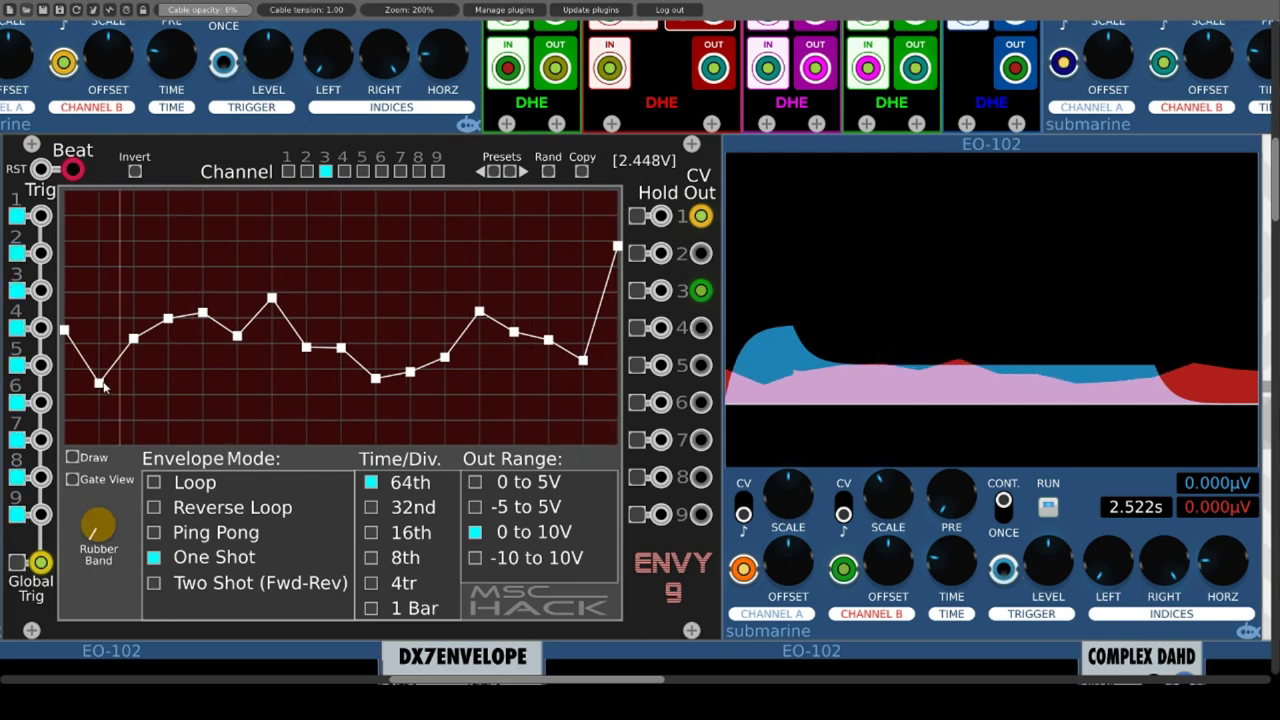
{"action": "left_click_drag", "start_coordinate": [102, 388], "coordinate": [98, 341]}
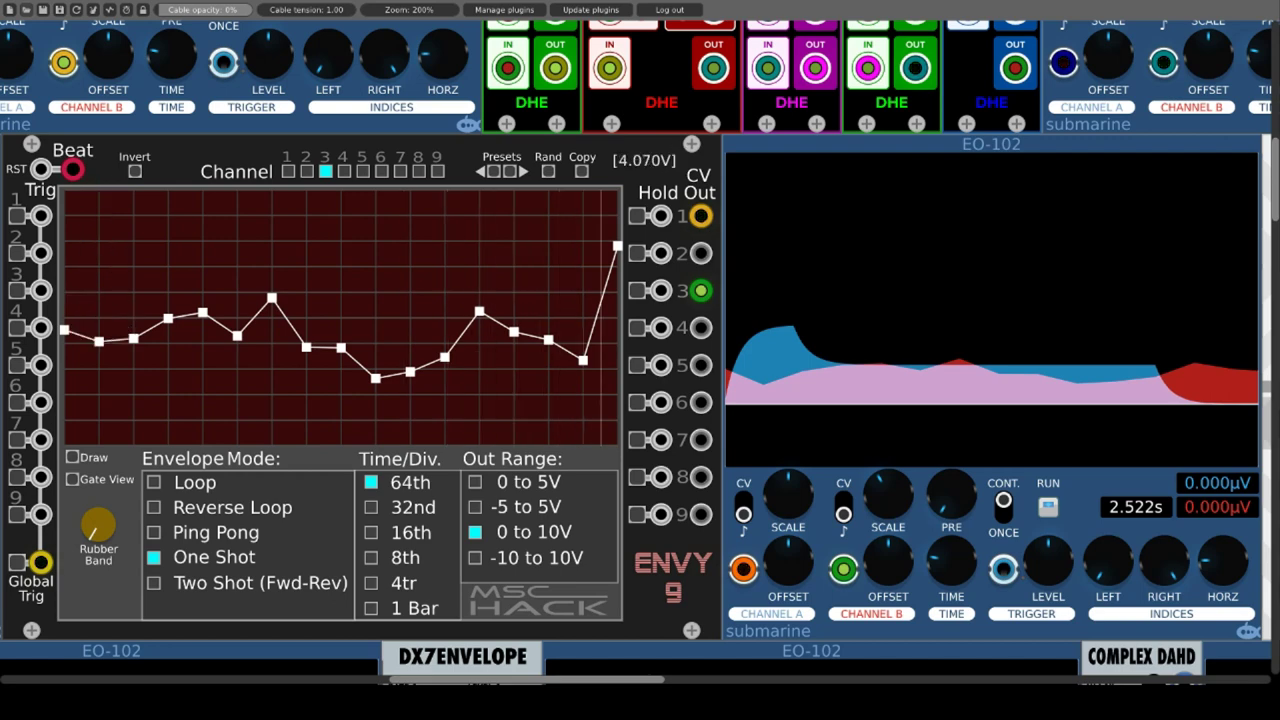
Try Gate View on channel 3, load the flat mid-level preset in it, and turn Gate View off again.
{"action": "left_click", "coordinate": [72, 480]}
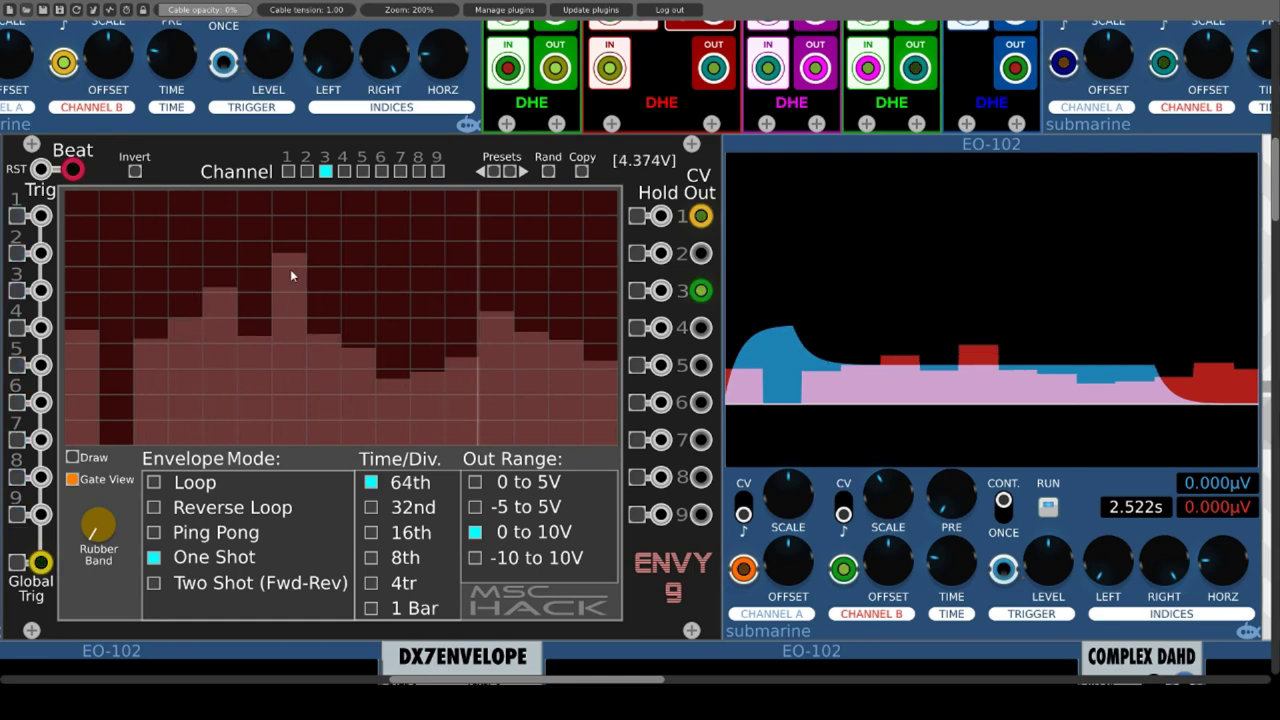
{"action": "left_click", "coordinate": [493, 172]}
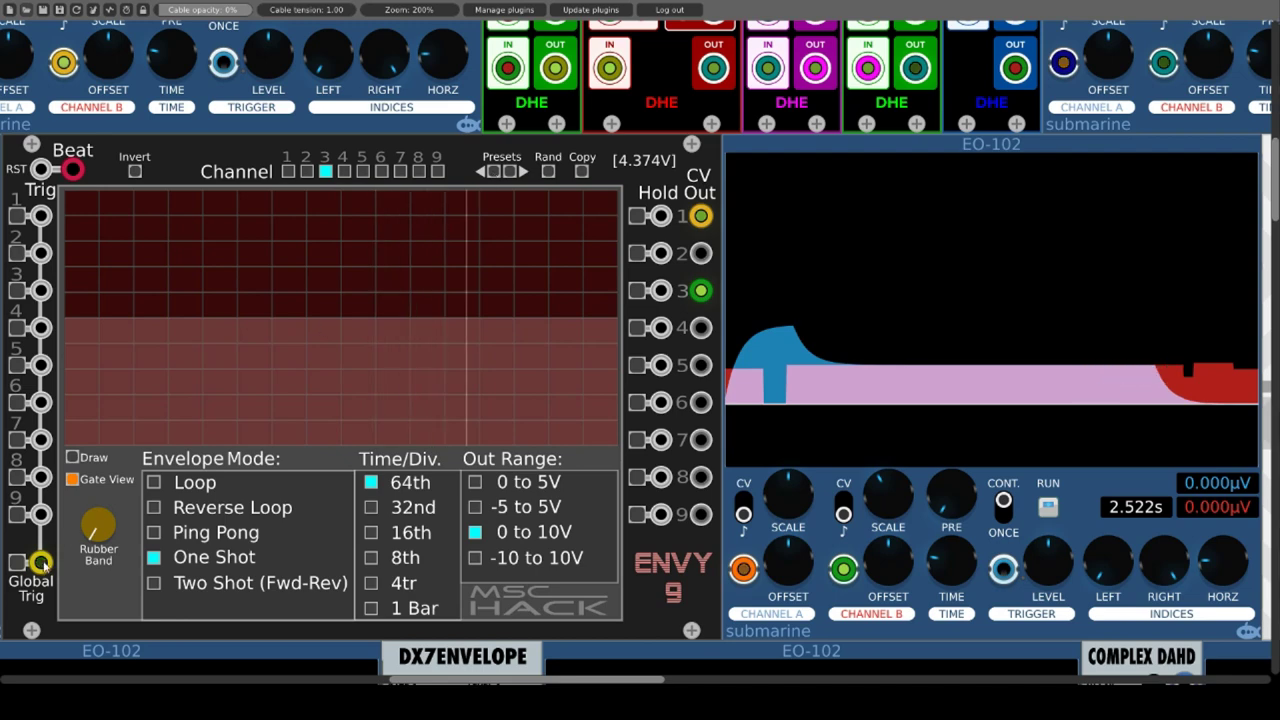
{"action": "left_click", "coordinate": [72, 481]}
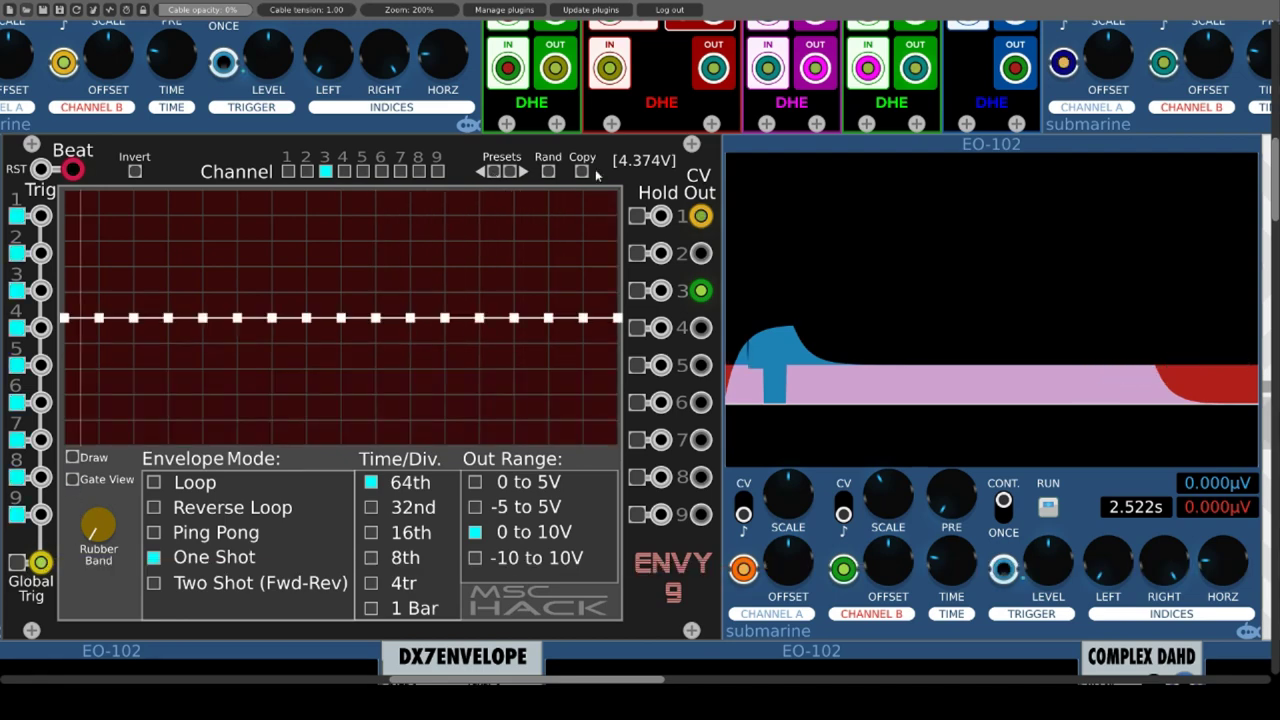
Cycle backward through channel 3's envelope presets until the flat mid-level line is loaded.
{"action": "left_click", "coordinate": [498, 172]}
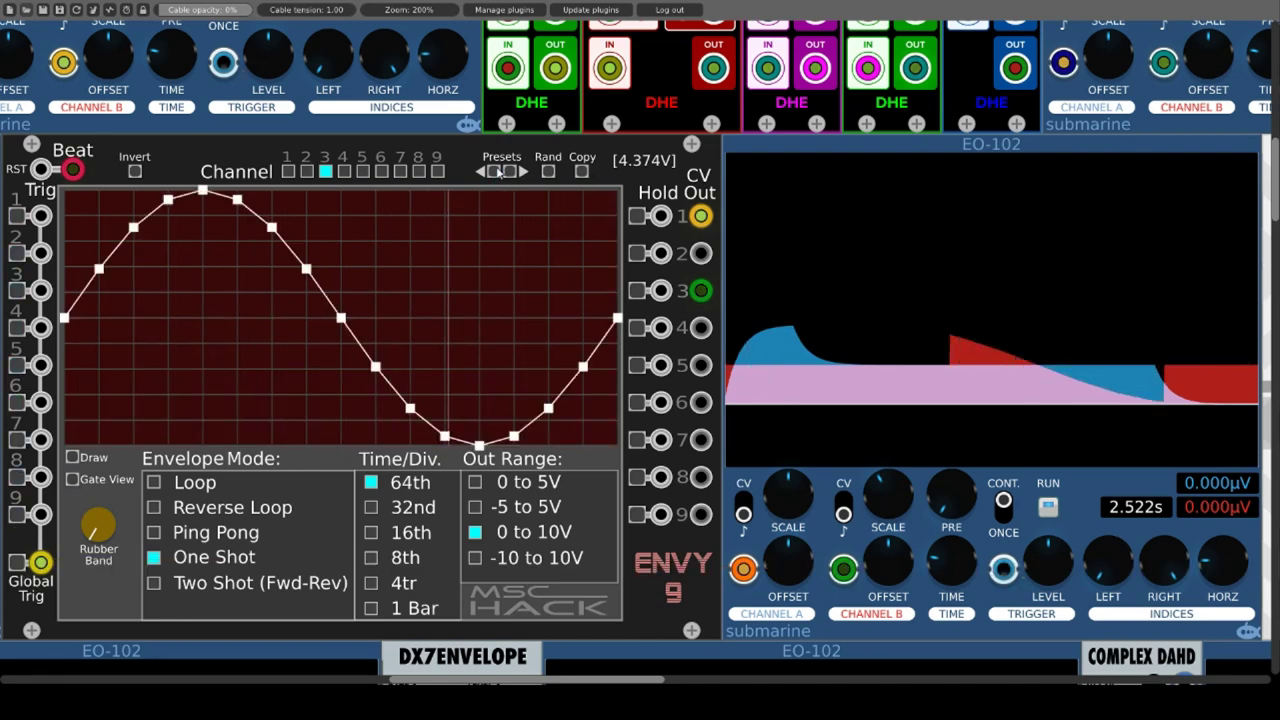
{"action": "left_click", "coordinate": [496, 172]}
{"action": "left_click", "coordinate": [496, 172]}
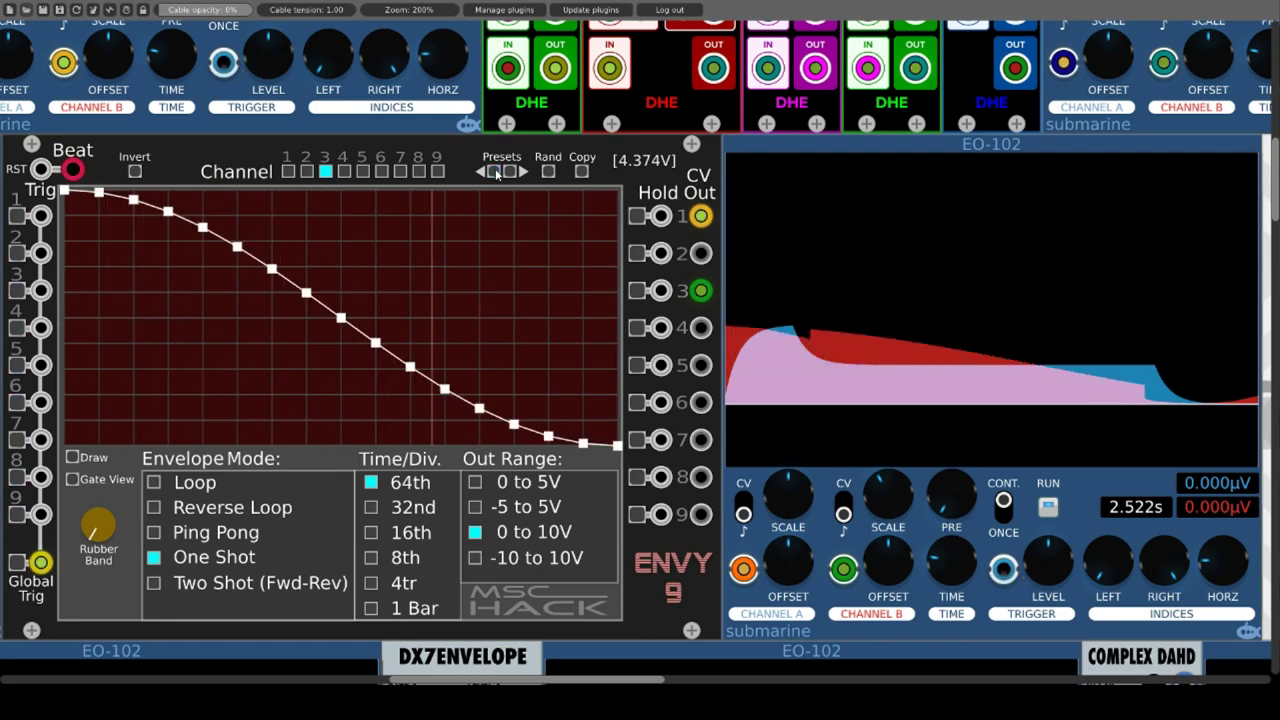
{"action": "left_click", "coordinate": [496, 172]}
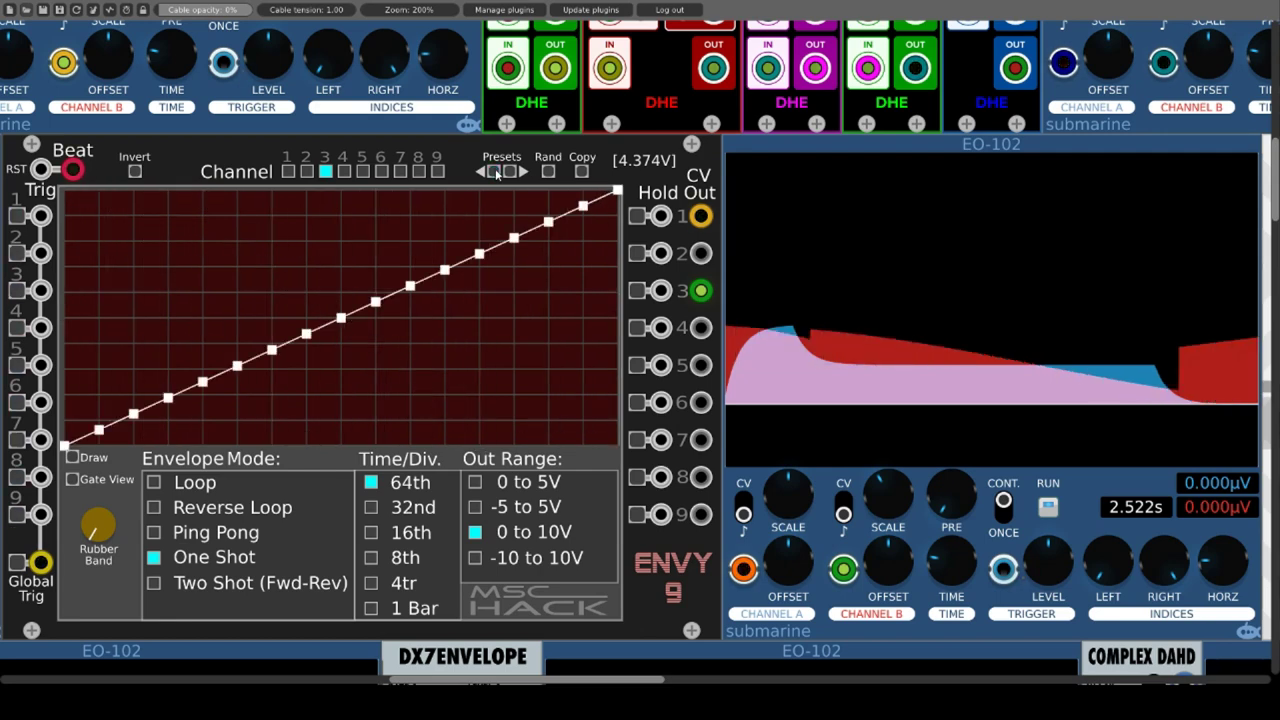
{"action": "left_click", "coordinate": [496, 172]}
{"action": "left_click", "coordinate": [496, 172]}
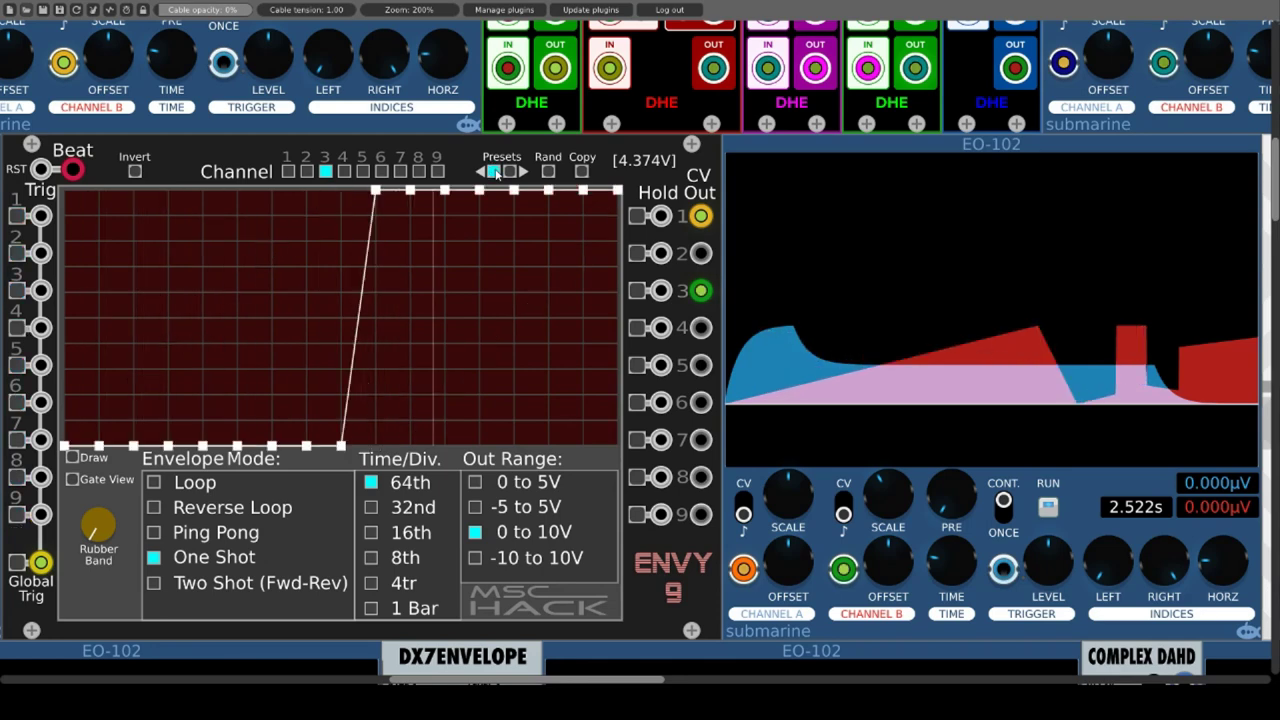
{"action": "left_click", "coordinate": [496, 172]}
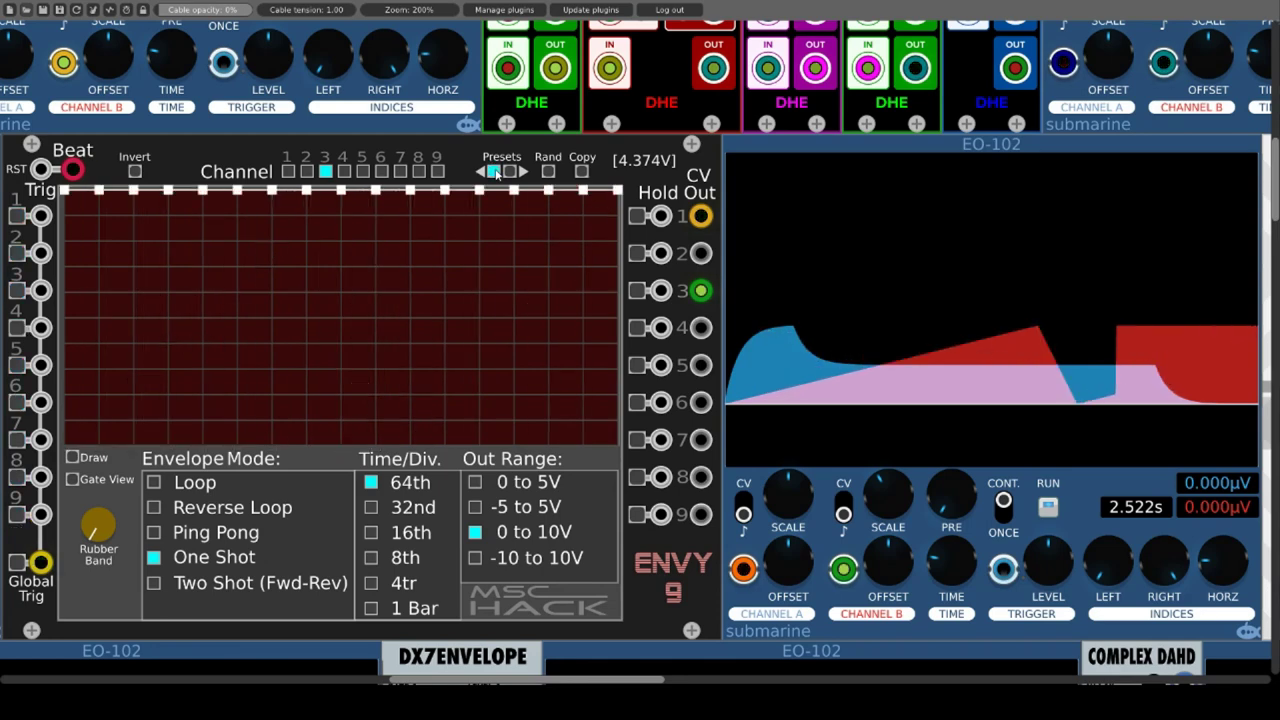
{"action": "left_click", "coordinate": [496, 172]}
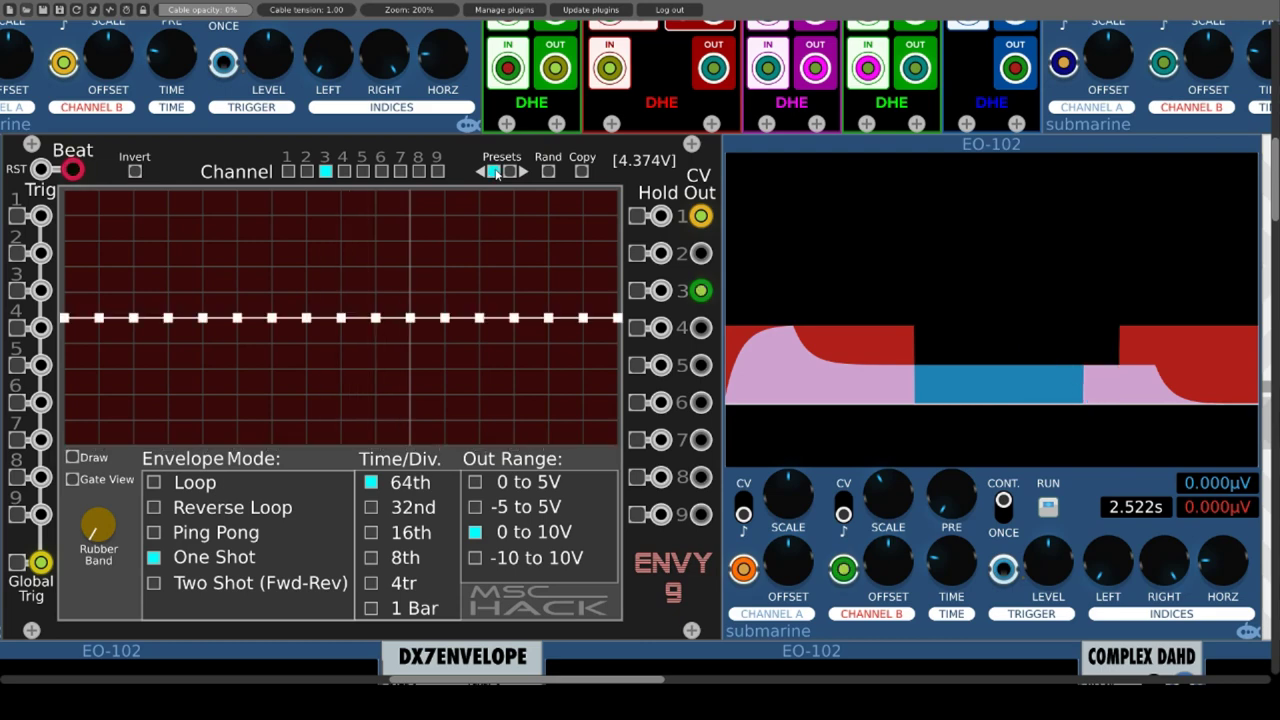
Go backward through the full set of channel 3 presets once more, stopping on the sine-wave shape.
{"action": "left_click", "coordinate": [496, 172]}
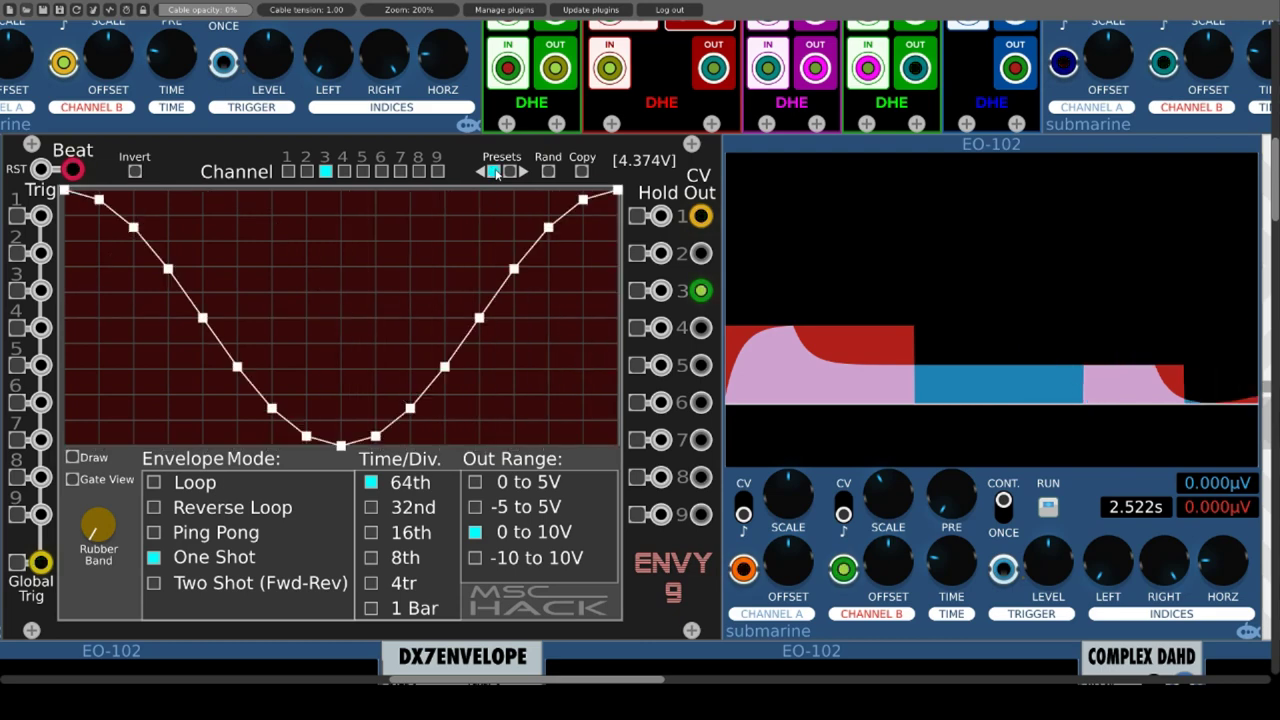
{"action": "left_click", "coordinate": [496, 172]}
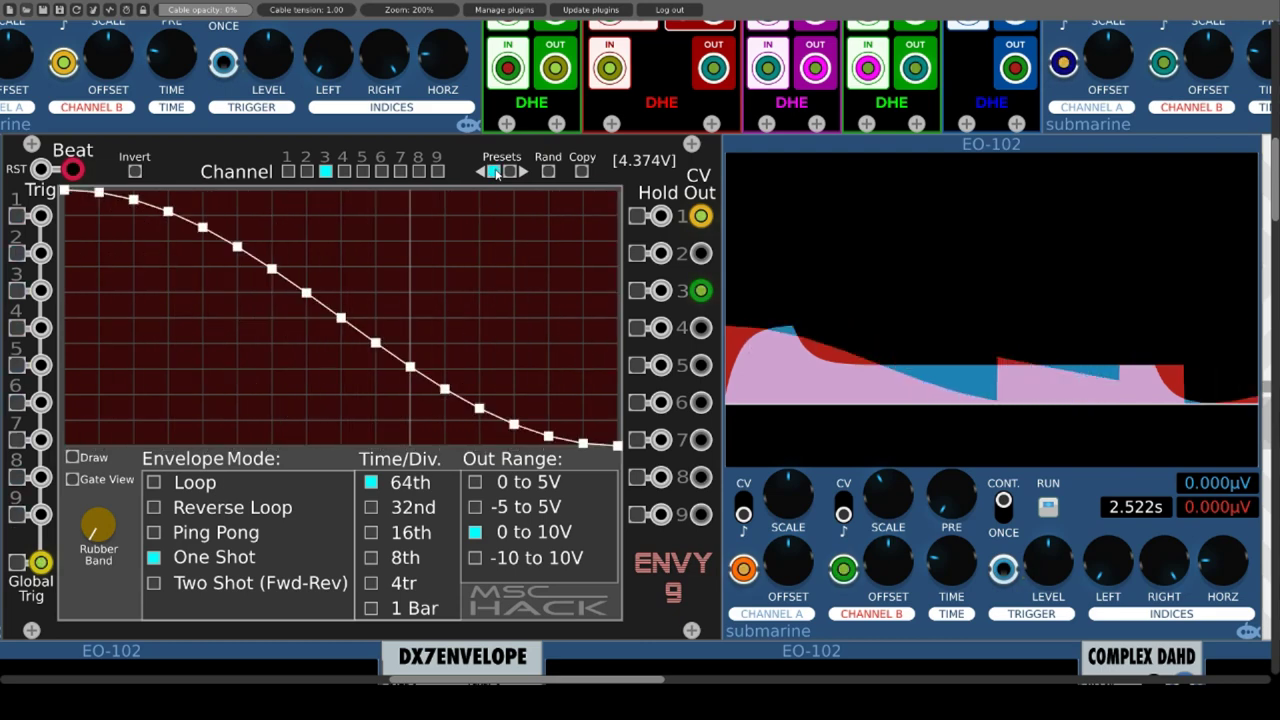
{"action": "left_click", "coordinate": [496, 172]}
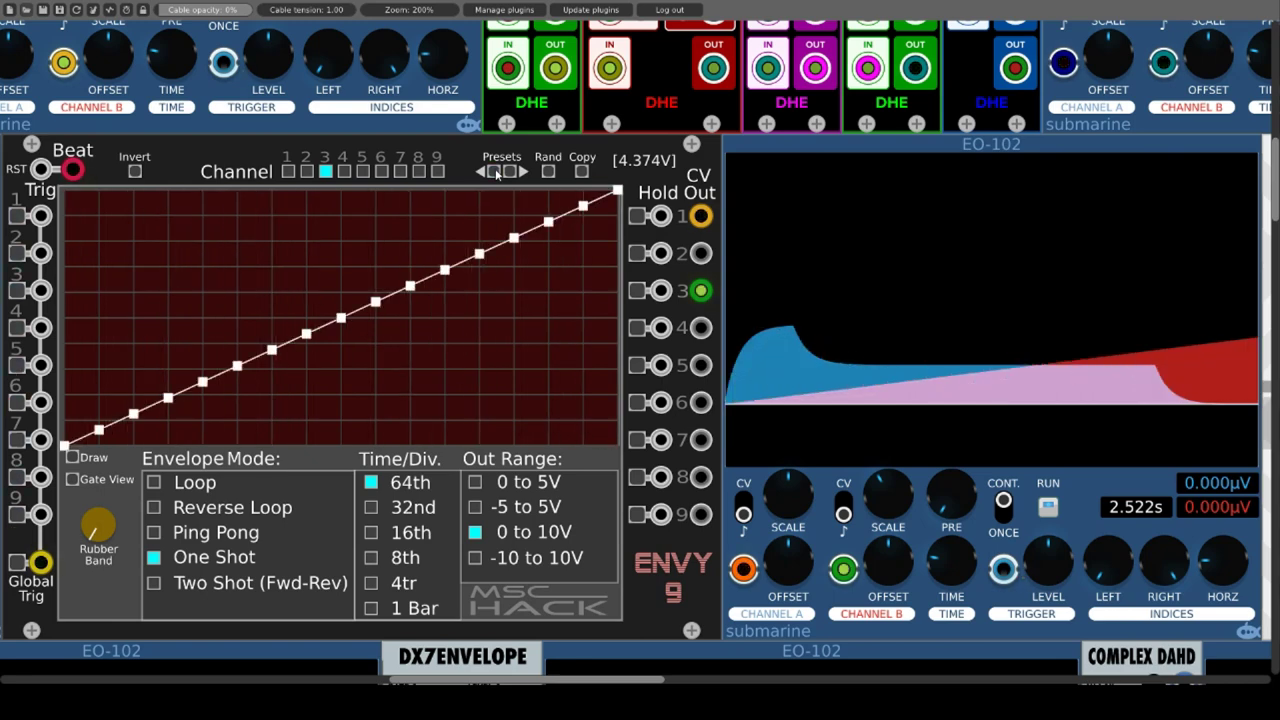
{"action": "left_click", "coordinate": [496, 172]}
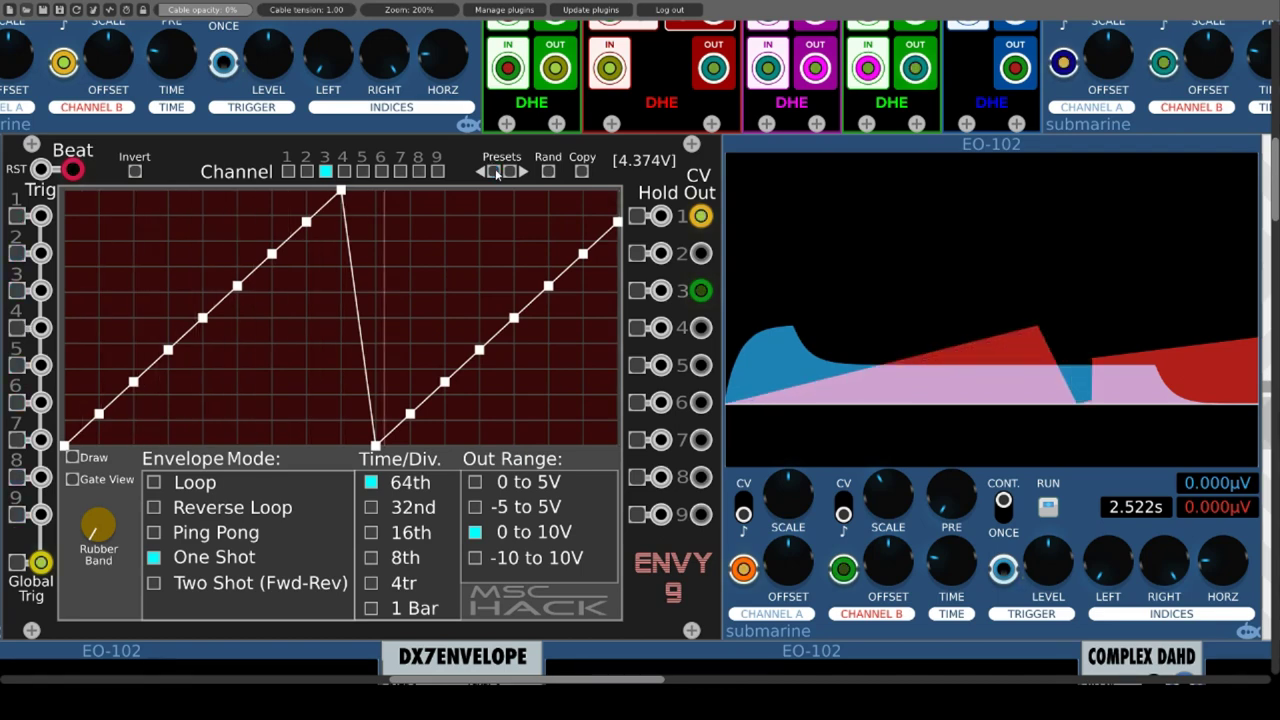
{"action": "left_click", "coordinate": [496, 172]}
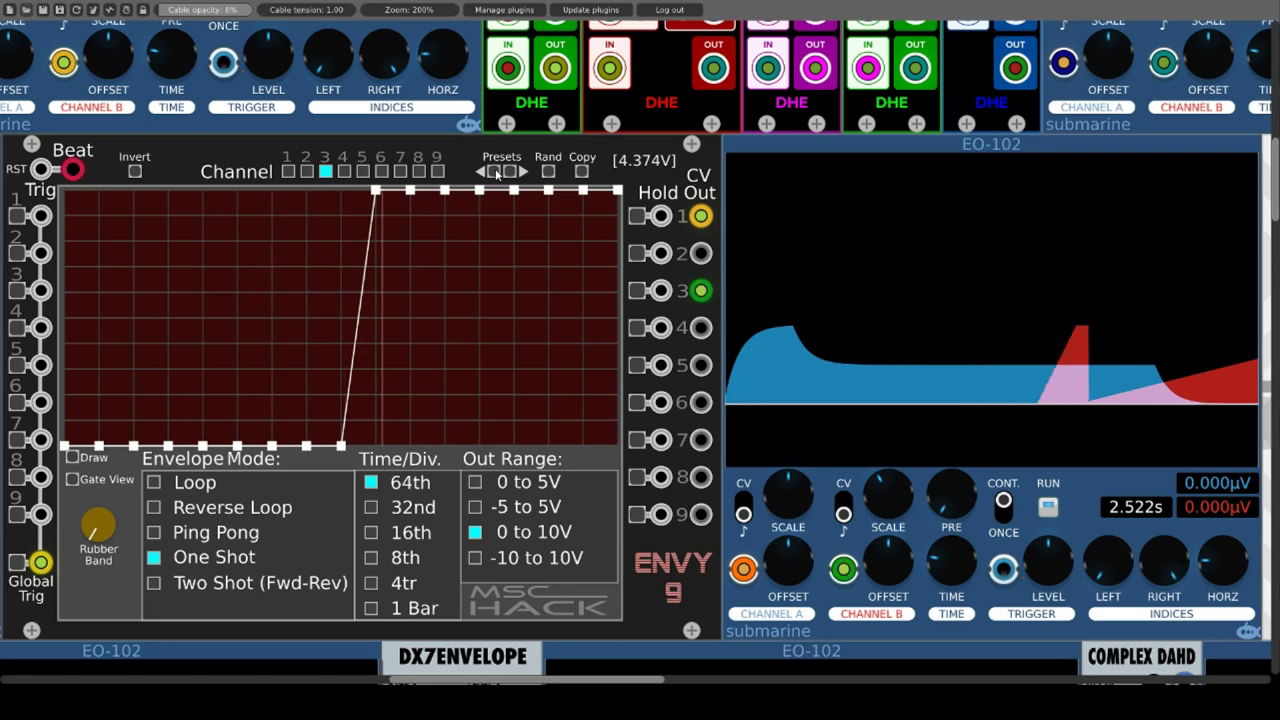
{"action": "left_click", "coordinate": [496, 172]}
{"action": "left_click", "coordinate": [496, 172]}
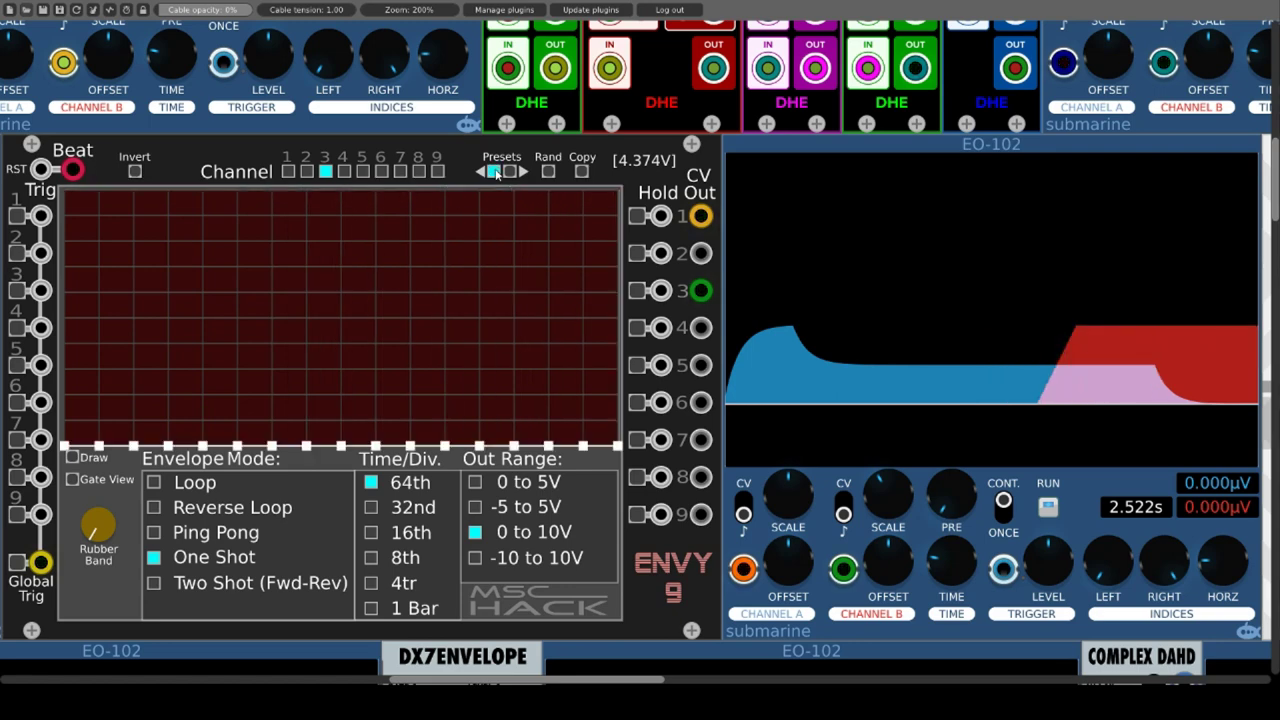
{"action": "left_click", "coordinate": [496, 172]}
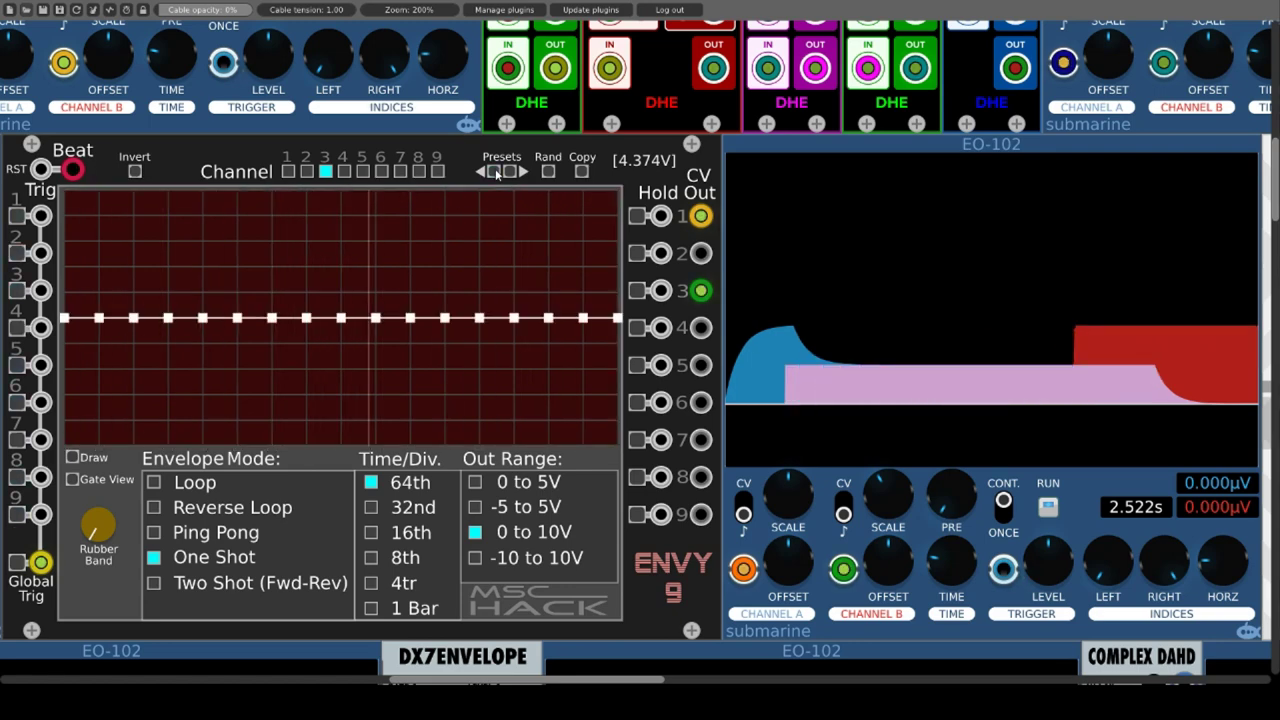
{"action": "left_click", "coordinate": [496, 172]}
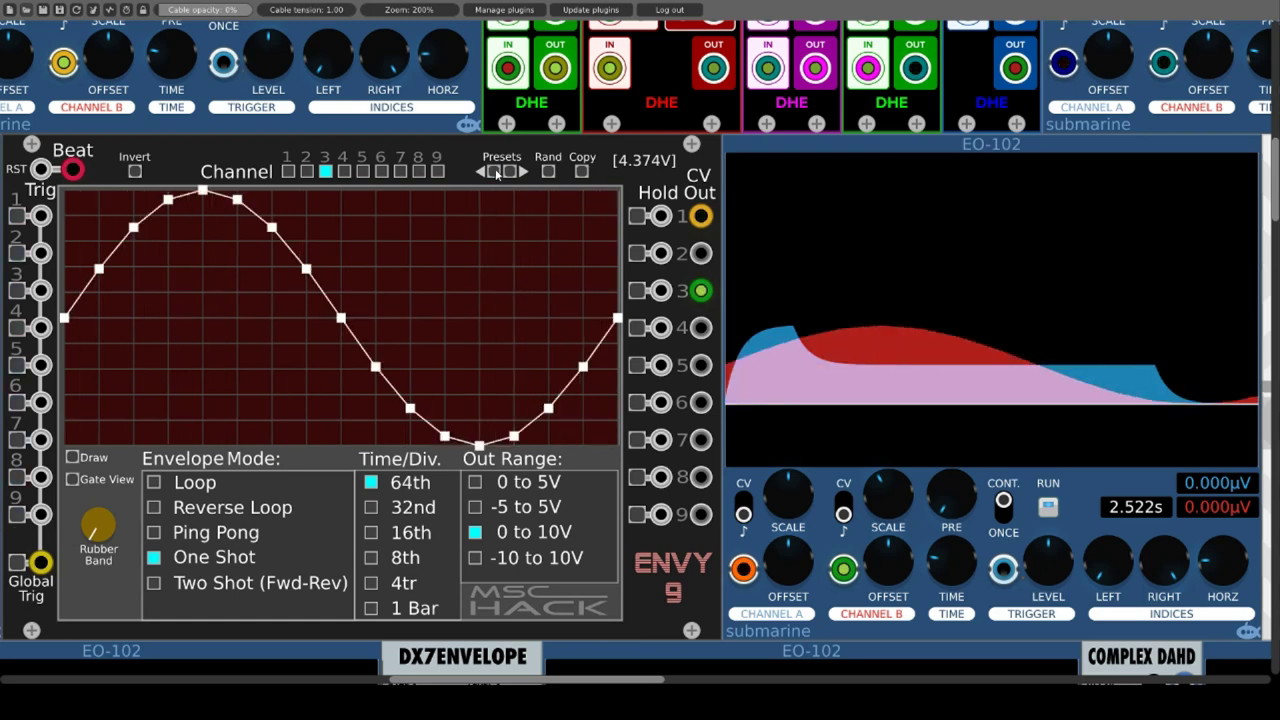
Randomize channel 3's envelope three times and flip the last random shape with Invert.
{"action": "left_click", "coordinate": [548, 172]}
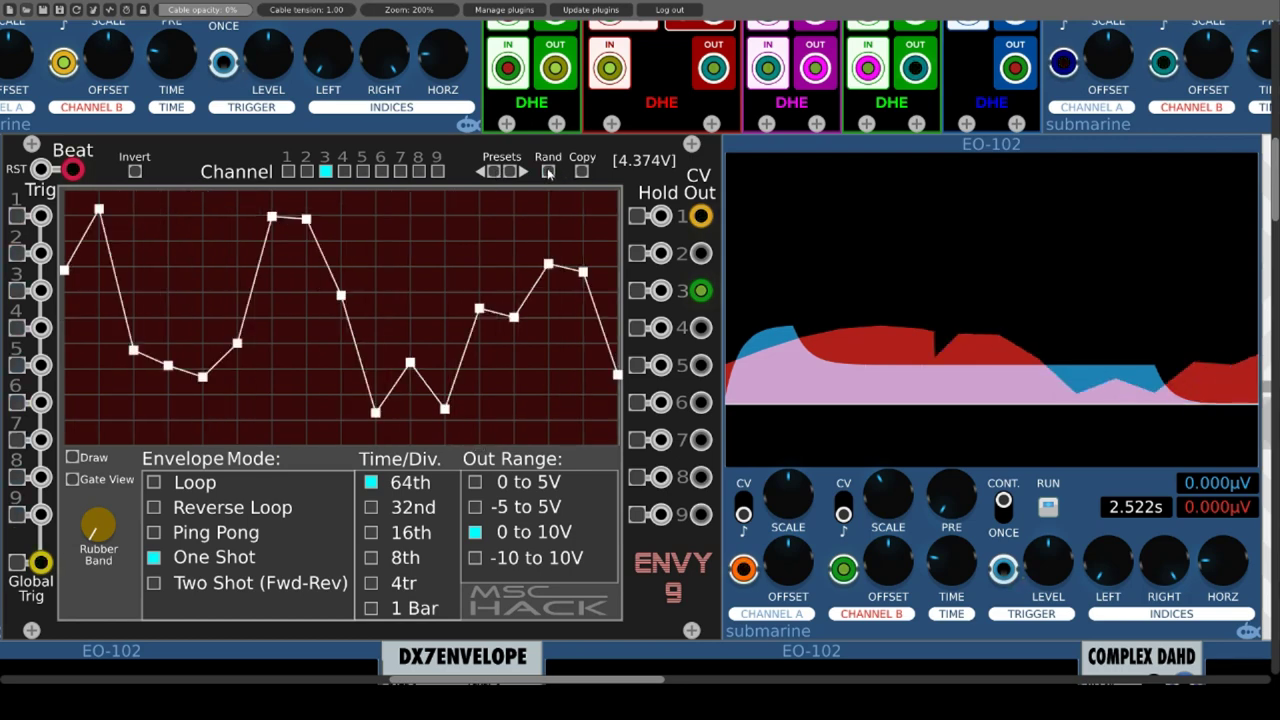
{"action": "left_click", "coordinate": [548, 172]}
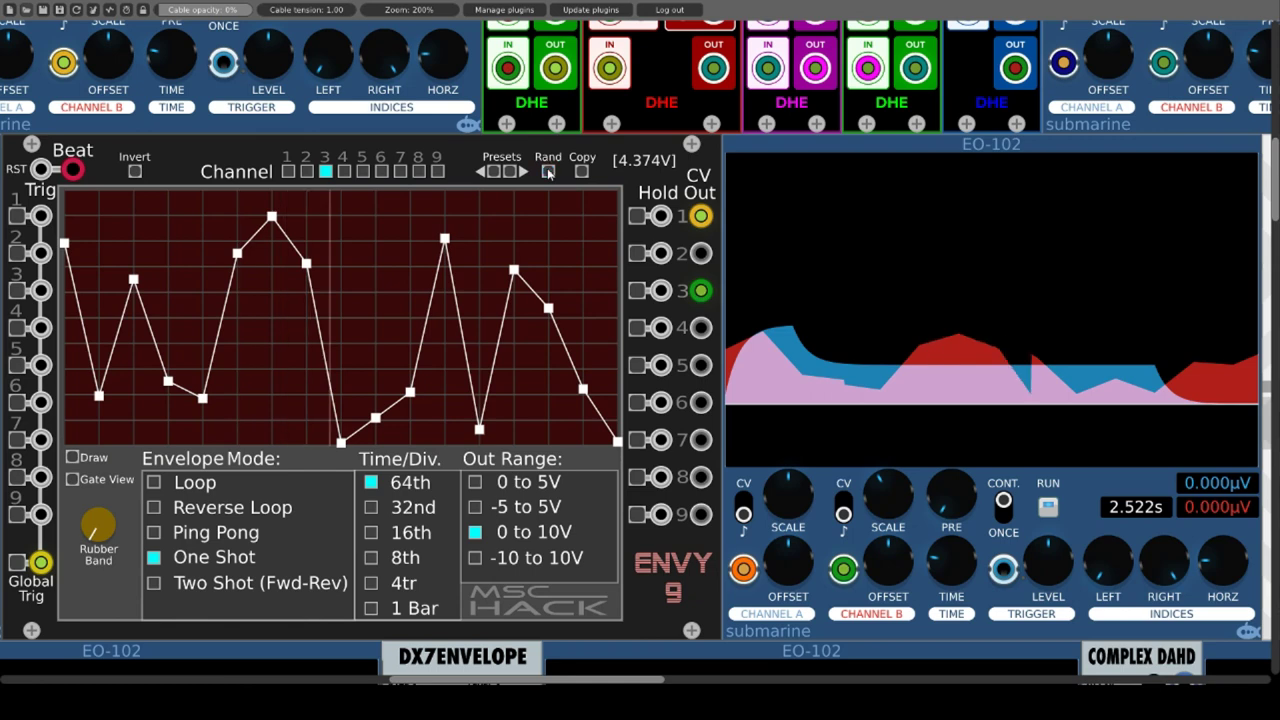
{"action": "left_click", "coordinate": [548, 172]}
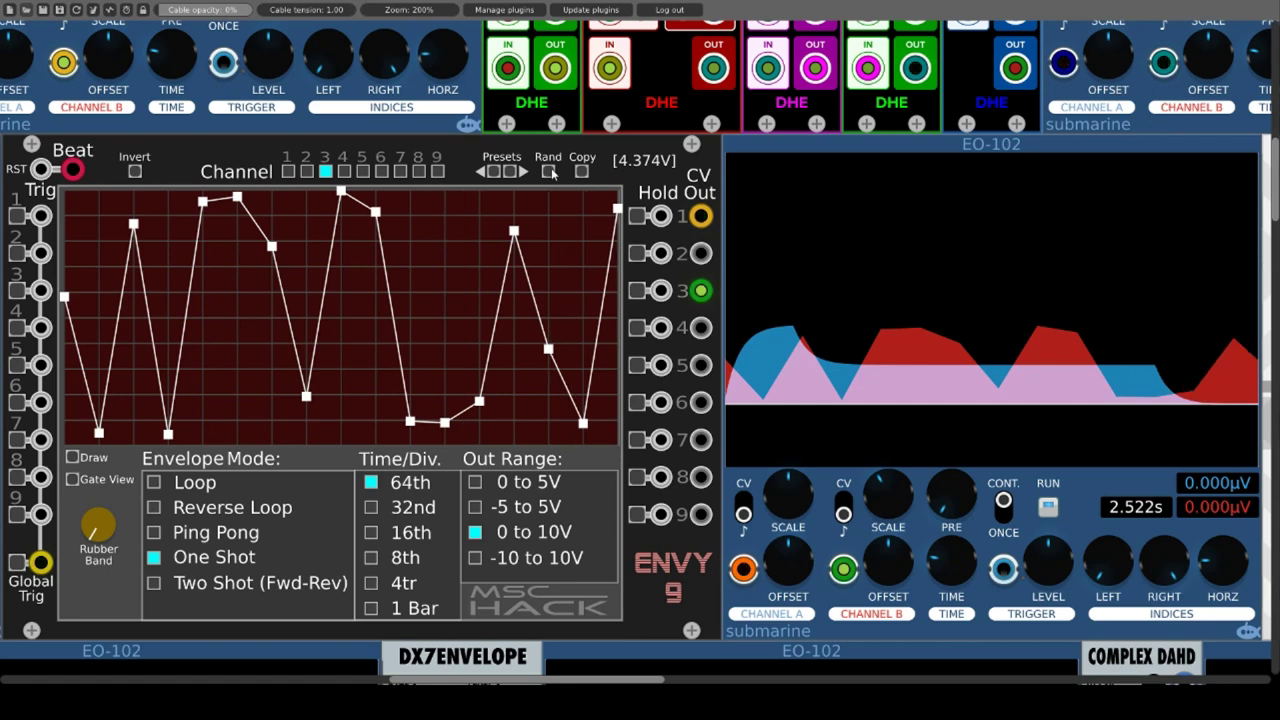
{"action": "left_click", "coordinate": [134, 172]}
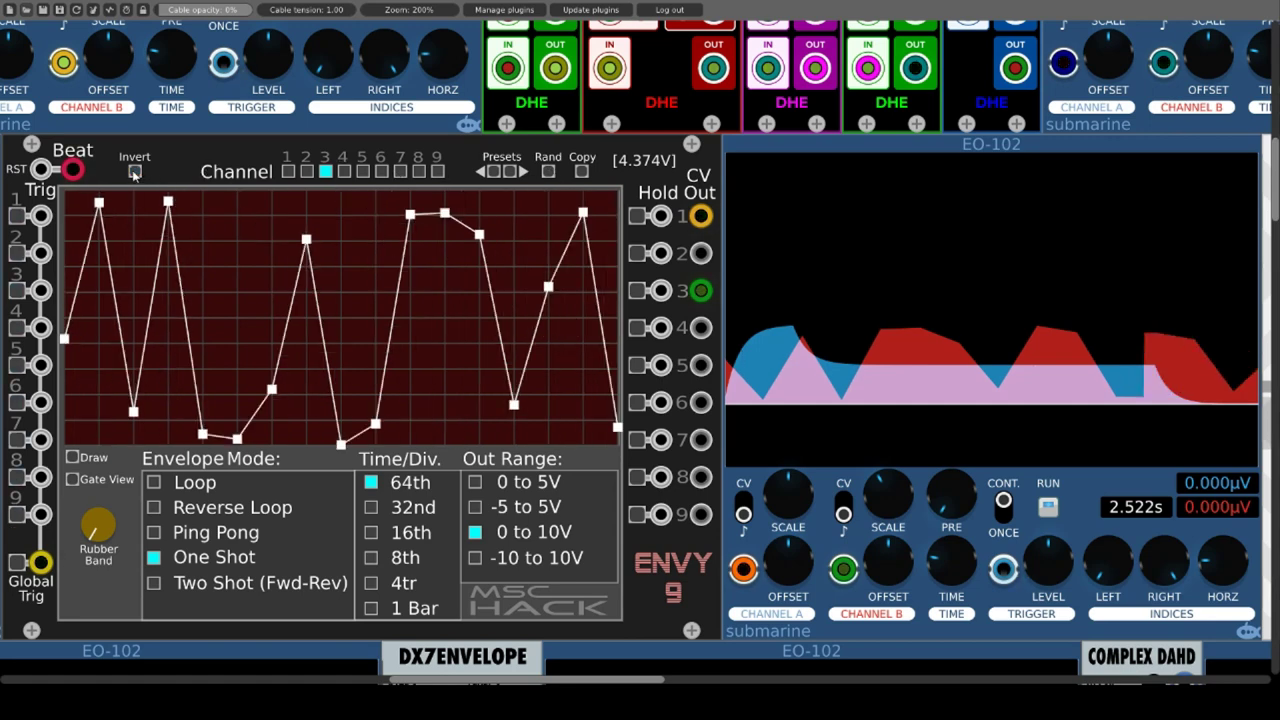
{"action": "left_click", "coordinate": [134, 172]}
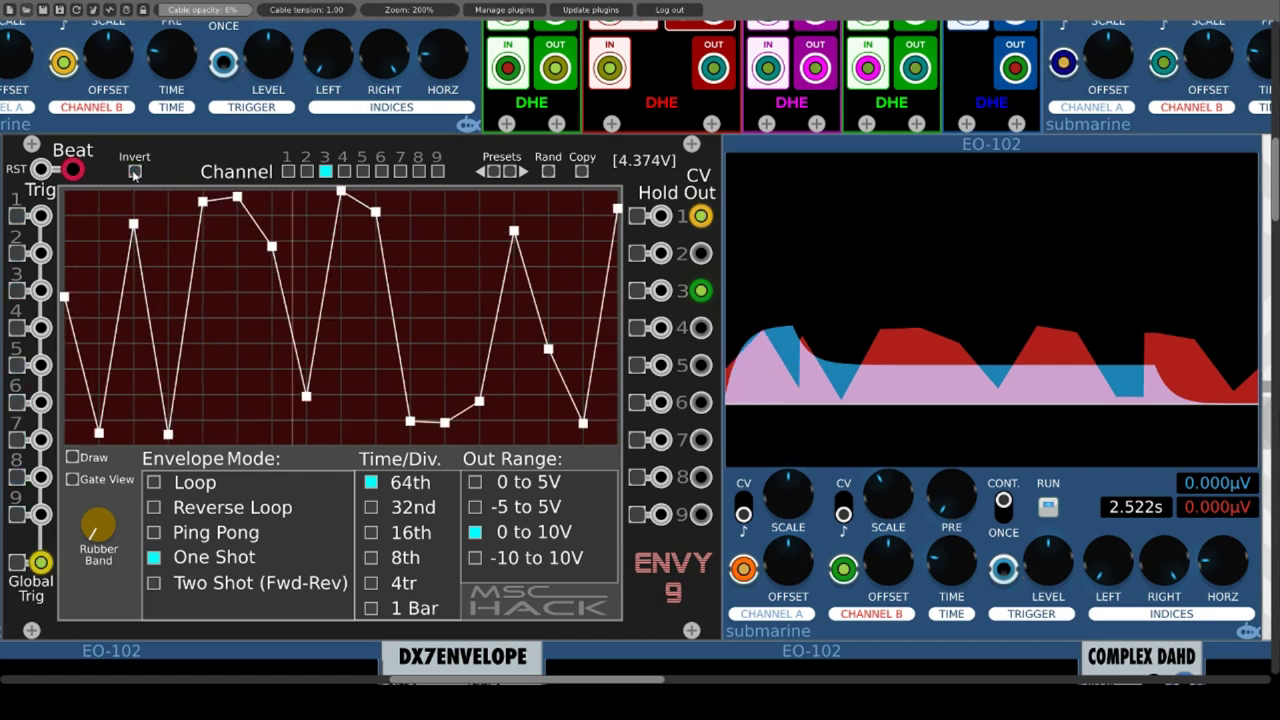
{"action": "left_click", "coordinate": [134, 172]}
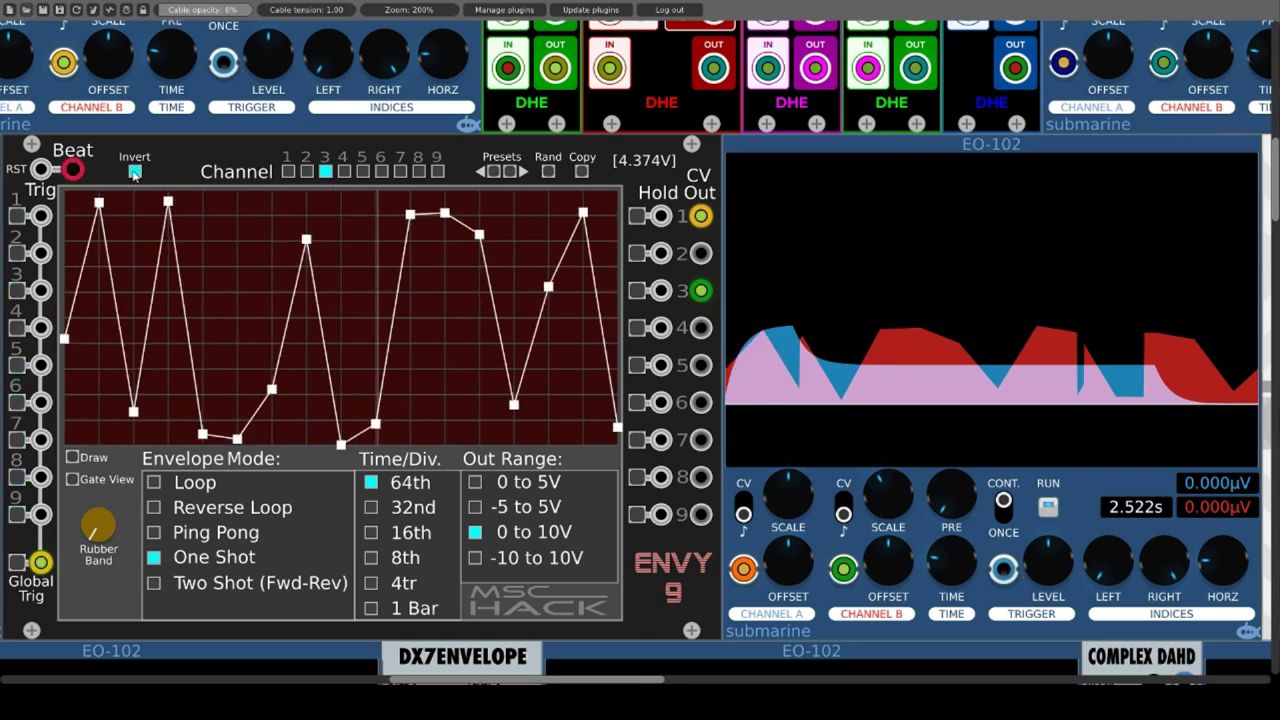
Copy channel 3's inverted random envelope to channel 4.
{"action": "left_click", "coordinate": [581, 172]}
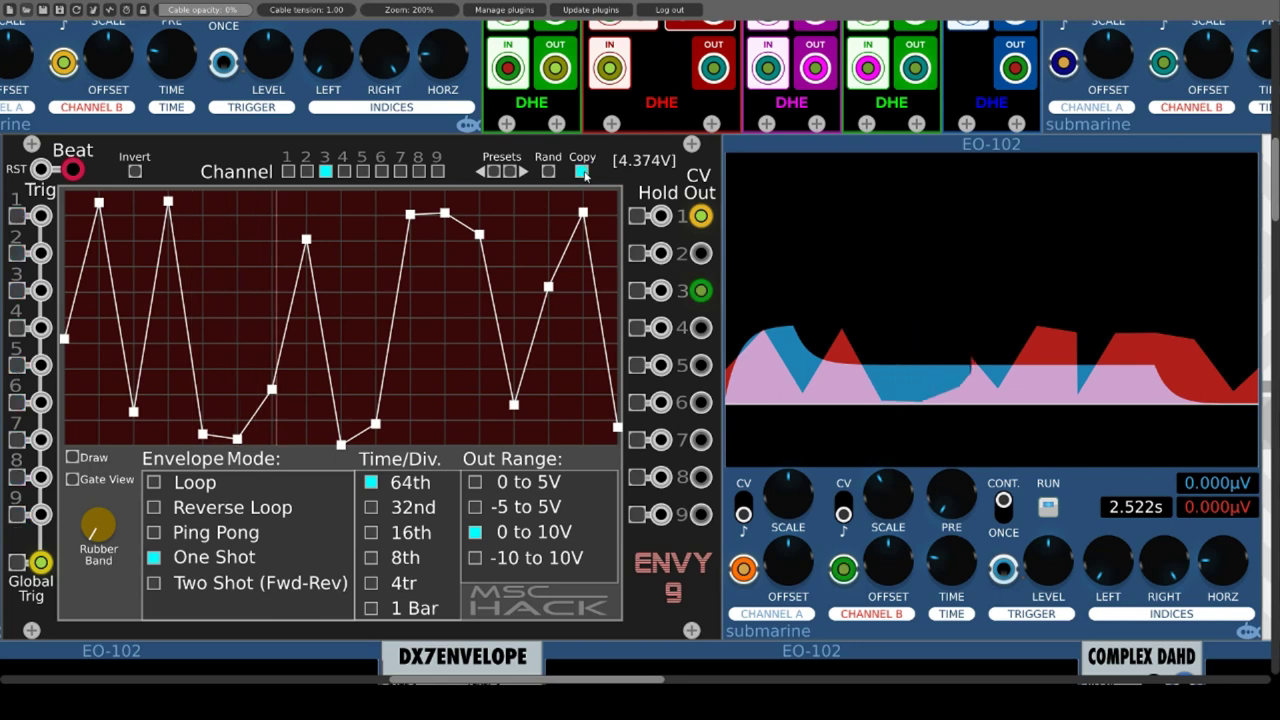
{"action": "left_click", "coordinate": [344, 172]}
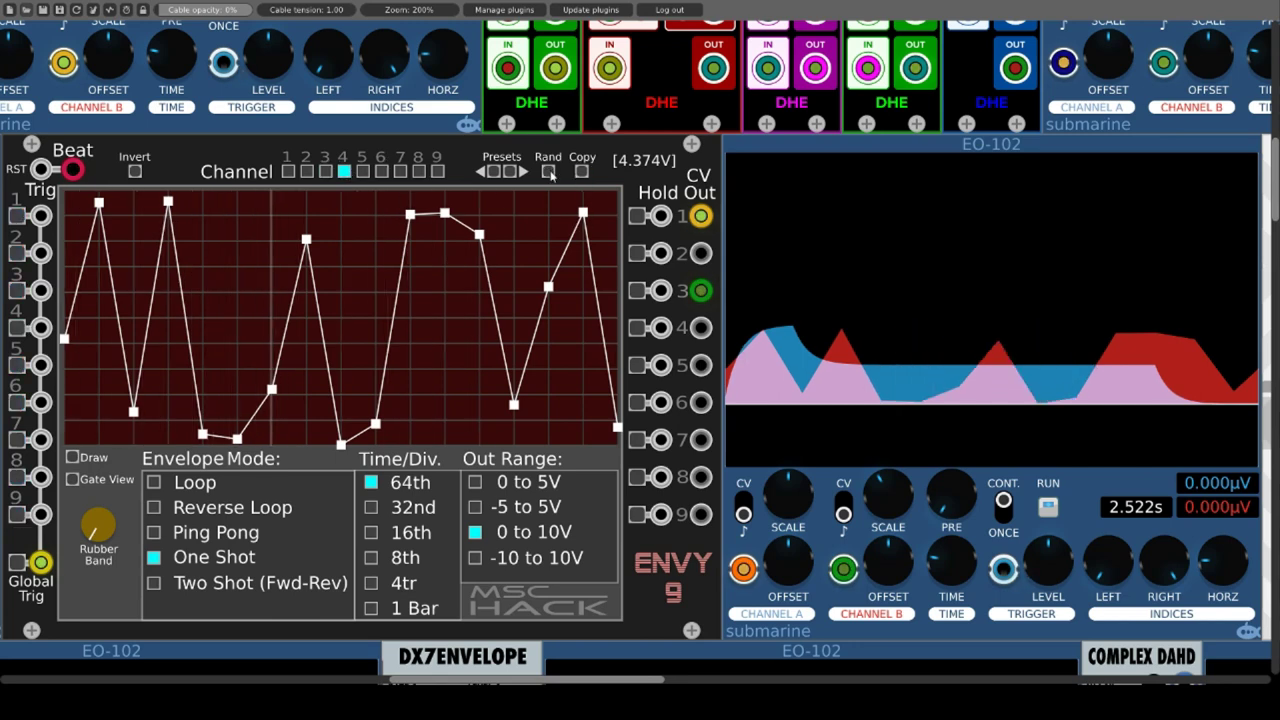
{"action": "left_click", "coordinate": [344, 173]}
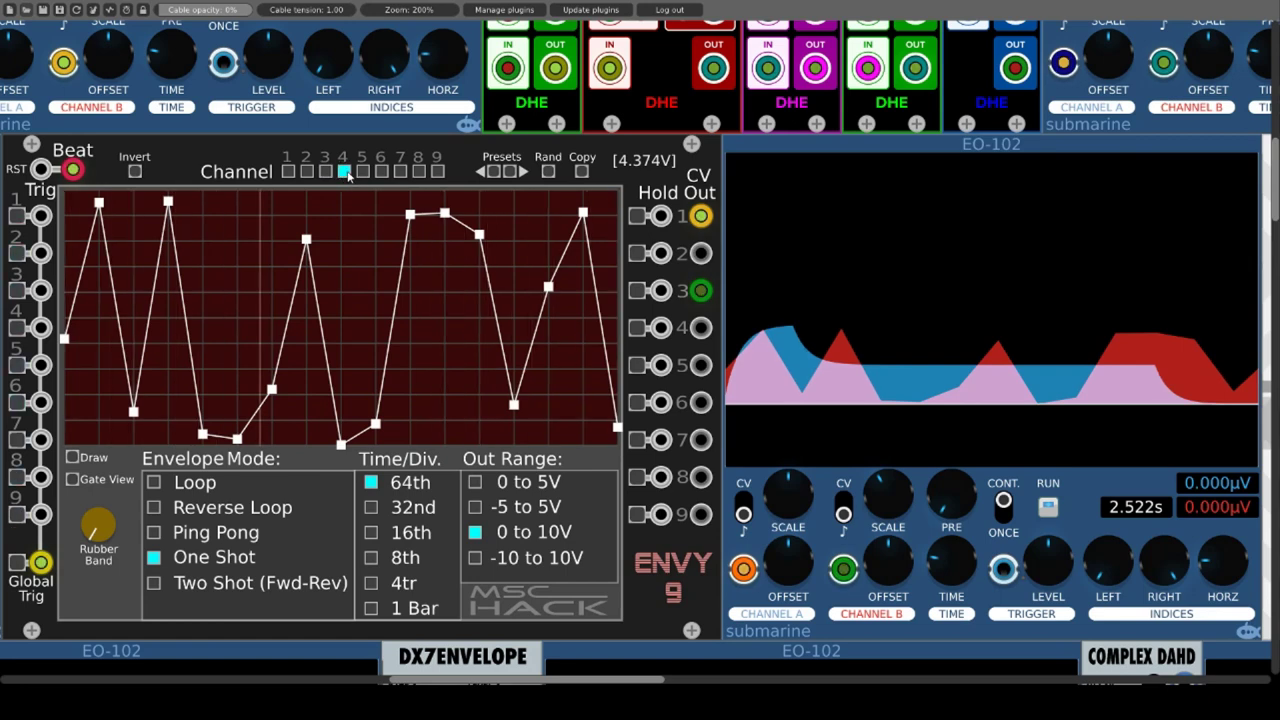
Look through the envelopes and settings of channels 2, 3, 6 and 7.
{"action": "left_click", "coordinate": [307, 172]}
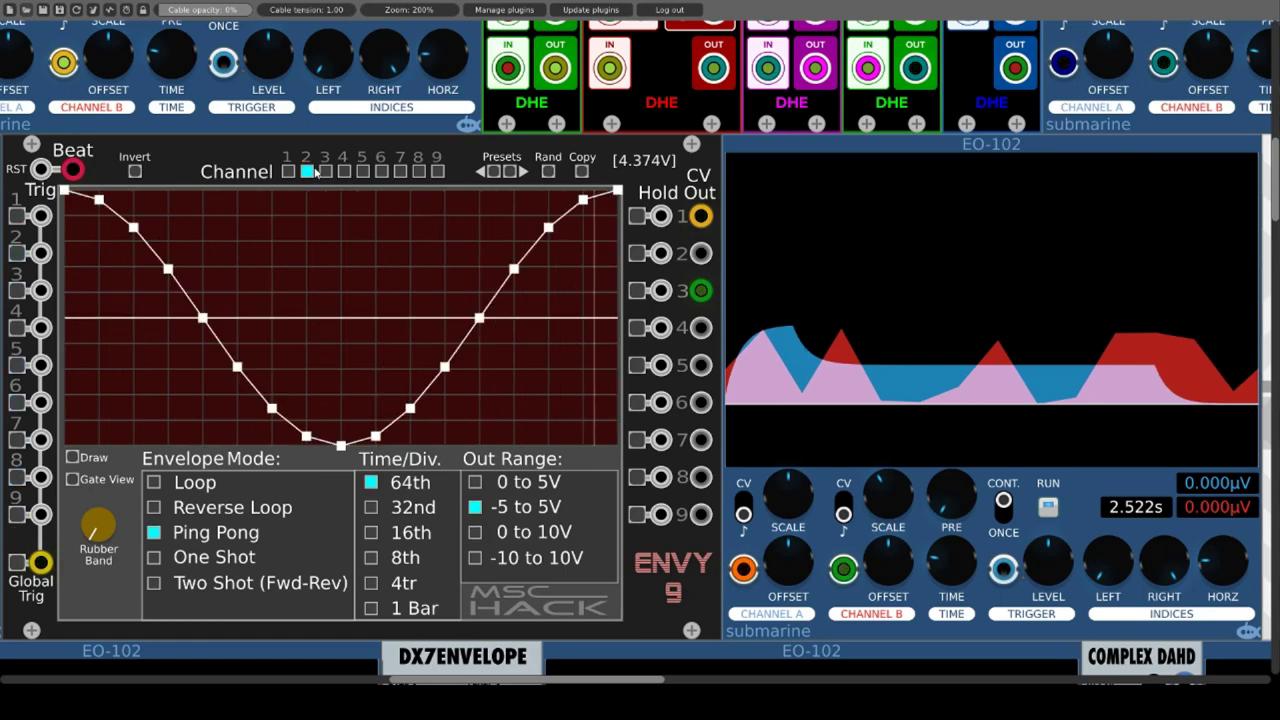
{"action": "left_click", "coordinate": [325, 172]}
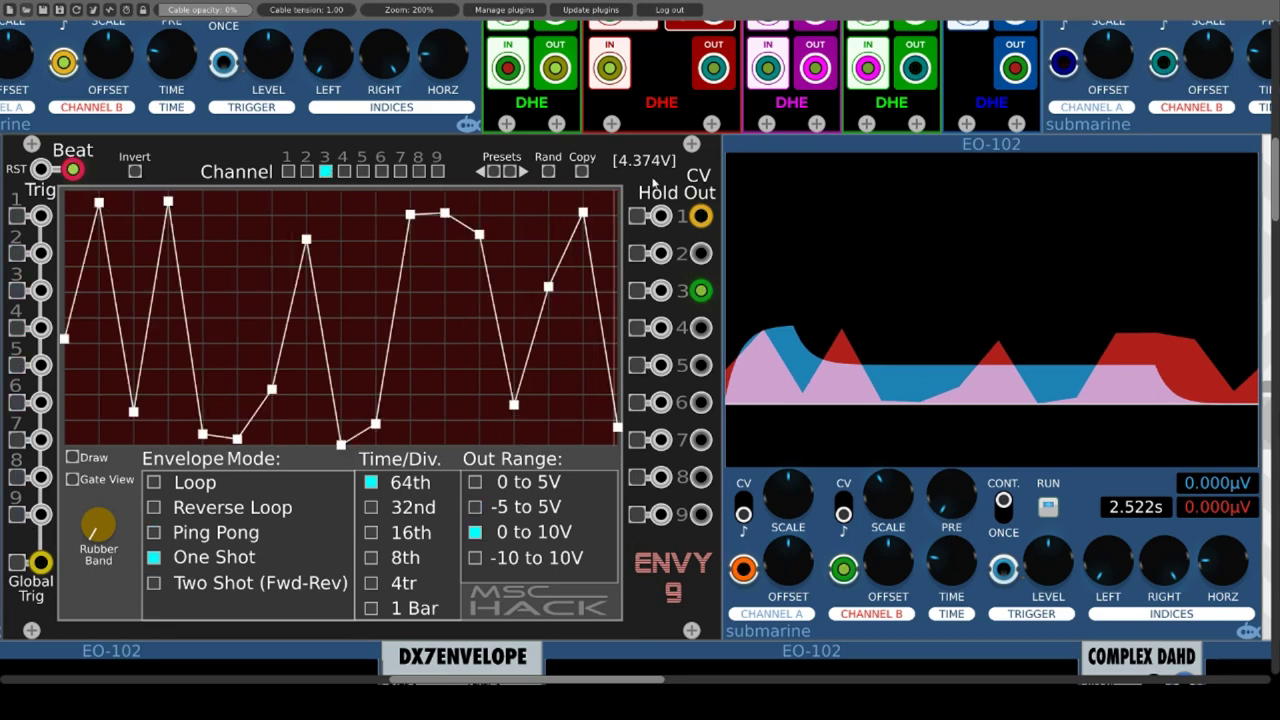
{"action": "left_click", "coordinate": [381, 171]}
{"action": "left_click", "coordinate": [401, 171]}
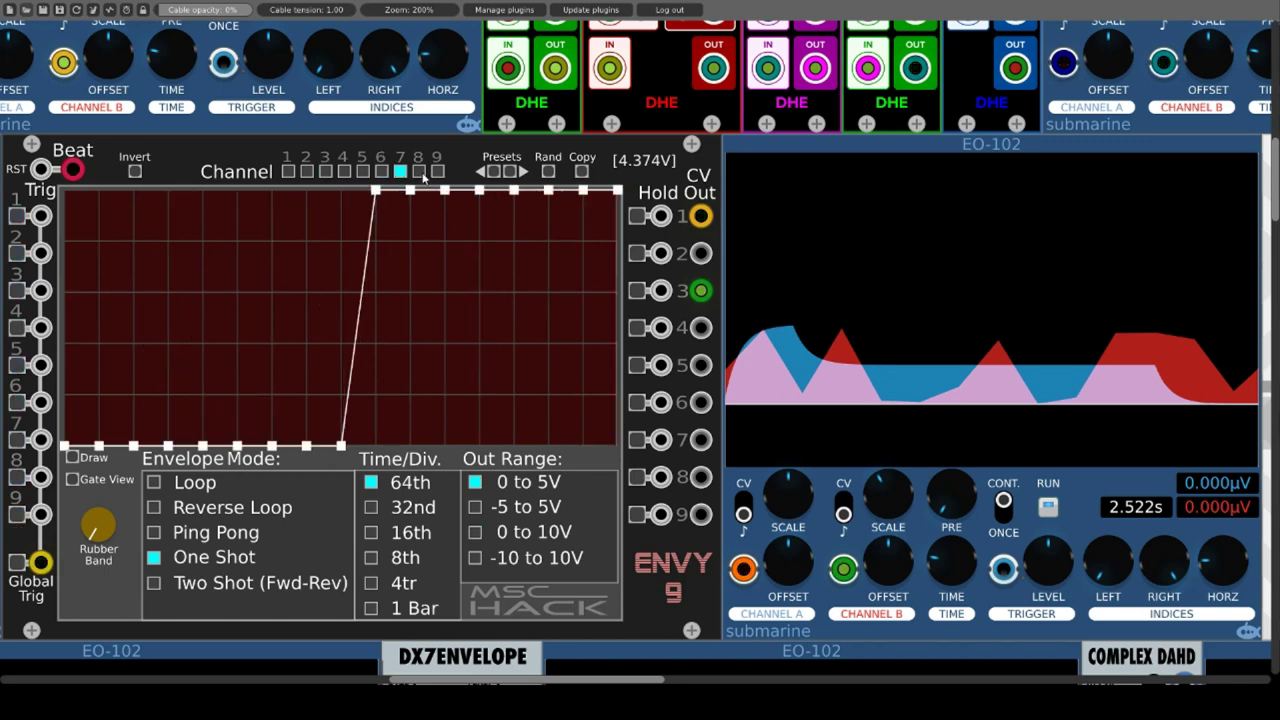
Look through the envelopes and settings of channels 4, 6 and 7, and check the Envy 9 module's options.
{"action": "left_click", "coordinate": [342, 171]}
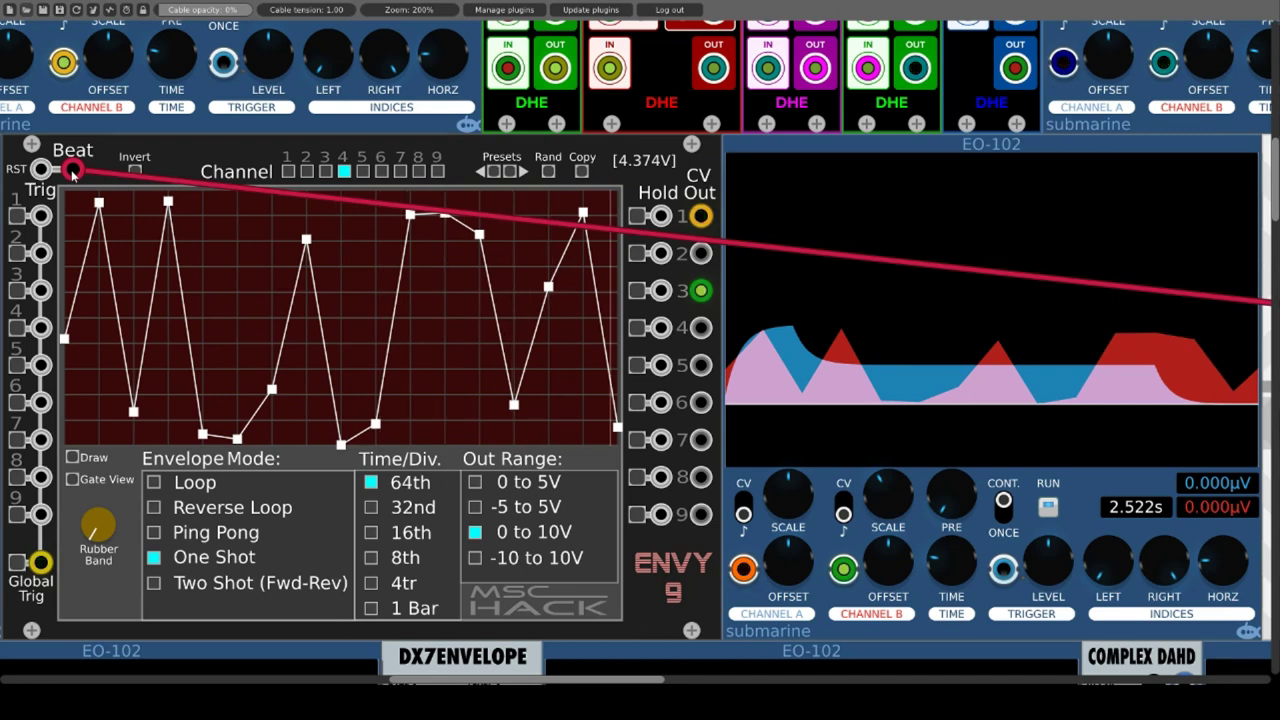
{"action": "left_click", "coordinate": [381, 171]}
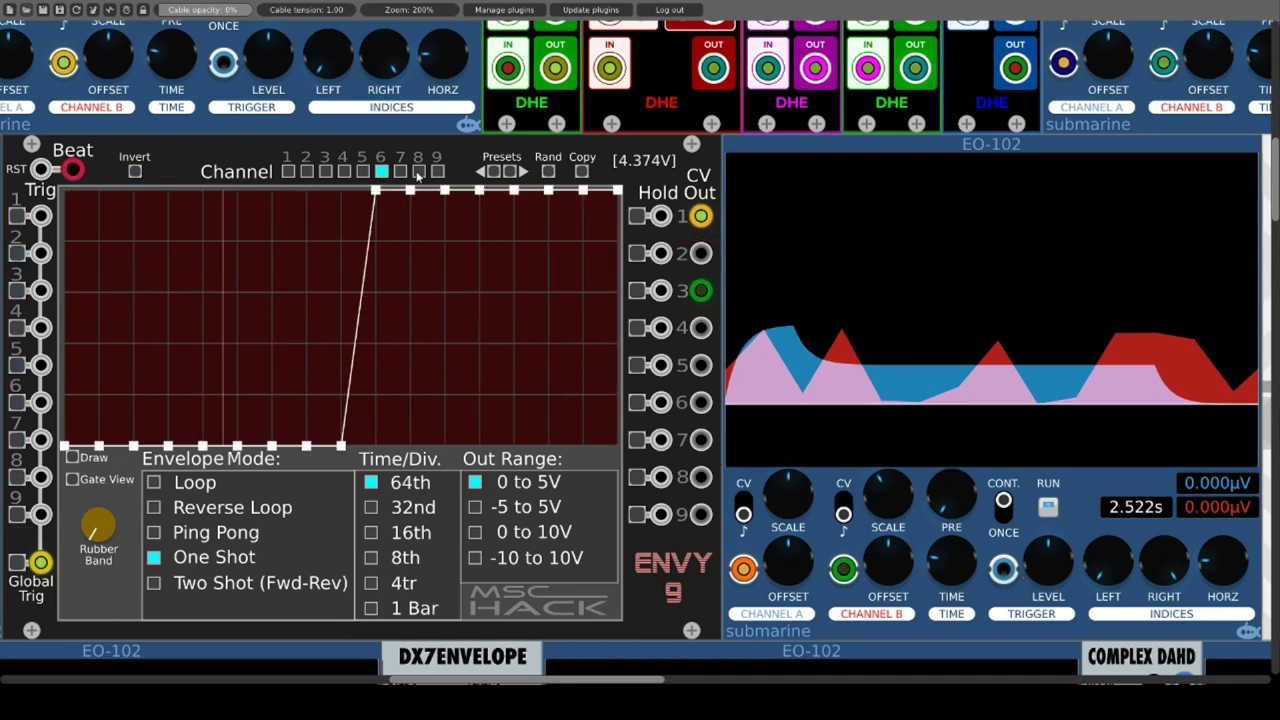
{"action": "left_click", "coordinate": [399, 172]}
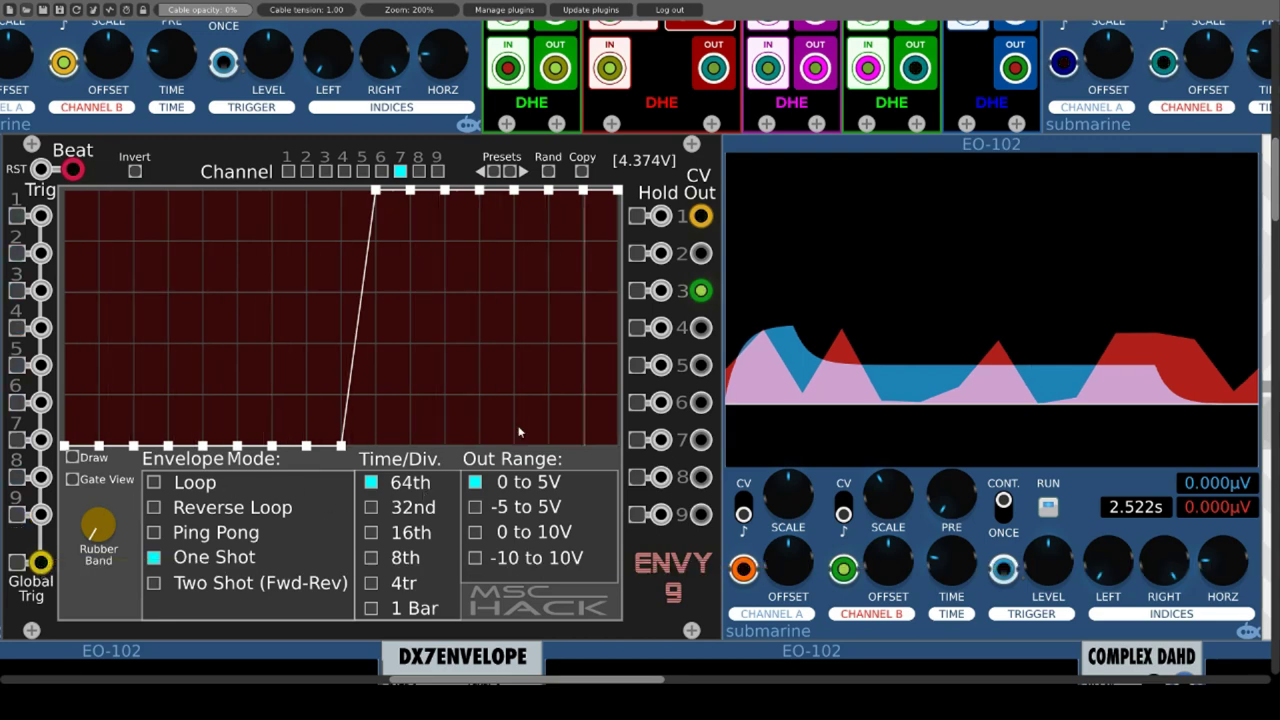
{"action": "right_click", "coordinate": [176, 146]}
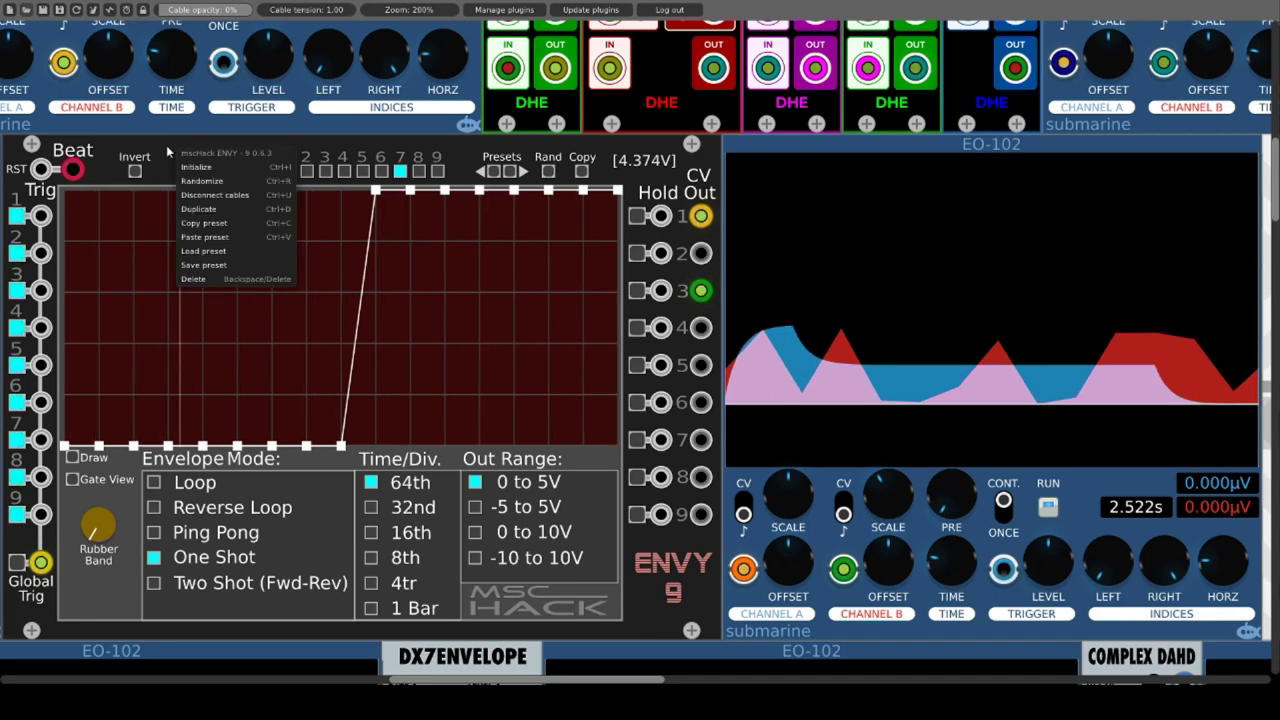
{"action": "left_click", "coordinate": [167, 151]}
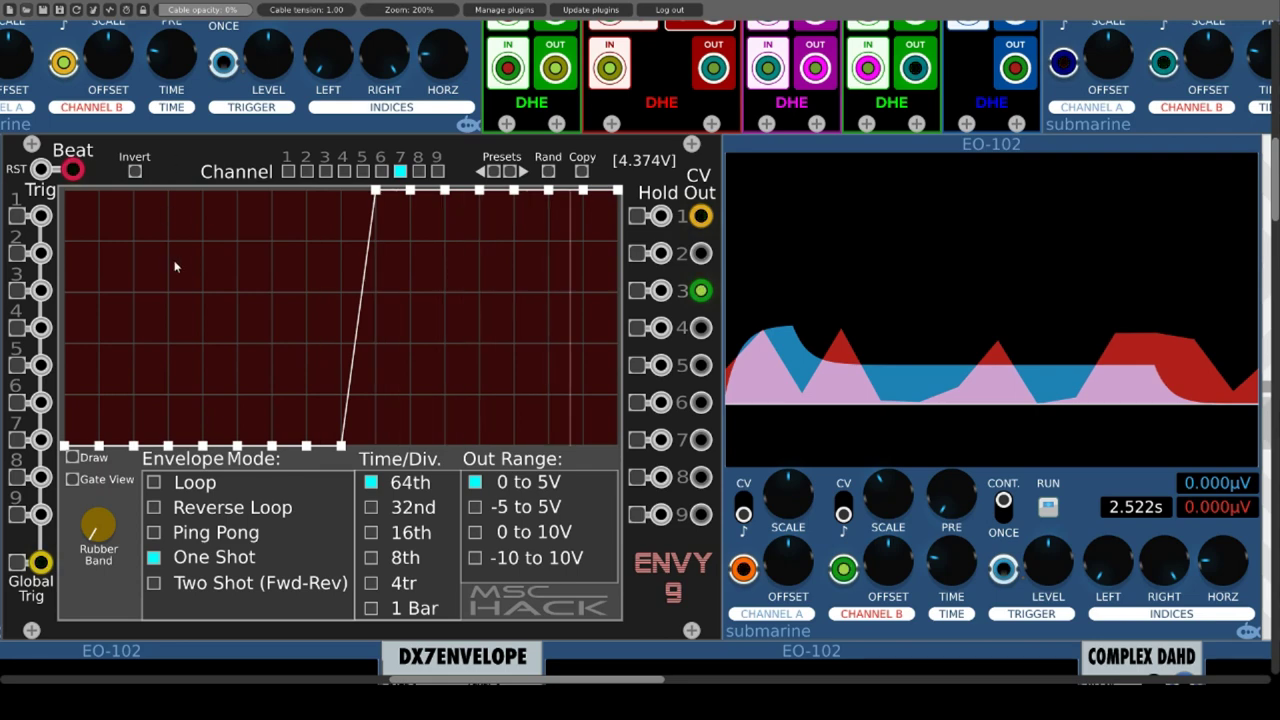
Step channel 7's time division through 32nd and 16th to 8th, and compare it with channel 5's setting.
{"action": "left_click", "coordinate": [371, 507]}
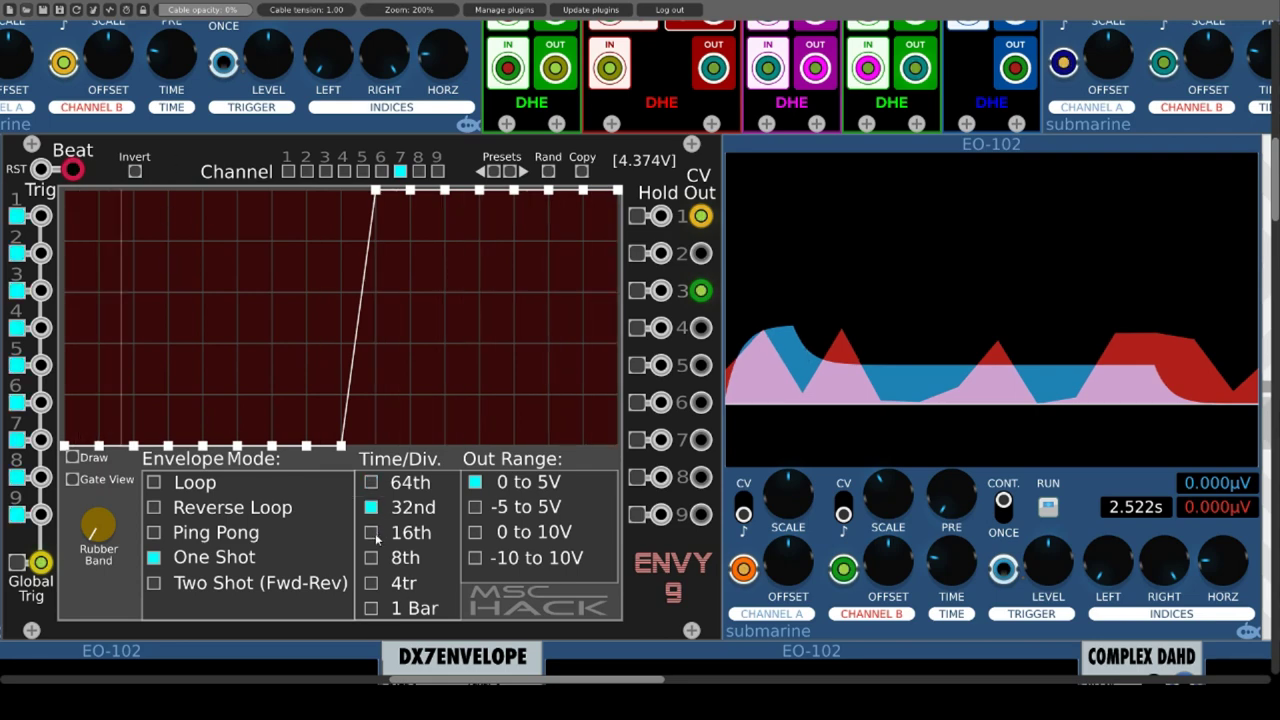
{"action": "left_click", "coordinate": [371, 532]}
{"action": "left_click", "coordinate": [371, 558]}
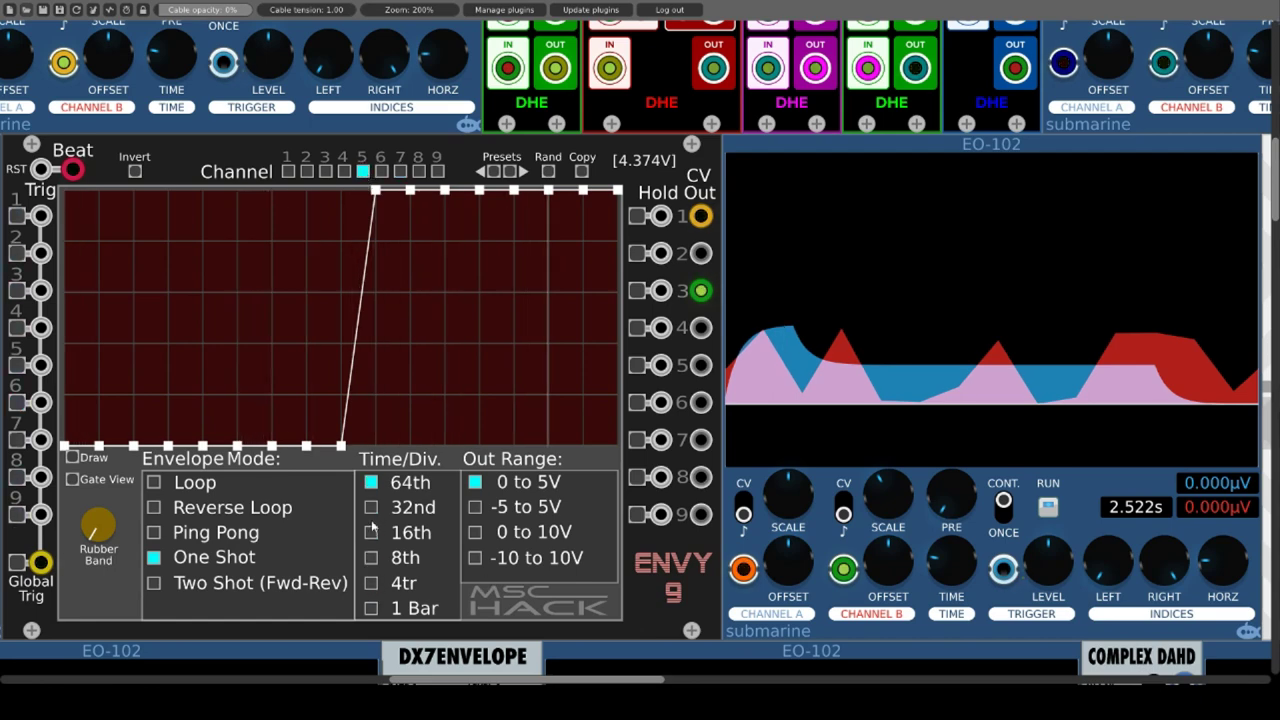
{"action": "left_click", "coordinate": [401, 171]}
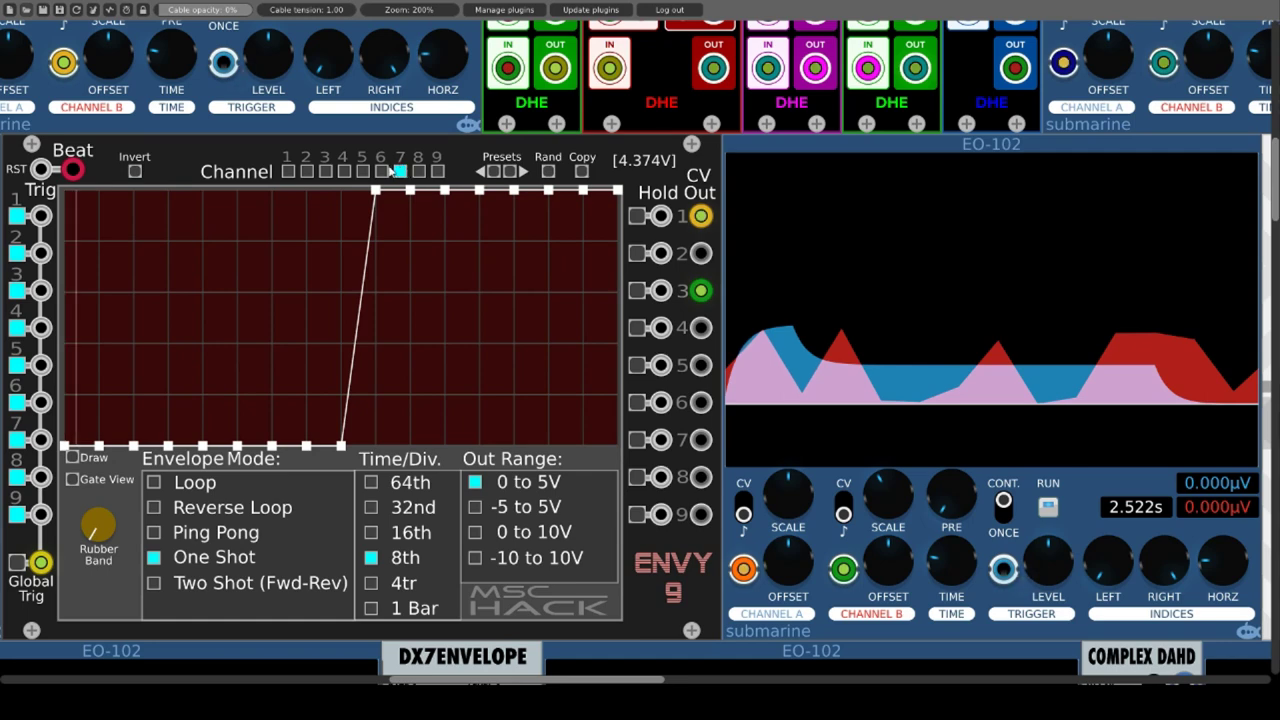
Switch channel 4's envelope mode to Ping Pong and finally to Two Shot (Fwd-Rev).
{"action": "left_click", "coordinate": [344, 172]}
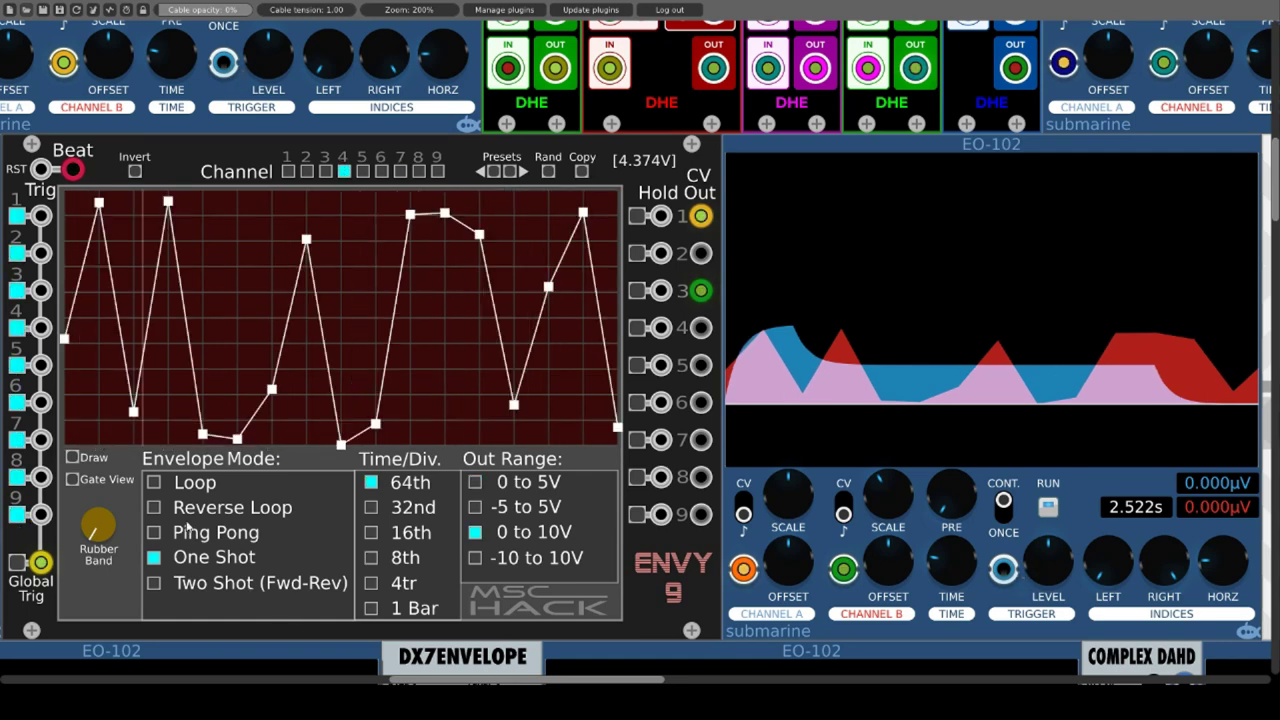
{"action": "left_click", "coordinate": [154, 533]}
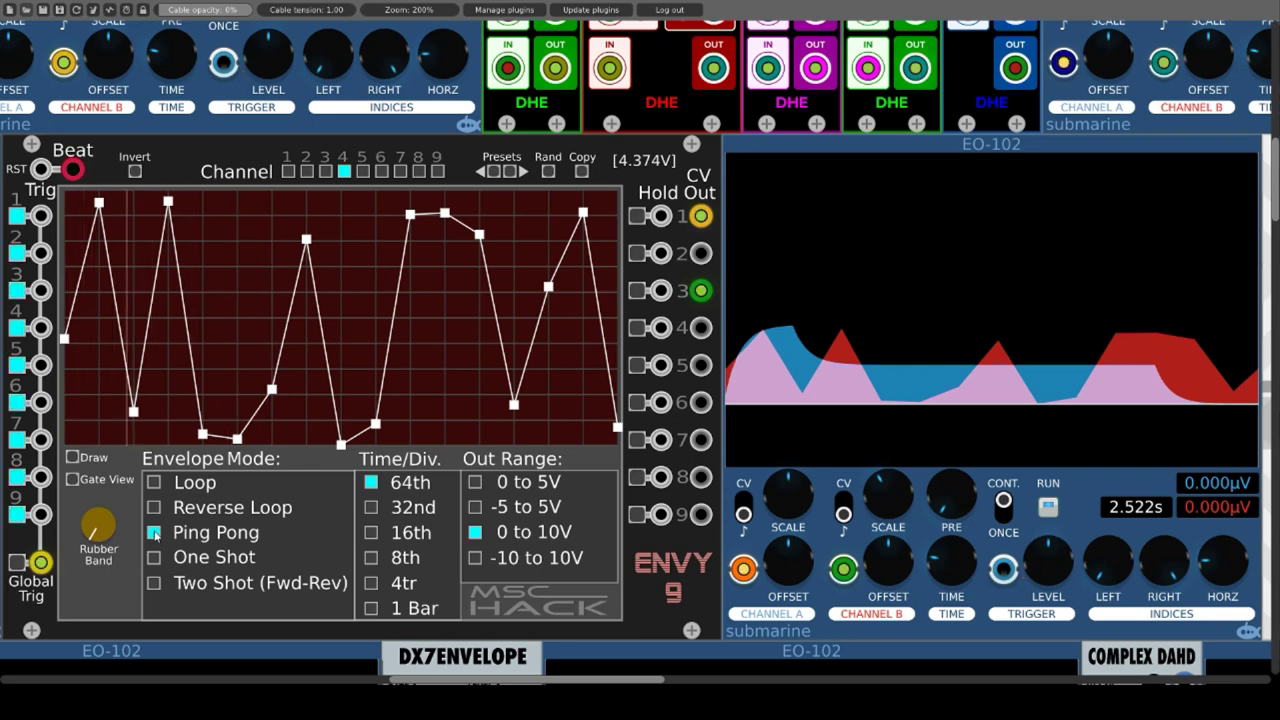
{"action": "left_click", "coordinate": [155, 585]}
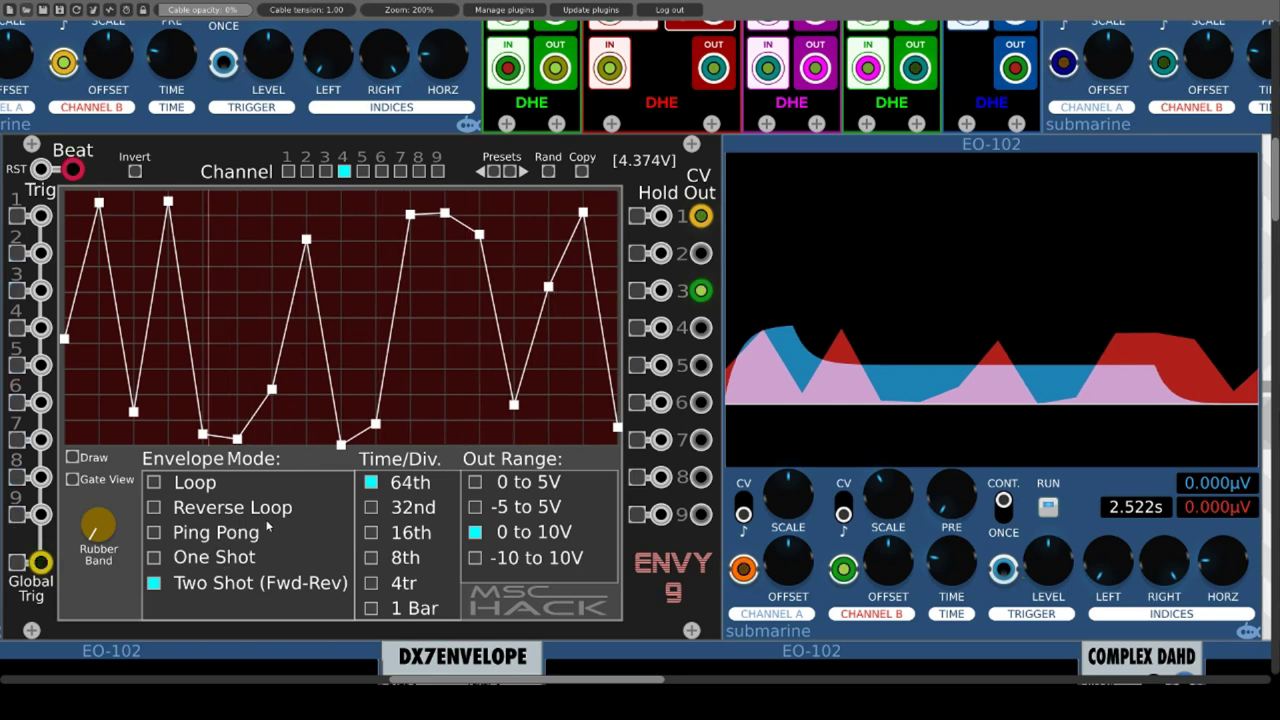
Move the trigger cable to channel 3's trigger input, to RST and back to Global Trig, and raise channel 4's seventh envelope point.
{"action": "left_click_drag", "start_coordinate": [40, 562], "coordinate": [40, 290]}
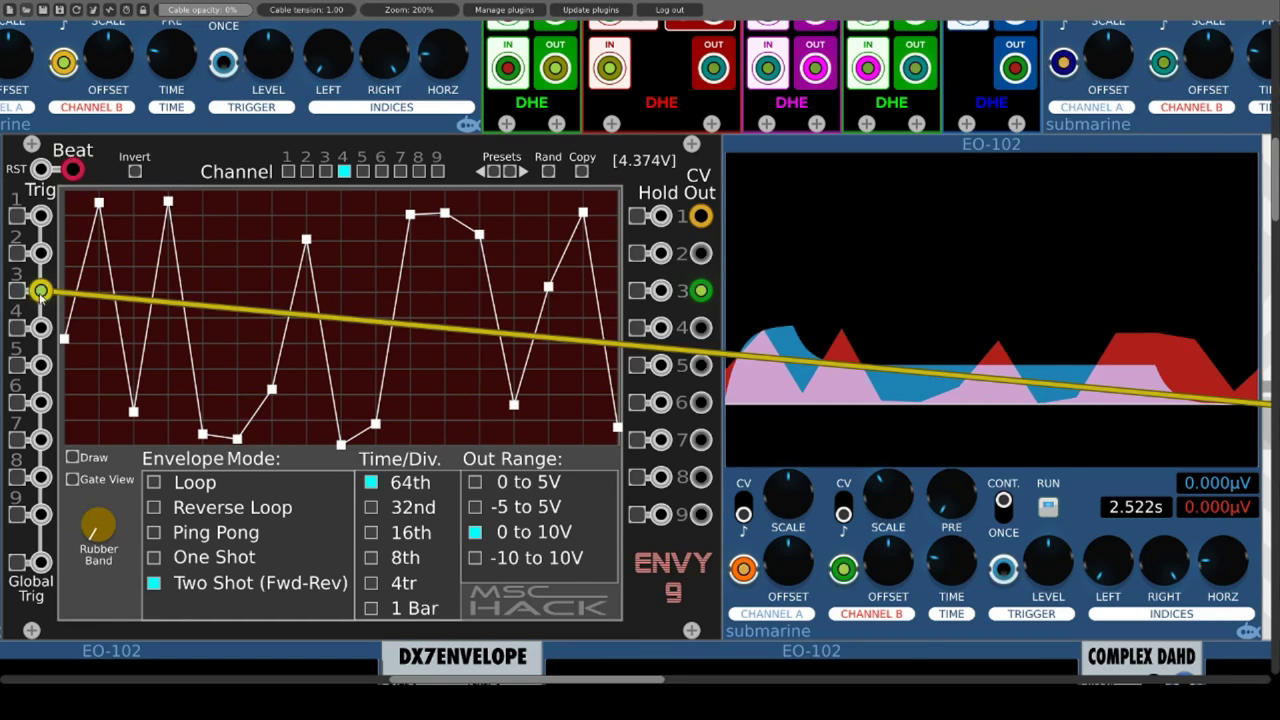
{"action": "left_click_drag", "start_coordinate": [40, 290], "coordinate": [40, 168]}
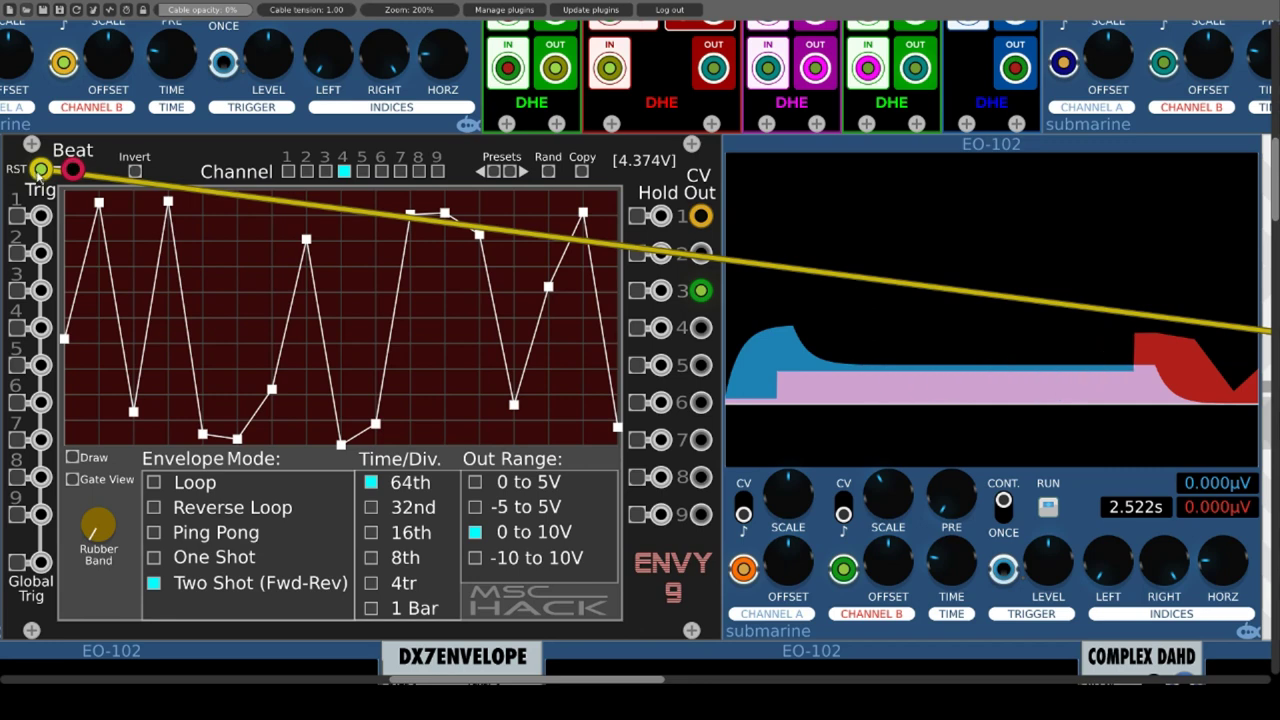
{"action": "left_click_drag", "start_coordinate": [40, 168], "coordinate": [40, 562]}
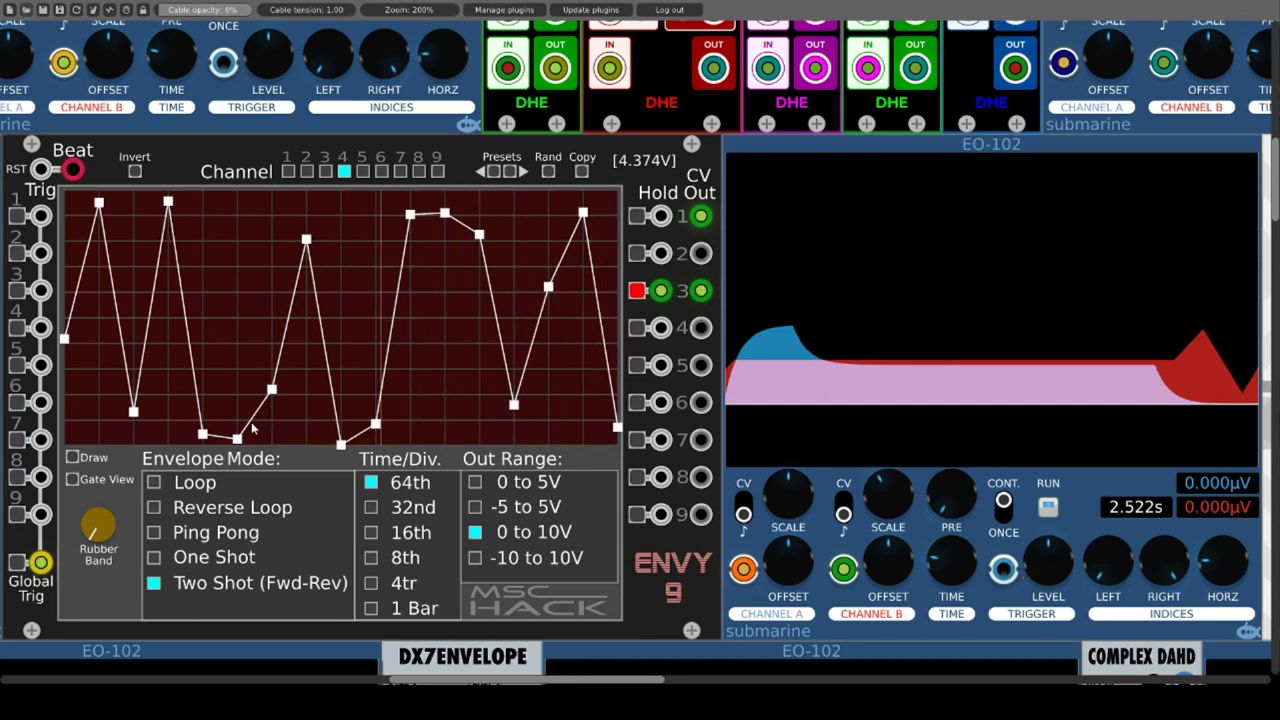
{"action": "left_click_drag", "start_coordinate": [274, 392], "coordinate": [271, 340]}
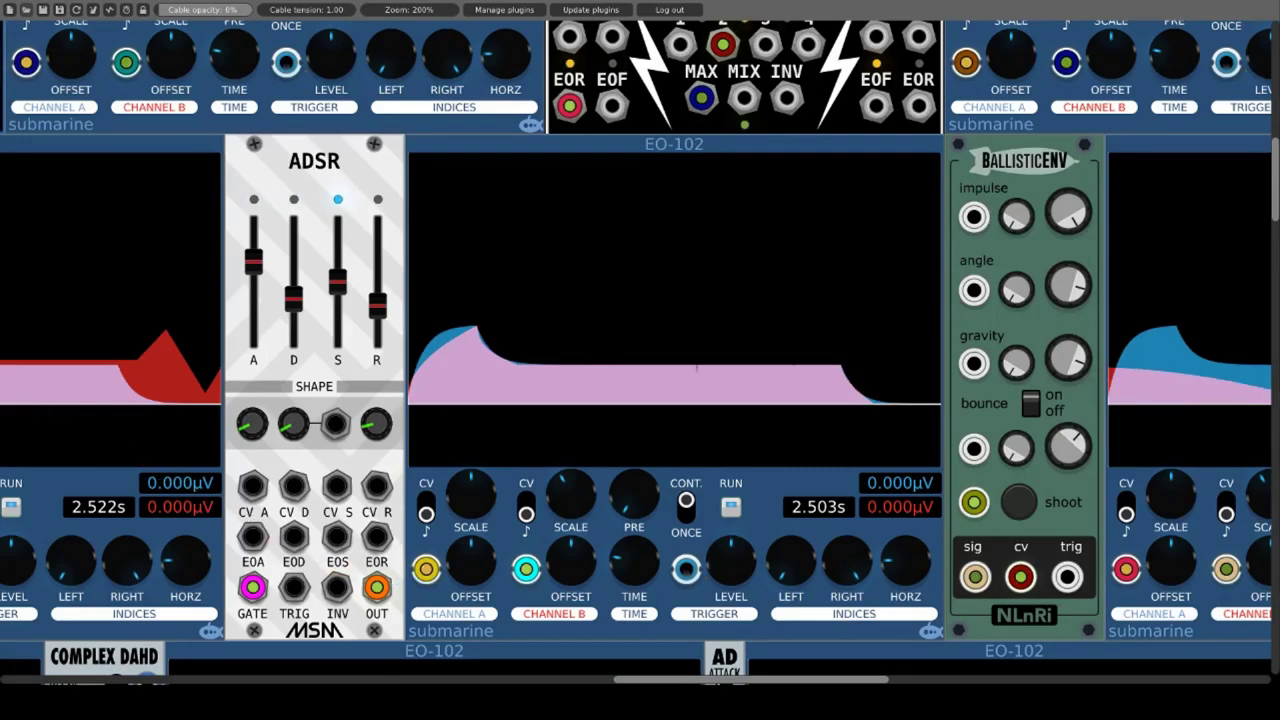
Switch the MSM ADSR module to the Night Mode theme and try out its attack shape.
{"action": "right_click", "coordinate": [284, 160]}
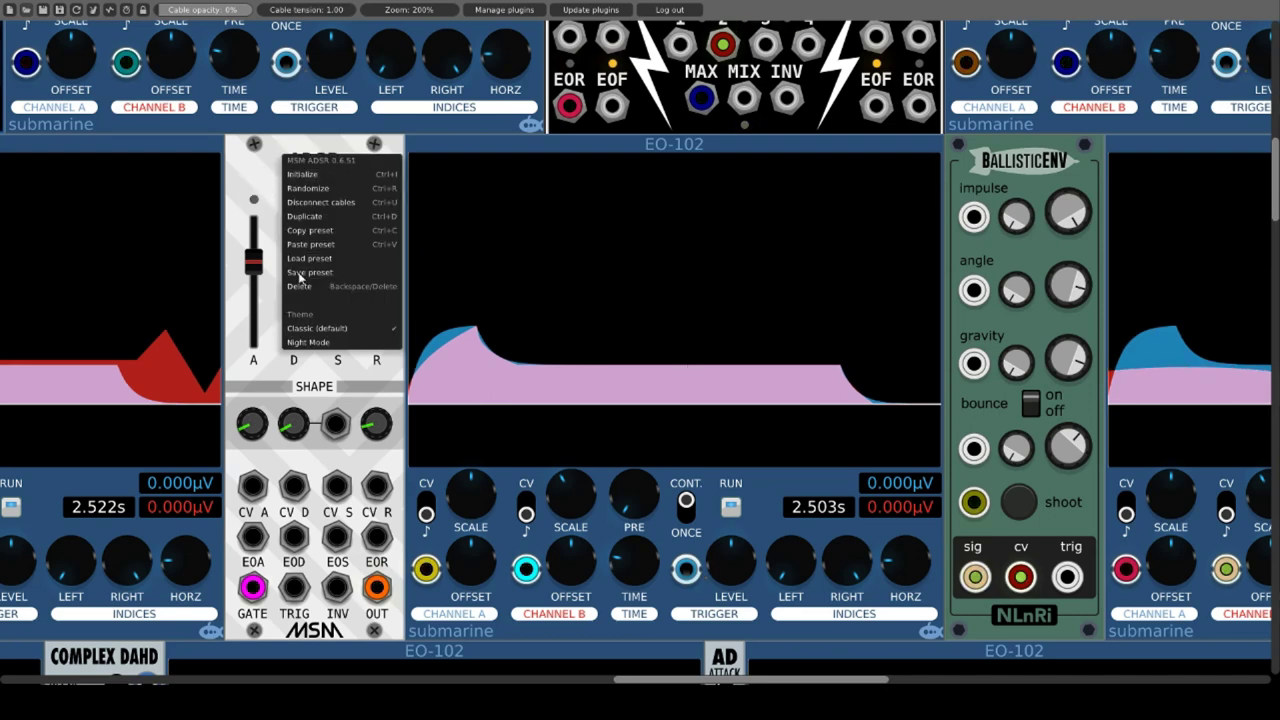
{"action": "left_click", "coordinate": [316, 342]}
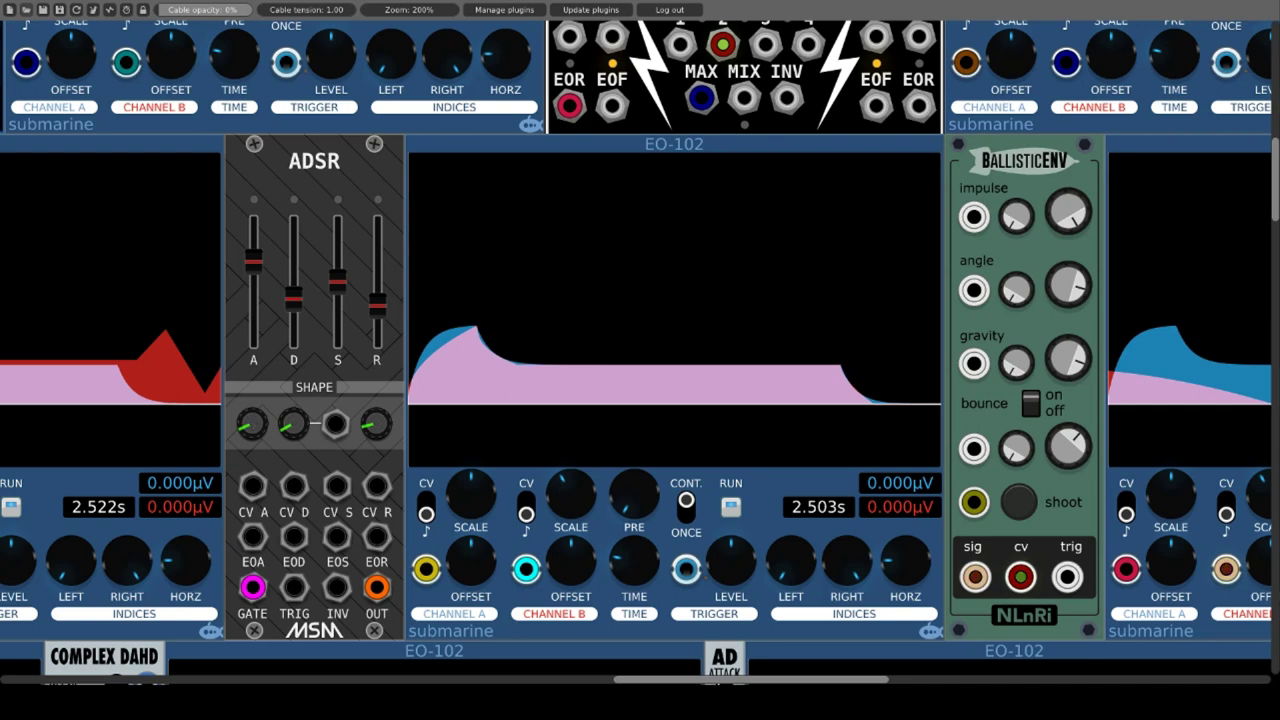
{"action": "left_click_drag", "start_coordinate": [252, 424], "coordinate": [252, 402]}
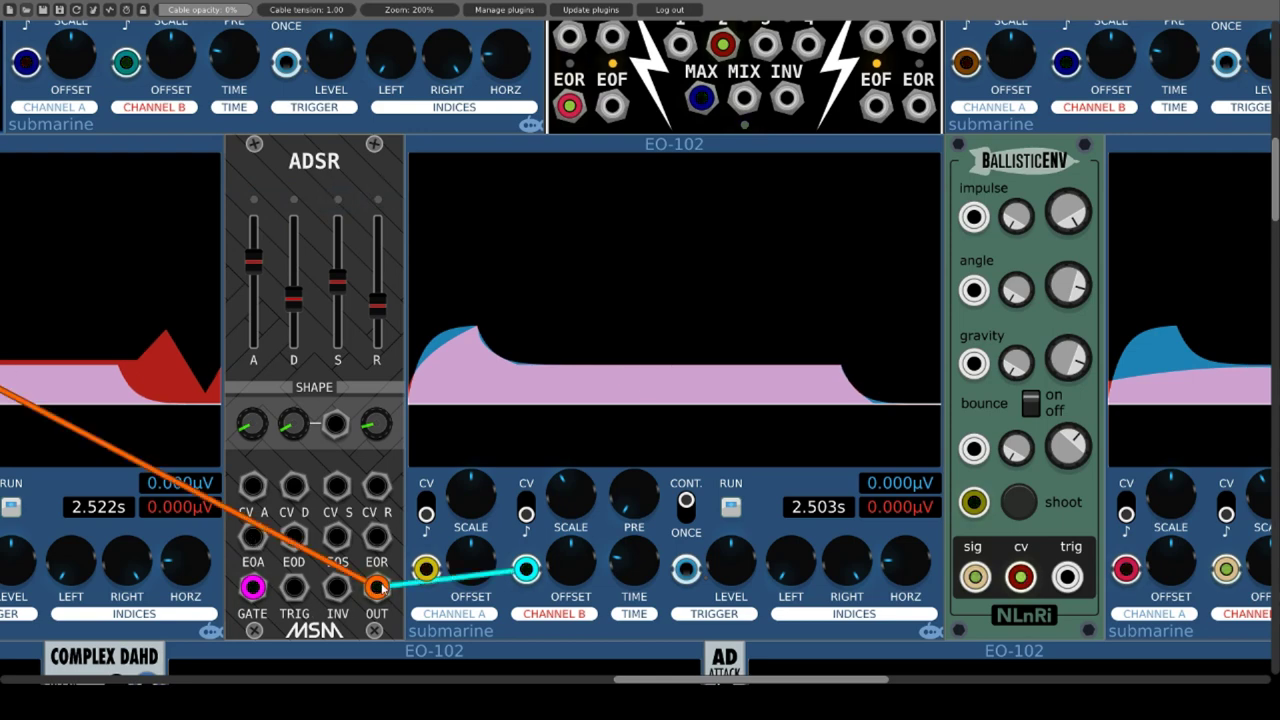
Feed the ADSR's EOS, EOR, OUT and finally INV output into the scope's channel B, and vary the release shape.
{"action": "mouse_move", "coordinate": [538, 569]}
{"action": "left_mouse_down"}
{"action": "mouse_move", "coordinate": [256, 540]}
{"action": "mouse_move", "coordinate": [337, 538]}
{"action": "left_mouse_up"}
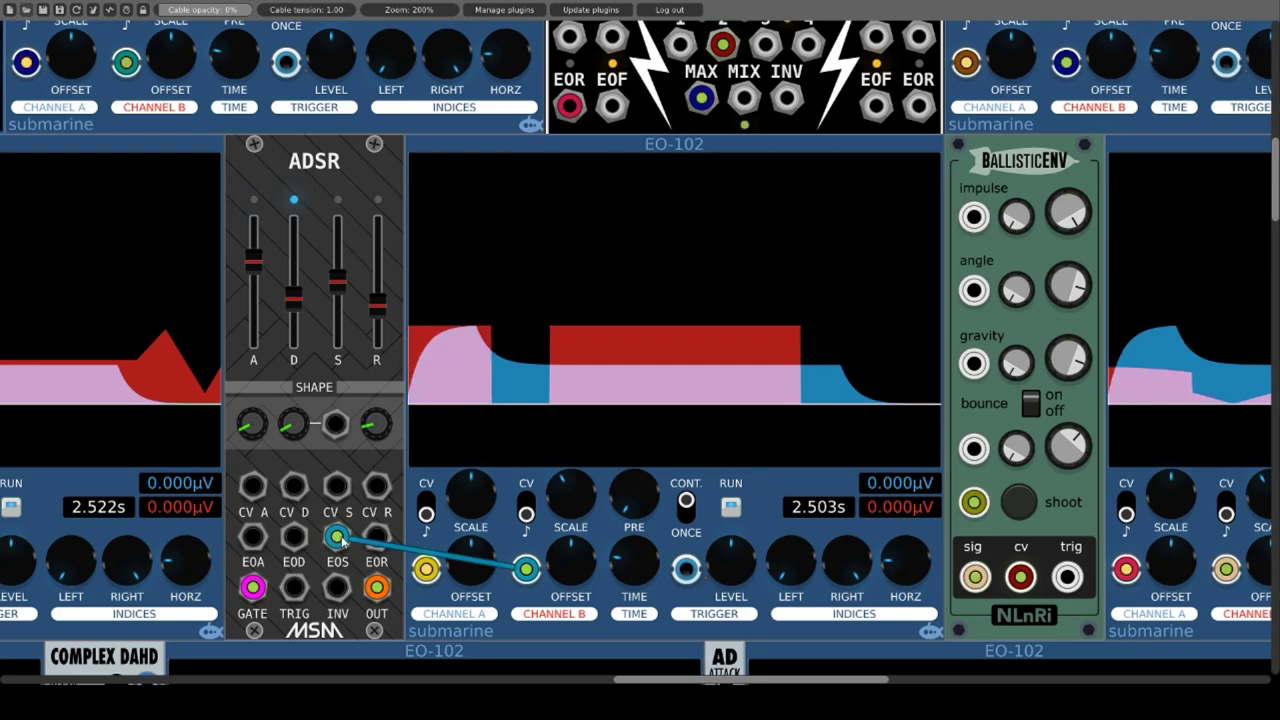
{"action": "left_click_drag", "start_coordinate": [337, 538], "coordinate": [378, 537]}
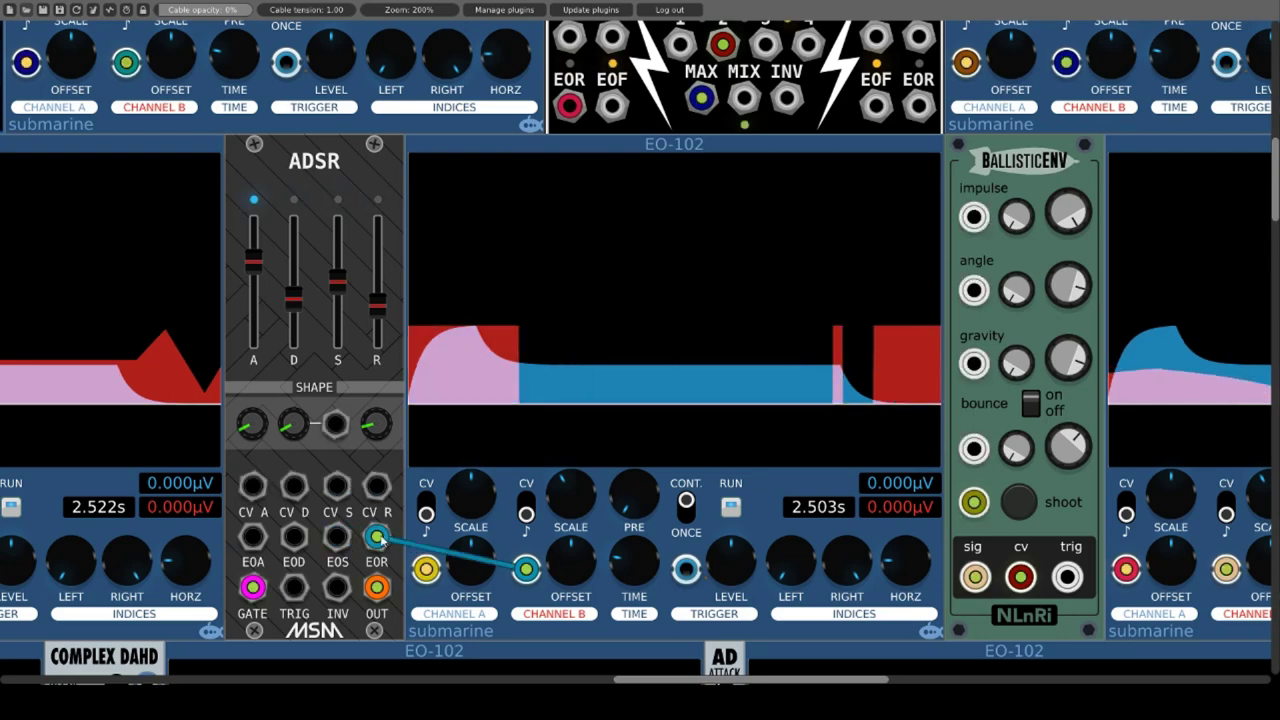
{"action": "left_click_drag", "start_coordinate": [378, 540], "coordinate": [377, 587]}
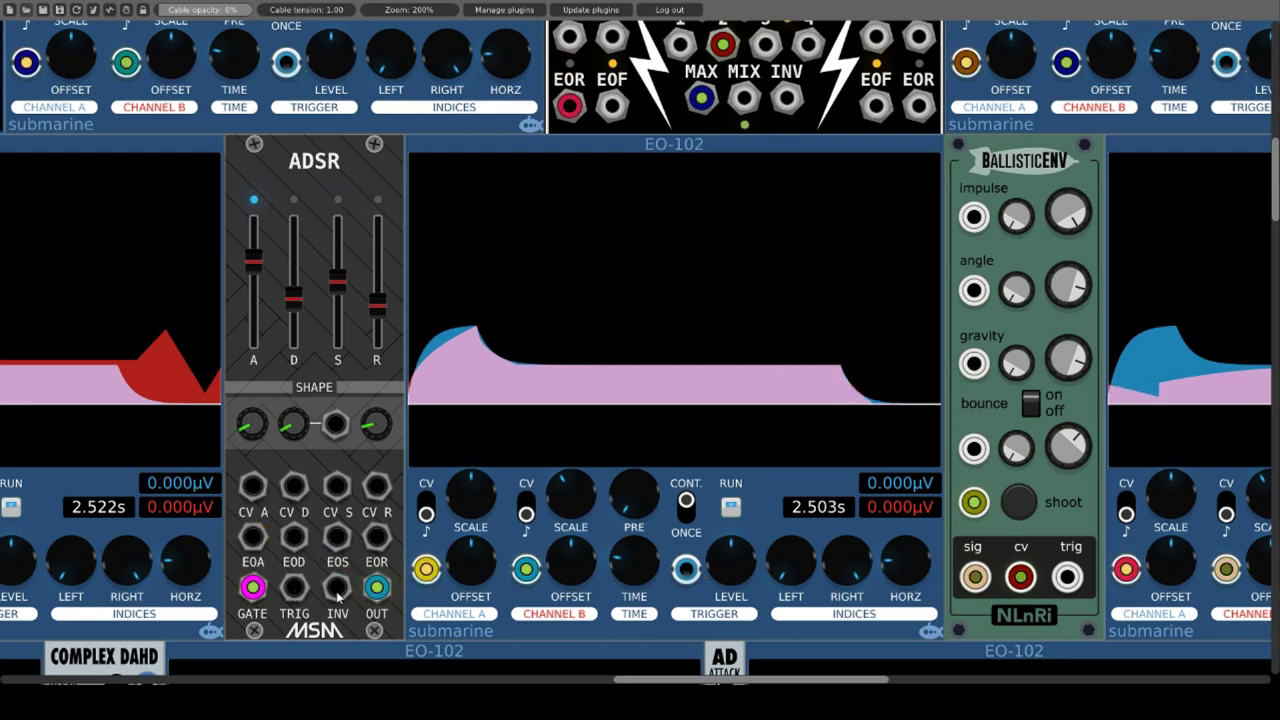
{"action": "left_click_drag", "start_coordinate": [382, 592], "coordinate": [342, 593]}
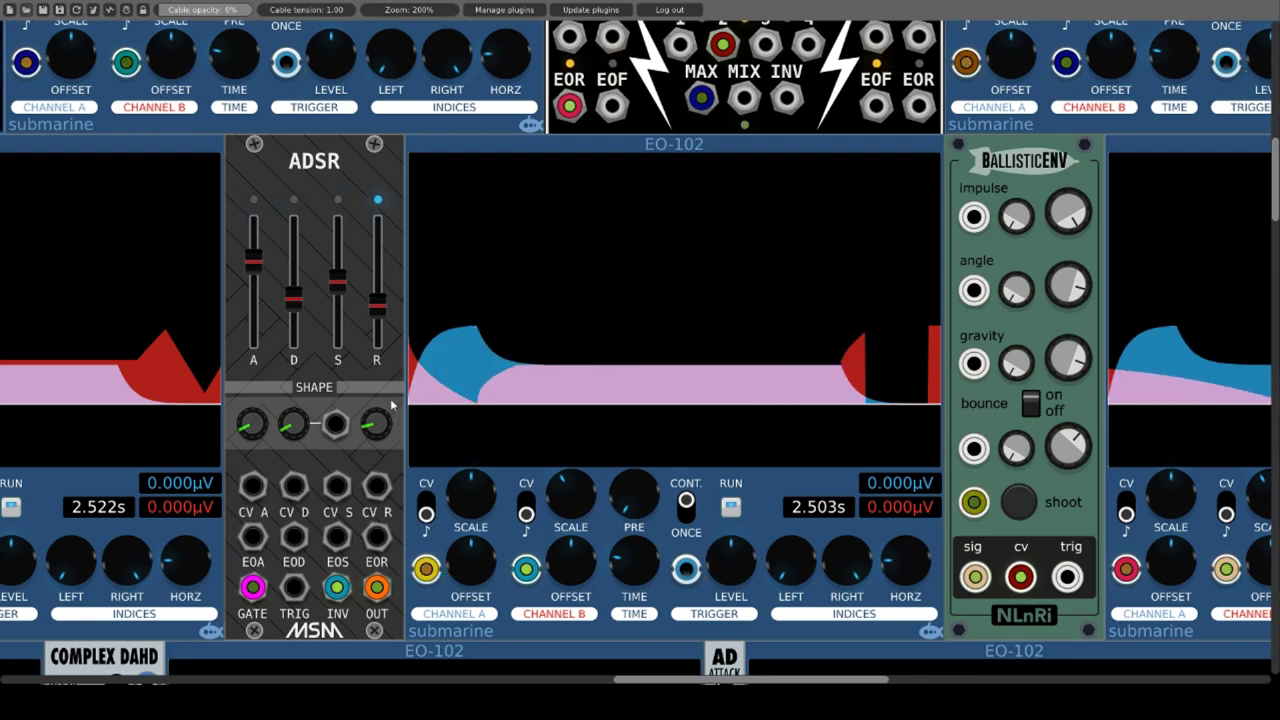
{"action": "left_click_drag", "start_coordinate": [376, 424], "coordinate": [376, 404]}
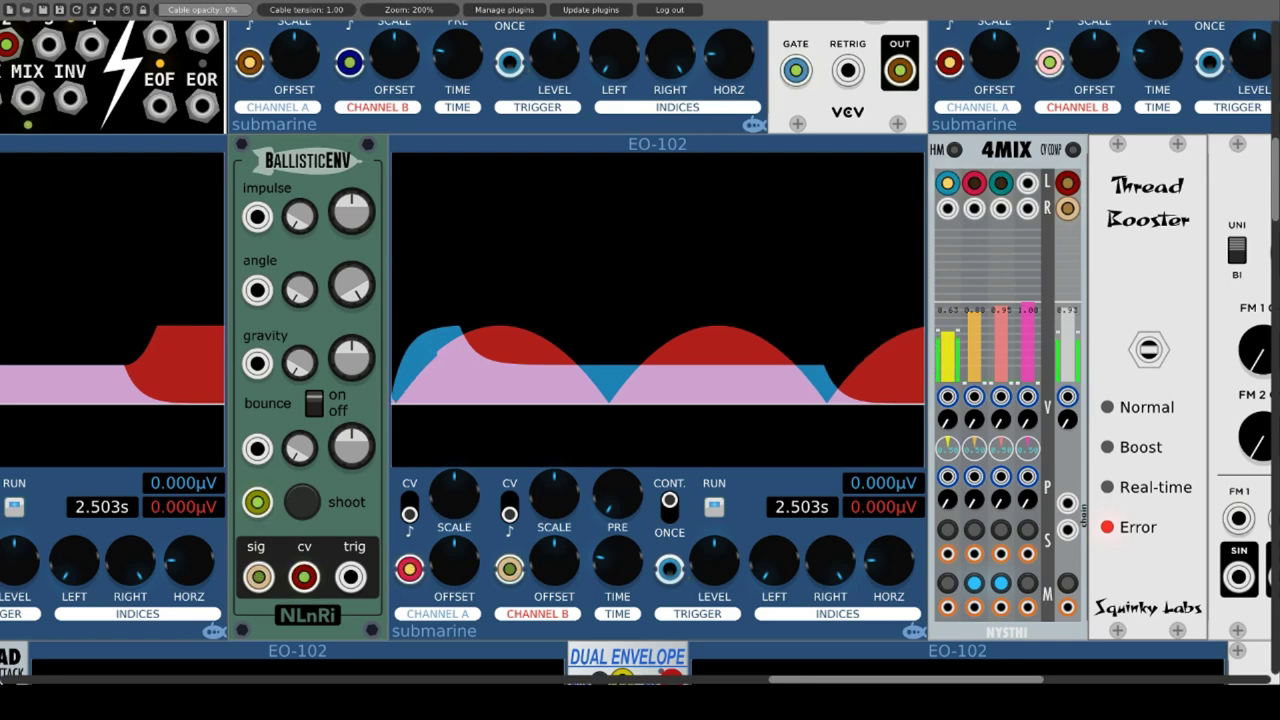
Vary the BallisticENV's impulse and angle, returning the impulse to its midpoint and the angle to its maximum.
{"action": "right_click", "coordinate": [375, 177]}
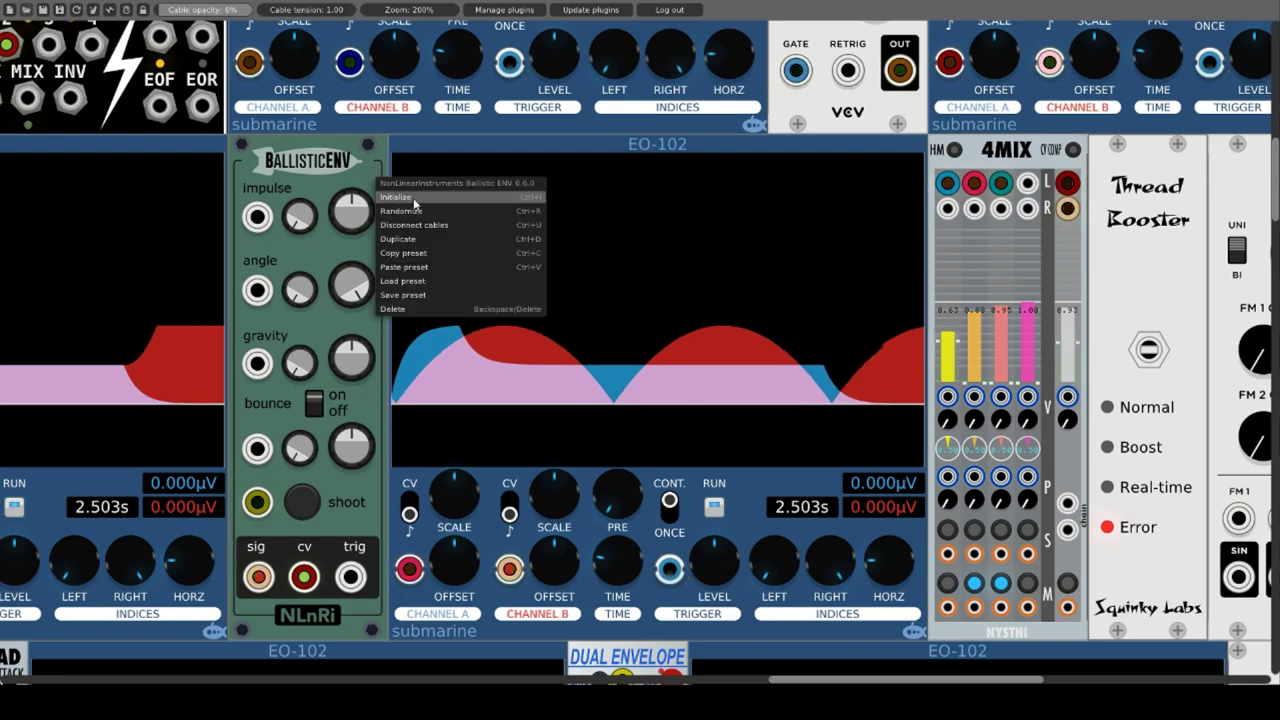
{"action": "left_click", "coordinate": [313, 180]}
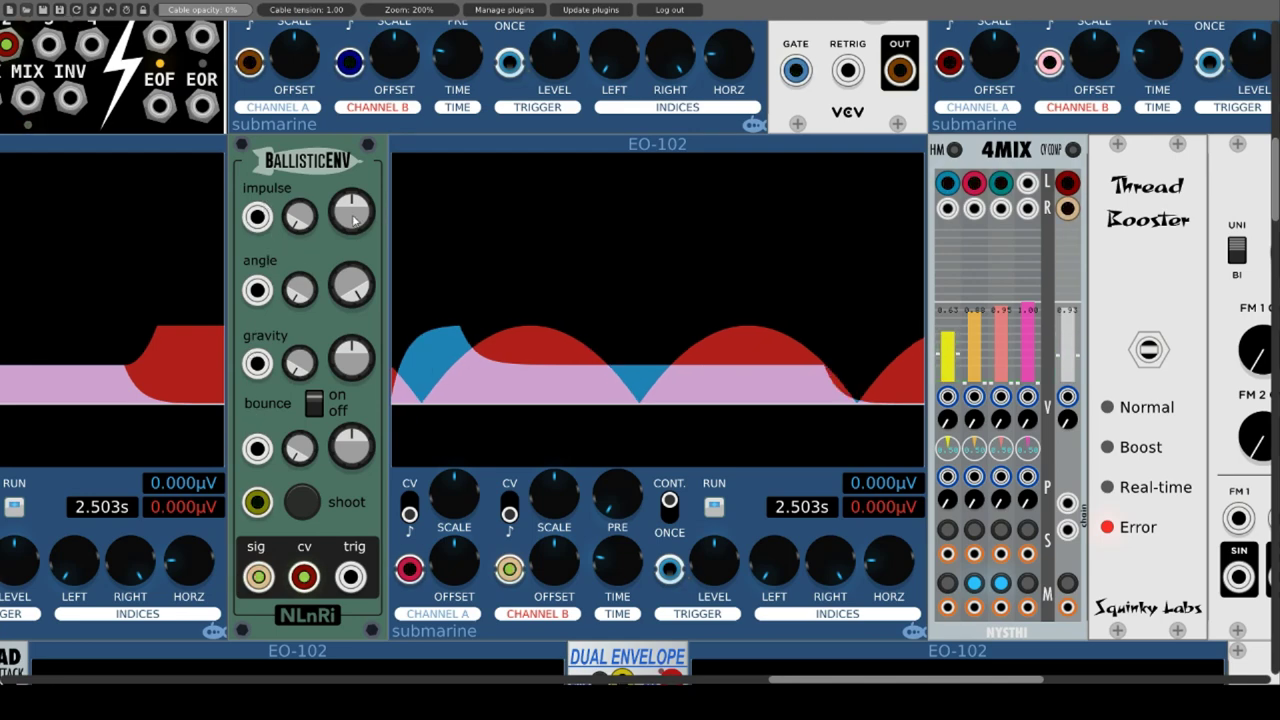
{"action": "mouse_move", "coordinate": [352, 220]}
{"action": "left_mouse_down"}
{"action": "mouse_move", "coordinate": [352, 246]}
{"action": "mouse_move", "coordinate": [352, 198]}
{"action": "left_mouse_up"}
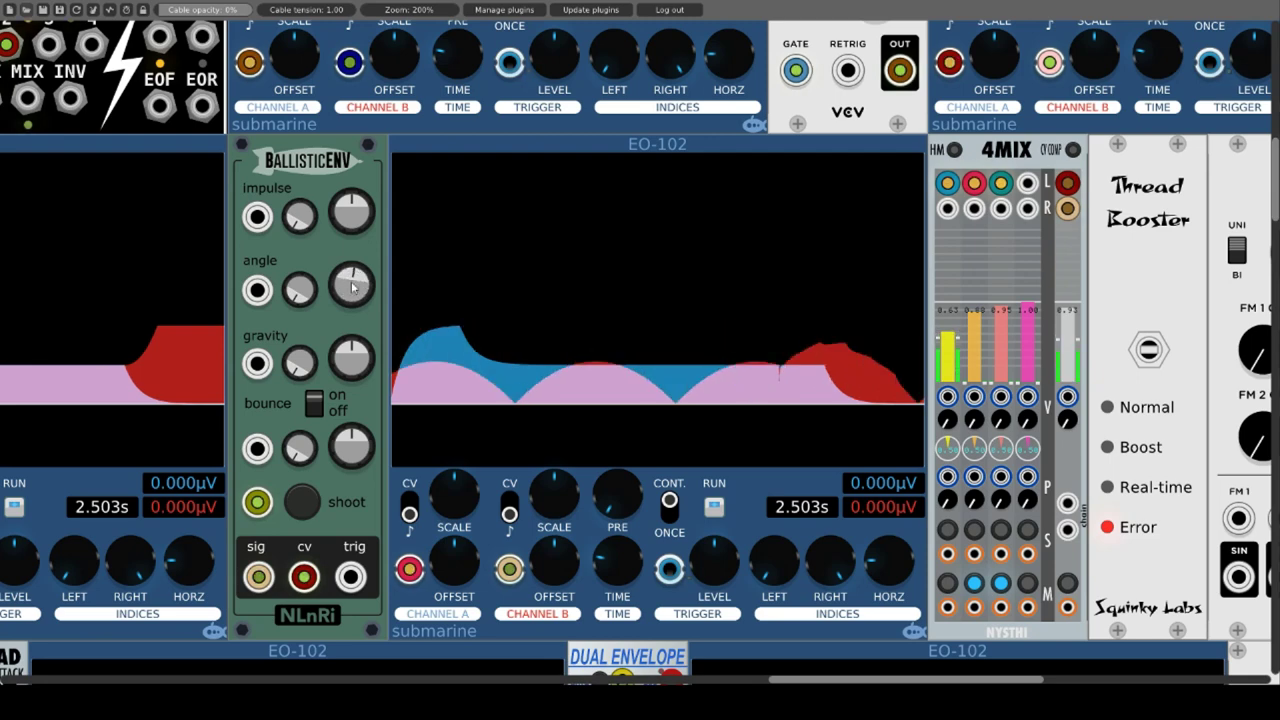
{"action": "left_click_drag", "start_coordinate": [357, 362], "coordinate": [357, 300]}
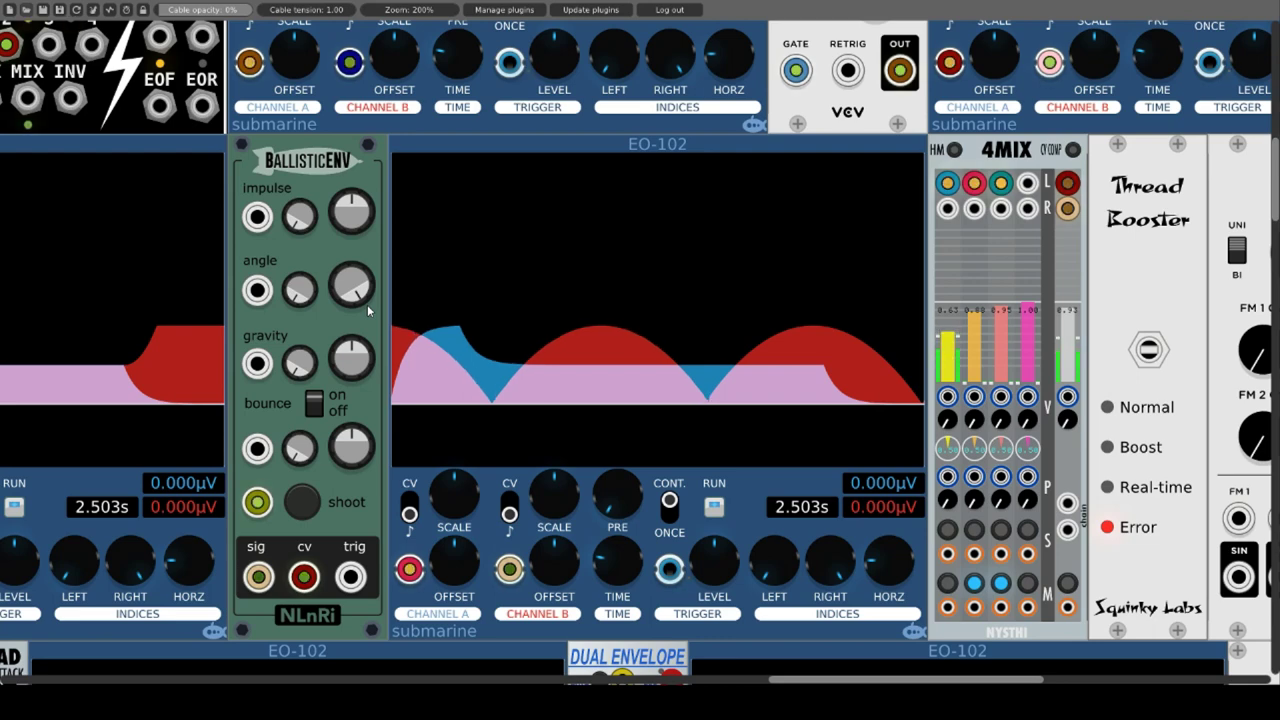
{"action": "left_click_drag", "start_coordinate": [367, 304], "coordinate": [367, 352]}
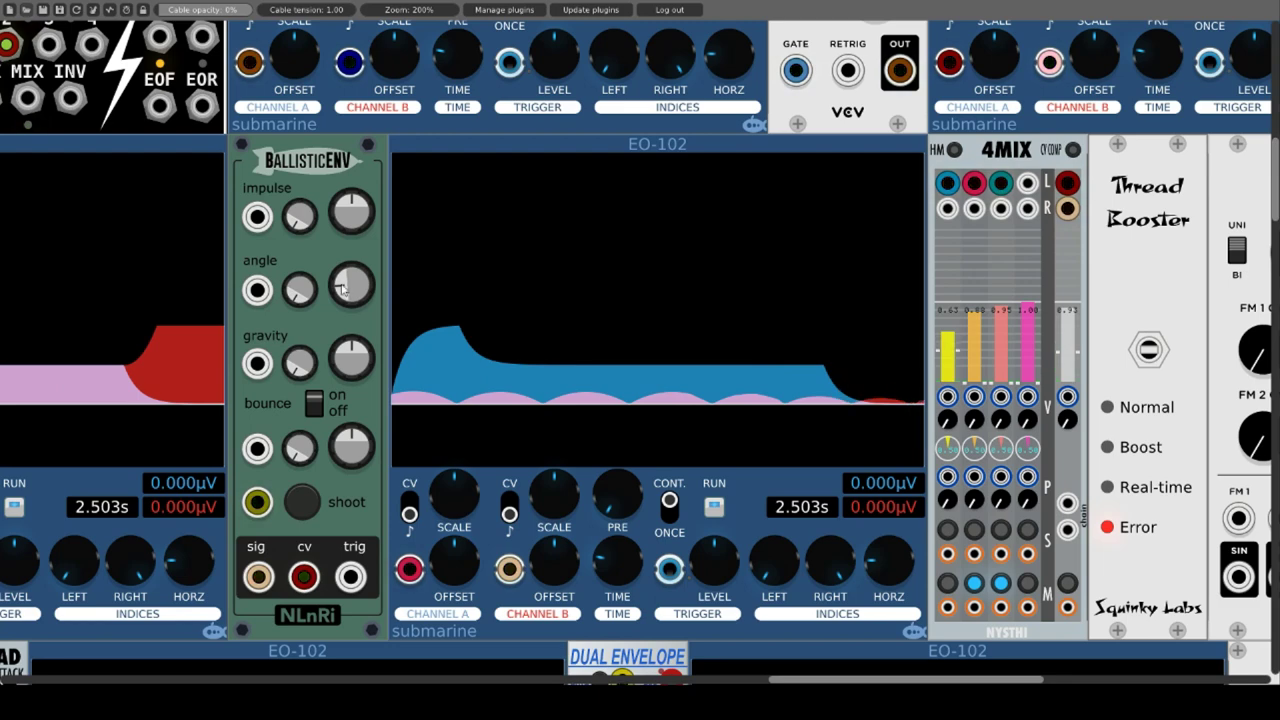
{"action": "left_click_drag", "start_coordinate": [343, 289], "coordinate": [343, 266]}
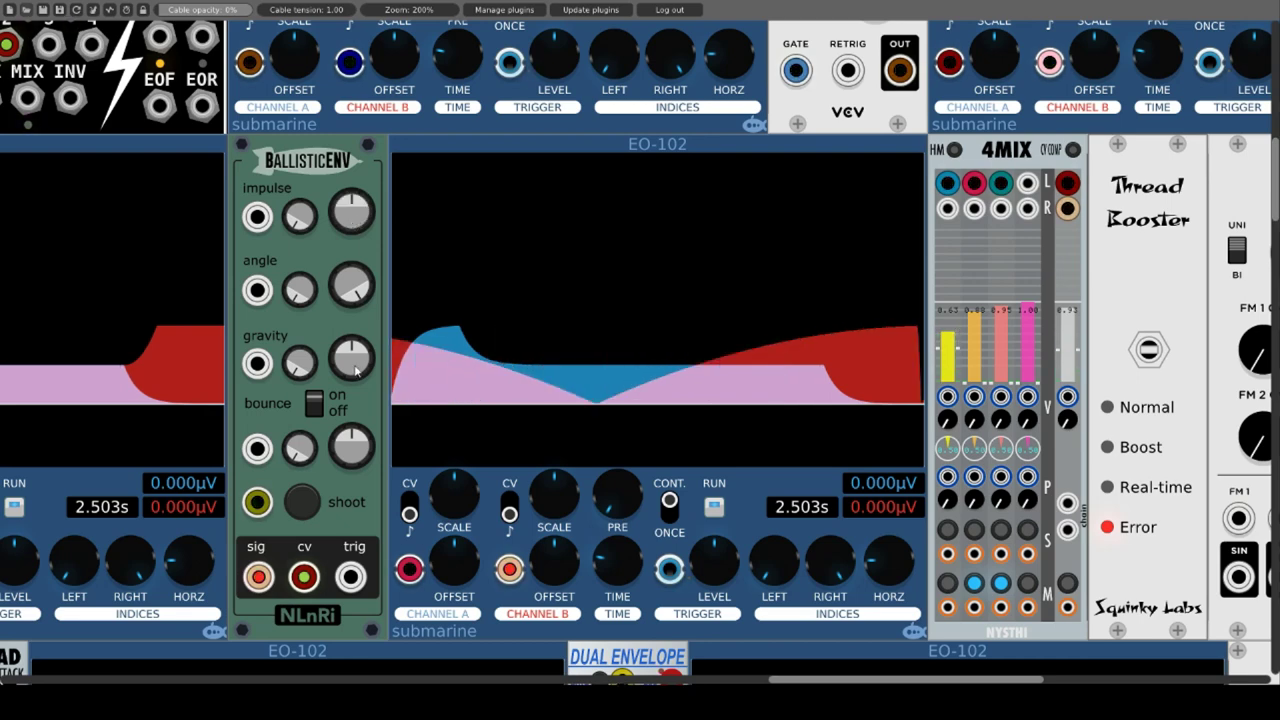
Lower the BallisticENV's gravity and return it to its midpoint, and switch bounce off and back on.
{"action": "left_click_drag", "start_coordinate": [353, 360], "coordinate": [353, 384]}
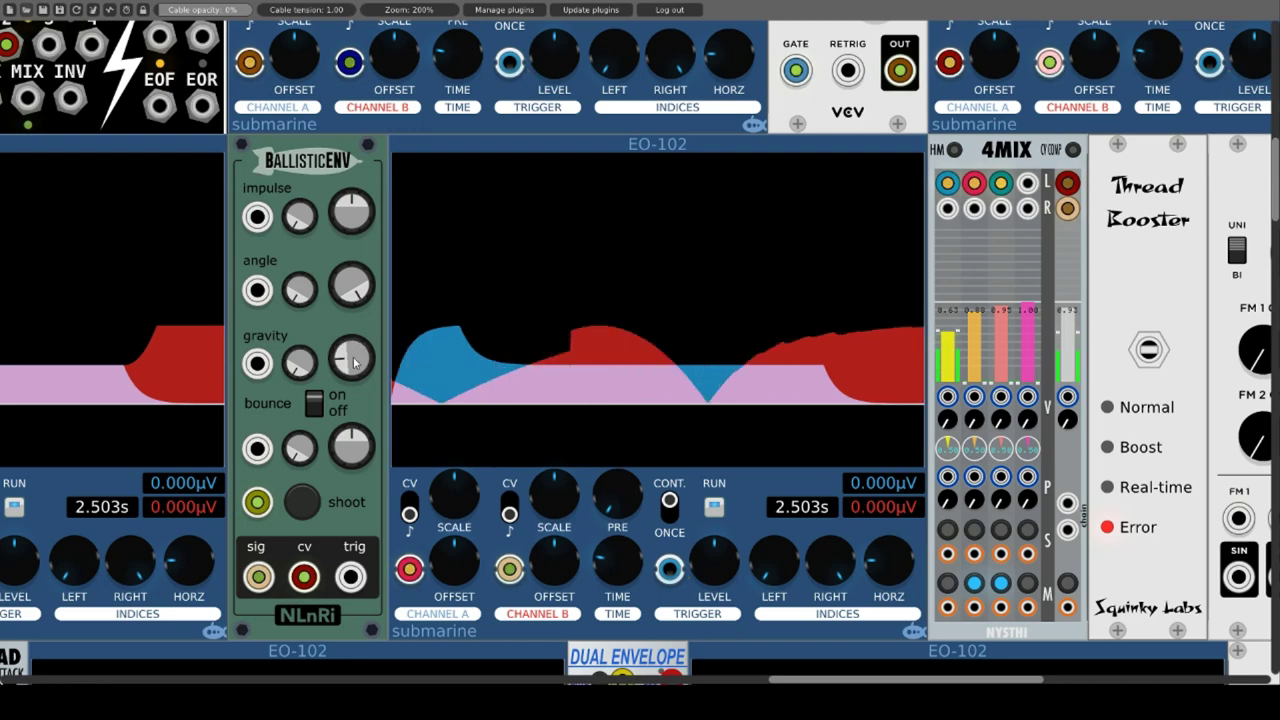
{"action": "left_click_drag", "start_coordinate": [353, 362], "coordinate": [353, 344]}
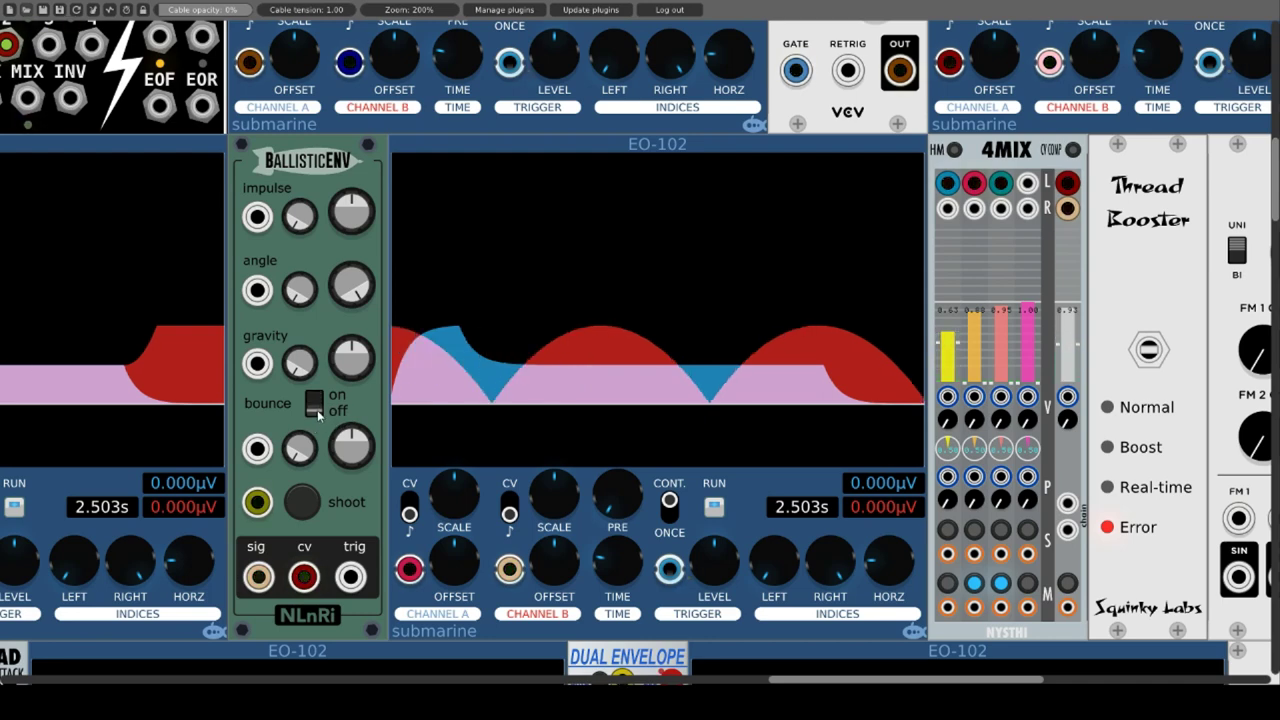
{"action": "left_click", "coordinate": [316, 405]}
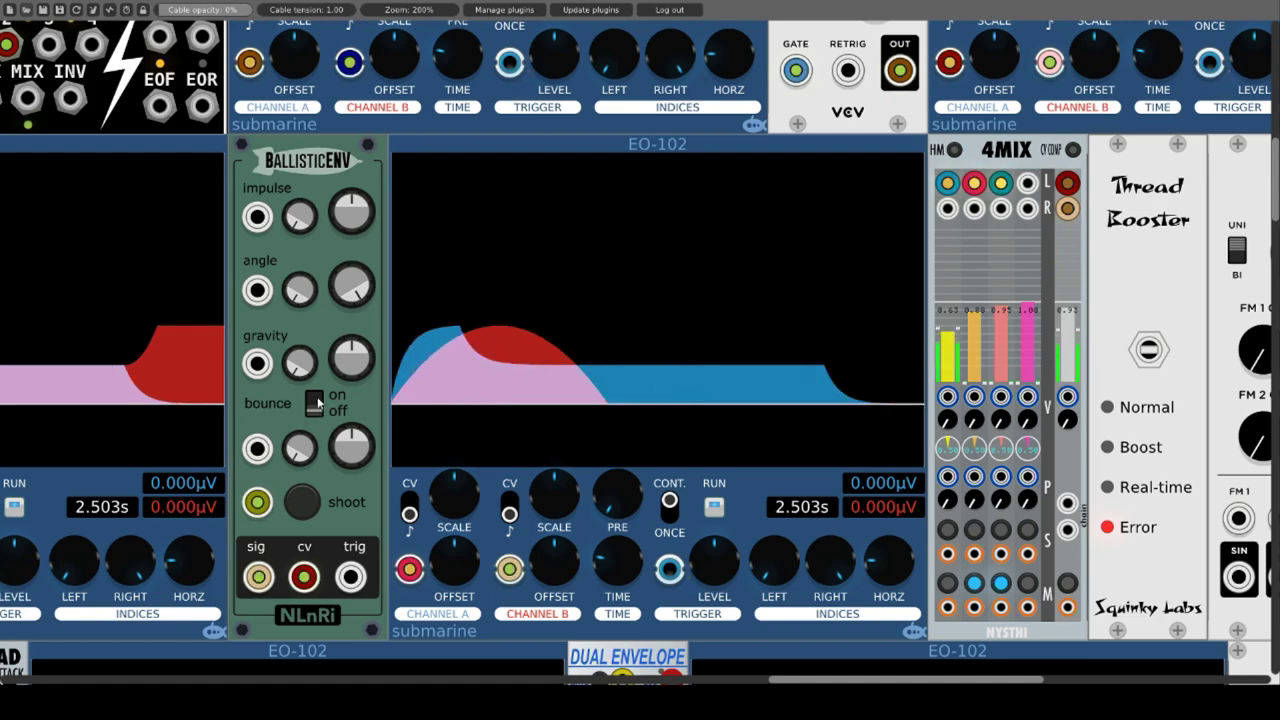
{"action": "left_click", "coordinate": [316, 403]}
Raise the BallisticENV's bounce amount to its maximum and lower the angle.
{"action": "left_click_drag", "start_coordinate": [350, 444], "coordinate": [350, 436]}
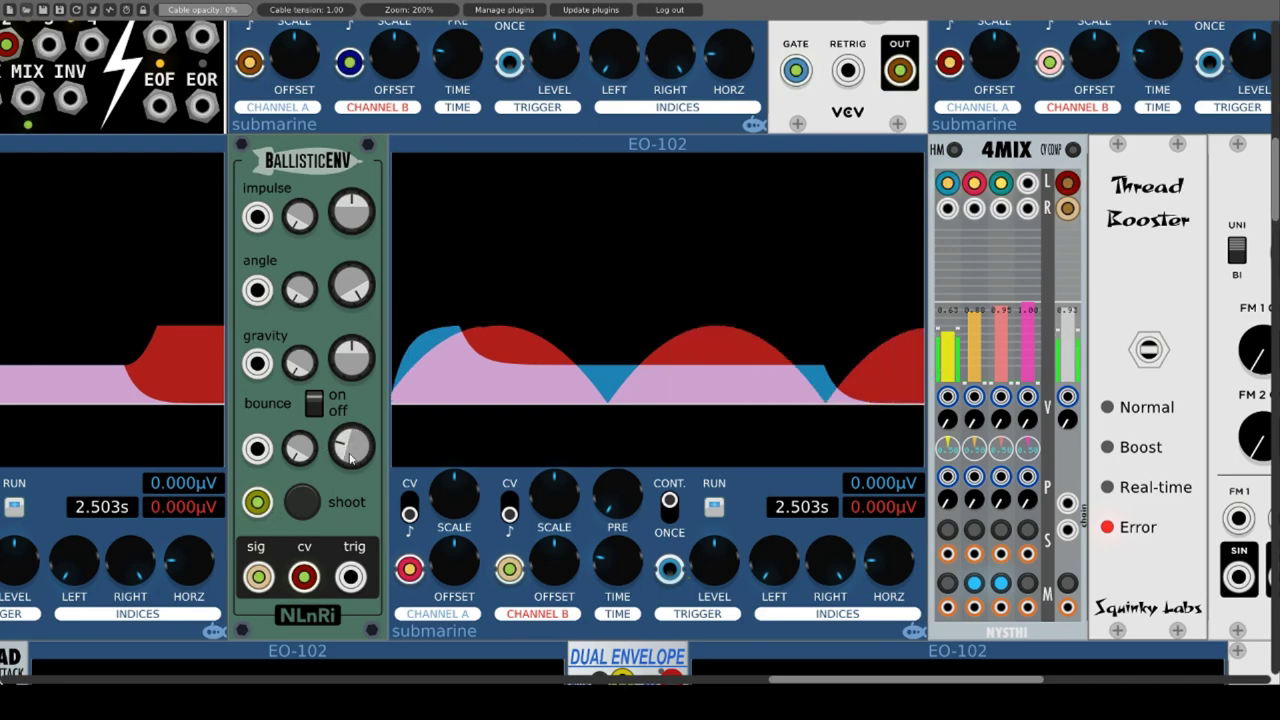
{"action": "left_click_drag", "start_coordinate": [350, 458], "coordinate": [350, 444]}
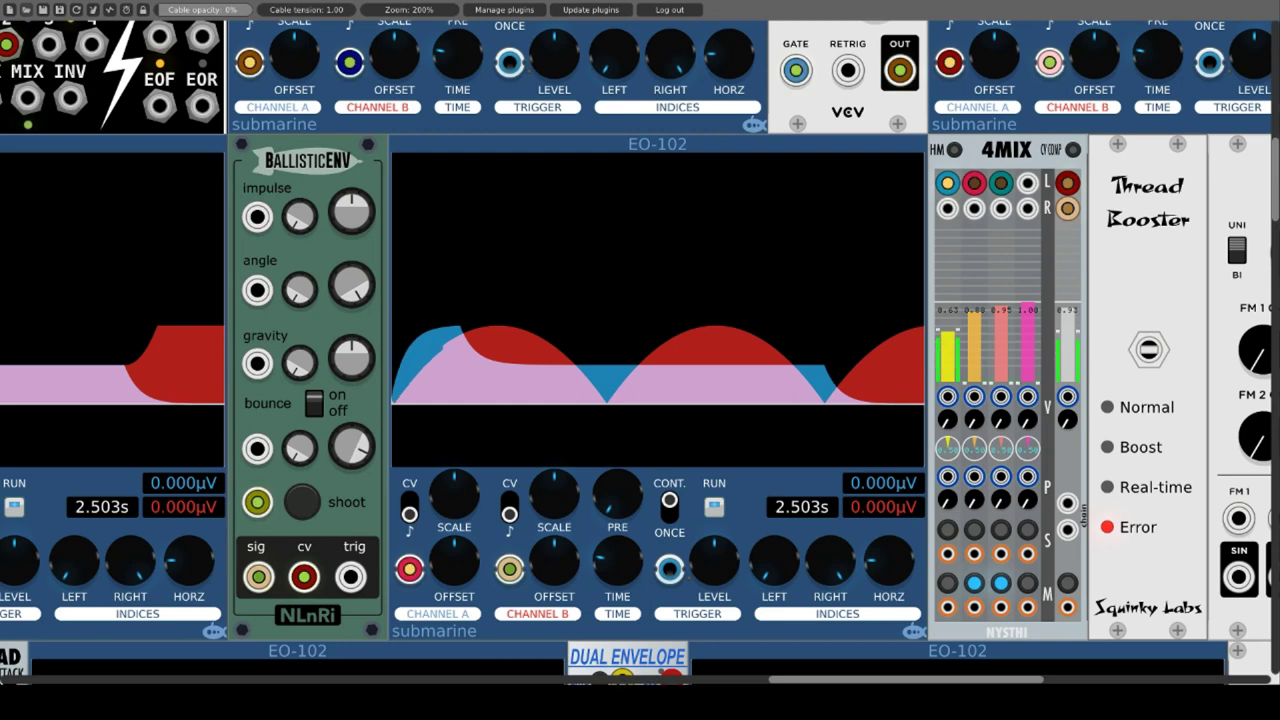
{"action": "left_click_drag", "start_coordinate": [350, 285], "coordinate": [350, 279]}
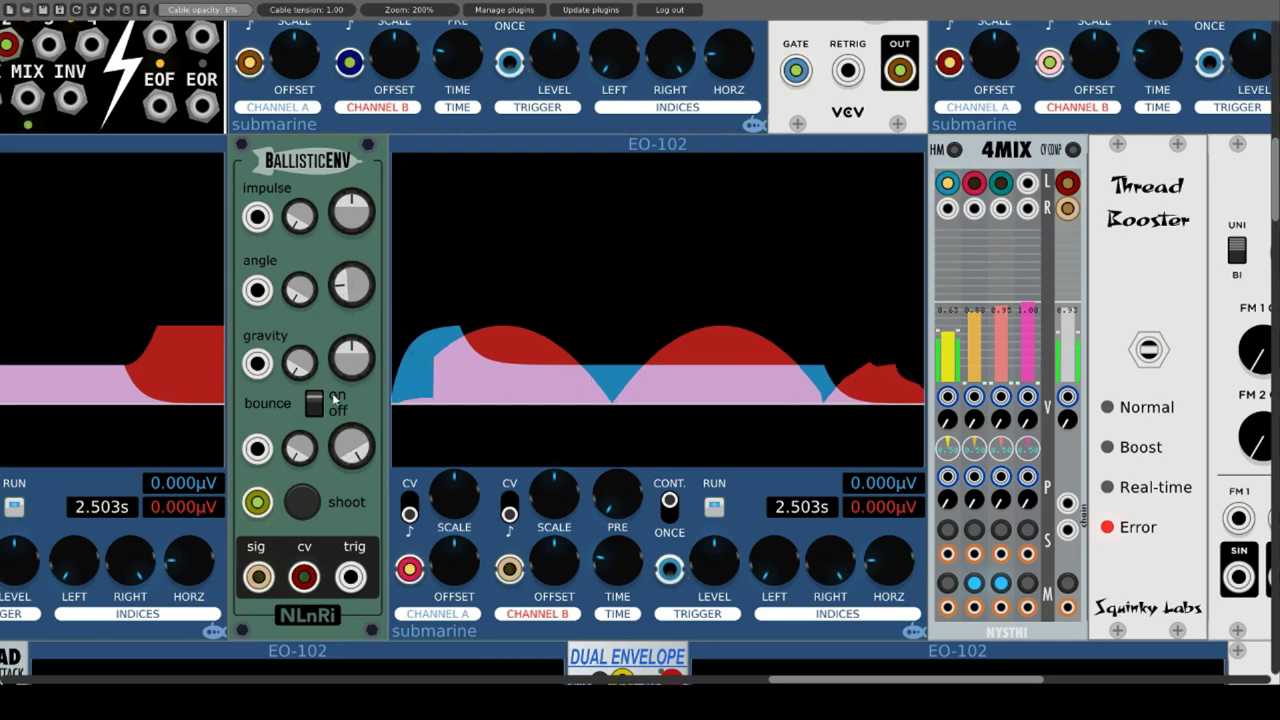
Fire the BallisticENV manually several times while raising its angle and gravity and slightly lowering its bounce amount.
{"action": "left_click", "coordinate": [312, 510]}
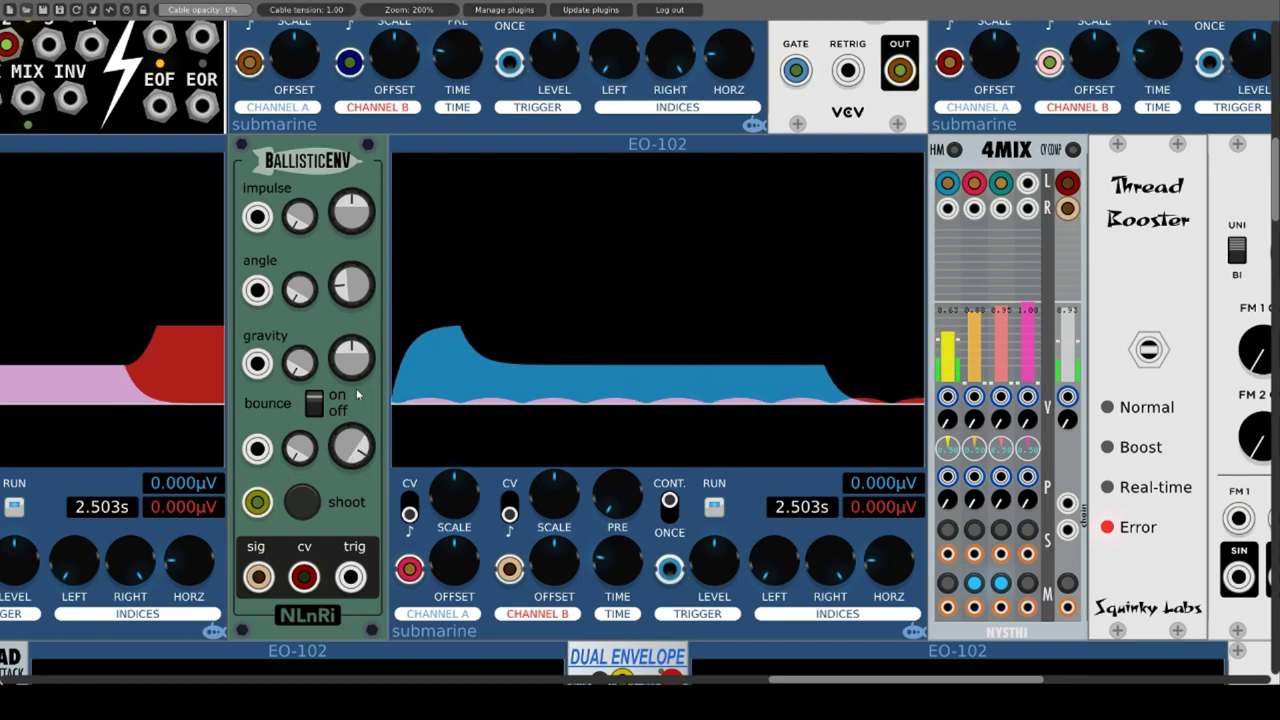
{"action": "left_click", "coordinate": [308, 506]}
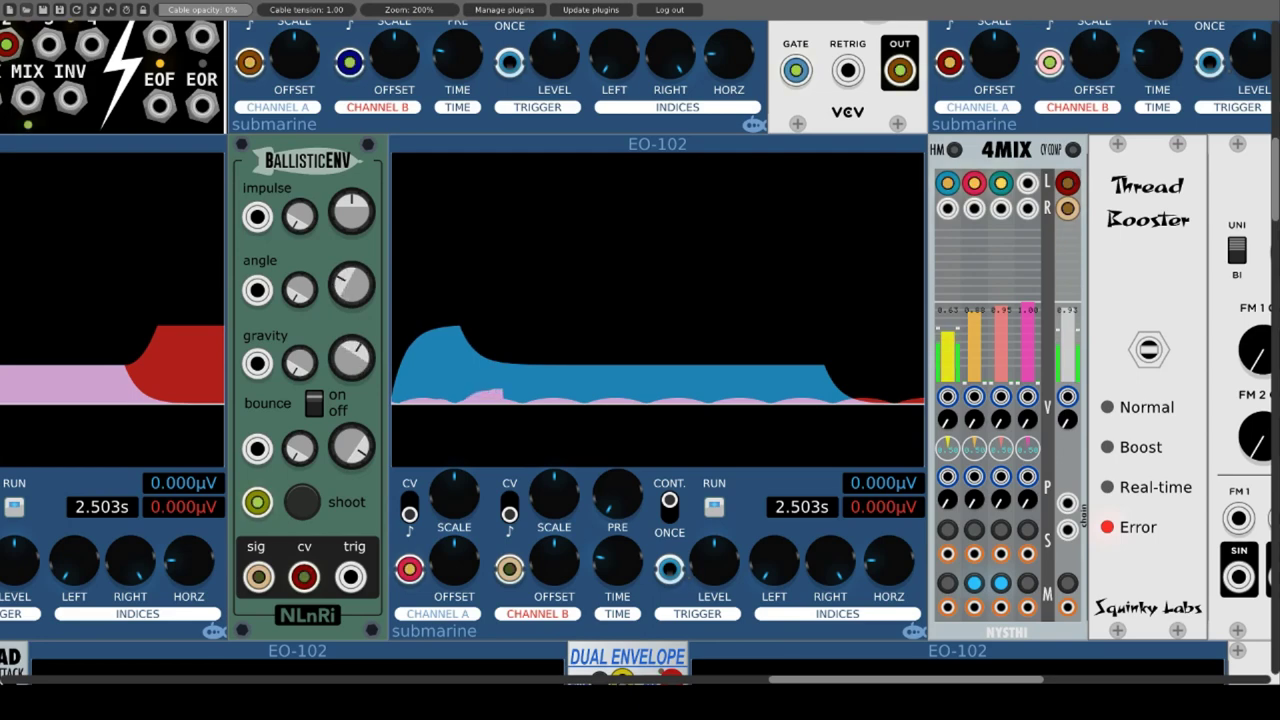
{"action": "left_click", "coordinate": [308, 506]}
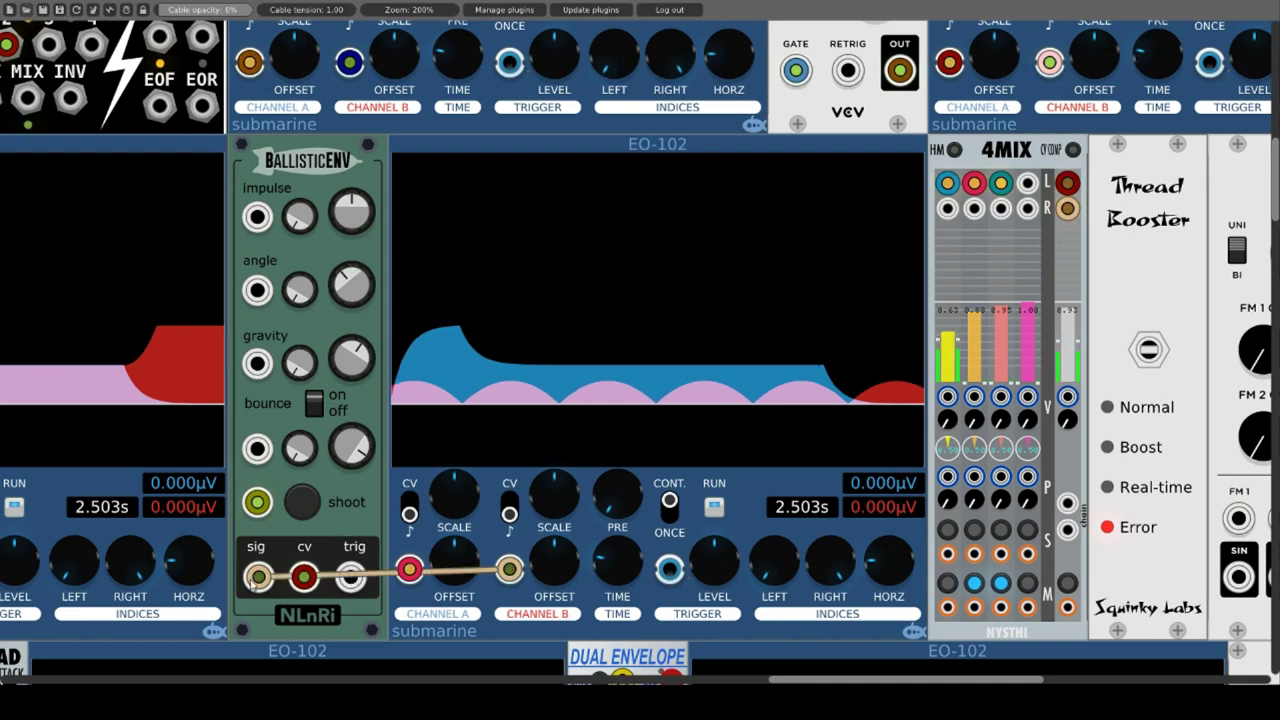
Feed the BallisticENV's trig, cv and finally sig output into the scope's channel B, and flip its bounce switch.
{"action": "left_click_drag", "start_coordinate": [352, 580], "coordinate": [355, 581]}
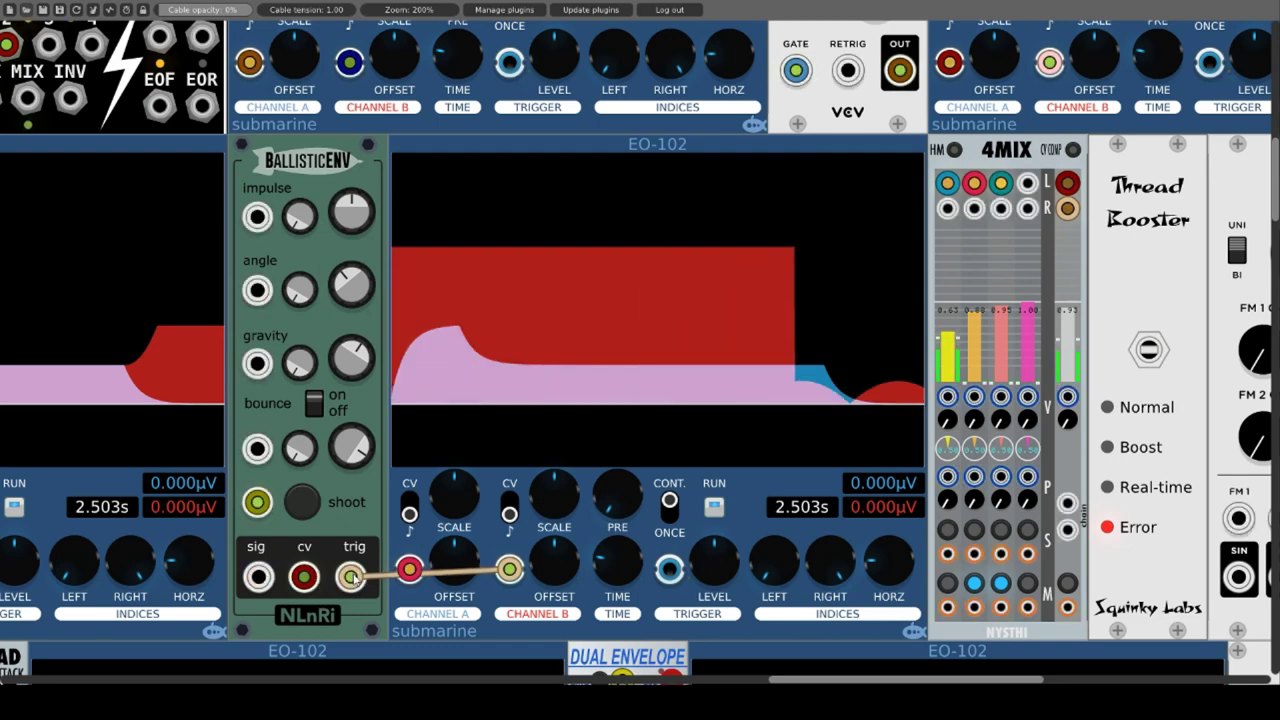
{"action": "left_click_drag", "start_coordinate": [355, 580], "coordinate": [303, 578]}
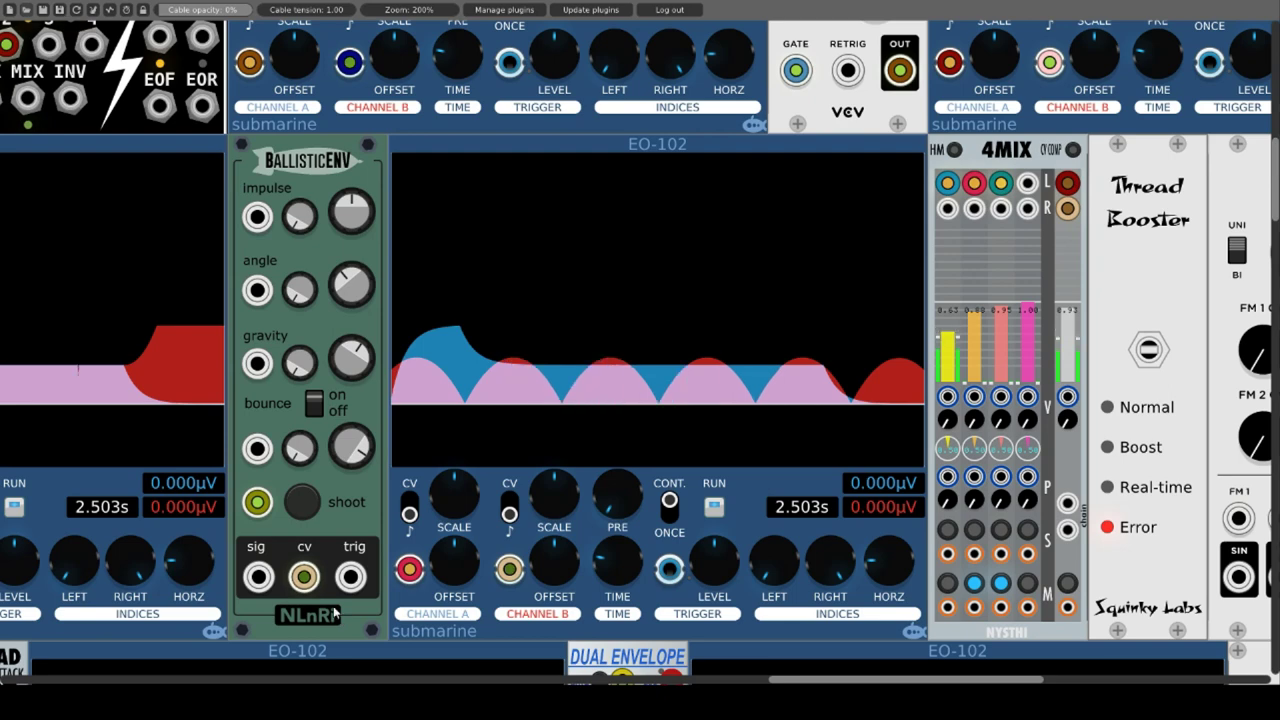
{"action": "left_click_drag", "start_coordinate": [304, 577], "coordinate": [258, 577]}
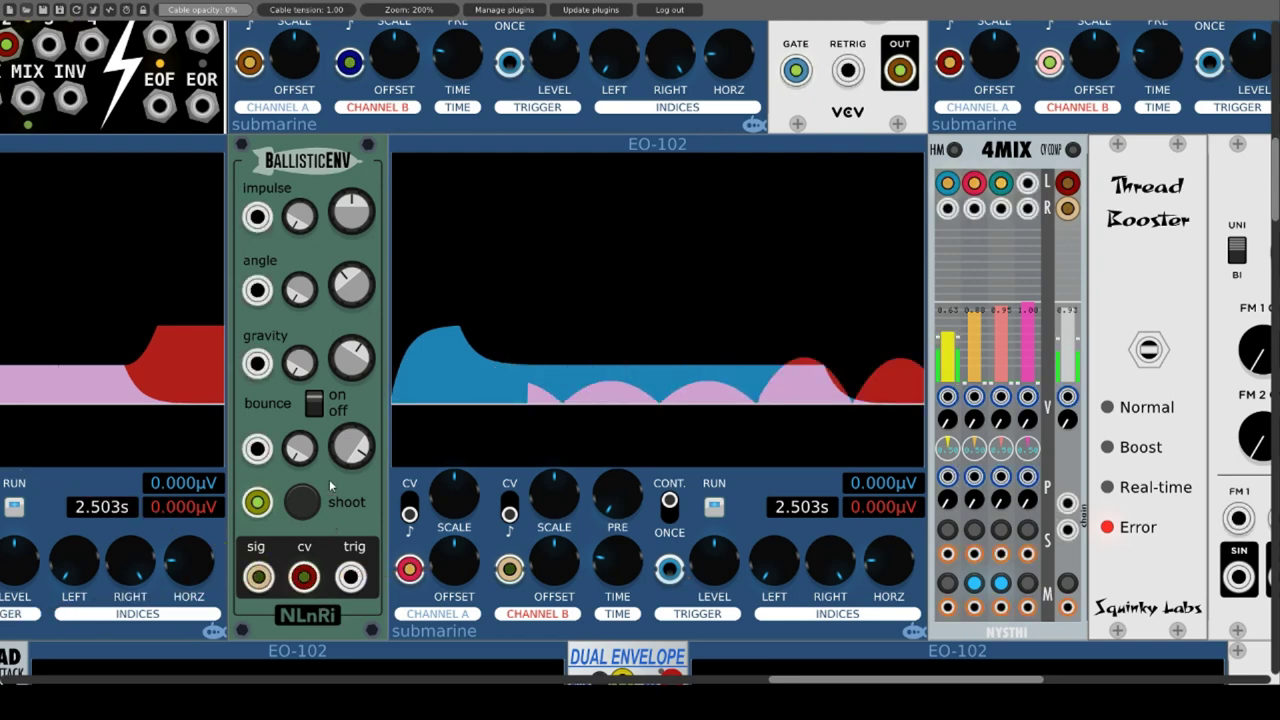
{"action": "left_click", "coordinate": [315, 400]}
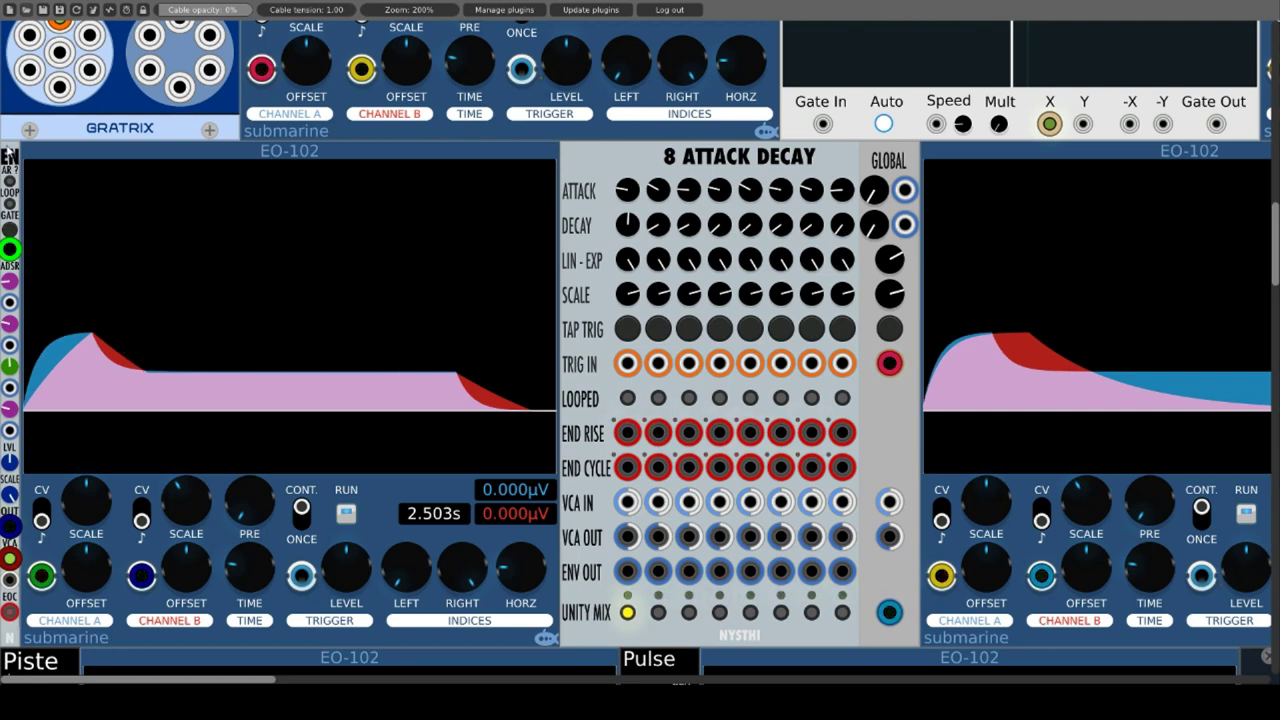
Review the NYSTHI µENVELOPE's options, turning on exponential mode and envelope to zero when triggered.
{"action": "right_click", "coordinate": [8, 152]}
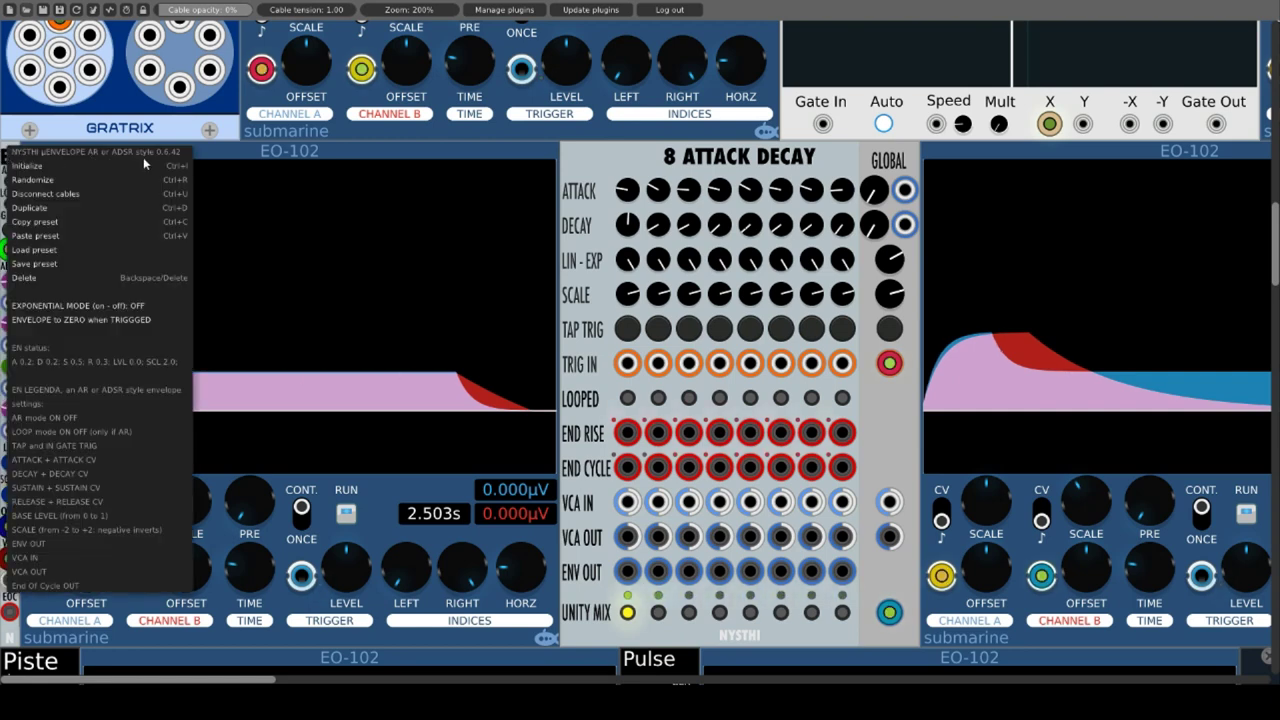
{"action": "left_click", "coordinate": [6, 156]}
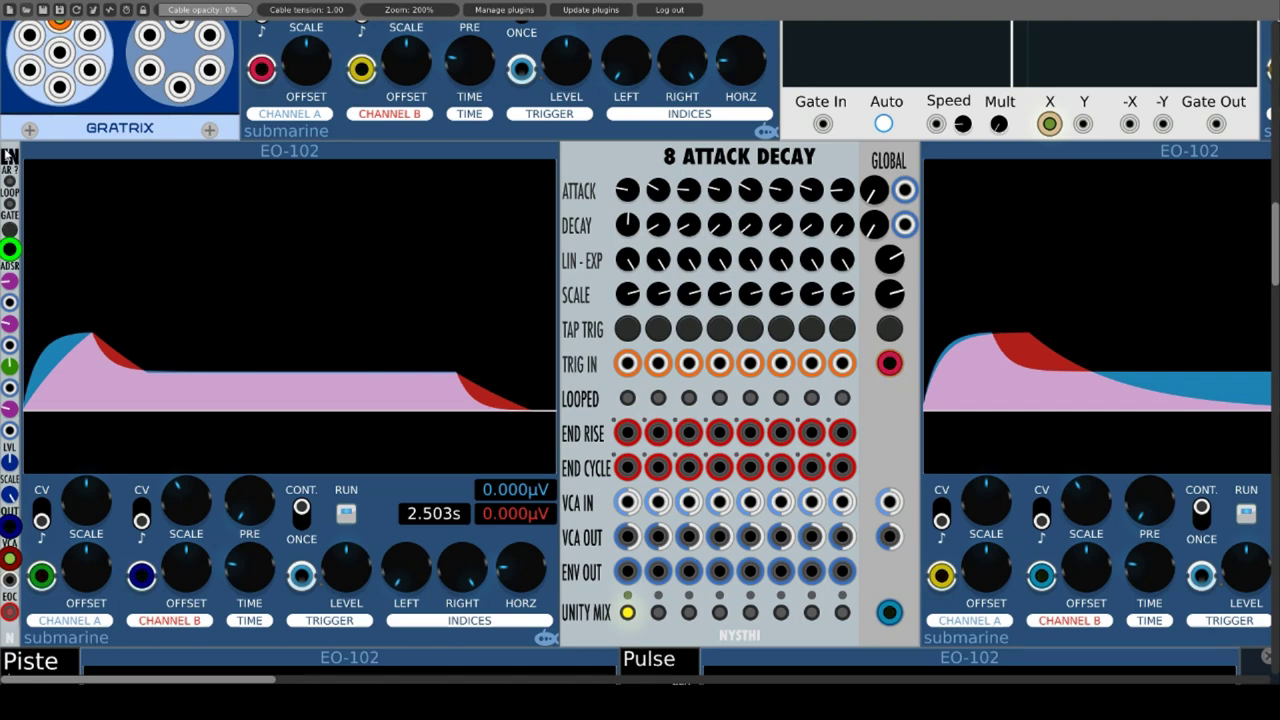
{"action": "right_click", "coordinate": [5, 150]}
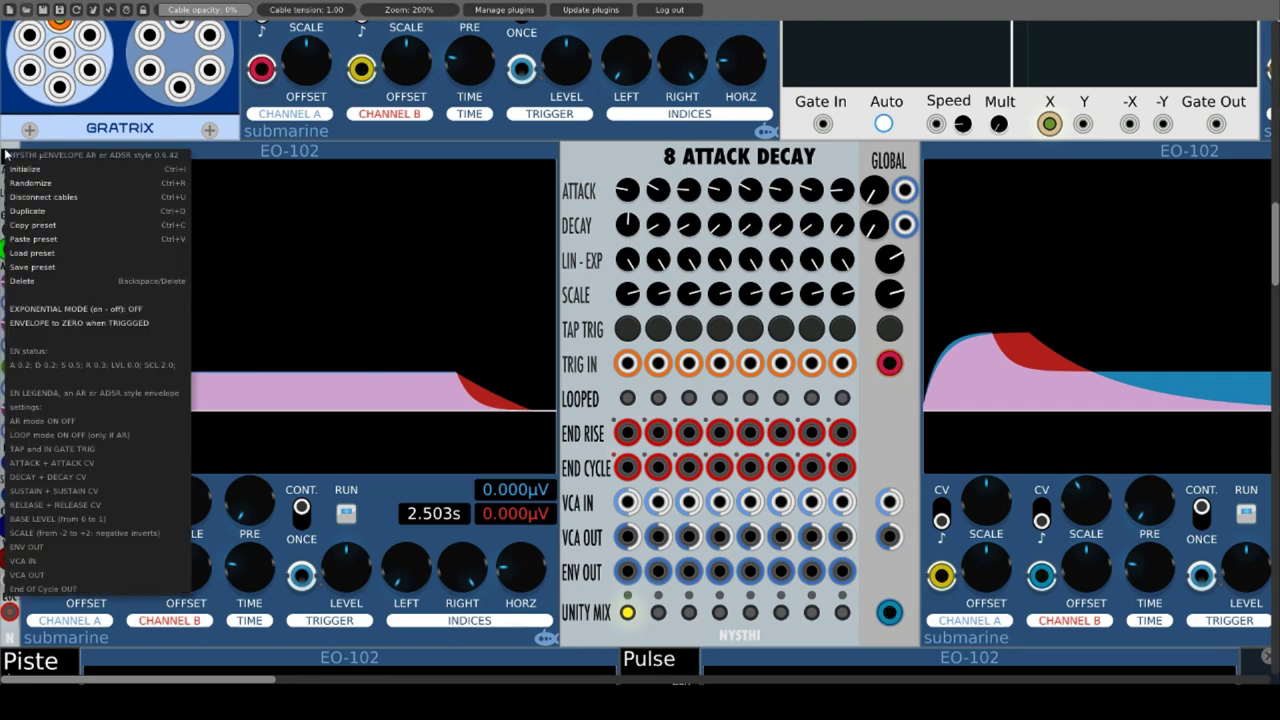
{"action": "left_click", "coordinate": [71, 310]}
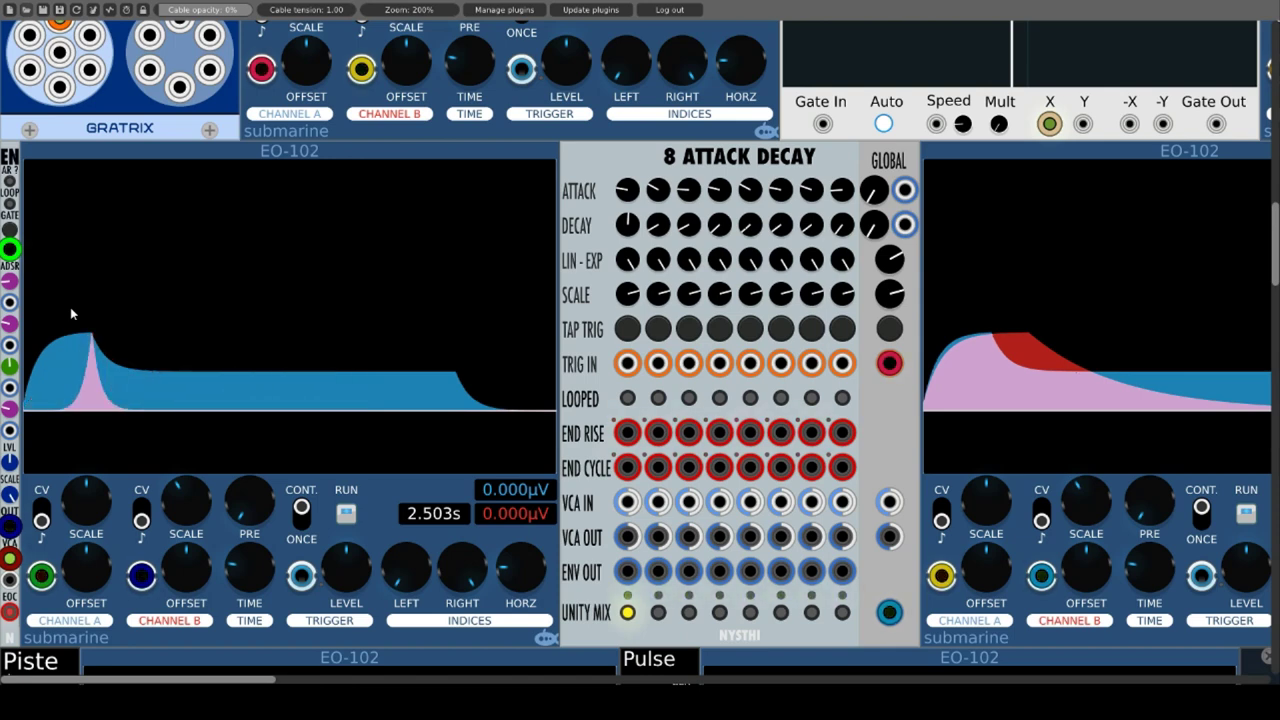
{"action": "right_click", "coordinate": [8, 152]}
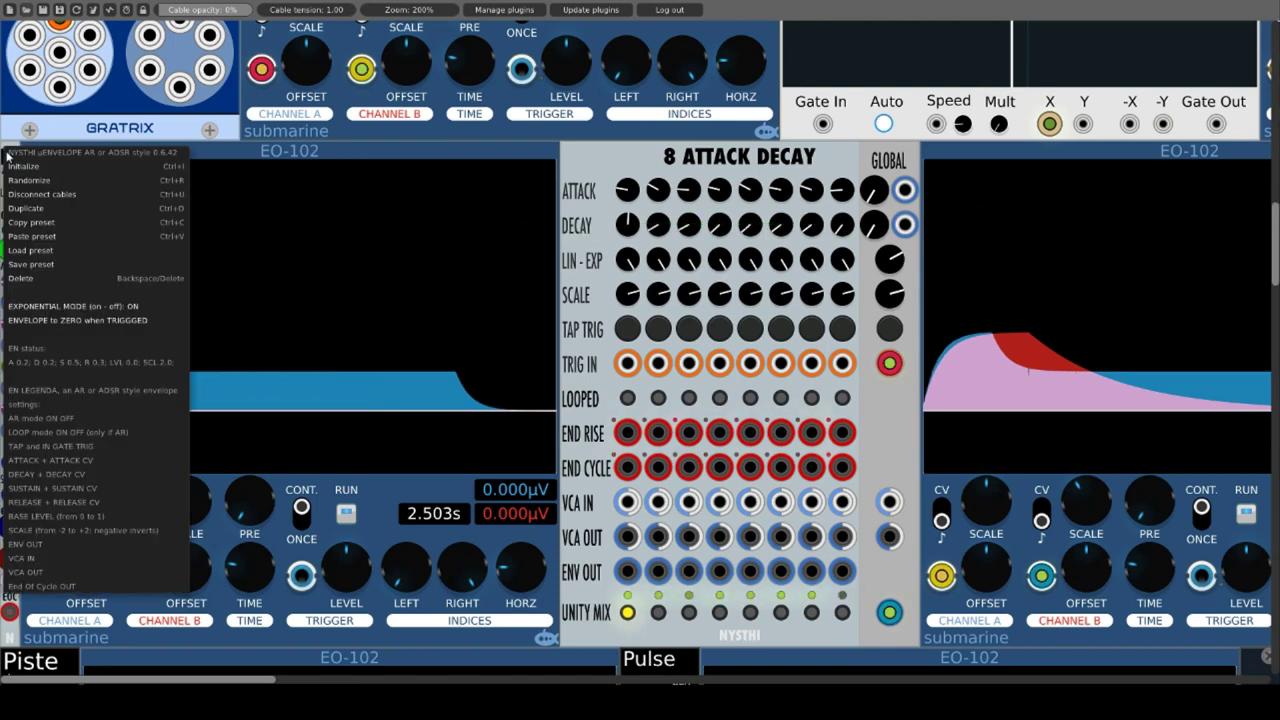
{"action": "left_click", "coordinate": [83, 316]}
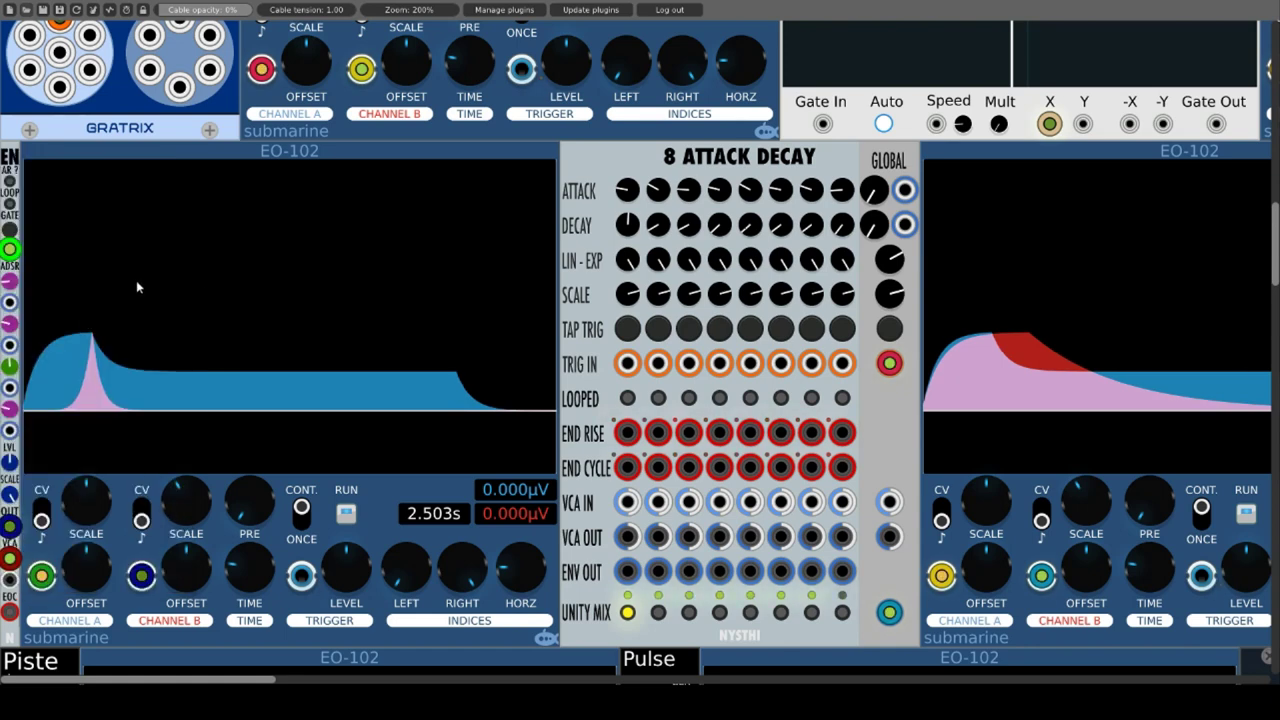
Turn the µENVELOPE's exponential mode back off and read through its settings legend.
{"action": "right_click", "coordinate": [8, 150]}
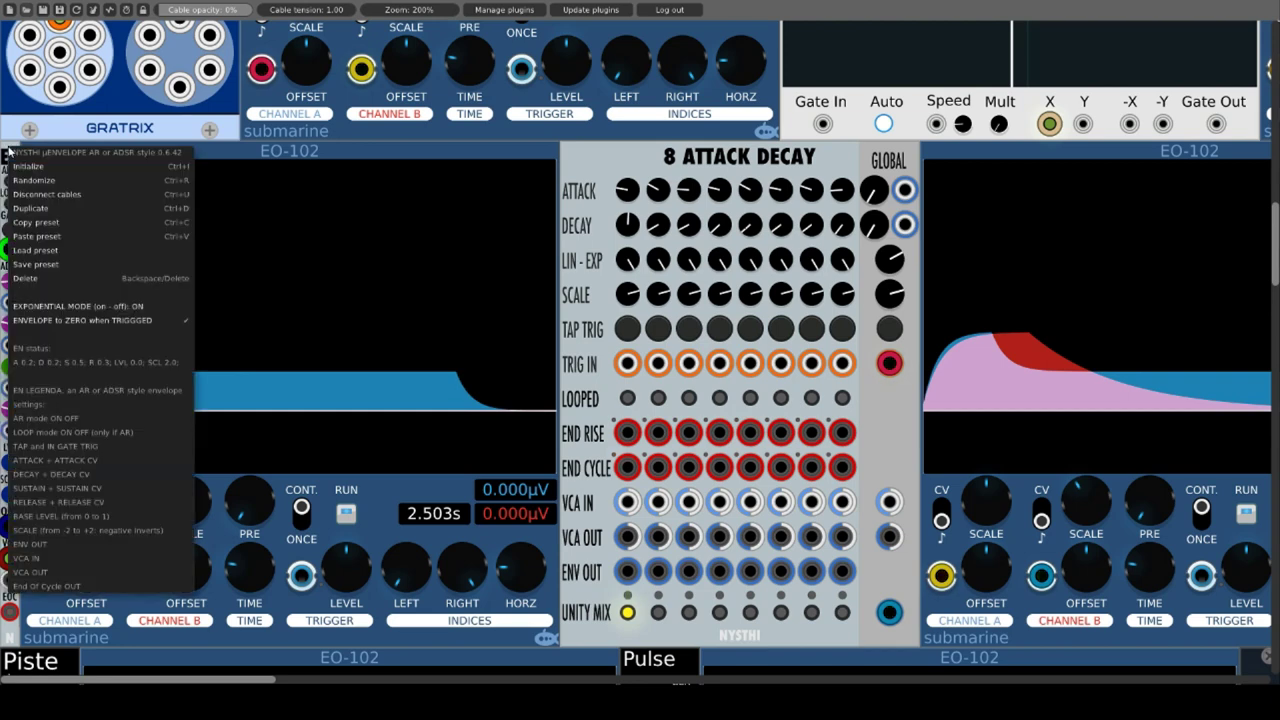
{"action": "left_click", "coordinate": [57, 310]}
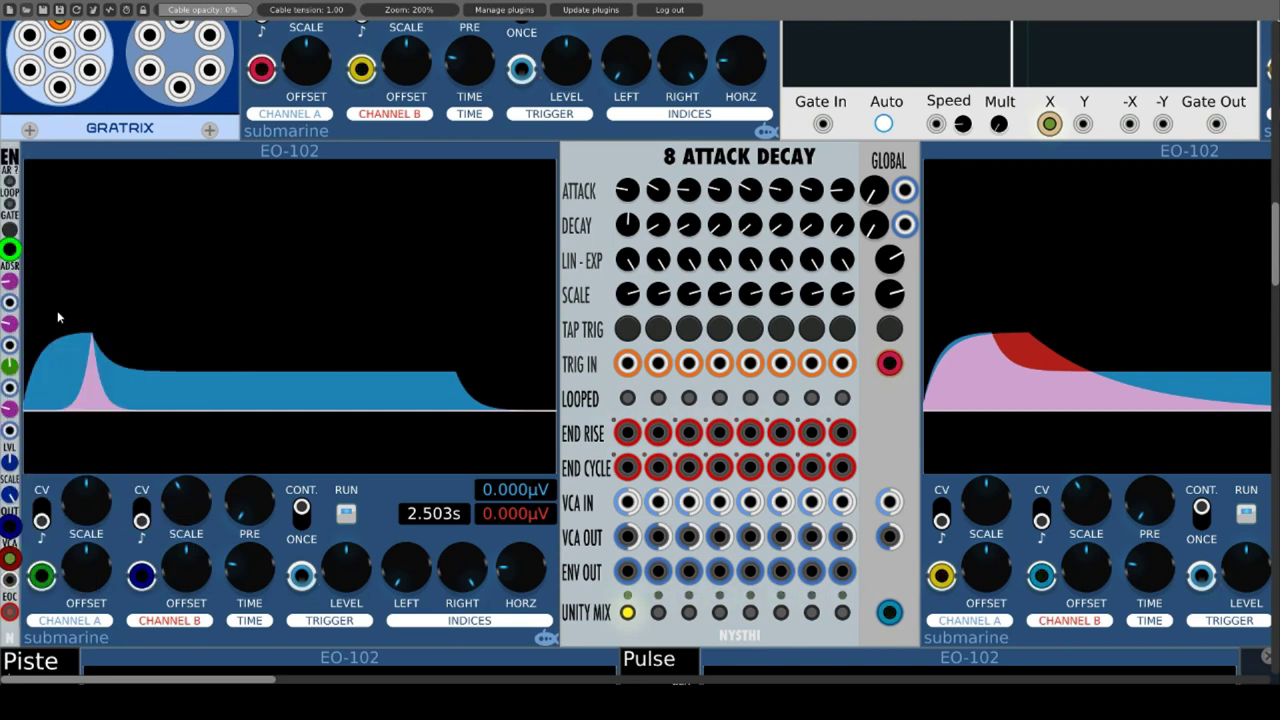
{"action": "right_click", "coordinate": [10, 152]}
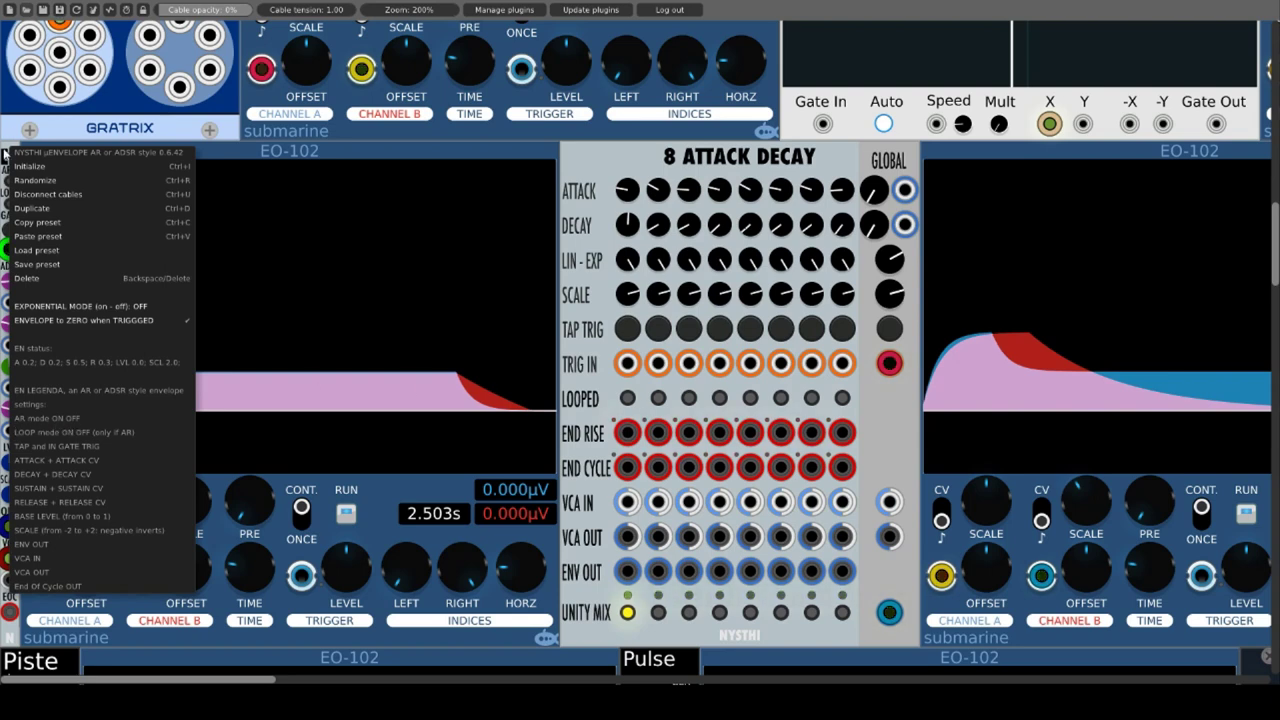
{"action": "left_click", "coordinate": [7, 158]}
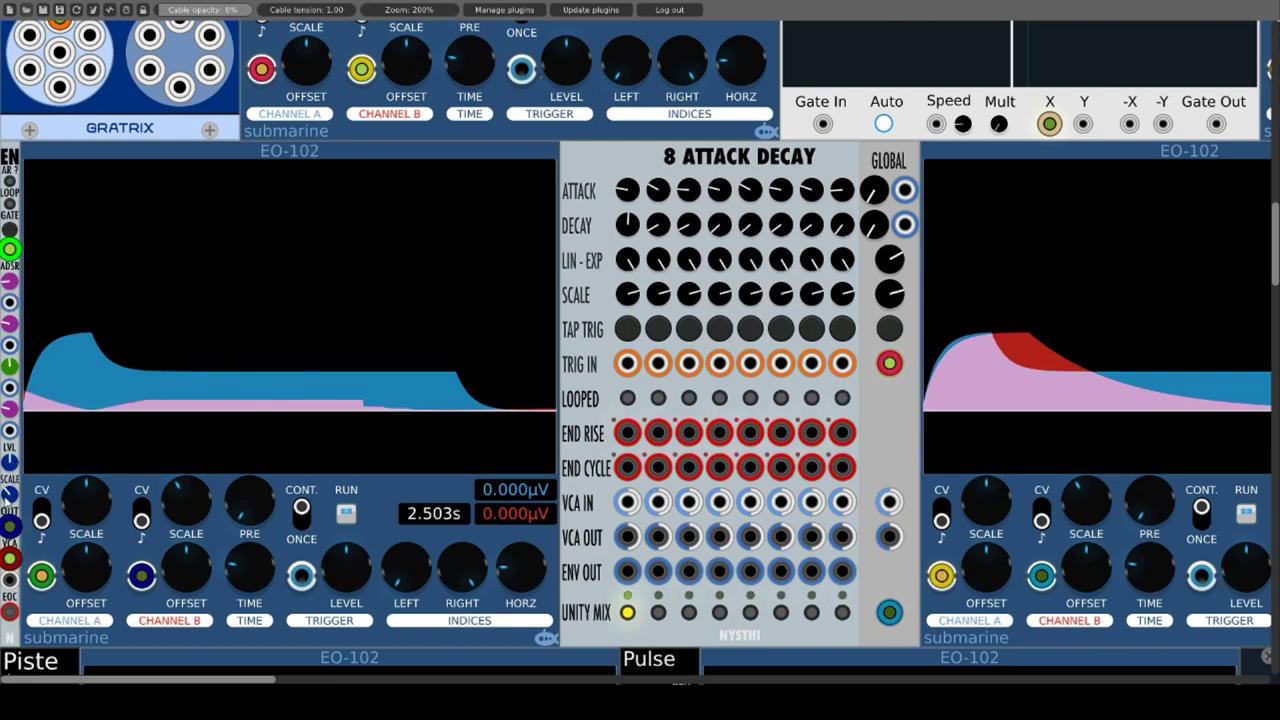
Reduce the µENVELOPE's scale, and feed its VCA output and finally its envelope output into the scope's channel B.
{"action": "left_click_drag", "start_coordinate": [10, 557], "coordinate": [889, 363]}
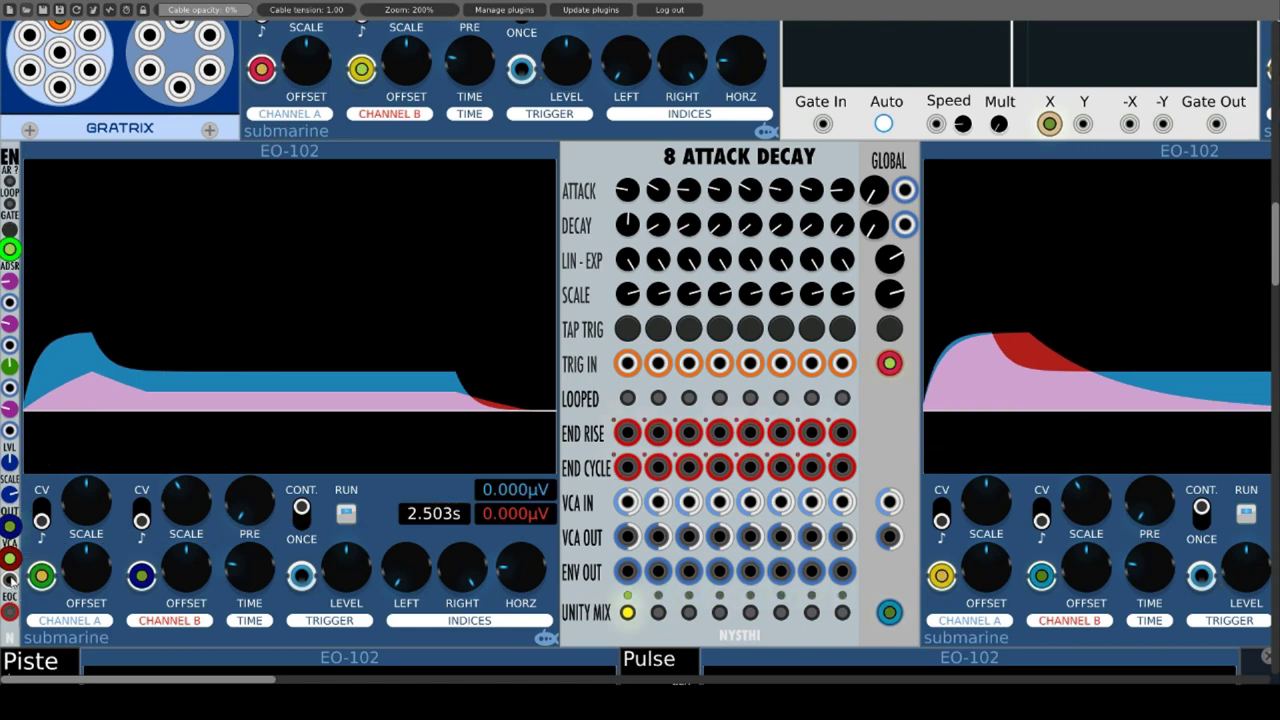
{"action": "left_click_drag", "start_coordinate": [10, 526], "coordinate": [10, 579]}
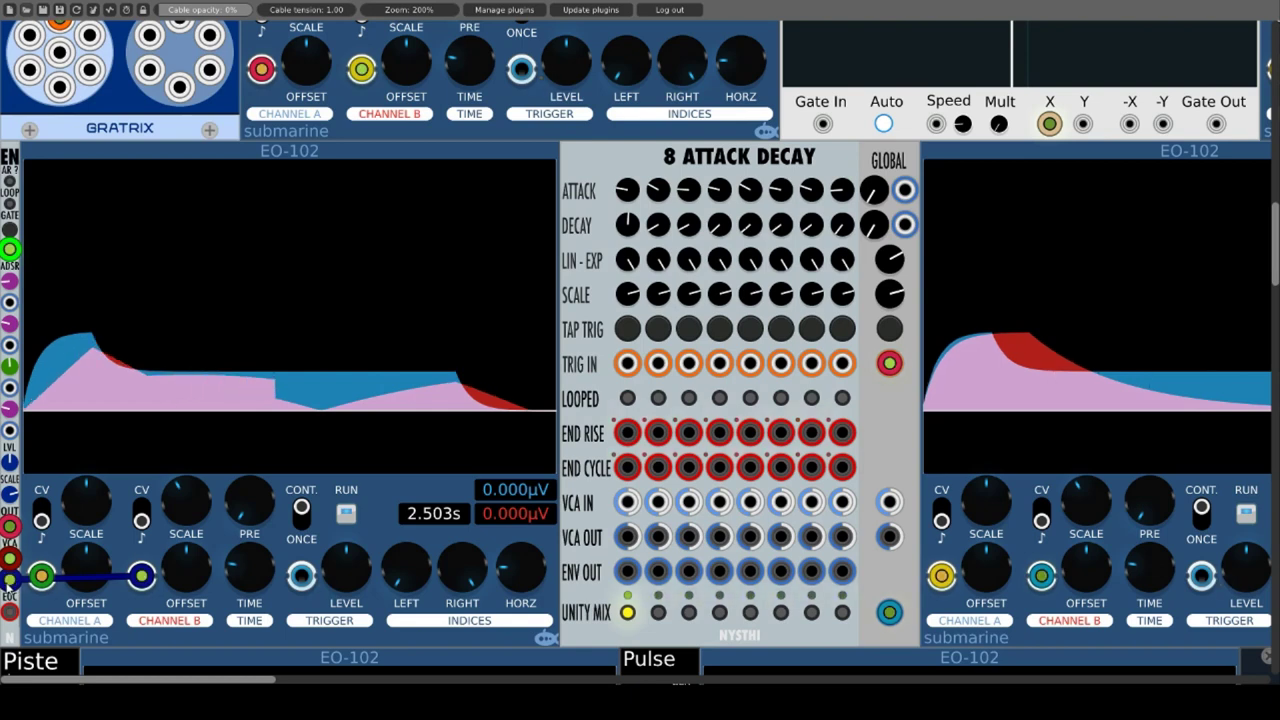
{"action": "left_click_drag", "start_coordinate": [8, 580], "coordinate": [9, 526]}
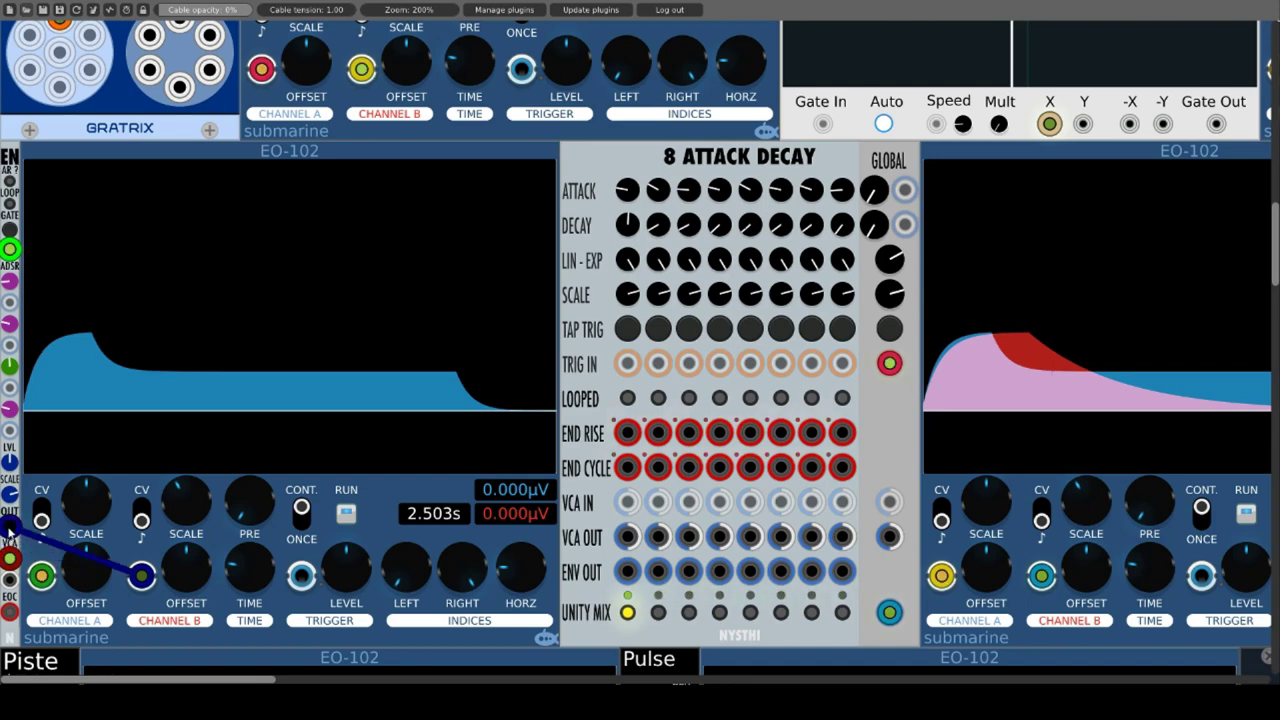
Look over the 8 Attack Decay module's options, and switch looping on its first envelope on and back off.
{"action": "left_click_drag", "start_coordinate": [230, 675], "coordinate": [347, 677]}
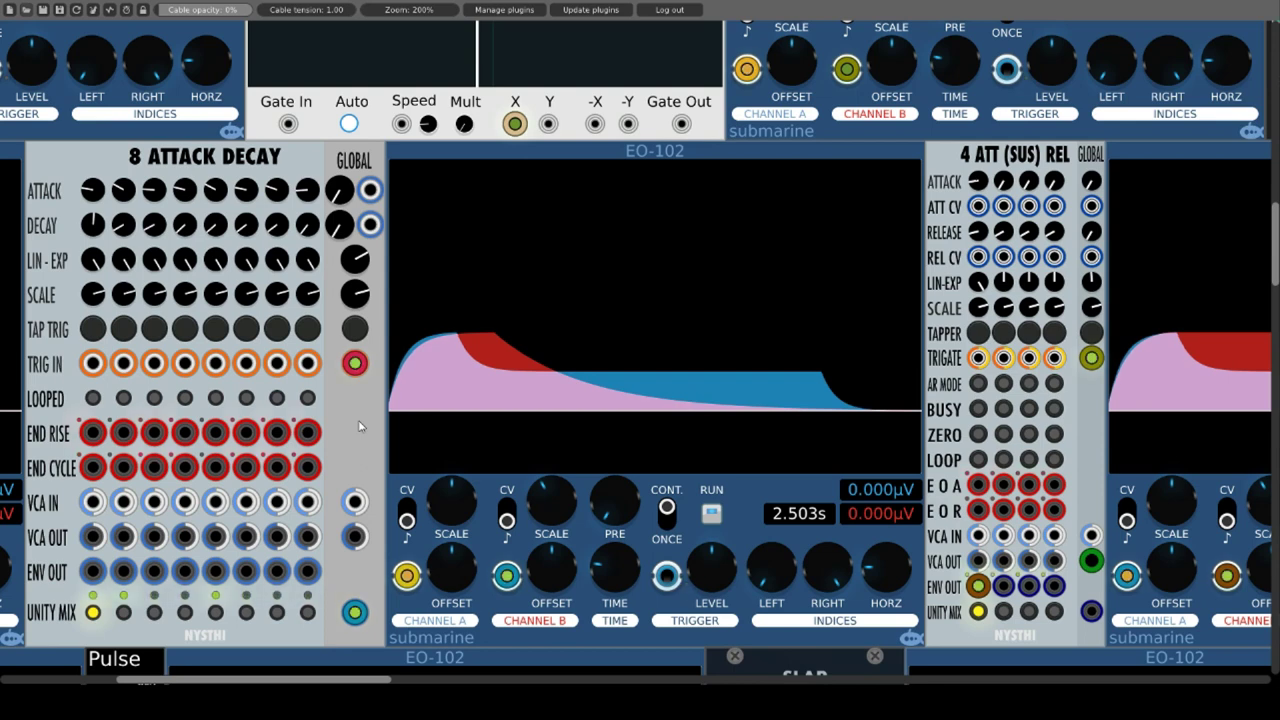
{"action": "right_click", "coordinate": [113, 155]}
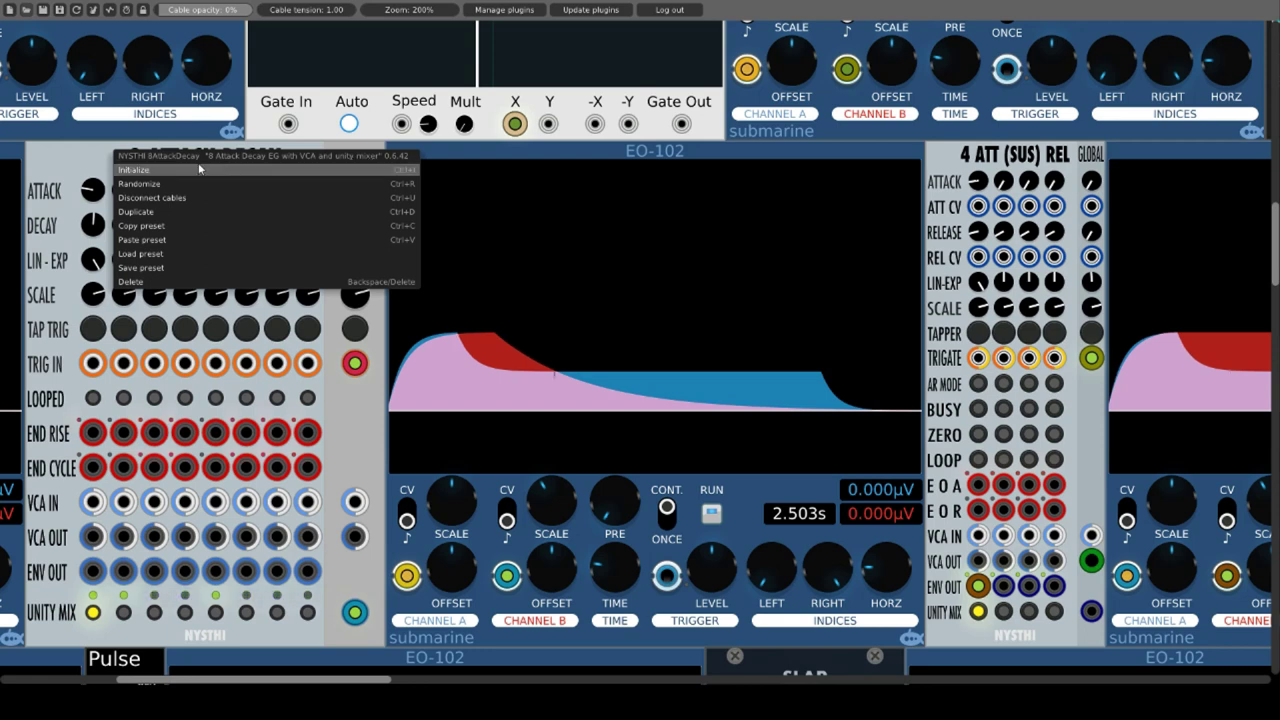
{"action": "left_click", "coordinate": [100, 232]}
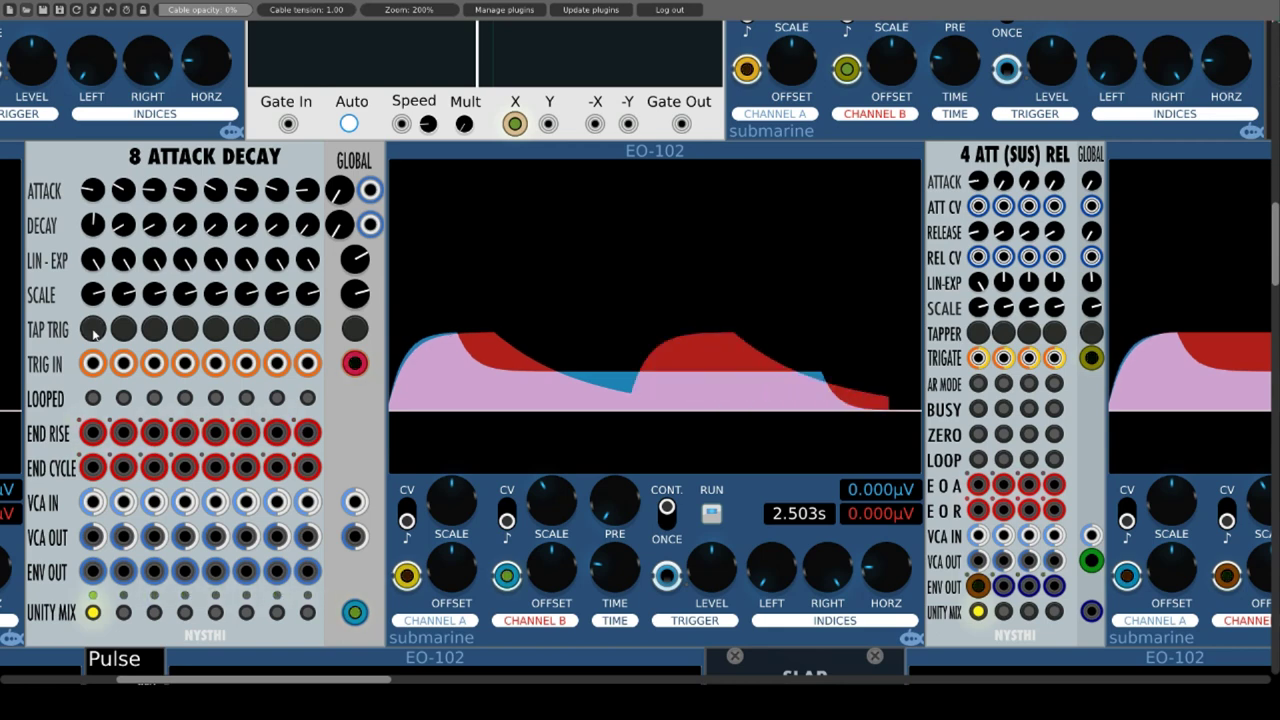
{"action": "left_click", "coordinate": [93, 400]}
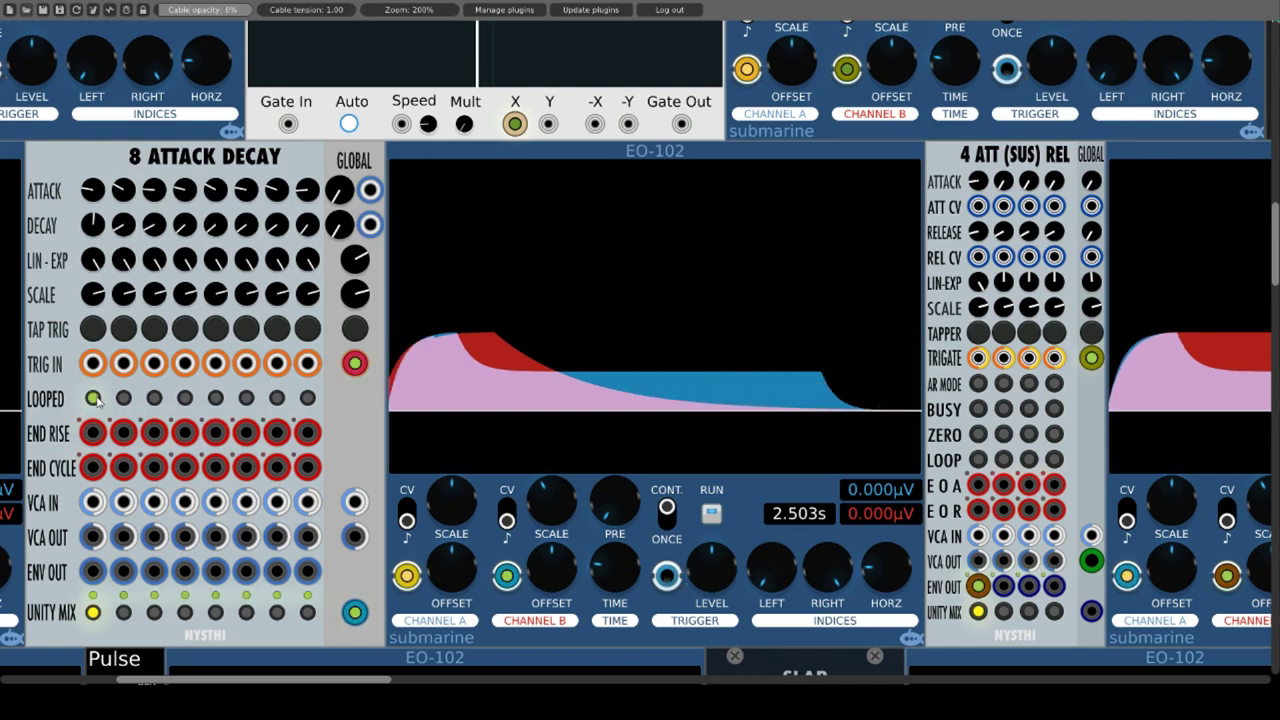
{"action": "left_click", "coordinate": [93, 400]}
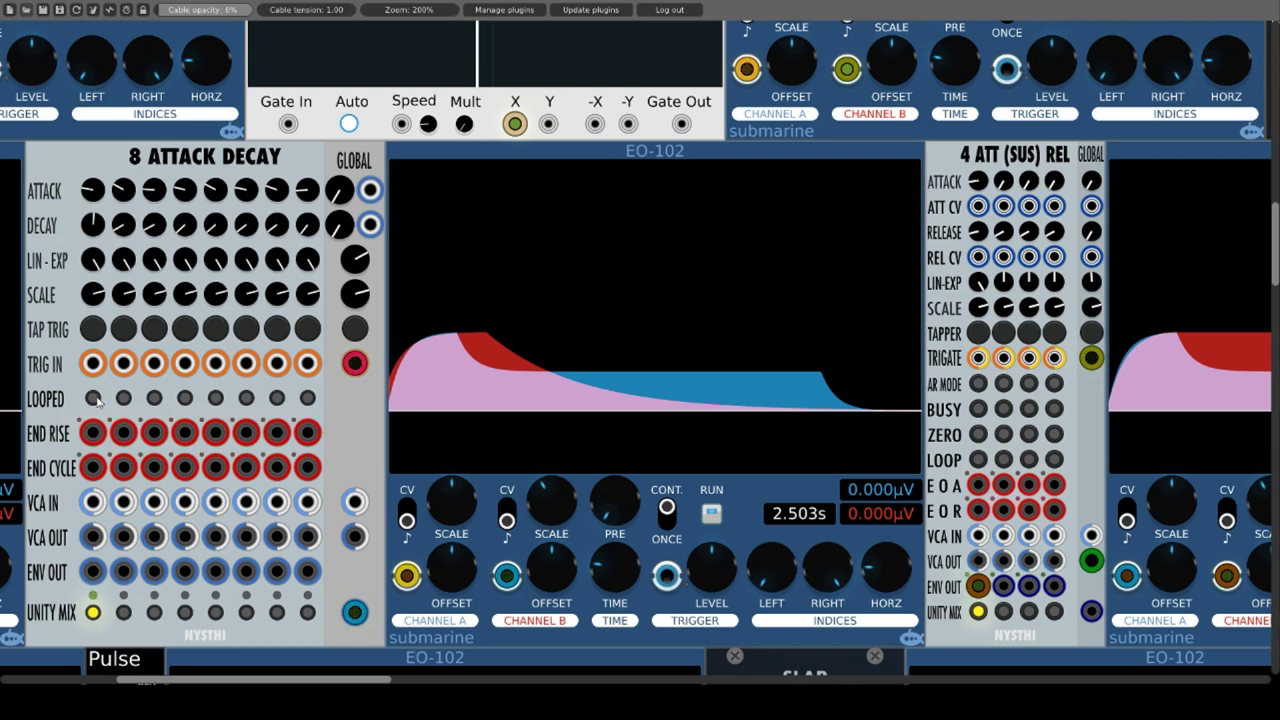
Feed the 8 Attack Decay's END RISE, END CYCLE, ENV OUT and finally UNITY MIX into channel B, raising global decay and centring global LIN-EXP.
{"action": "mouse_move", "coordinate": [355, 612]}
{"action": "left_mouse_down"}
{"action": "mouse_move", "coordinate": [250, 430]}
{"action": "mouse_move", "coordinate": [92, 432]}
{"action": "left_mouse_up"}
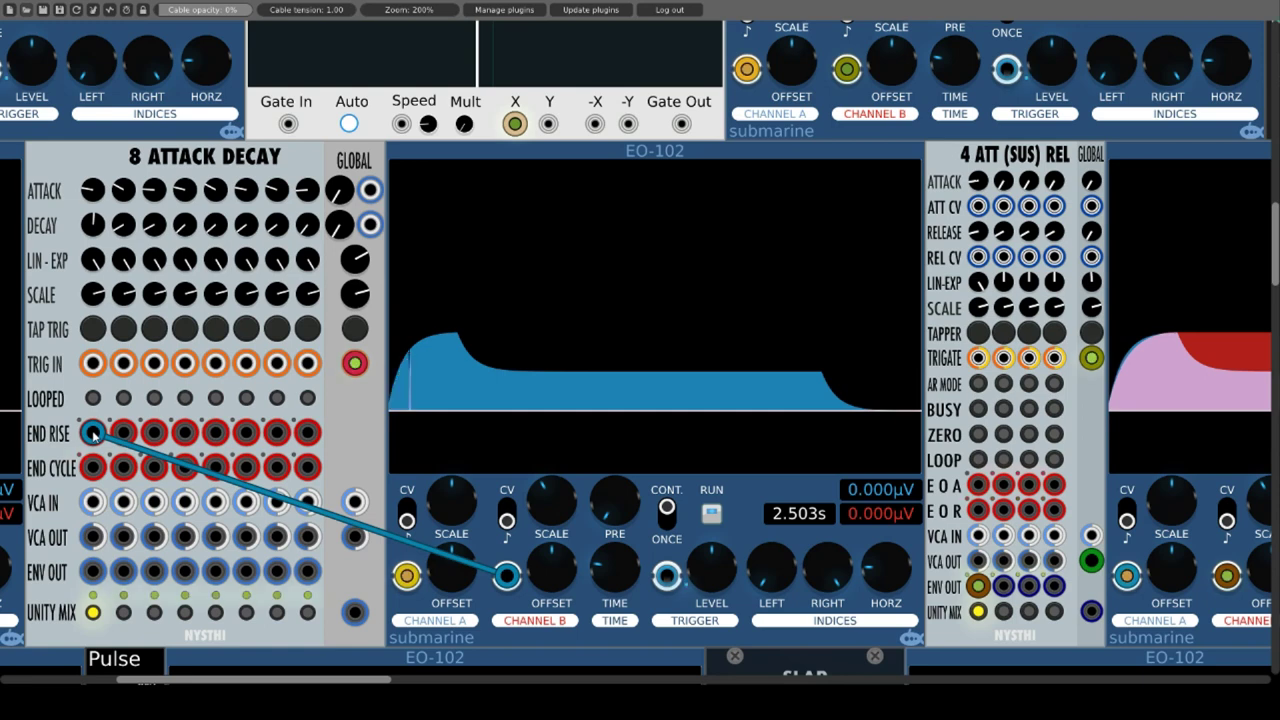
{"action": "left_click_drag", "start_coordinate": [92, 432], "coordinate": [92, 467]}
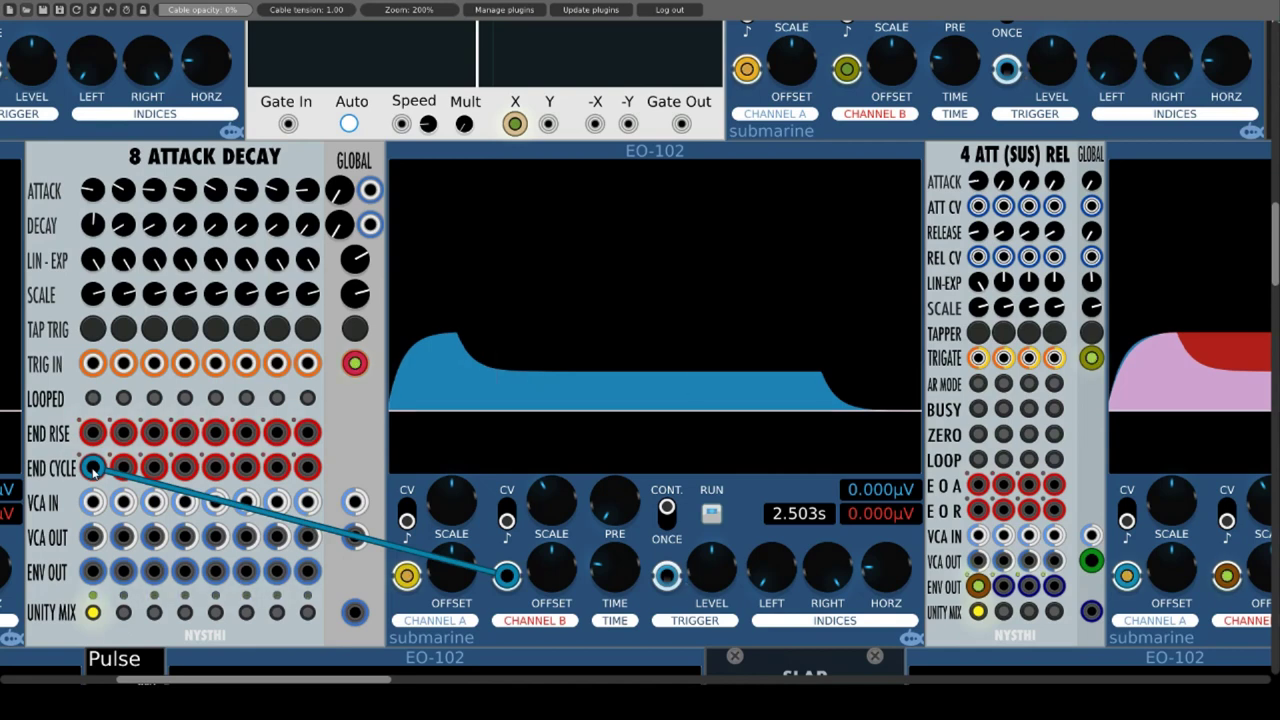
{"action": "left_click_drag", "start_coordinate": [93, 469], "coordinate": [92, 572]}
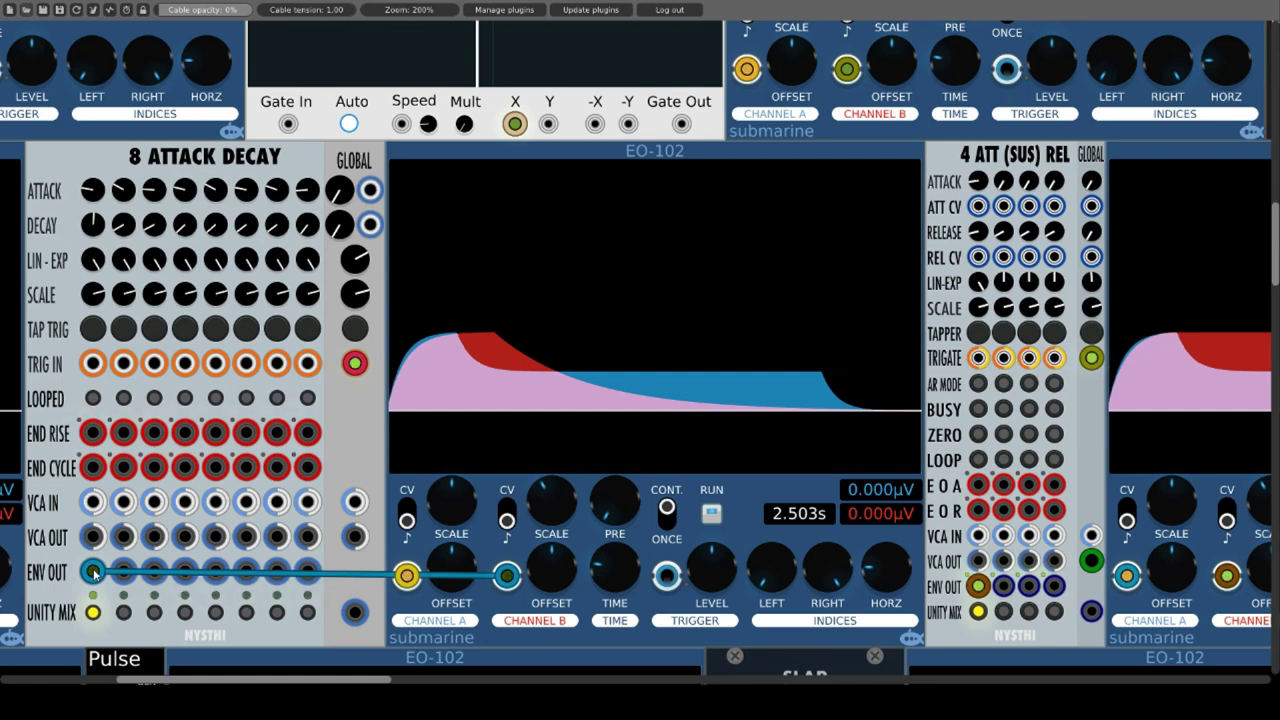
{"action": "mouse_move", "coordinate": [93, 572]}
{"action": "left_mouse_down"}
{"action": "mouse_move", "coordinate": [300, 588]}
{"action": "mouse_move", "coordinate": [354, 616]}
{"action": "left_mouse_up"}
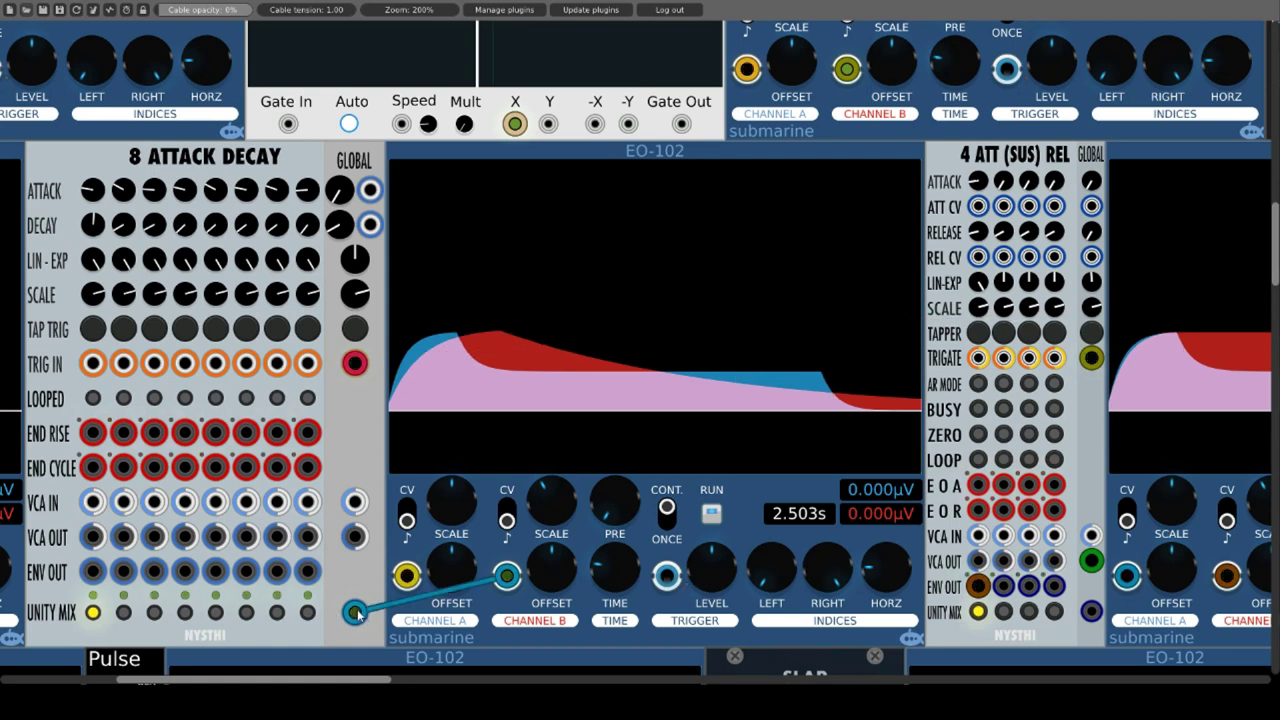
{"action": "mouse_move", "coordinate": [357, 615]}
{"action": "left_mouse_down"}
{"action": "mouse_move", "coordinate": [354, 586]}
{"action": "mouse_move", "coordinate": [355, 613]}
{"action": "left_mouse_up"}
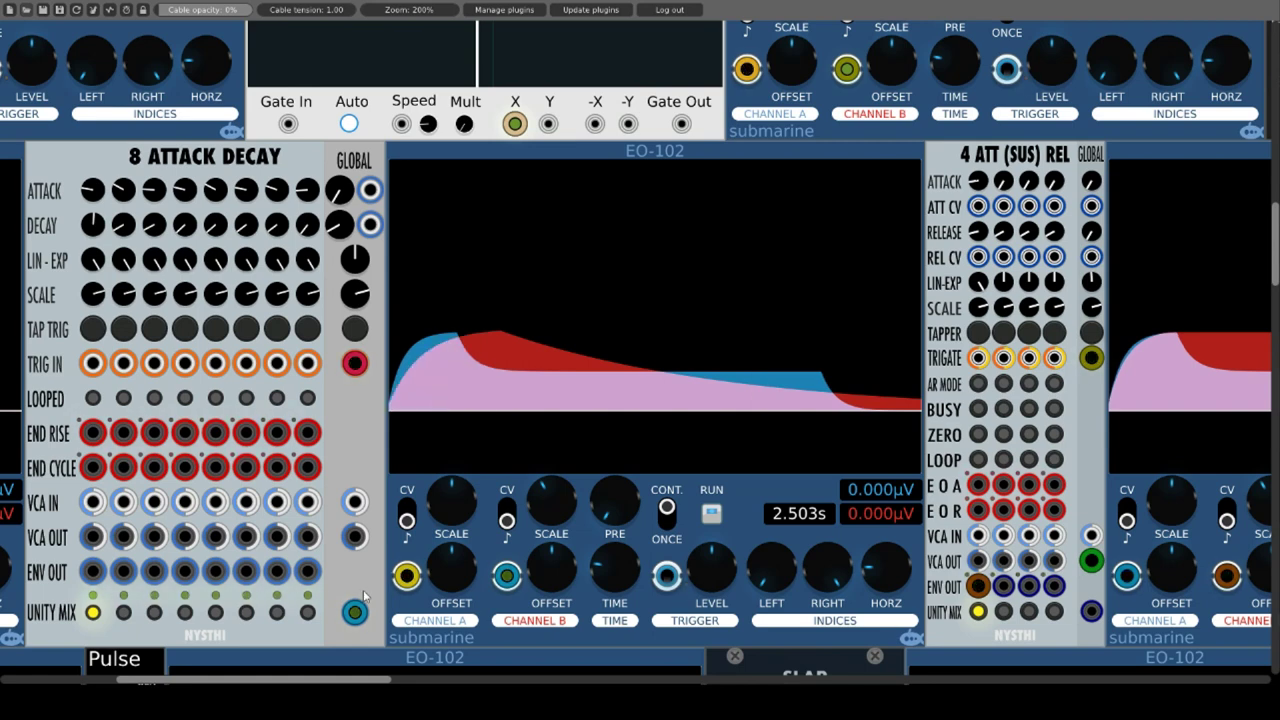
Add envelopes 2 to 8 to the 8 Attack Decay's unity mix, and remove the third and sixth from it.
{"action": "left_click", "coordinate": [123, 613]}
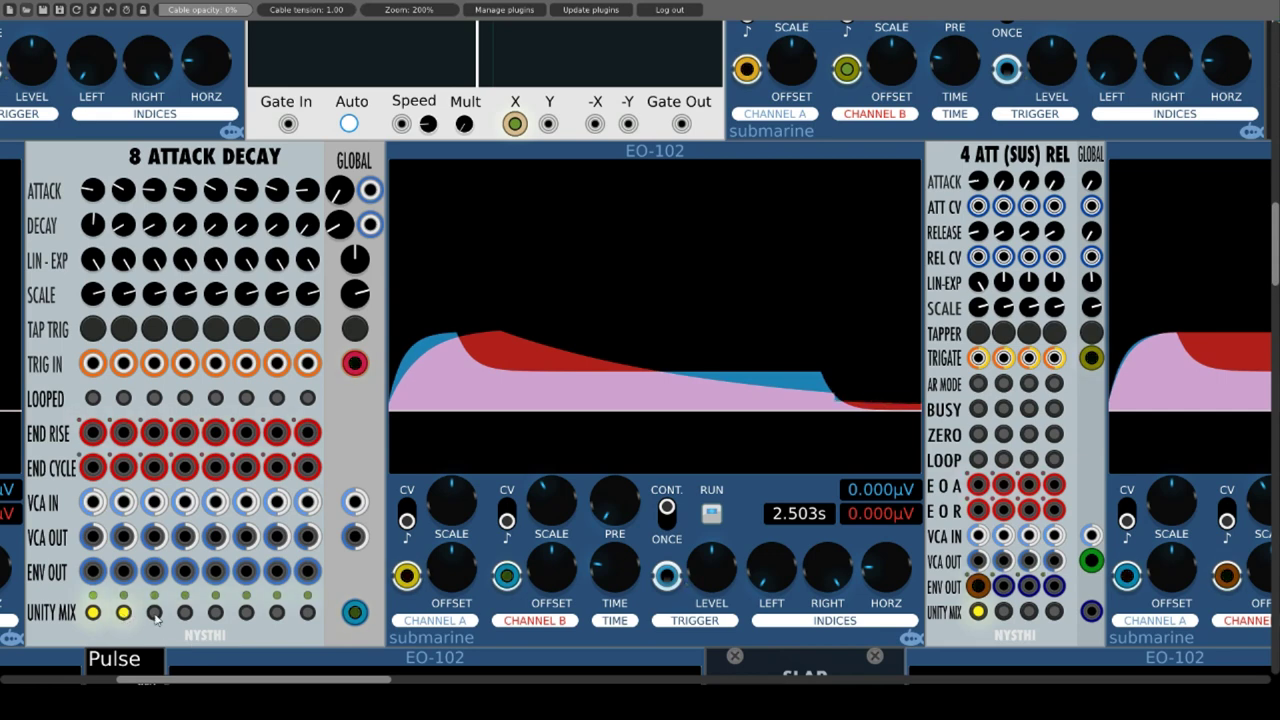
{"action": "left_click", "coordinate": [154, 613]}
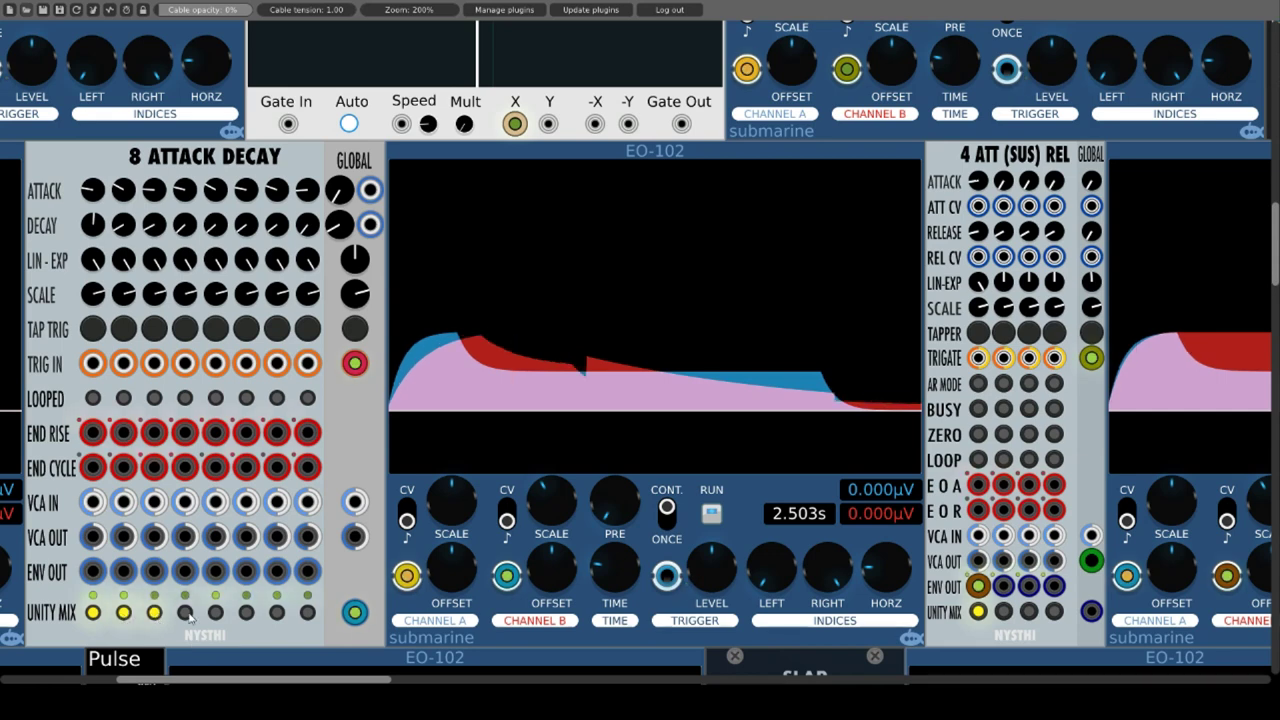
{"action": "left_click", "coordinate": [185, 613]}
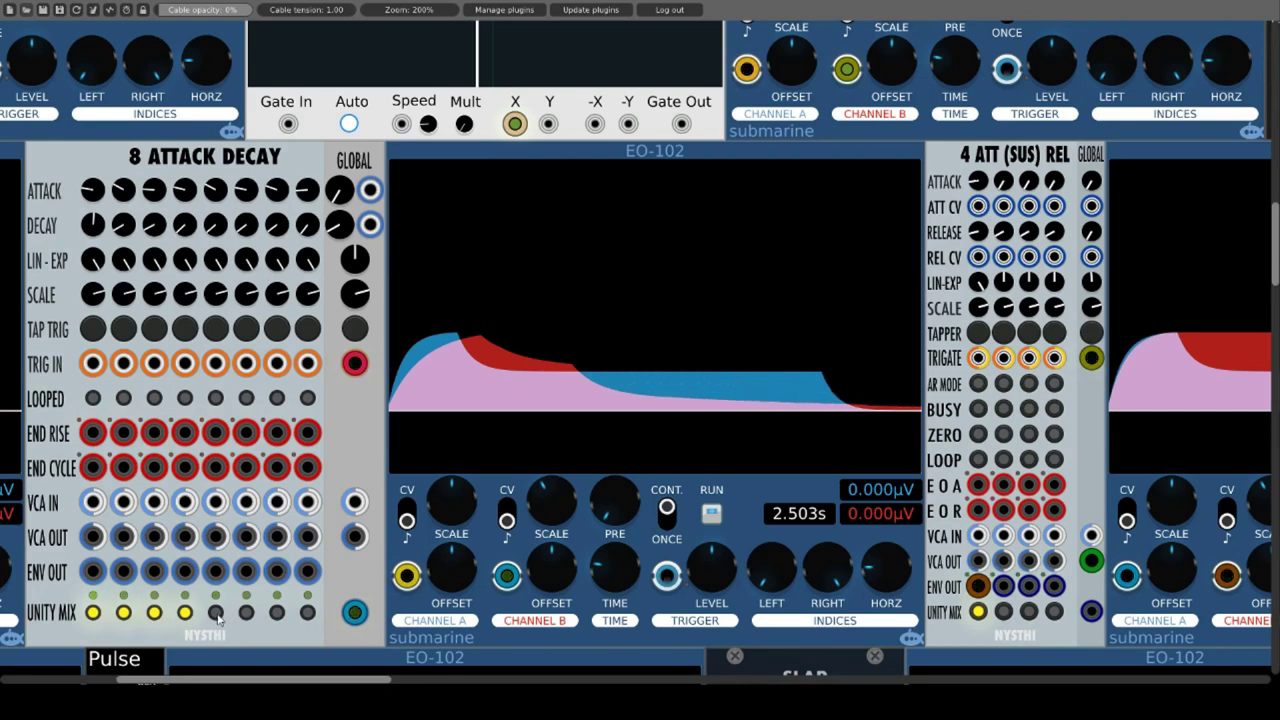
{"action": "left_click", "coordinate": [215, 613]}
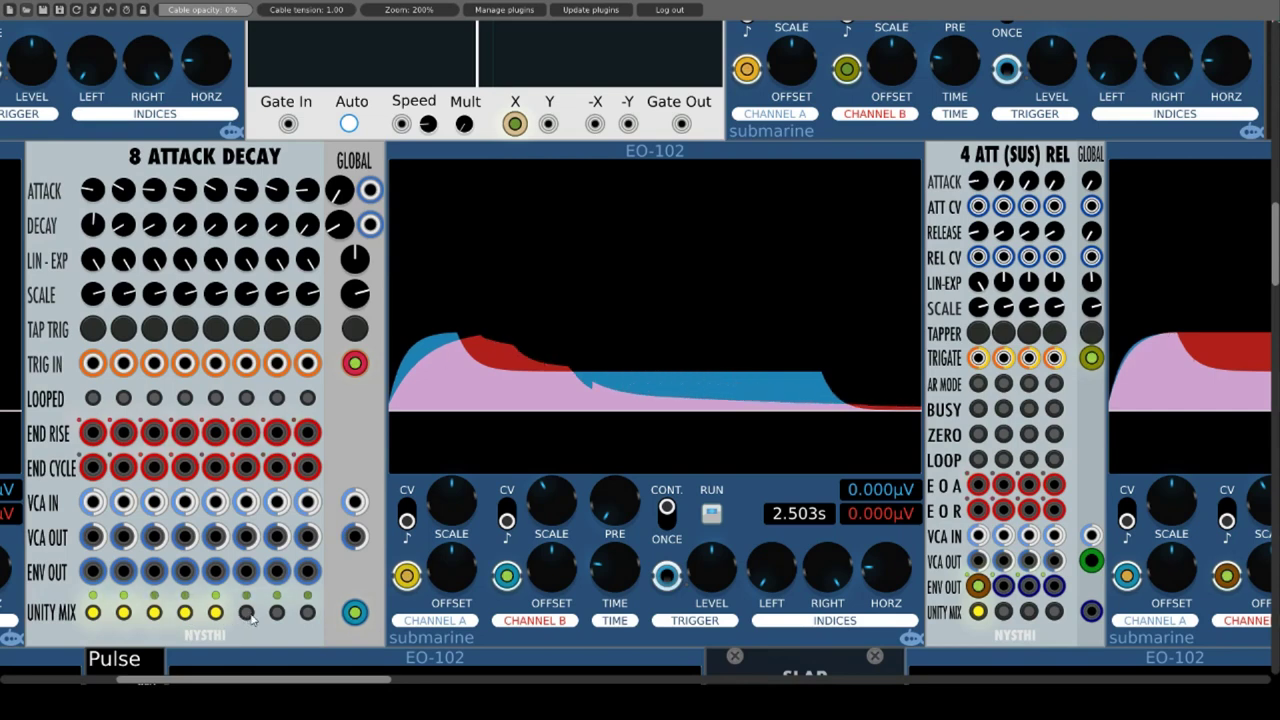
{"action": "left_click", "coordinate": [246, 613]}
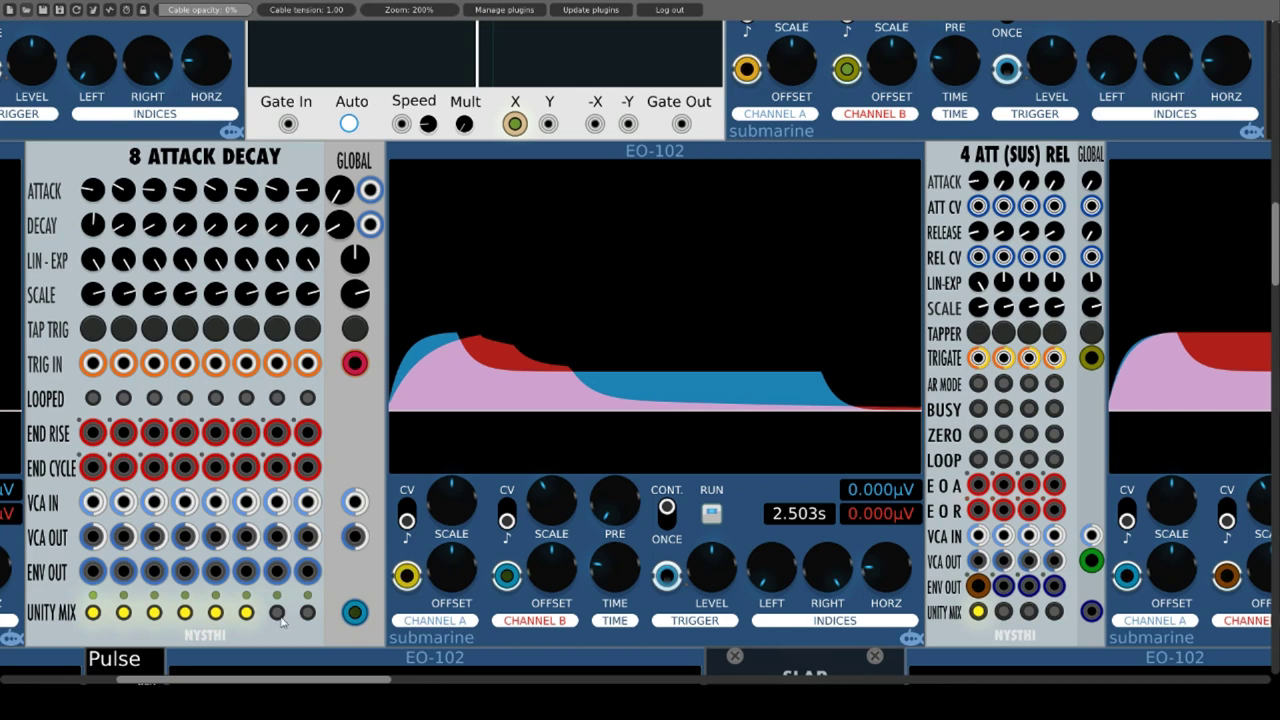
{"action": "left_click", "coordinate": [277, 613]}
{"action": "left_click", "coordinate": [308, 613]}
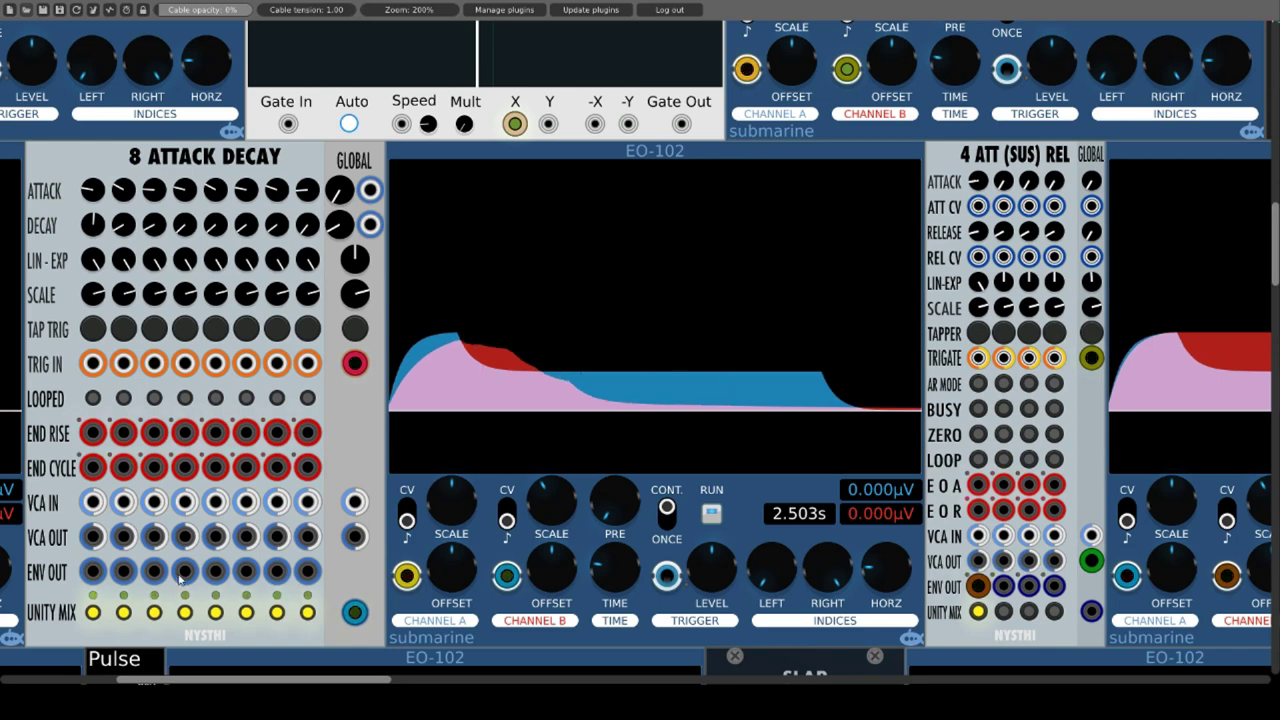
{"action": "left_click", "coordinate": [154, 613]}
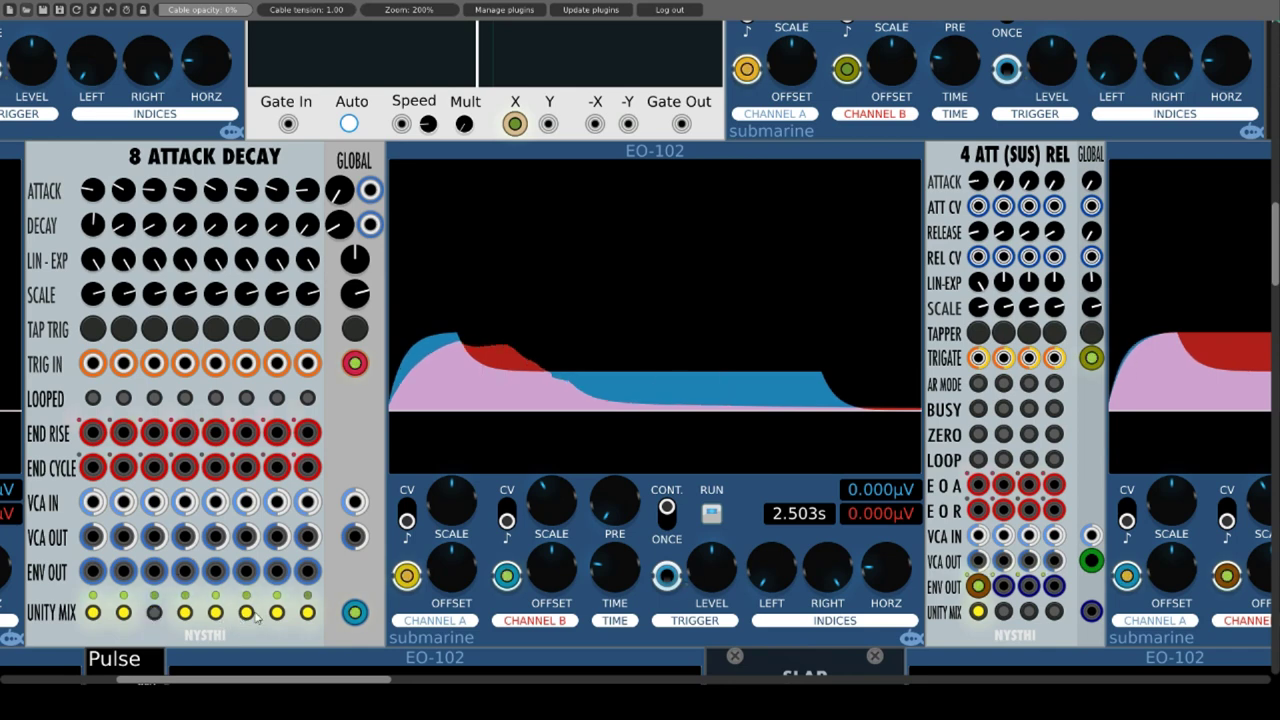
{"action": "left_click", "coordinate": [246, 613]}
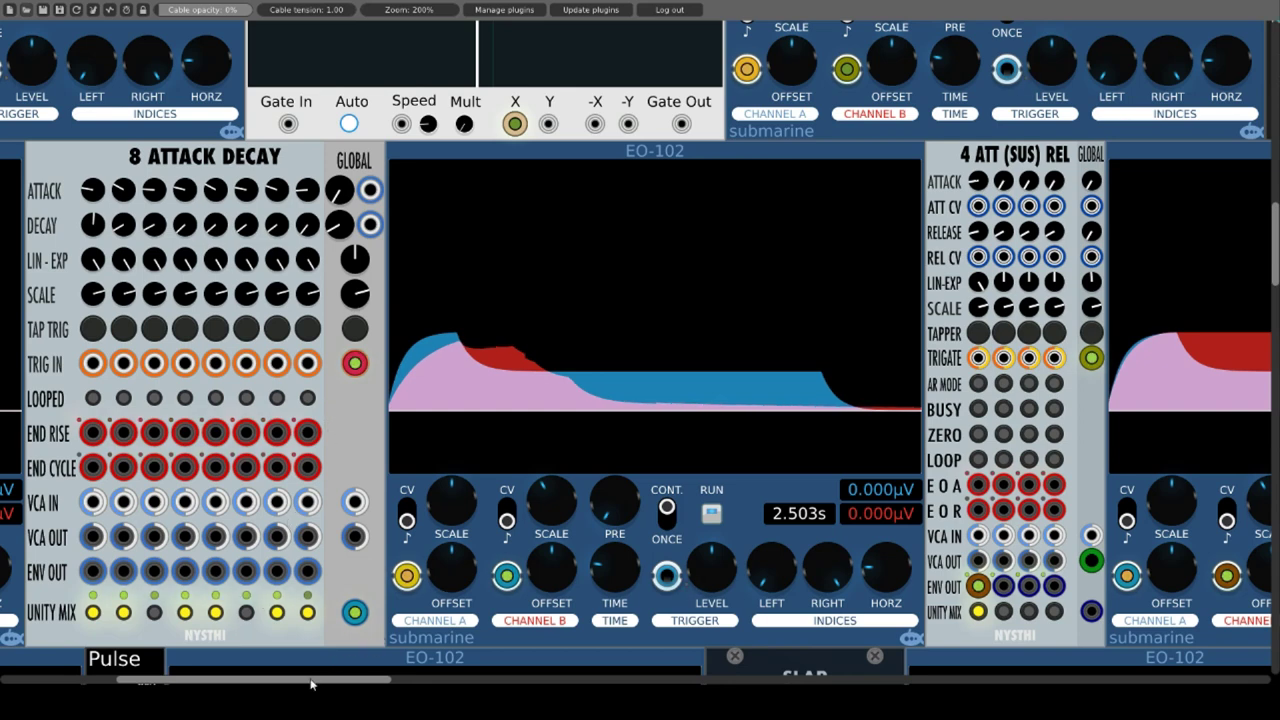
Switch AR mode on and back off for the first envelope of the 4 ATT (SUS) REL.
{"action": "scroll", "coordinate": [640, 400], "scroll_direction": "right", "scroll_amount": 2}
{"action": "scroll", "coordinate": [640, 400], "scroll_direction": "right", "scroll_amount": 10}
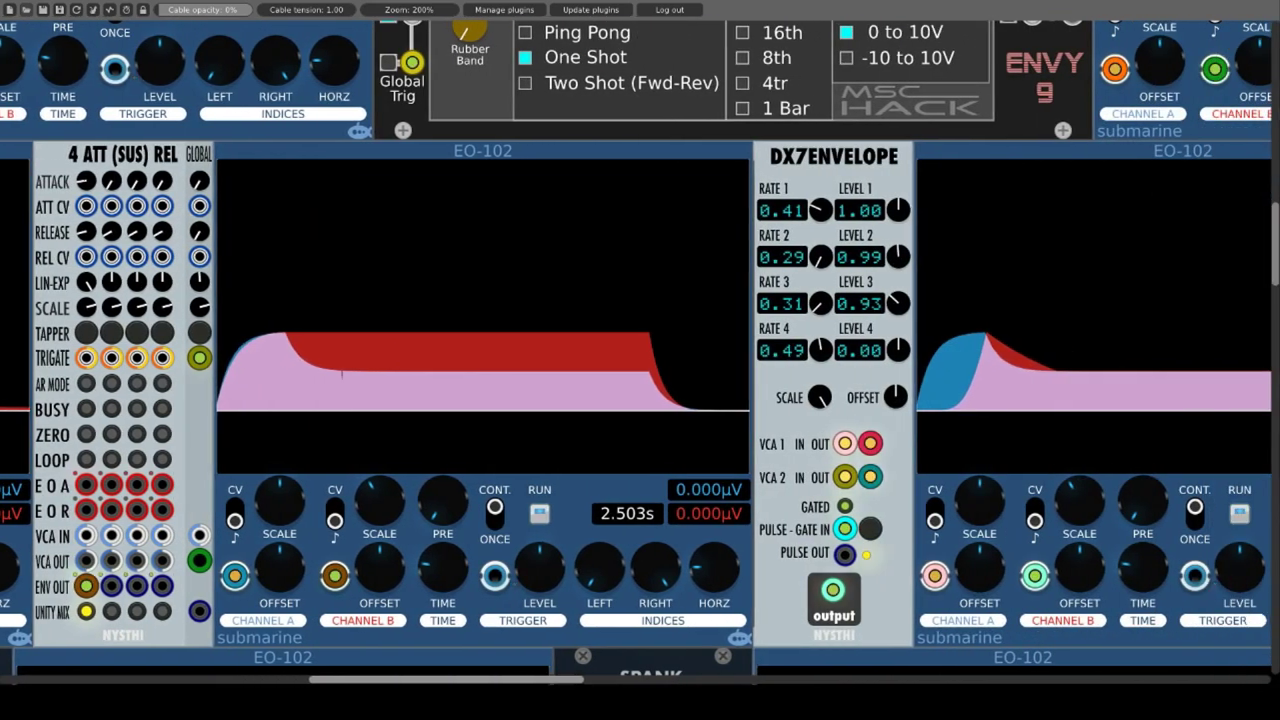
{"action": "scroll", "coordinate": [640, 400], "scroll_direction": "left", "scroll_amount": 3}
{"action": "scroll", "coordinate": [334, 457], "scroll_direction": "left", "scroll_amount": 1}
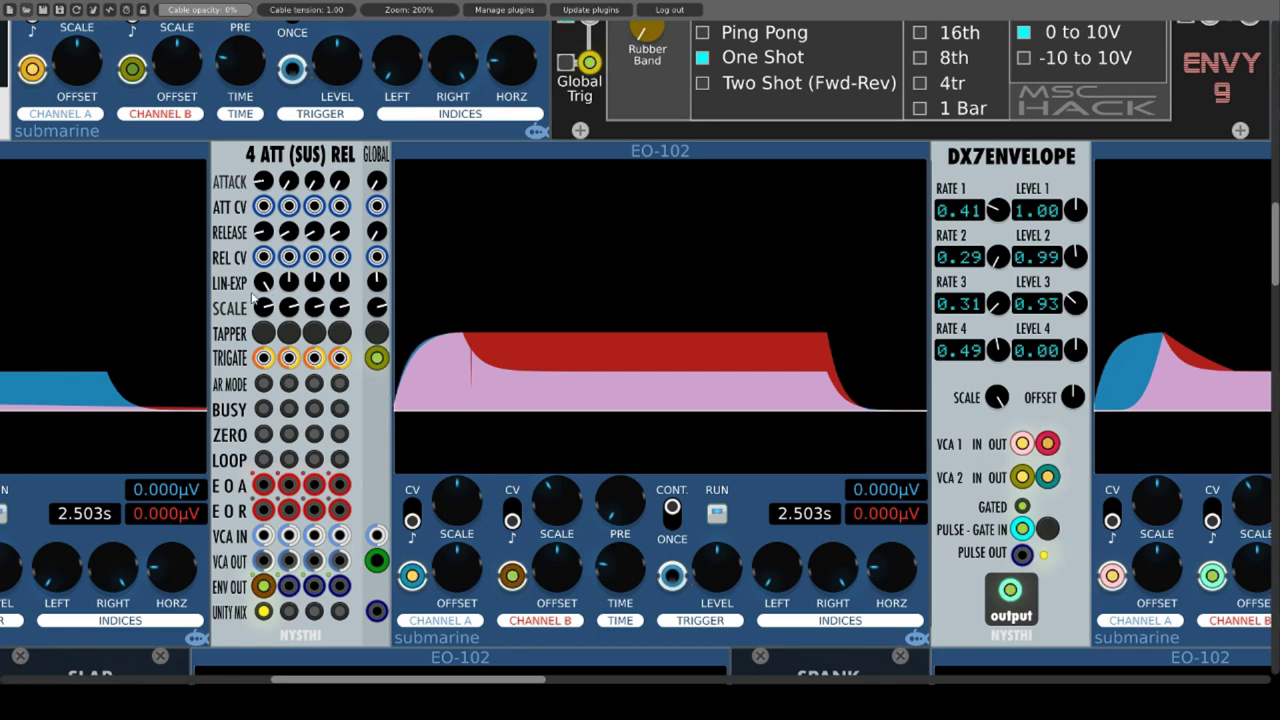
{"action": "left_click", "coordinate": [263, 383]}
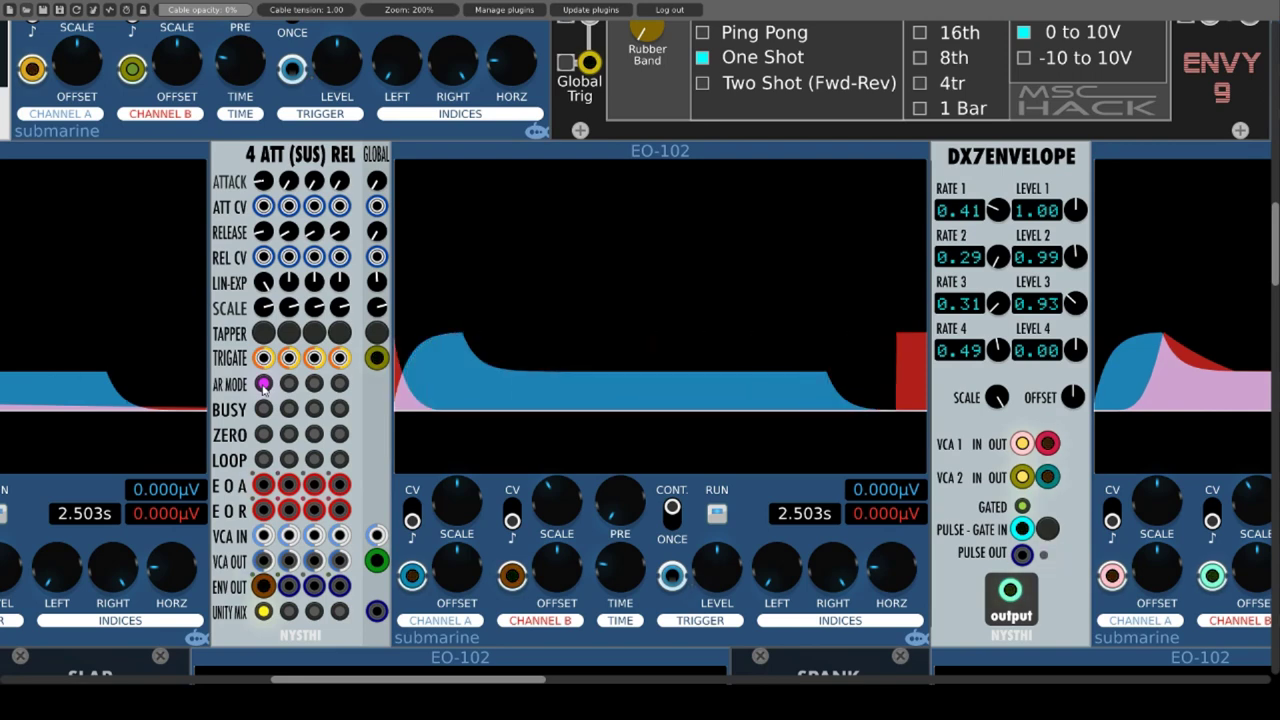
{"action": "left_click", "coordinate": [263, 384]}
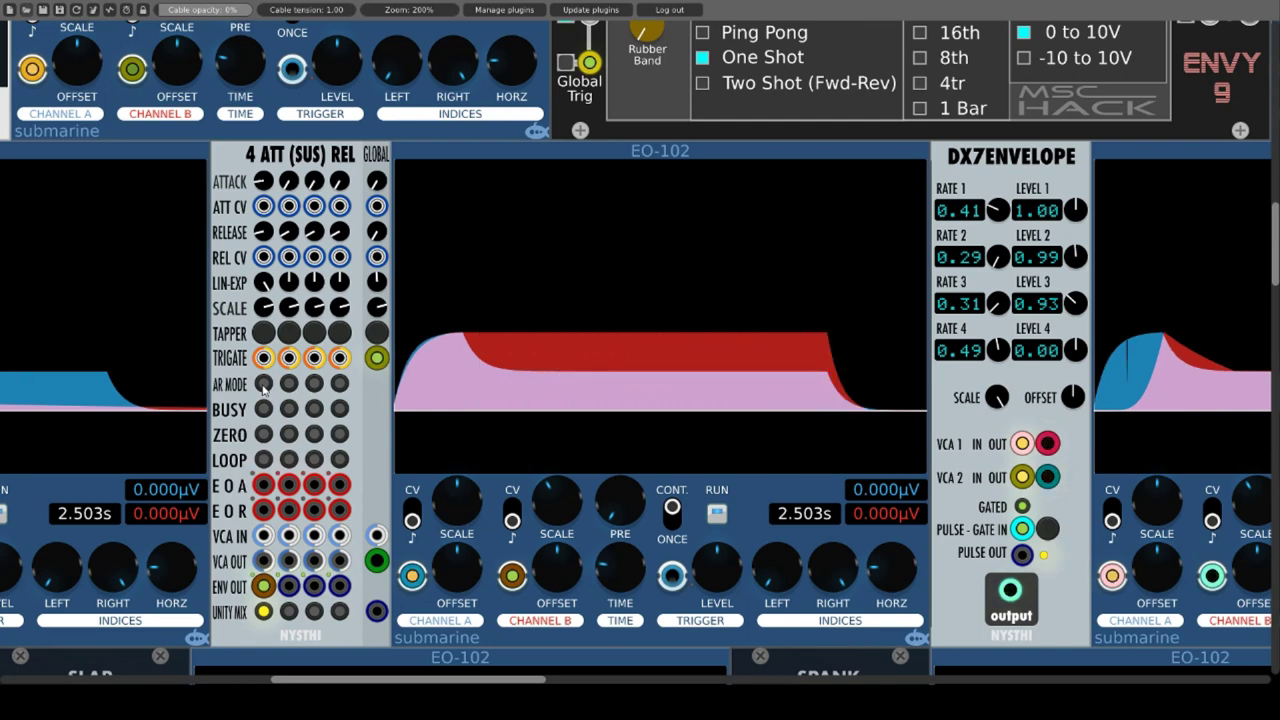
Try BUSY and ZERO with AR mode on the first 4 ATT (SUS) REL envelope, ending with ZERO, LOOP and AR mode on.
{"action": "left_click", "coordinate": [264, 410]}
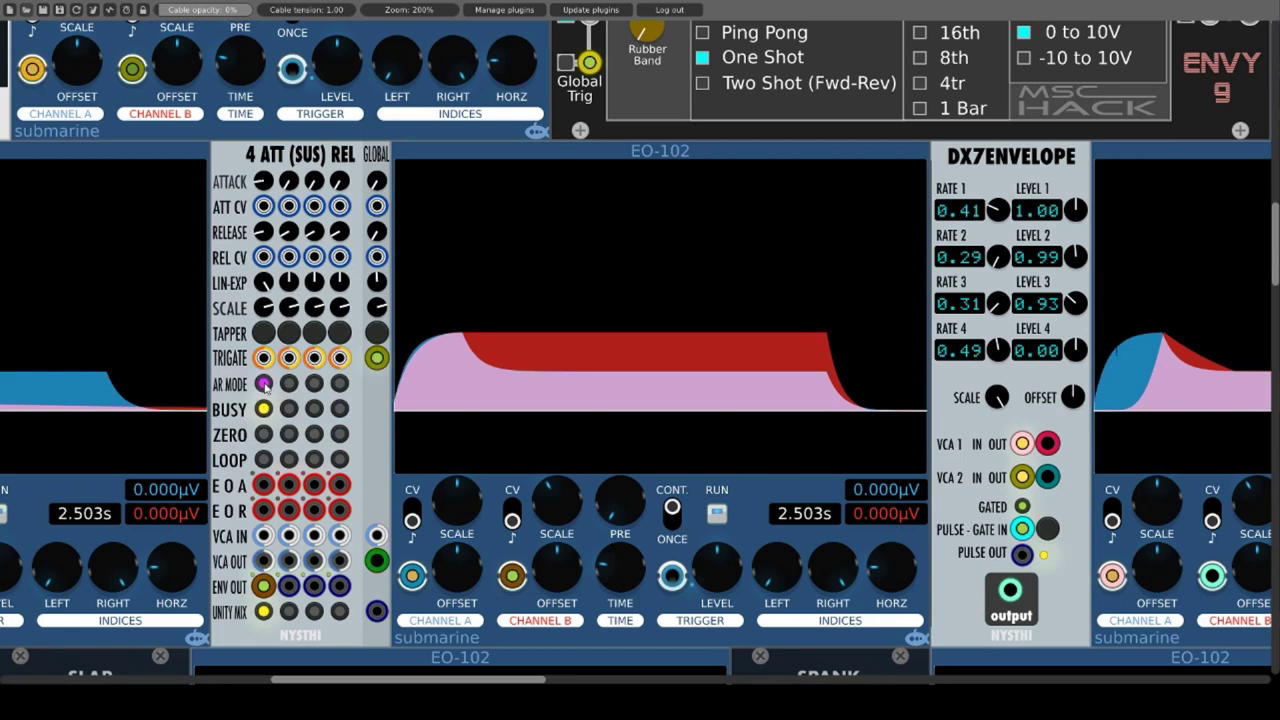
{"action": "left_click", "coordinate": [265, 437]}
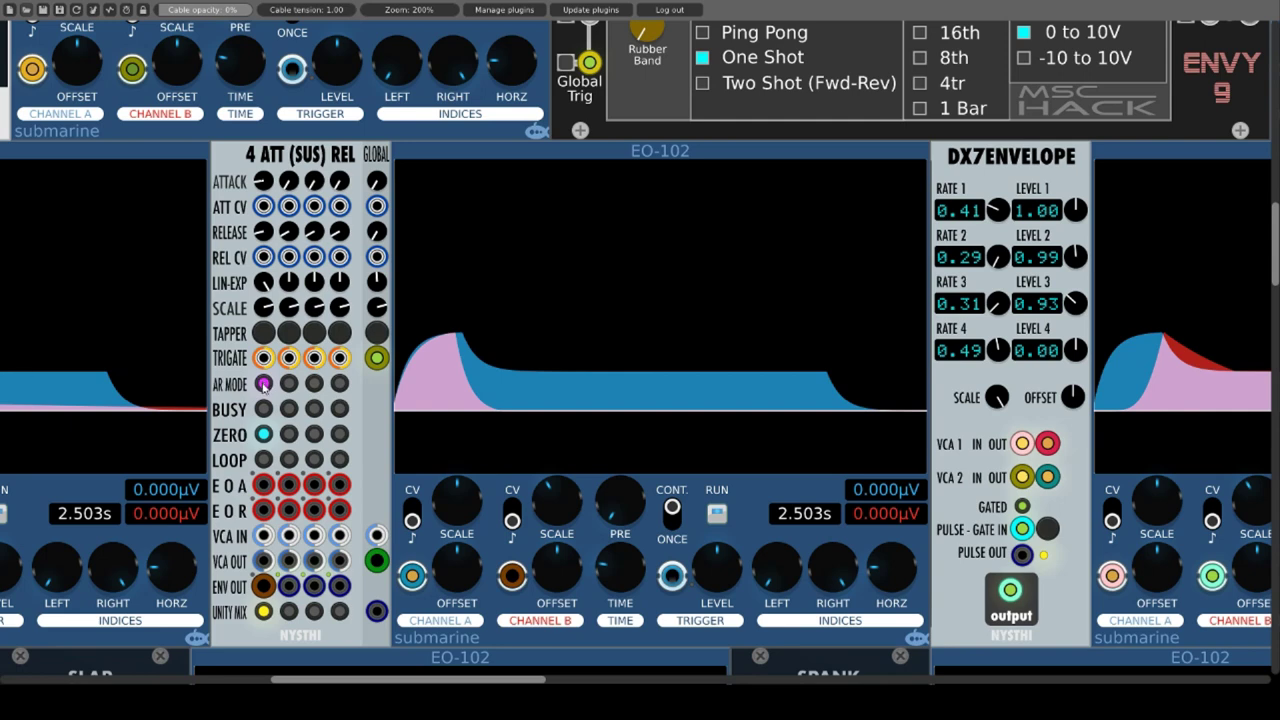
{"action": "left_click", "coordinate": [265, 385]}
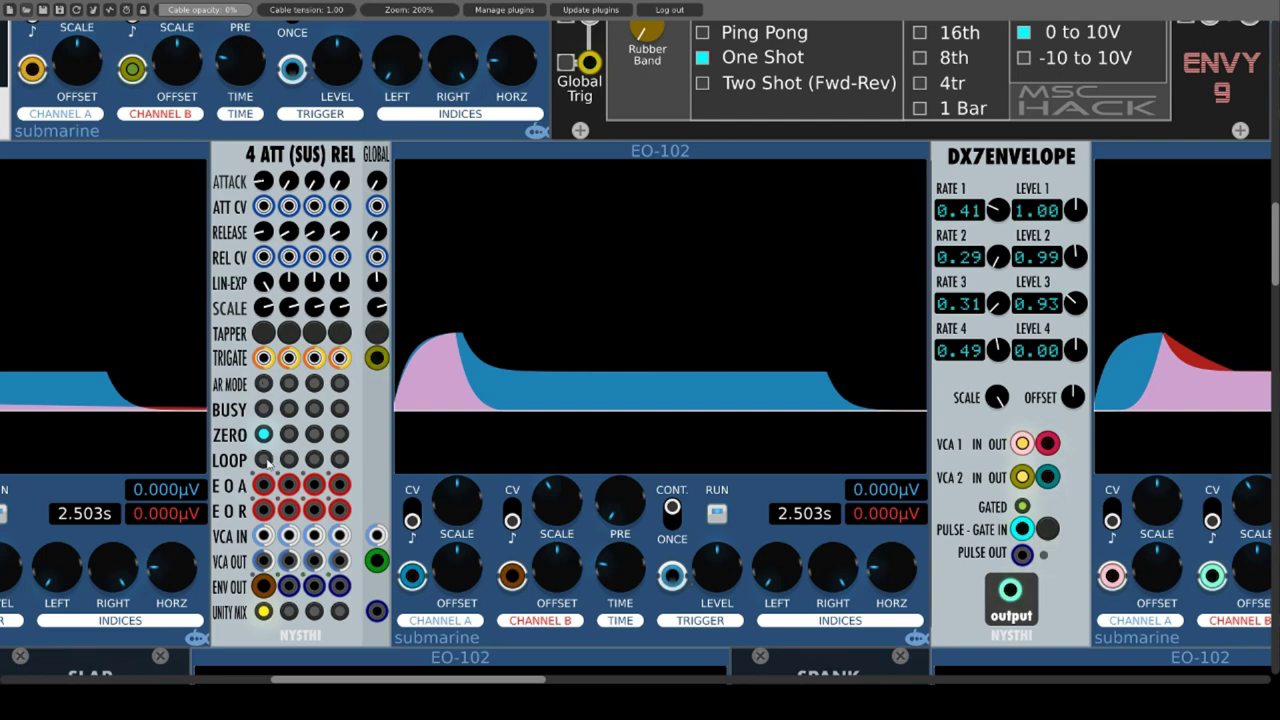
{"action": "left_click", "coordinate": [264, 459]}
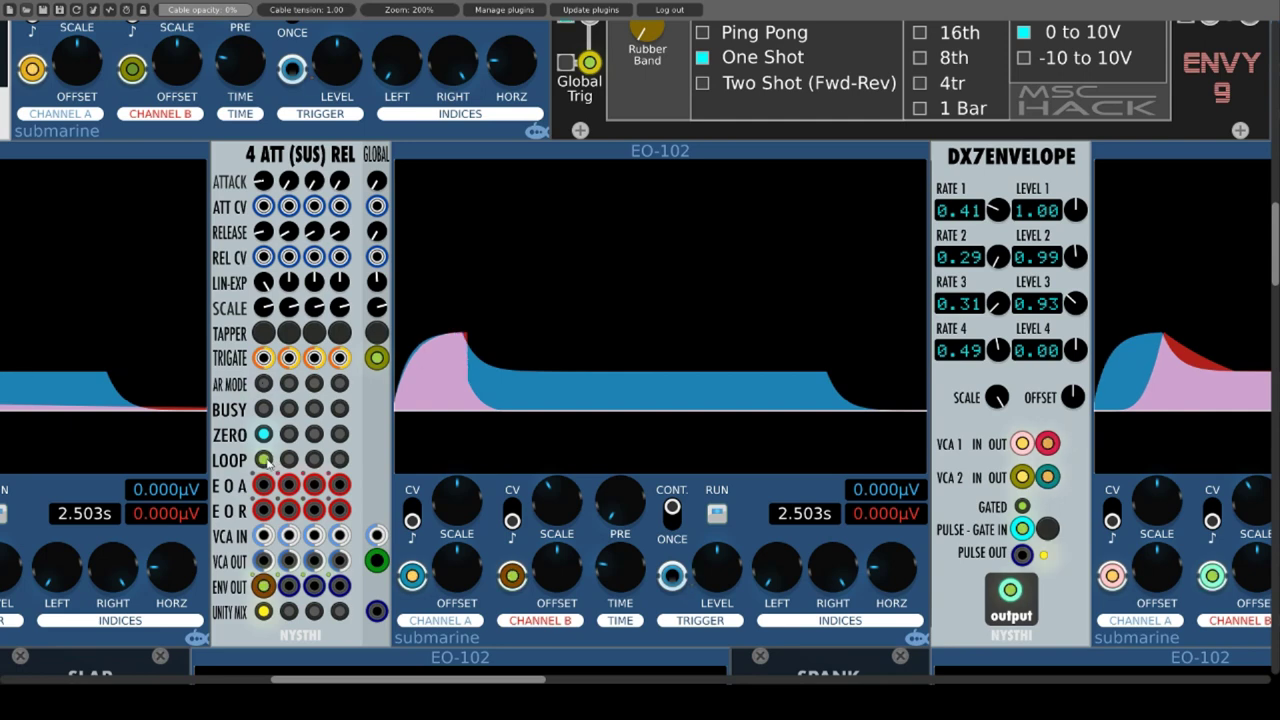
{"action": "left_click", "coordinate": [264, 384]}
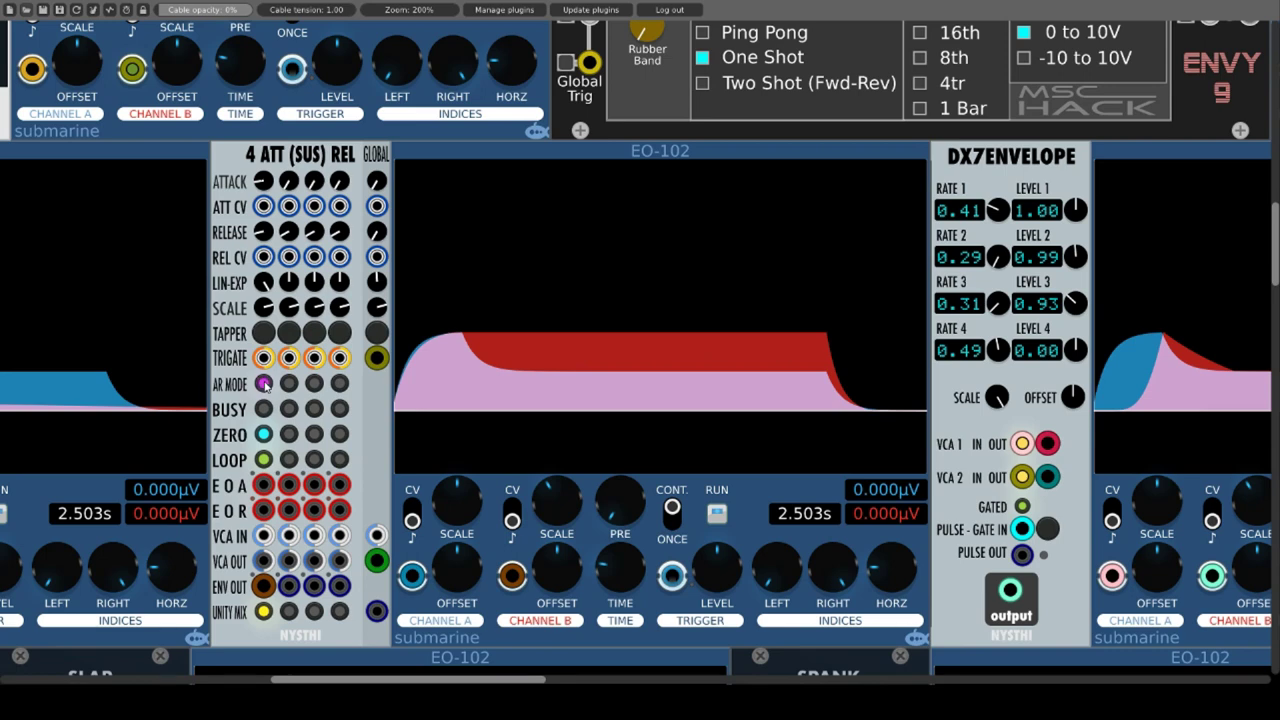
Feed the 4 ATT (SUS) REL's UNITY MIX into channel B instead of ENV OUT, and toggle the first envelope's AR mode off and on.
{"action": "mouse_move", "coordinate": [412, 586]}
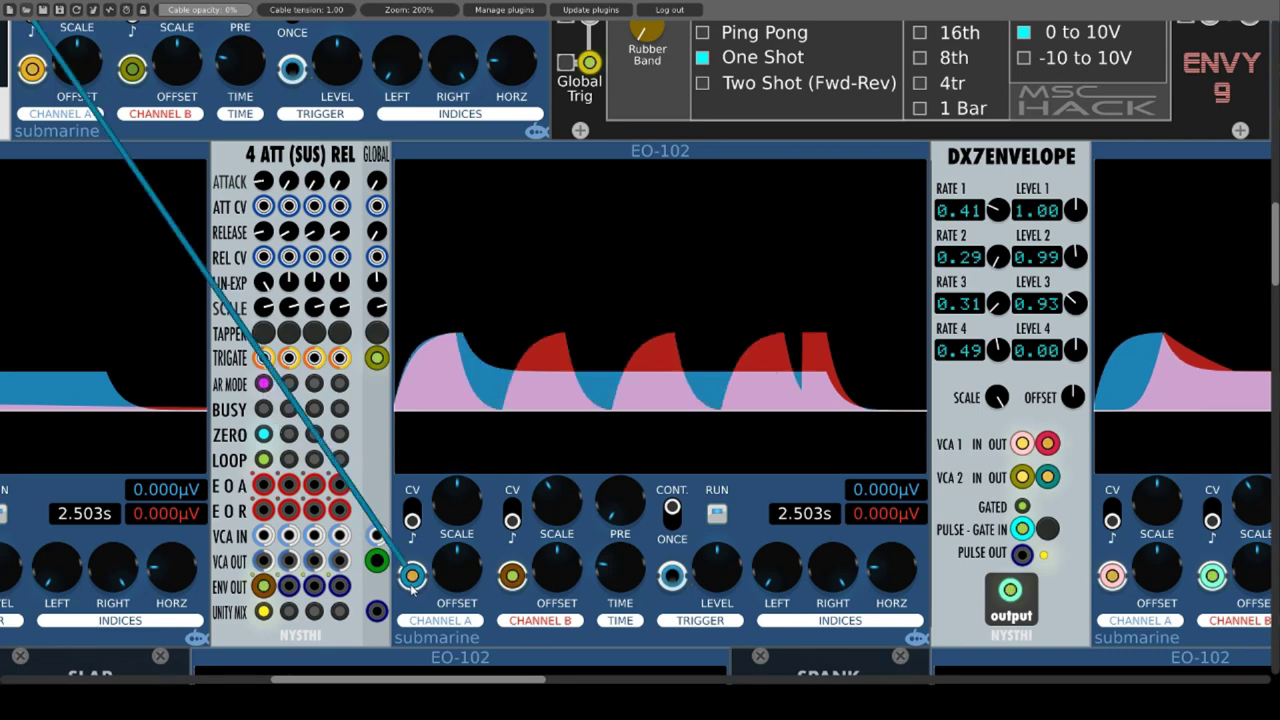
{"action": "mouse_move", "coordinate": [266, 590]}
{"action": "left_mouse_down"}
{"action": "mouse_move", "coordinate": [263, 486]}
{"action": "mouse_move", "coordinate": [262, 560]}
{"action": "mouse_move", "coordinate": [377, 610]}
{"action": "left_mouse_up"}
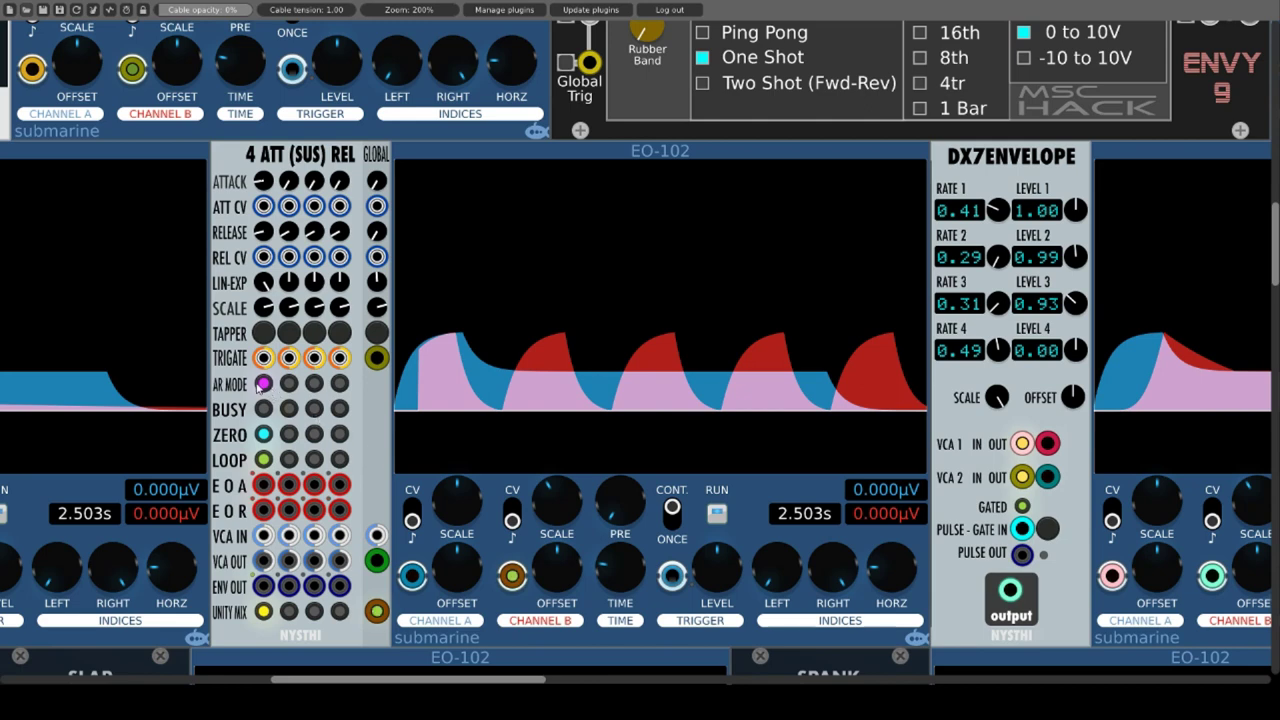
{"action": "left_click", "coordinate": [262, 385]}
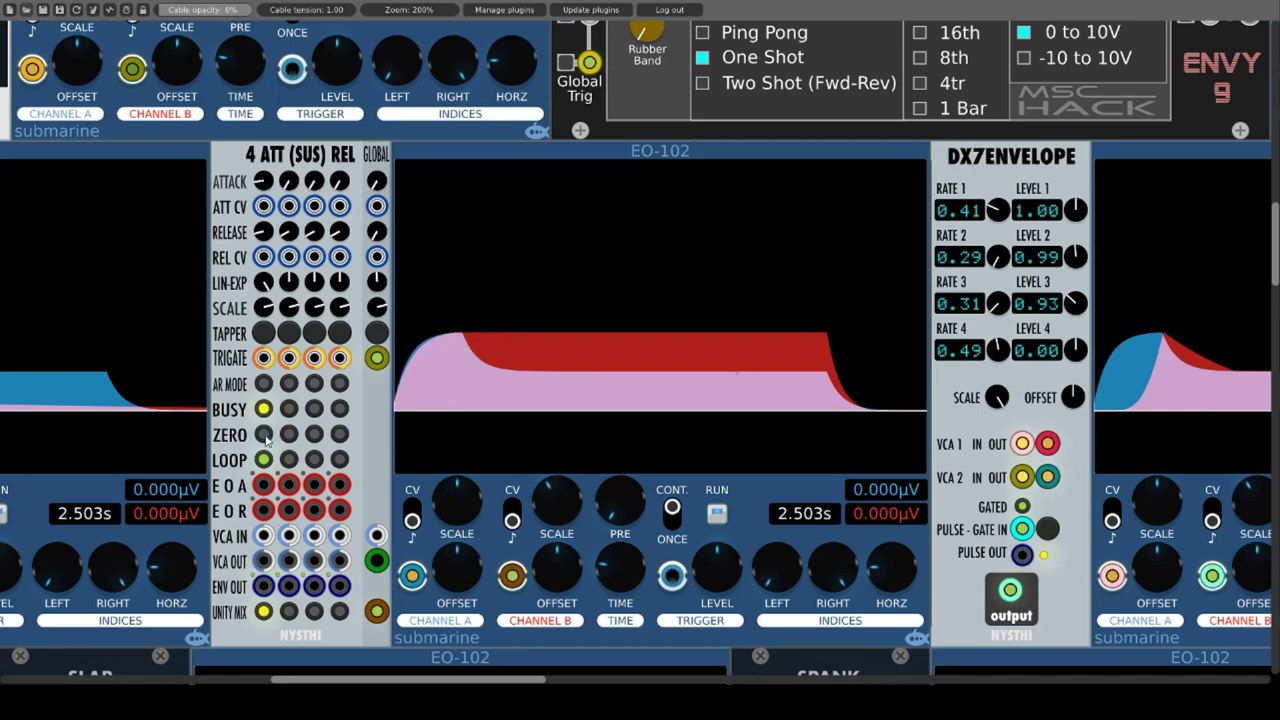
{"action": "left_click", "coordinate": [264, 385]}
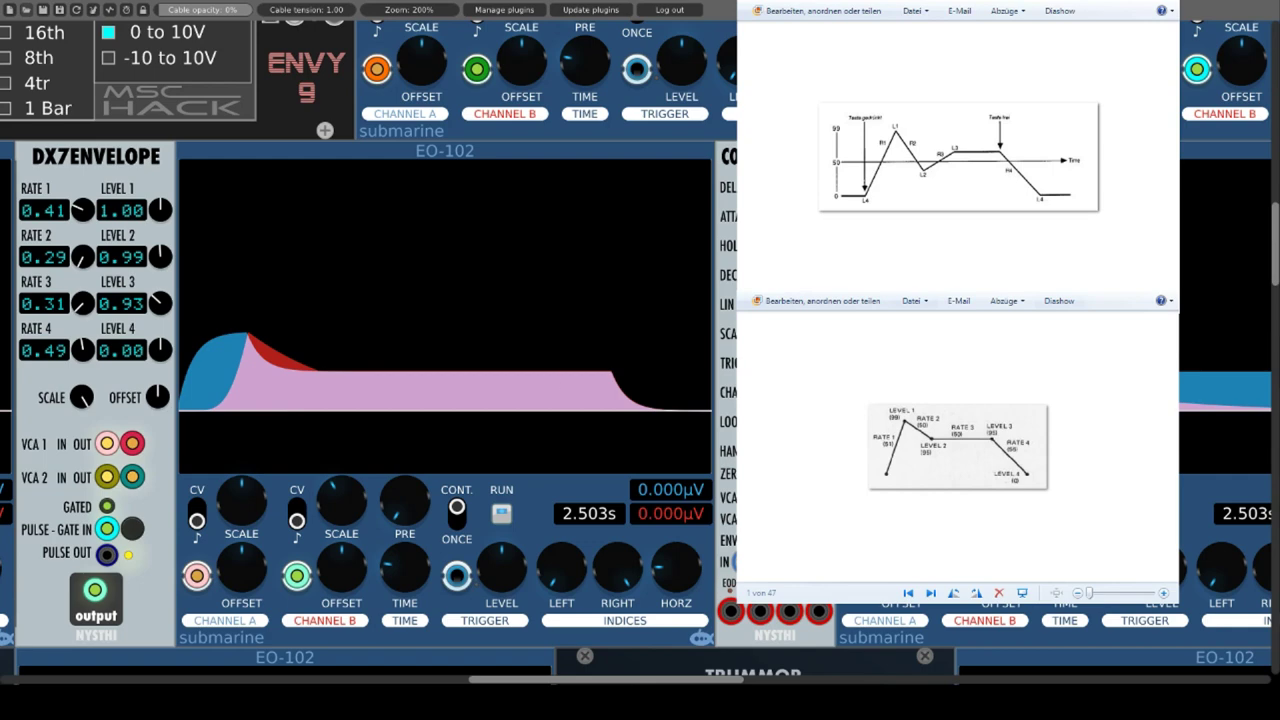
Try DX7ENVELOPE's LEVEL 1 at 0.24, restore it to 1.00, and lower RATE 1 to 0.00.
{"action": "right_click", "coordinate": [77, 178]}
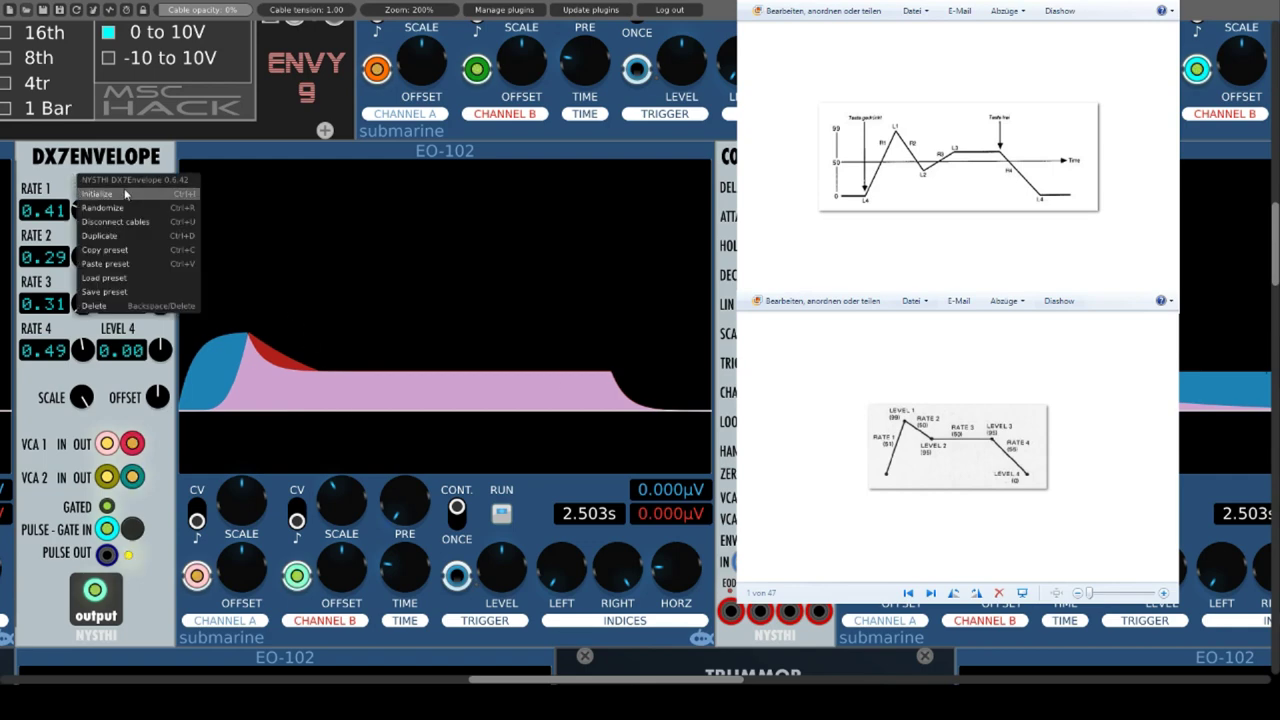
{"action": "left_click", "coordinate": [68, 177]}
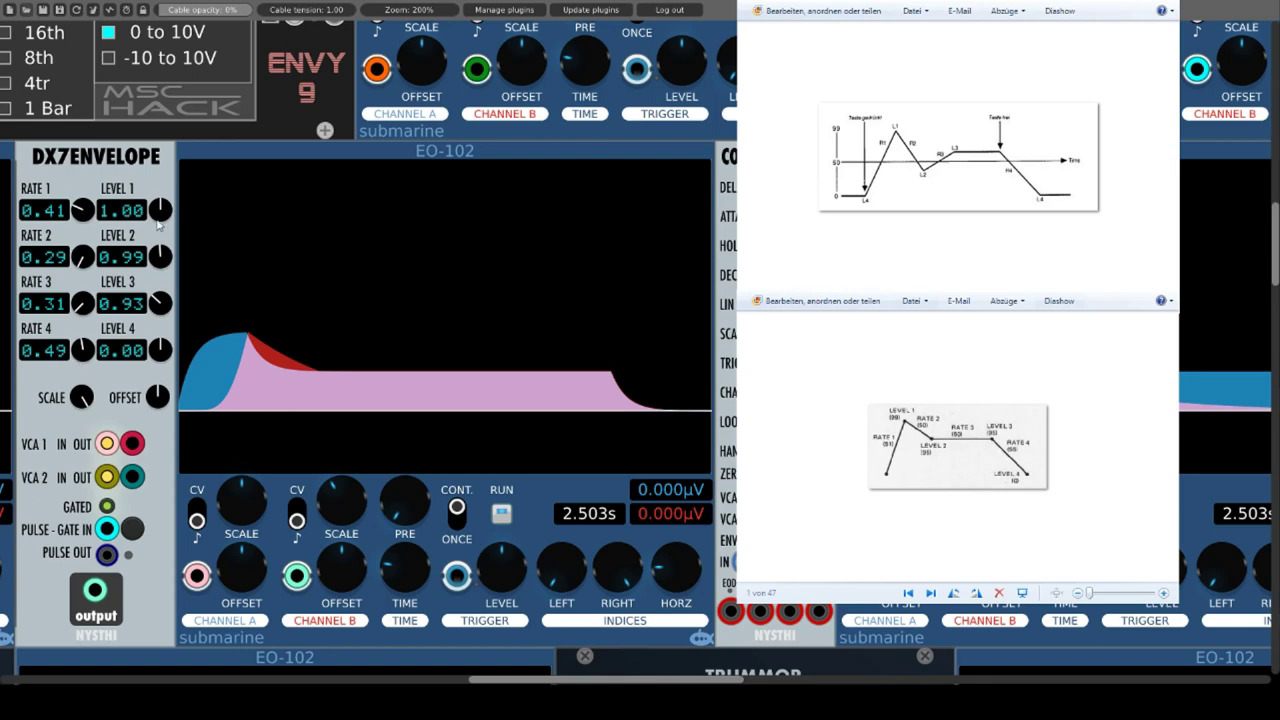
{"action": "mouse_move", "coordinate": [168, 210]}
{"action": "left_mouse_down"}
{"action": "mouse_move", "coordinate": [166, 230]}
{"action": "mouse_move", "coordinate": [164, 196]}
{"action": "left_mouse_up"}
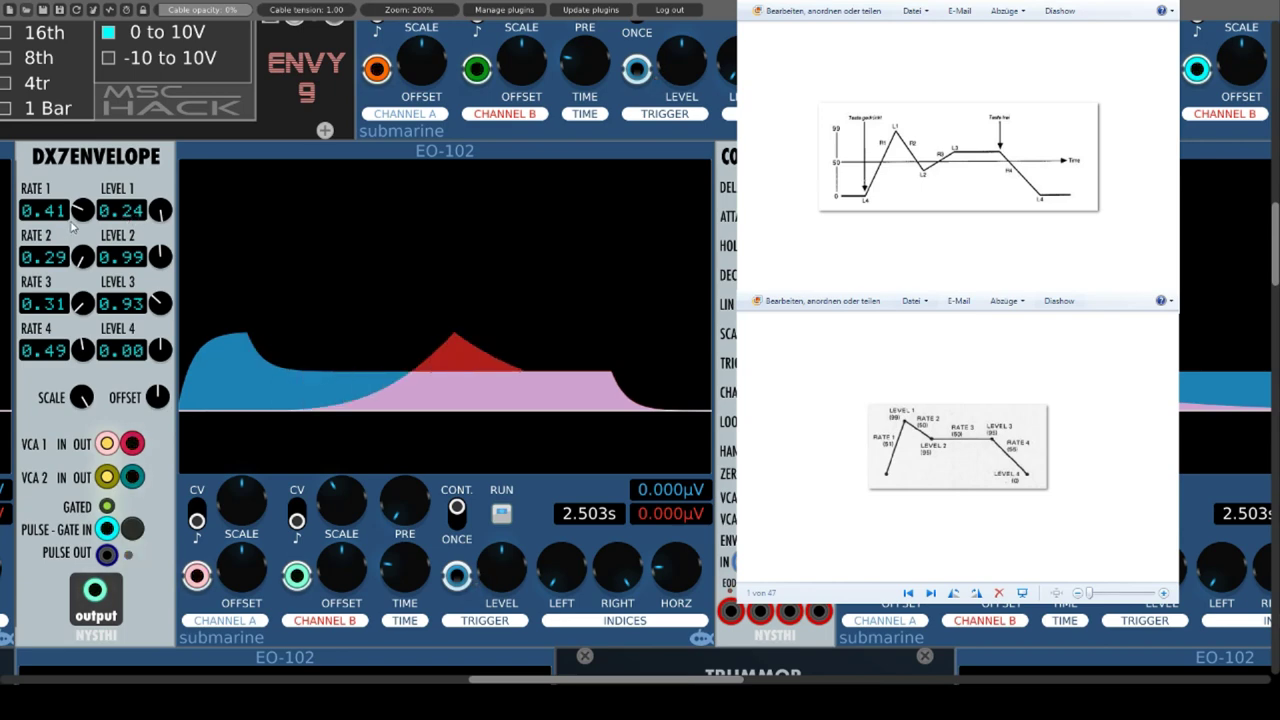
{"action": "left_click_drag", "start_coordinate": [82, 214], "coordinate": [161, 180]}
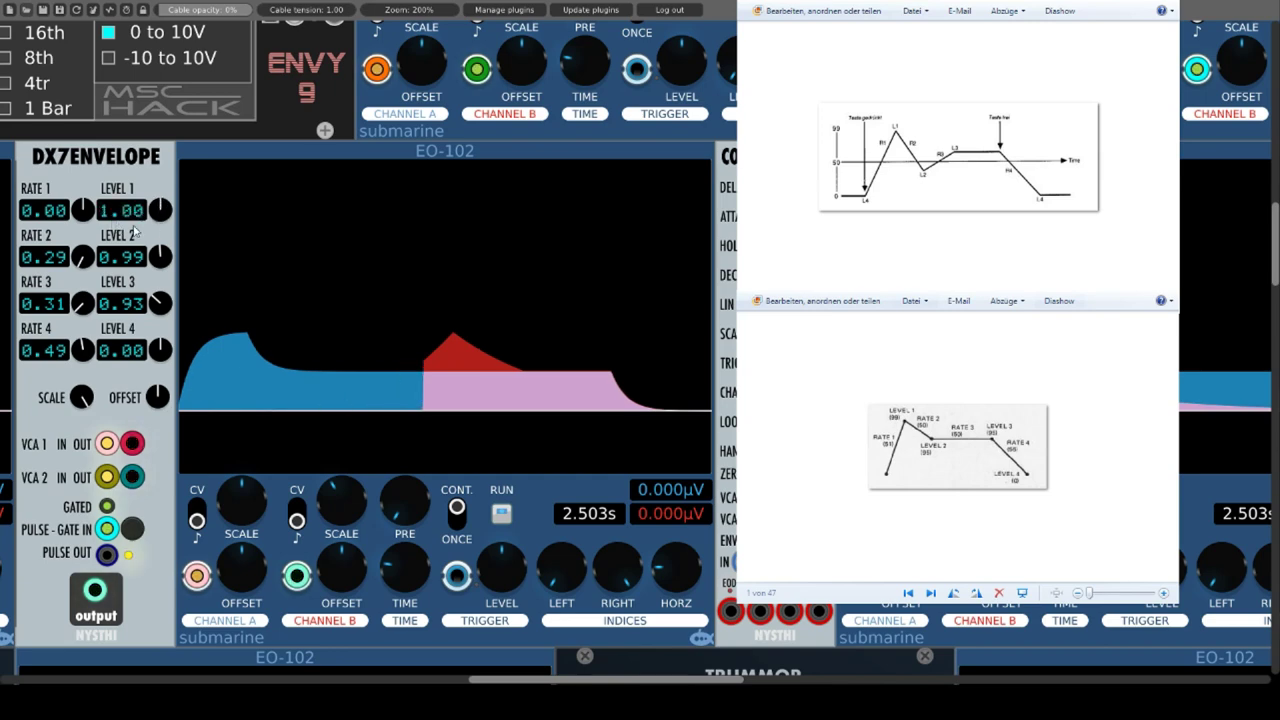
Raise DX7ENVELOPE's RATE 1 to 0.89 and reduce it through 0.49 and 0.32 to 0.29 to compare the attack shapes.
{"action": "mouse_move", "coordinate": [82, 212]}
{"action": "left_mouse_down"}
{"action": "mouse_move", "coordinate": [82, 180]}
{"action": "mouse_move", "coordinate": [85, 240]}
{"action": "left_mouse_up"}
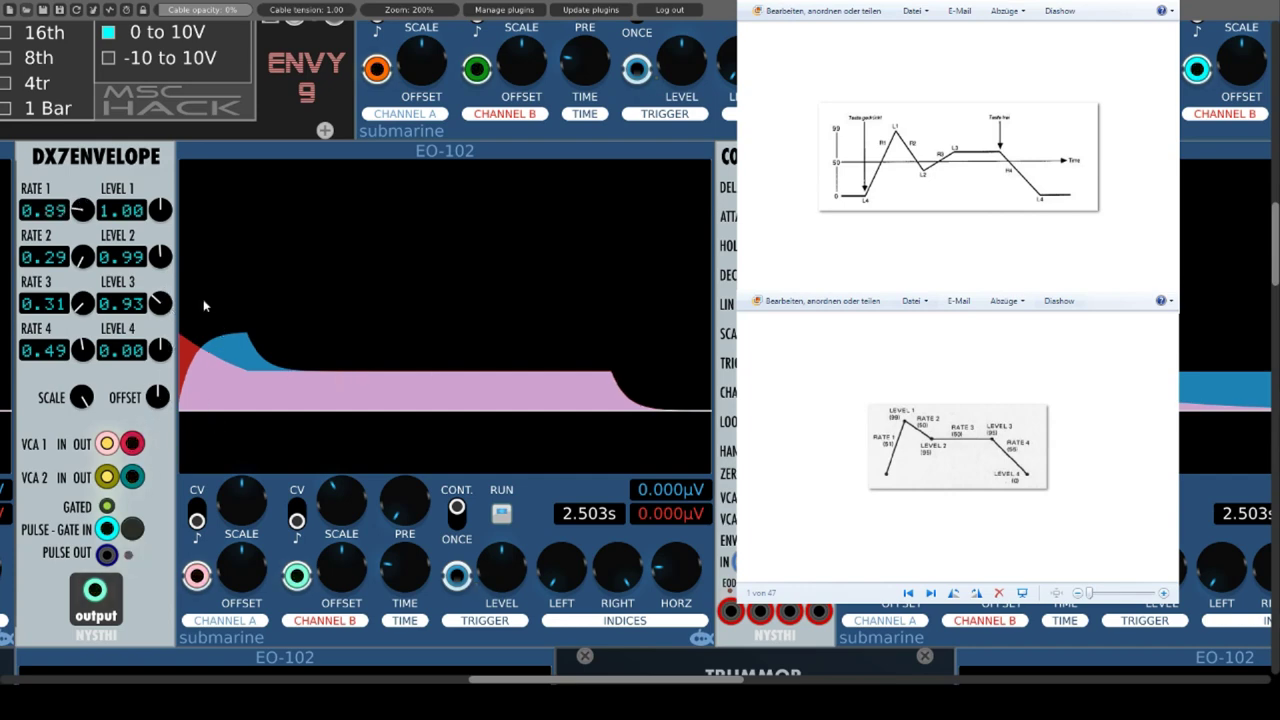
{"action": "left_click_drag", "start_coordinate": [82, 210], "coordinate": [86, 207]}
{"action": "left_click_drag", "start_coordinate": [84, 213], "coordinate": [84, 225]}
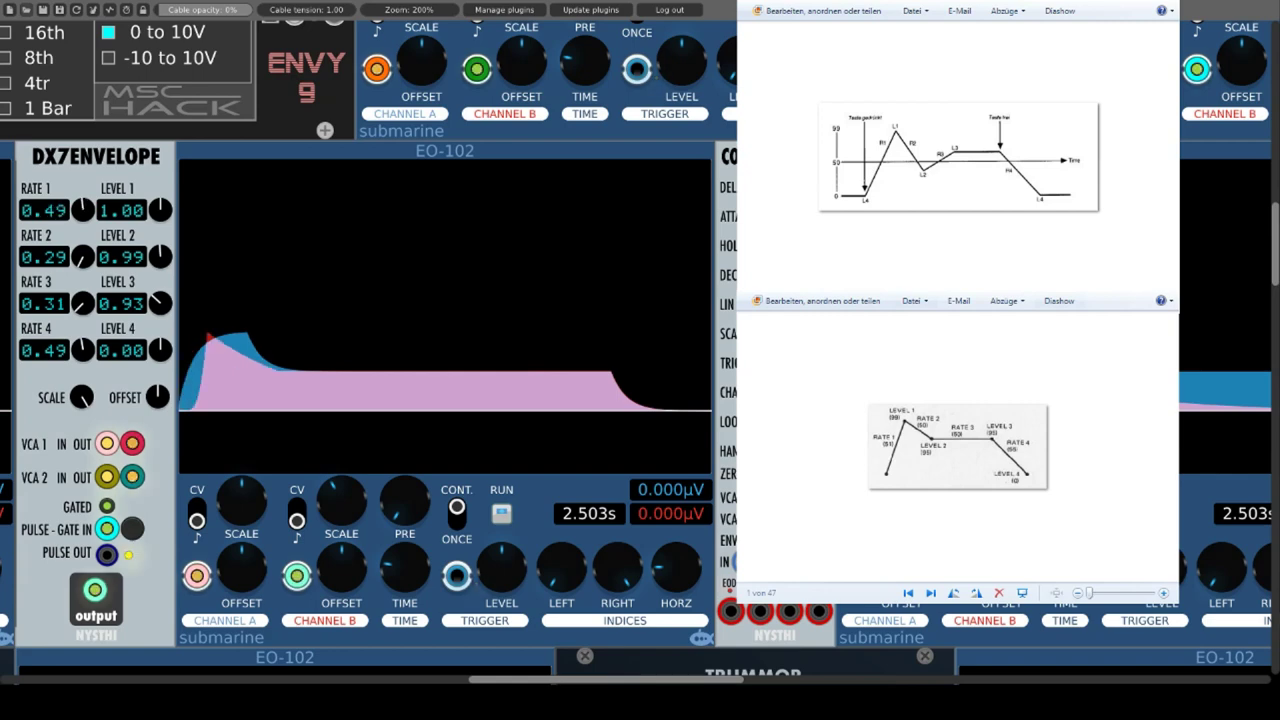
{"action": "left_click_drag", "start_coordinate": [84, 225], "coordinate": [84, 230]}
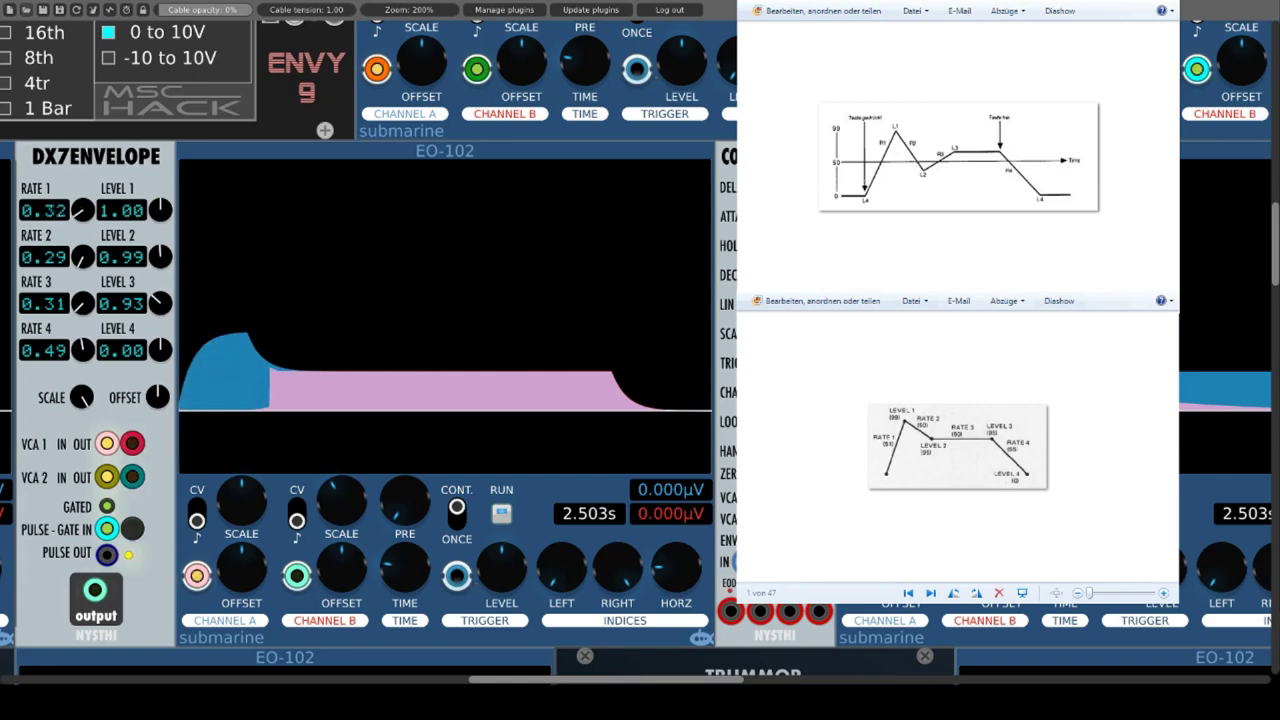
{"action": "left_click_drag", "start_coordinate": [84, 230], "coordinate": [84, 238]}
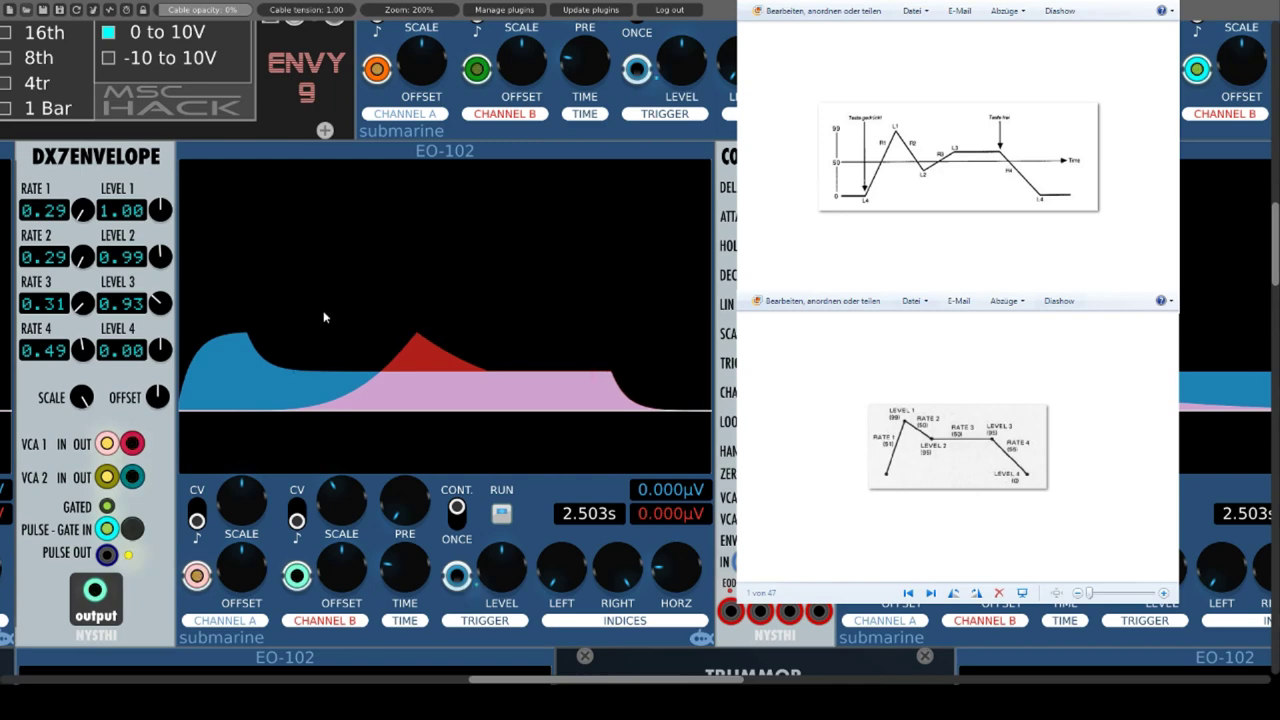
Initialize the DX7ENVELOPE module and set its scope's time to 4.698 s.
{"action": "right_click", "coordinate": [81, 186]}
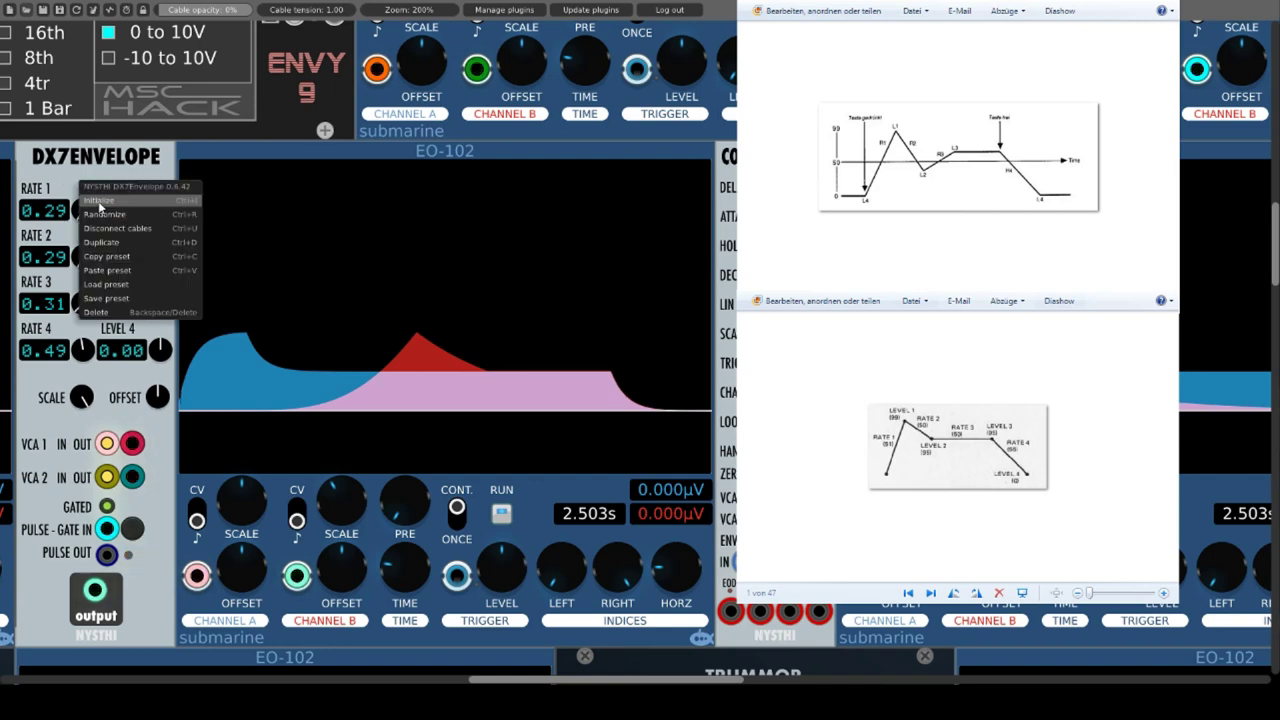
{"action": "left_click", "coordinate": [97, 200]}
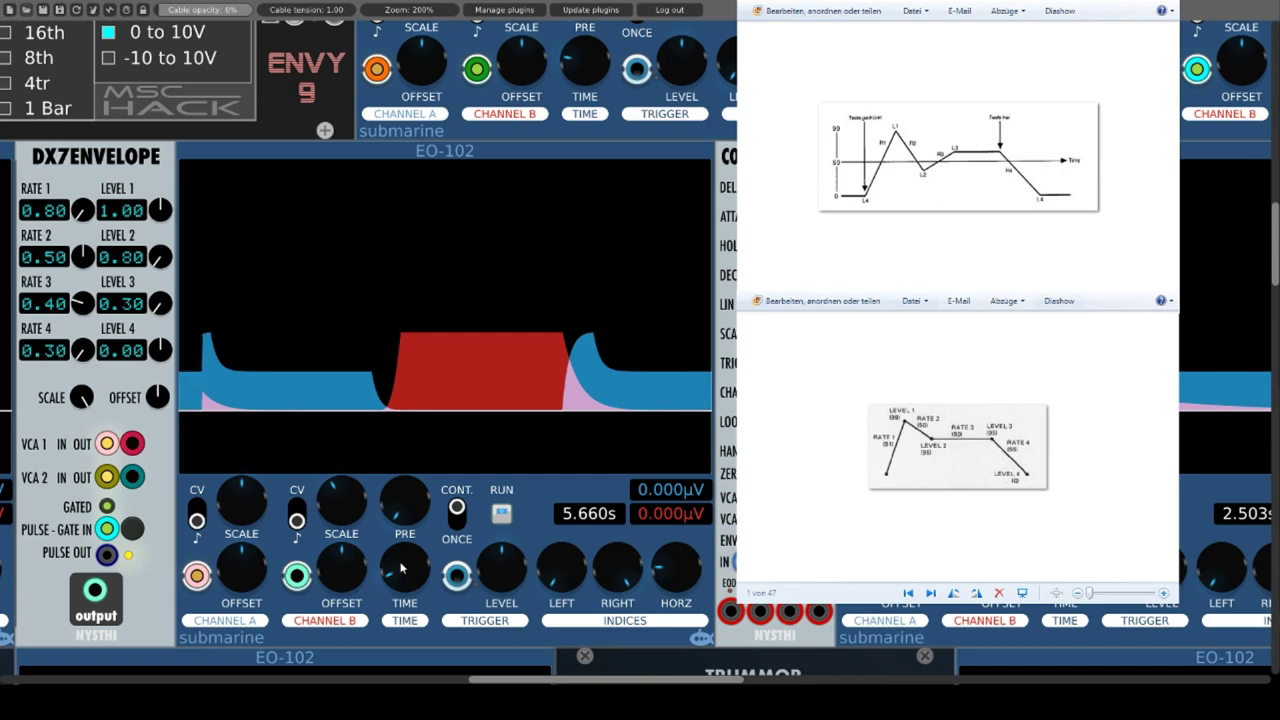
{"action": "left_click_drag", "start_coordinate": [400, 568], "coordinate": [400, 600]}
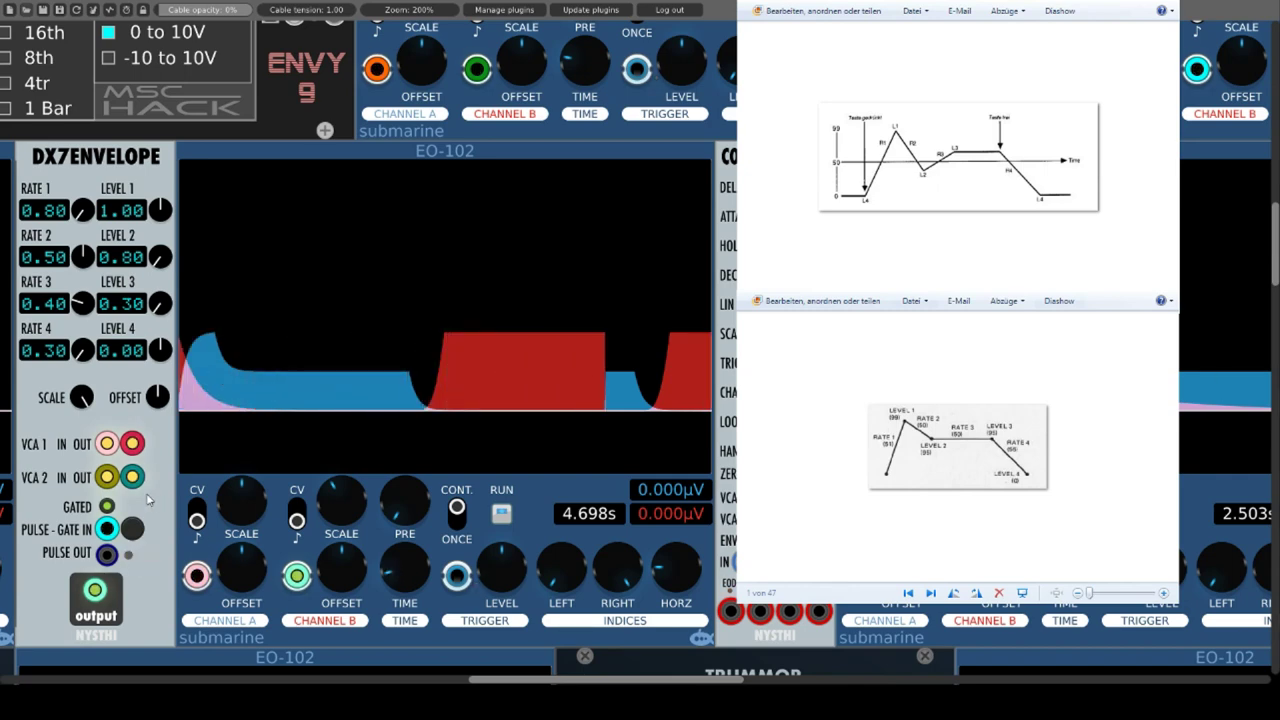
Set the DX7ENVELOPE's RATE 1 to 0.51 and its LEVEL 1 to 0.99.
{"action": "mouse_move", "coordinate": [109, 531]}
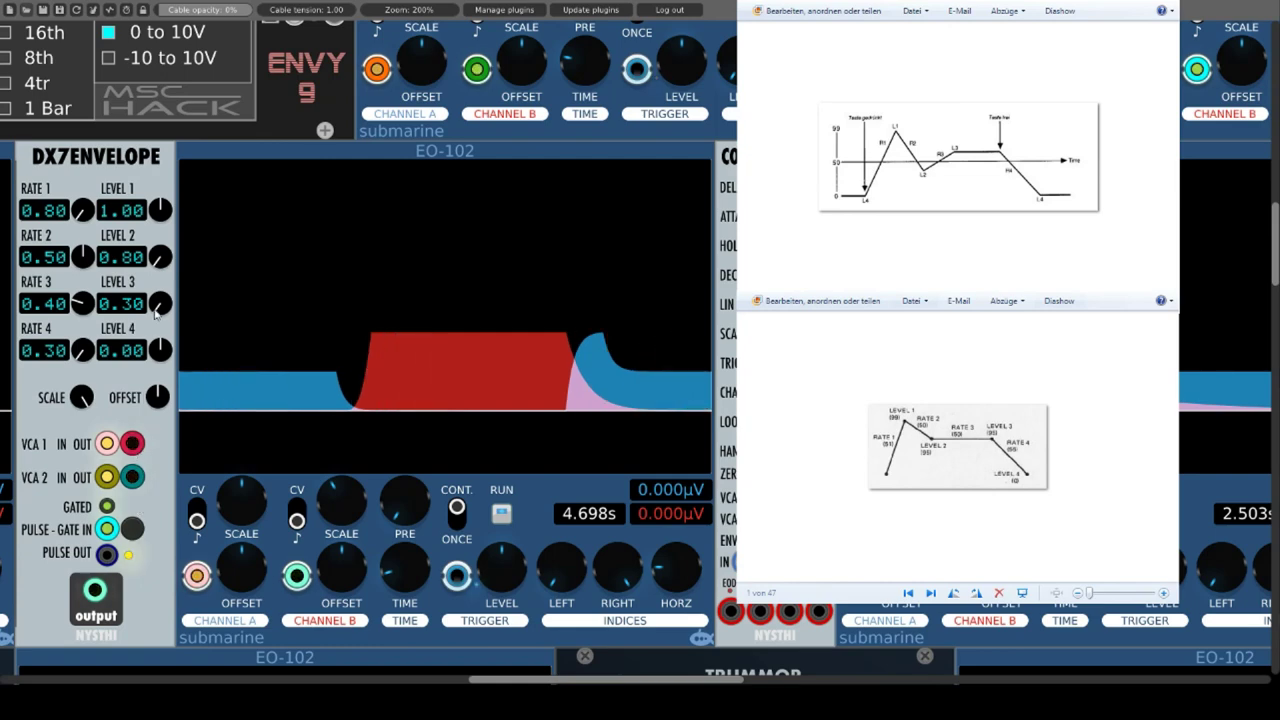
{"action": "left_click_drag", "start_coordinate": [84, 209], "coordinate": [84, 208]}
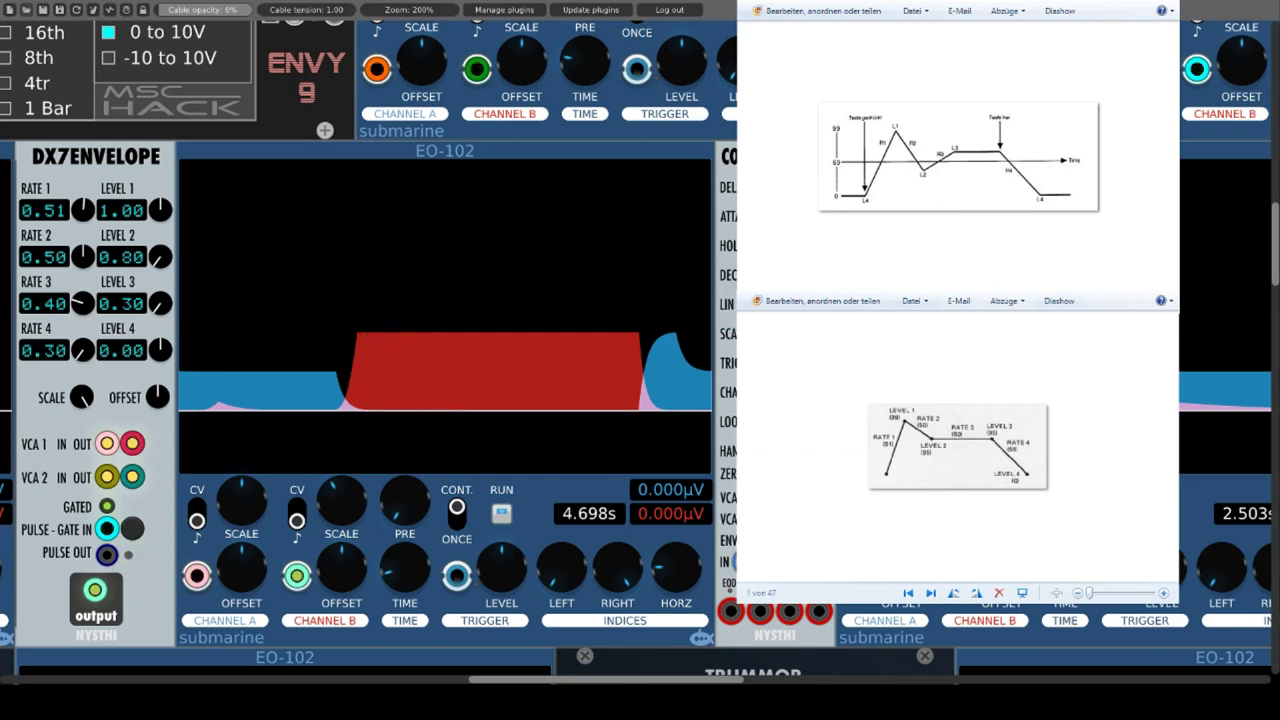
{"action": "left_click_drag", "start_coordinate": [160, 210], "coordinate": [158, 214]}
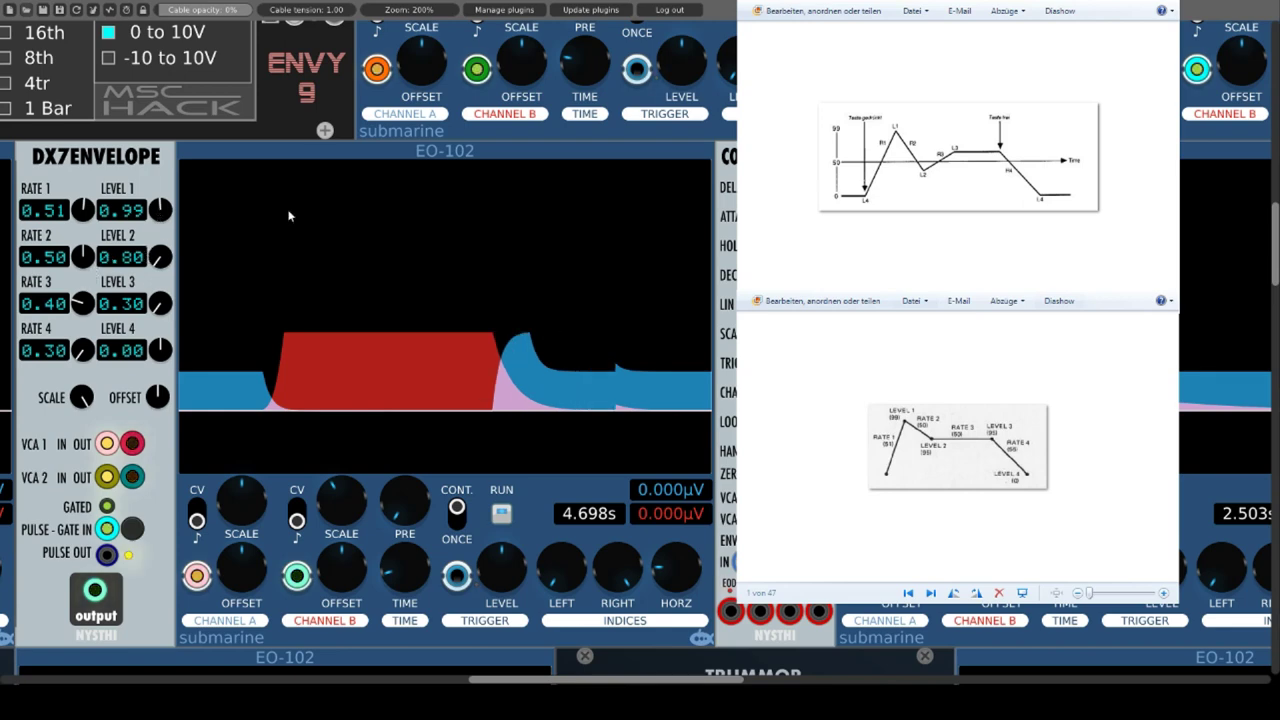
Try DX7ENVELOPE's LEVEL 1 at 0.43, return it to 0.98, and raise LEVEL 2 to 0.94.
{"action": "mouse_move", "coordinate": [160, 210]}
{"action": "left_mouse_down"}
{"action": "mouse_move", "coordinate": [160, 246]}
{"action": "mouse_move", "coordinate": [160, 212]}
{"action": "left_mouse_up"}
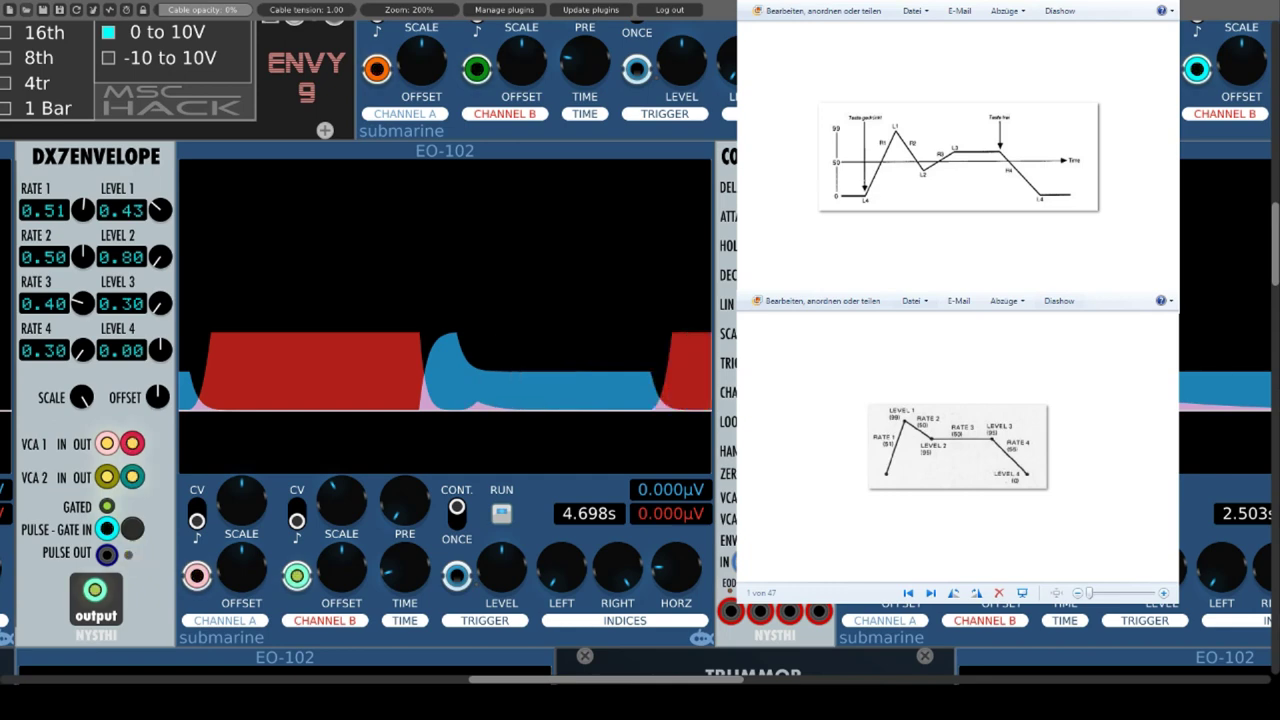
{"action": "mouse_move", "coordinate": [160, 210]}
{"action": "left_mouse_down"}
{"action": "mouse_move", "coordinate": [160, 178]}
{"action": "mouse_move", "coordinate": [160, 213]}
{"action": "left_mouse_up"}
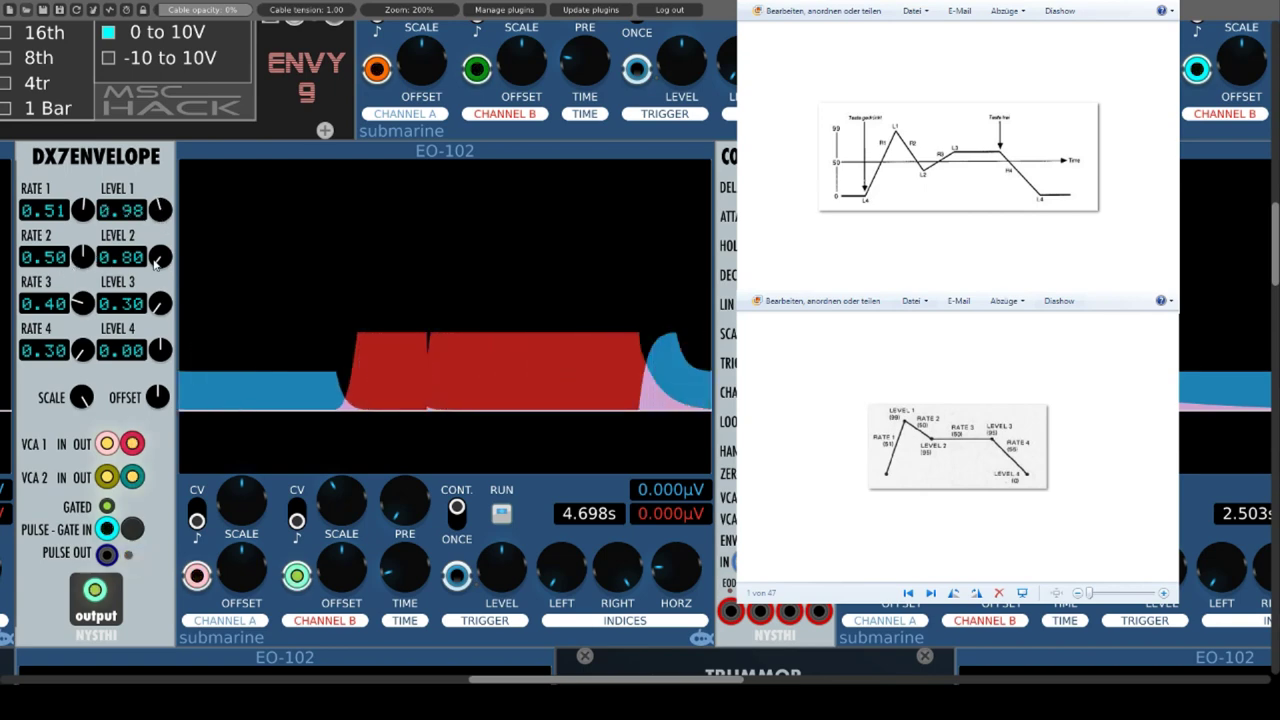
{"action": "left_click_drag", "start_coordinate": [160, 257], "coordinate": [148, 268]}
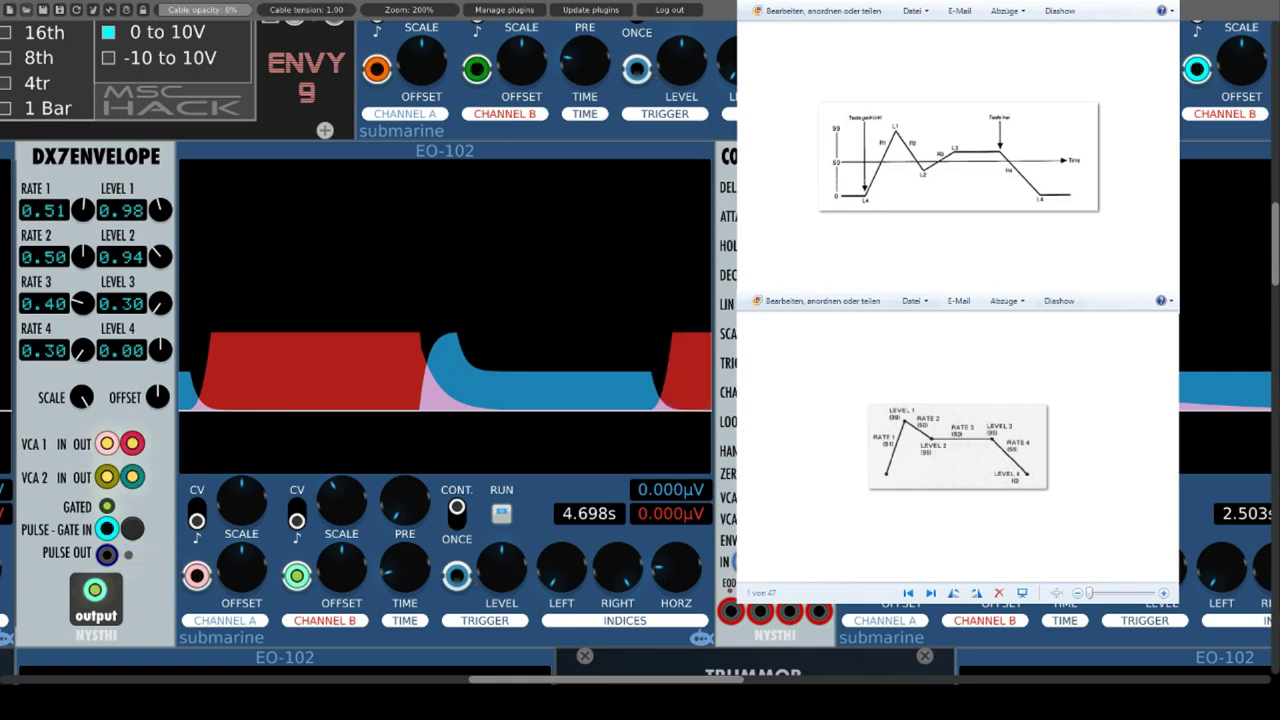
Set DX7ENVELOPE's RATE 3 to 0.49, LEVEL 3 to 0.94 and RATE 4 to 0.55.
{"action": "mouse_move", "coordinate": [86, 305]}
{"action": "left_mouse_down"}
{"action": "mouse_move", "coordinate": [86, 288]}
{"action": "mouse_move", "coordinate": [160, 290]}
{"action": "mouse_move", "coordinate": [160, 270]}
{"action": "left_mouse_up"}
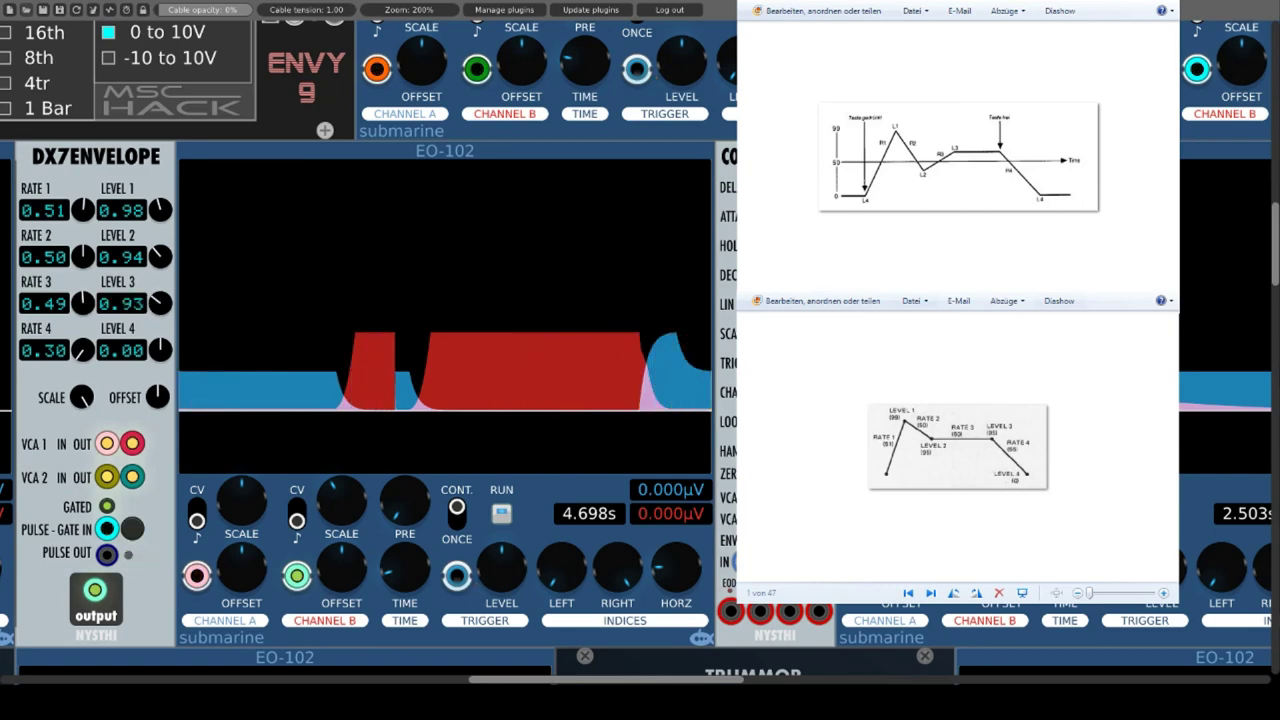
{"action": "left_click_drag", "start_coordinate": [160, 303], "coordinate": [160, 301]}
{"action": "mouse_move", "coordinate": [82, 350]}
{"action": "left_mouse_down"}
{"action": "mouse_move", "coordinate": [82, 322]}
{"action": "mouse_move", "coordinate": [82, 354]}
{"action": "left_mouse_up"}
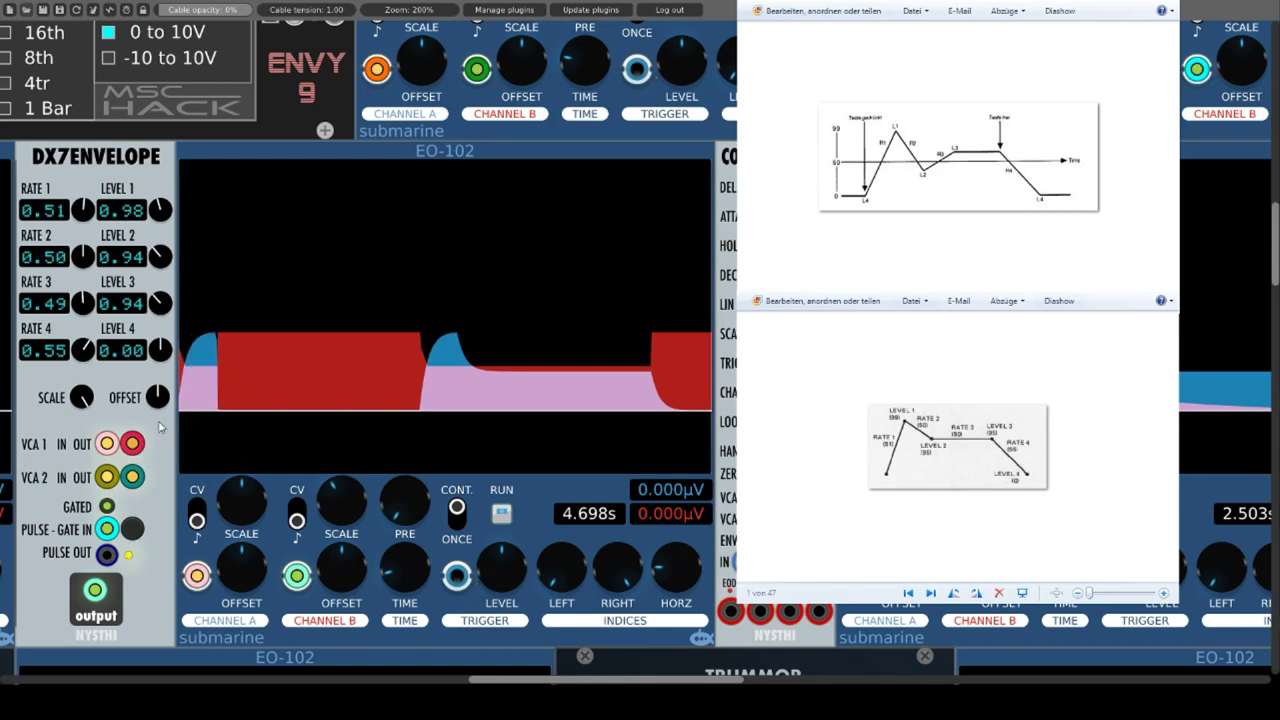
Try DX7ENVELOPE's LEVEL 2 and LEVEL 3 at 0.49, set LEVEL 4 to 0.31, and lower LEVEL 2 to 0.13.
{"action": "left_click_drag", "start_coordinate": [163, 258], "coordinate": [155, 308]}
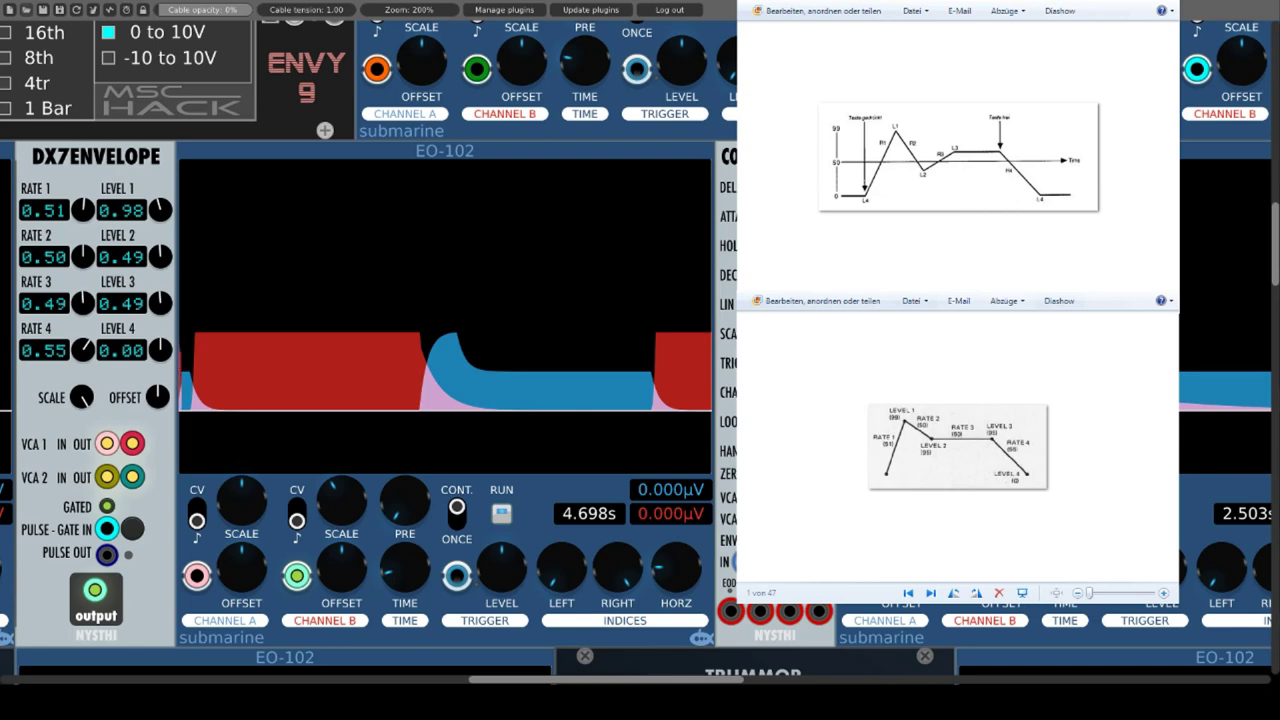
{"action": "left_click_drag", "start_coordinate": [158, 350], "coordinate": [158, 334]}
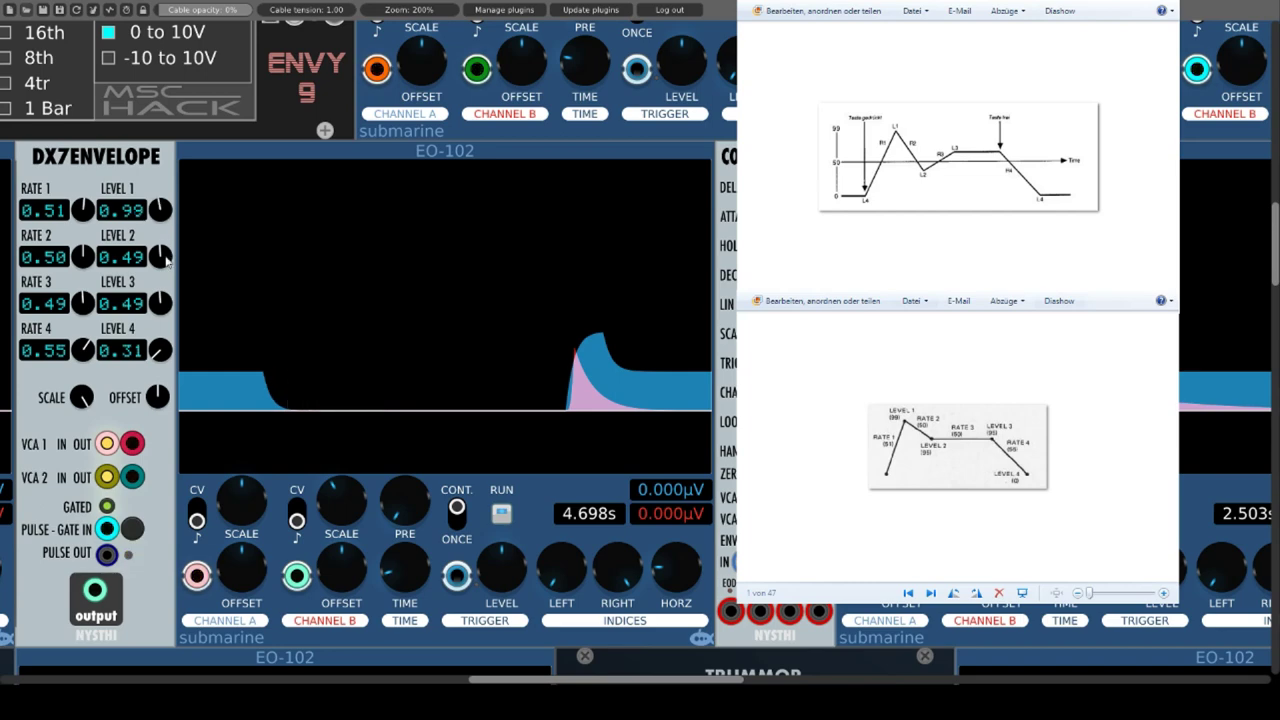
{"action": "left_click_drag", "start_coordinate": [160, 256], "coordinate": [160, 300]}
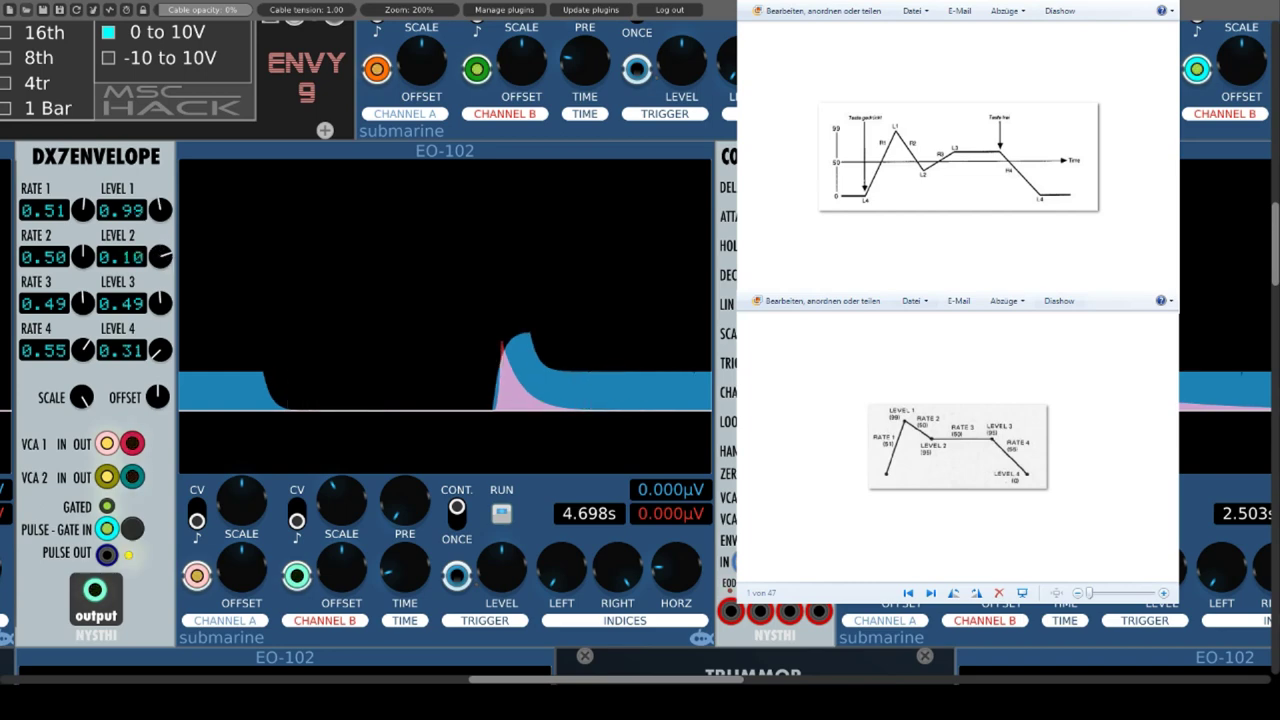
{"action": "left_click_drag", "start_coordinate": [160, 256], "coordinate": [160, 250]}
Adjust DX7ENVELOPE's SCALE and OFFSET, lower LEVEL 3 to 0.00, and set RATE 3 to 0.81, RATE 1 to 0.25 and RATE 2 to 0.68.
{"action": "mouse_move", "coordinate": [84, 311]}
{"action": "left_mouse_down"}
{"action": "mouse_move", "coordinate": [90, 290]}
{"action": "mouse_move", "coordinate": [103, 313]}
{"action": "left_mouse_up"}
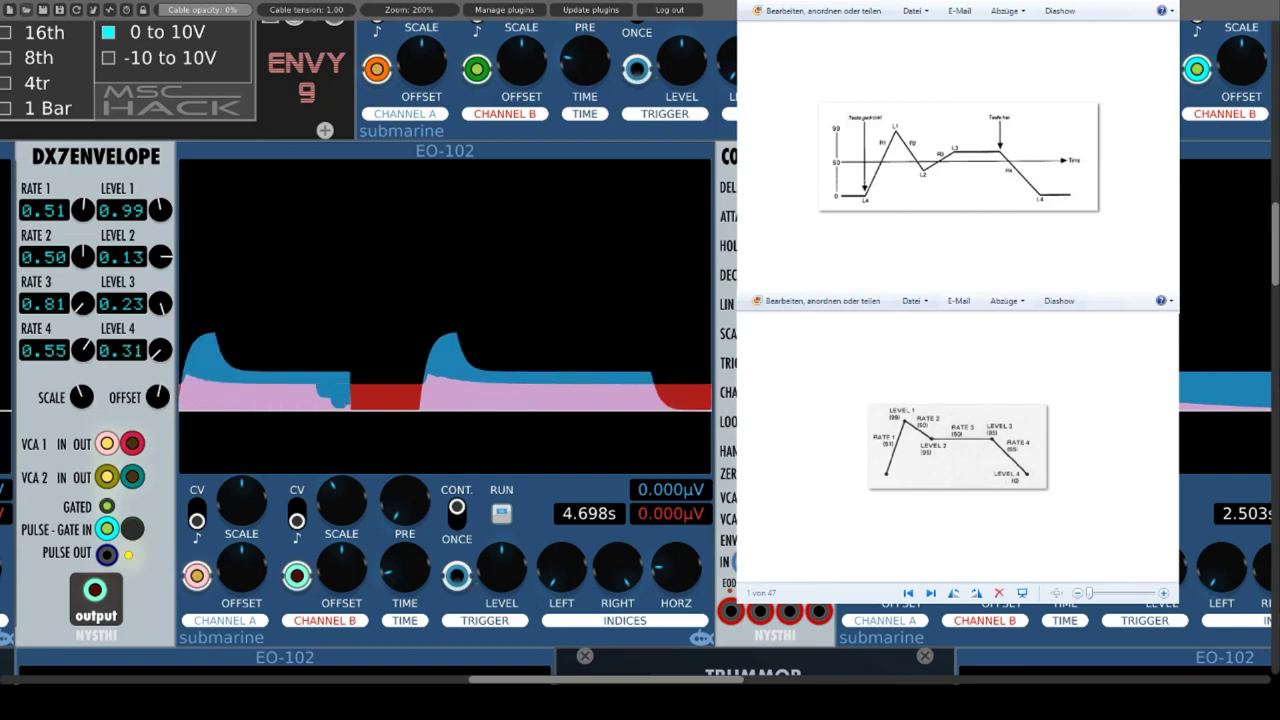
{"action": "left_click_drag", "start_coordinate": [107, 443], "coordinate": [1, 404]}
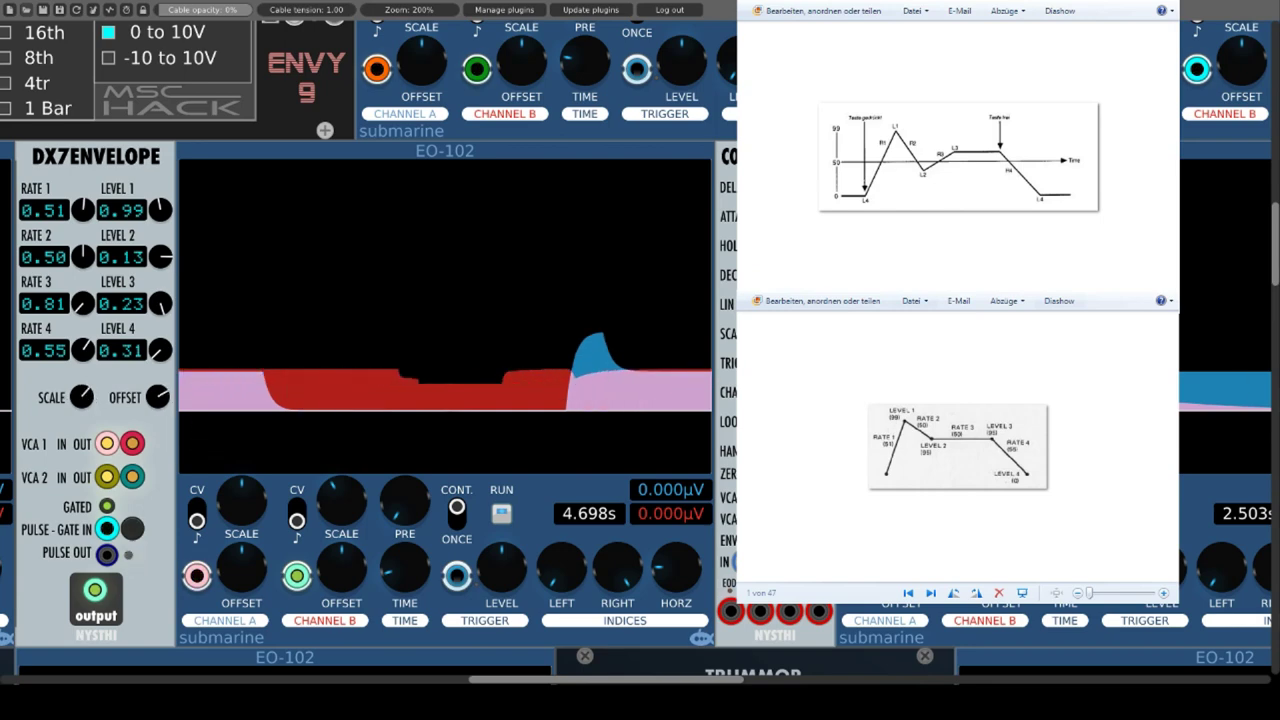
{"action": "left_click_drag", "start_coordinate": [160, 303], "coordinate": [160, 340]}
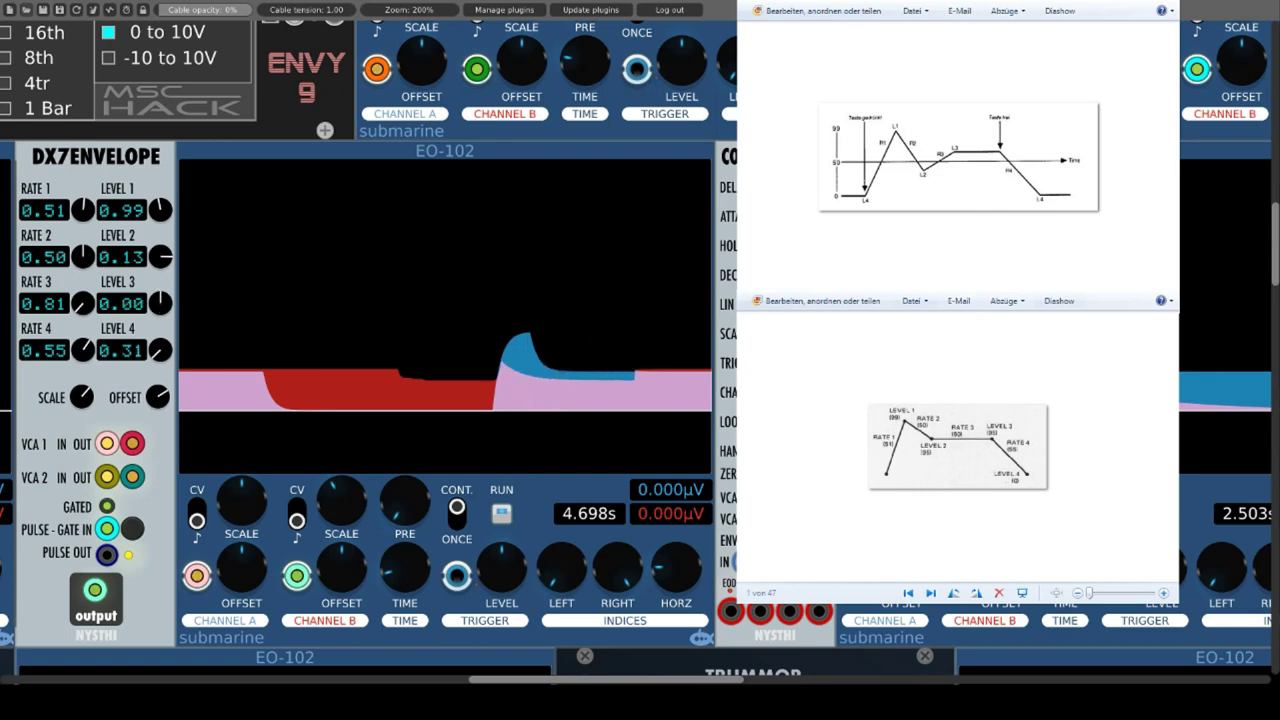
{"action": "mouse_move", "coordinate": [83, 208]}
{"action": "left_mouse_down"}
{"action": "mouse_move", "coordinate": [98, 237]}
{"action": "mouse_move", "coordinate": [88, 248]}
{"action": "mouse_move", "coordinate": [88, 236]}
{"action": "left_mouse_up"}
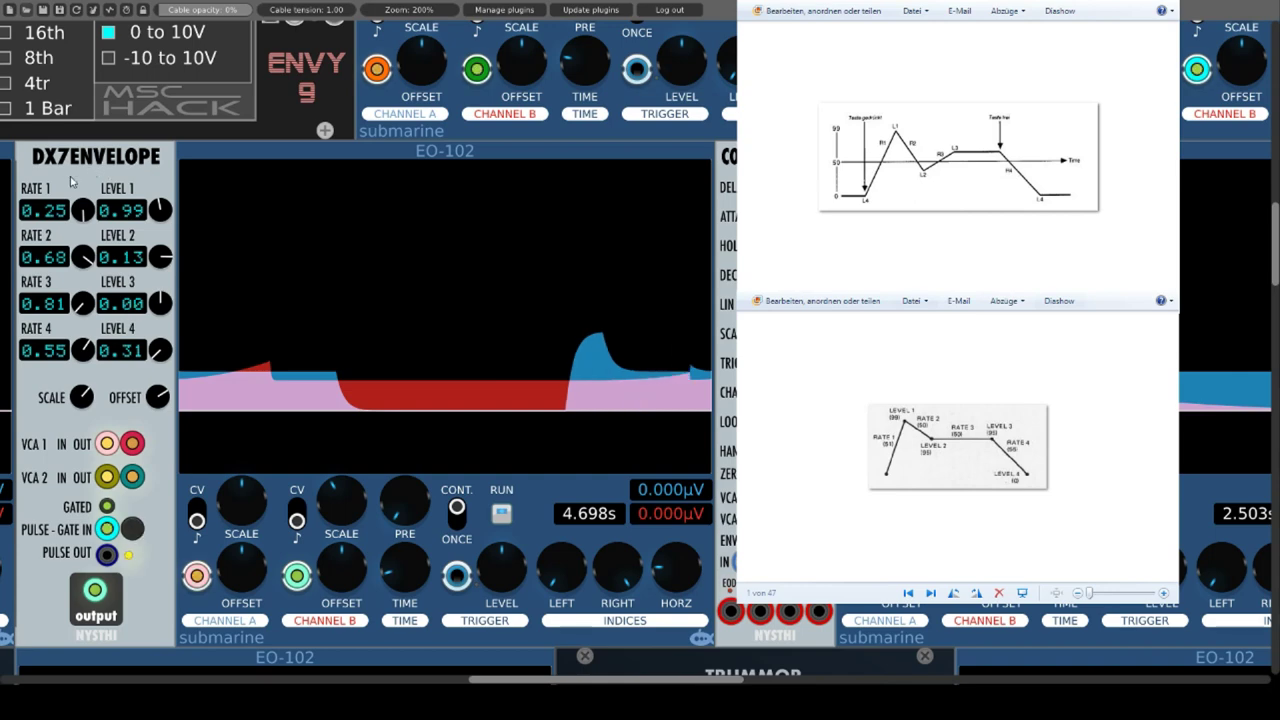
Initialize the DX7ENVELOPE module and switch its GATED mode off and back on to compare the outputs.
{"action": "right_click", "coordinate": [72, 181]}
{"action": "left_click", "coordinate": [85, 198]}
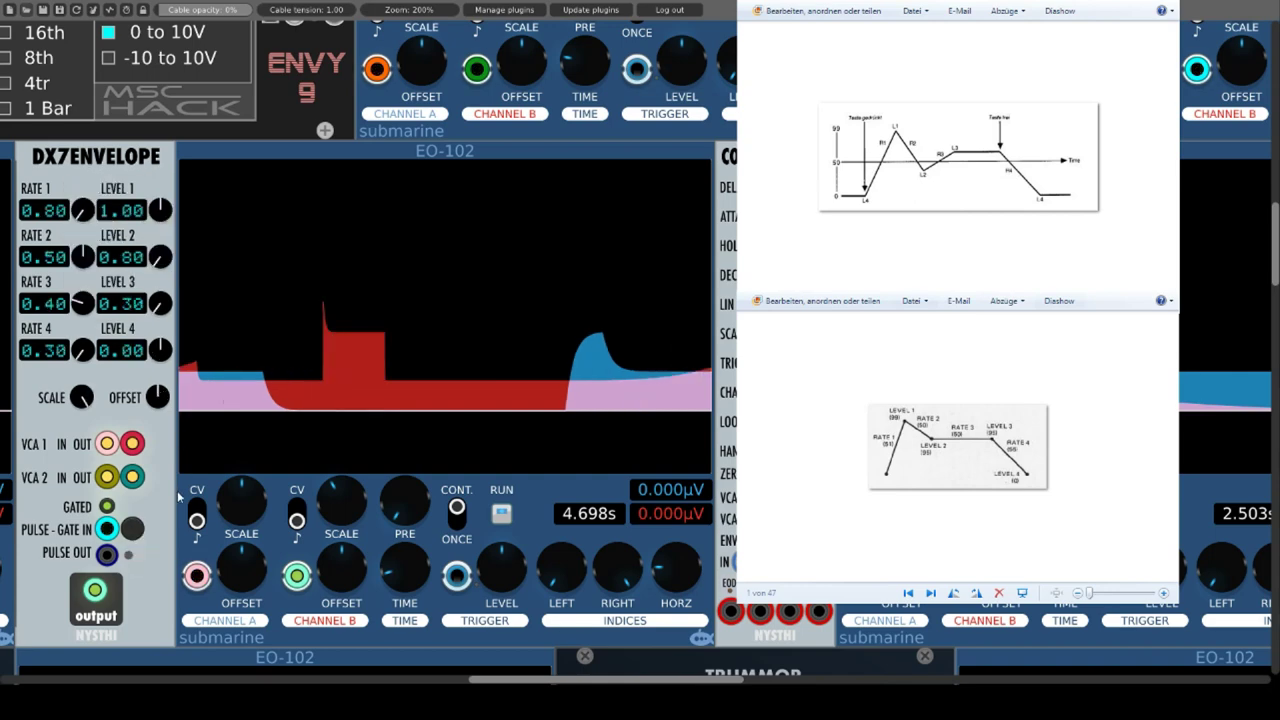
{"action": "left_click", "coordinate": [110, 507]}
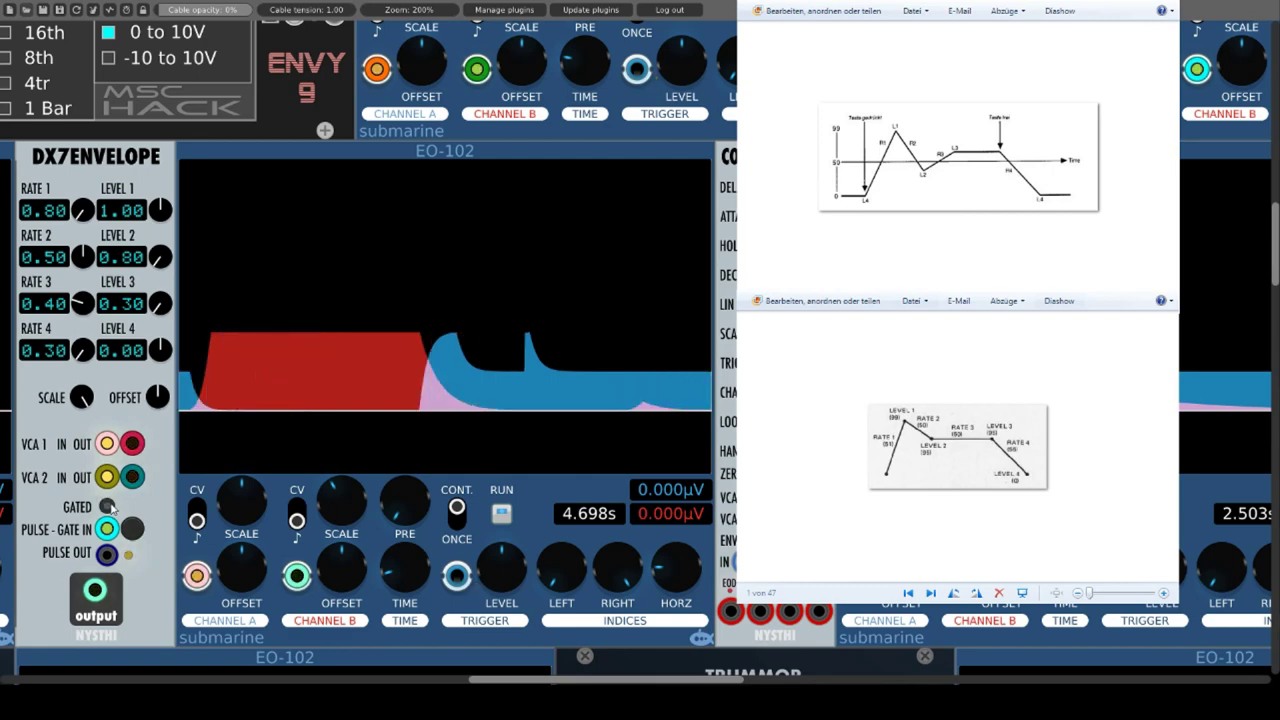
{"action": "left_click", "coordinate": [109, 507]}
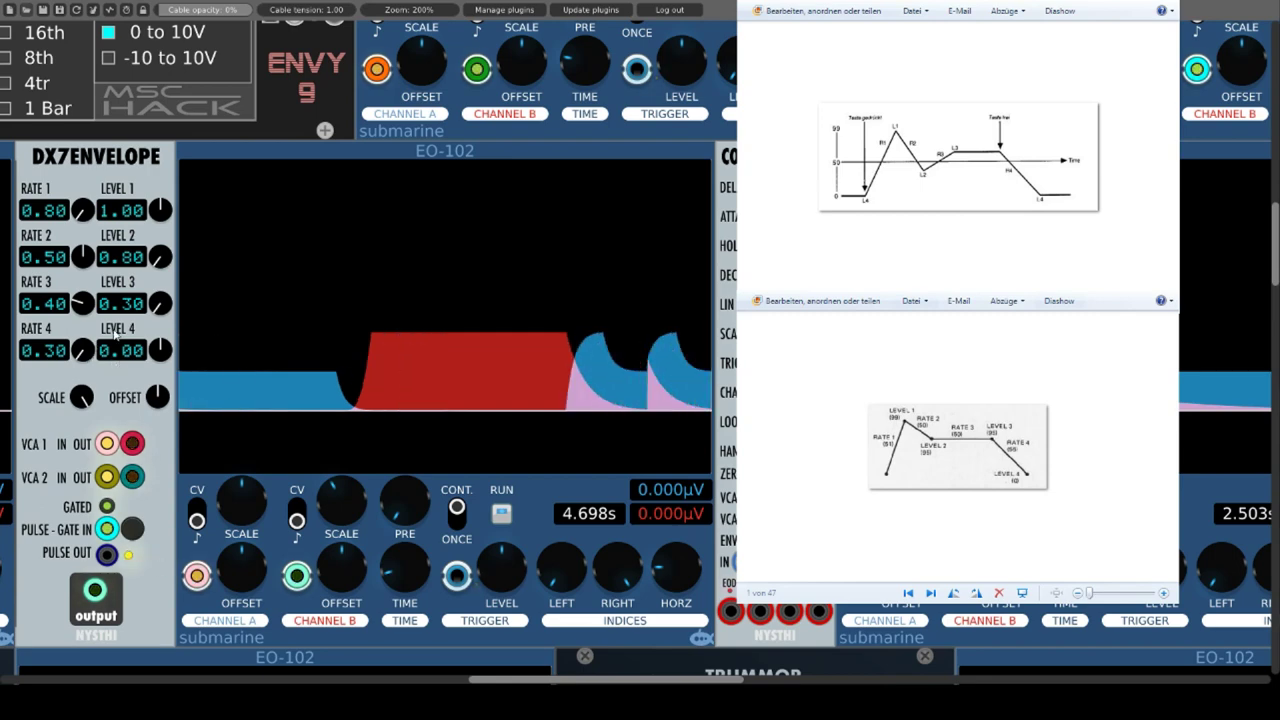
Set DX7ENVELOPE's RATES 1 to 3 to 0.99, 0.26 and 0.13, and its LEVELS 1 to 3 to 0.69, 0.62 and 0.55.
{"action": "mouse_move", "coordinate": [85, 256]}
{"action": "left_mouse_down"}
{"action": "mouse_move", "coordinate": [85, 290]}
{"action": "mouse_move", "coordinate": [82, 263]}
{"action": "left_mouse_up"}
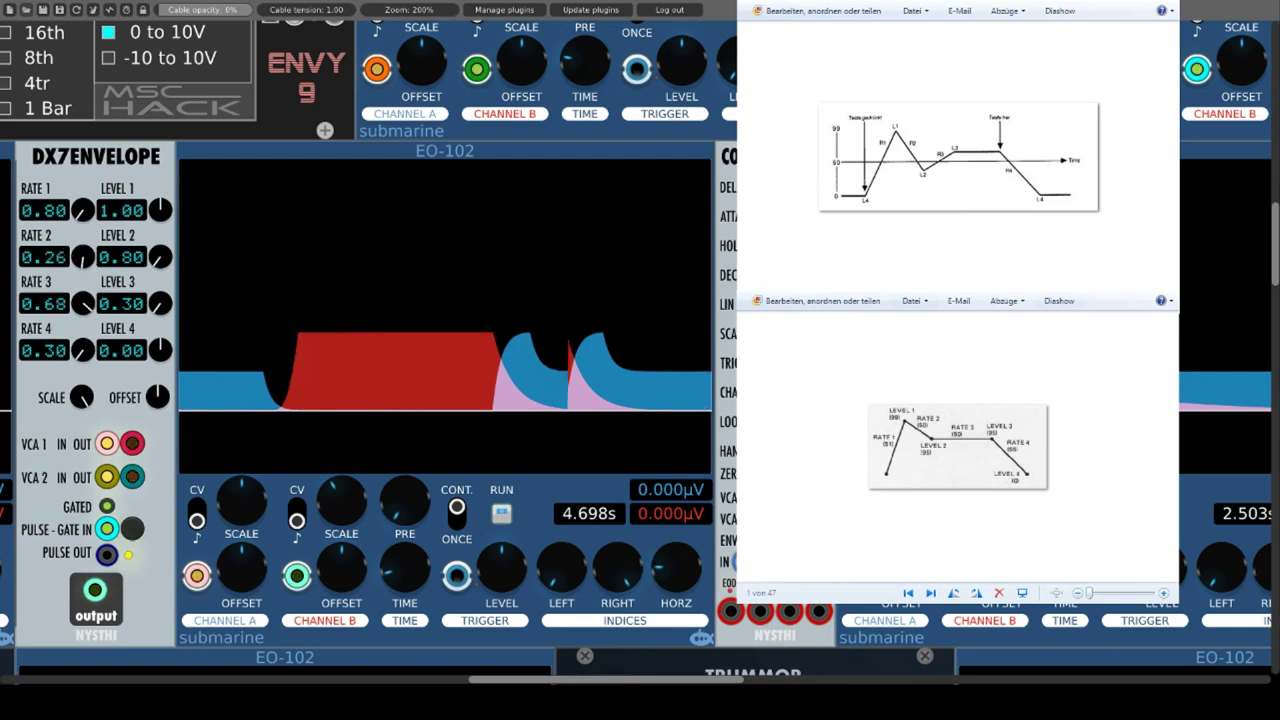
{"action": "left_click_drag", "start_coordinate": [160, 210], "coordinate": [160, 259]}
{"action": "left_click_drag", "start_coordinate": [160, 303], "coordinate": [160, 291]}
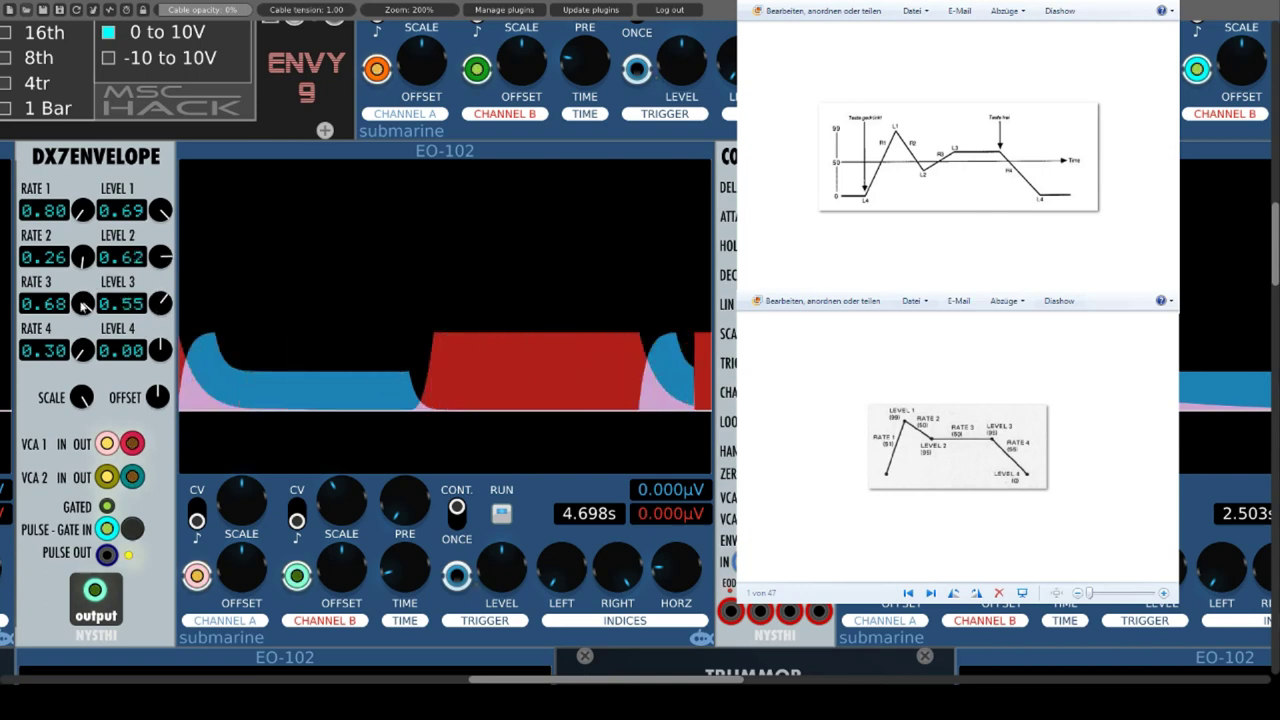
{"action": "left_click_drag", "start_coordinate": [83, 303], "coordinate": [83, 320]}
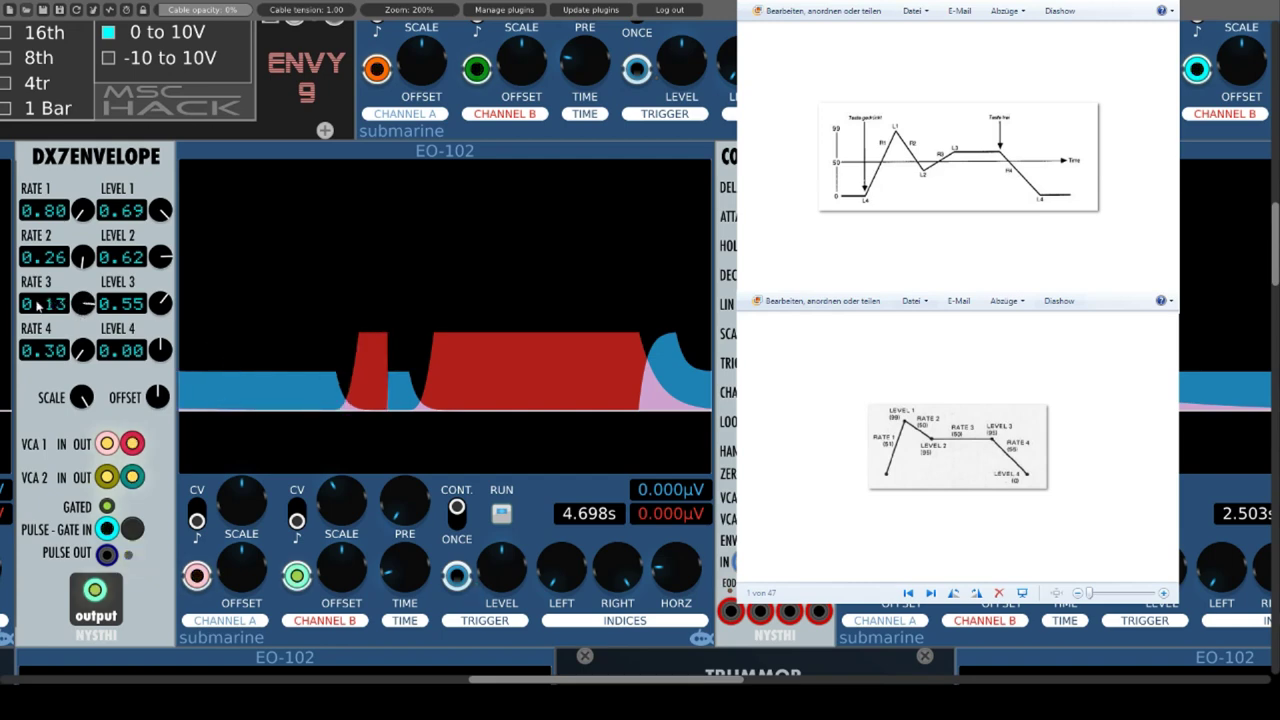
{"action": "left_click_drag", "start_coordinate": [83, 210], "coordinate": [83, 190]}
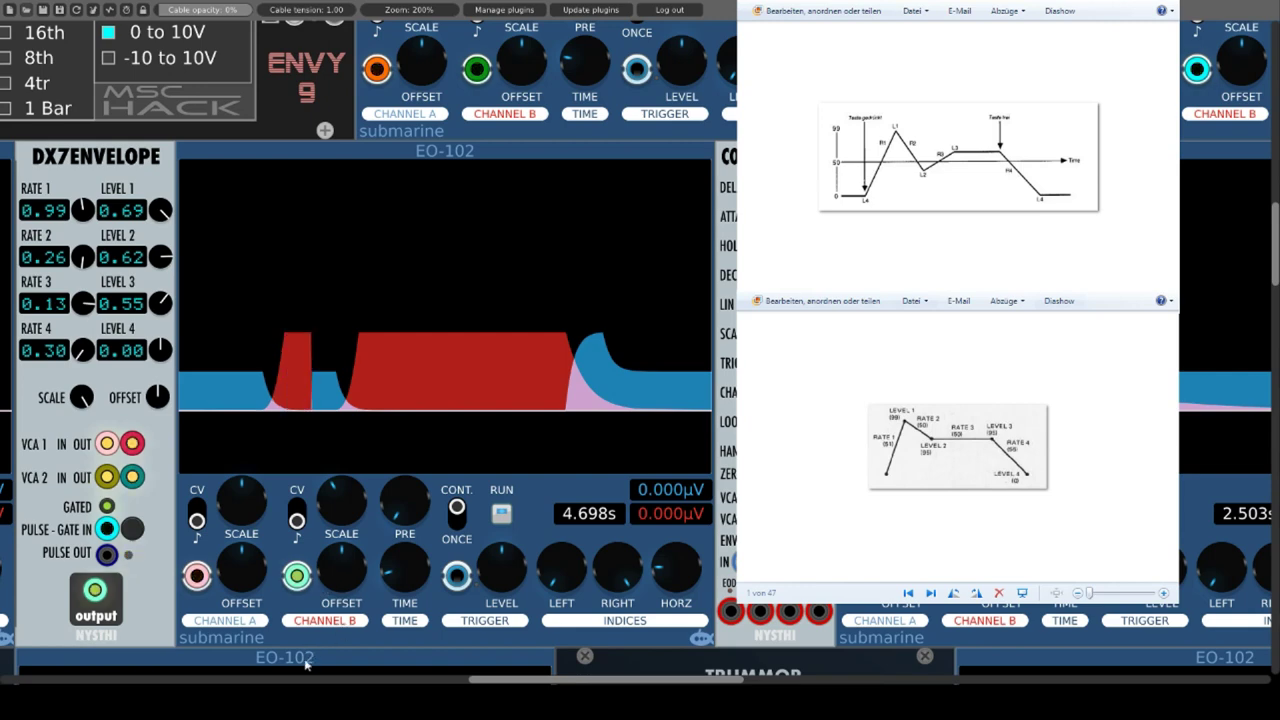
Reduce the COMPLEX DAHD module's SCALE and initialize the module.
{"action": "left_click_drag", "start_coordinate": [604, 680], "coordinate": [731, 680]}
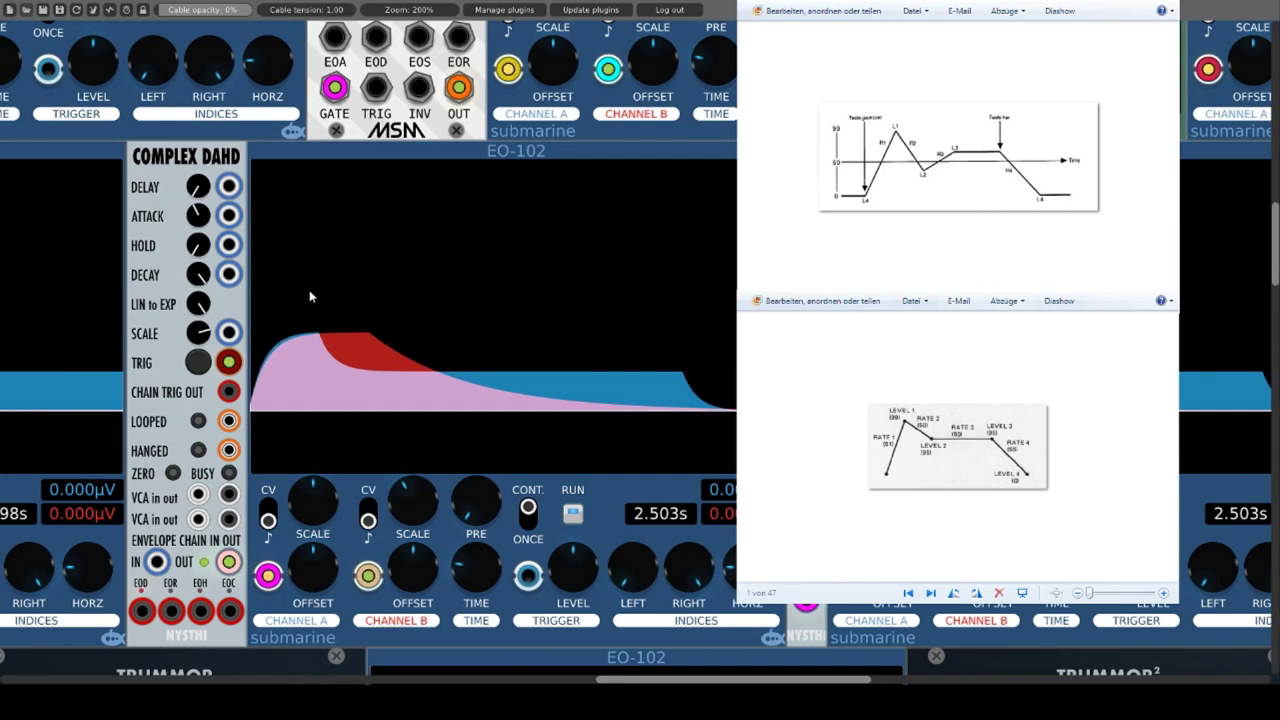
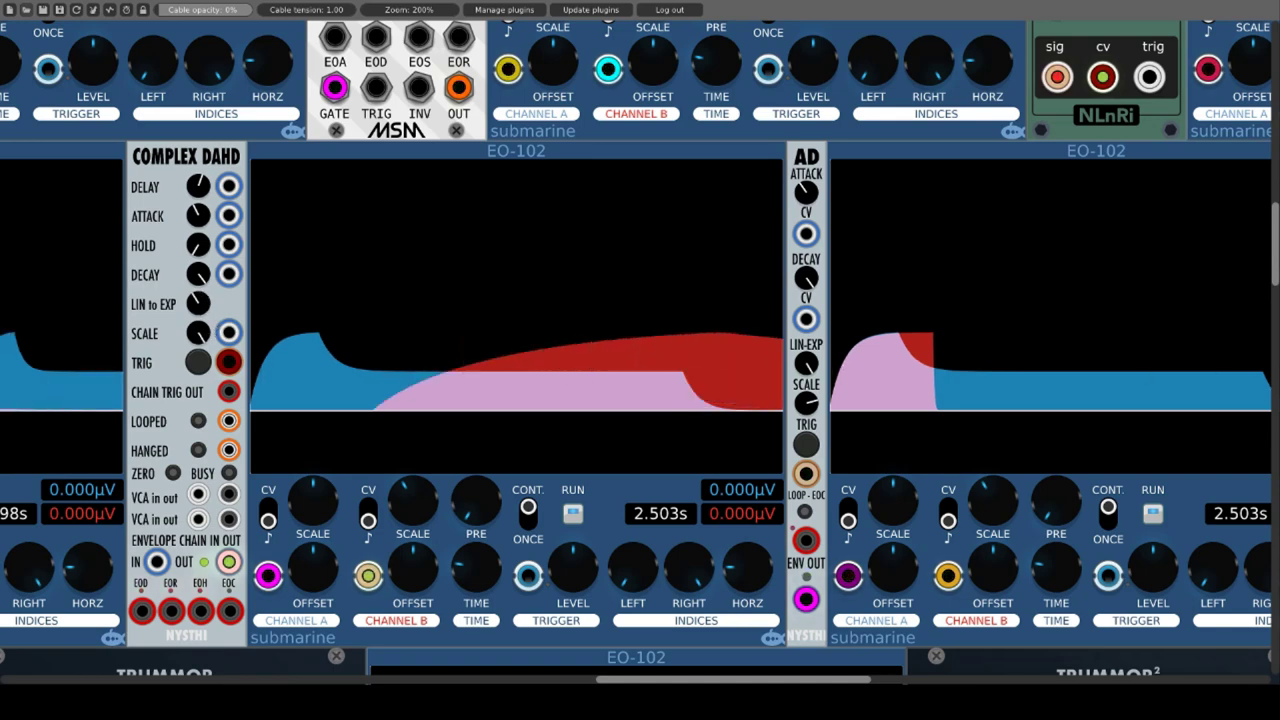
{"action": "left_click_drag", "start_coordinate": [205, 340], "coordinate": [205, 312]}
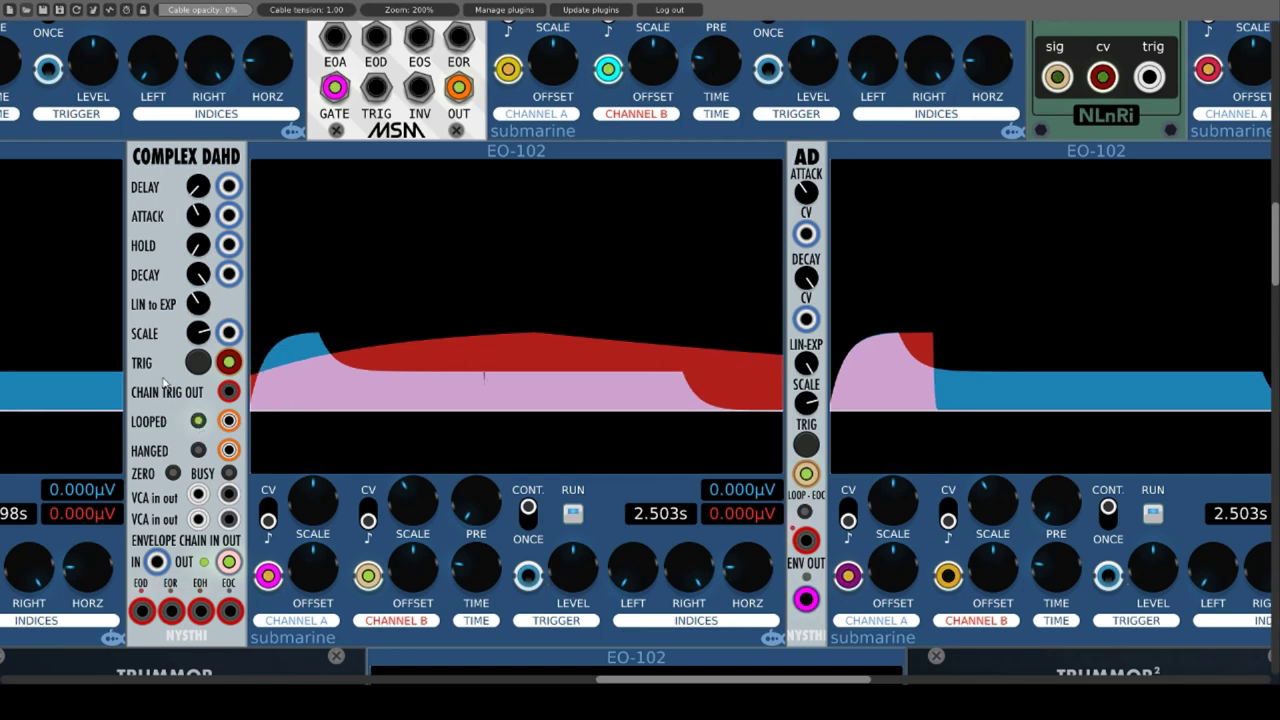
{"action": "right_click", "coordinate": [170, 188]}
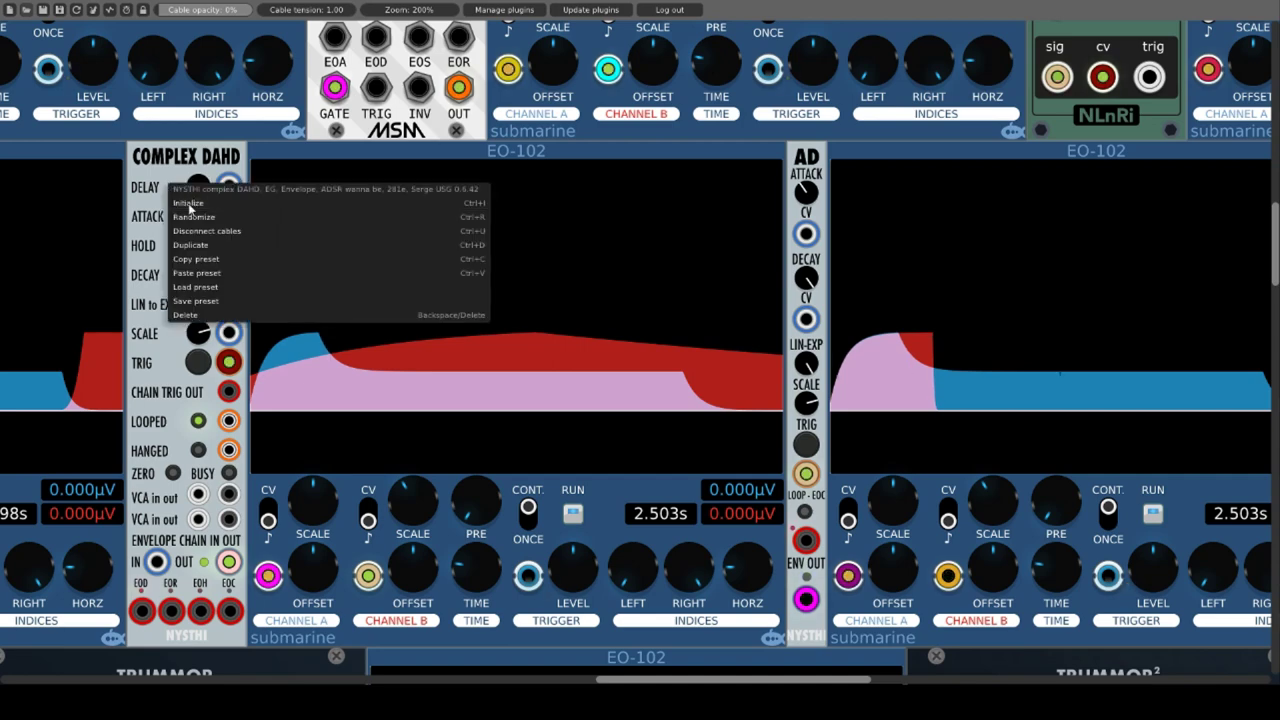
{"action": "left_click", "coordinate": [190, 213]}
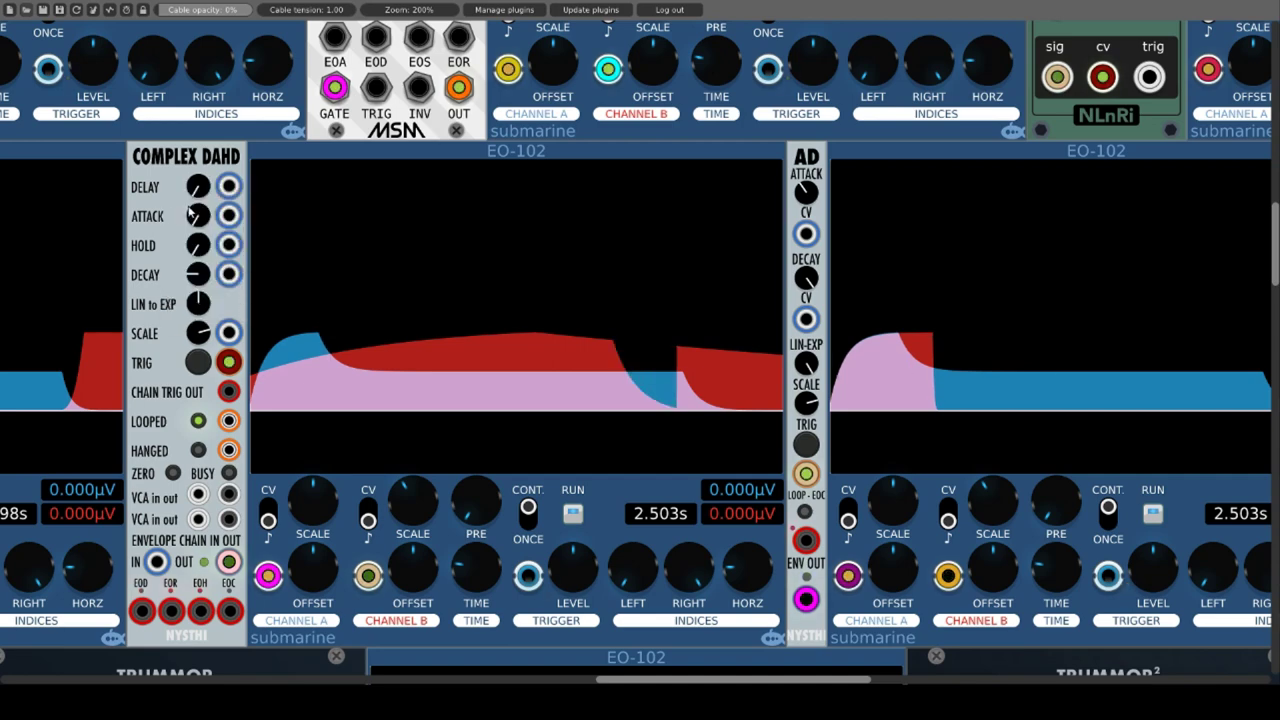
Try COMPLEX DAHD's HANGED, LOOPED and ZERO switches, and lengthen its DELAY, ATTACK, HOLD and DECAY stages.
{"action": "left_click", "coordinate": [199, 450]}
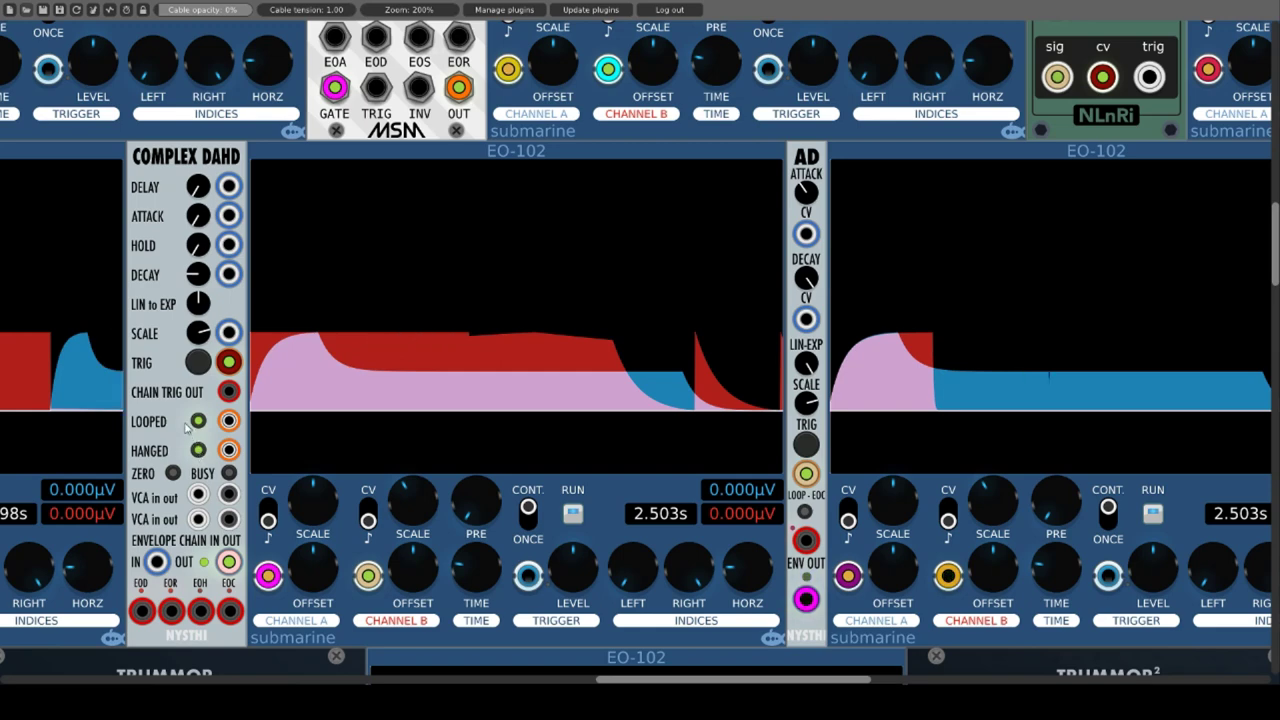
{"action": "left_click", "coordinate": [199, 423]}
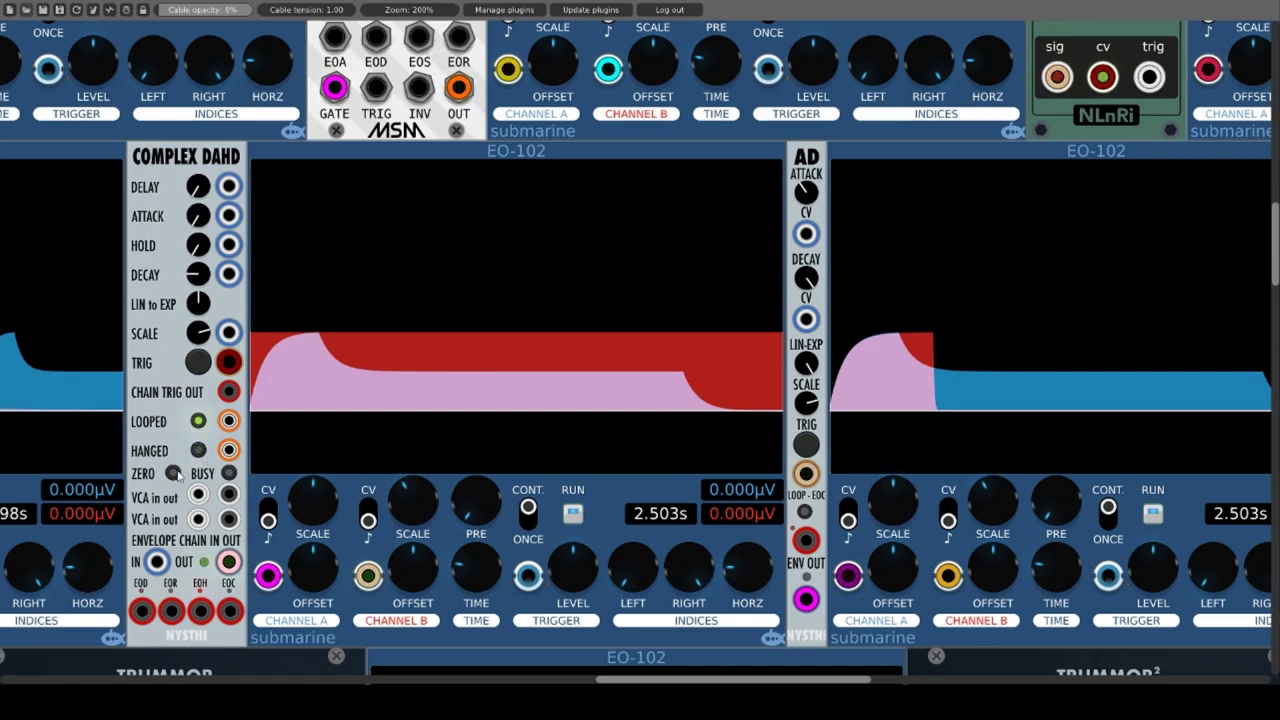
{"action": "left_click", "coordinate": [175, 475]}
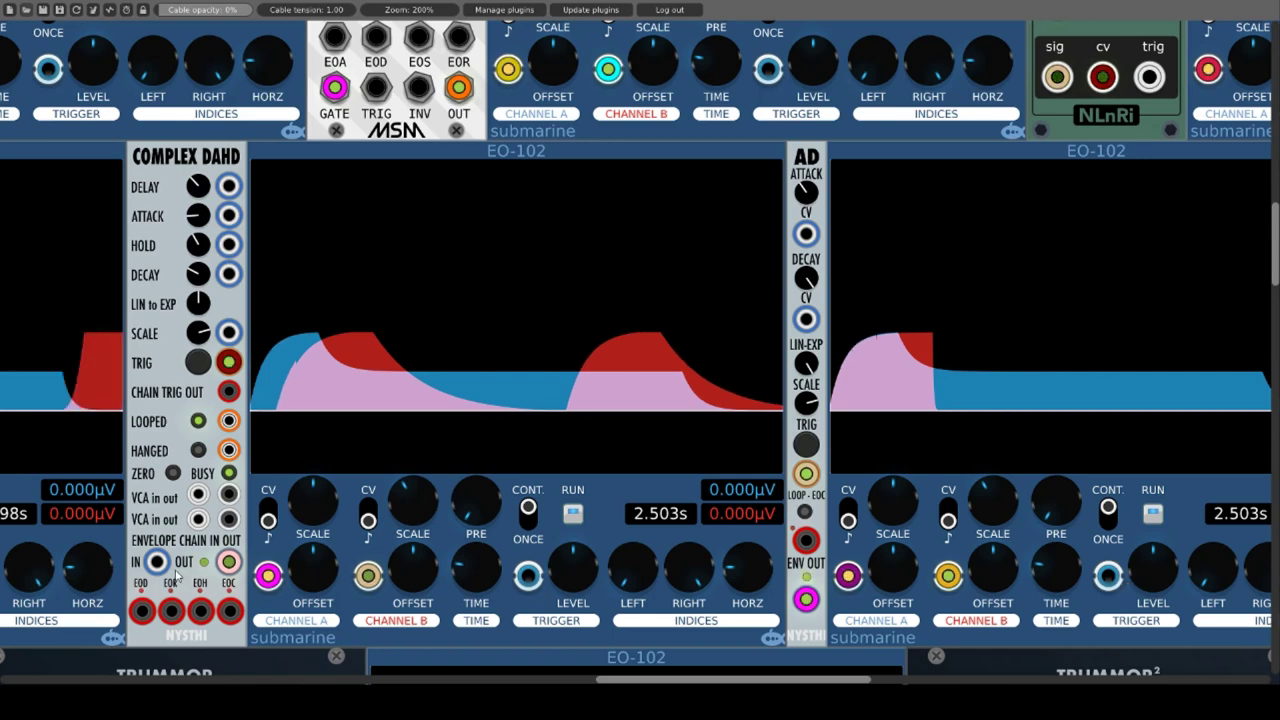
Patch COMPLEX DAHD's EOD, EOR, EOH and EOC outputs in turn into the scope's channel B, and return the cable to the envelope OUT.
{"action": "mouse_move", "coordinate": [204, 597]}
{"action": "left_mouse_down"}
{"action": "mouse_move", "coordinate": [206, 548]}
{"action": "mouse_move", "coordinate": [212, 572]}
{"action": "left_mouse_up"}
{"action": "mouse_move", "coordinate": [368, 575]}
{"action": "left_mouse_down"}
{"action": "mouse_move", "coordinate": [224, 562]}
{"action": "mouse_move", "coordinate": [142, 611]}
{"action": "left_mouse_up"}
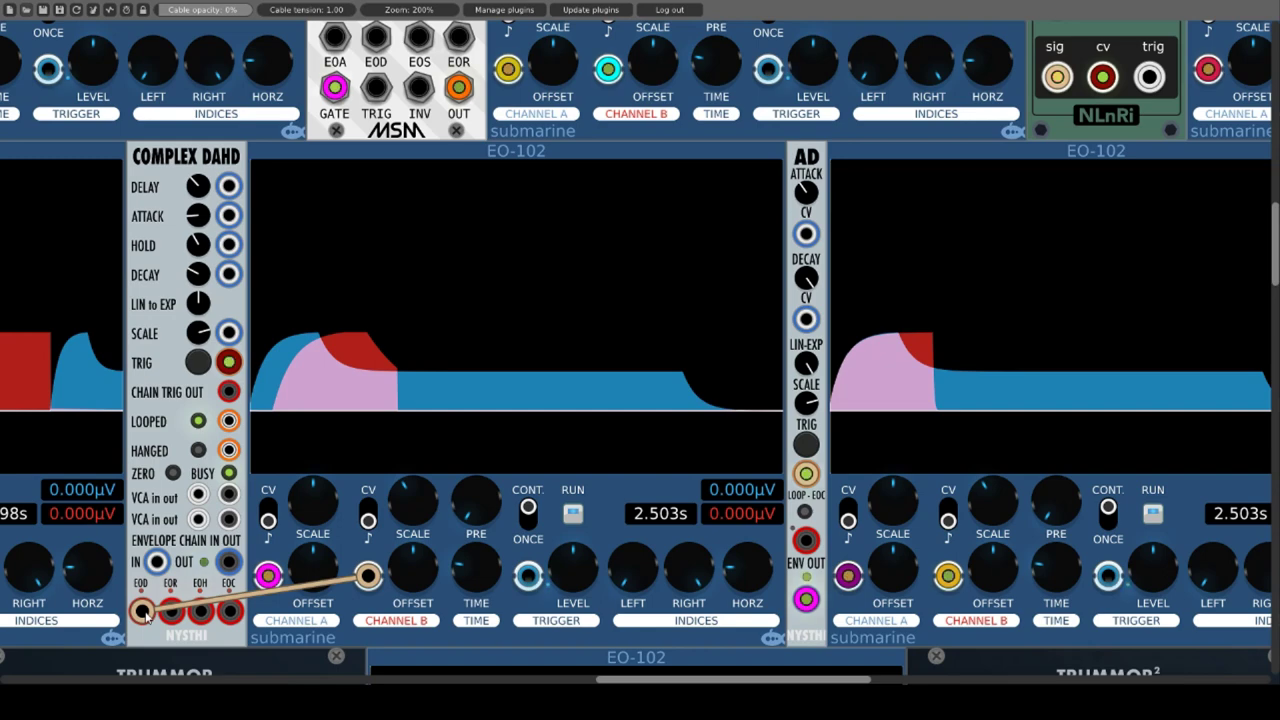
{"action": "left_click_drag", "start_coordinate": [142, 611], "coordinate": [175, 614]}
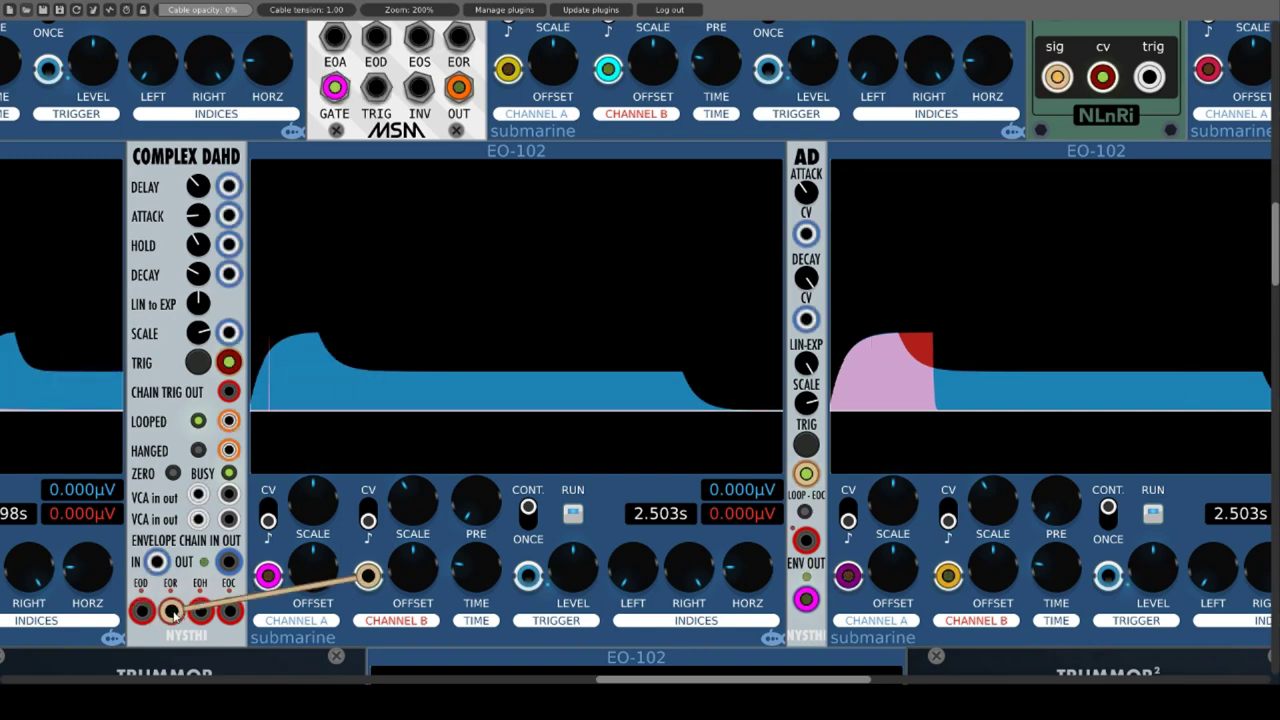
{"action": "left_click_drag", "start_coordinate": [175, 614], "coordinate": [204, 618]}
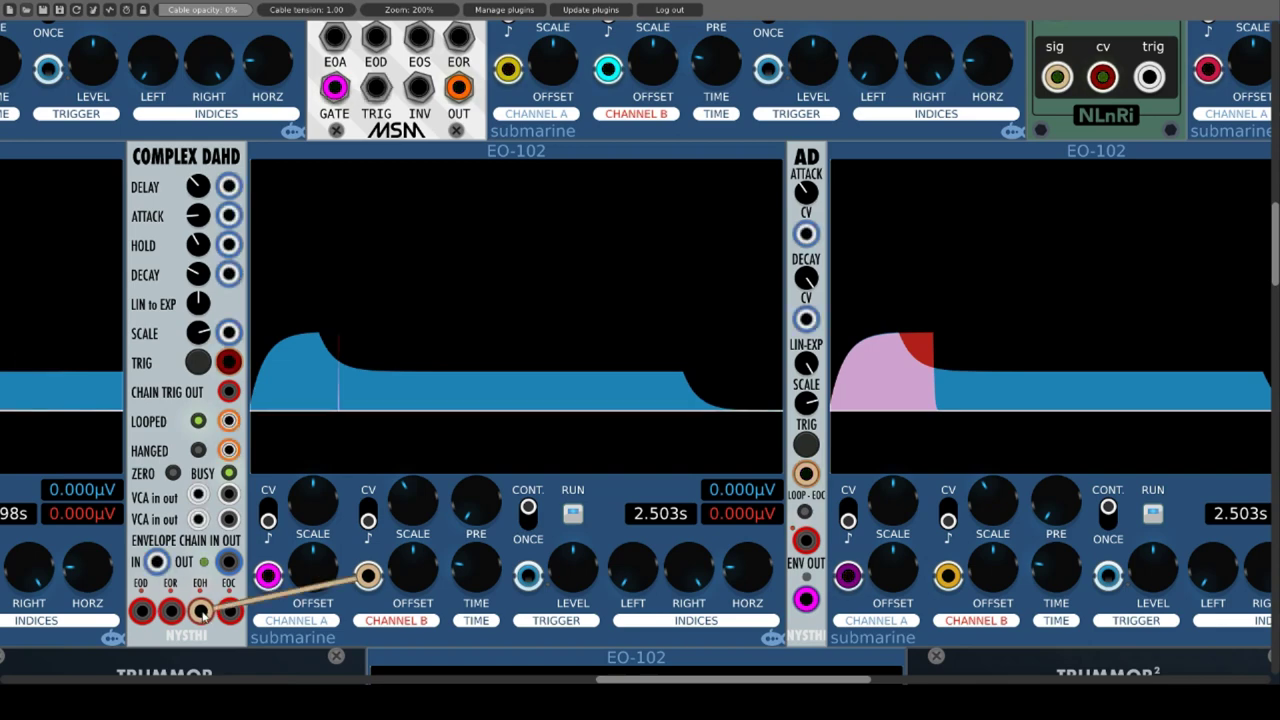
{"action": "left_click_drag", "start_coordinate": [203, 617], "coordinate": [230, 614]}
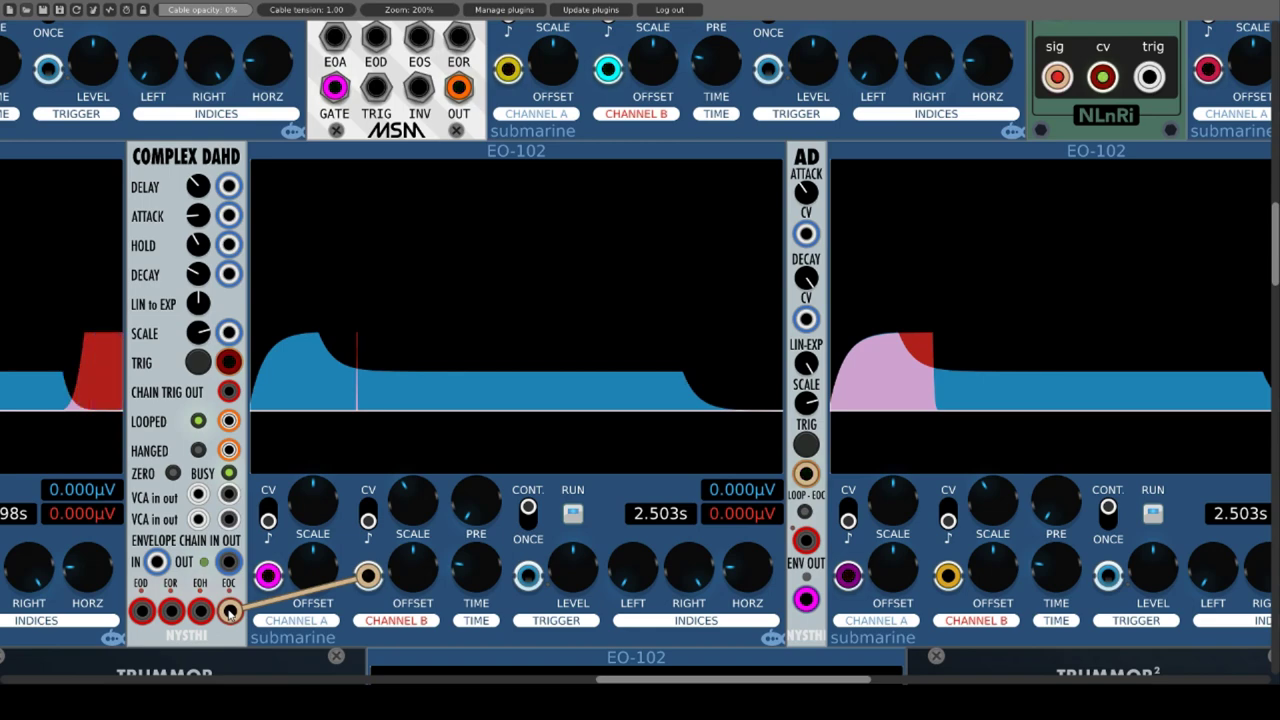
{"action": "left_click_drag", "start_coordinate": [230, 614], "coordinate": [228, 561]}
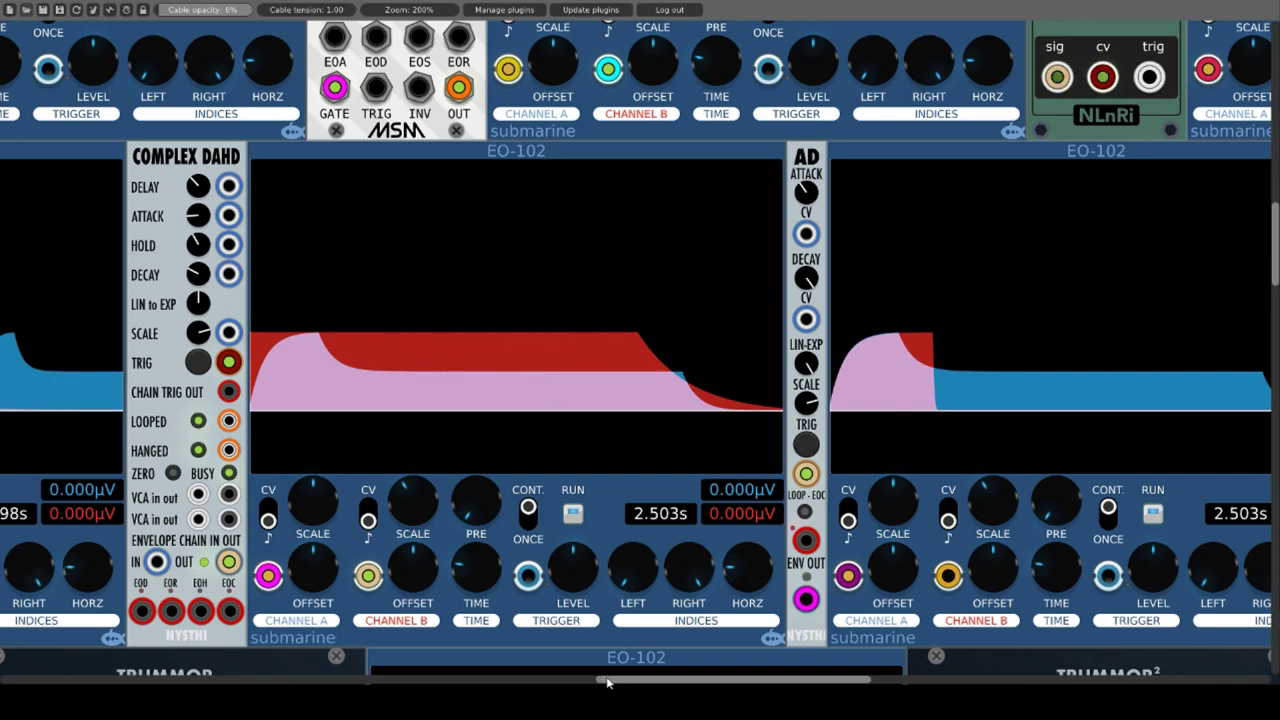
Raise the AD module's SCALE, trigger its envelope manually, and enable its loop mode.
{"action": "left_click_drag", "start_coordinate": [607, 683], "coordinate": [719, 683]}
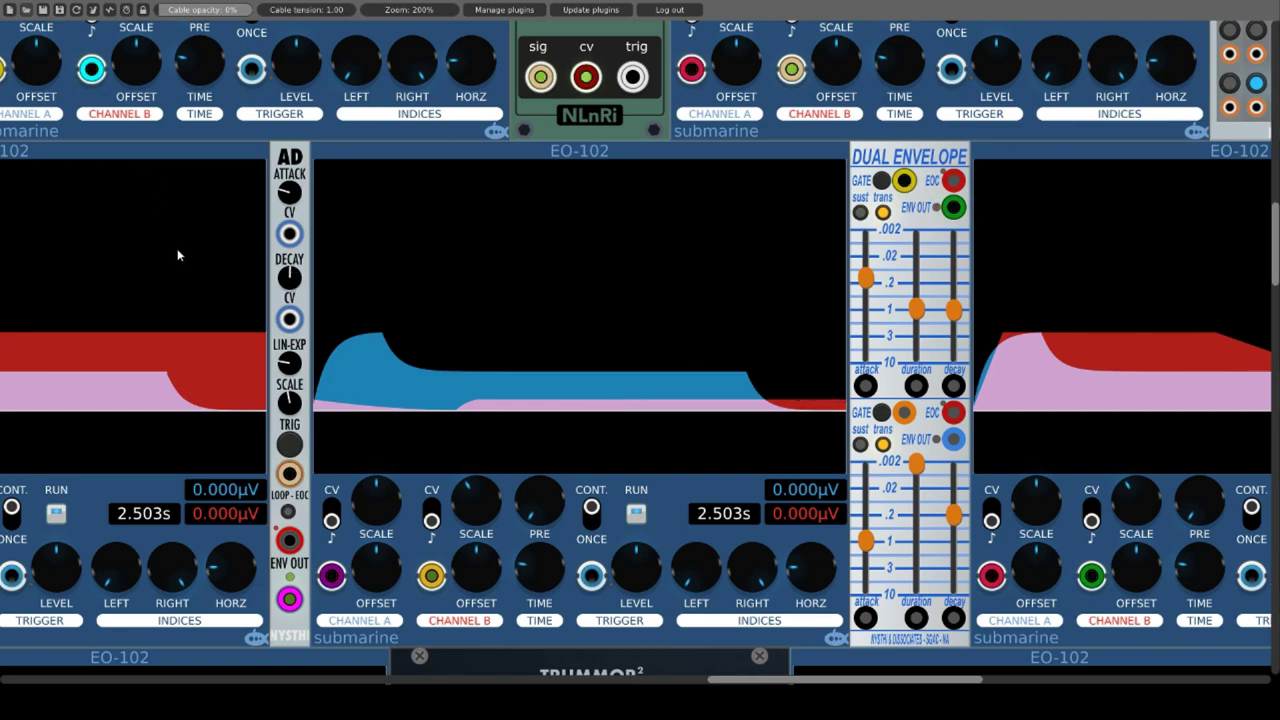
{"action": "left_click", "coordinate": [289, 444]}
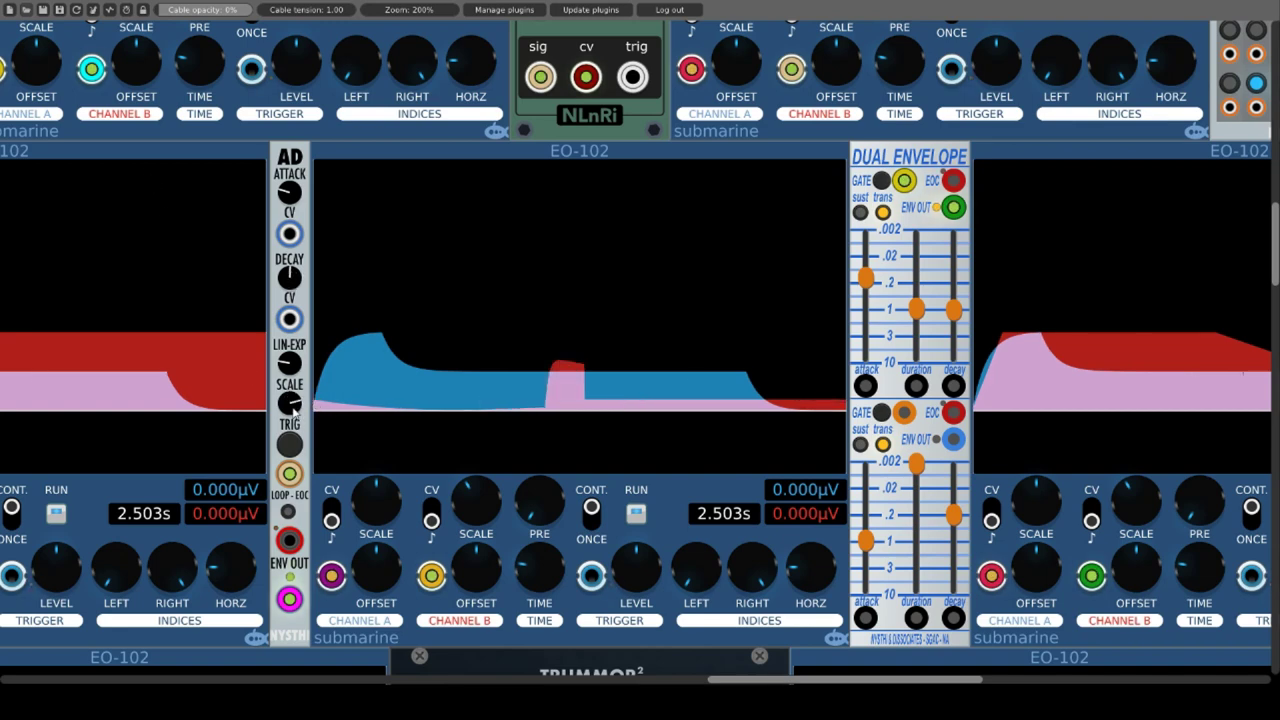
{"action": "left_click", "coordinate": [288, 512]}
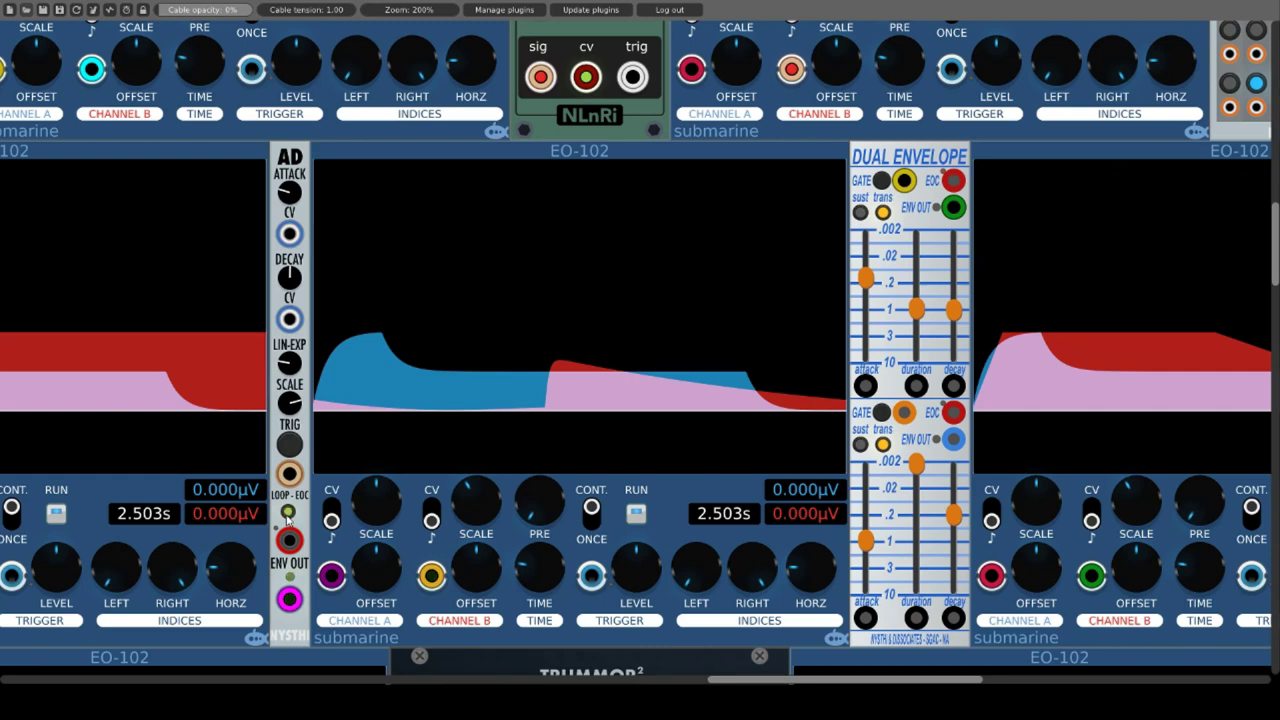
Turn off the AD module's loop mode.
{"action": "left_click", "coordinate": [288, 512]}
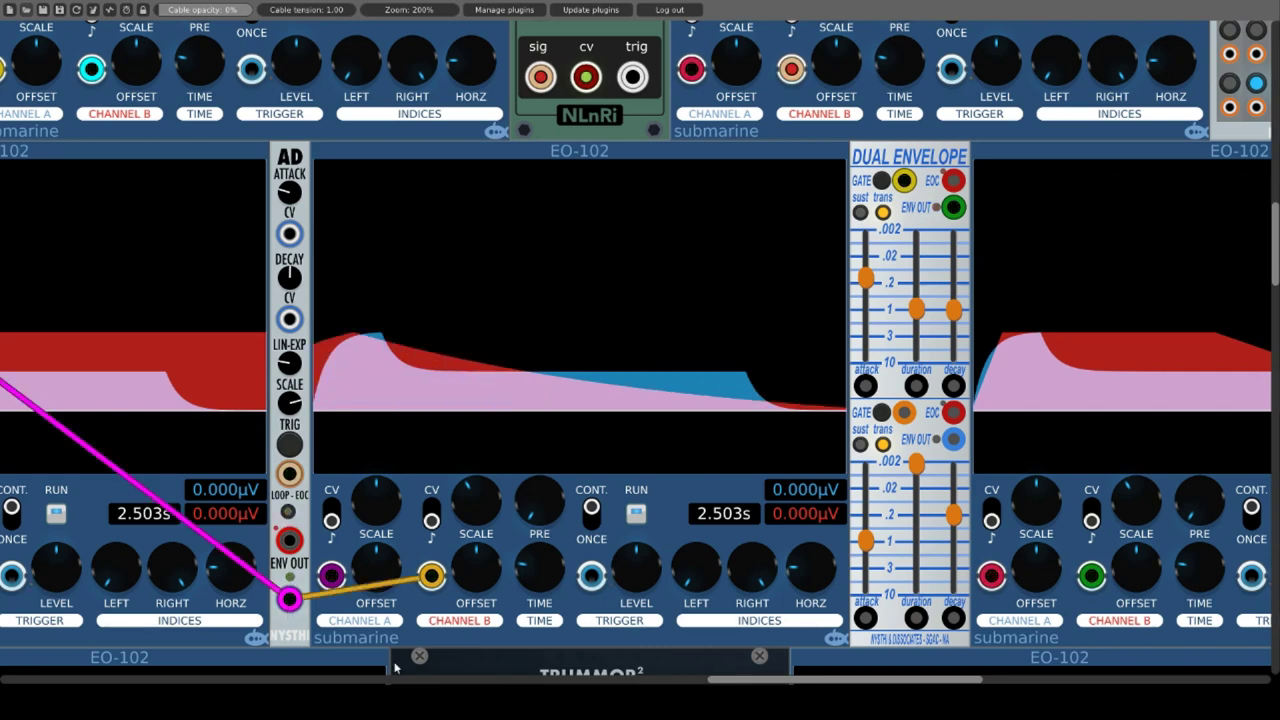
Look over the DUAL ENVELOPE module's options, and try the upper envelope's sust mode before returning it to trans.
{"action": "left_click_drag", "start_coordinate": [750, 684], "coordinate": [850, 684]}
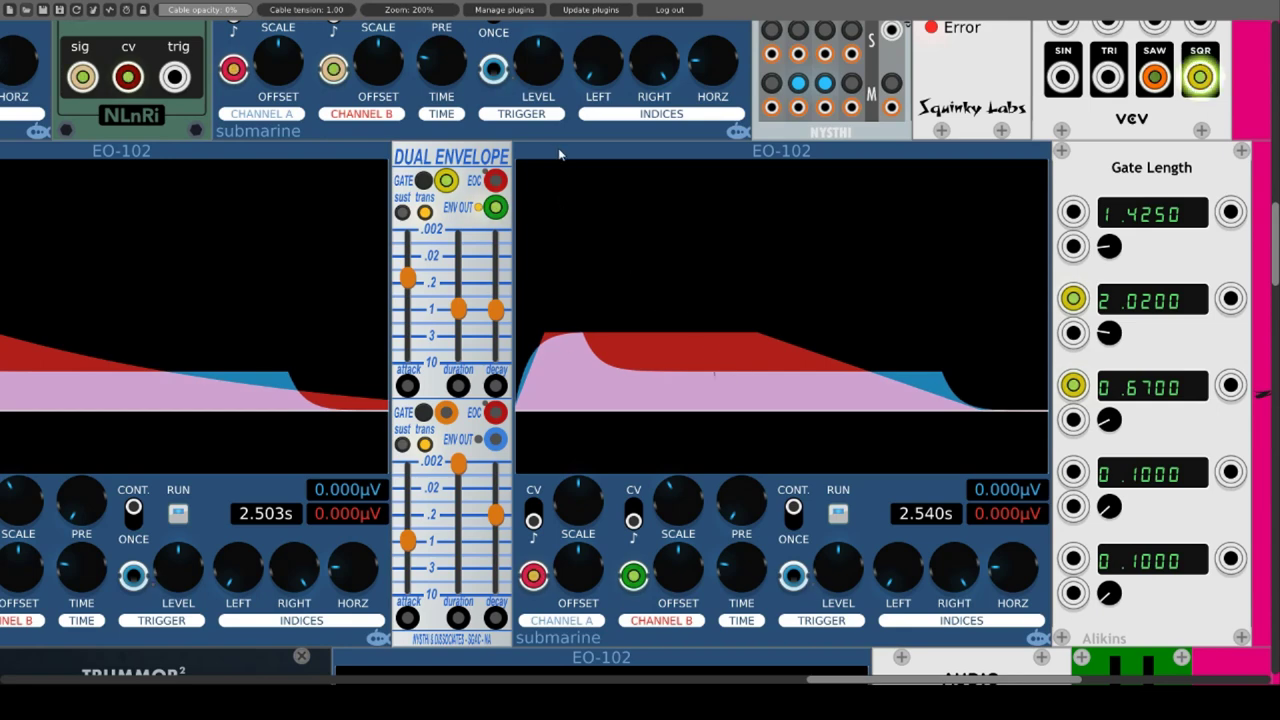
{"action": "right_click", "coordinate": [424, 153]}
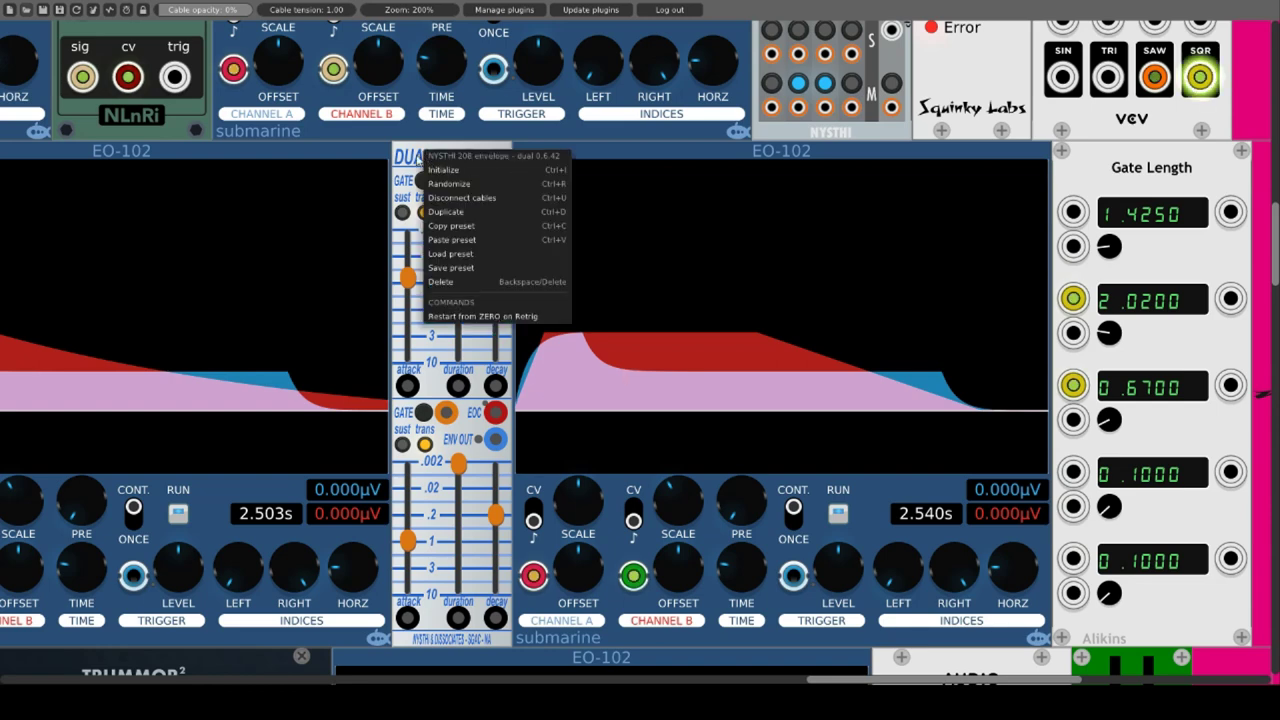
{"action": "left_click", "coordinate": [406, 155]}
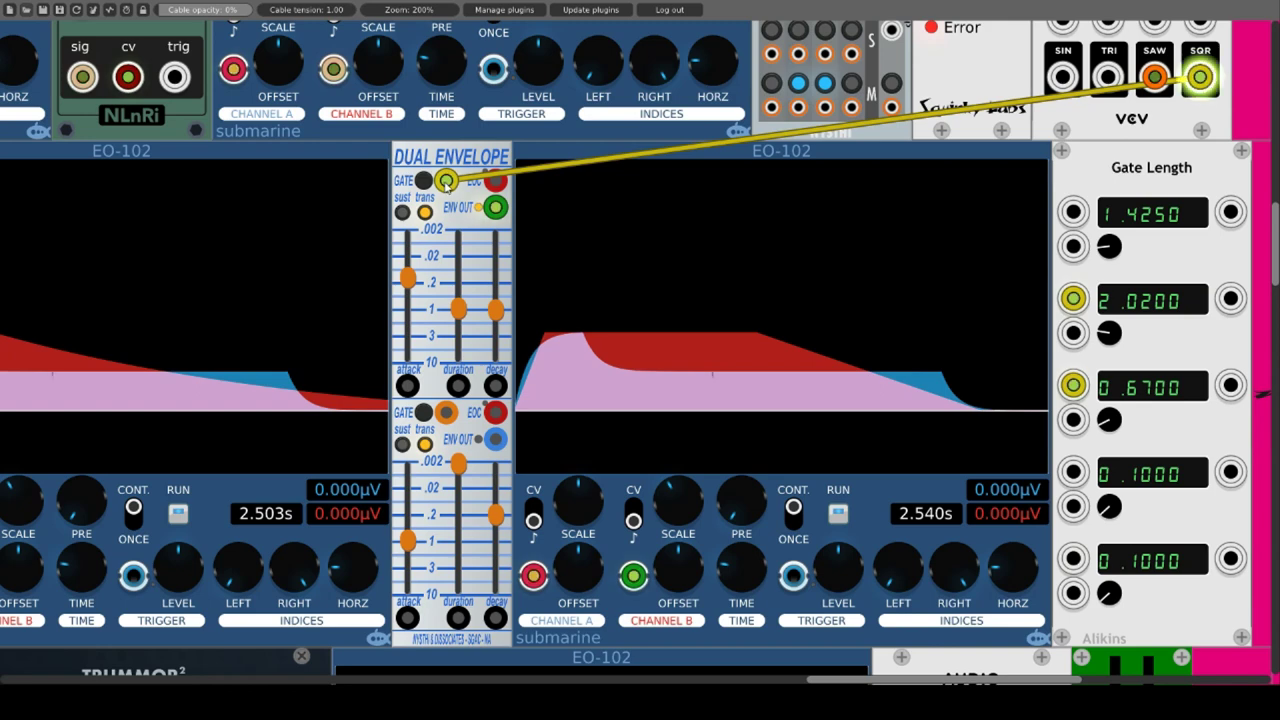
{"action": "left_click", "coordinate": [402, 213]}
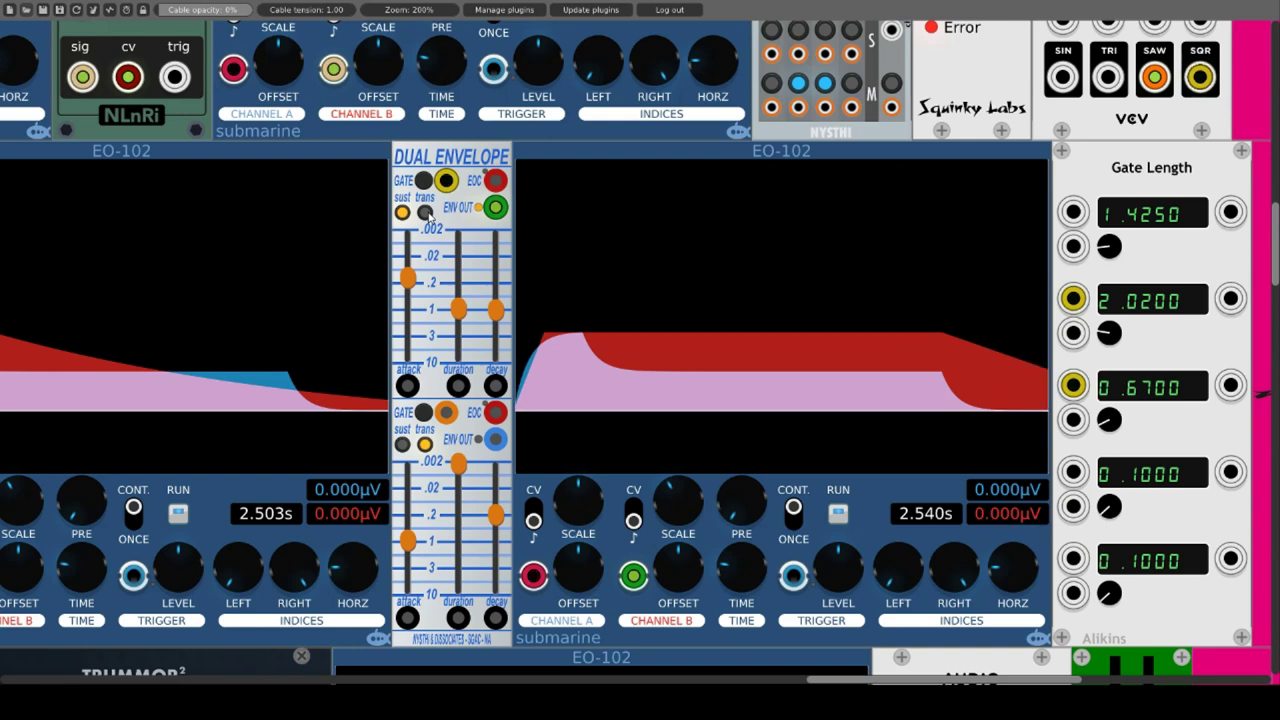
{"action": "left_click", "coordinate": [425, 213]}
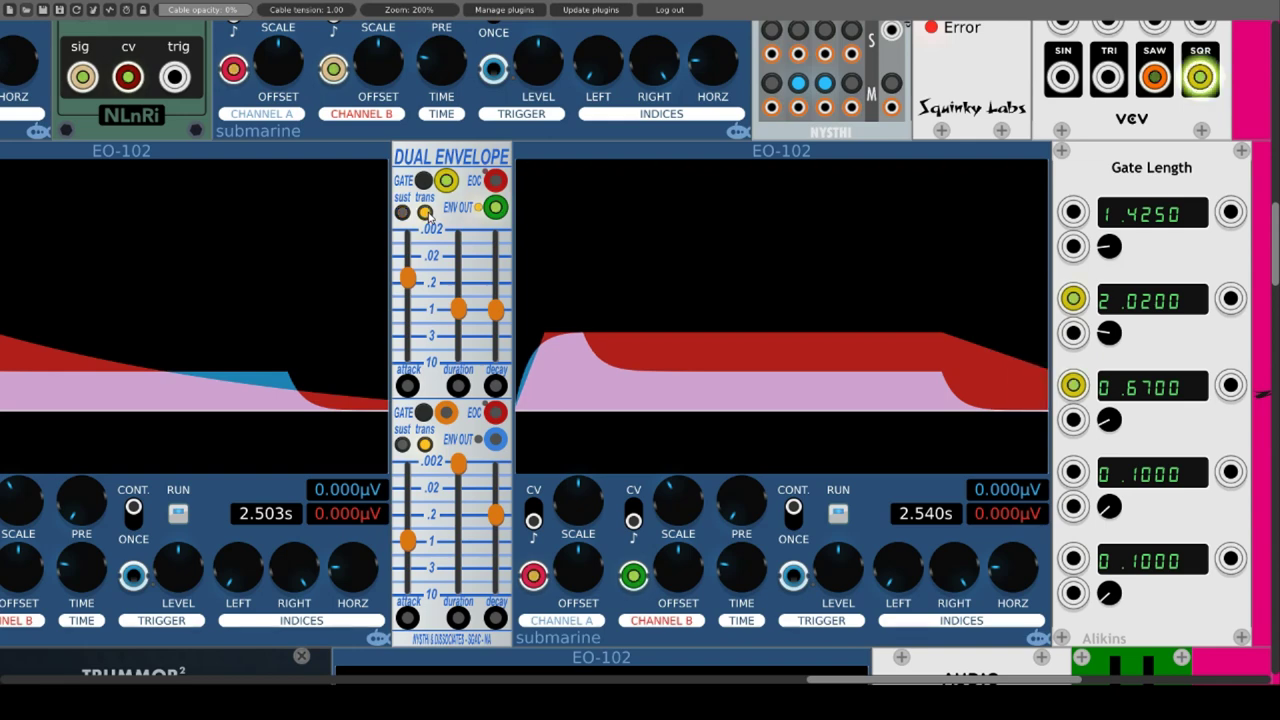
Patch DUAL ENVELOPE's upper EOC output into the scope's channel B, and return the cable to ENV OUT.
{"action": "left_click_drag", "start_coordinate": [495, 207], "coordinate": [497, 186]}
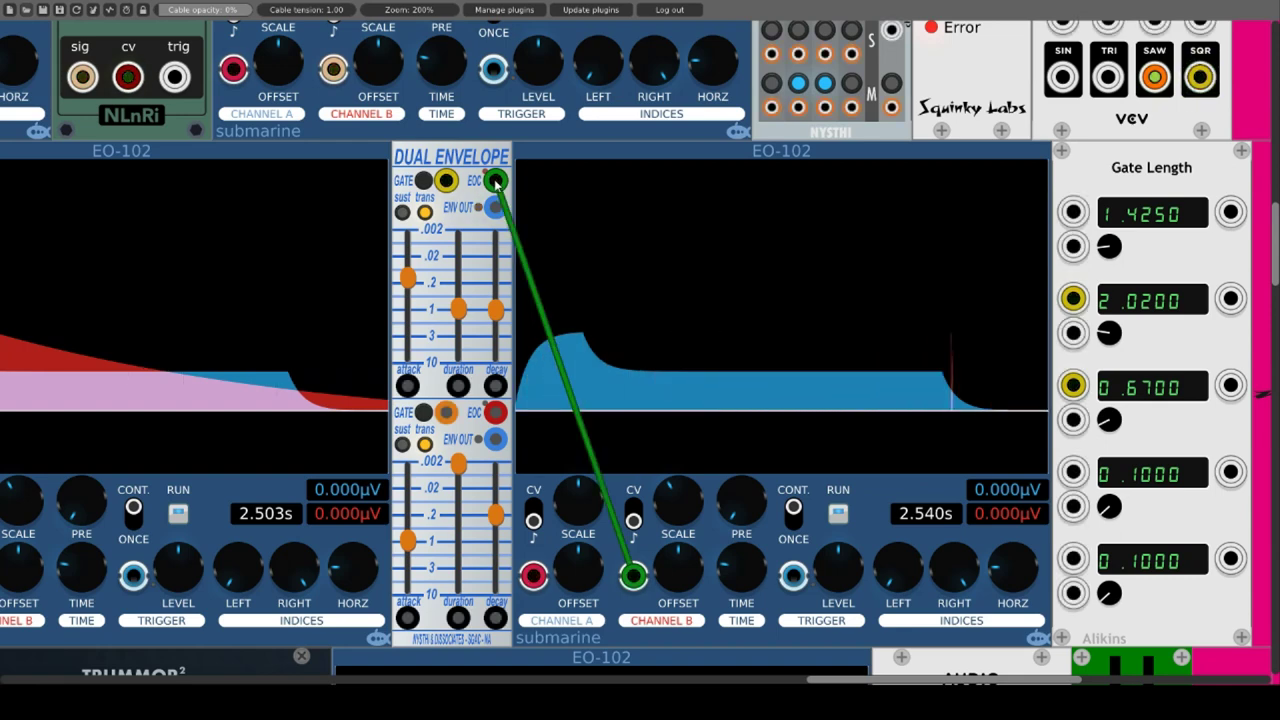
{"action": "left_click_drag", "start_coordinate": [497, 186], "coordinate": [497, 212]}
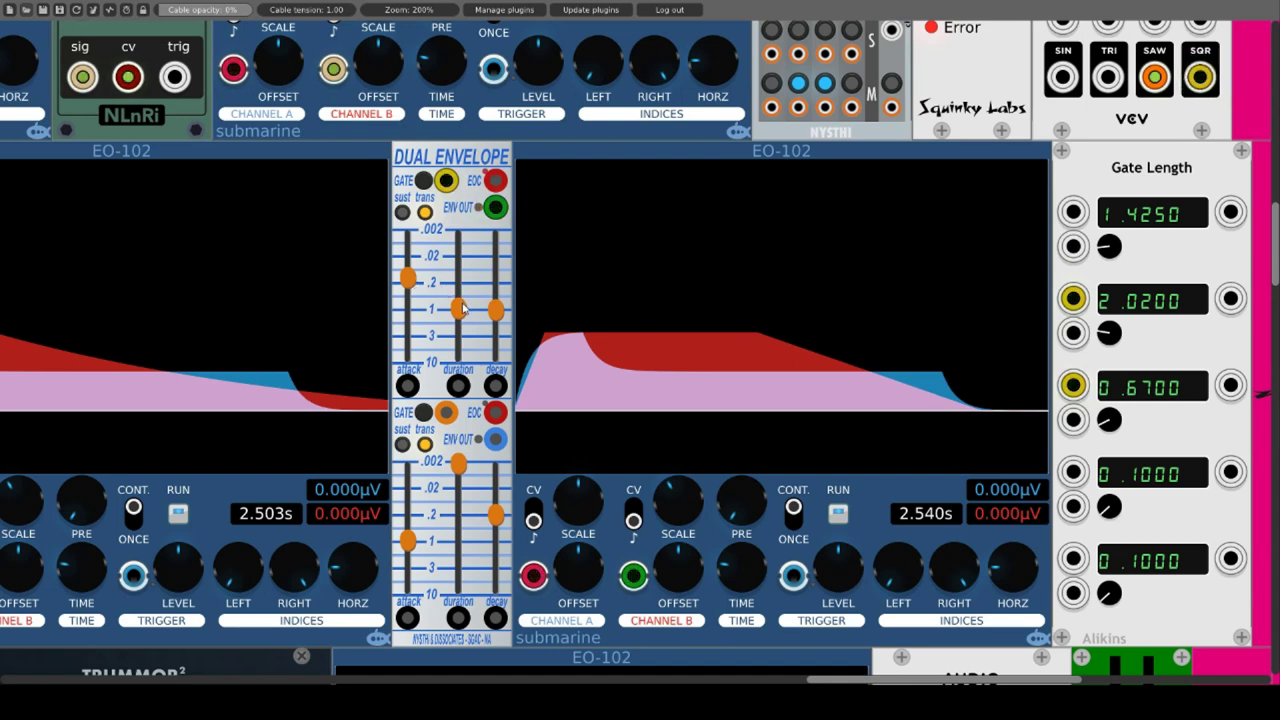
Shorten the upper envelope's duration to between .02 and .2, and set its decay between .2 and 1.
{"action": "left_click_drag", "start_coordinate": [459, 308], "coordinate": [459, 275]}
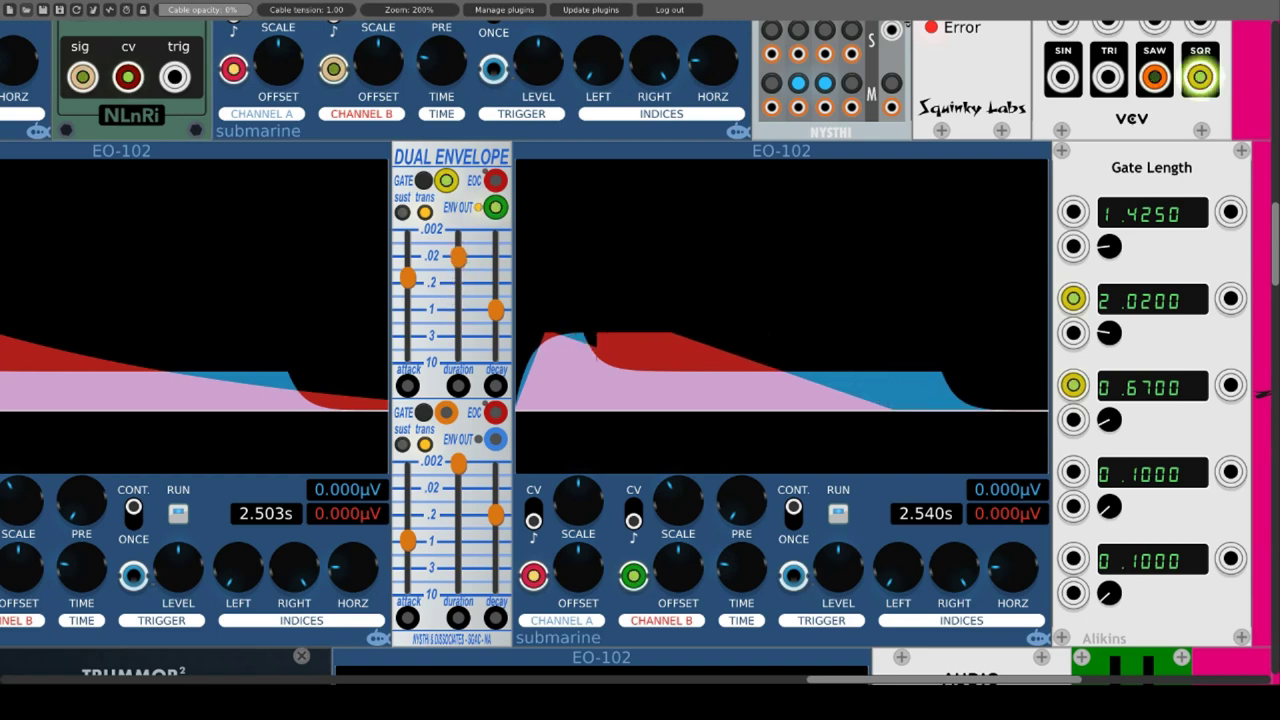
{"action": "mouse_move", "coordinate": [459, 257]}
{"action": "left_mouse_down"}
{"action": "mouse_move", "coordinate": [459, 243]}
{"action": "mouse_move", "coordinate": [459, 262]}
{"action": "left_mouse_up"}
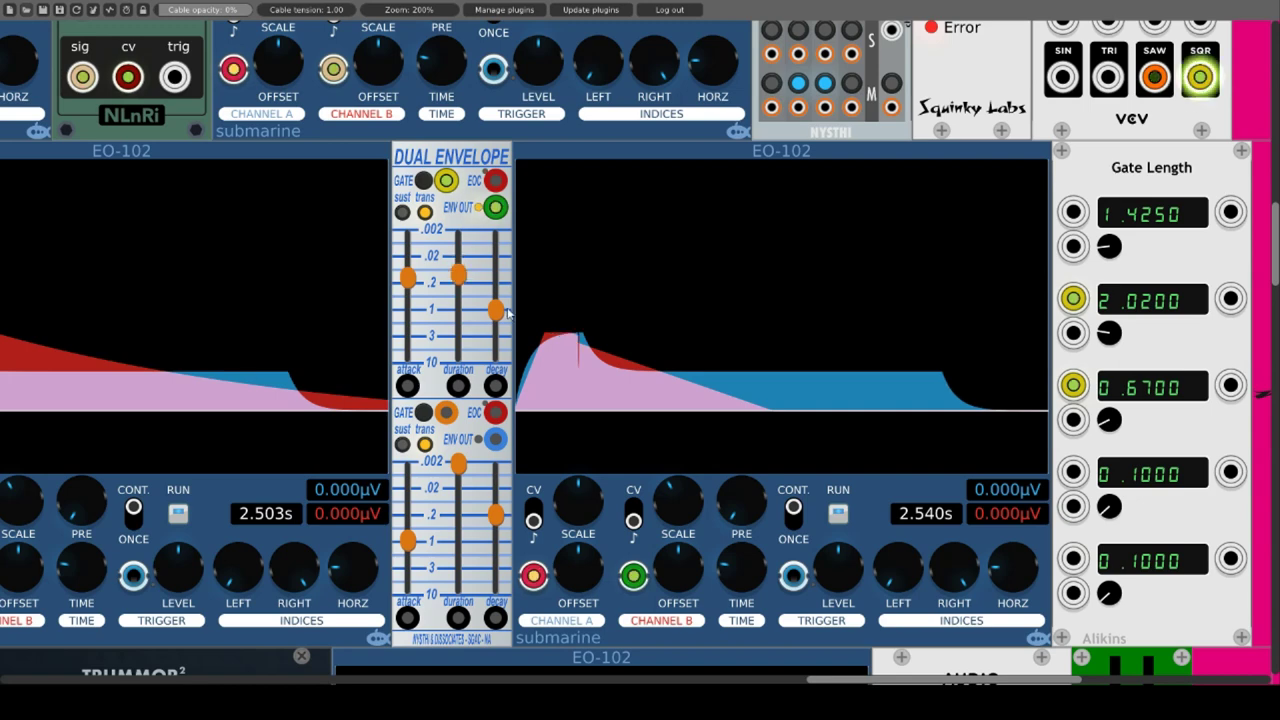
{"action": "left_click_drag", "start_coordinate": [495, 312], "coordinate": [495, 270]}
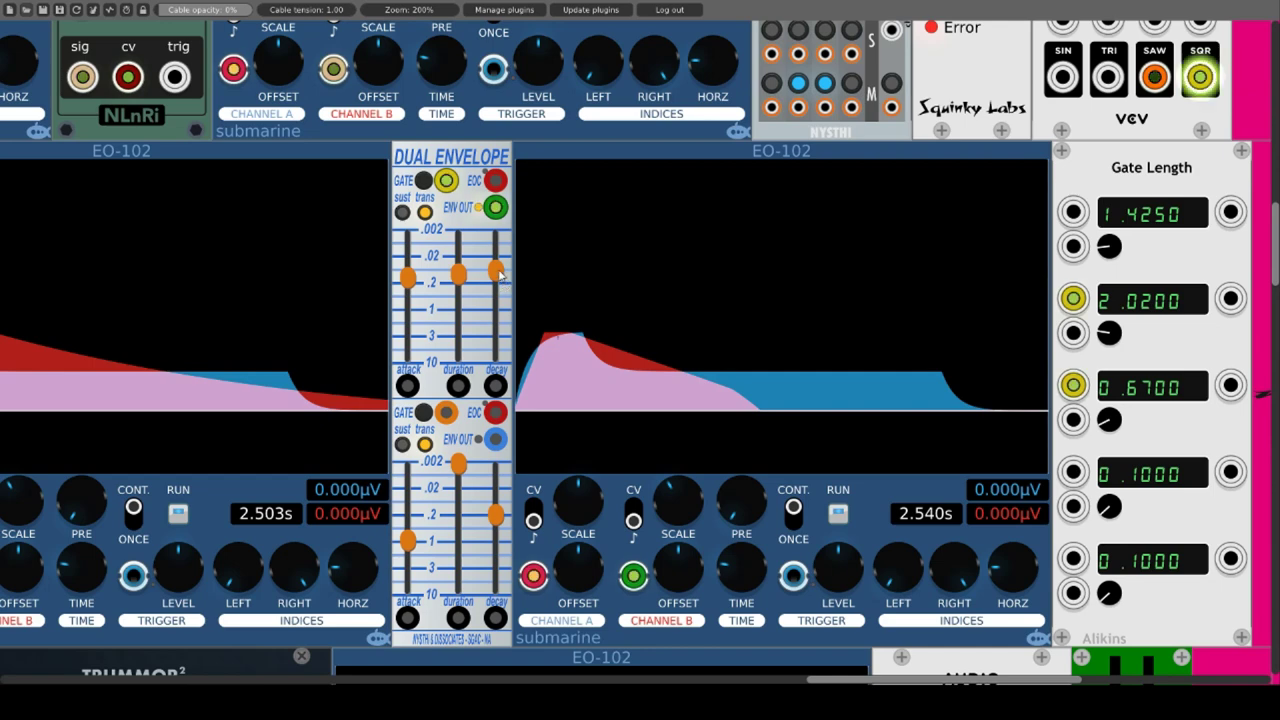
{"action": "left_click_drag", "start_coordinate": [497, 272], "coordinate": [497, 299]}
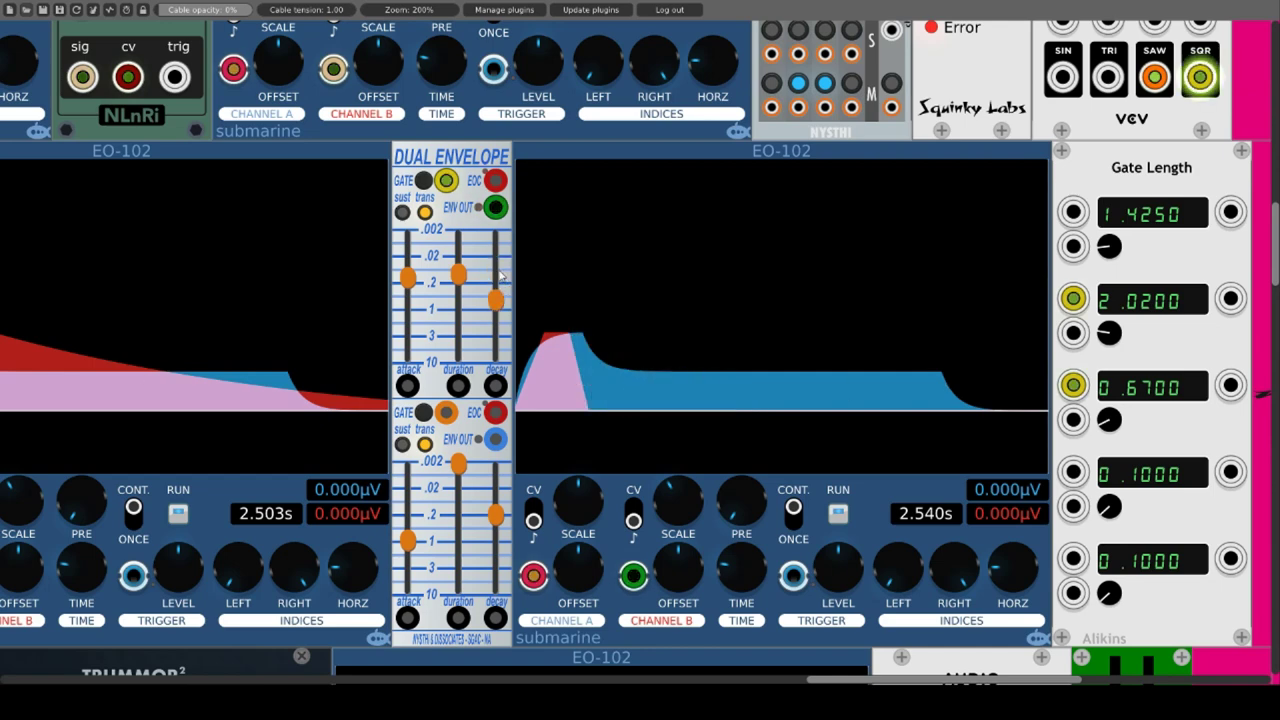
Enable Restart from ZERO on Retrig for the DUAL ENVELOPE module.
{"action": "right_click", "coordinate": [468, 158]}
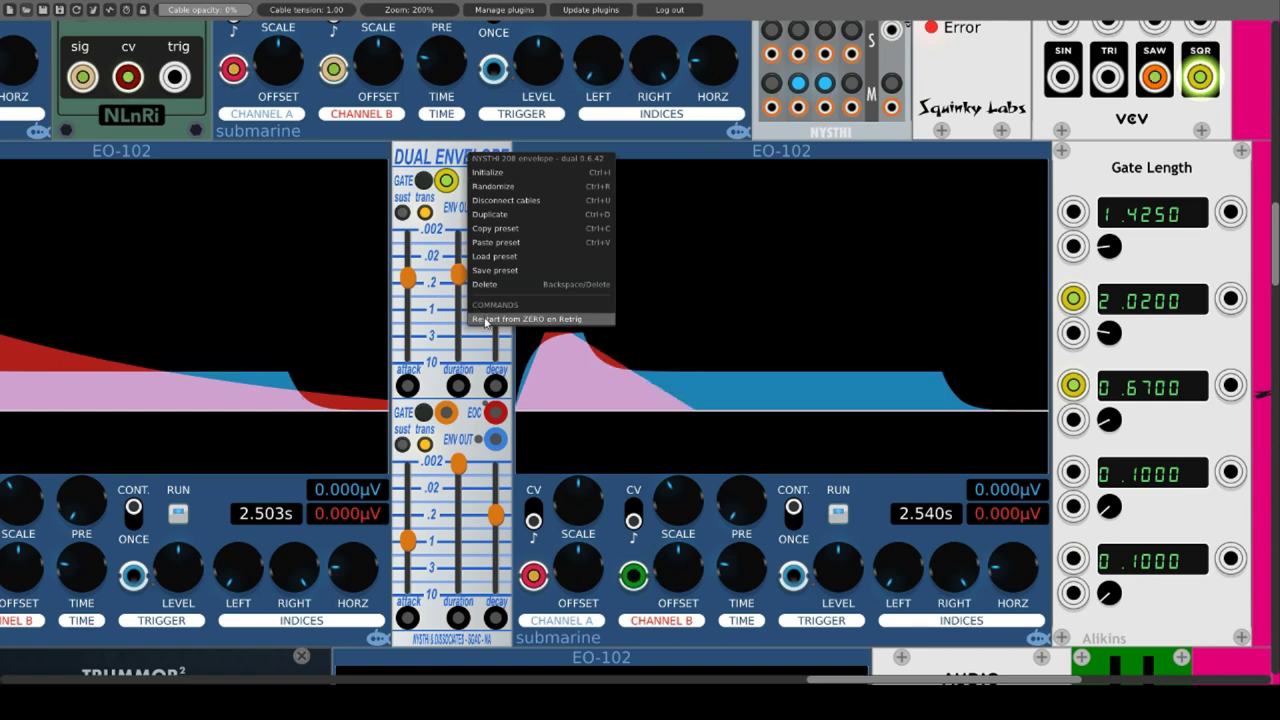
{"action": "left_click", "coordinate": [485, 320]}
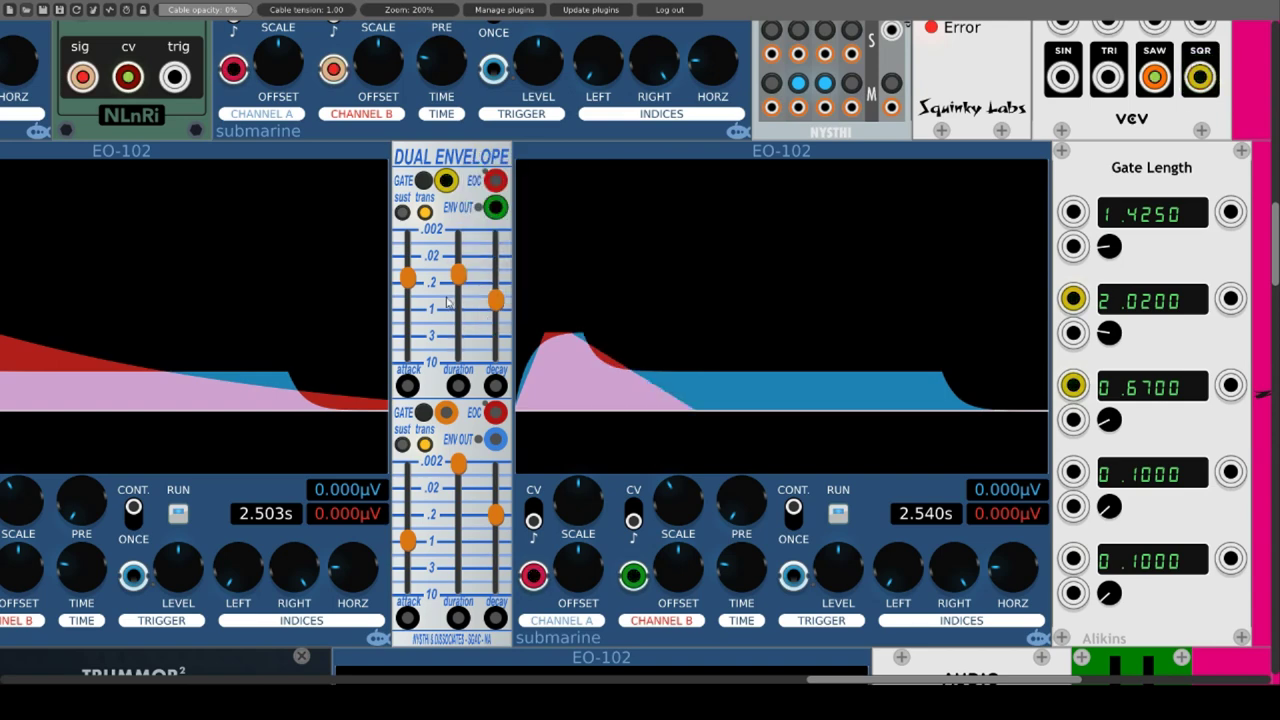
Try different upper envelope stage lengths, ending with attack and duration near 1 and decay near .2.
{"action": "left_click_drag", "start_coordinate": [462, 283], "coordinate": [408, 262]}
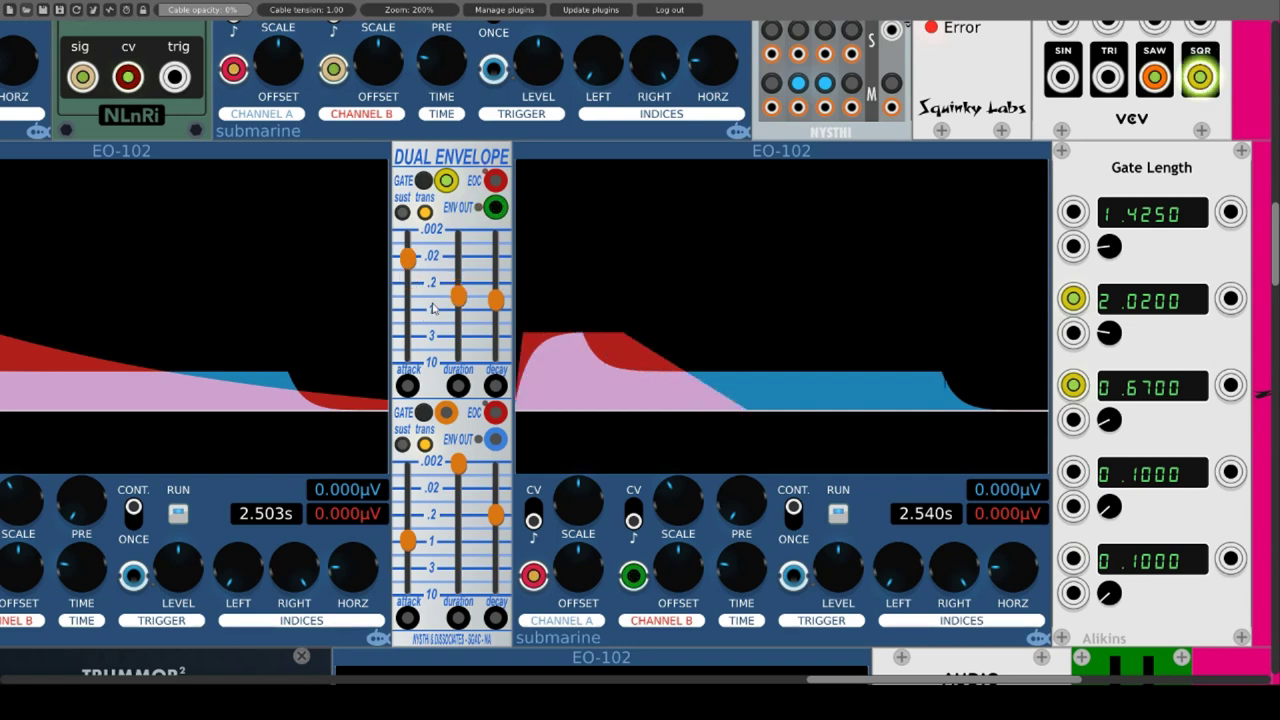
{"action": "left_click_drag", "start_coordinate": [458, 296], "coordinate": [495, 335]}
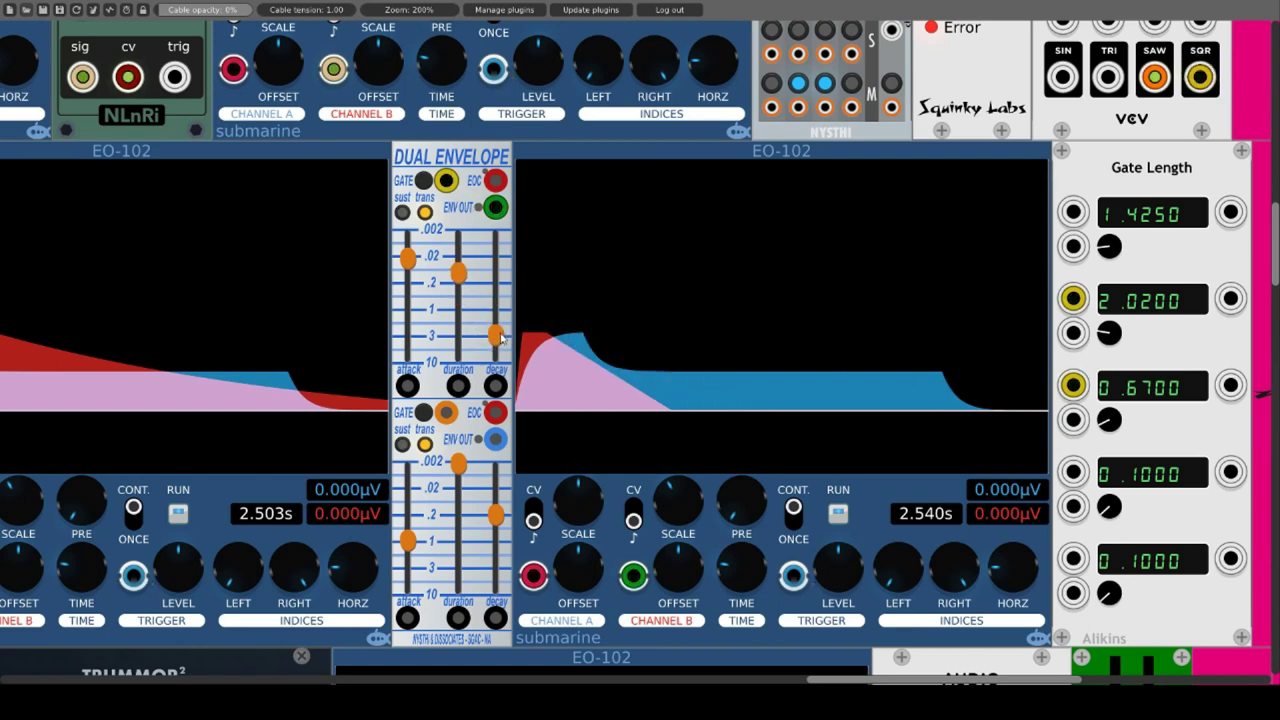
{"action": "left_click_drag", "start_coordinate": [495, 335], "coordinate": [495, 262]}
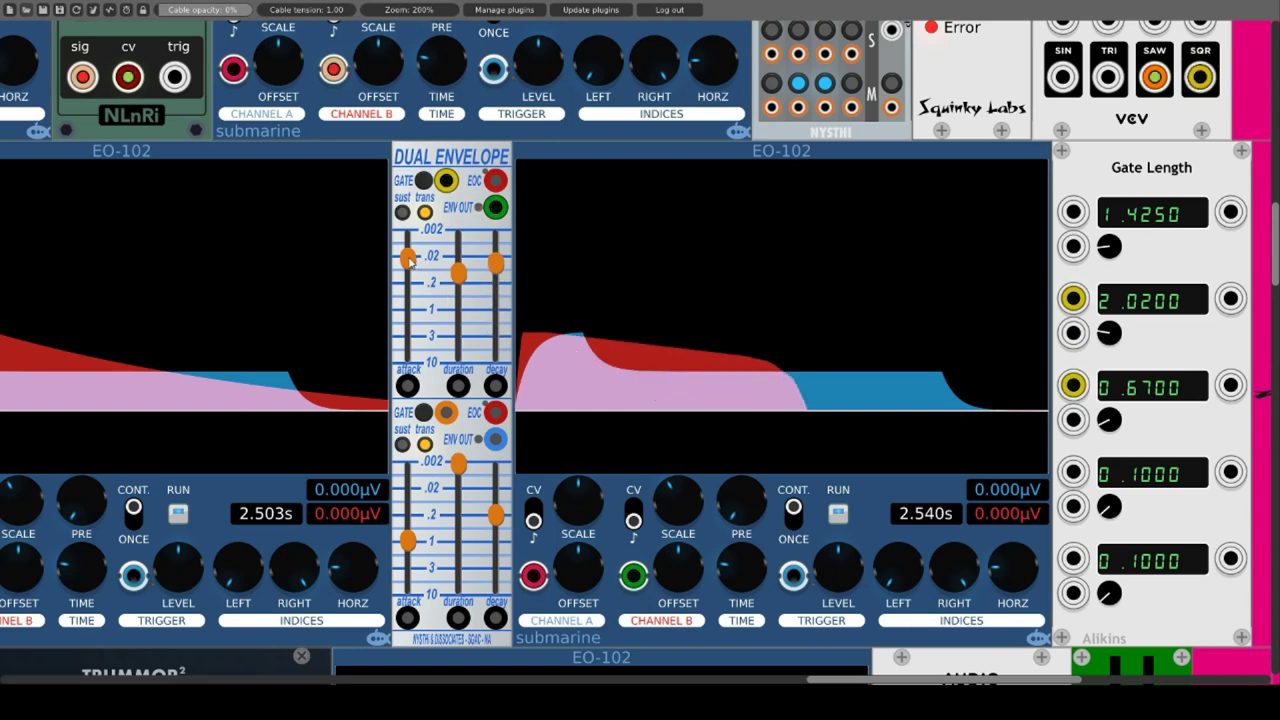
{"action": "left_click_drag", "start_coordinate": [413, 262], "coordinate": [412, 306]}
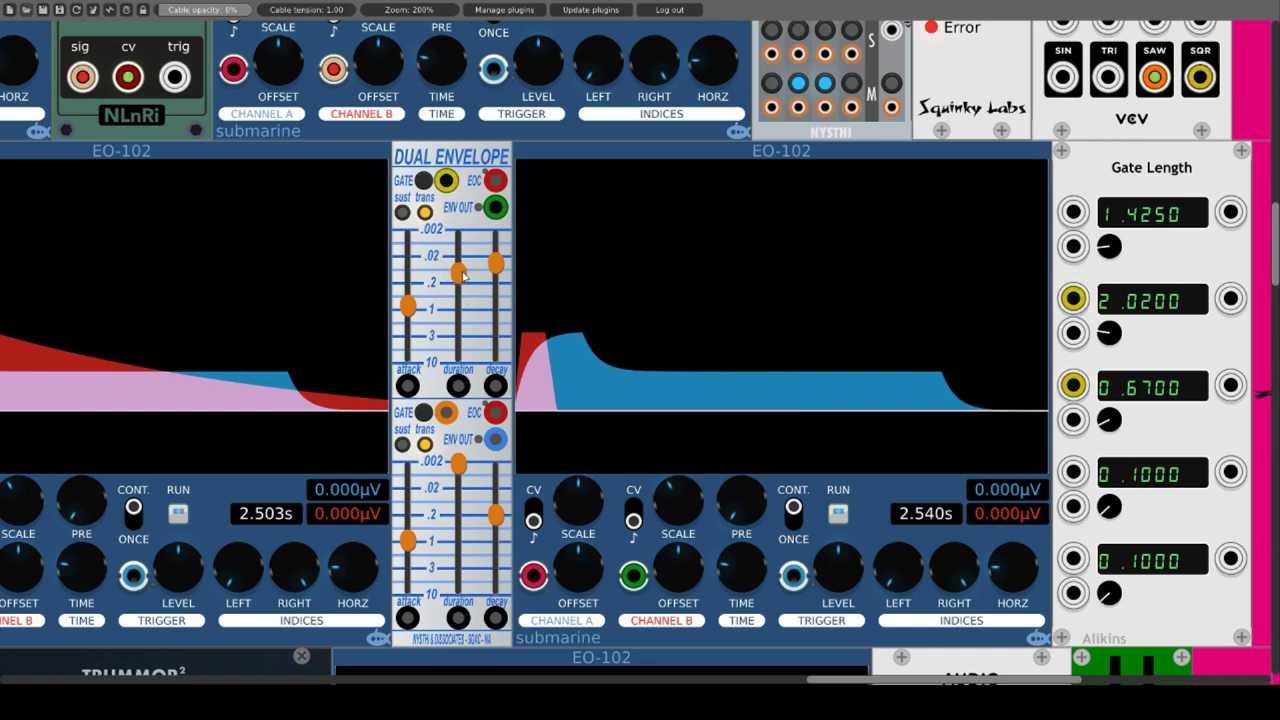
{"action": "left_click_drag", "start_coordinate": [463, 276], "coordinate": [458, 302]}
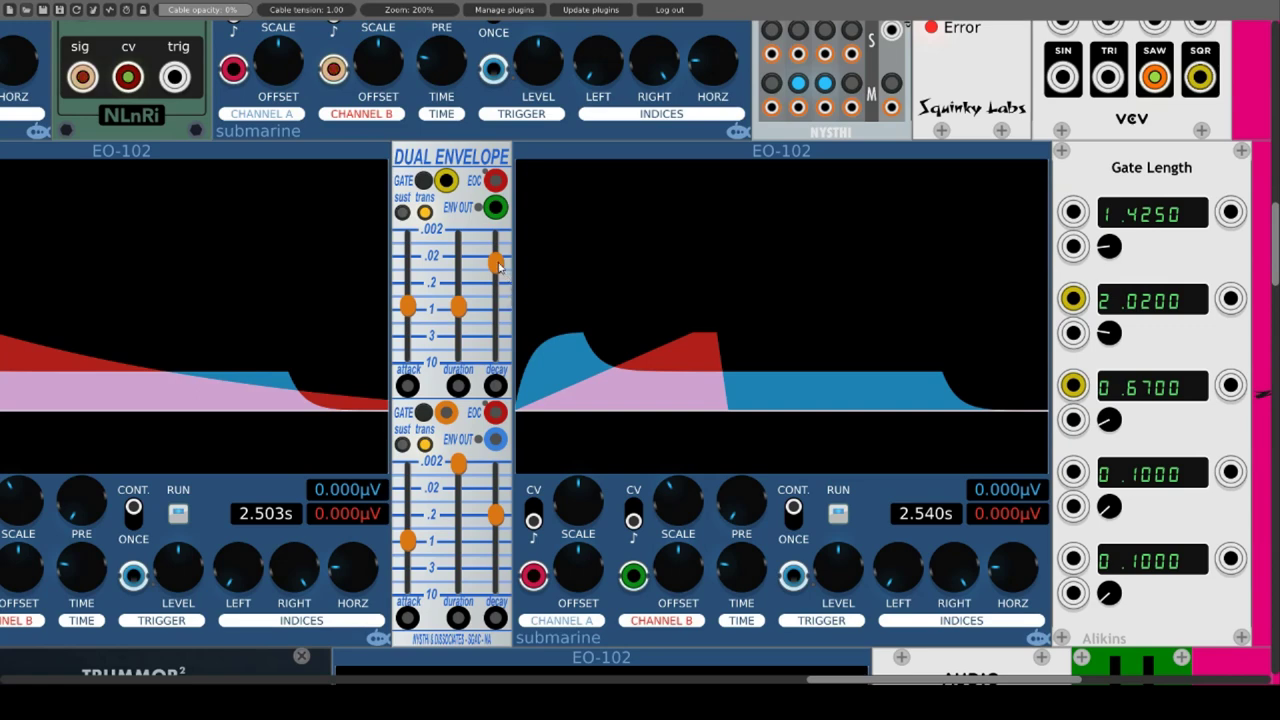
{"action": "left_click_drag", "start_coordinate": [505, 270], "coordinate": [504, 290]}
Switch DUAL ENVELOPE's upper envelope to sust mode, and try a shorter and a longer decay.
{"action": "left_click", "coordinate": [403, 213]}
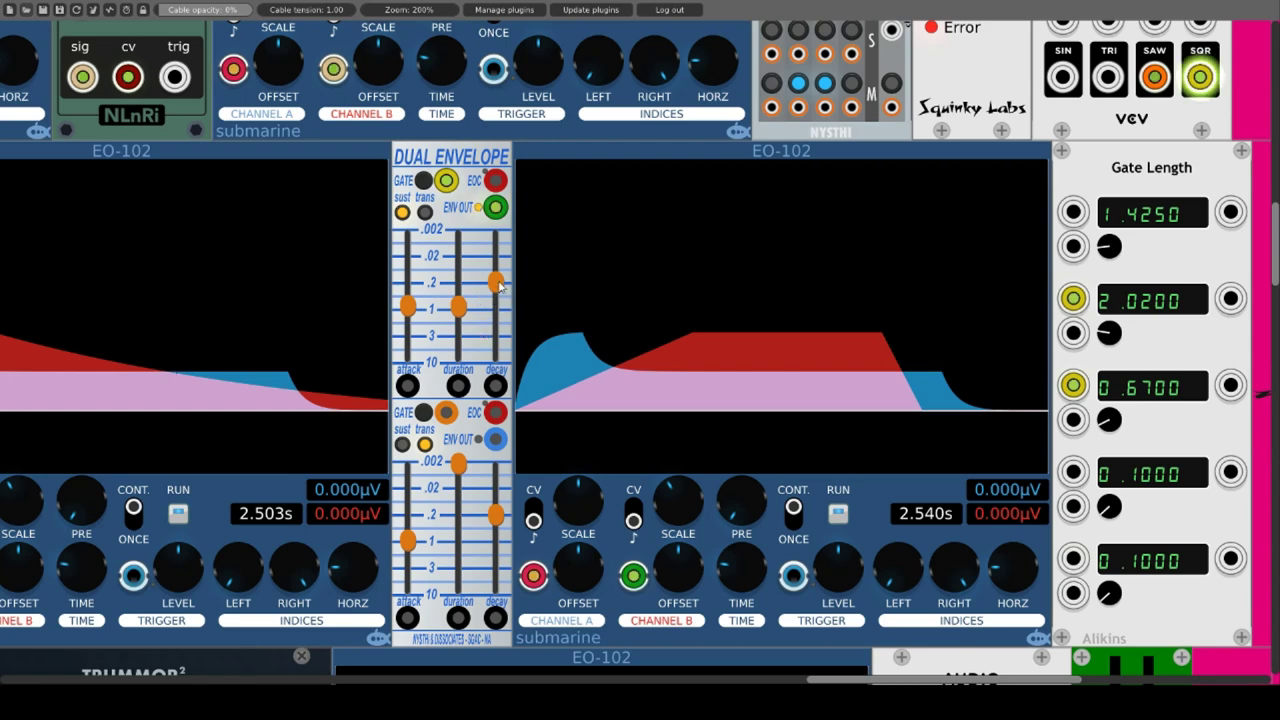
{"action": "left_click_drag", "start_coordinate": [497, 285], "coordinate": [496, 272]}
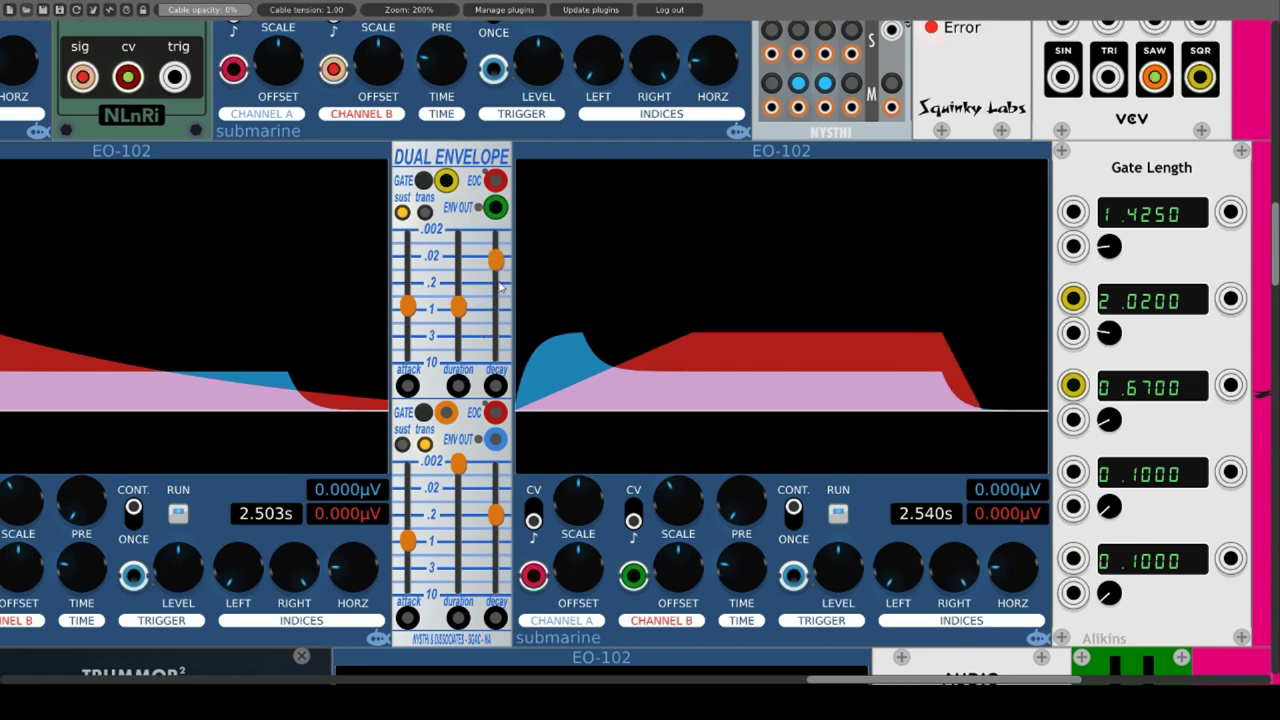
{"action": "left_click_drag", "start_coordinate": [500, 262], "coordinate": [498, 331]}
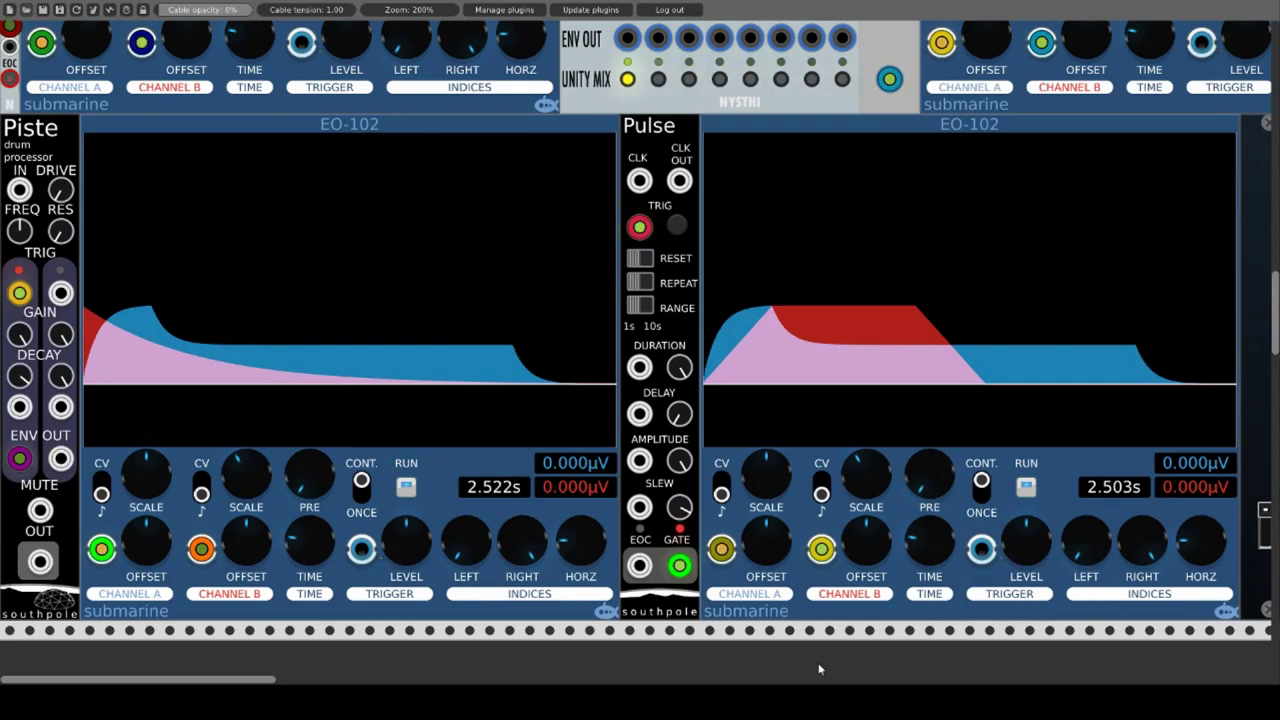
View the Piste module's options, and move the scope's channel B cable from ENV OUT to OUT and back.
{"action": "right_click", "coordinate": [44, 146]}
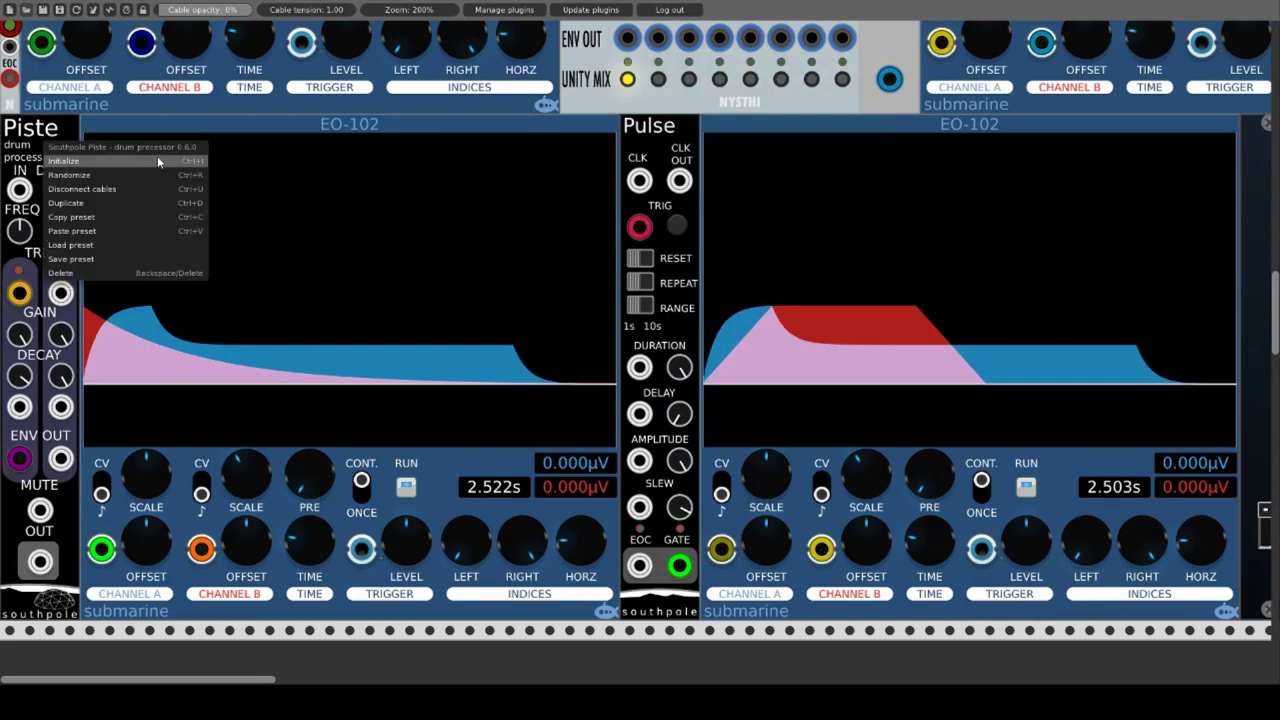
{"action": "left_click", "coordinate": [54, 137]}
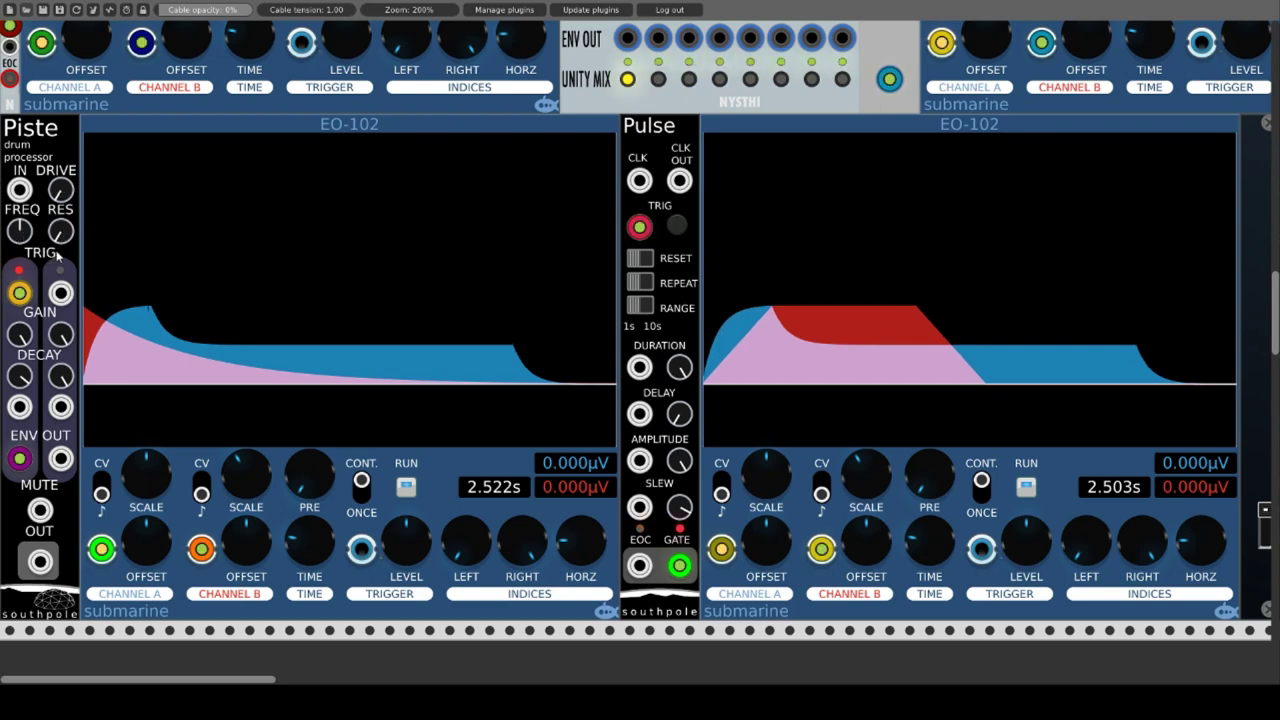
{"action": "mouse_move", "coordinate": [23, 291]}
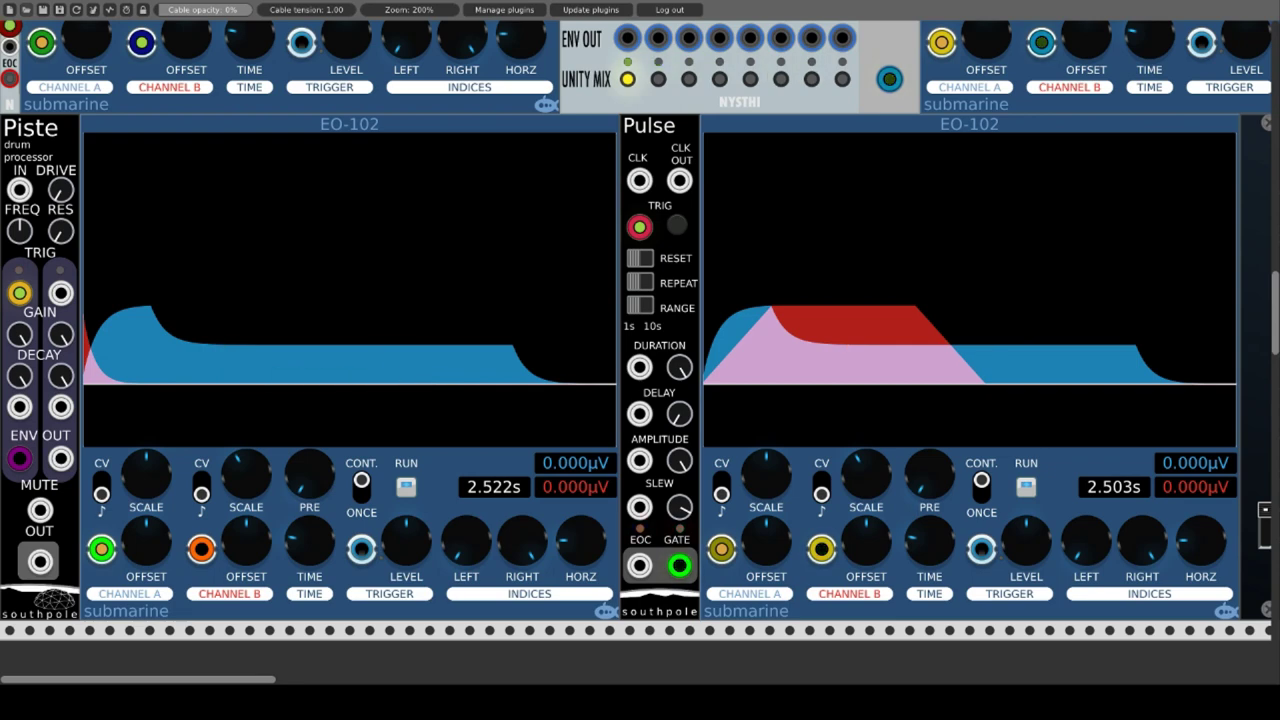
{"action": "mouse_move", "coordinate": [23, 466]}
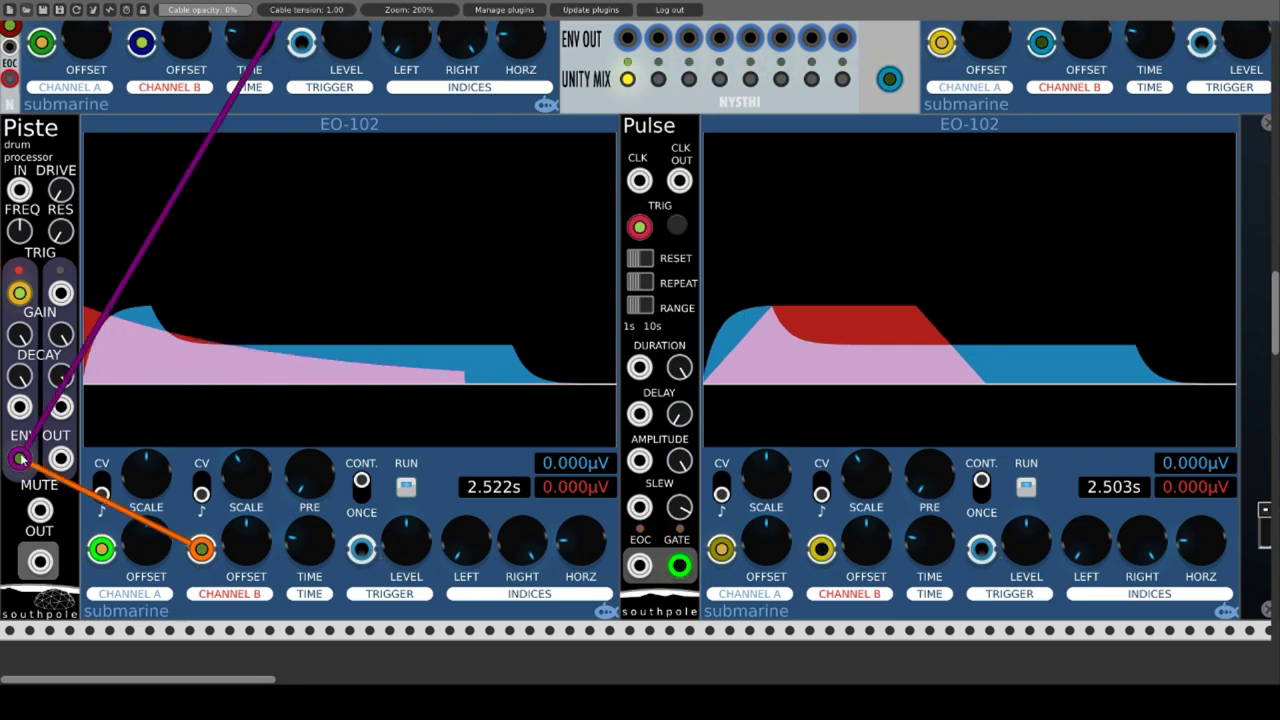
{"action": "left_click_drag", "start_coordinate": [20, 459], "coordinate": [40, 563]}
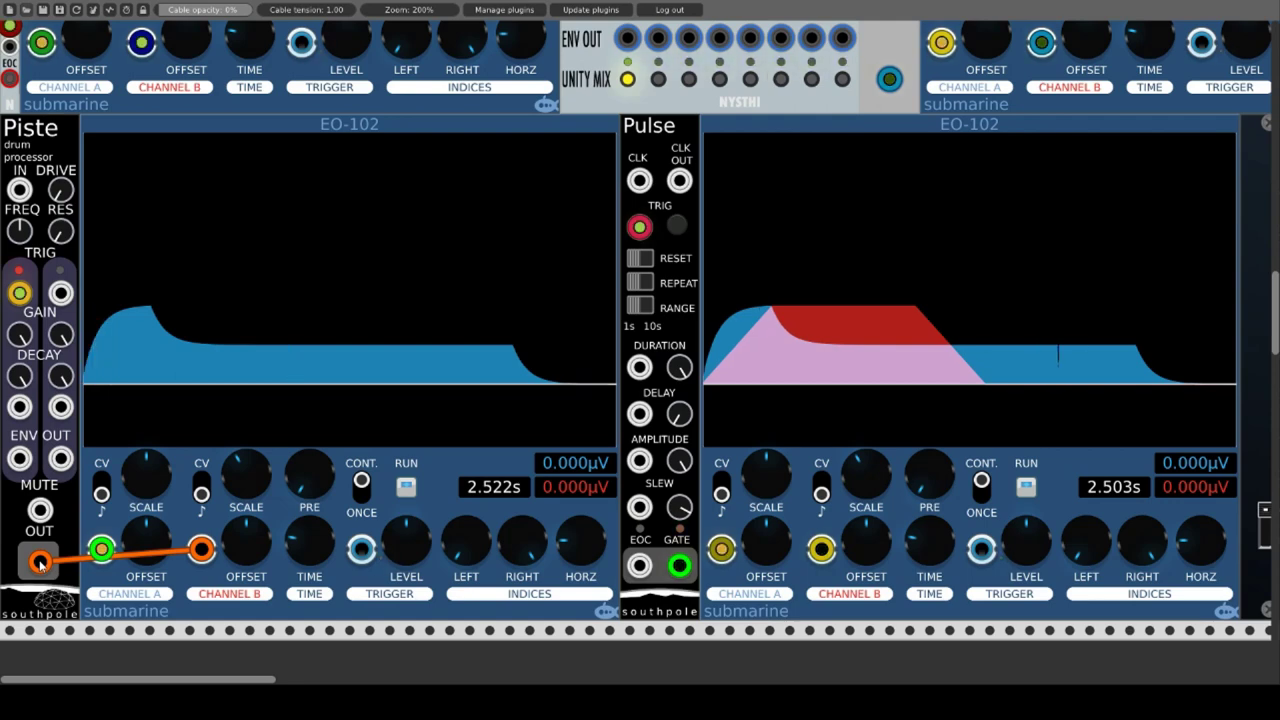
{"action": "left_click_drag", "start_coordinate": [40, 563], "coordinate": [24, 461]}
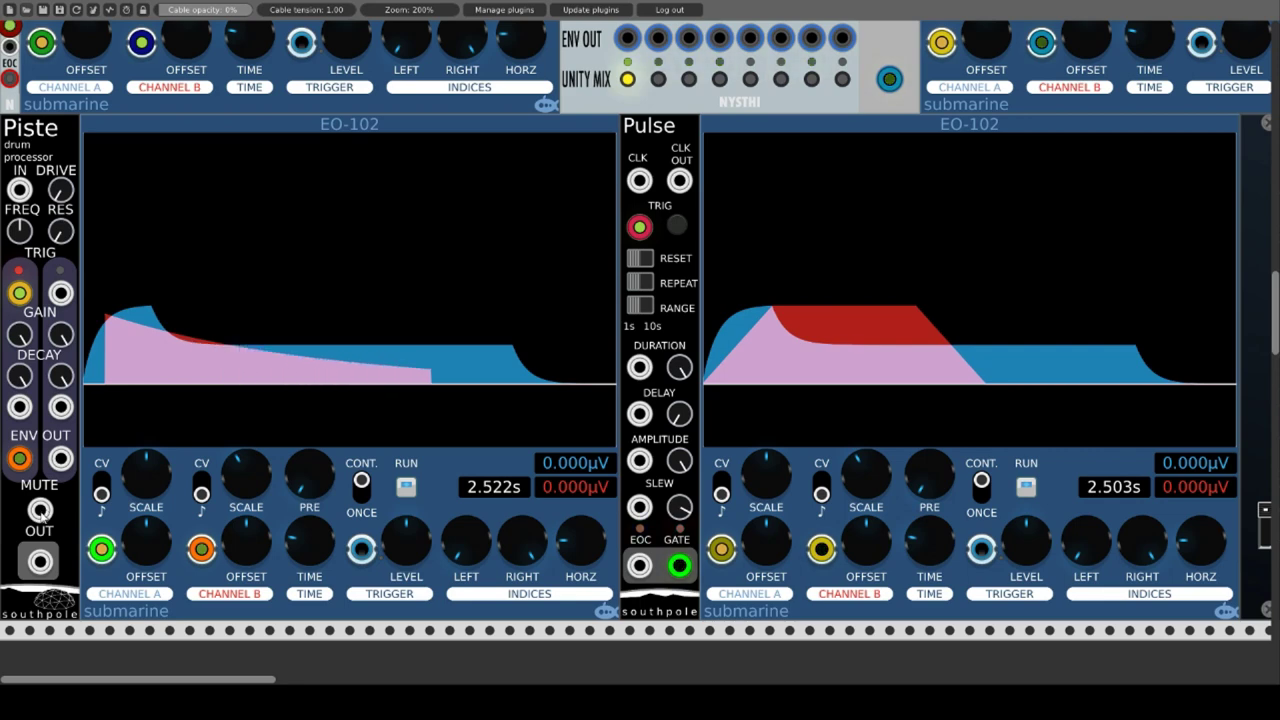
Patch Pulse's GATE output into Piste's MUTE input, and remove that cable.
{"action": "left_click_drag", "start_coordinate": [40, 510], "coordinate": [681, 567]}
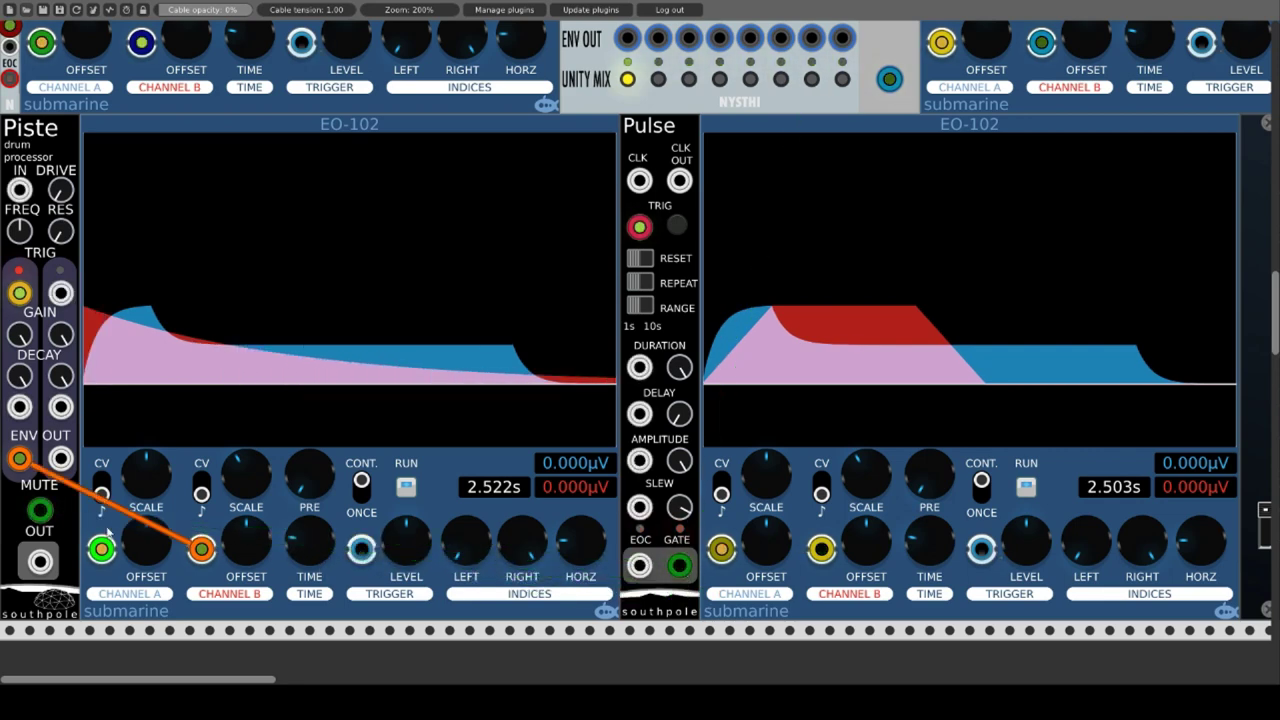
{"action": "left_click", "coordinate": [40, 511]}
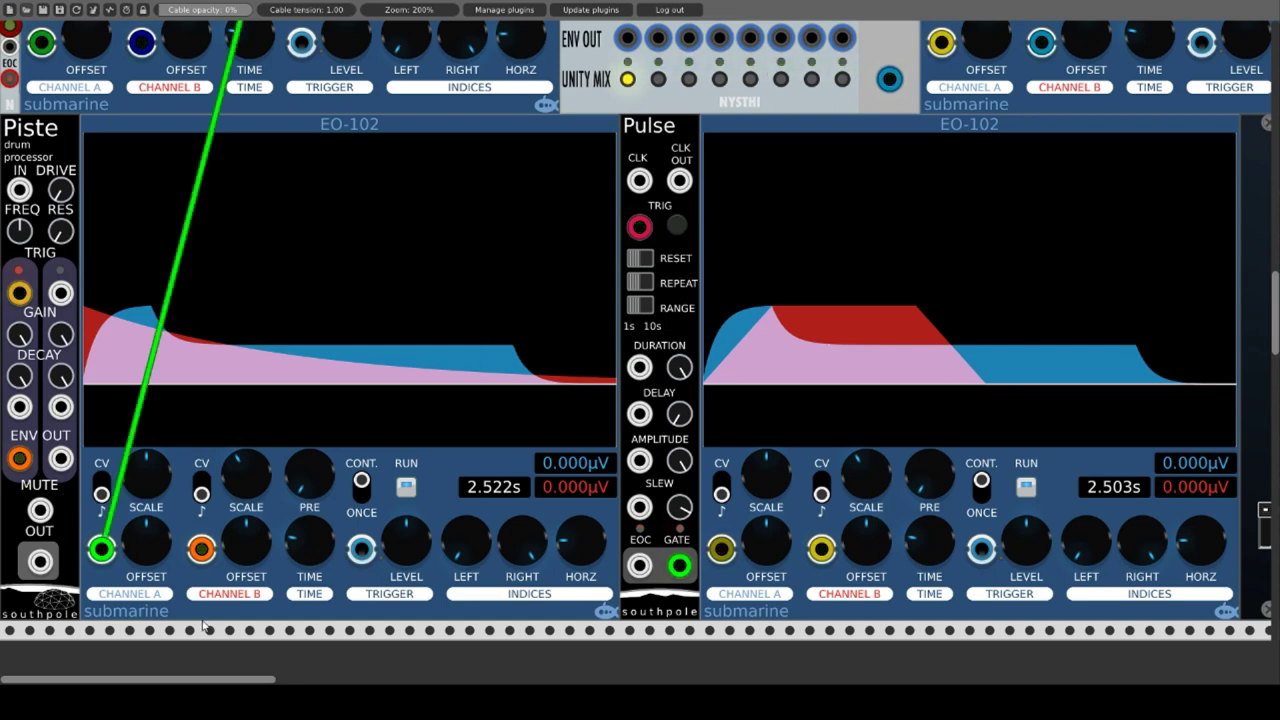
View the Pulse module's options, and switch its RESET setting over and back.
{"action": "right_click", "coordinate": [637, 147]}
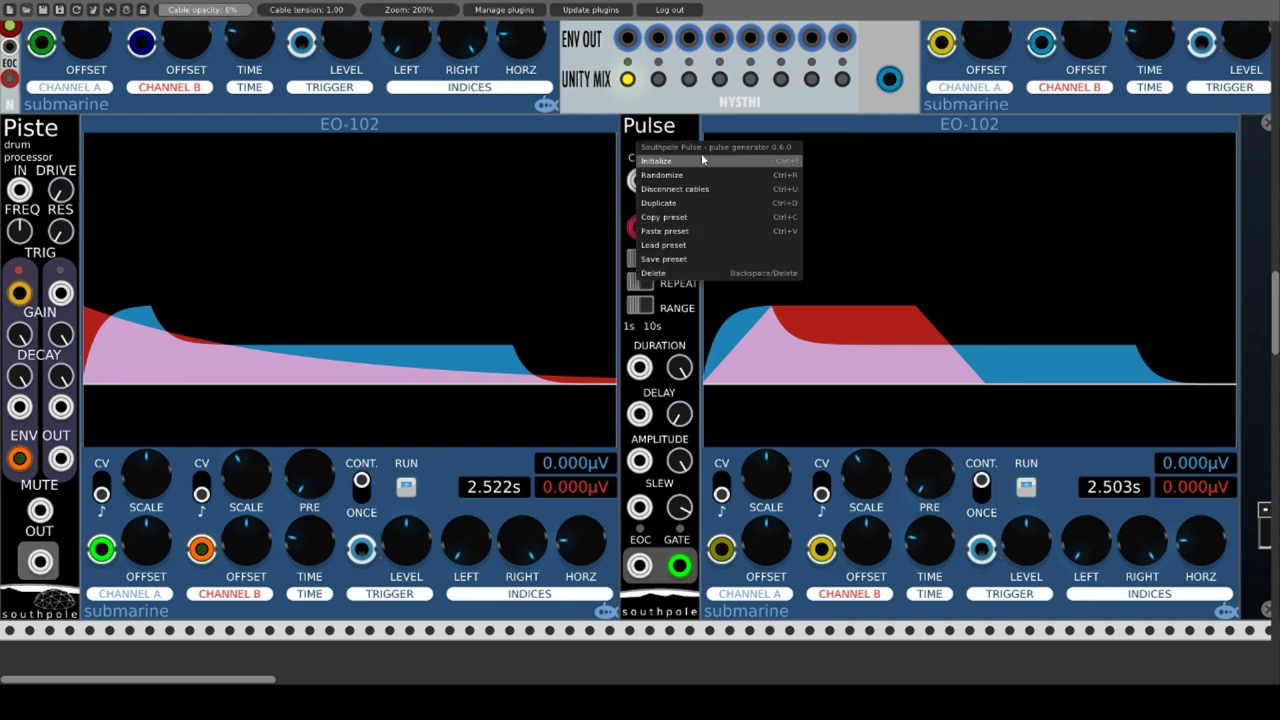
{"action": "left_click", "coordinate": [628, 140]}
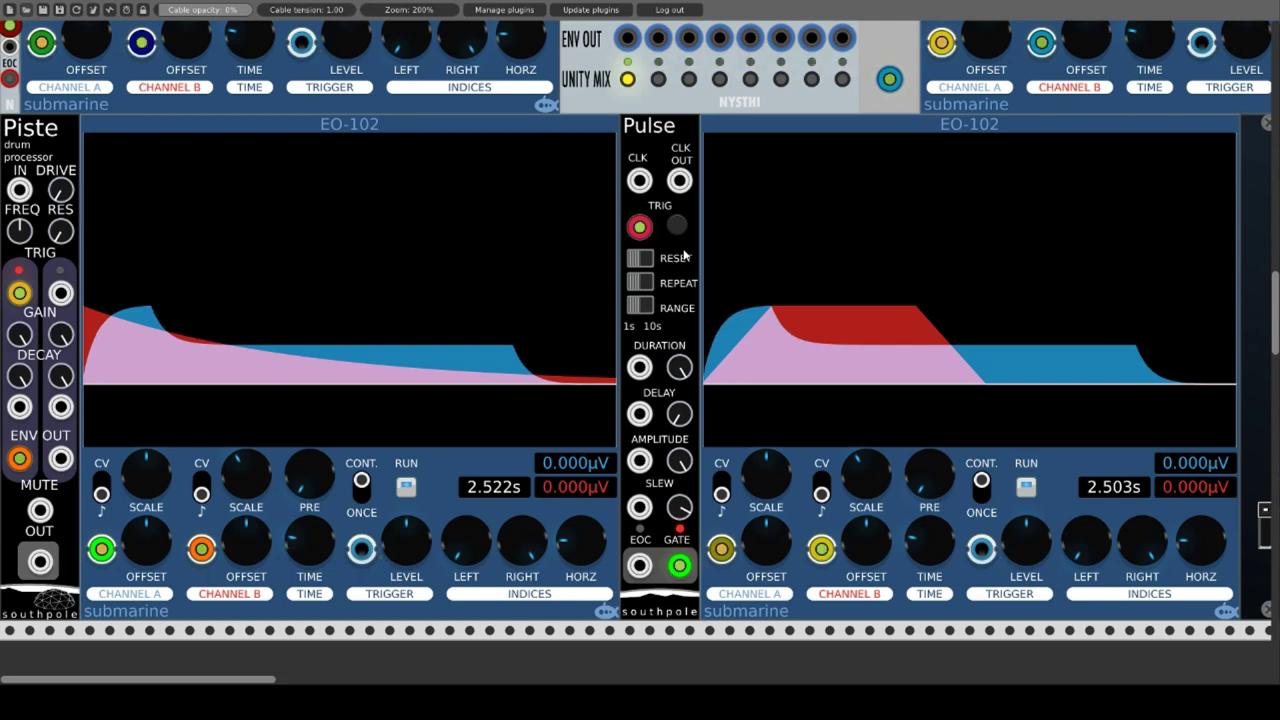
{"action": "mouse_move", "coordinate": [645, 240]}
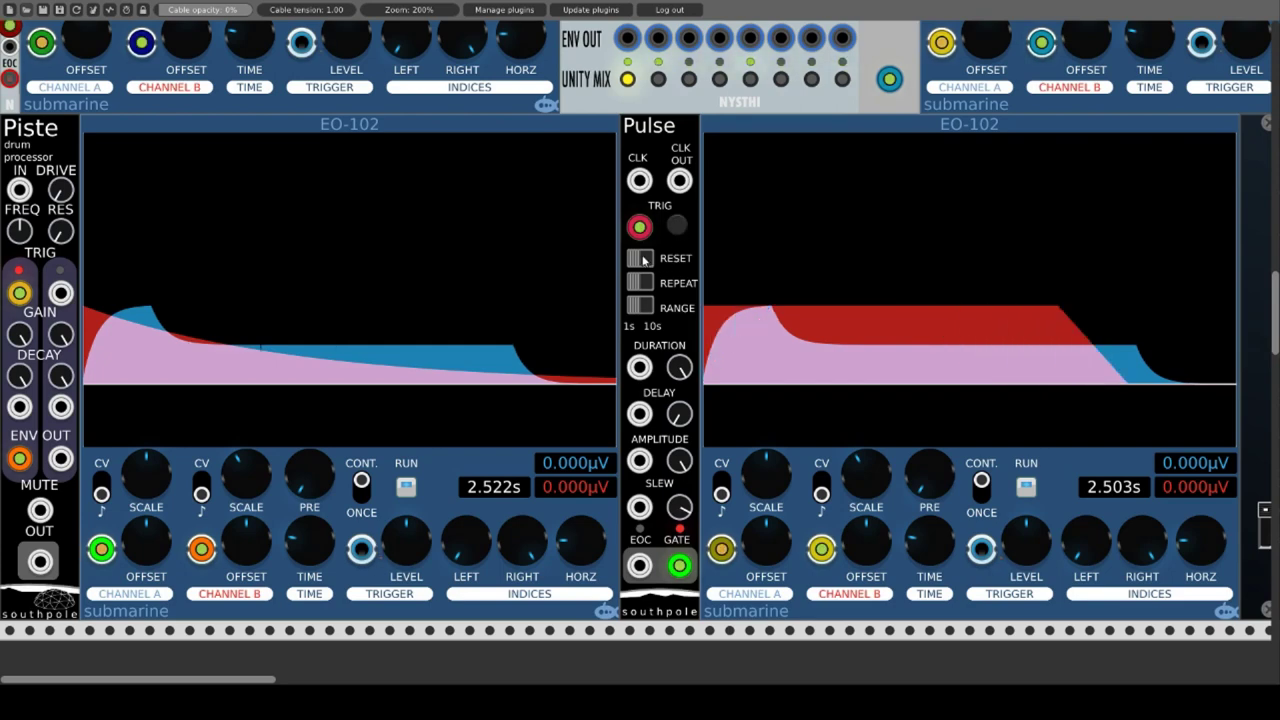
{"action": "left_click", "coordinate": [648, 259]}
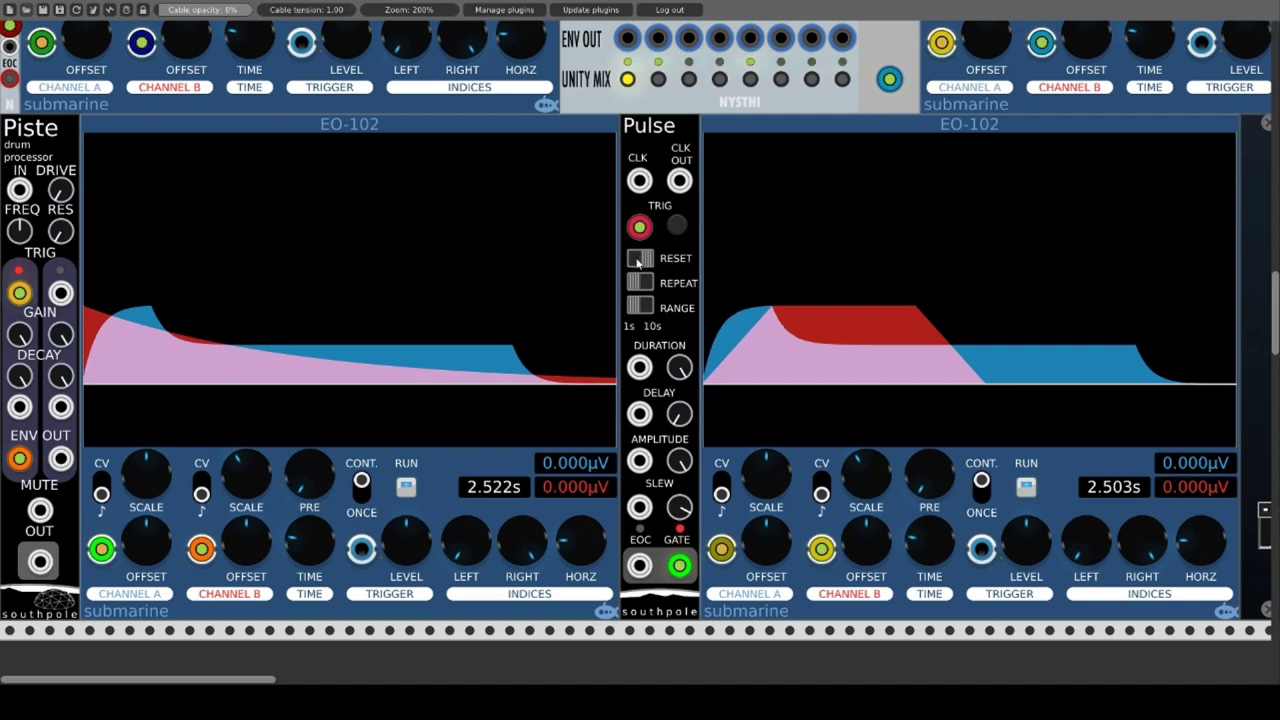
{"action": "left_click", "coordinate": [649, 262]}
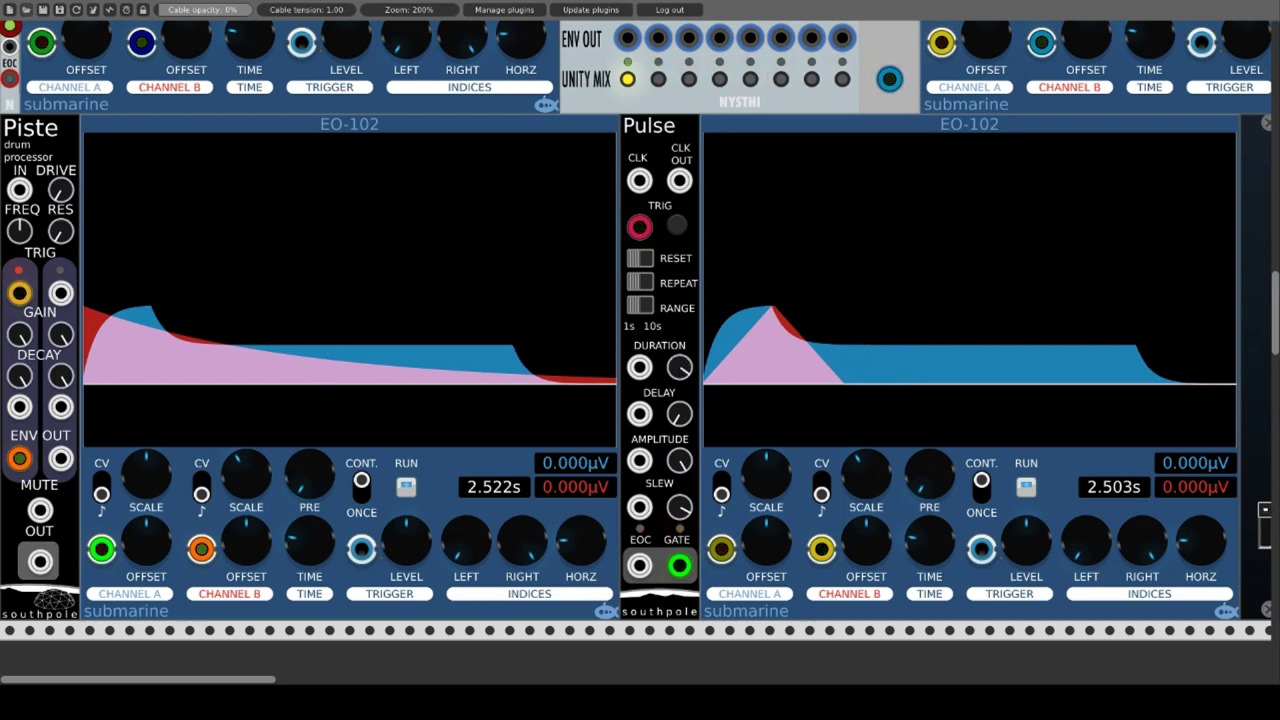
Lengthen the Pulse module's DURATION, and switch its REPEAT setting on and back off.
{"action": "left_click", "coordinate": [675, 226]}
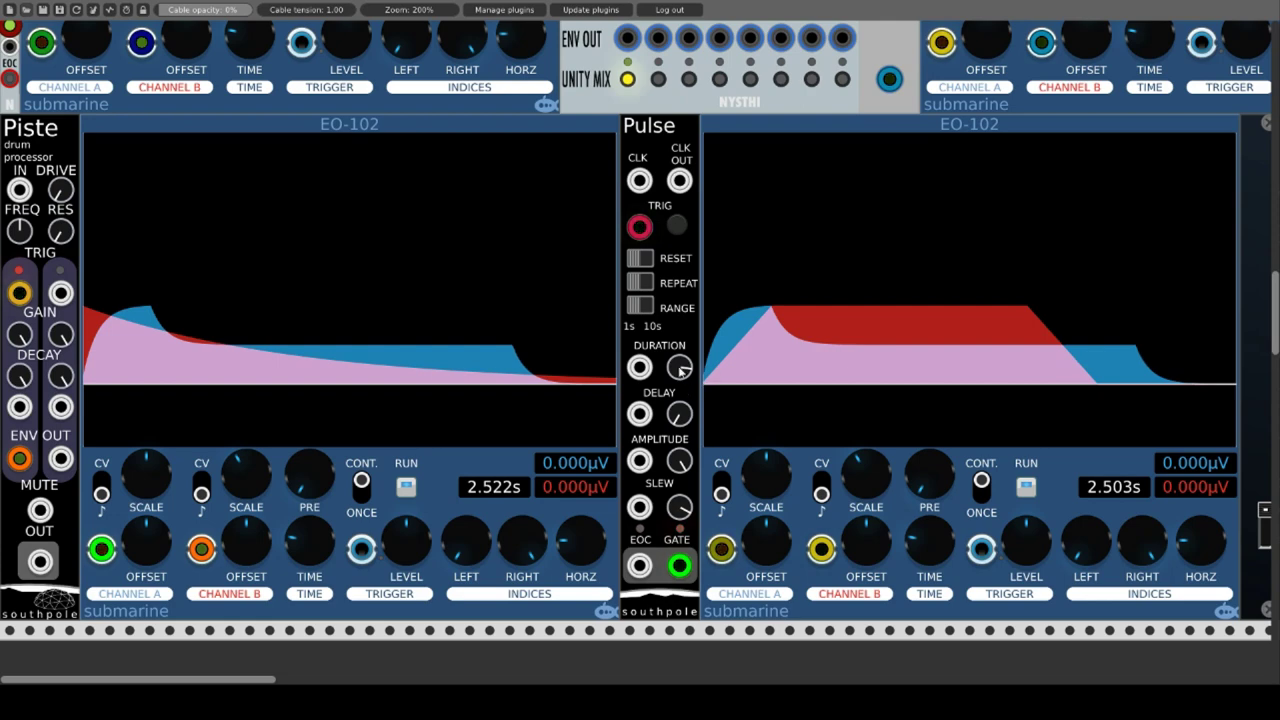
{"action": "left_click", "coordinate": [636, 283]}
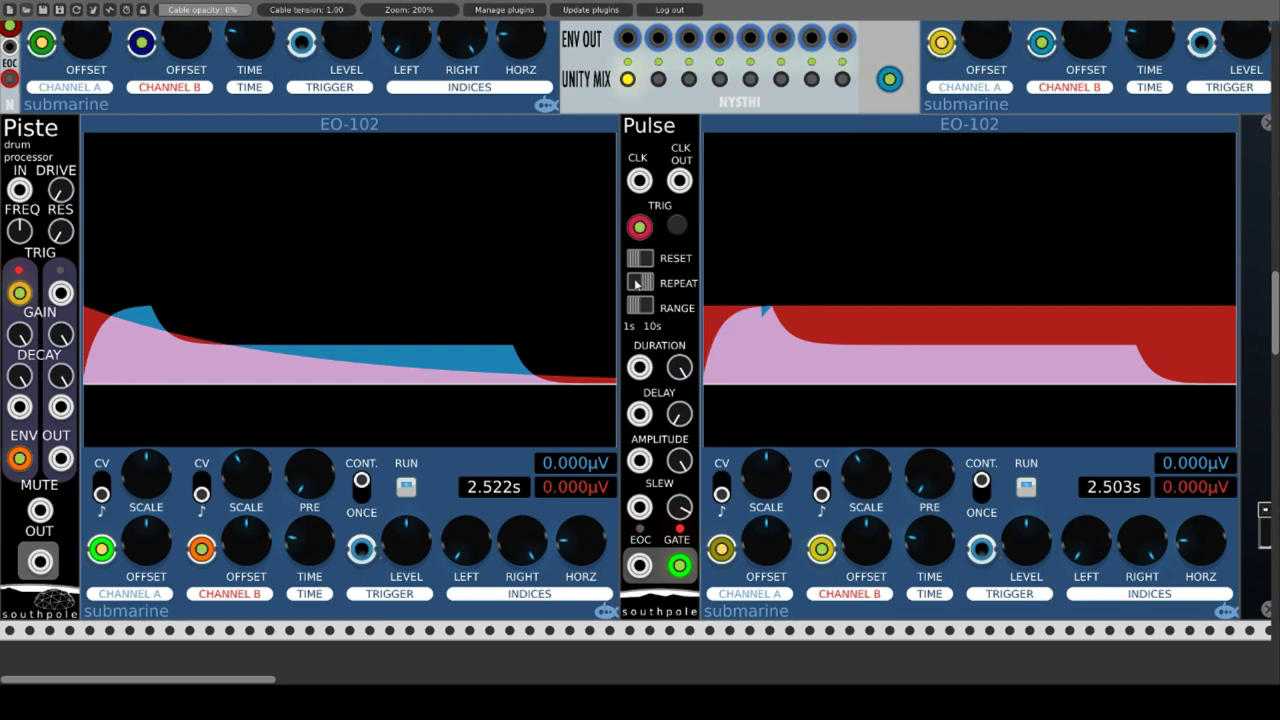
{"action": "left_click", "coordinate": [637, 285]}
Switch Pulse's RANGE to 10s and back to 1s, and reduce its SLEW.
{"action": "left_click", "coordinate": [648, 312]}
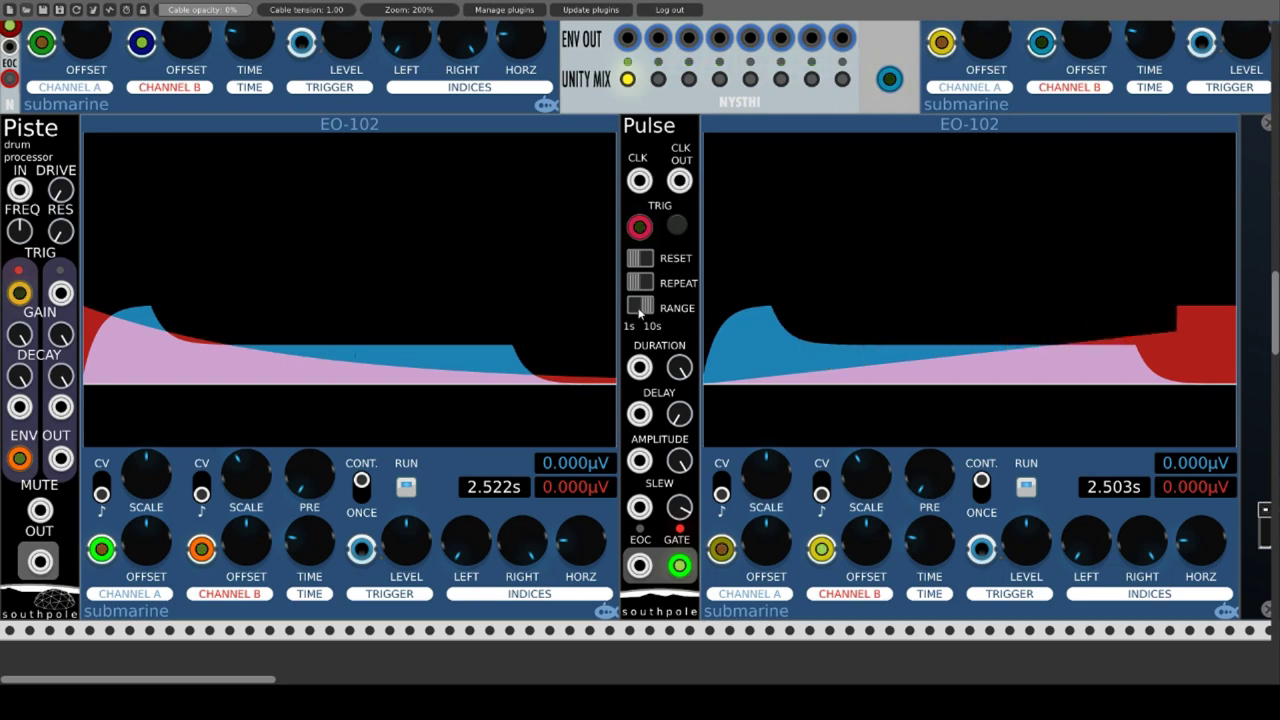
{"action": "left_click", "coordinate": [639, 308]}
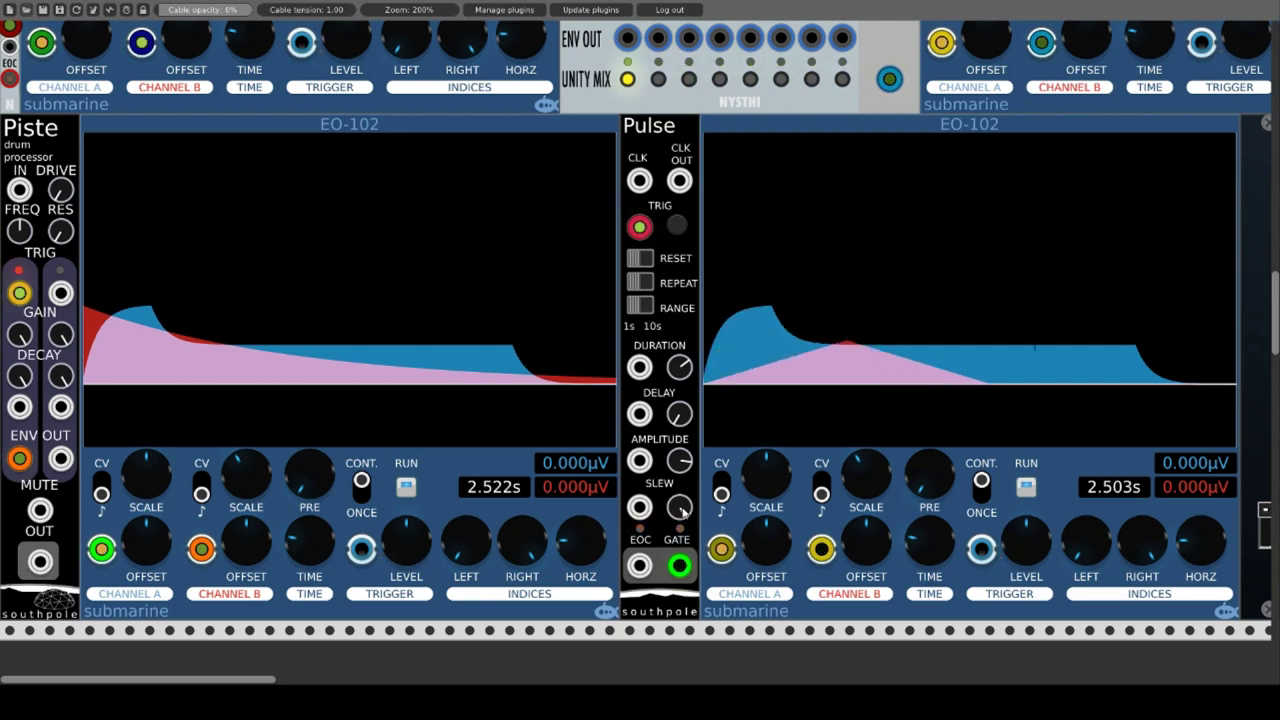
{"action": "left_click", "coordinate": [681, 509]}
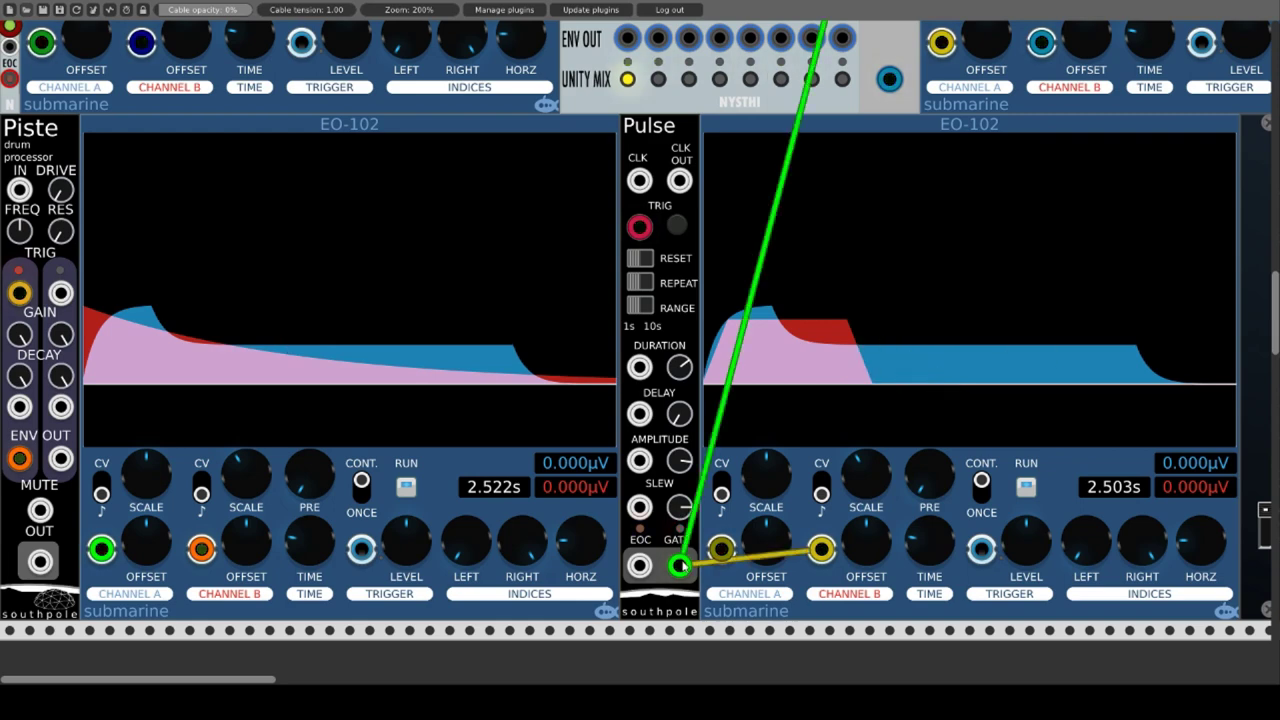
Unplug the extra cable from Pulse's GATE output, and move the scope's channel B cable from GATE to EOC and back.
{"action": "left_click", "coordinate": [679, 566]}
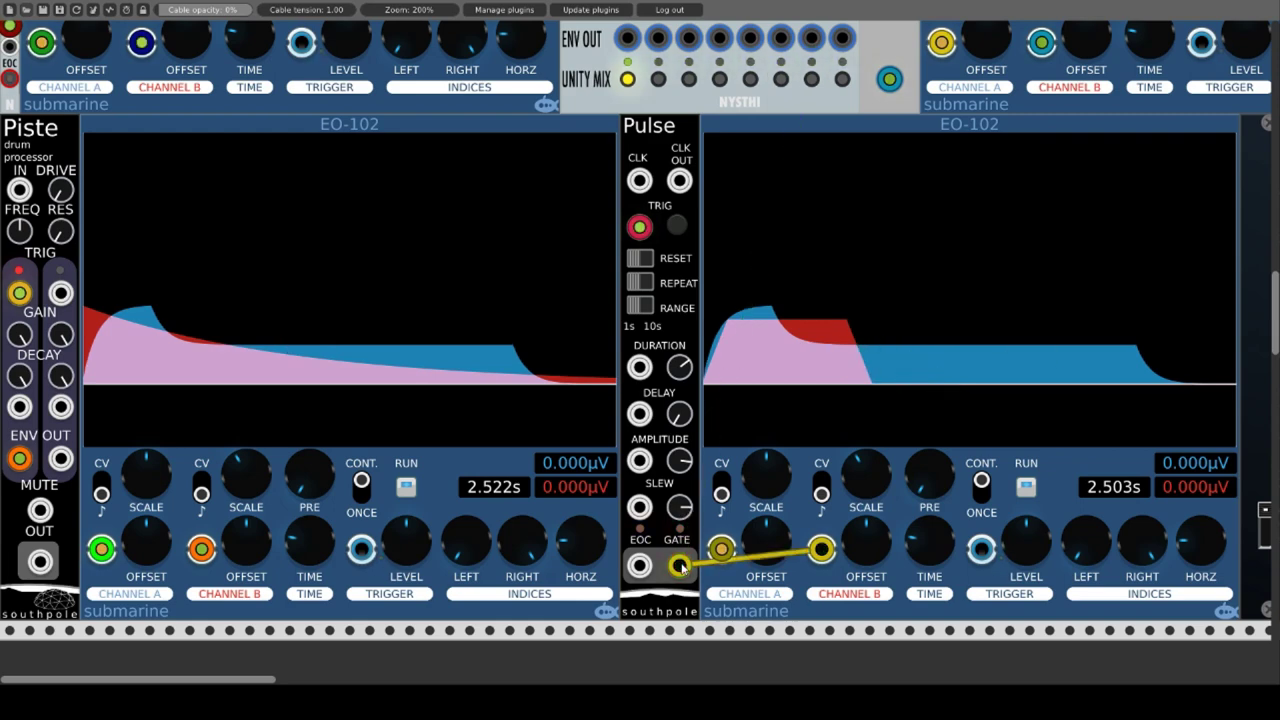
{"action": "left_click_drag", "start_coordinate": [679, 566], "coordinate": [639, 566]}
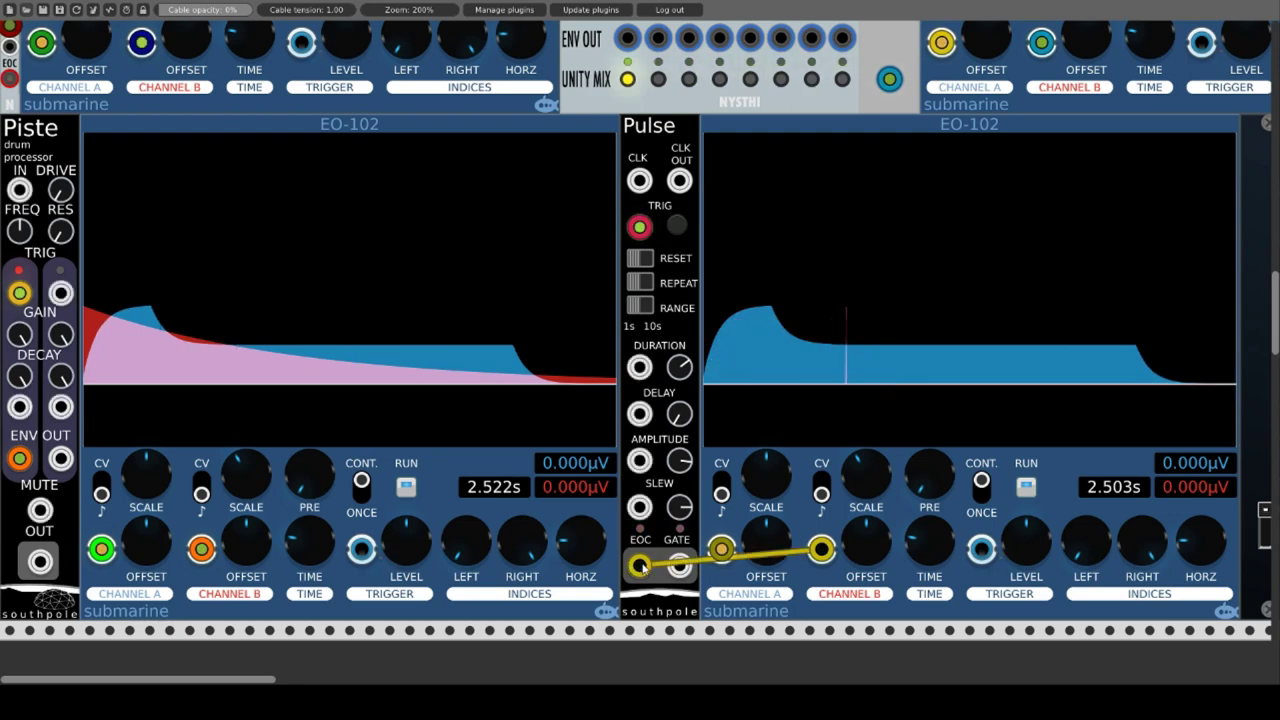
{"action": "left_click_drag", "start_coordinate": [639, 566], "coordinate": [679, 566]}
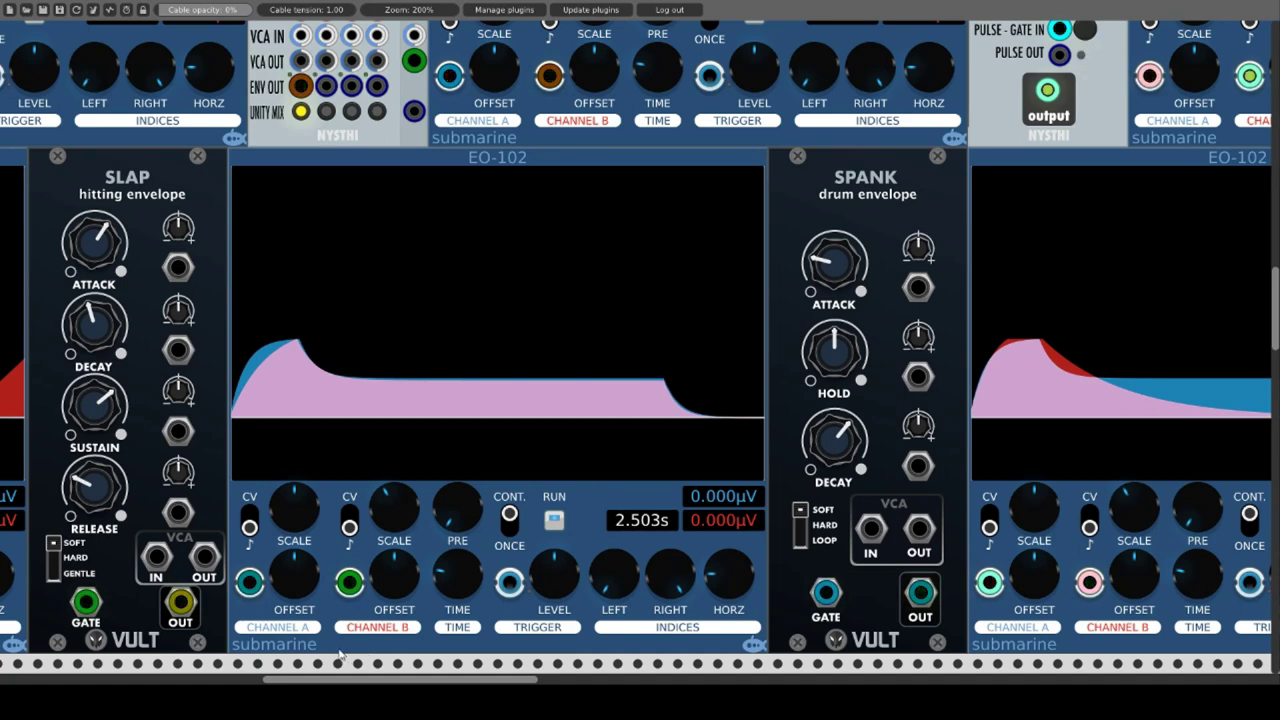
Switch the SLAP envelope's mode to HARD and on to GENTLE.
{"action": "left_click", "coordinate": [54, 562]}
{"action": "left_click", "coordinate": [55, 576]}
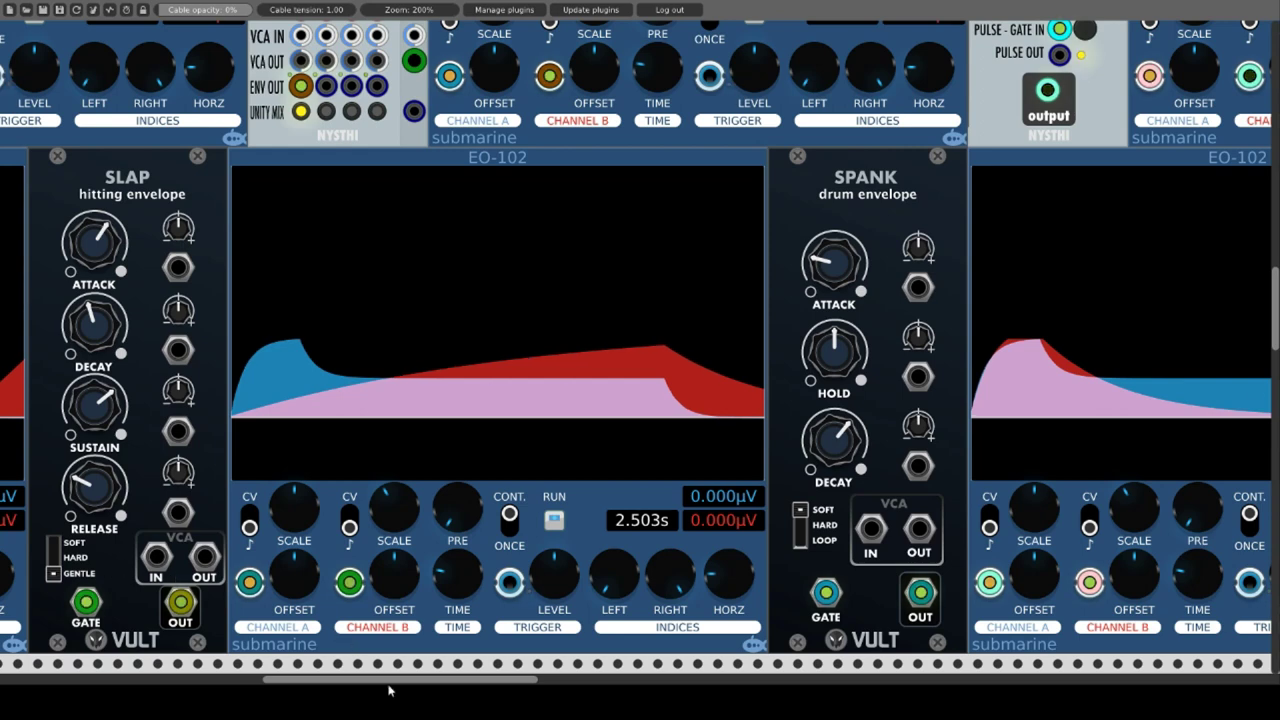
Examine the SPANK, TRUMMOR and TRUMMOR² modules with their scopes, including TRUMMOR's GATE and ENV OUT connections.
{"action": "scroll", "coordinate": [637, 352], "scroll_direction": "right", "scroll_amount": 15}
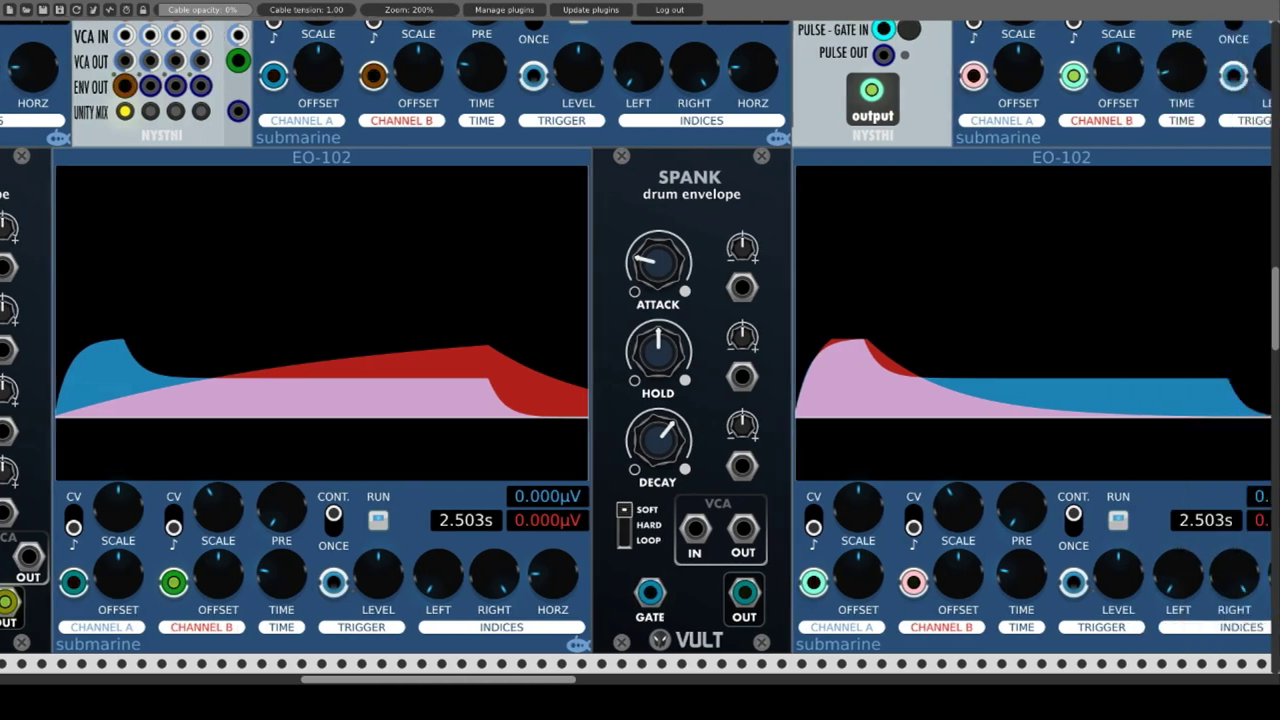
{"action": "scroll", "coordinate": [640, 352], "scroll_direction": "right", "scroll_amount": 11}
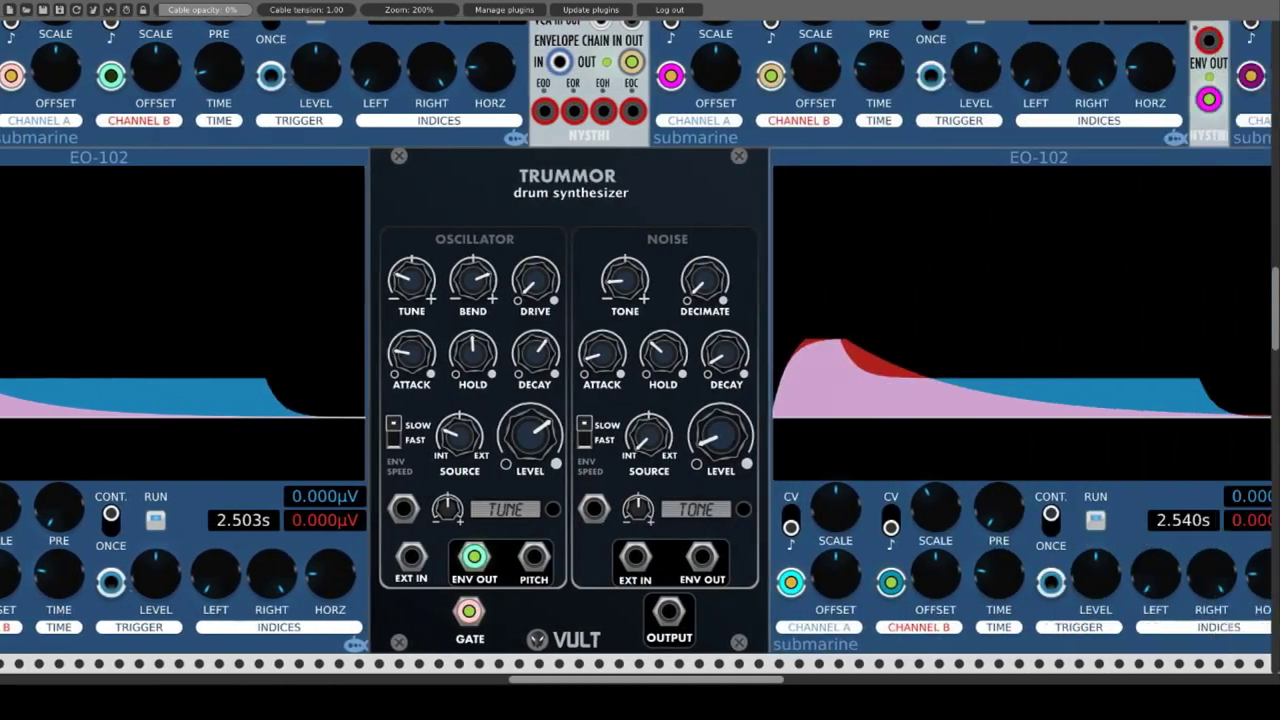
{"action": "scroll", "coordinate": [640, 352], "scroll_direction": "right", "scroll_amount": 1}
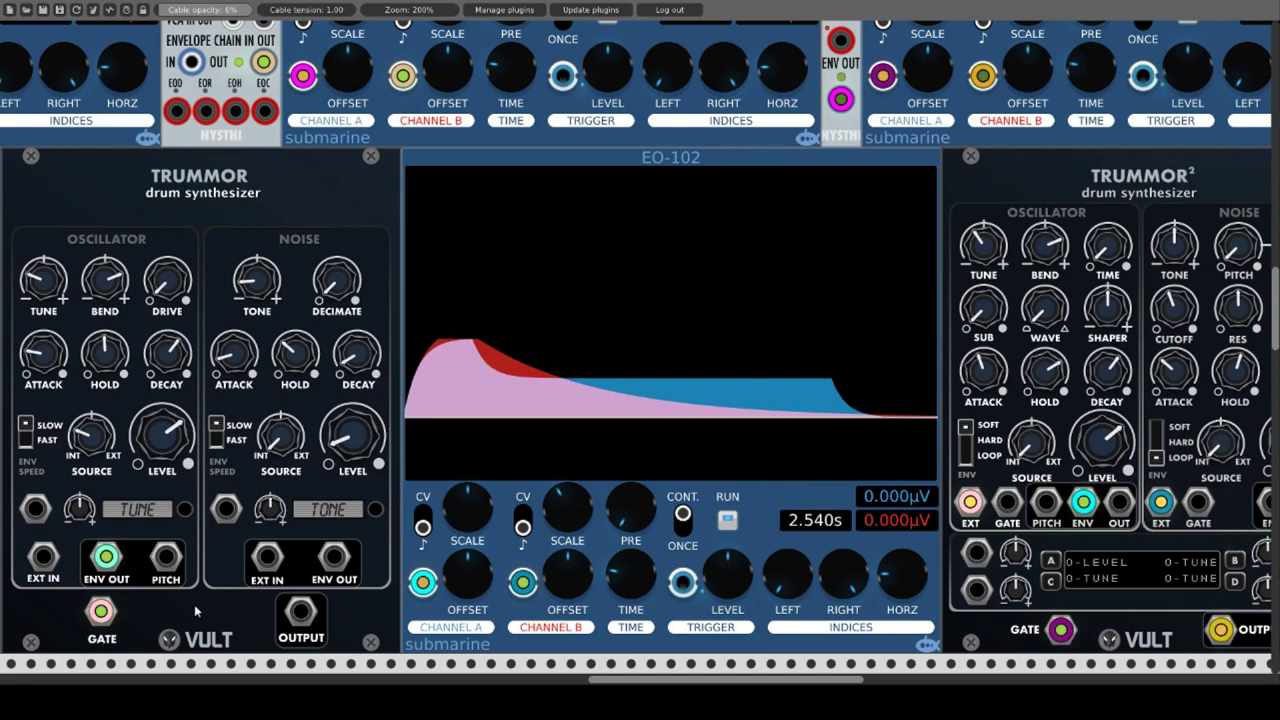
{"action": "left_click_drag", "start_coordinate": [101, 610], "coordinate": [1272, 40]}
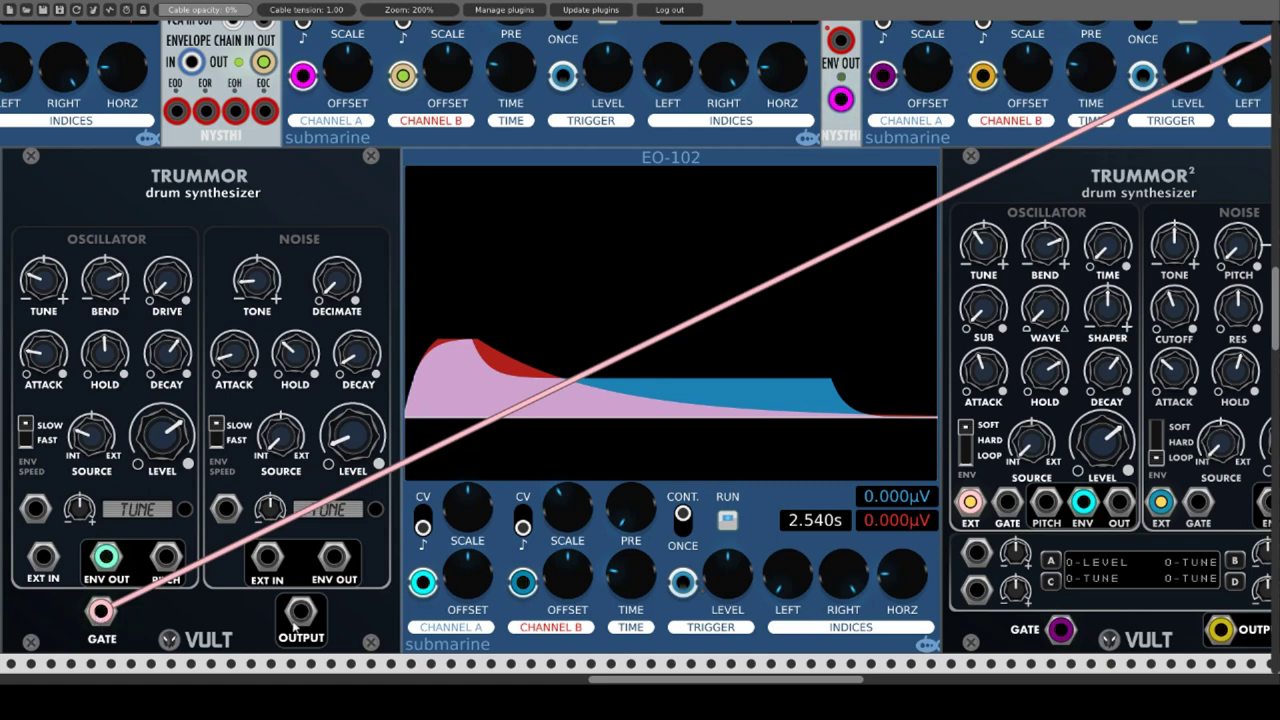
{"action": "left_click_drag", "start_coordinate": [1272, 40], "coordinate": [1272, 40]}
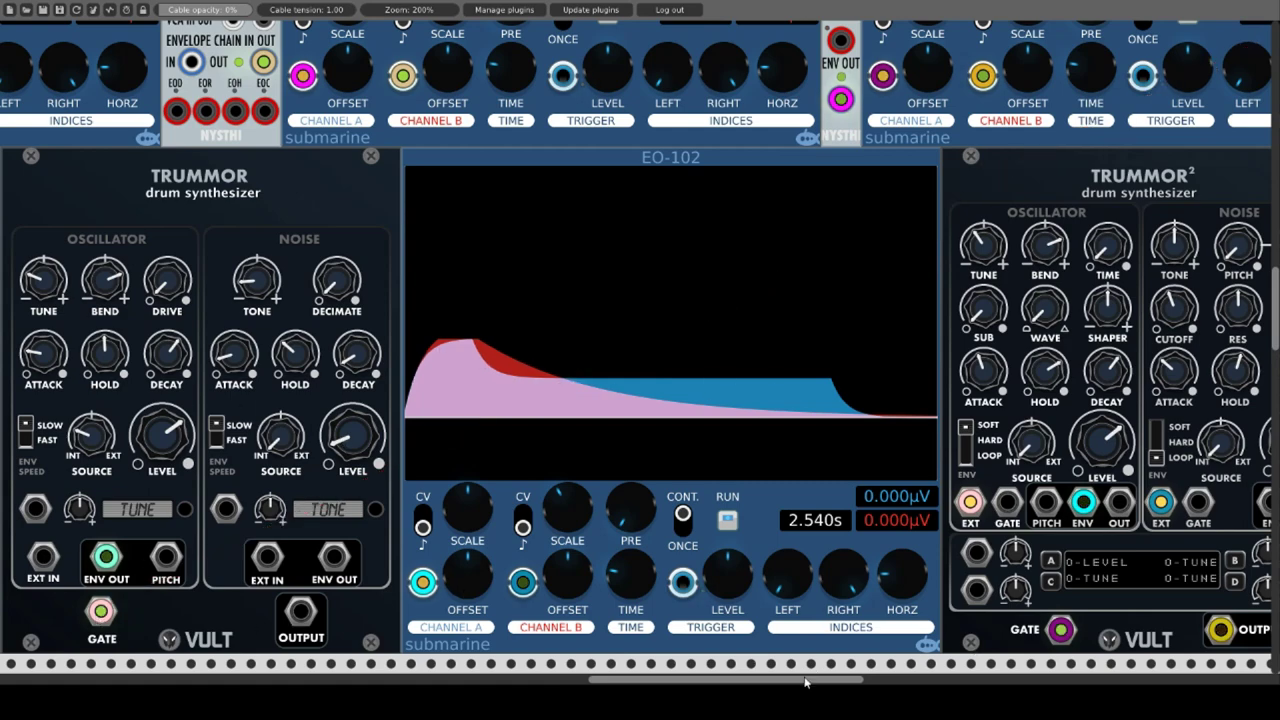
{"action": "scroll", "coordinate": [806, 682], "scroll_direction": "right", "scroll_amount": 5}
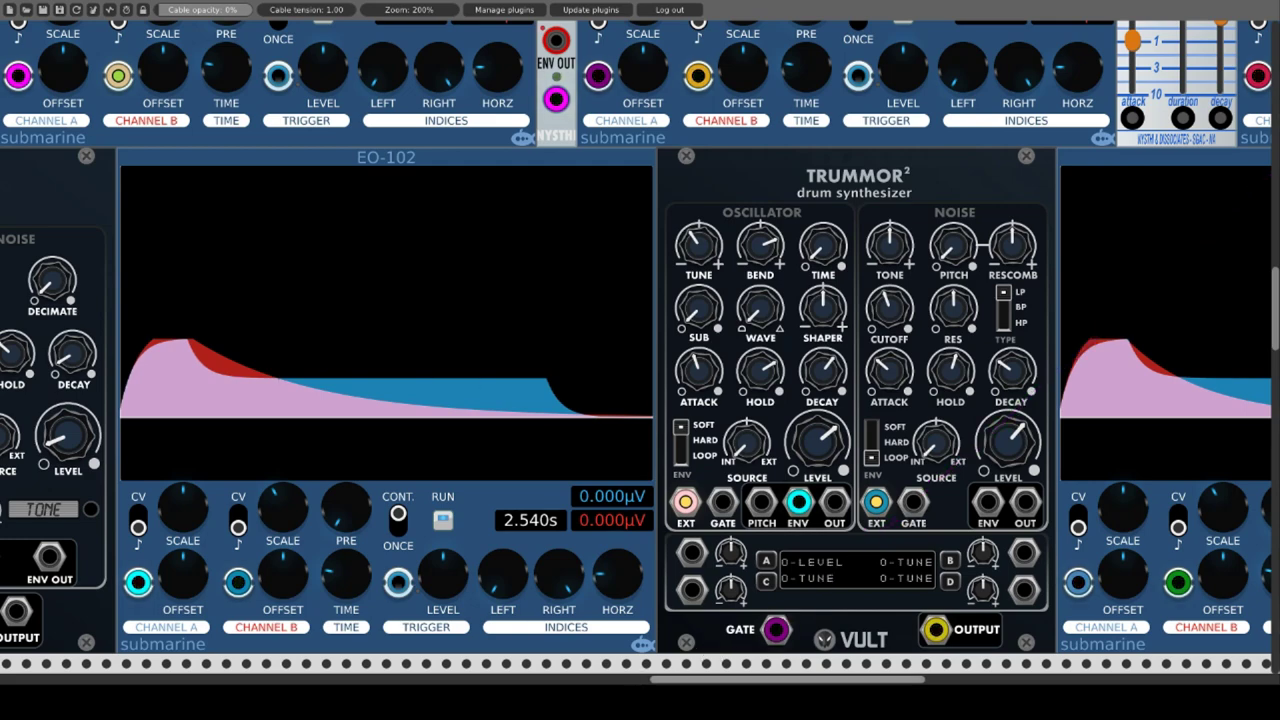
{"action": "scroll", "coordinate": [640, 350], "scroll_direction": "left", "scroll_amount": 3}
{"action": "scroll", "coordinate": [640, 400], "scroll_direction": "left", "scroll_amount": 5}
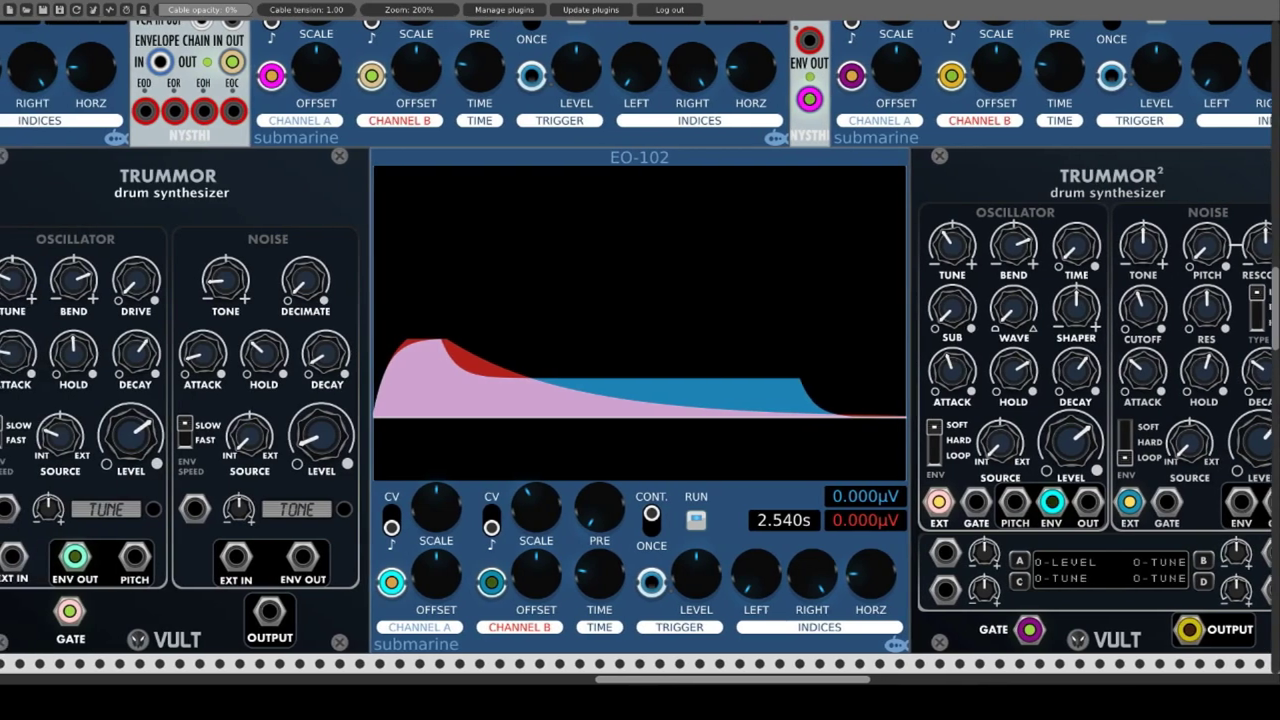
{"action": "scroll", "coordinate": [64, 372], "scroll_direction": "right", "scroll_amount": 1}
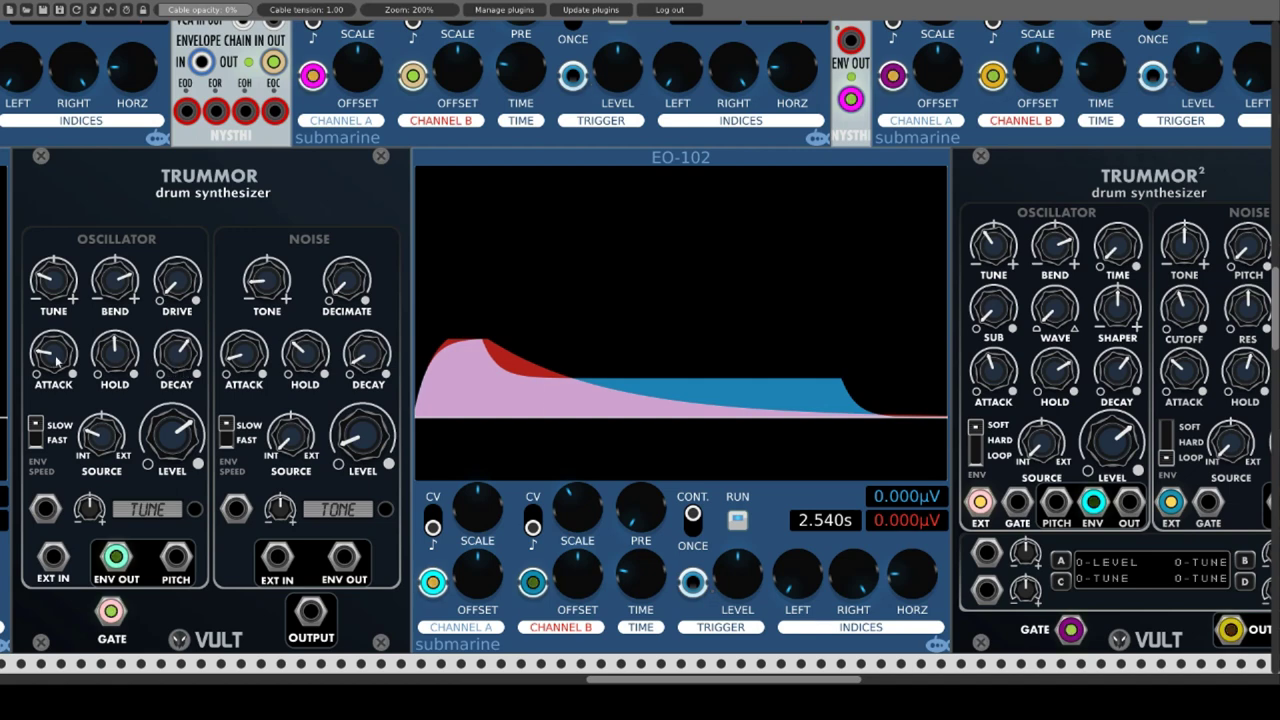
{"action": "mouse_move", "coordinate": [116, 557]}
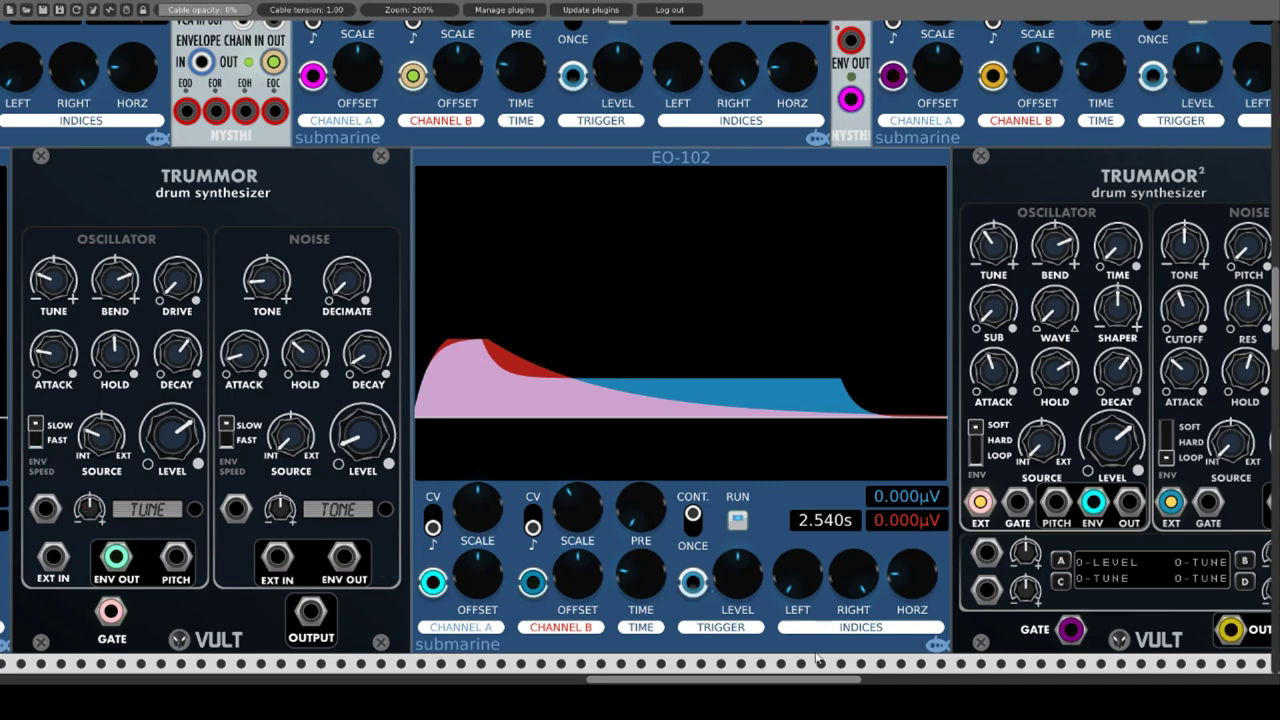
Switch the envelope speed of TRUMMOR's oscillator section to FAST.
{"action": "left_click_drag", "start_coordinate": [790, 680], "coordinate": [813, 680]}
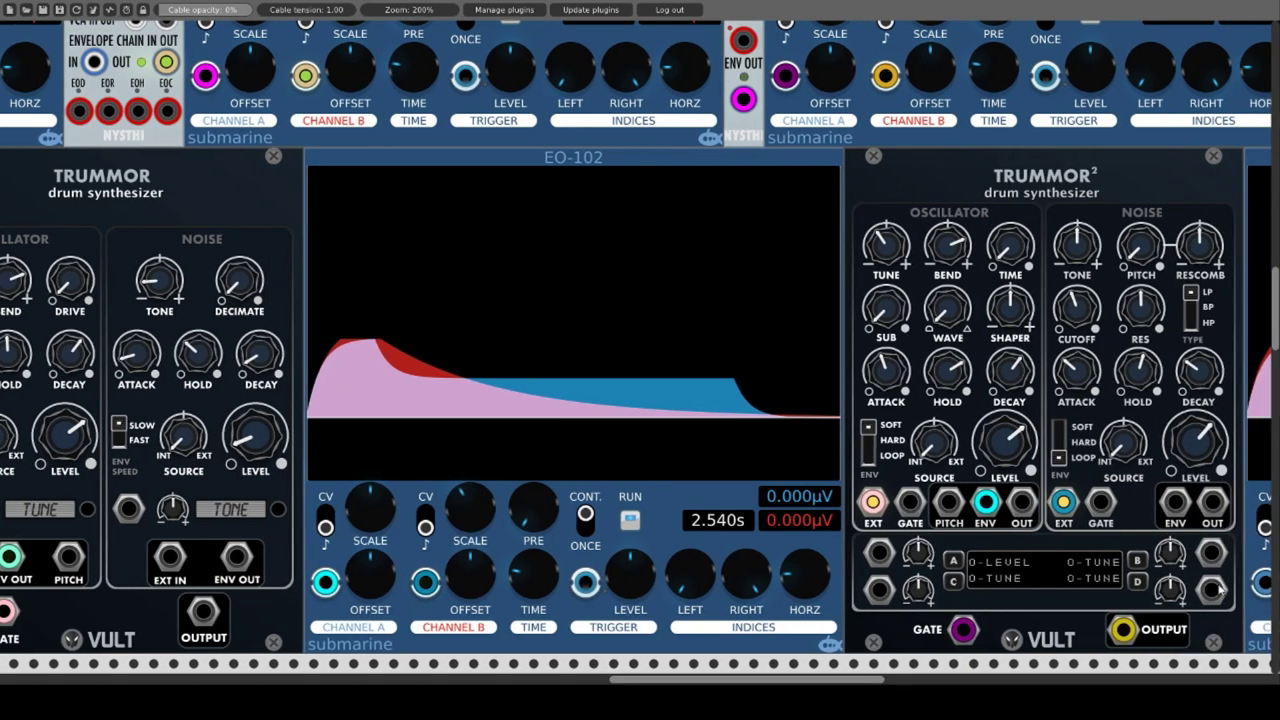
{"action": "left_click_drag", "start_coordinate": [815, 683], "coordinate": [771, 683]}
{"action": "left_click", "coordinate": [145, 441]}
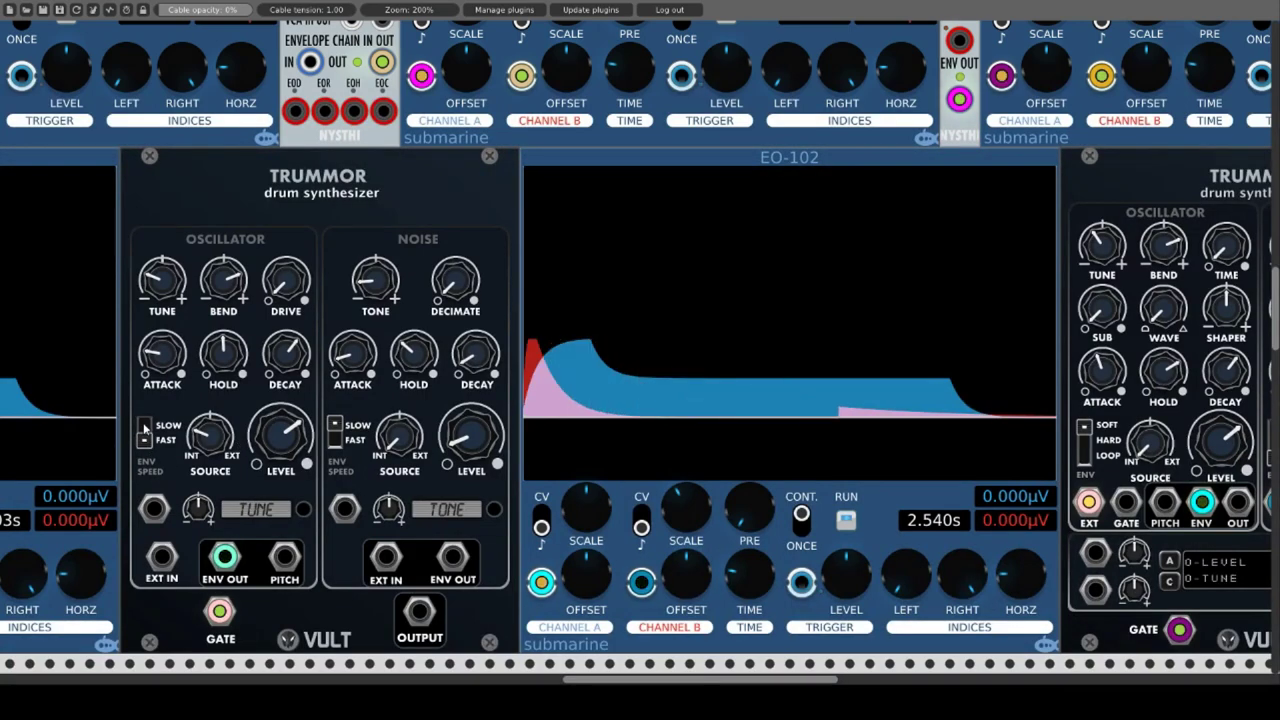
Switch the envelope mode of TRUMMOR²'s oscillator section to HARD and on to LOOP.
{"action": "left_click_drag", "start_coordinate": [700, 683], "coordinate": [825, 683]}
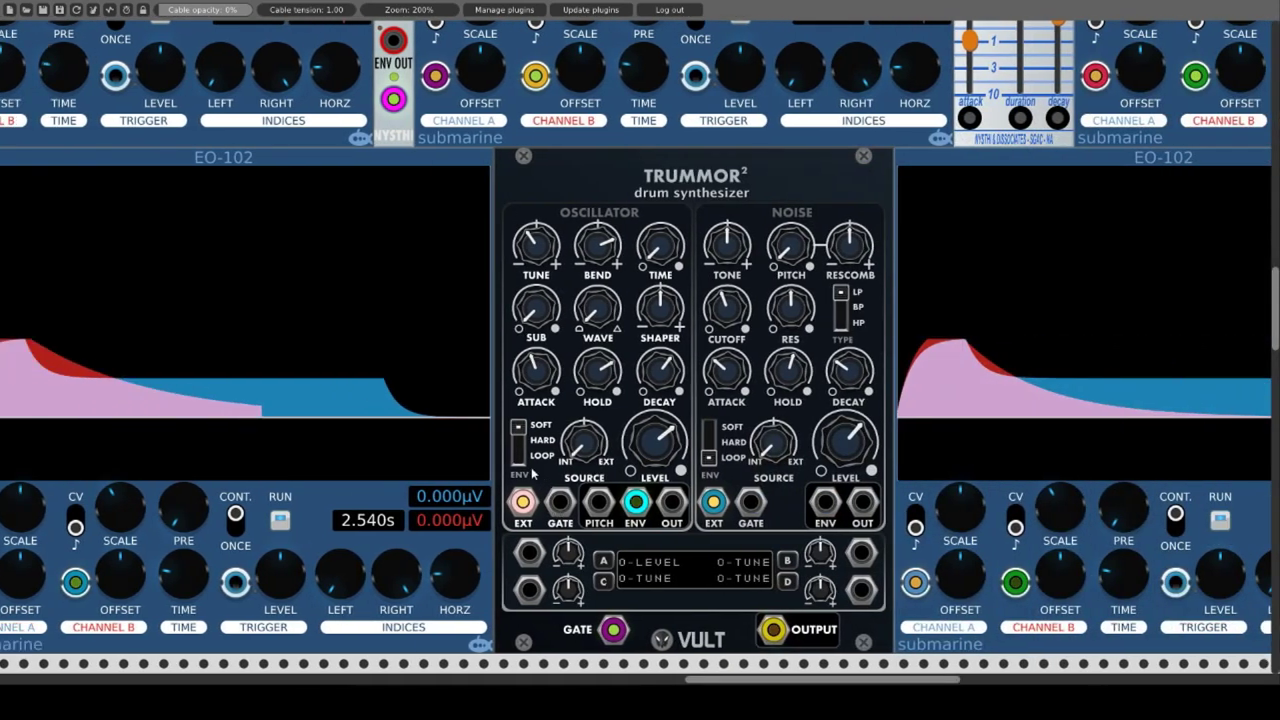
{"action": "left_click", "coordinate": [519, 460]}
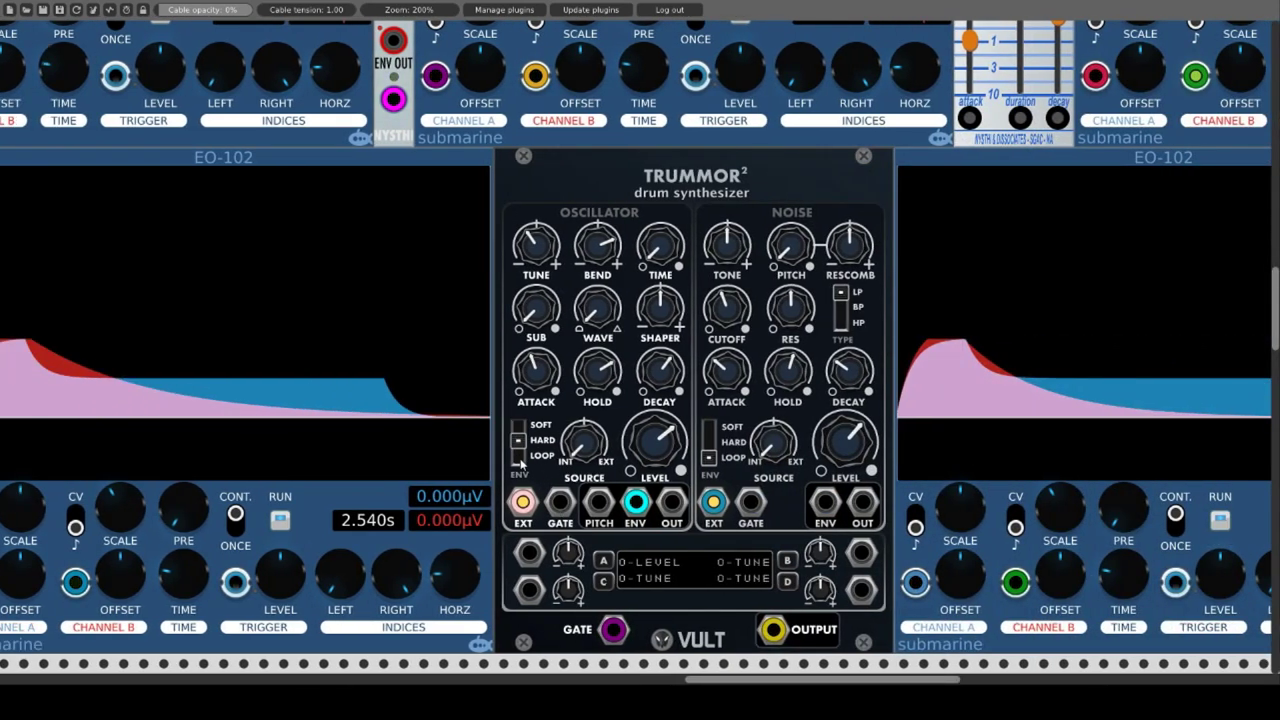
{"action": "left_click", "coordinate": [519, 460]}
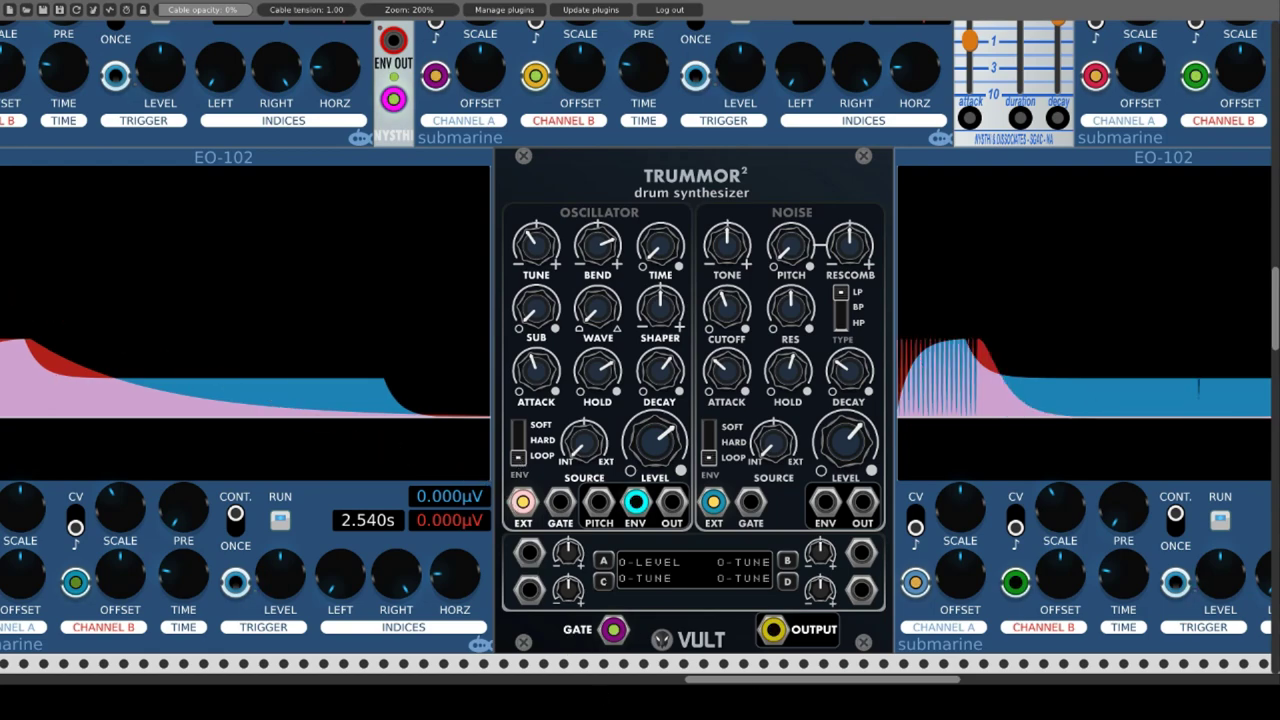
Set TRUMMOR's modulation targets to DRIVE and ATTACK, and TRUMMOR²'s target A to 0-SOURCE.
{"action": "scroll", "coordinate": [519, 497], "scroll_direction": "left", "scroll_amount": 3}
{"action": "scroll", "coordinate": [314, 527], "scroll_direction": "left", "scroll_amount": 6}
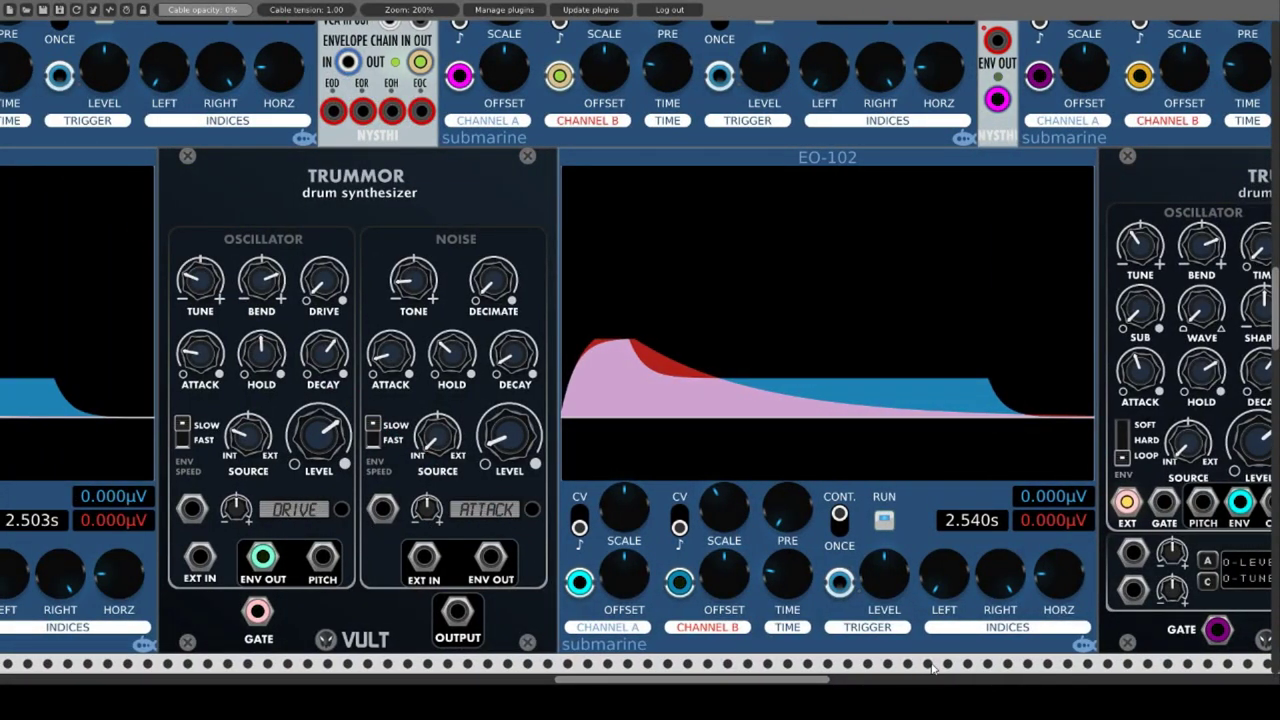
{"action": "scroll", "coordinate": [790, 680], "scroll_direction": "right", "scroll_amount": 8}
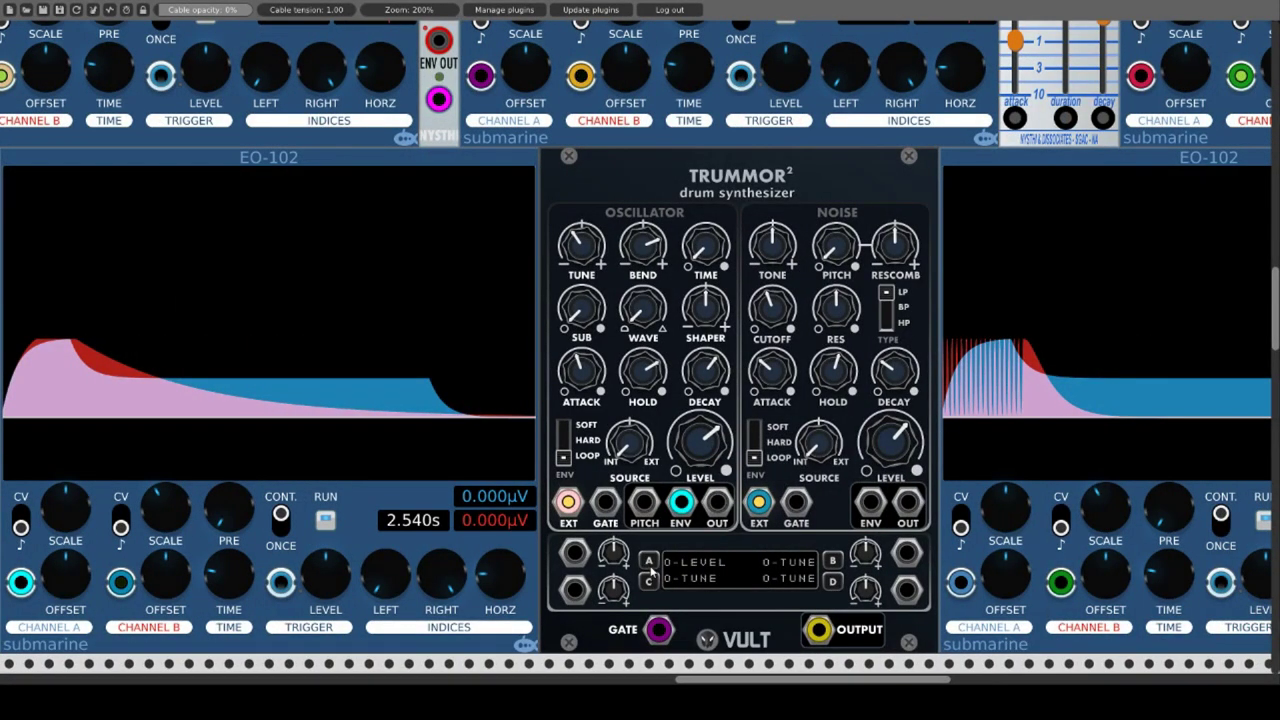
{"action": "left_click", "coordinate": [648, 561]}
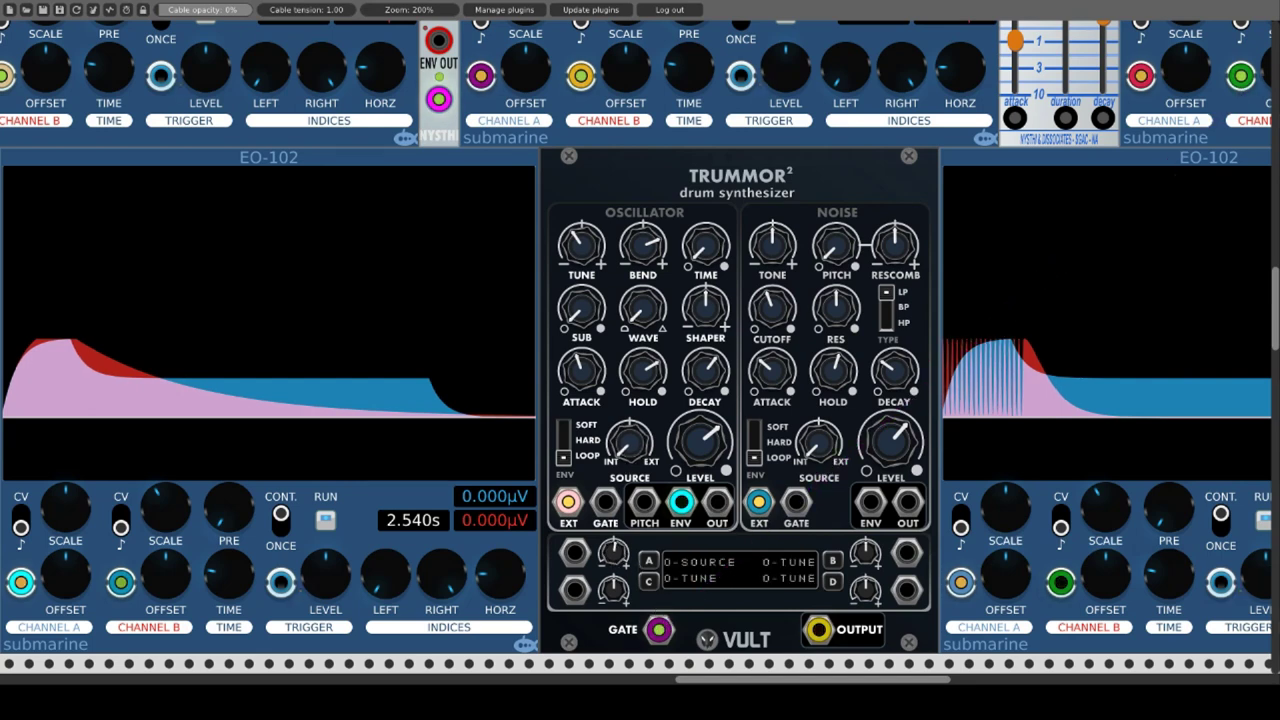
Turn off the third channel of the MUTES module.
{"action": "left_click_drag", "start_coordinate": [690, 680], "coordinate": [886, 680]}
{"action": "scroll", "coordinate": [694, 686], "scroll_direction": "right", "scroll_amount": 1}
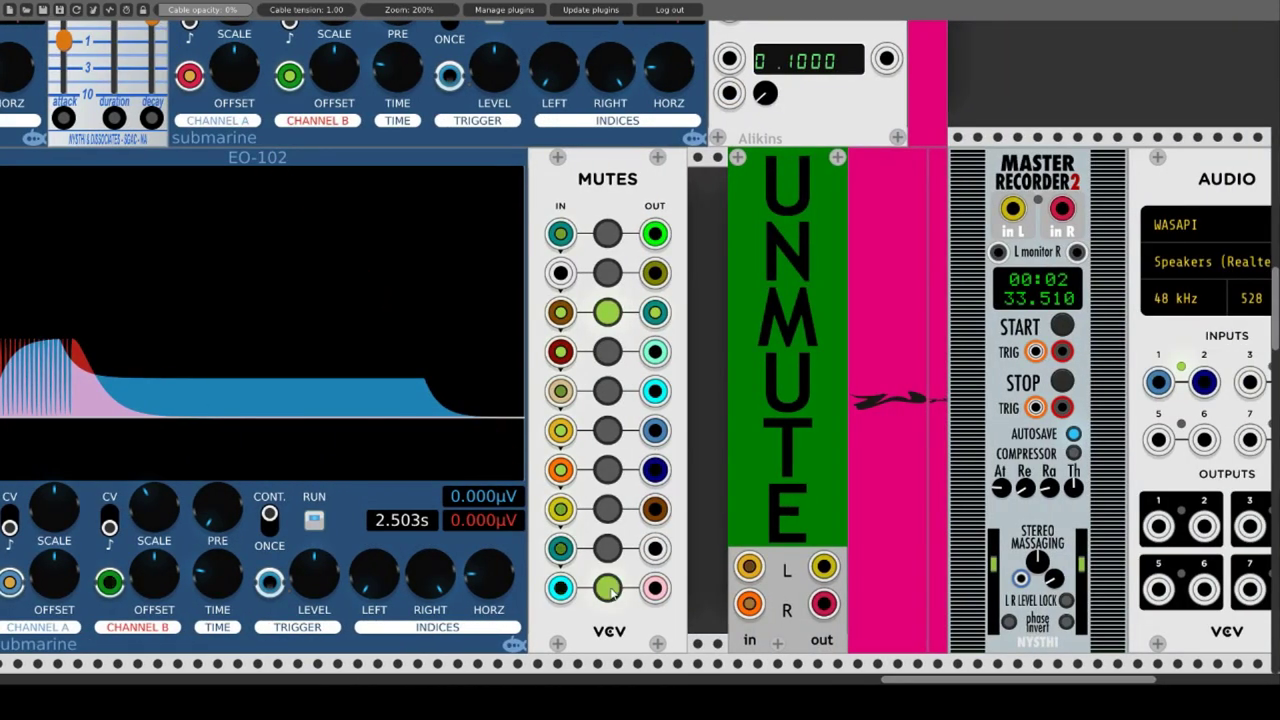
{"action": "left_click", "coordinate": [608, 312]}
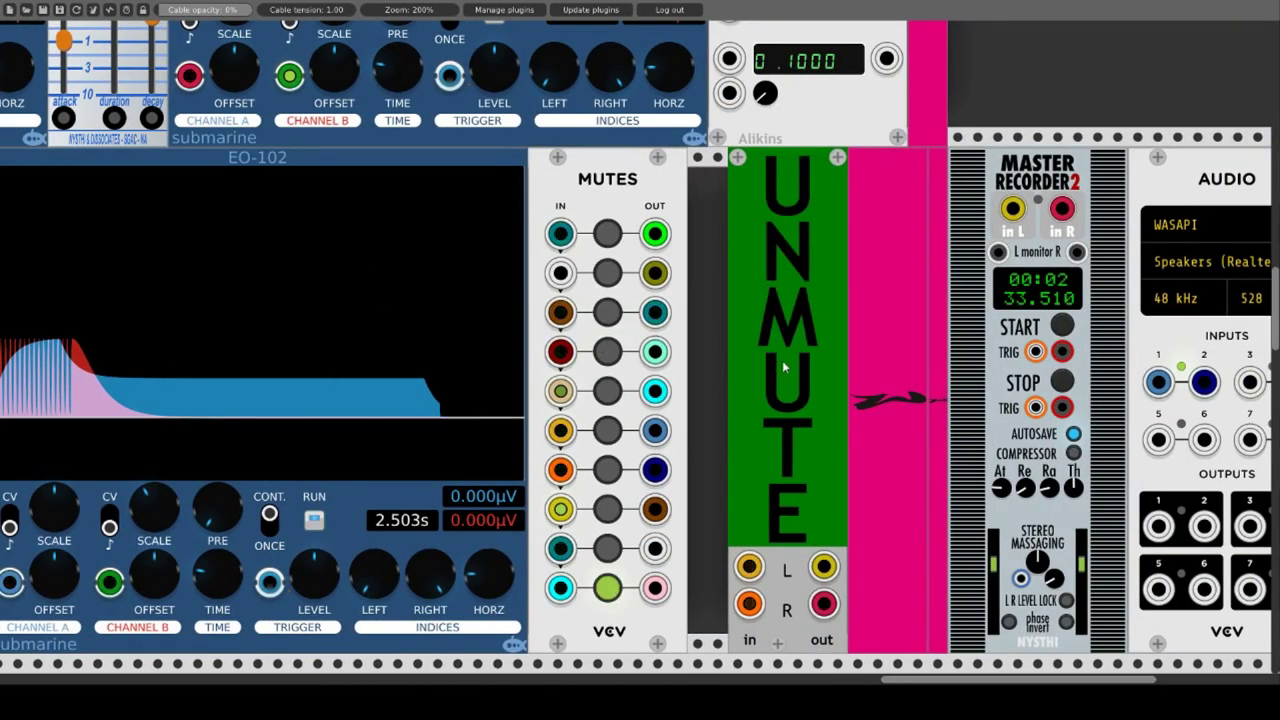
Toggle the stereo mute module from UNMUTE to MUTE, and start MASTER RECORDER2.
{"action": "left_click", "coordinate": [778, 368]}
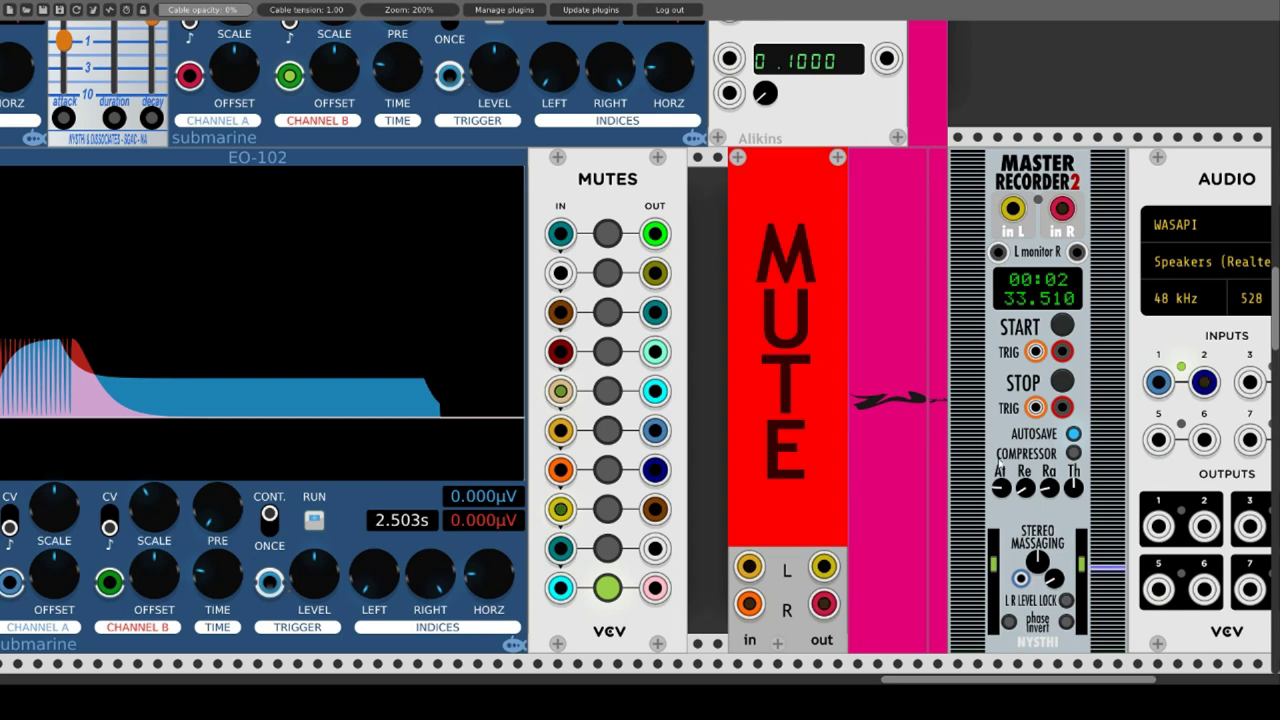
{"action": "left_click", "coordinate": [1062, 325]}
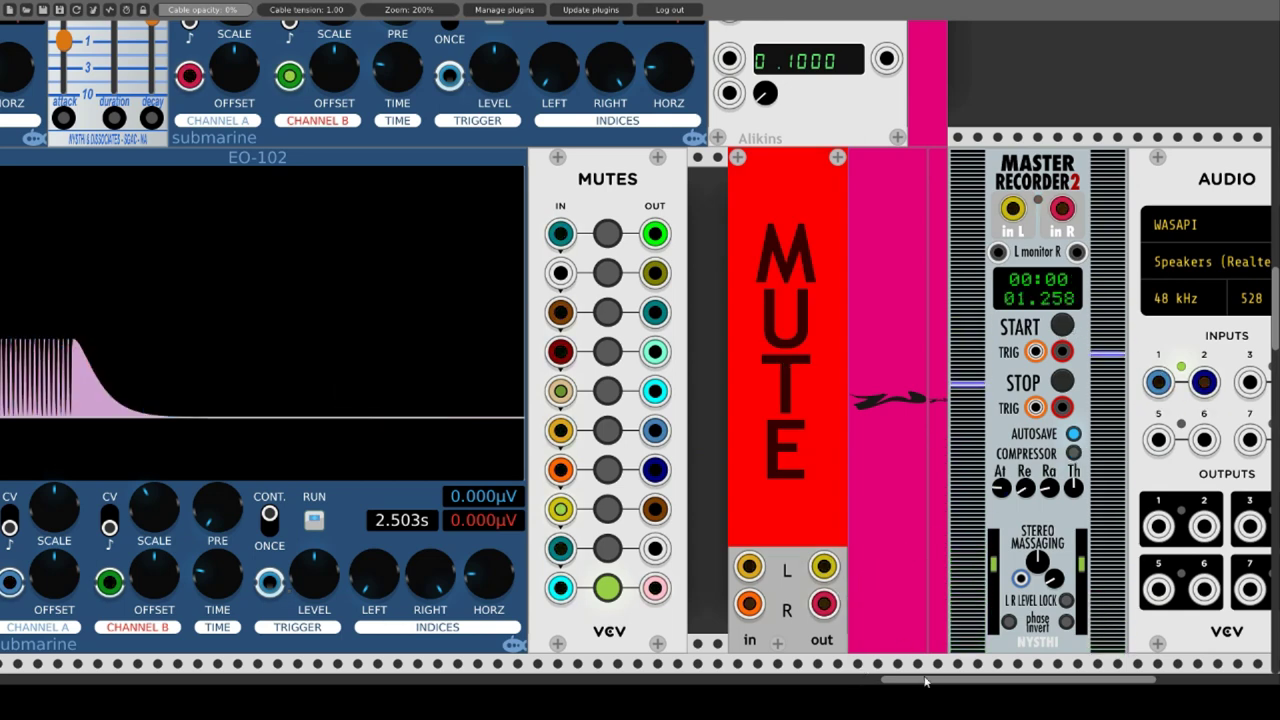
Move TRUMMOR²'s cable from the main OUTPUT to the oscillator's OUT, and raise the oscillator's SOURCE to about halfway between INT and EXT.
{"action": "left_click_drag", "start_coordinate": [920, 681], "coordinate": [627, 681]}
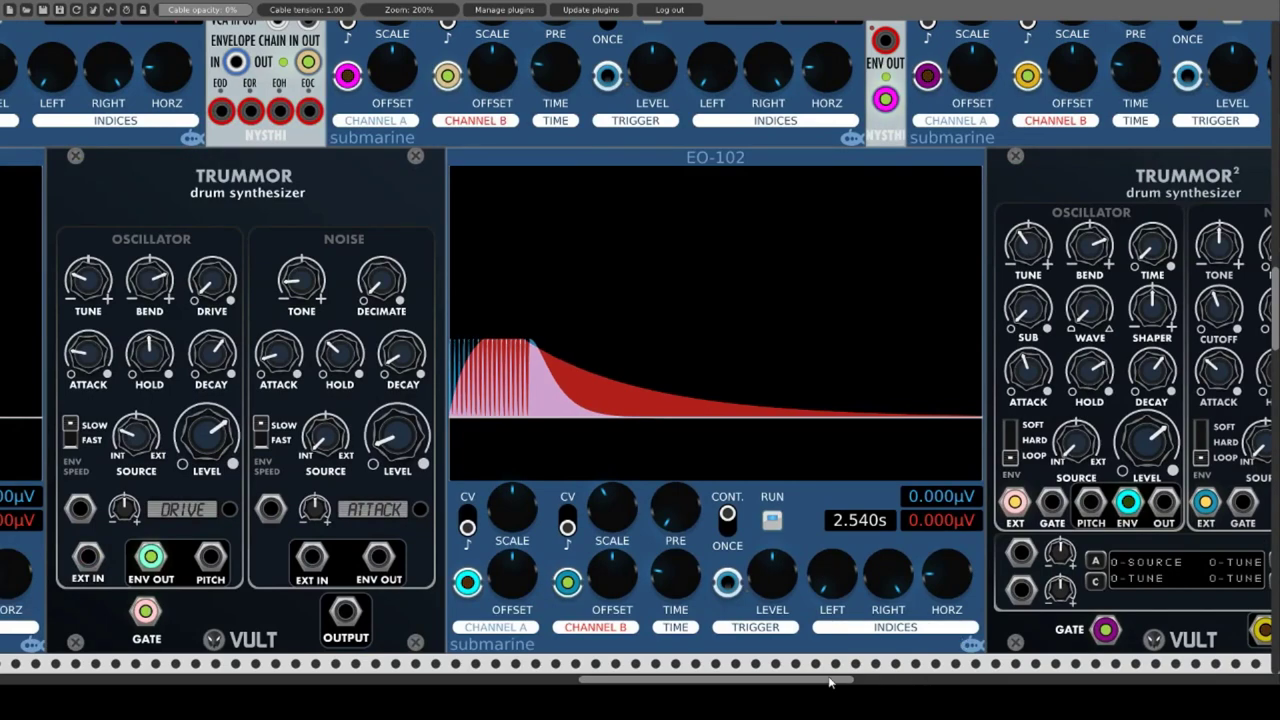
{"action": "left_click_drag", "start_coordinate": [760, 681], "coordinate": [852, 681]}
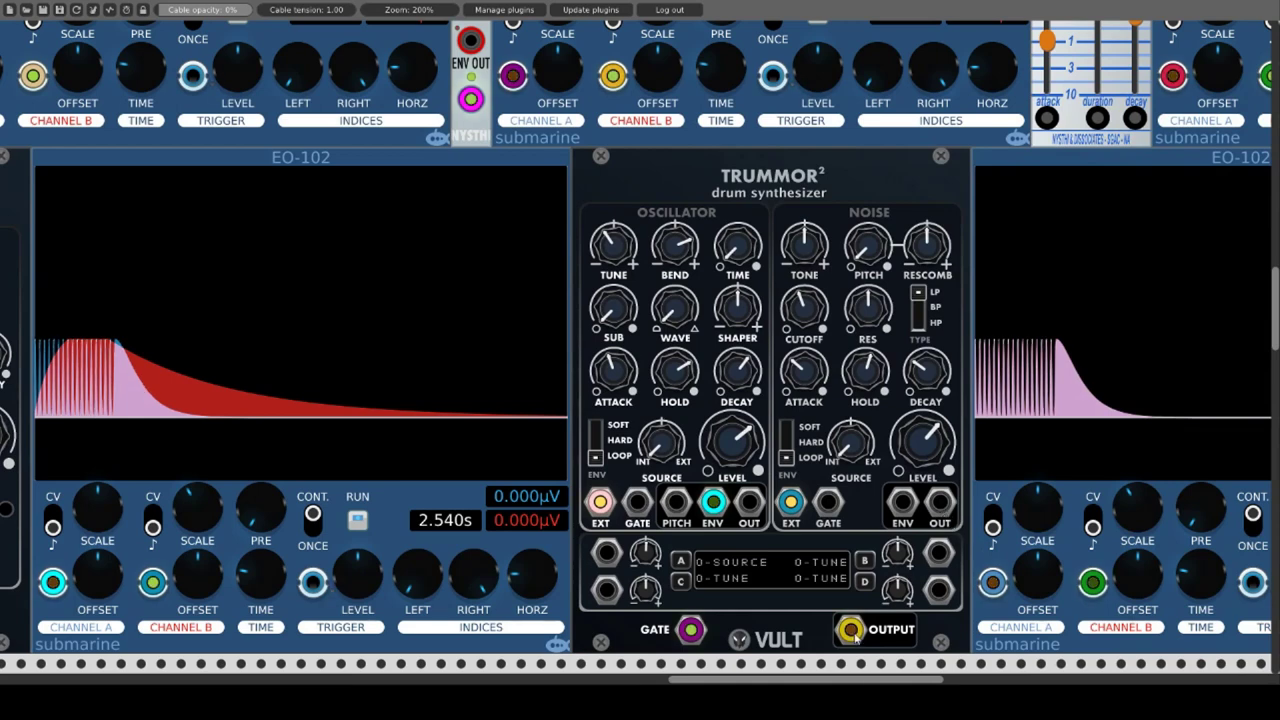
{"action": "left_click_drag", "start_coordinate": [850, 629], "coordinate": [750, 504]}
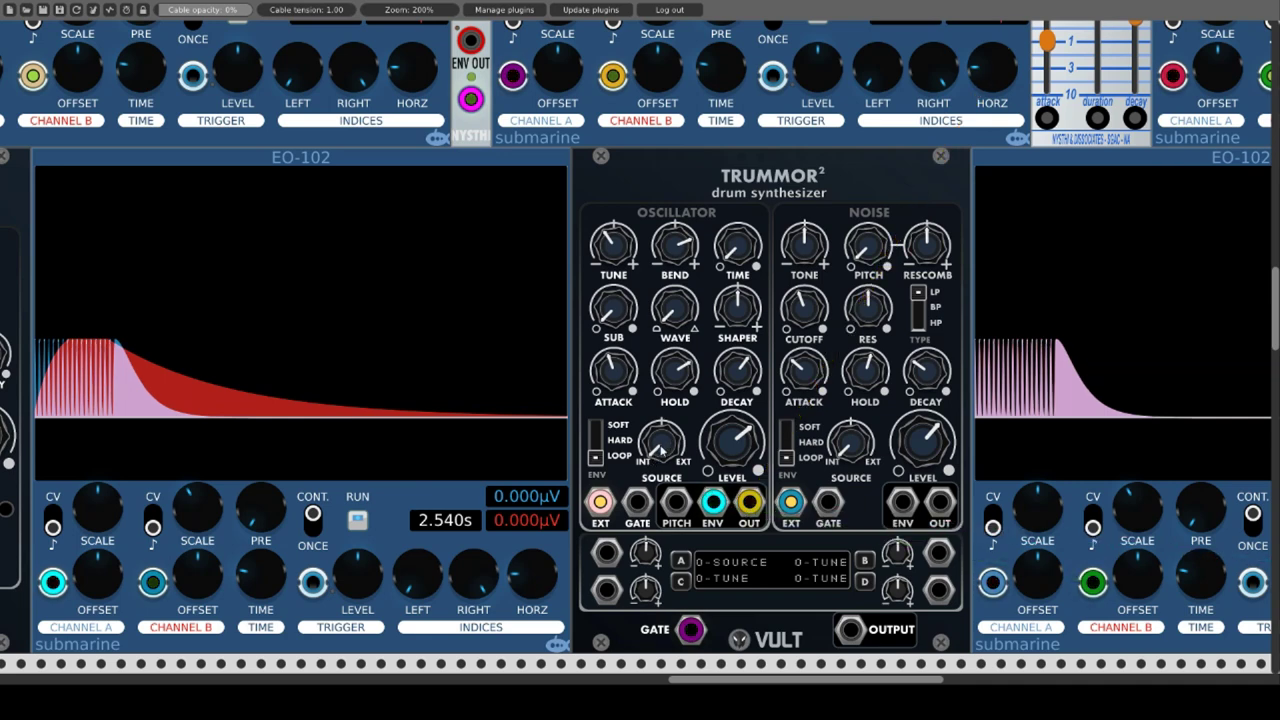
{"action": "left_click_drag", "start_coordinate": [660, 440], "coordinate": [660, 470]}
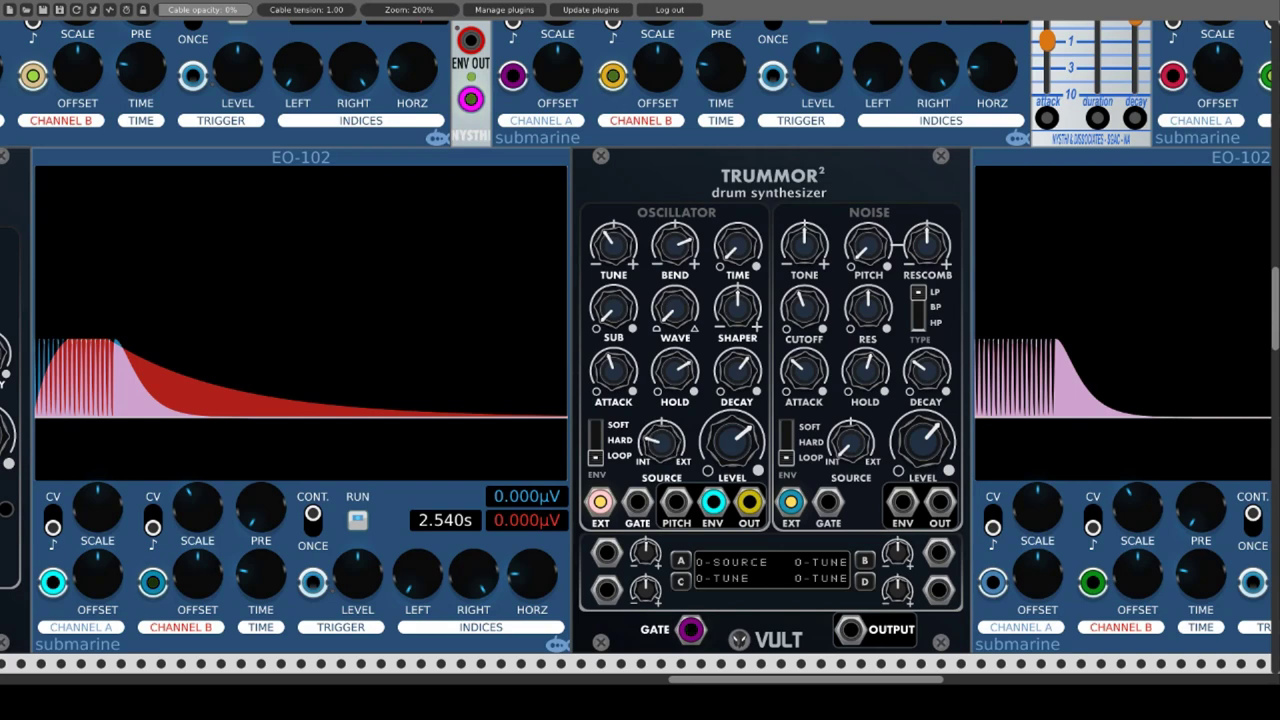
{"action": "left_click_drag", "start_coordinate": [660, 440], "coordinate": [660, 456]}
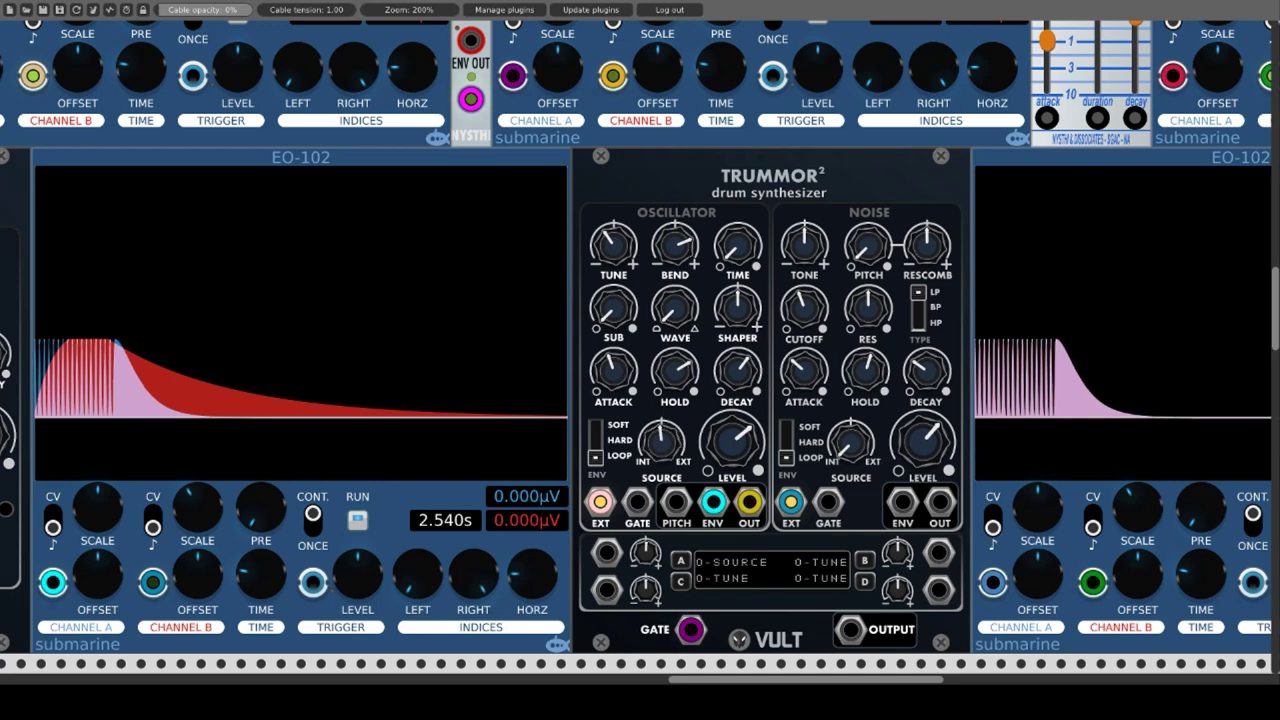
Turn TRUMMOR²'s oscillator SOURCE fully to EXT and move the cable from the oscillator's OUT to the main OUTPUT.
{"action": "left_click_drag", "start_coordinate": [661, 440], "coordinate": [661, 450]}
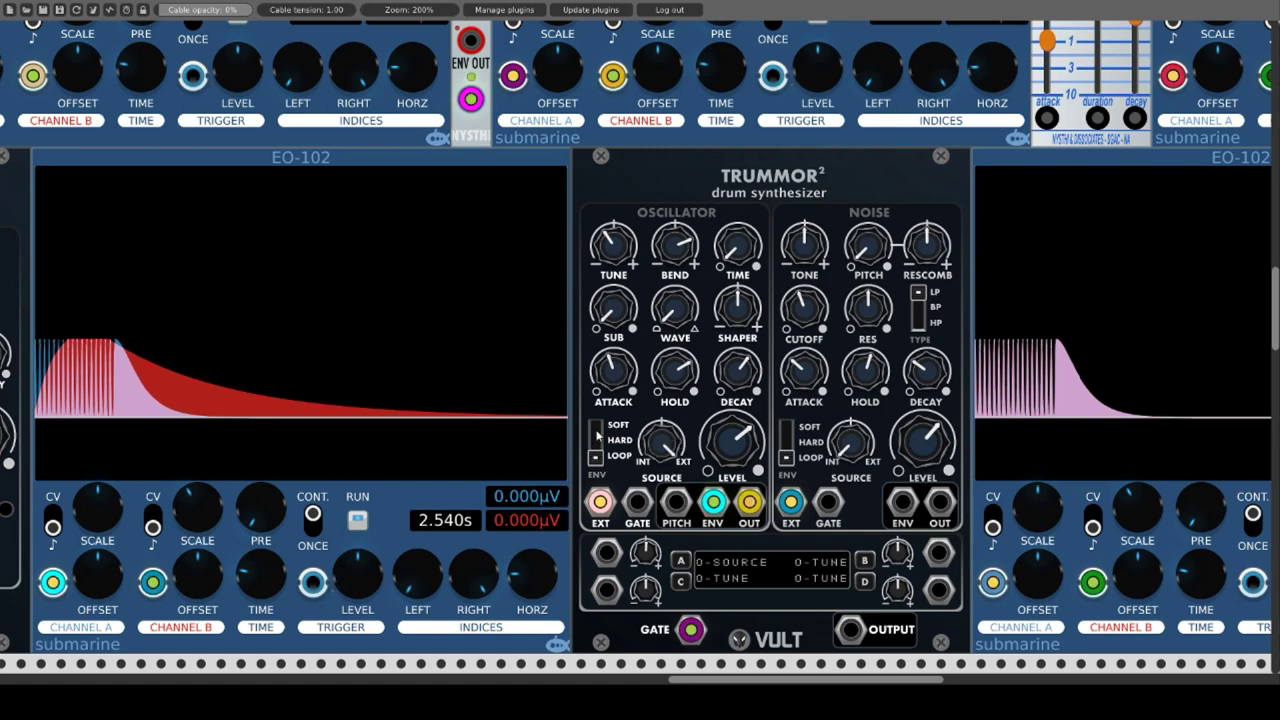
{"action": "mouse_move", "coordinate": [749, 502]}
{"action": "left_click_drag", "start_coordinate": [749, 502], "coordinate": [850, 629]}
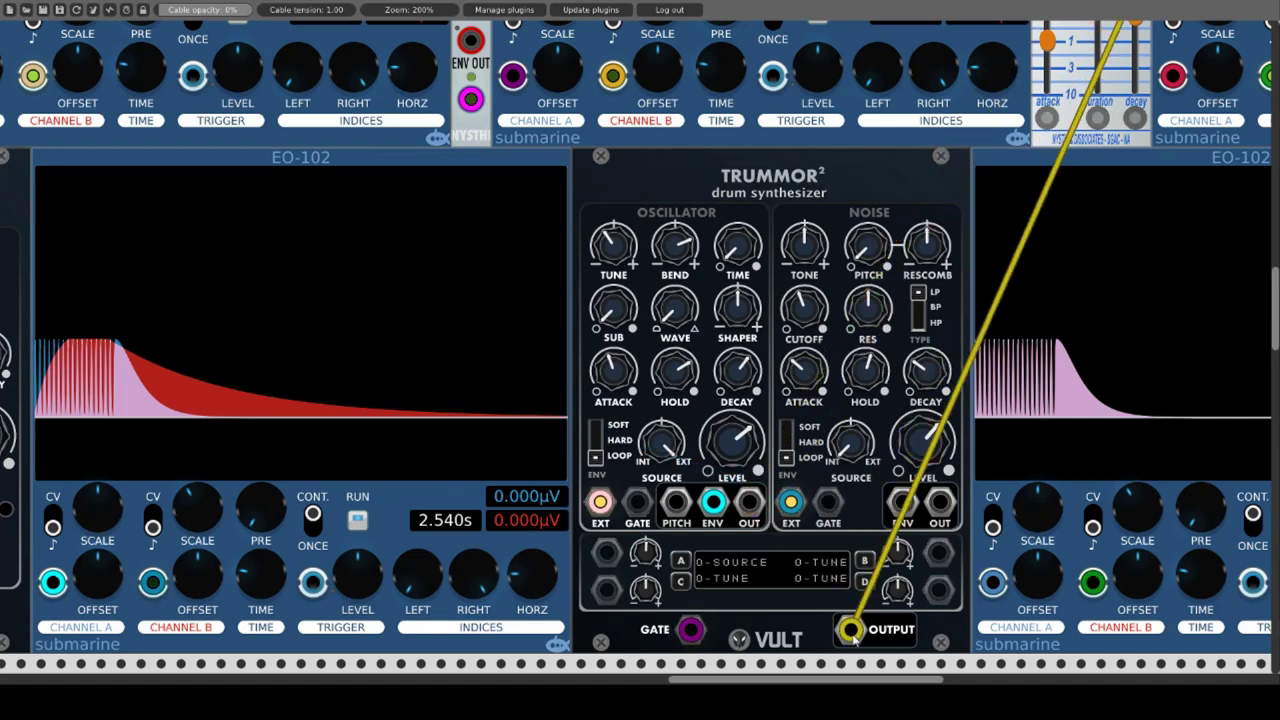
Switch the oscillator's ENV mode to SOFT and set the oscillator and noise SOURCE knobs to about halfway between INT and EXT.
{"action": "left_click", "coordinate": [597, 440]}
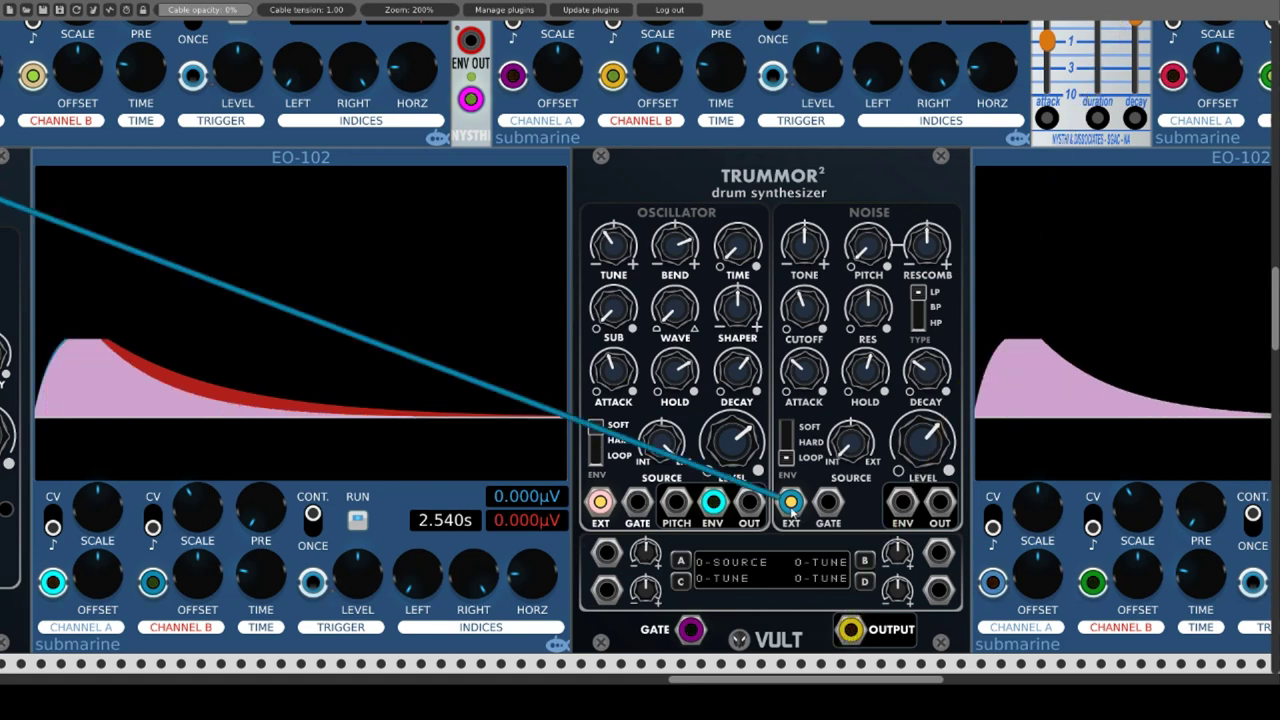
{"action": "left_click_drag", "start_coordinate": [661, 444], "coordinate": [661, 414]}
{"action": "left_click_drag", "start_coordinate": [850, 440], "coordinate": [850, 439]}
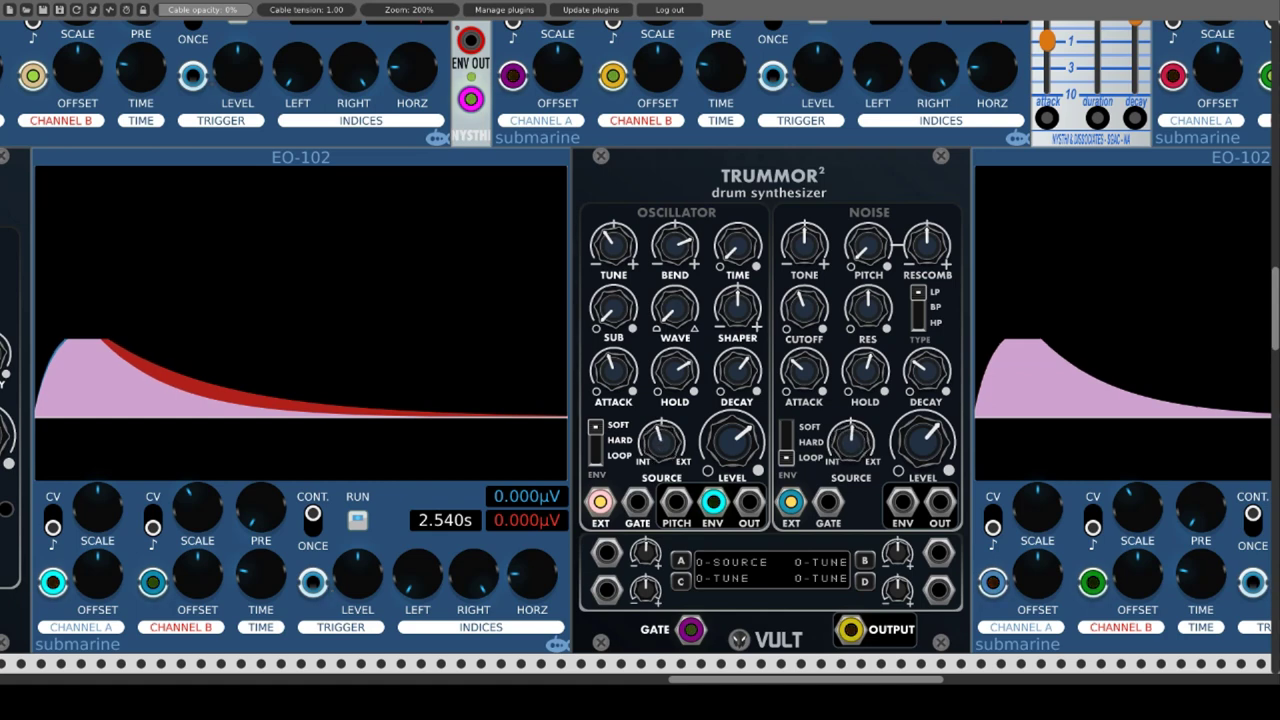
Raise TRUMMOR²'s noise RESCOMB, CUTOFF and RES well above centre, and its noise PITCH to about one third.
{"action": "left_click_drag", "start_coordinate": [936, 250], "coordinate": [936, 239]}
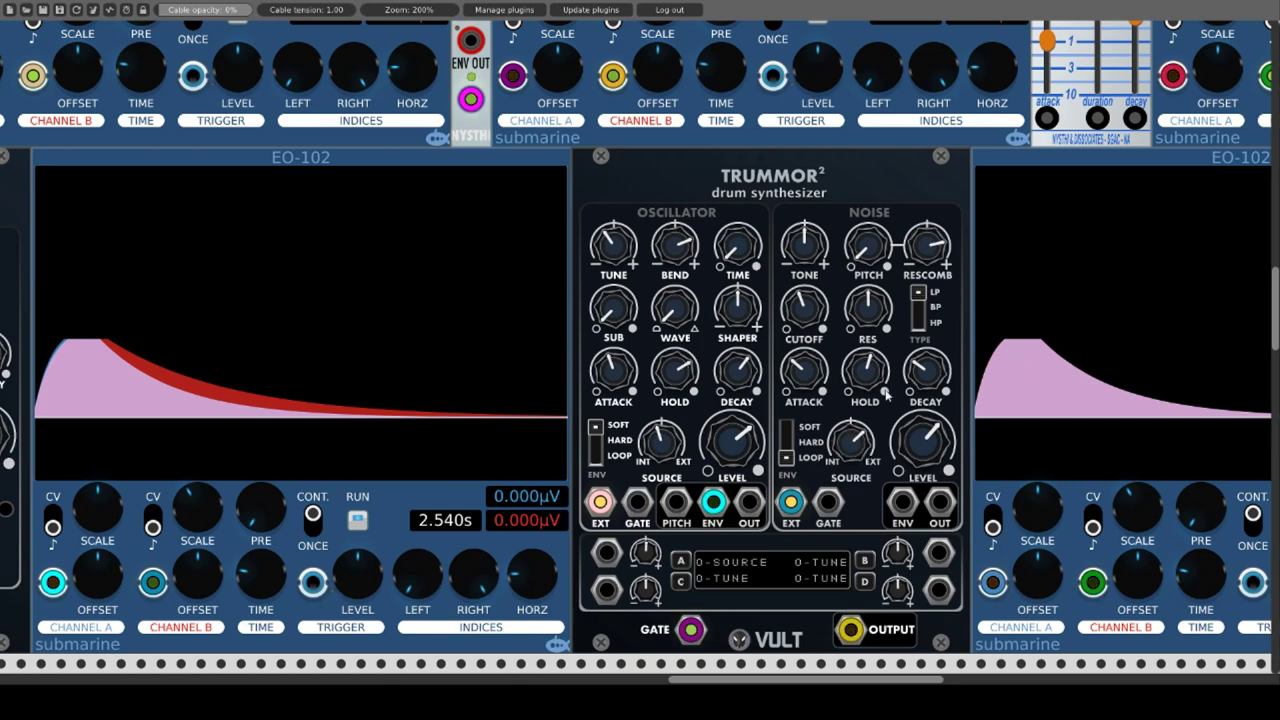
{"action": "left_click_drag", "start_coordinate": [870, 322], "coordinate": [820, 311]}
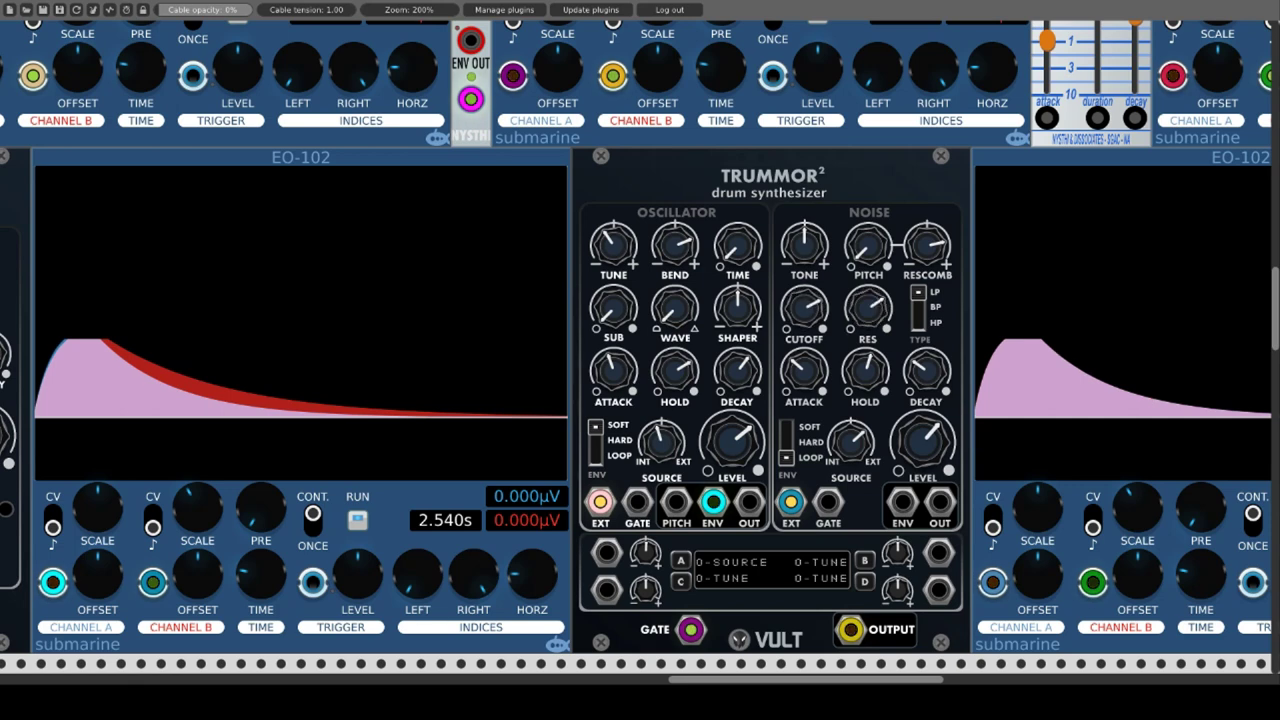
{"action": "left_click_drag", "start_coordinate": [860, 263], "coordinate": [860, 257]}
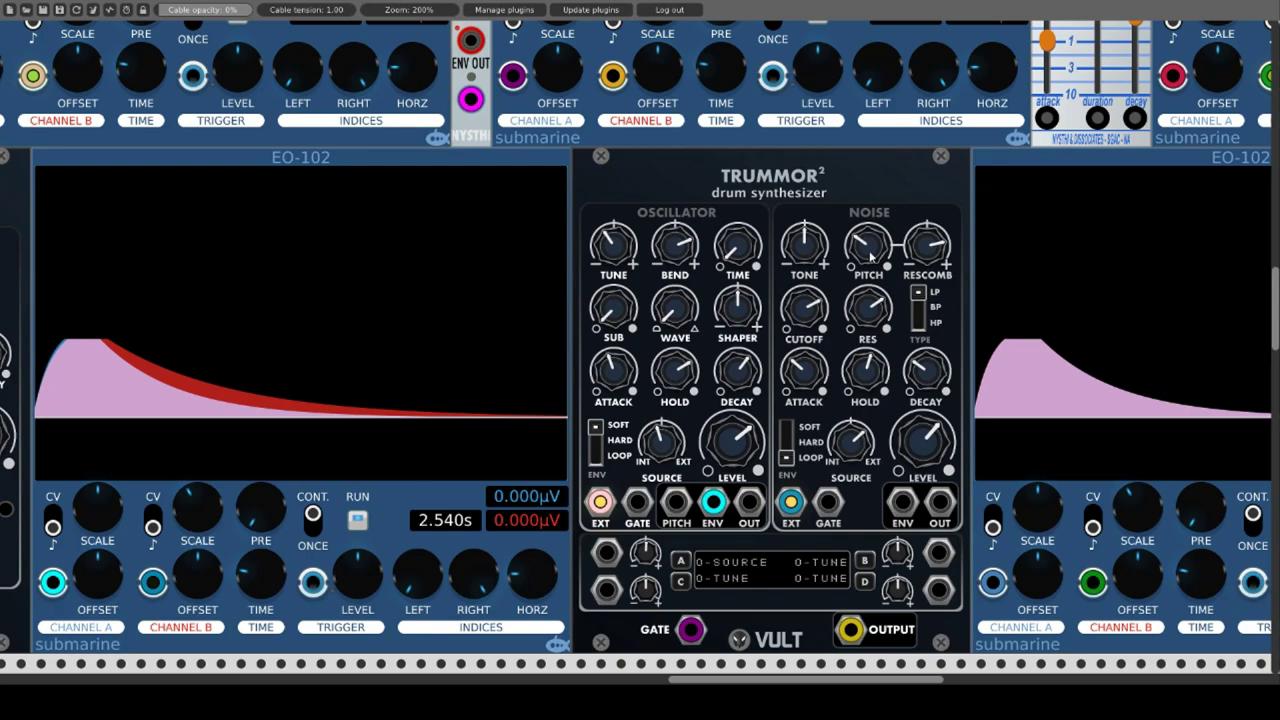